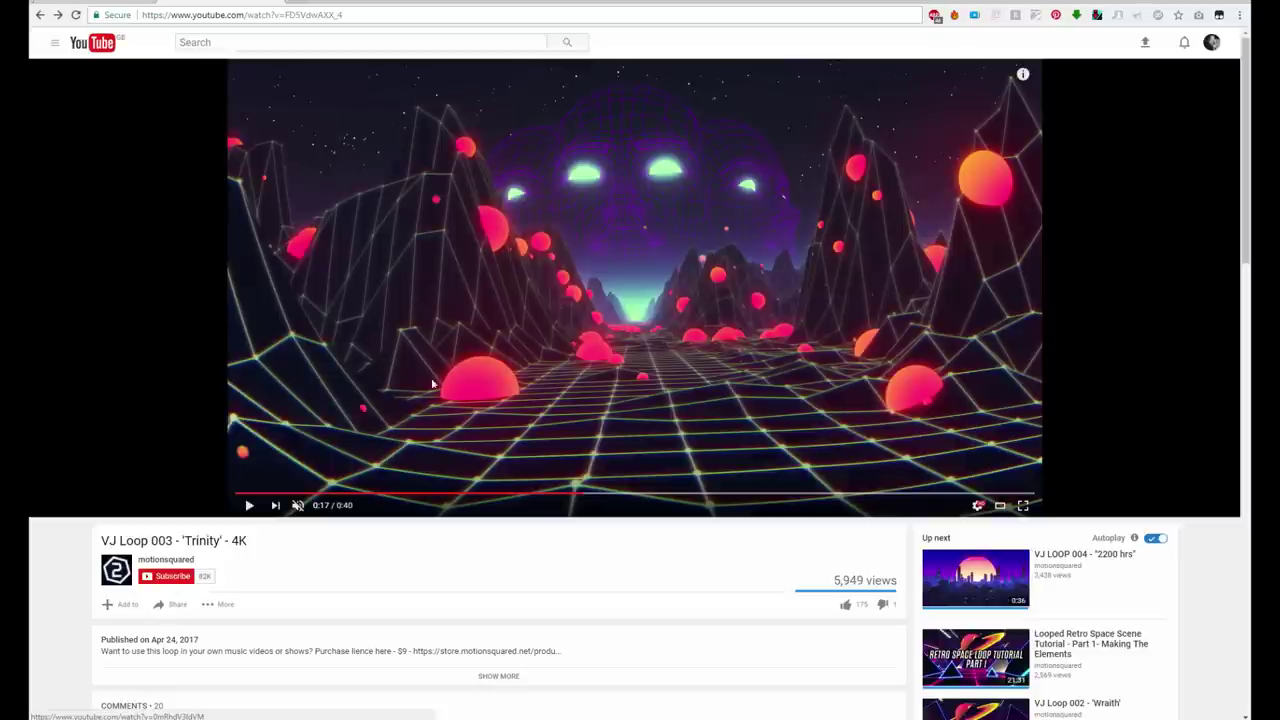
Resume the paused Trinity loop preview and let it play through to 0:40
left_click(482, 266)
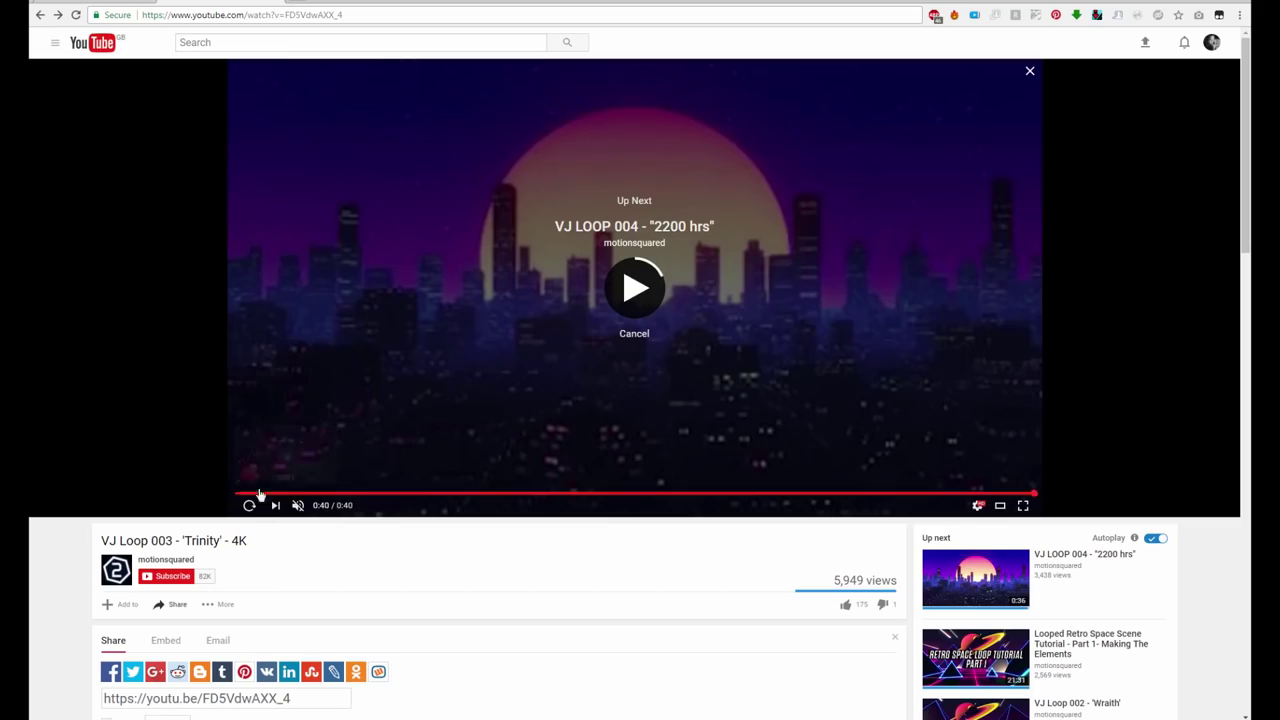
Replay the Trinity loop, pausing at 0:03 and again on the laser-beam frame at 0:05
left_click(249, 505)
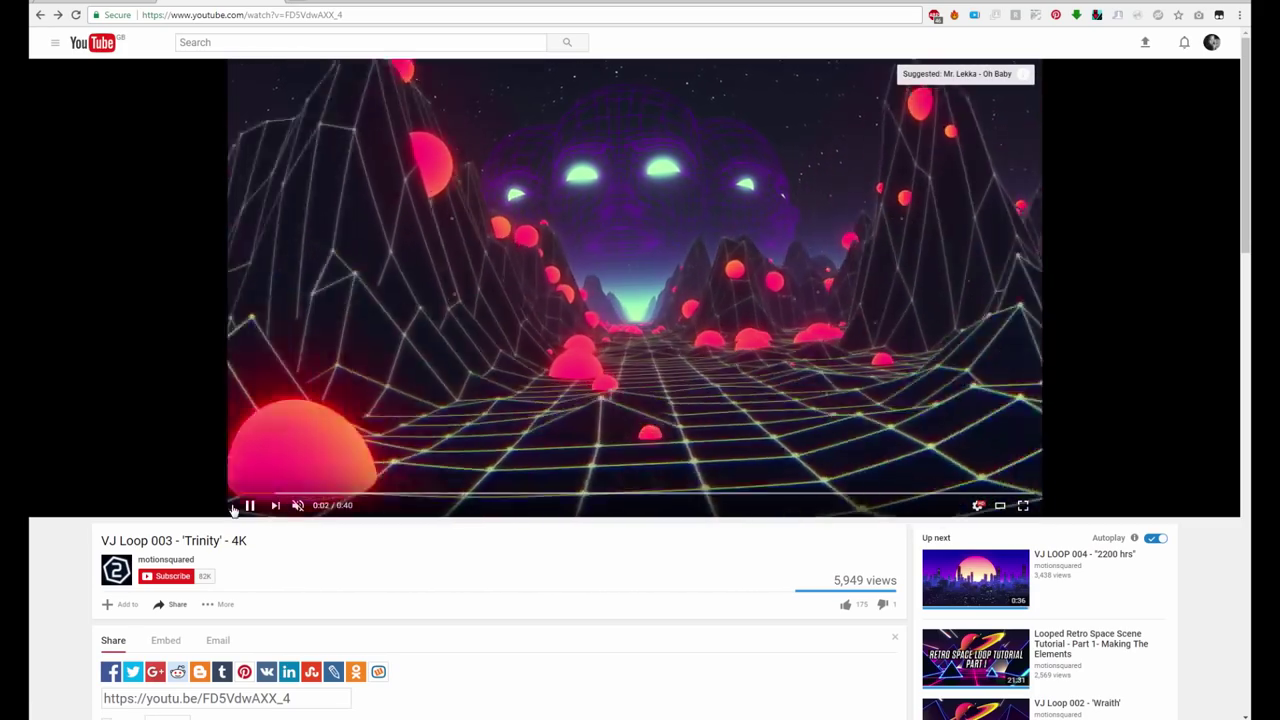
left_click(481, 230)
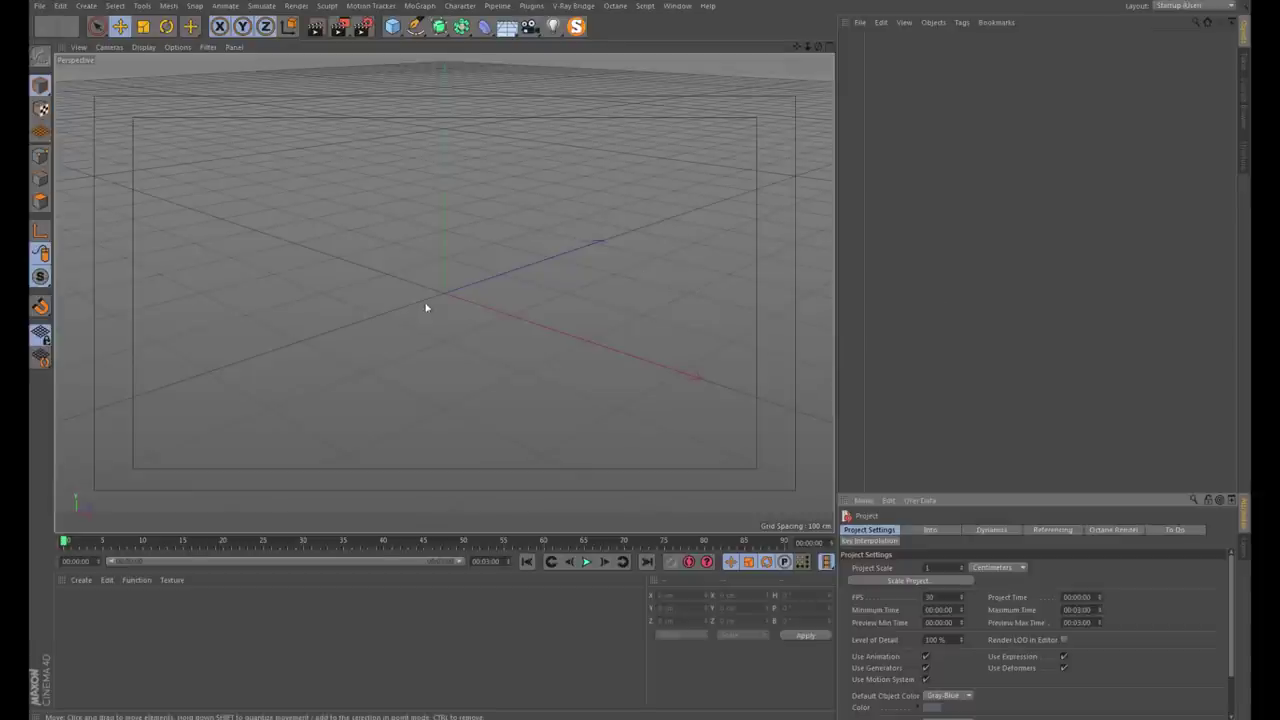
mouse_move(425, 307)
left_mouse_down("alt")
mouse_move(496, 277)
mouse_move(533, 285)
left_mouse_up("alt")
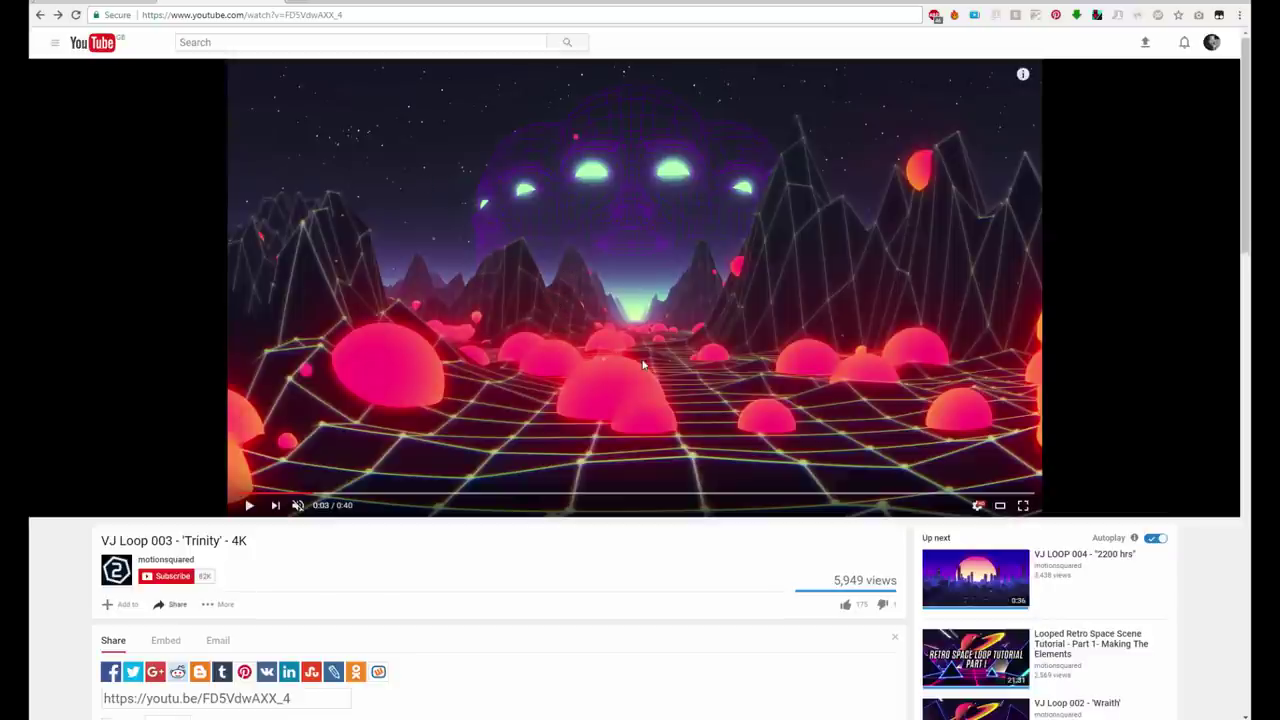
left_click(564, 277)
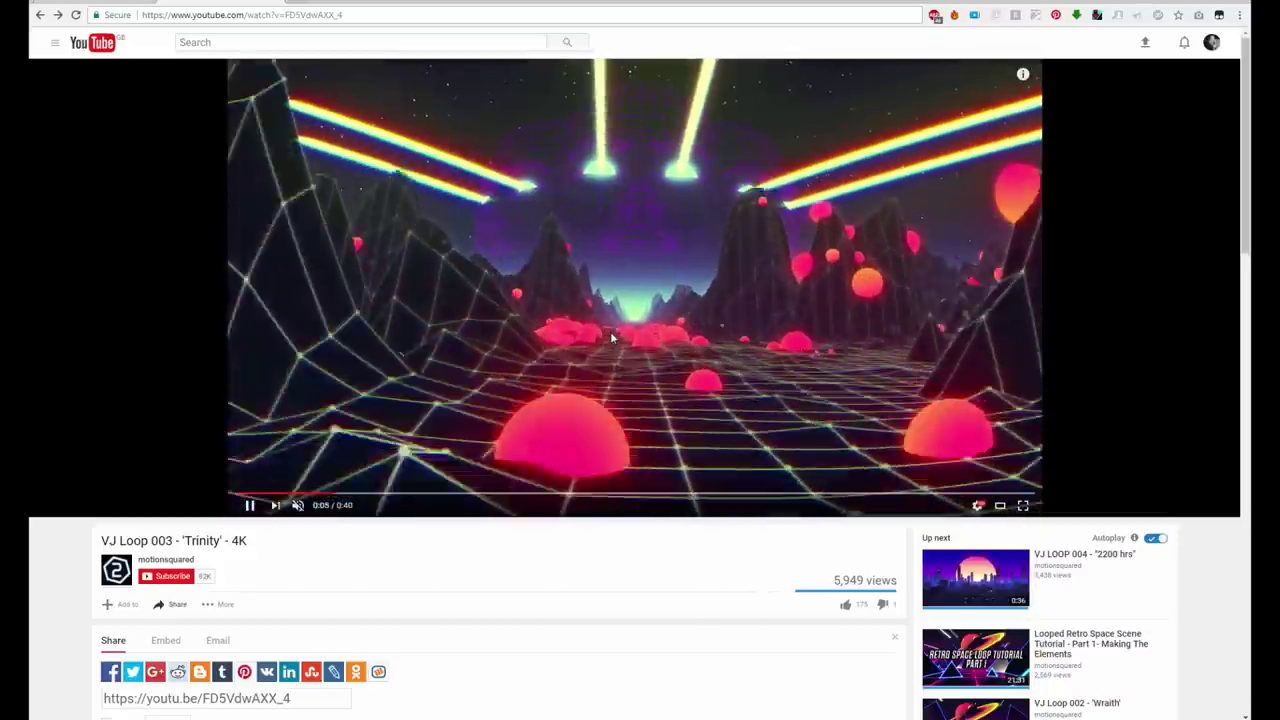
left_click(612, 337)
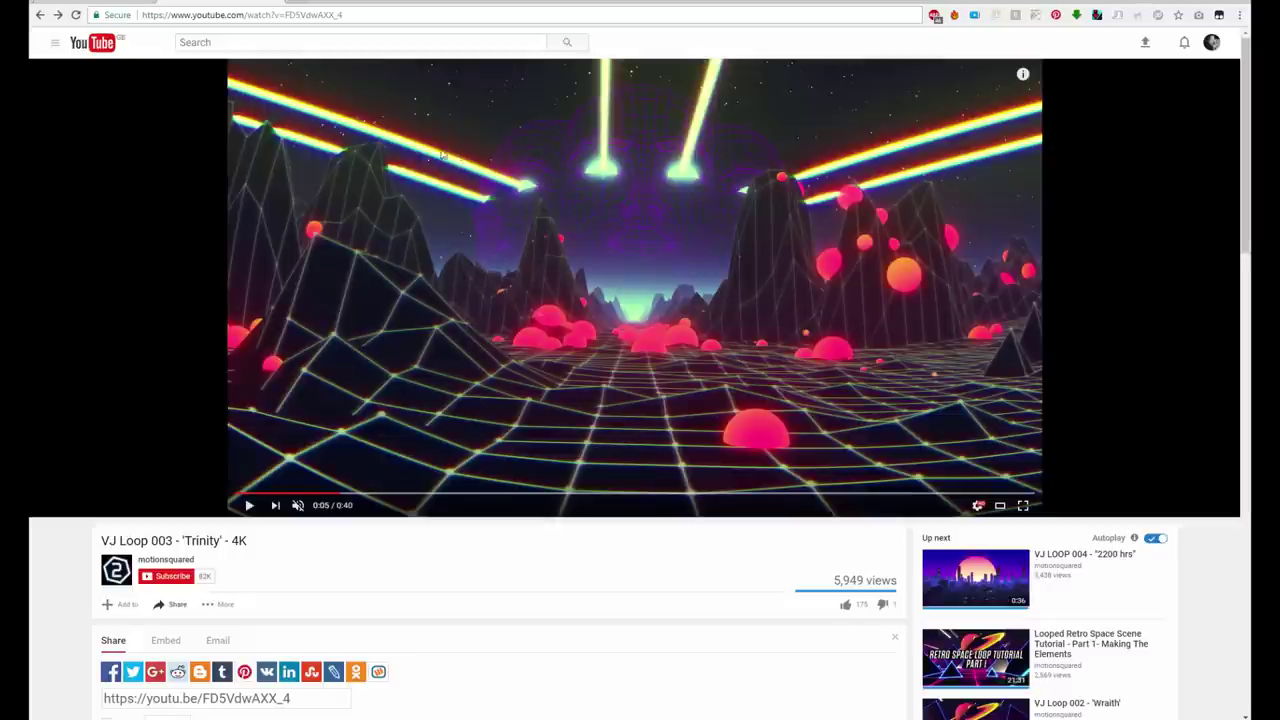
left_click(100, 3)
Browse the Motion Squared product grid and go to page 2 listing the Hex and Trinity loops
scroll(189, 237, "down", 1)
scroll(189, 237, "down", 2)
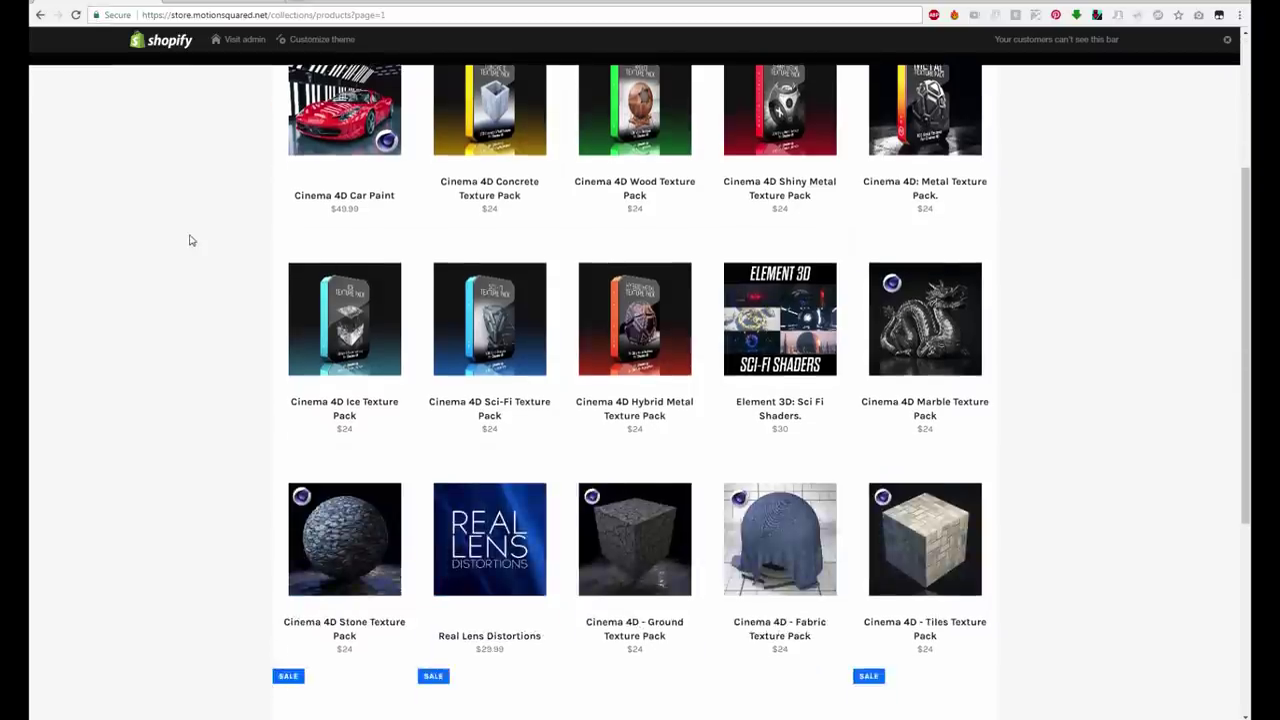
scroll(189, 237, "down", 2)
scroll(186, 238, "down", 2)
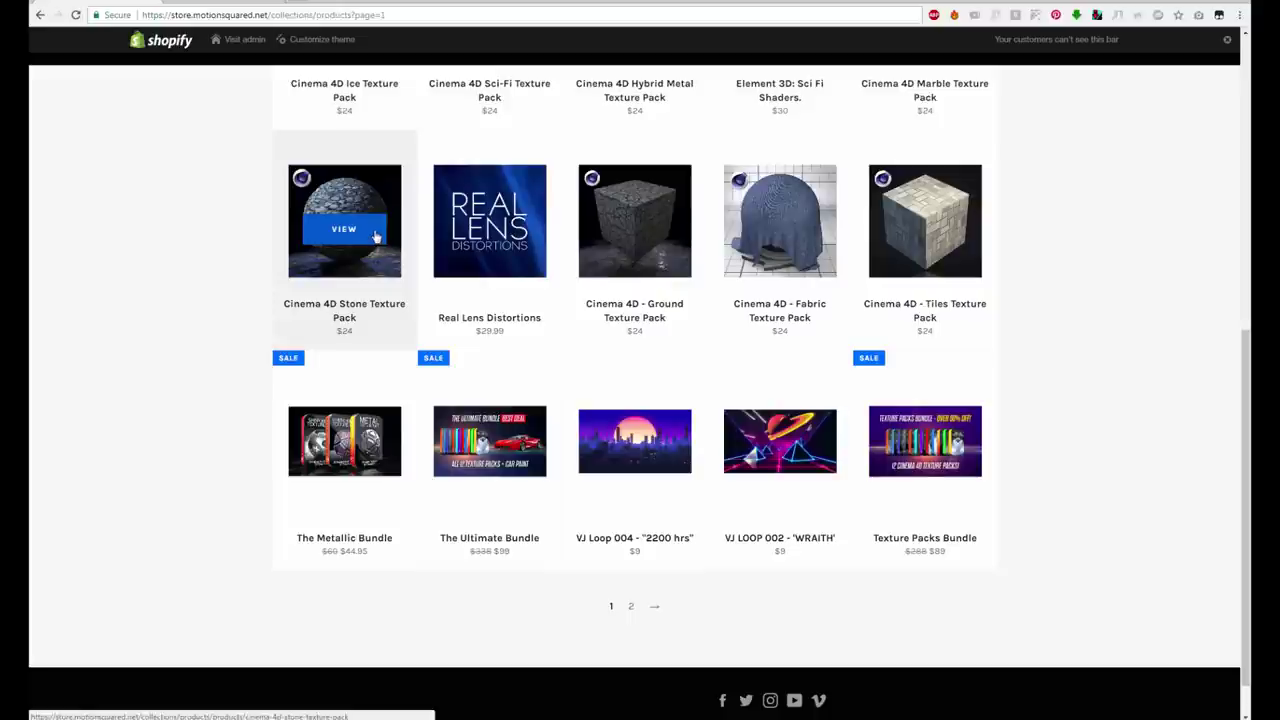
scroll(326, 259, "down", 1)
scroll(329, 257, "up", 1)
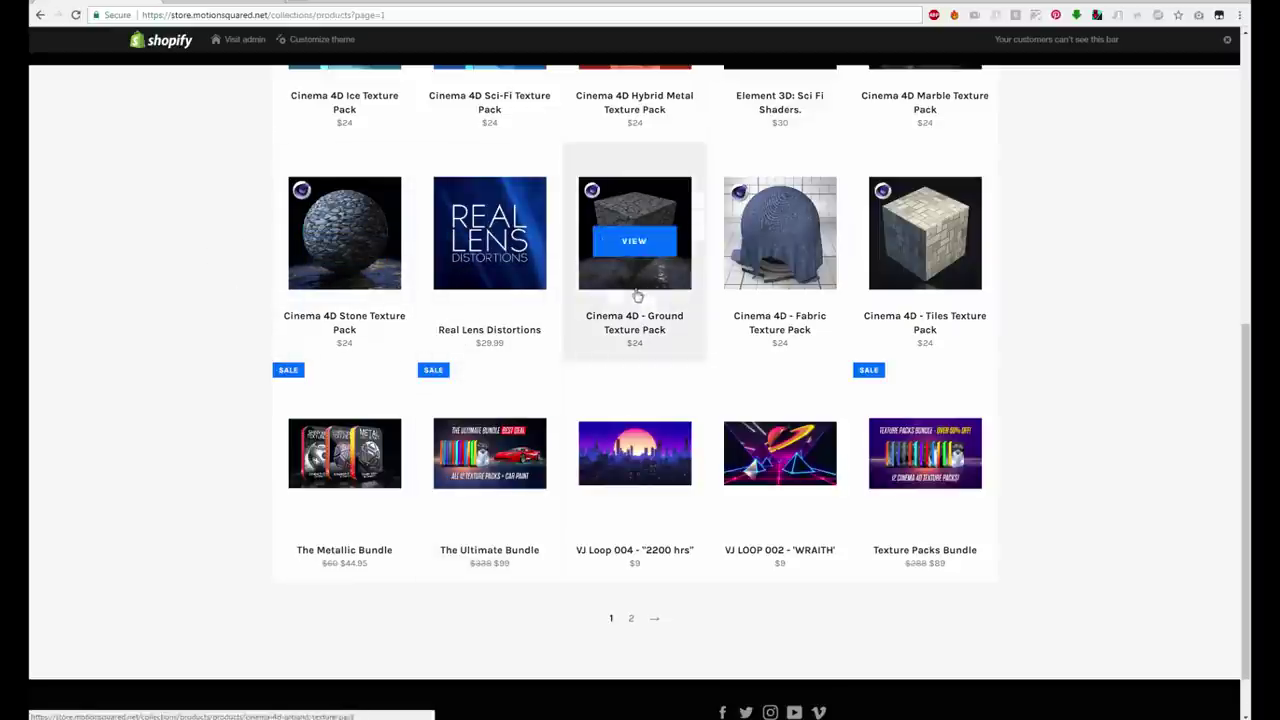
scroll(800, 400, "up", 2)
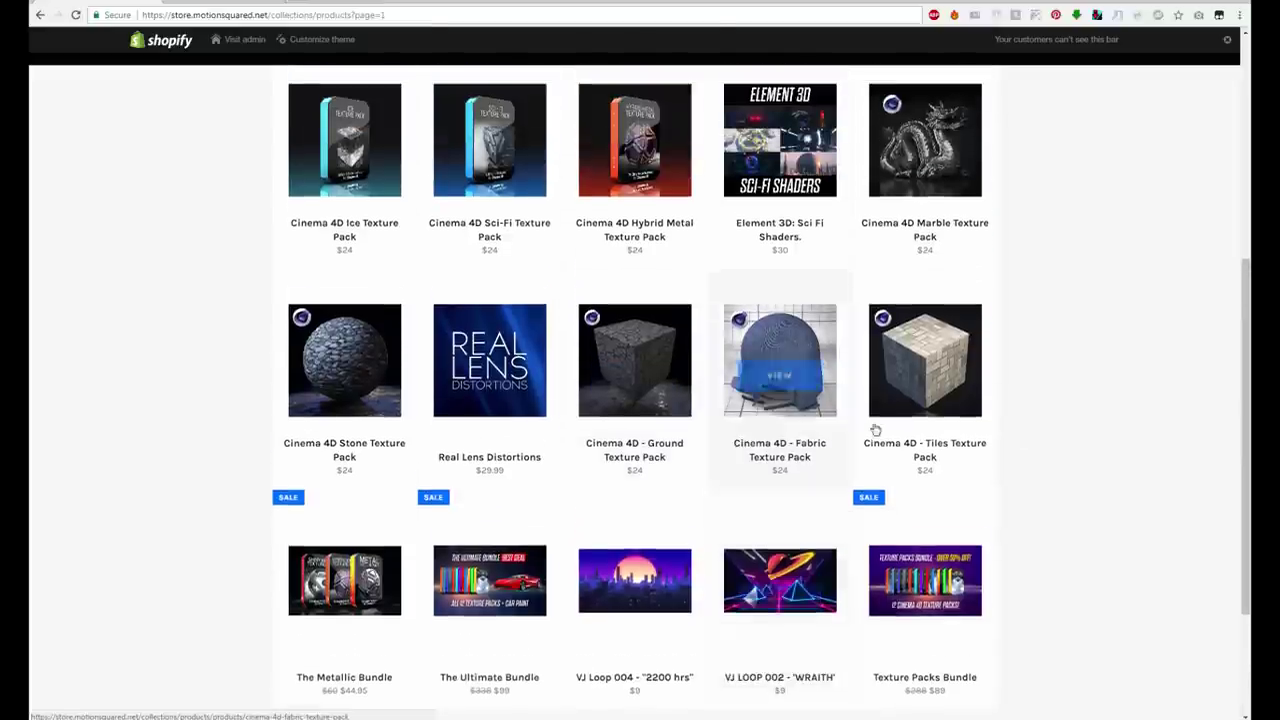
scroll(857, 423, "up", 1)
scroll(840, 420, "up", 1)
scroll(832, 418, "up", 1)
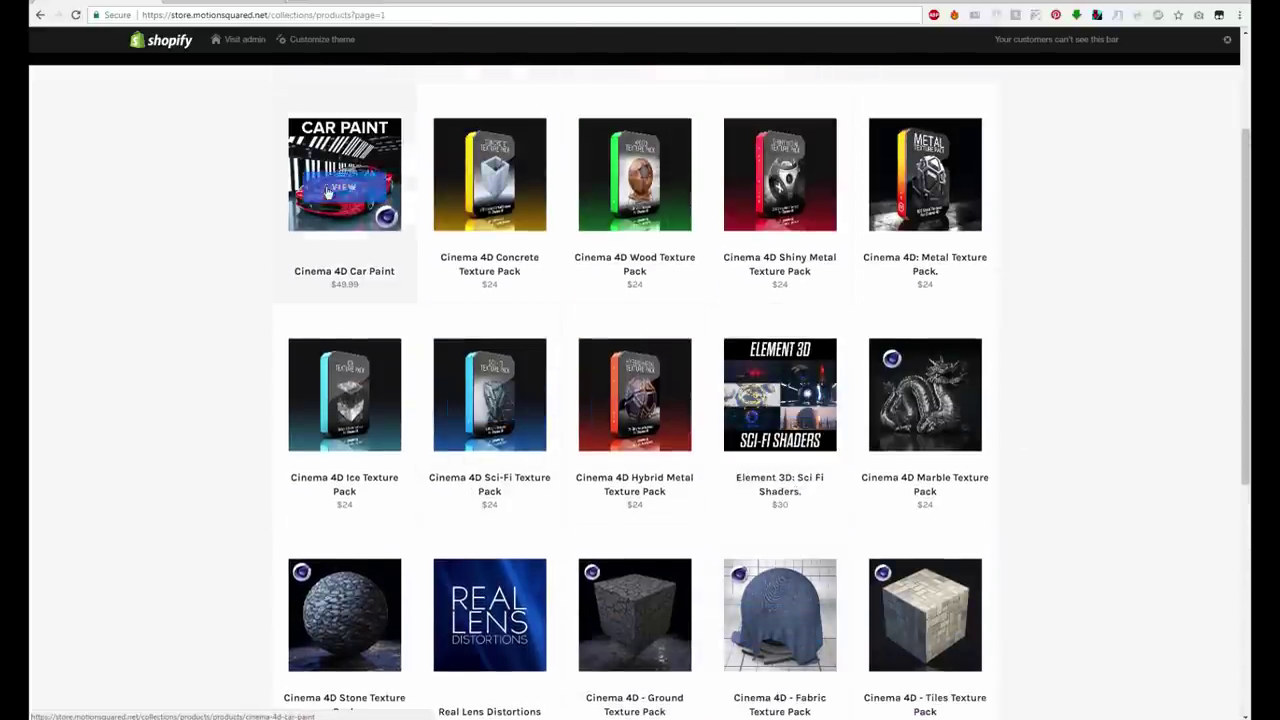
scroll(720, 385, "down", 1)
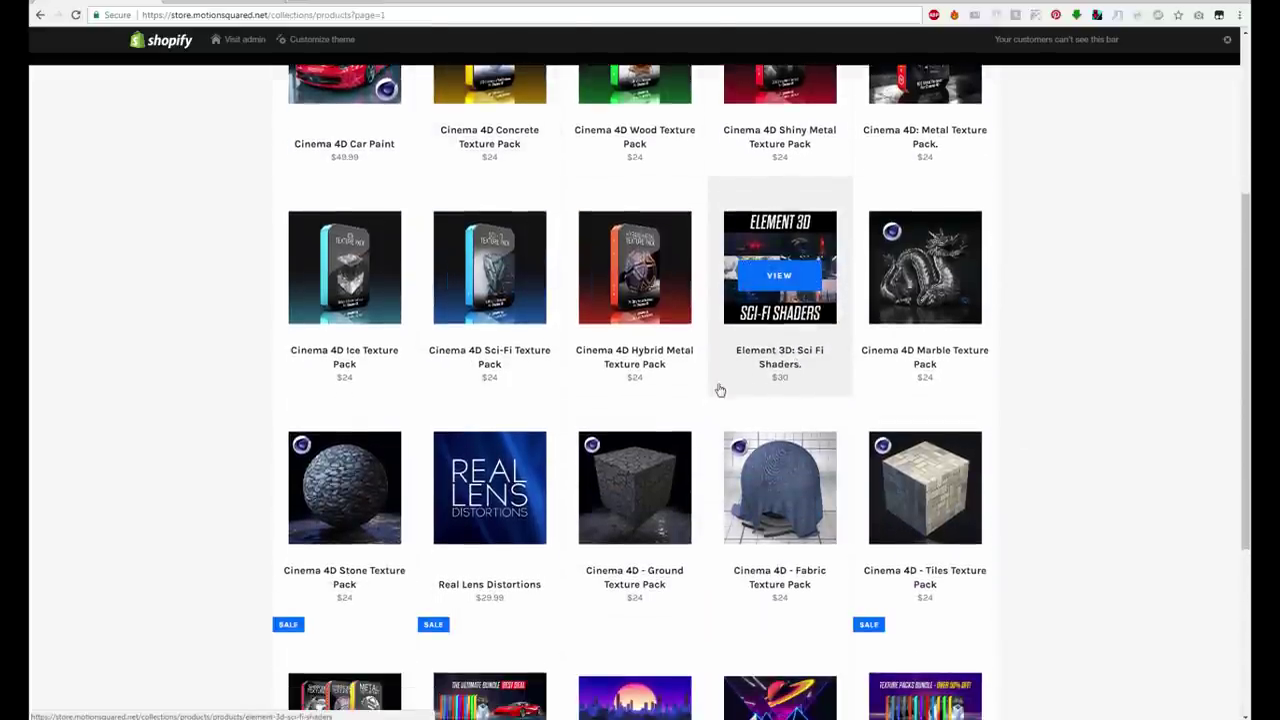
scroll(705, 330, "down", 1)
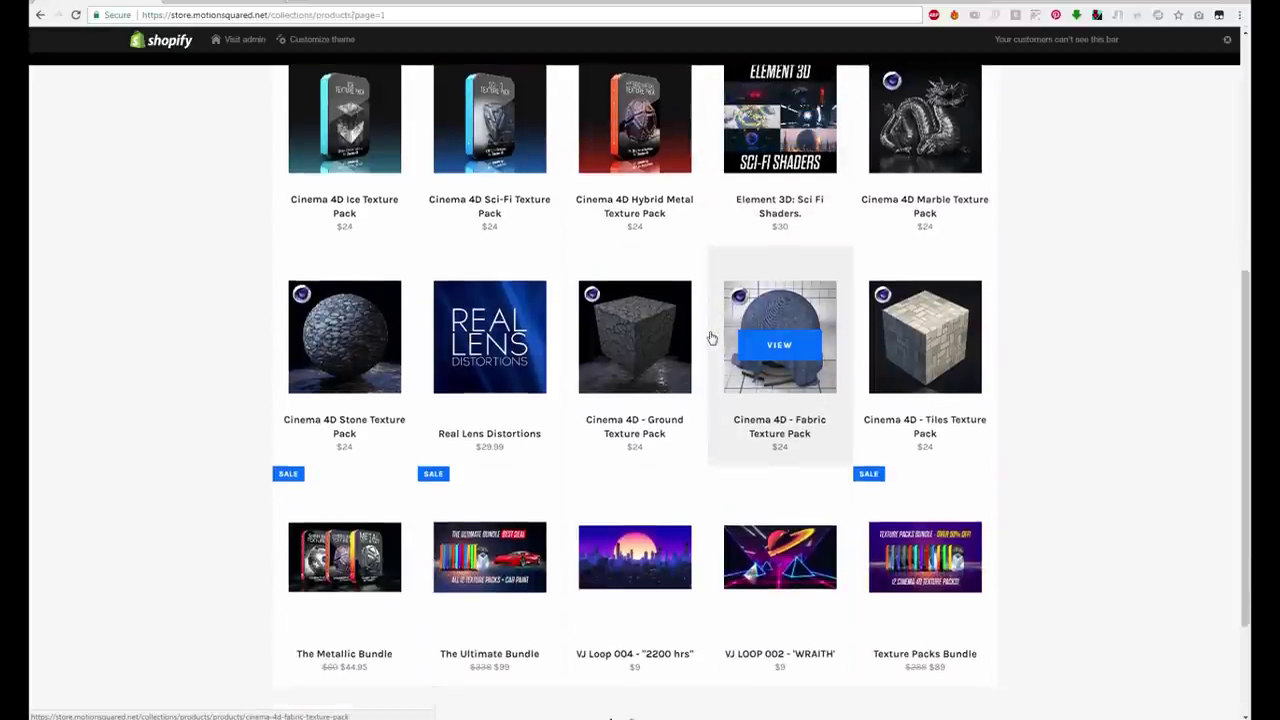
scroll(660, 450, "down", 2)
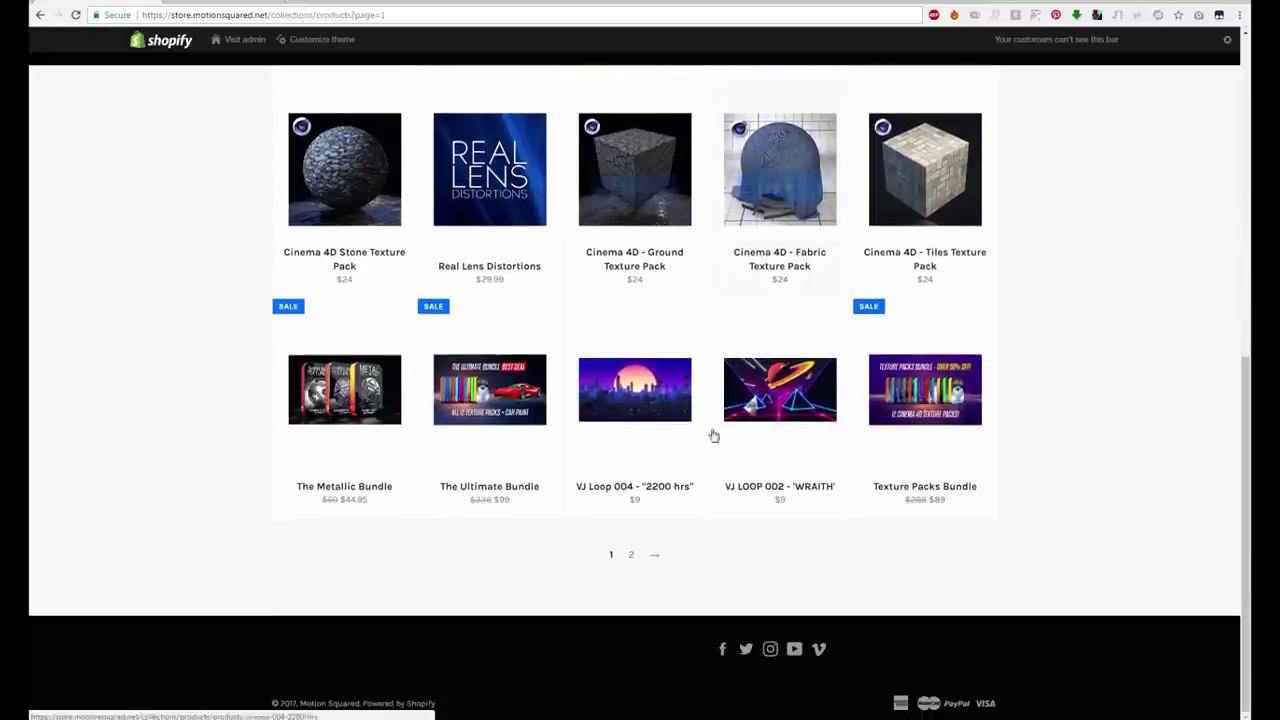
left_click(632, 556)
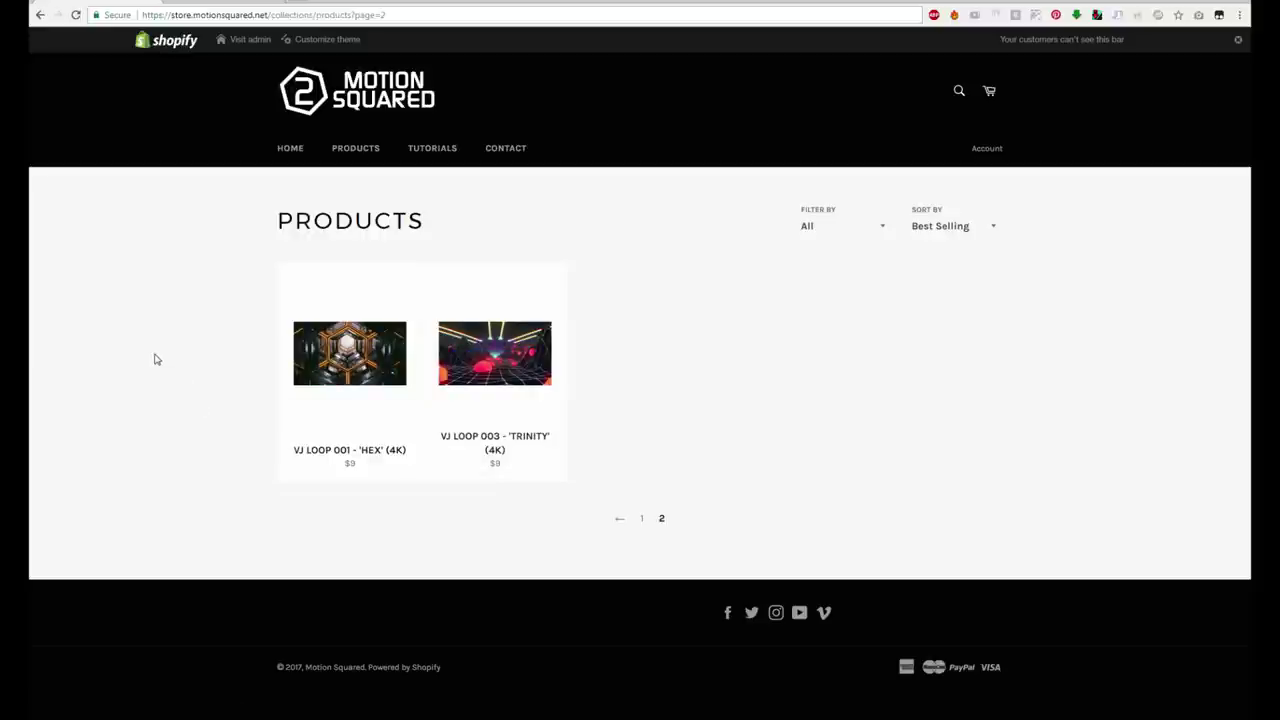
Return to products page 1 and look through the grid before going back to the Trinity video
left_click(642, 518)
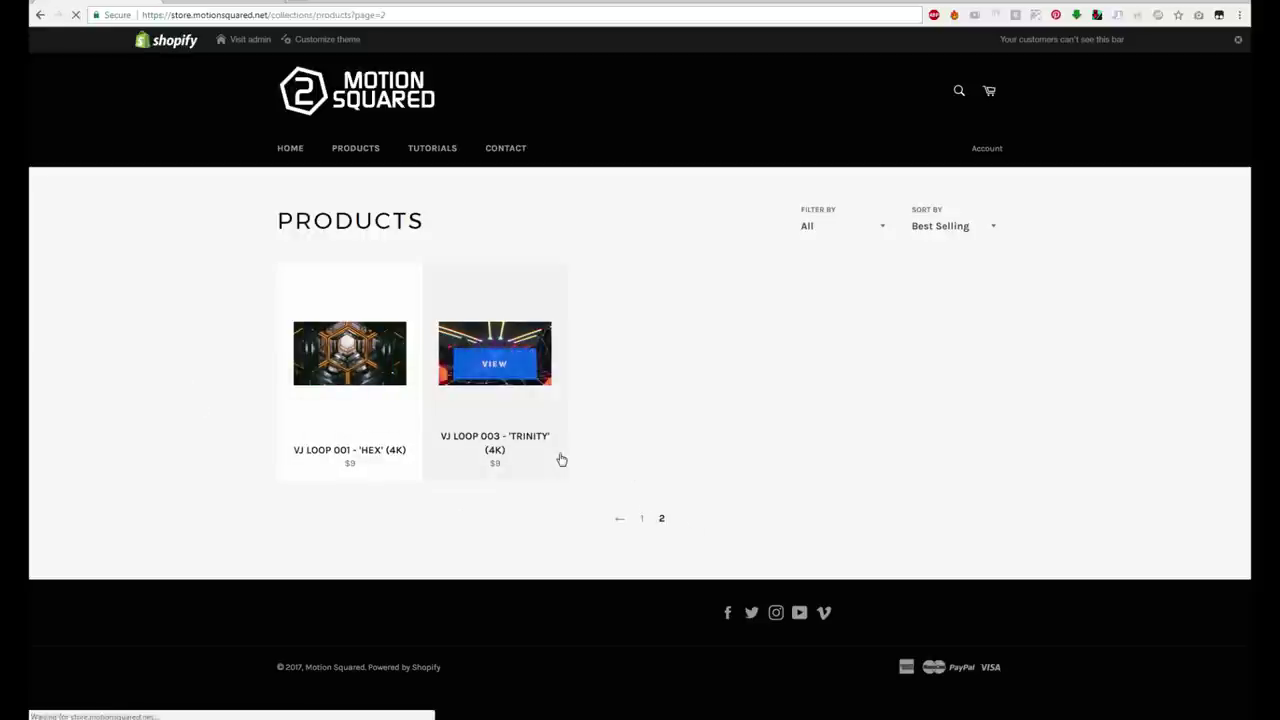
scroll(555, 452, "down", 5)
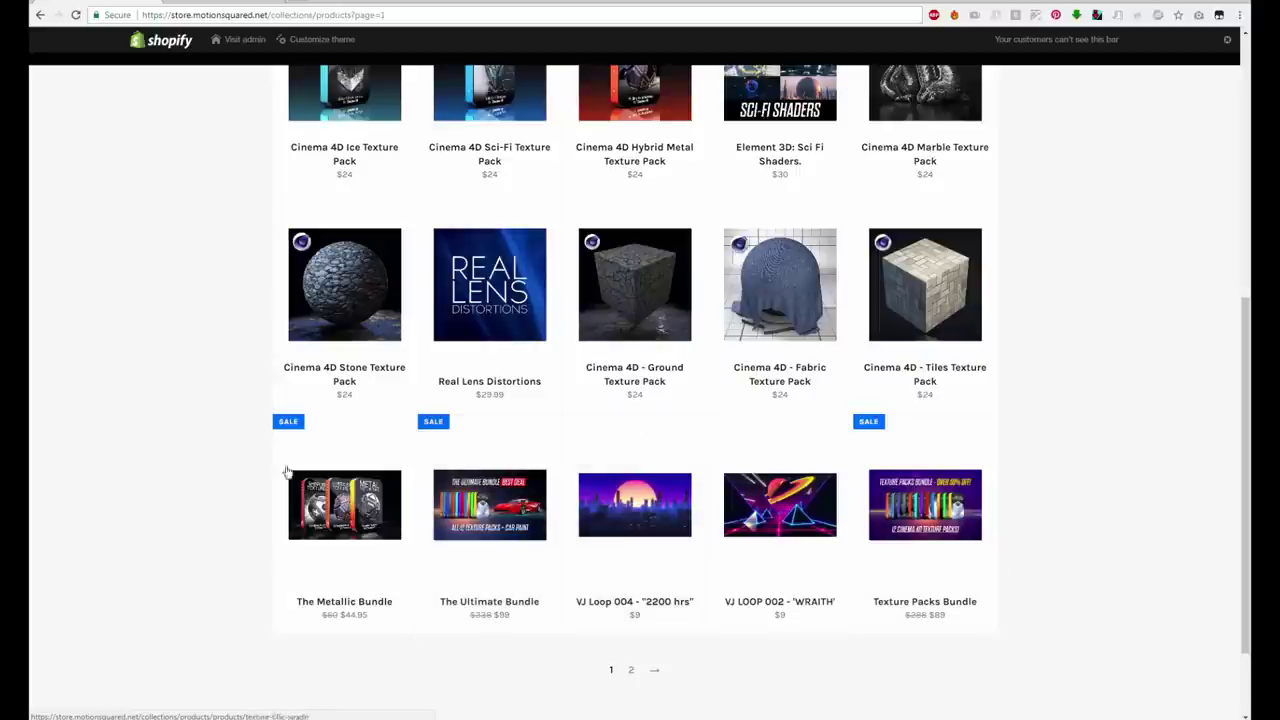
scroll(400, 656, "up", 1)
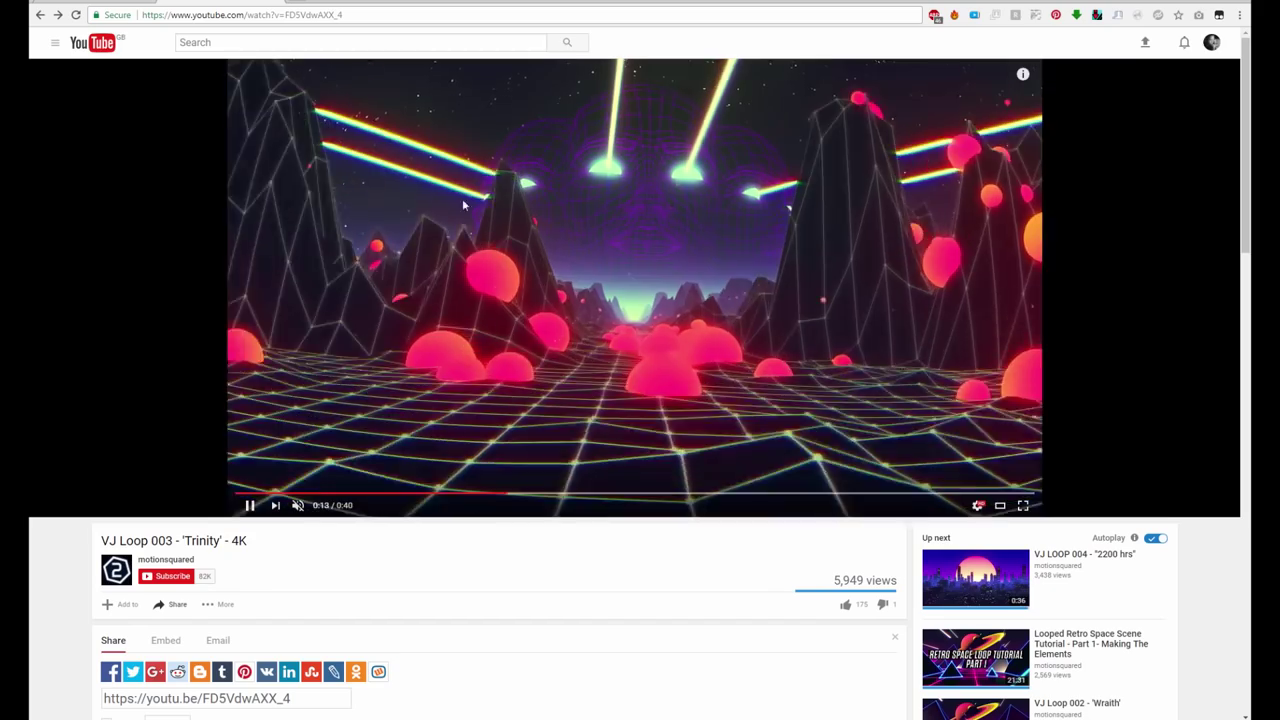
Pause the Trinity loop after it plays on past 0:13
left_click(593, 227)
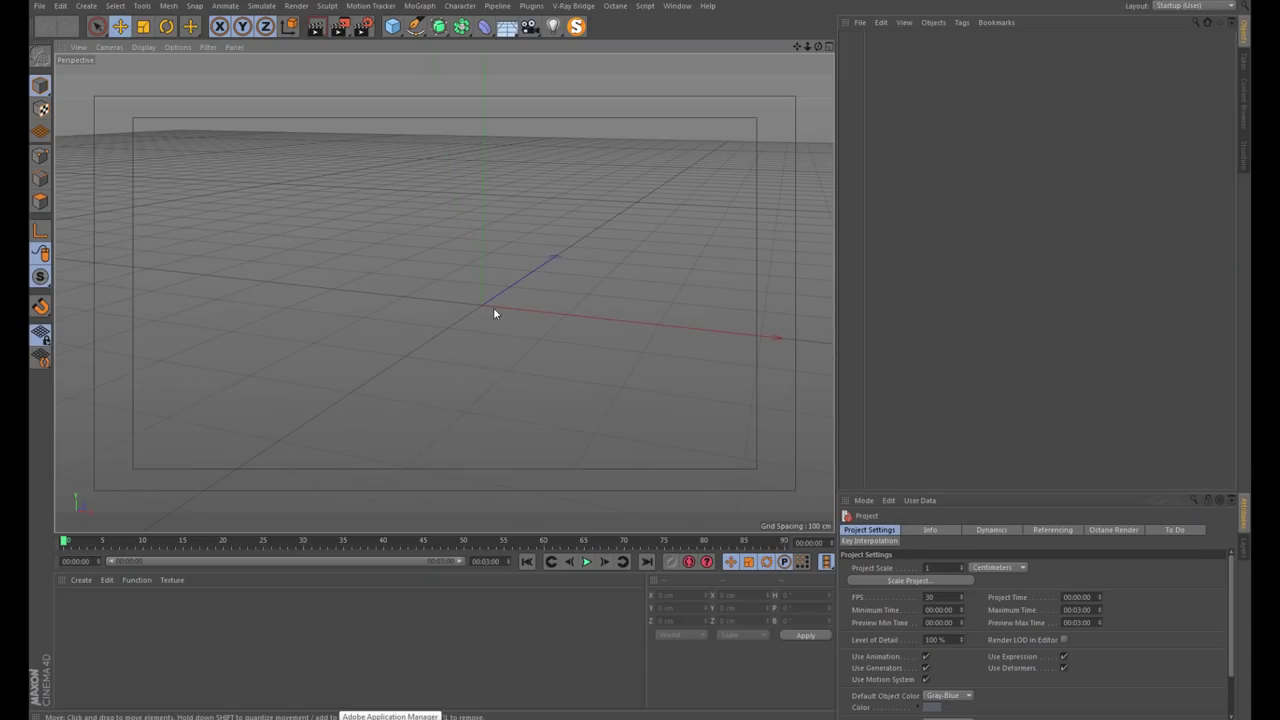
Add a Plane object sized 5000 cm wide by 10000 cm high
mouse_move(493, 307)
left_mouse_down("alt")
mouse_move(471, 314)
mouse_move(457, 132)
left_mouse_up("alt")
left_click_drag(392, 26, 513, 78)
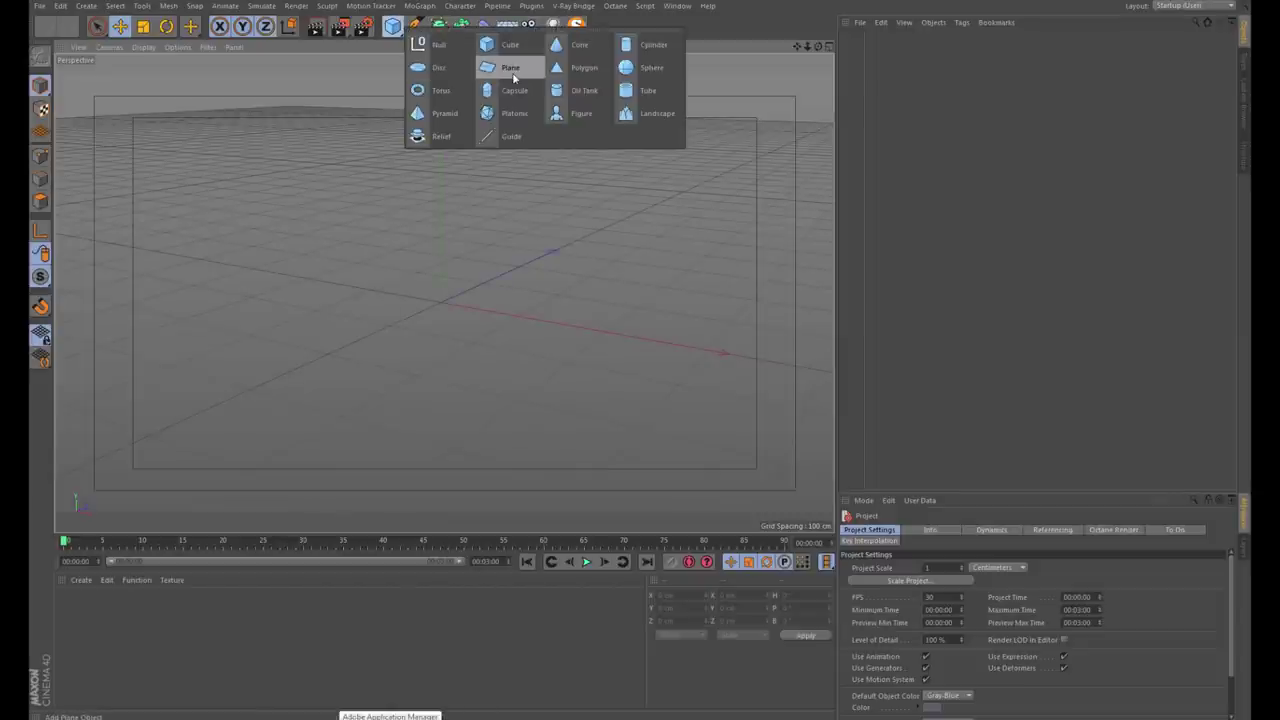
left_click(511, 70)
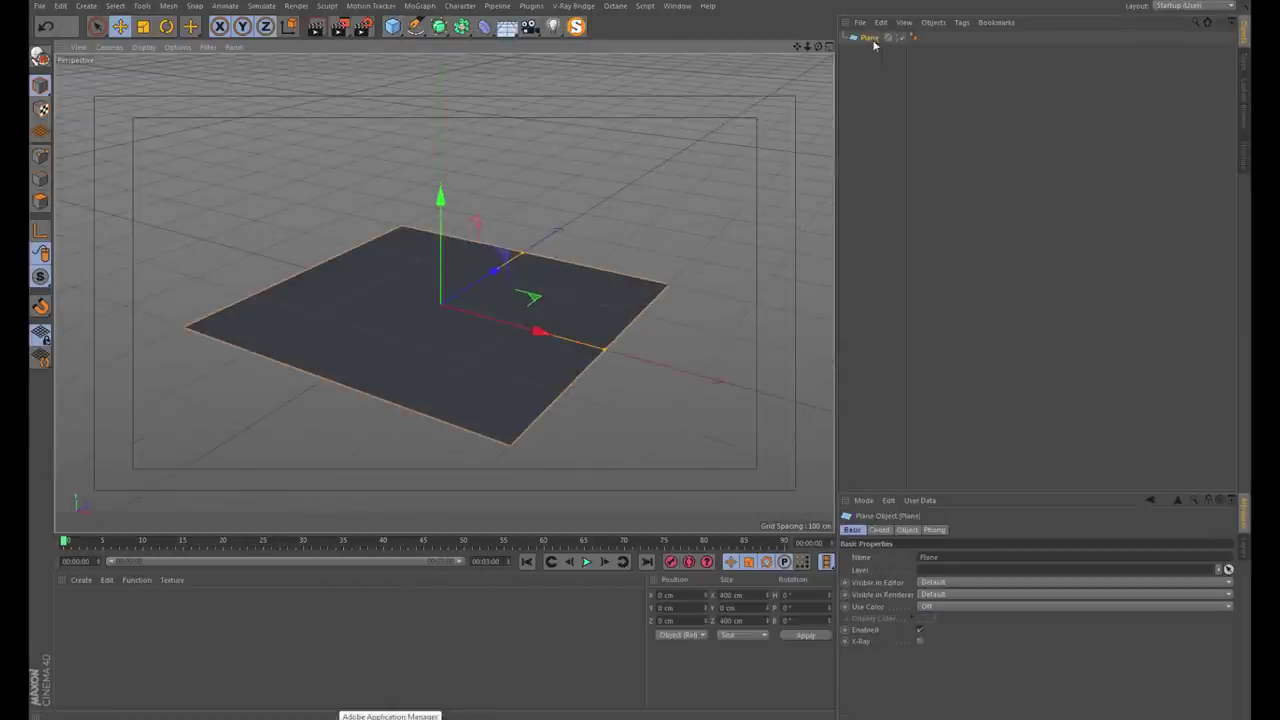
left_click(902, 533)
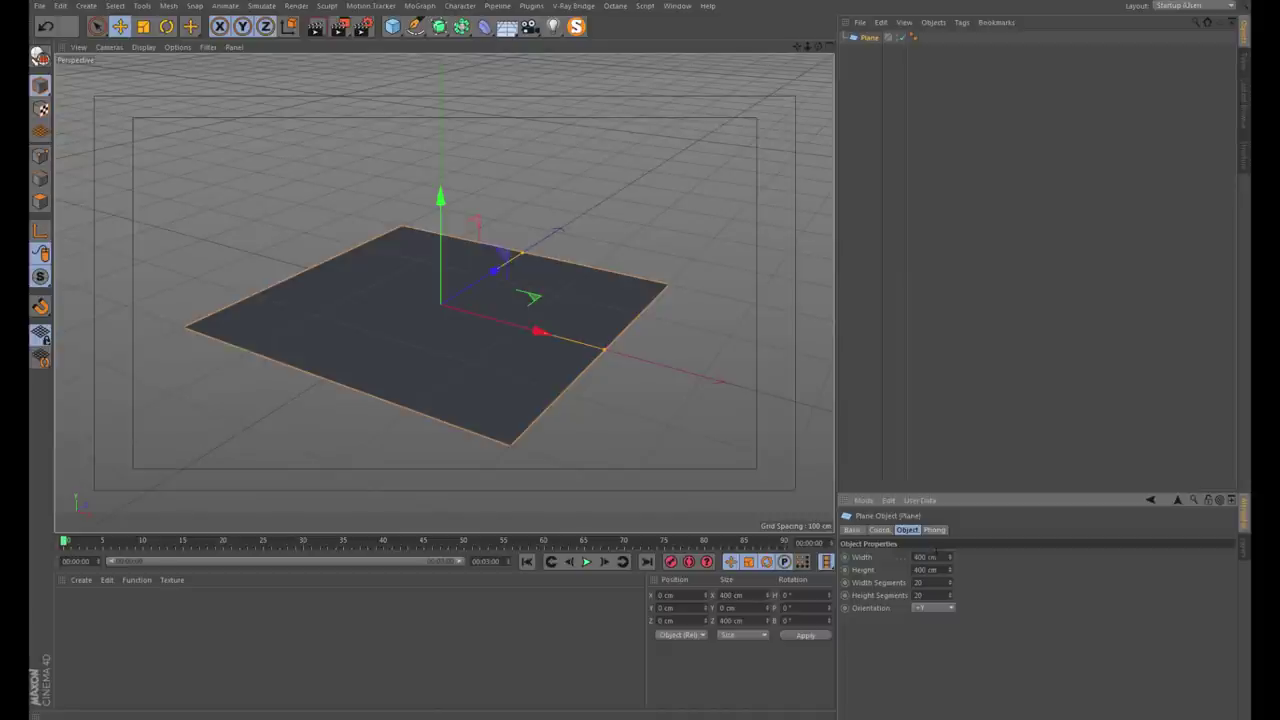
double_click(928, 556)
type("5000")
key("Tab")
type("100")
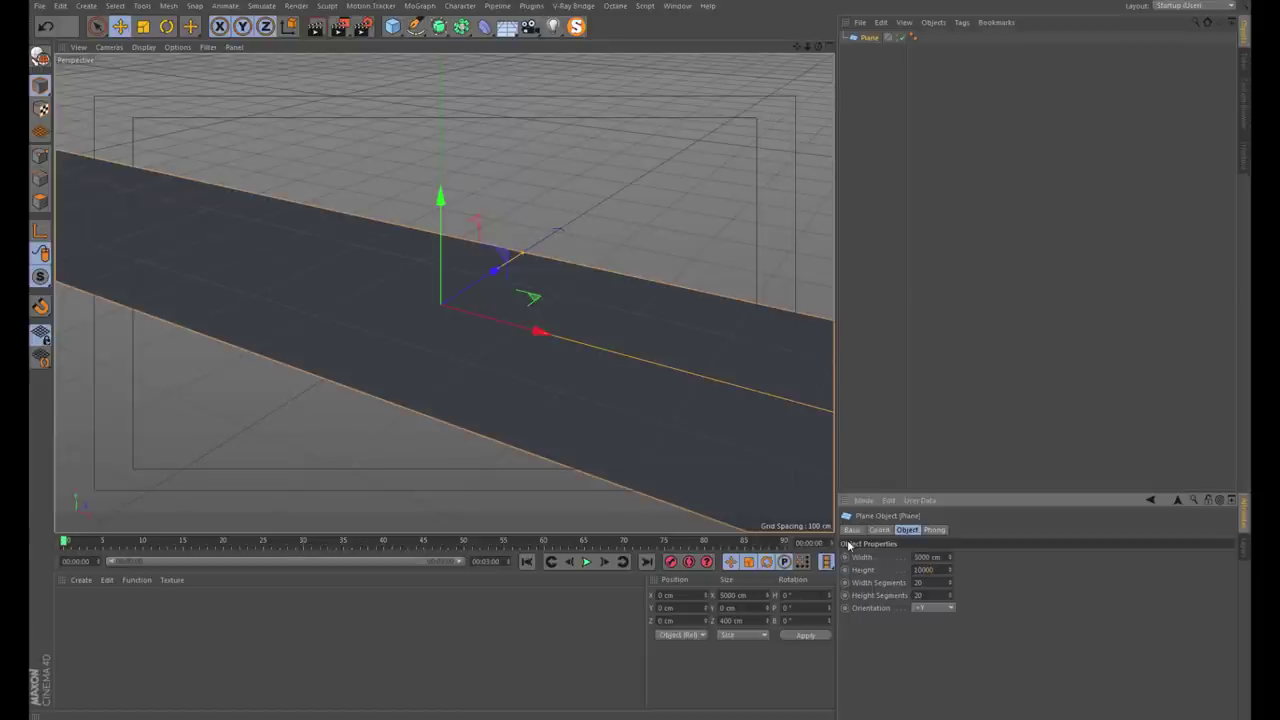
key("Return")
scroll(177, 222, "down", 3)
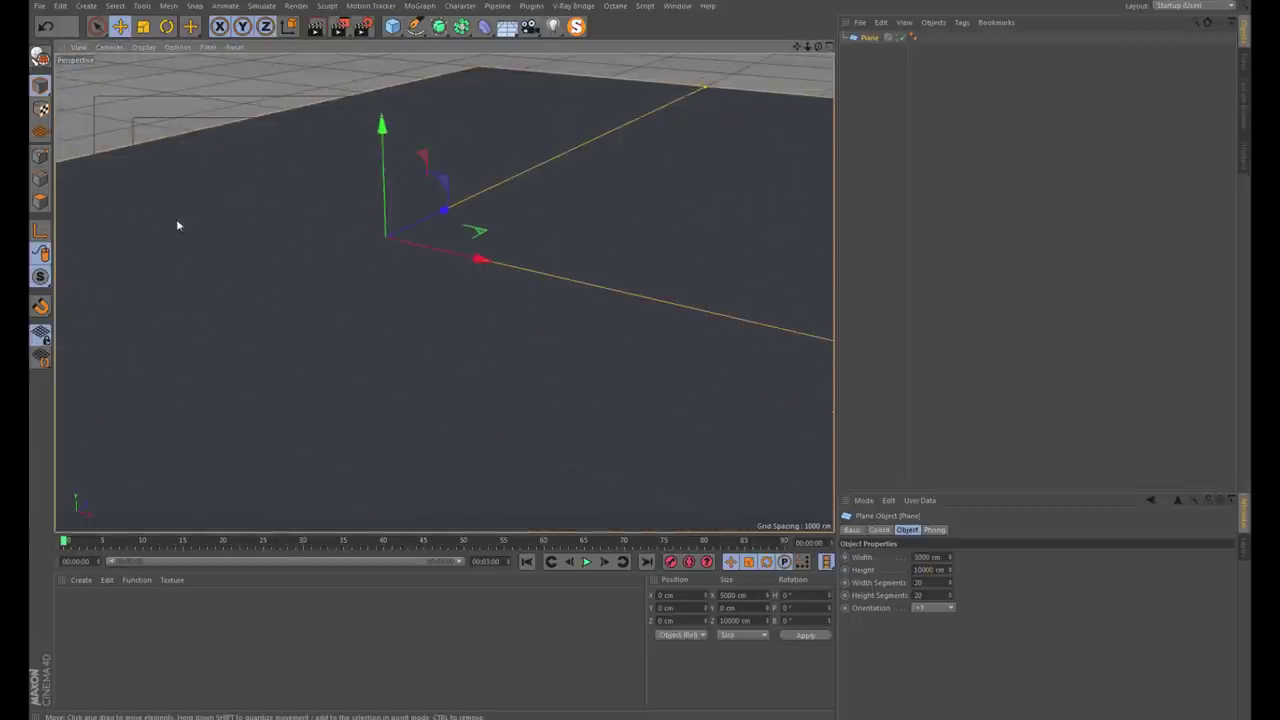
scroll(177, 222, "down", 2)
Switch the viewport display to Gouraud Shading (Lines) to show the wireframe
left_click(144, 47)
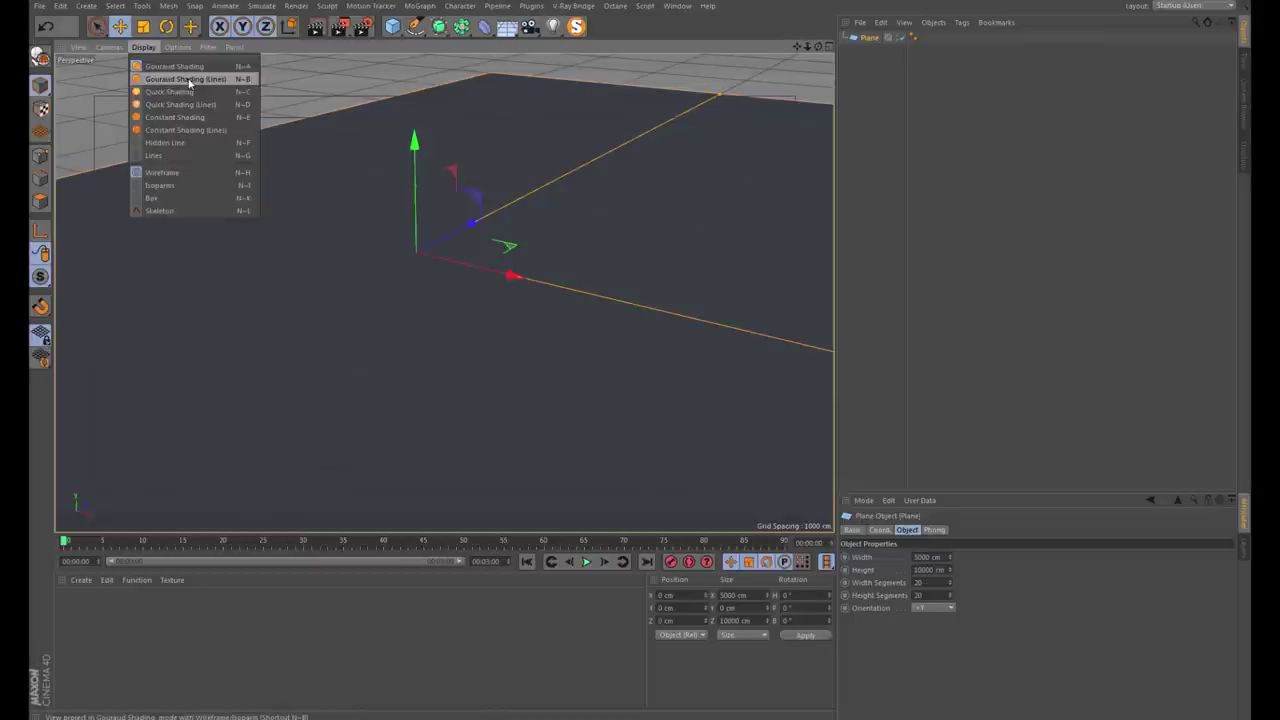
left_click(190, 82)
mouse_move(495, 208)
left_mouse_down("alt")
mouse_move(491, 229)
mouse_move(420, 220)
mouse_move(423, 240)
mouse_move(478, 268)
left_mouse_up("alt")
Give the plane 100 width segments and 200 height segments
left_click(918, 582)
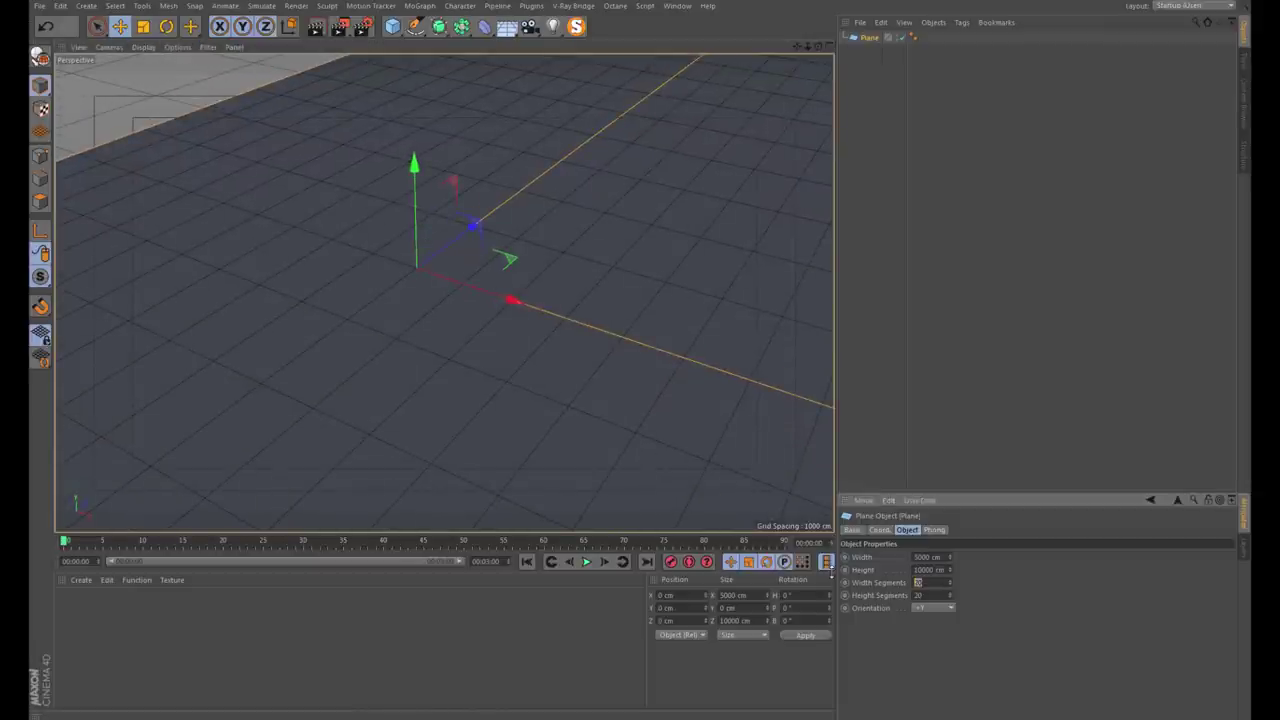
type("100")
key("Tab")
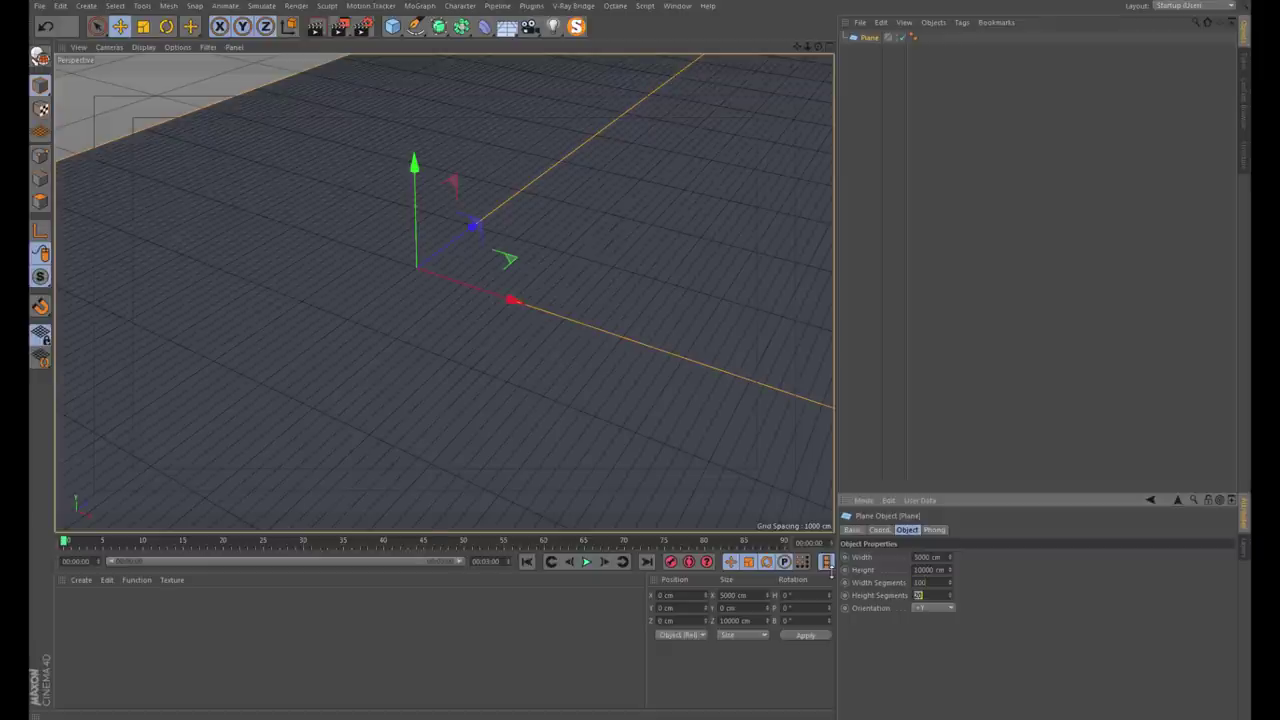
key("Return")
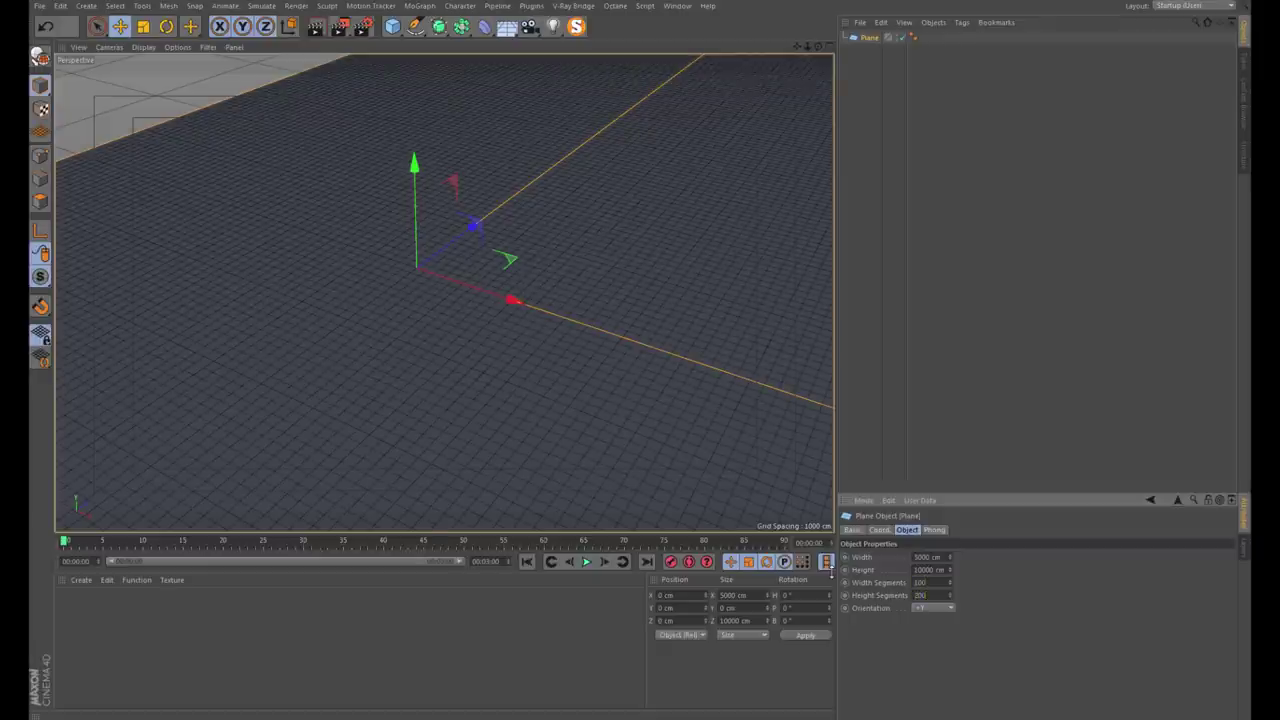
Add a Displacer deformer and make it a child of the Plane
scroll(669, 317, "down", 3)
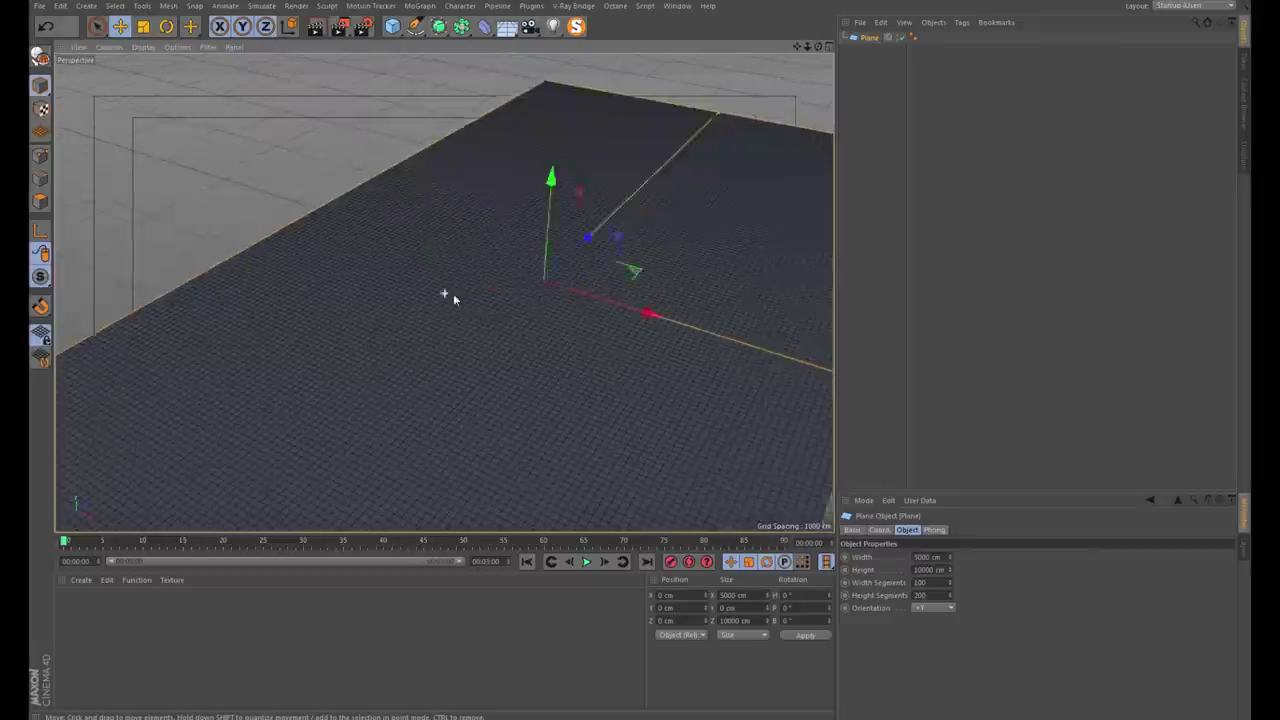
scroll(443, 291, "down", 3)
left_click(485, 26)
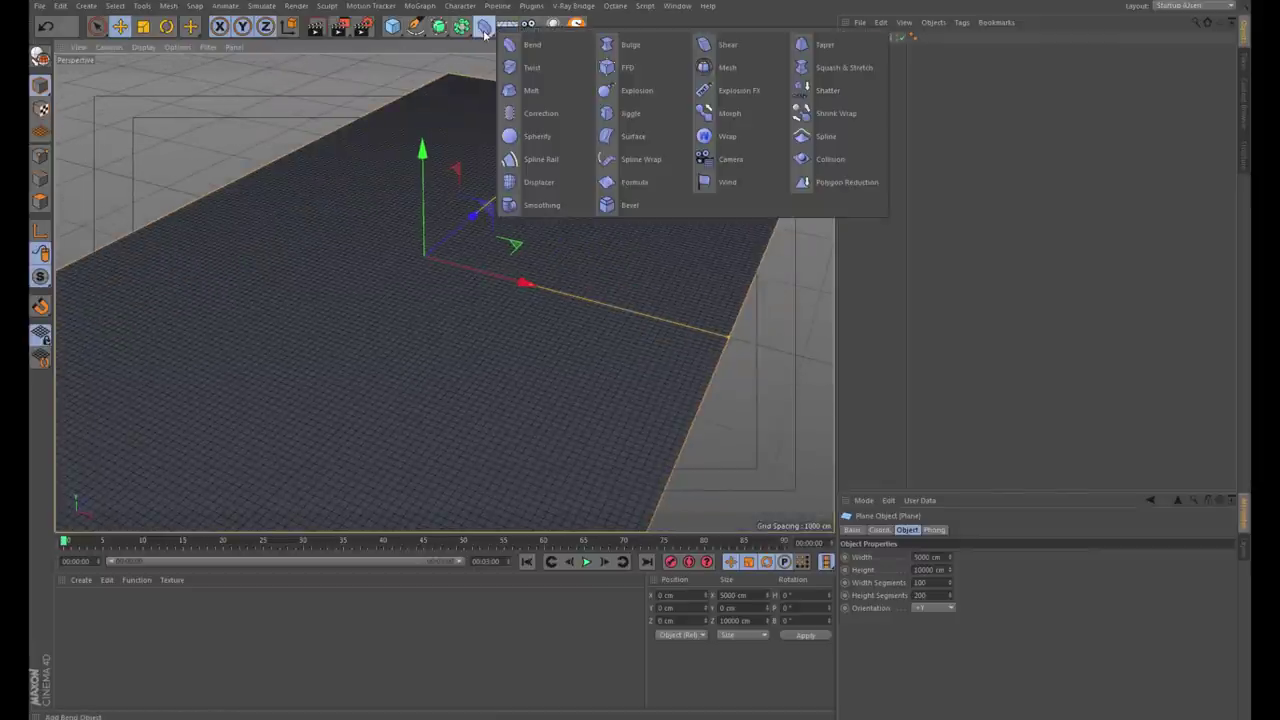
left_click(561, 184)
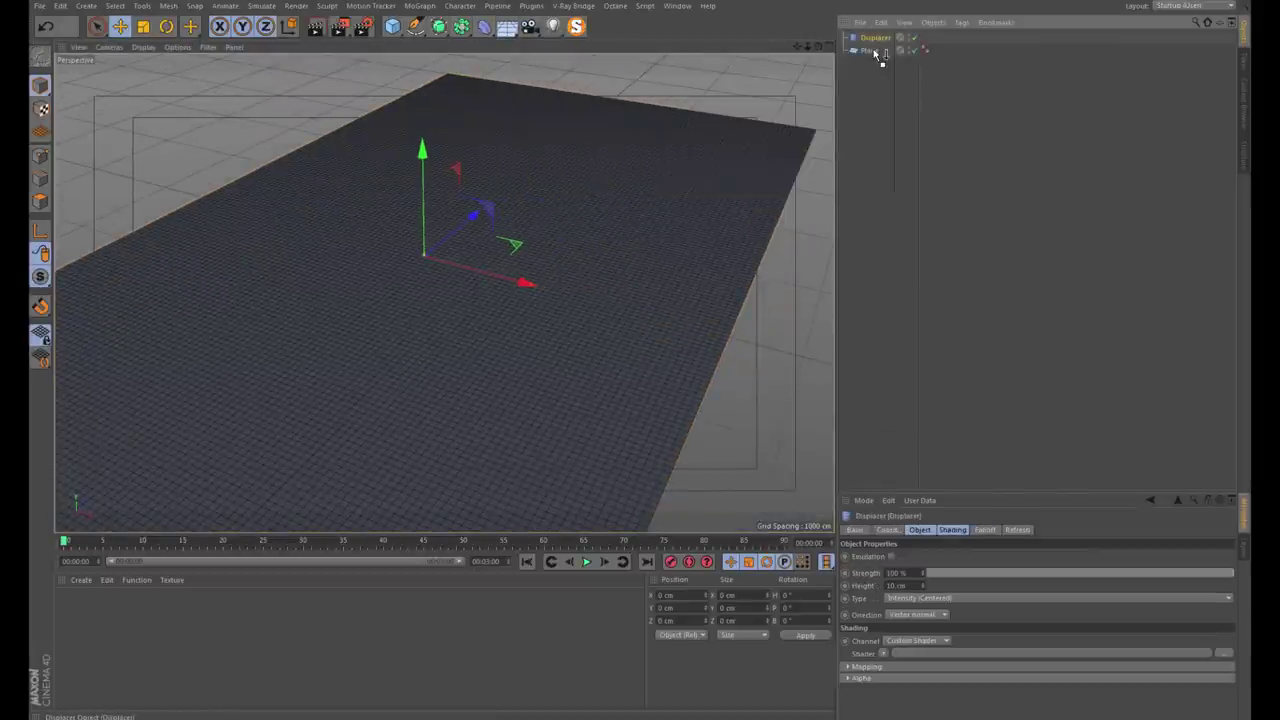
left_click_drag(880, 38, 878, 50)
Set the Displacer's shading shader to Noise to roughen the plane
scroll(420, 228, "up", 2)
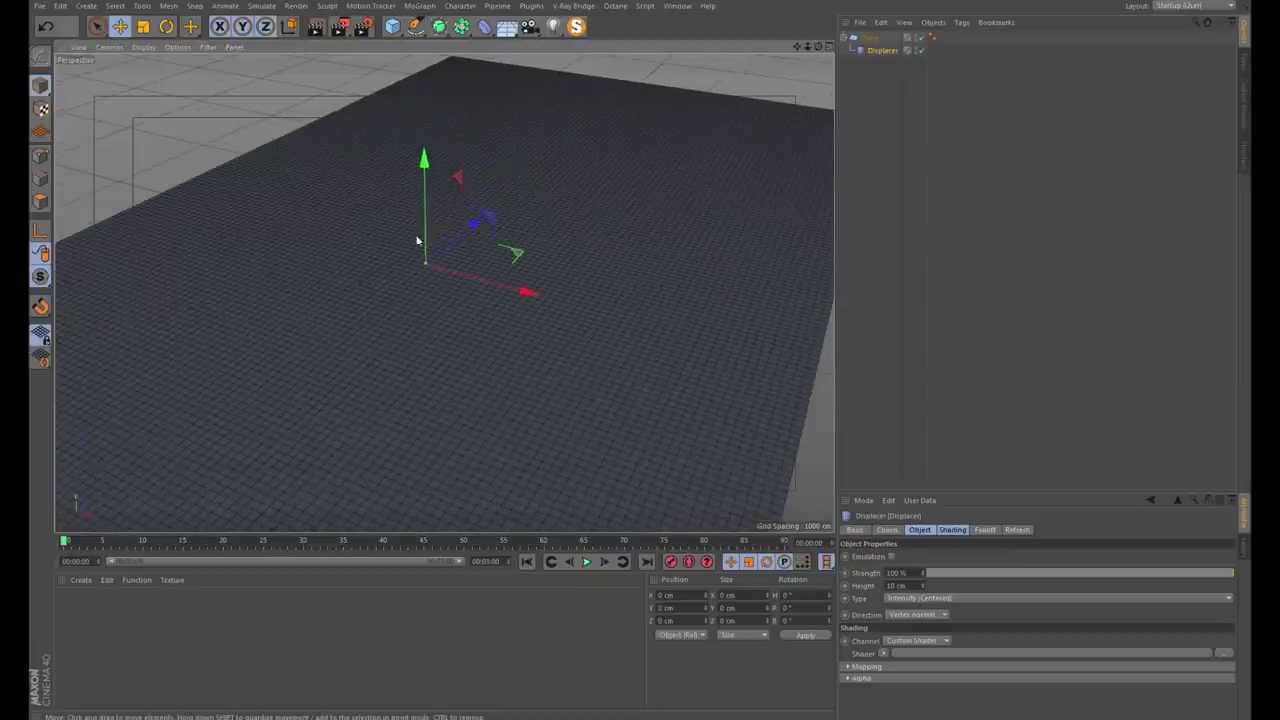
scroll(420, 228, "up", 1)
left_click(955, 527)
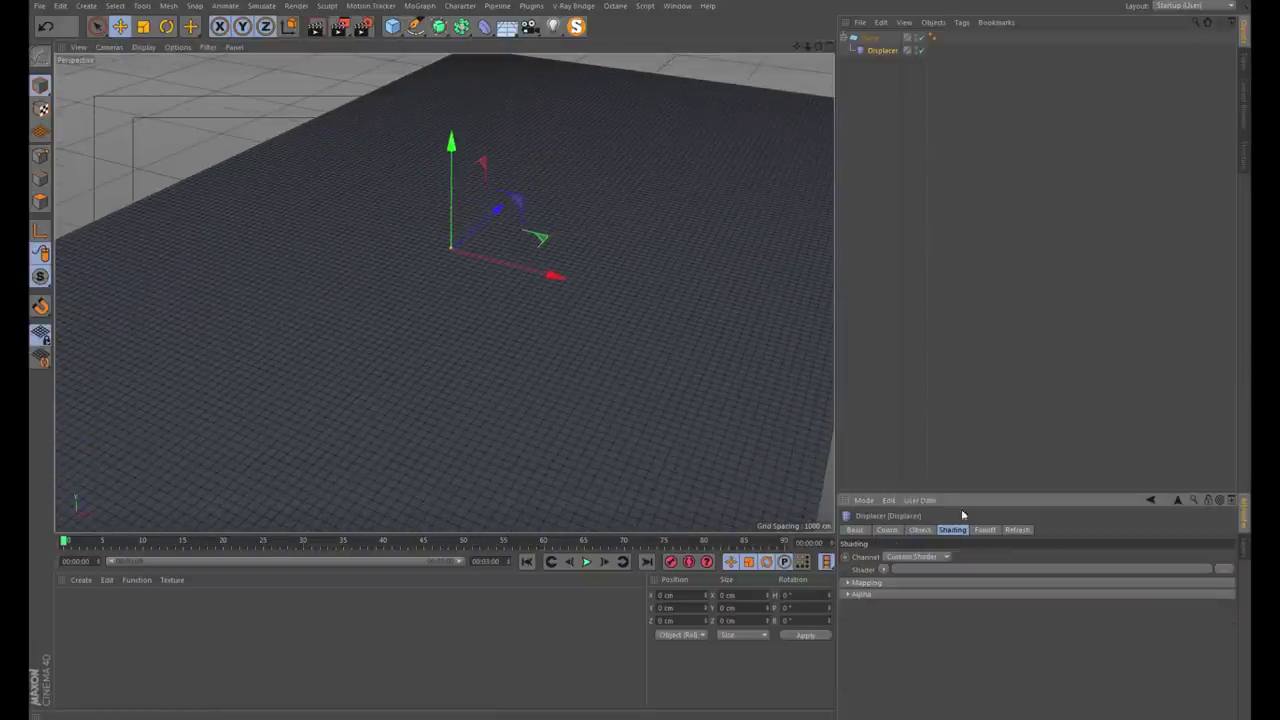
left_click_drag(941, 491, 941, 327)
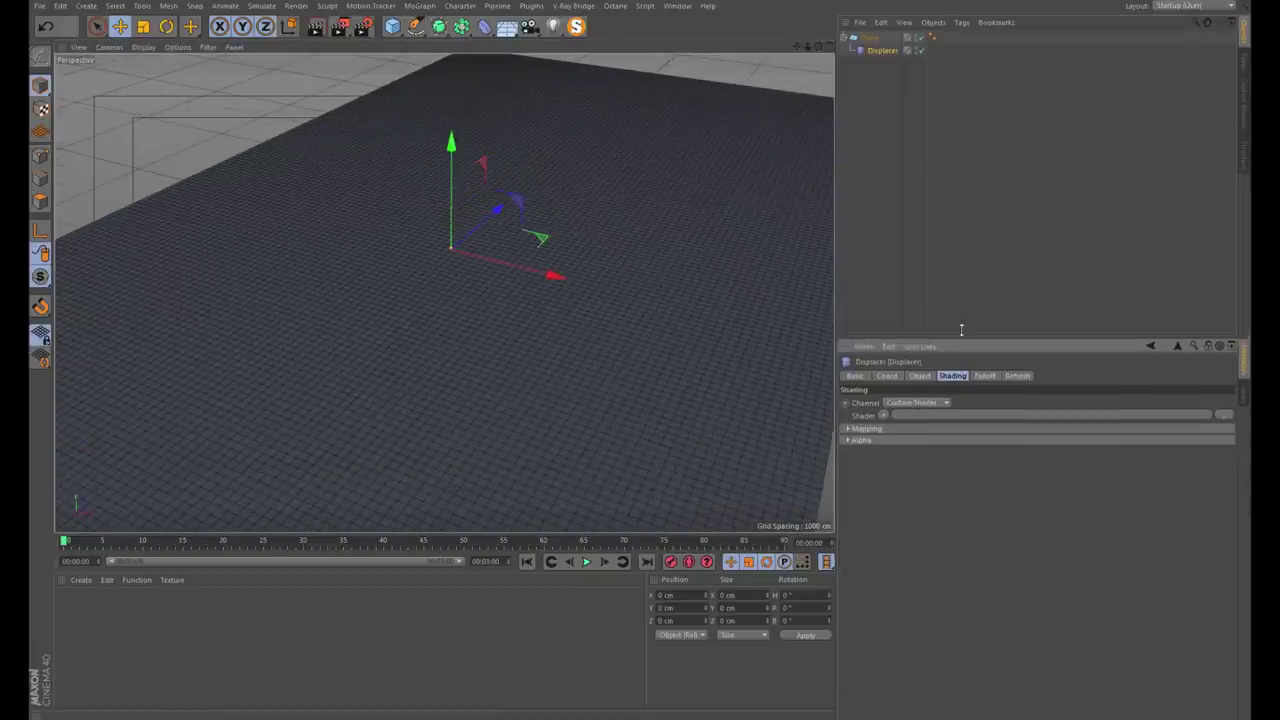
left_click(883, 405)
left_click(937, 218)
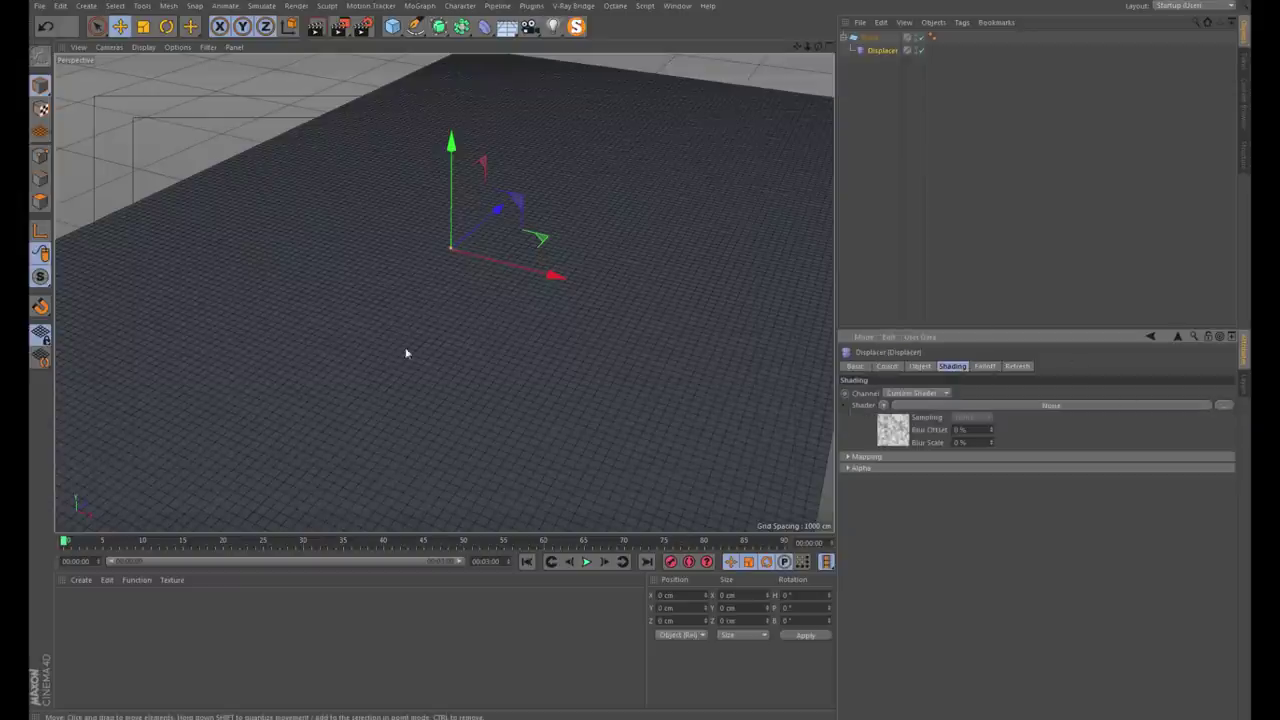
mouse_move(519, 353)
left_mouse_down("alt")
mouse_move(500, 317)
mouse_move(466, 300)
mouse_move(483, 283)
mouse_move(420, 310)
mouse_move(360, 300)
mouse_move(369, 289)
mouse_move(455, 295)
left_mouse_up("alt")
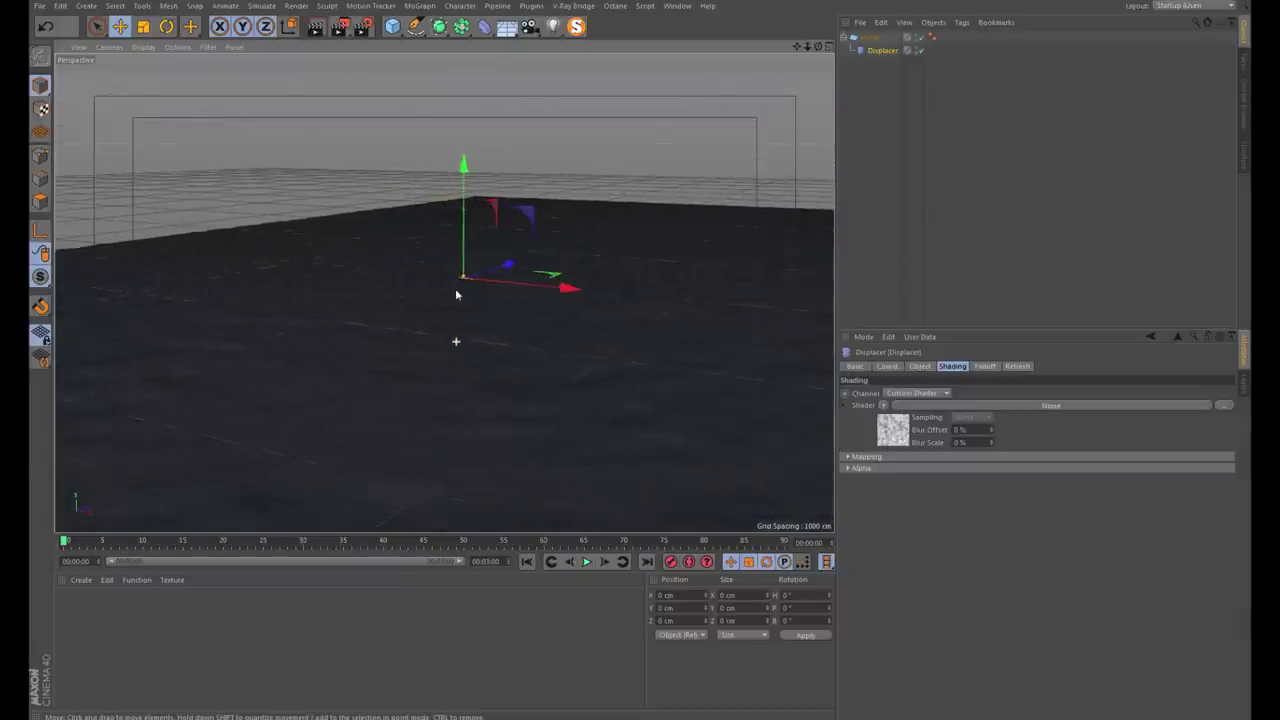
Set the Displacer height to 1000 cm
left_click(918, 366)
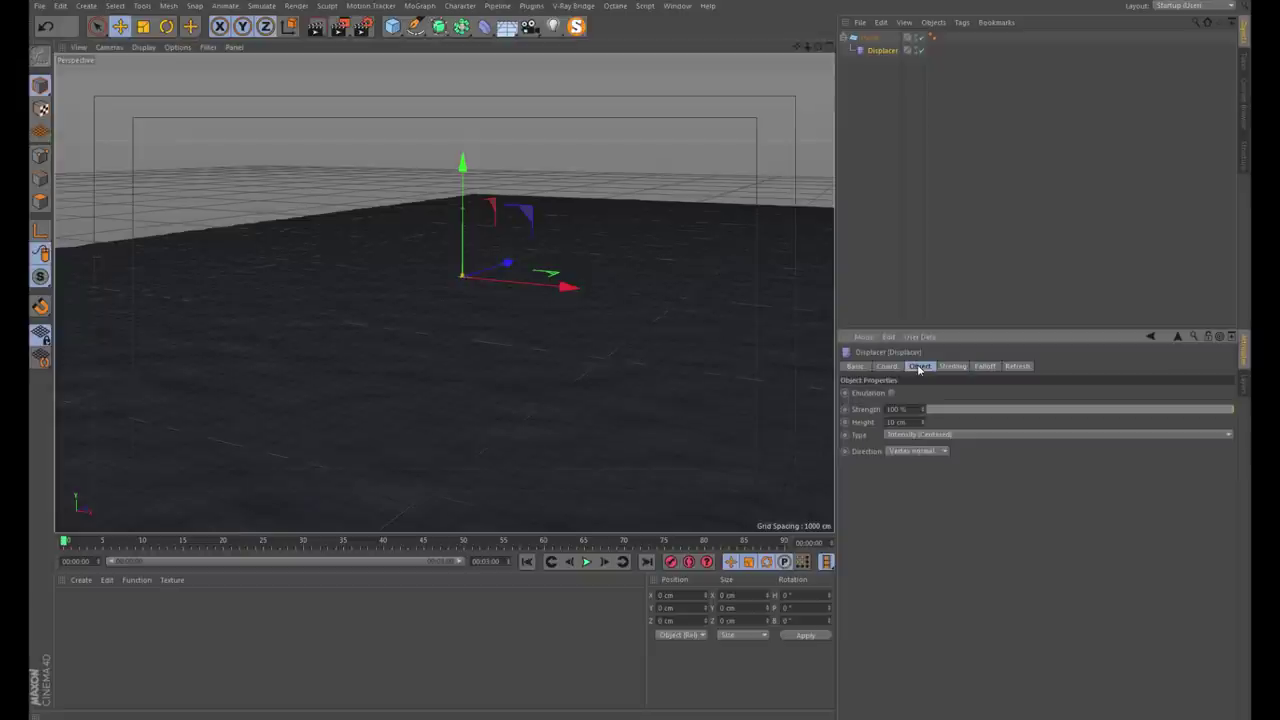
double_click(895, 422)
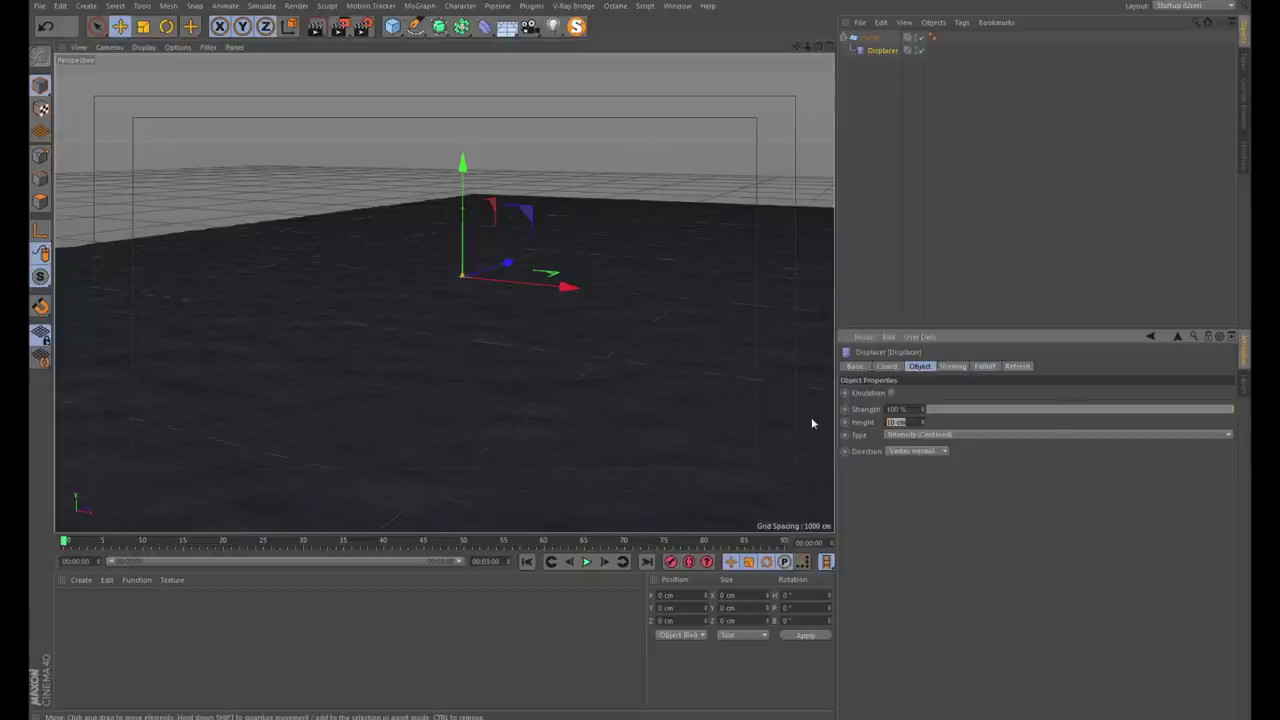
type("1000")
key("Return")
left_click_drag(600, 300, 447, 295, "alt")
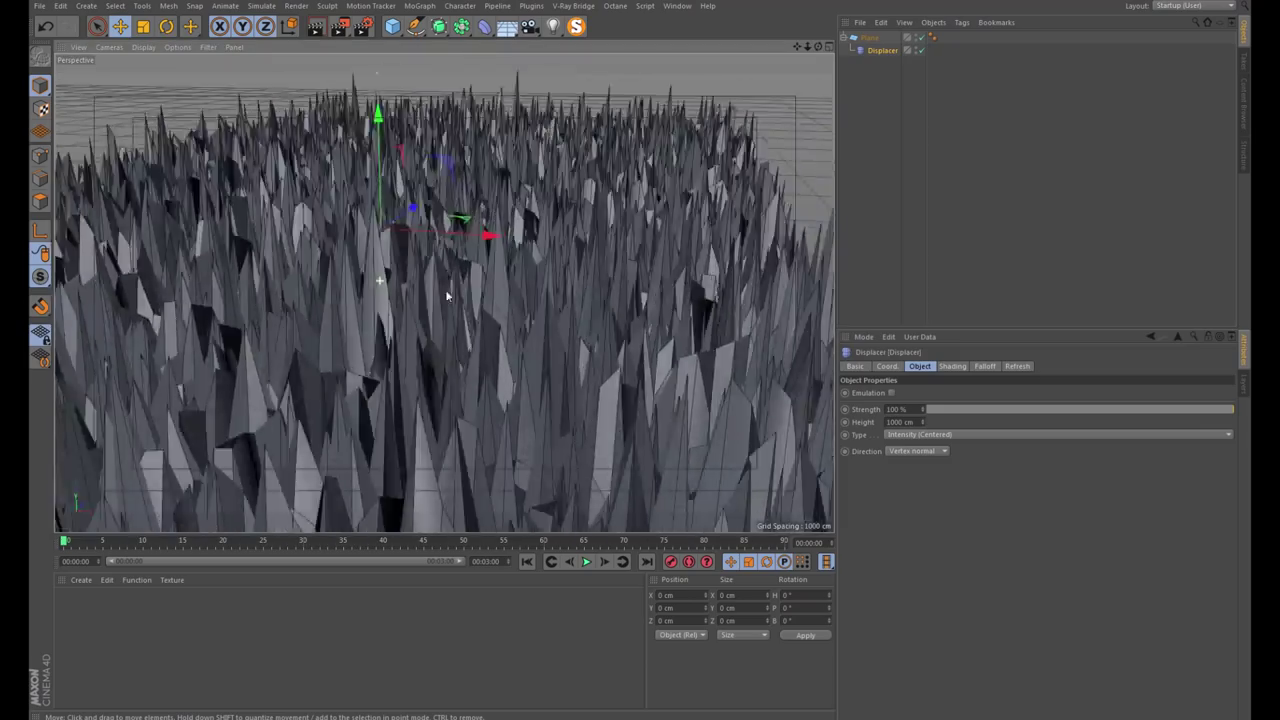
mouse_move(447, 295)
right_mouse_down("alt")
mouse_move(380, 325)
mouse_move(480, 340)
right_mouse_up("alt")
Give the Noise shader a 5000 % Global Scale and the Fire noise type
left_click(952, 366)
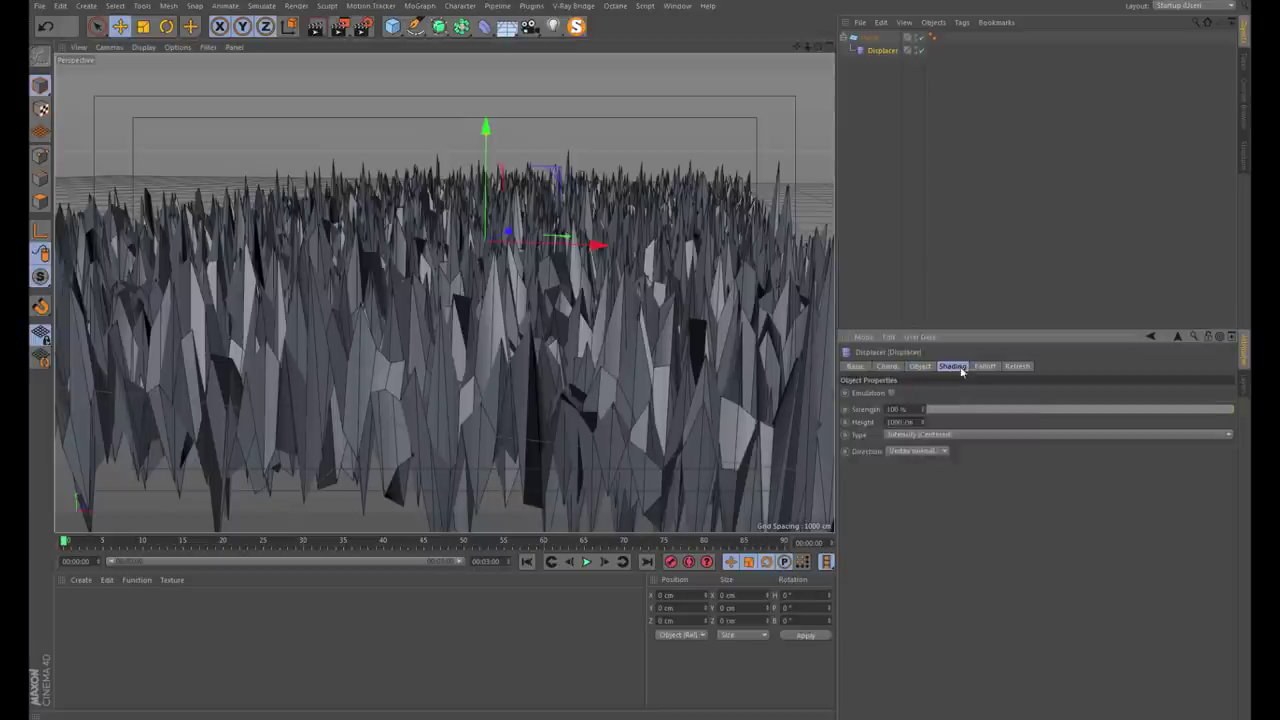
left_click(887, 433)
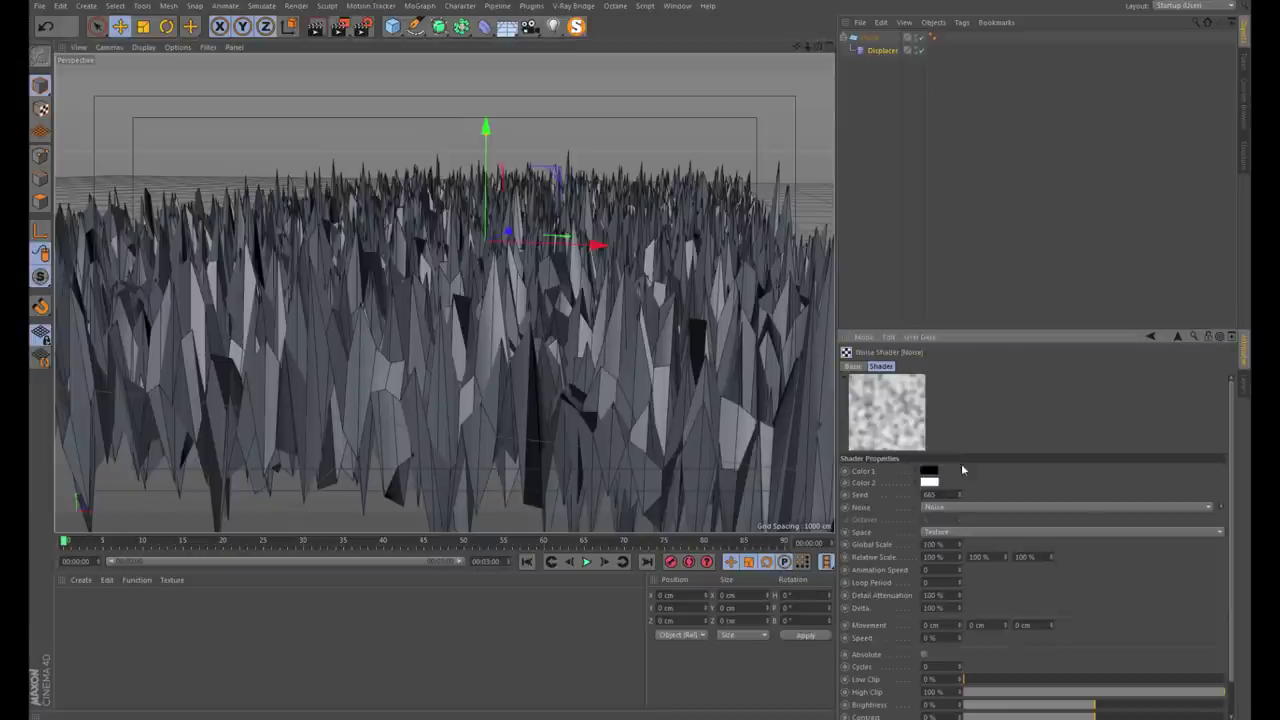
left_click(933, 544)
type("50")
key("Return")
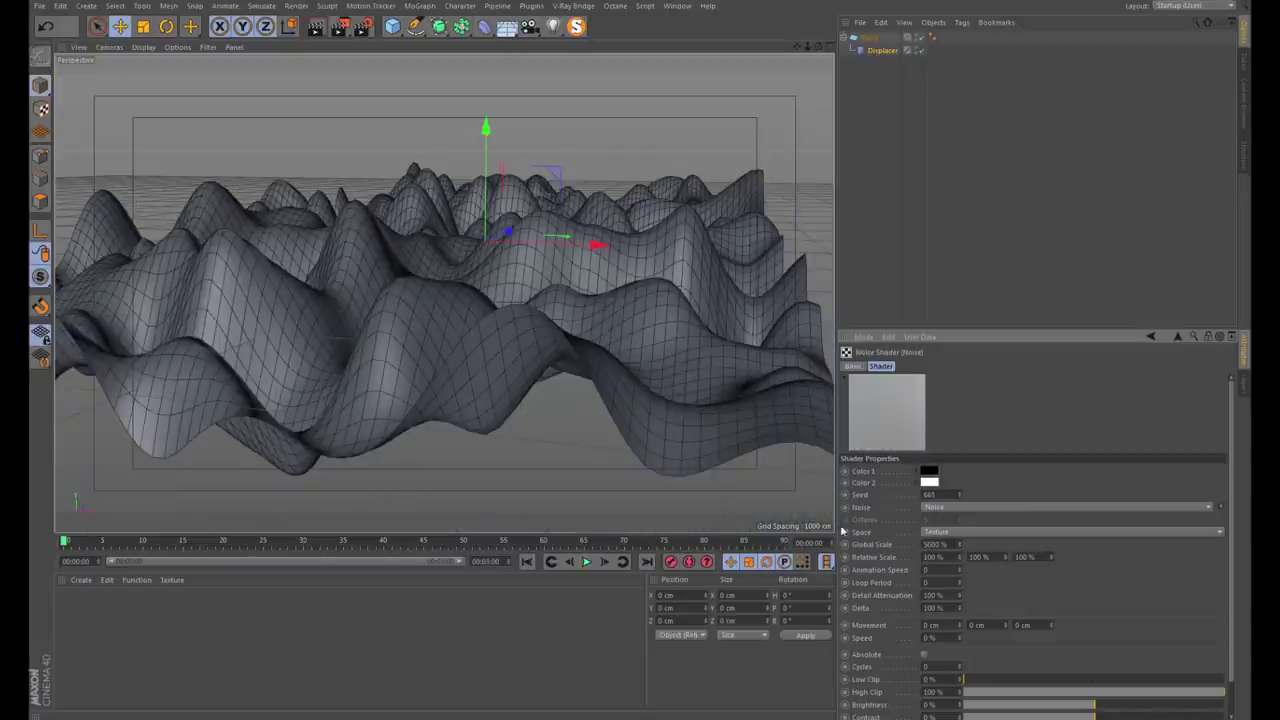
left_click(867, 155)
left_click_drag(471, 251, 620, 348, "alt")
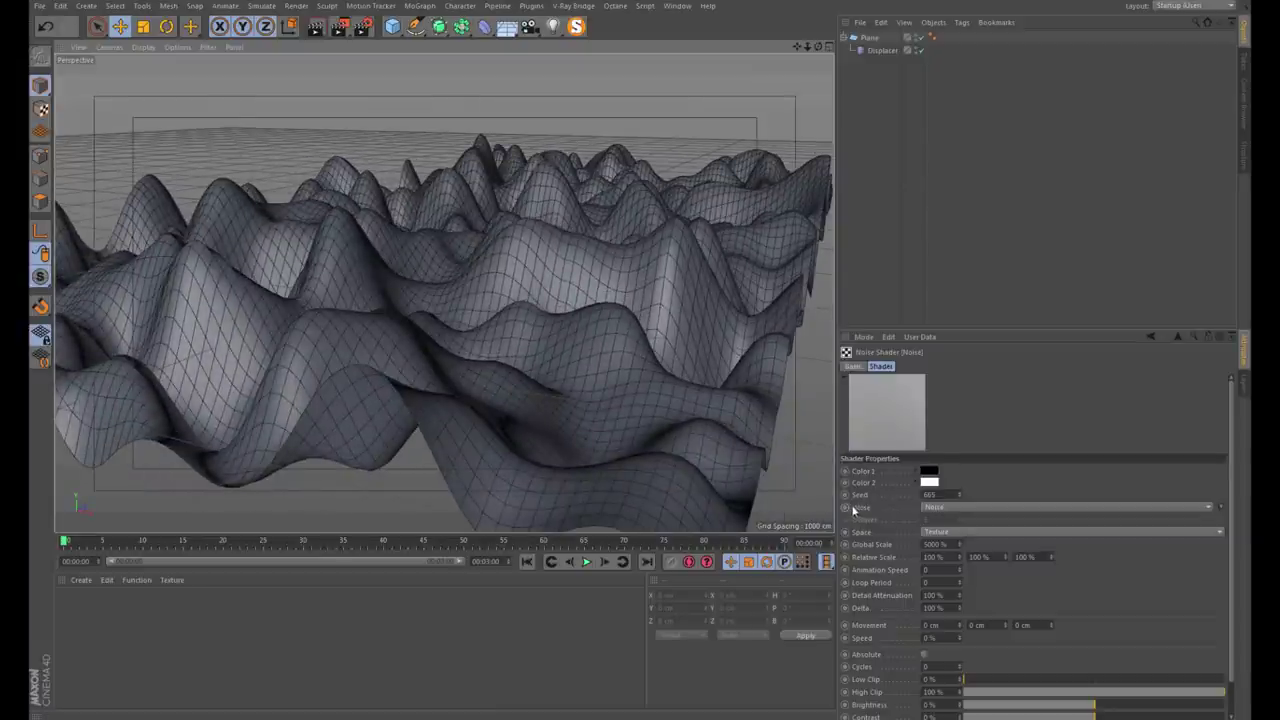
left_click(934, 507)
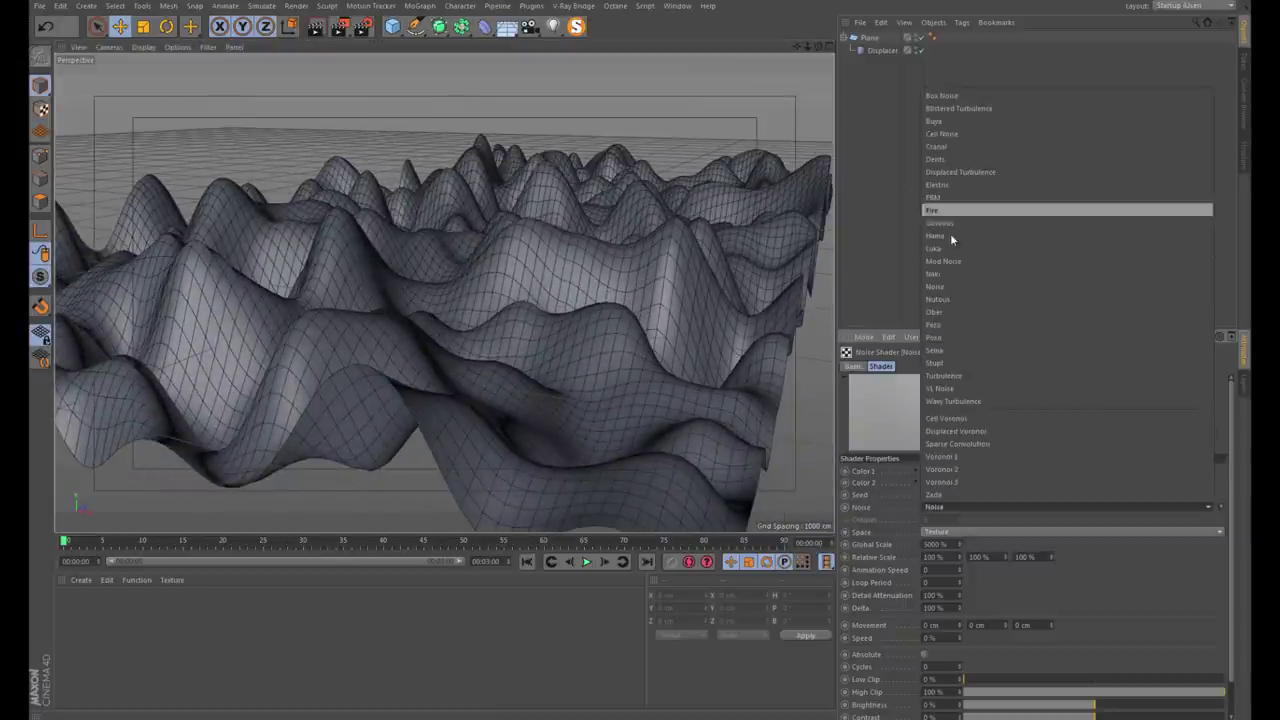
left_click(936, 210)
mouse_move(480, 330)
left_mouse_down("alt")
mouse_move(520, 322)
mouse_move(480, 347)
mouse_move(293, 387)
mouse_move(418, 305)
mouse_move(401, 313)
mouse_move(449, 257)
left_mouse_up("alt")
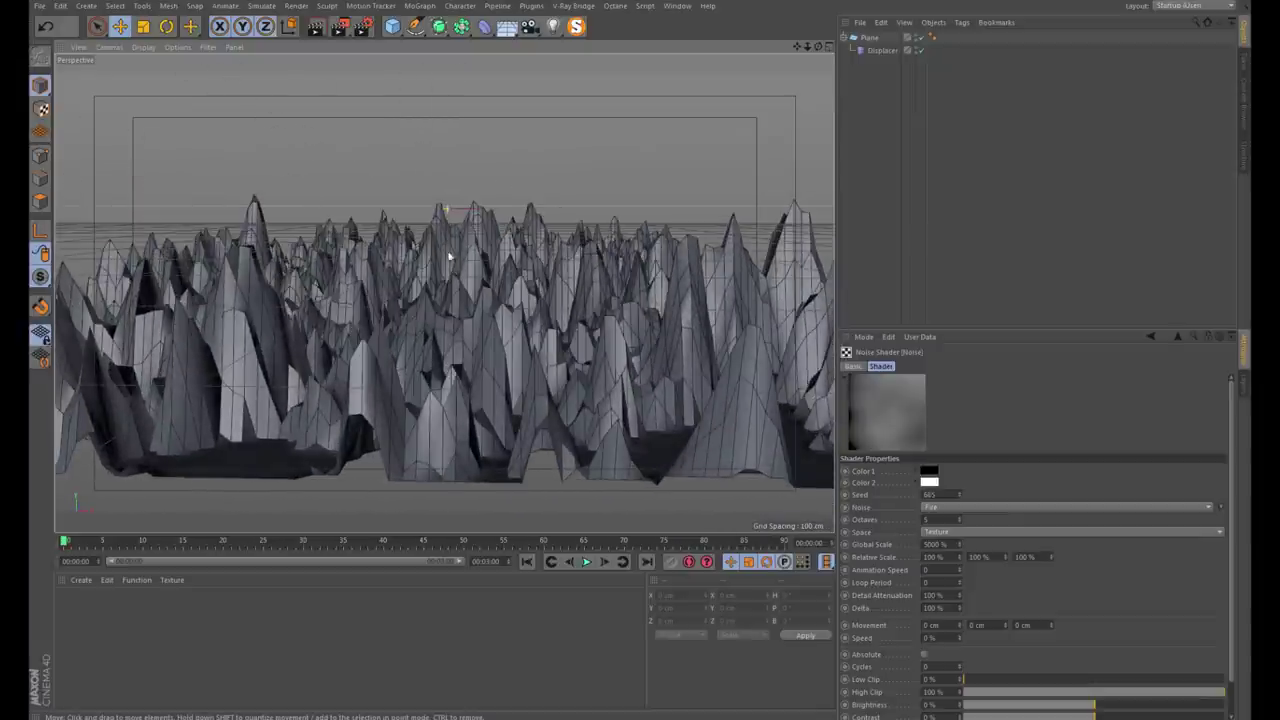
Change the Displacer's type to Intensity for jagged peaks between flat valleys
left_click(882, 50)
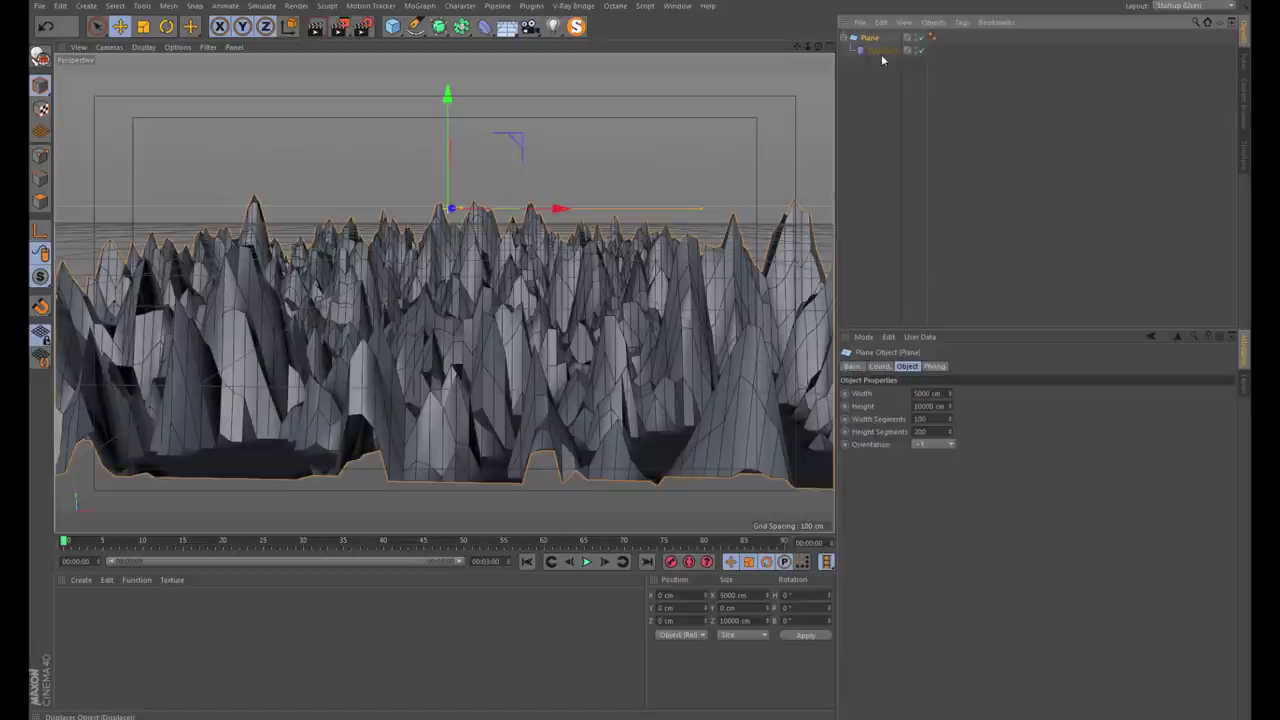
left_click(920, 366)
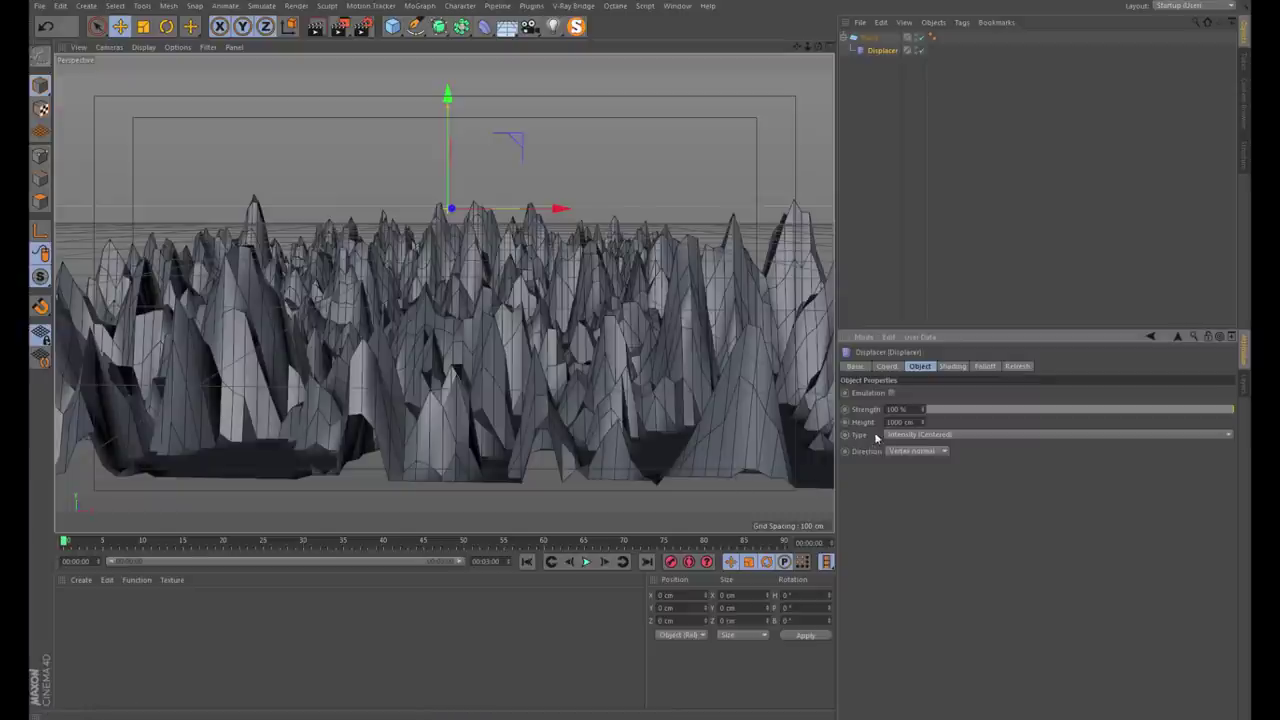
left_click(896, 441)
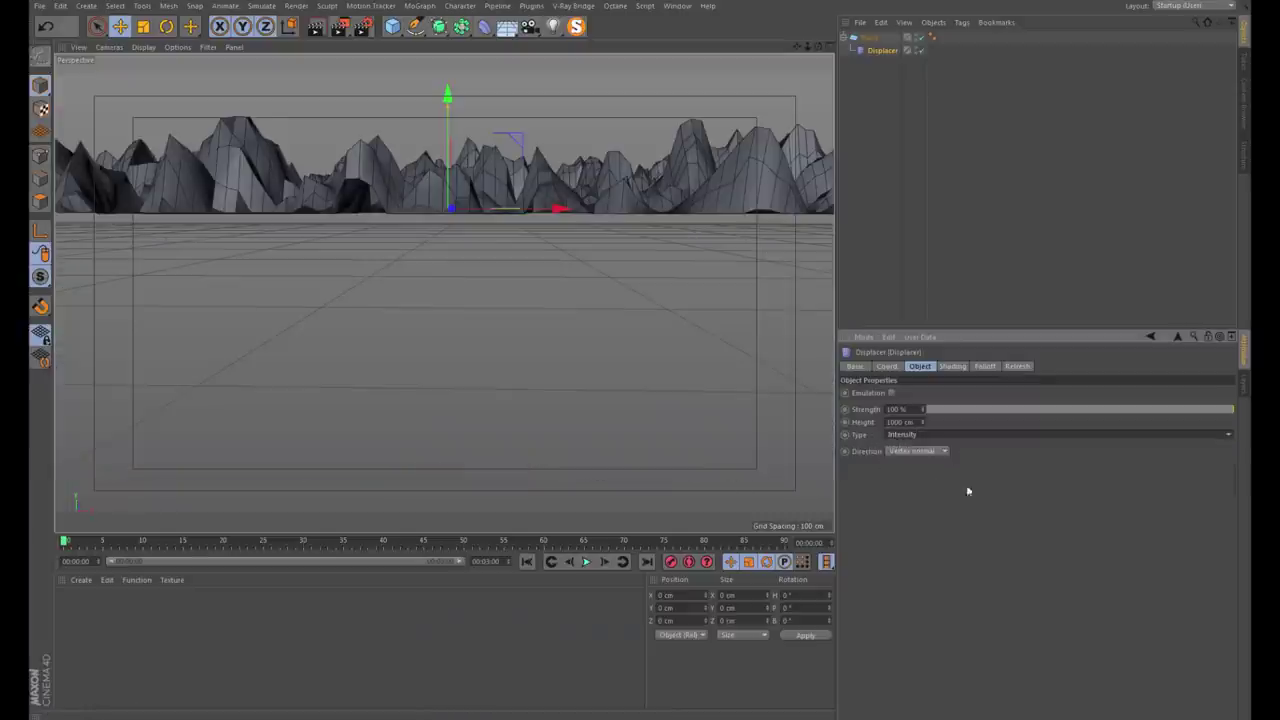
left_click(914, 452)
mouse_move(436, 244)
left_mouse_down("alt")
mouse_move(409, 222)
mouse_move(388, 230)
mouse_move(425, 228)
left_mouse_up("alt")
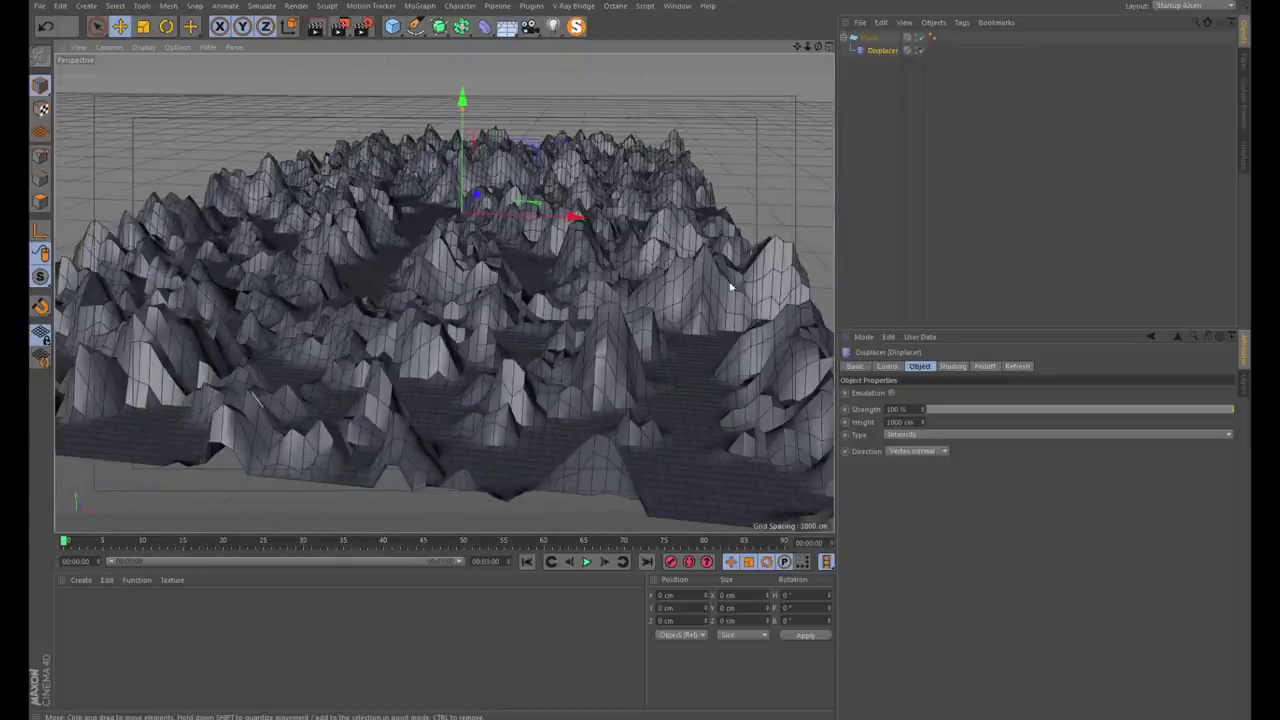
Lower the Noise shader's High Clip to 60 % and orbit to inspect the taller peaks
left_click(952, 367)
left_click(884, 431)
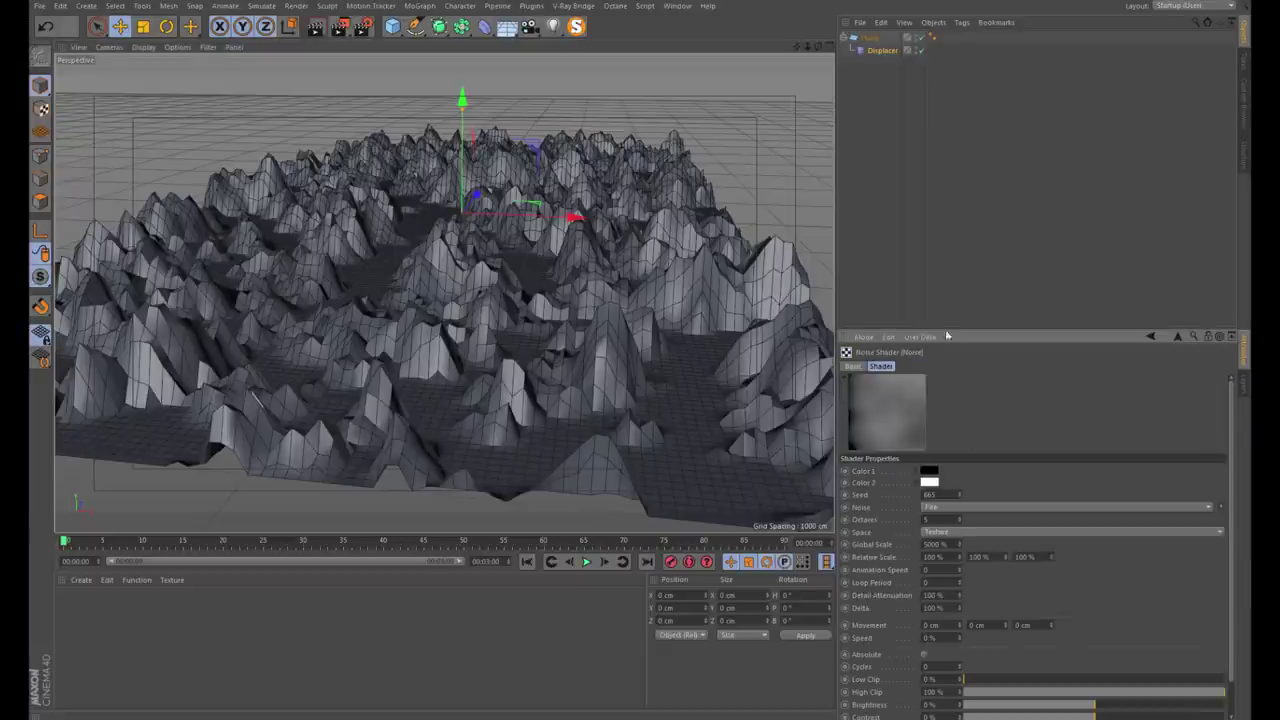
left_click_drag(938, 298, 971, 131)
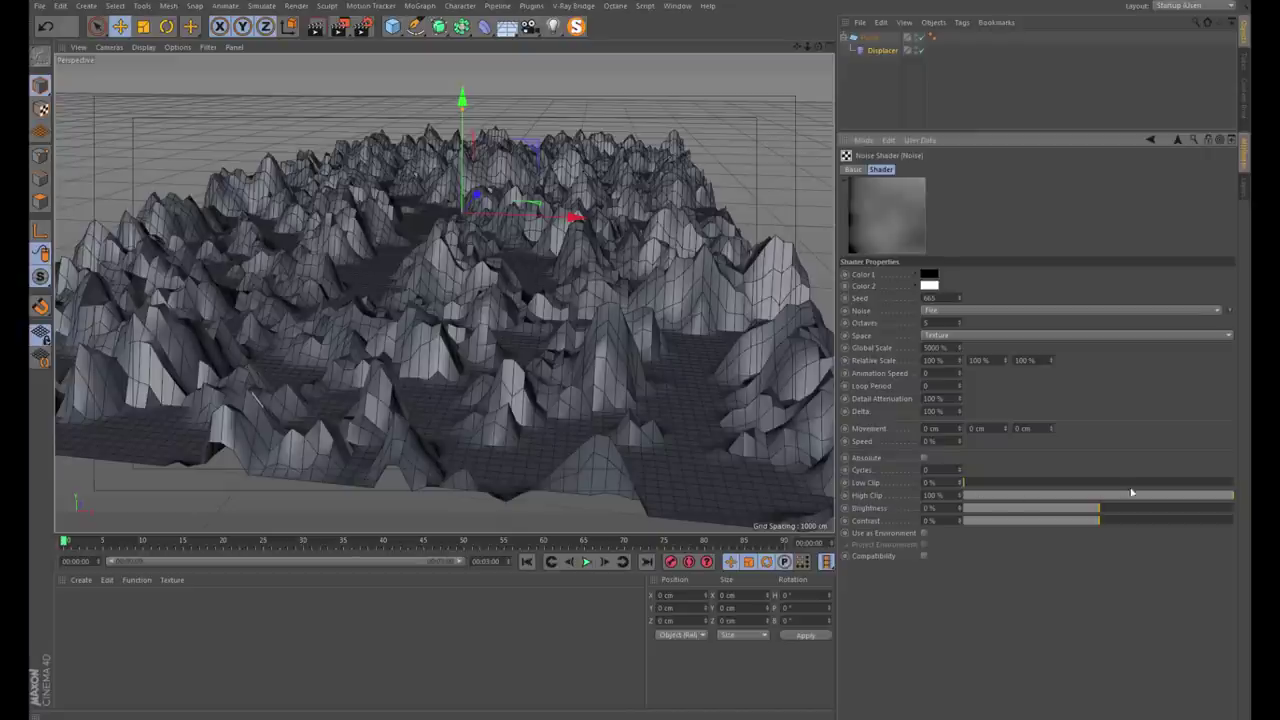
left_click_drag(1201, 498, 1111, 497)
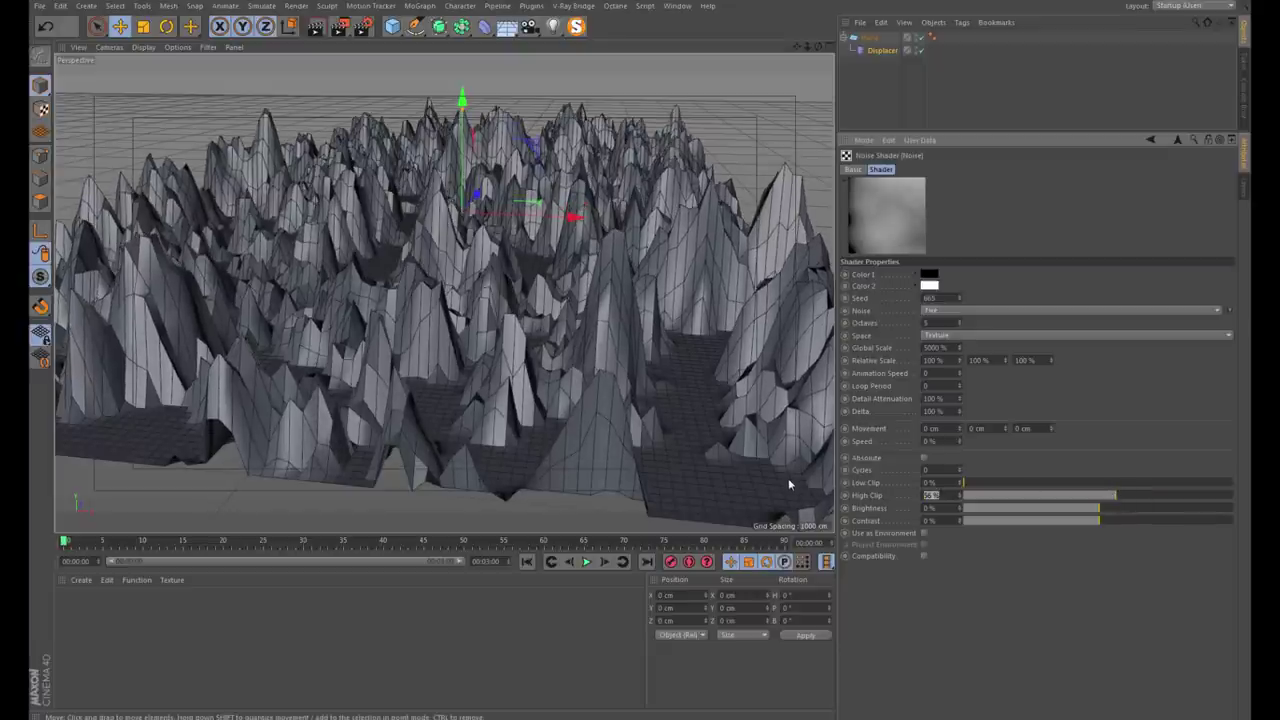
type("60")
key("Return")
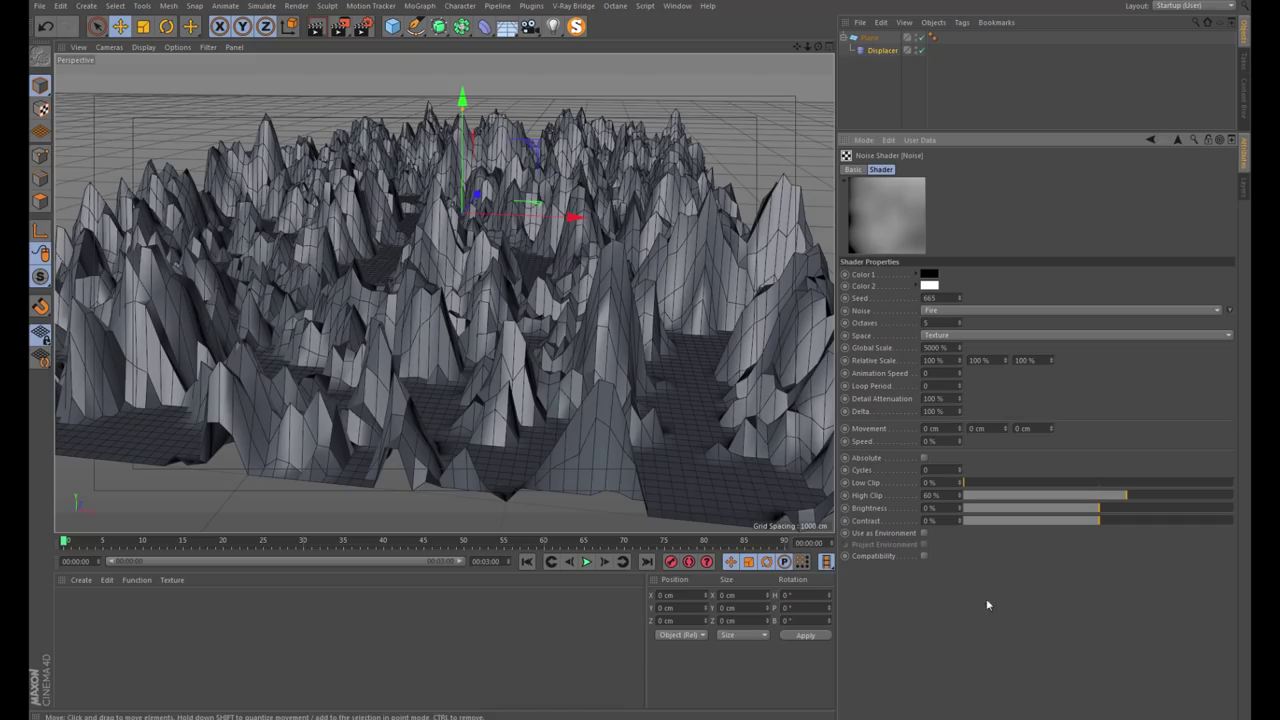
mouse_move(459, 319)
left_mouse_down("alt")
mouse_move(446, 331)
mouse_move(475, 329)
mouse_move(459, 188)
left_mouse_up("alt")
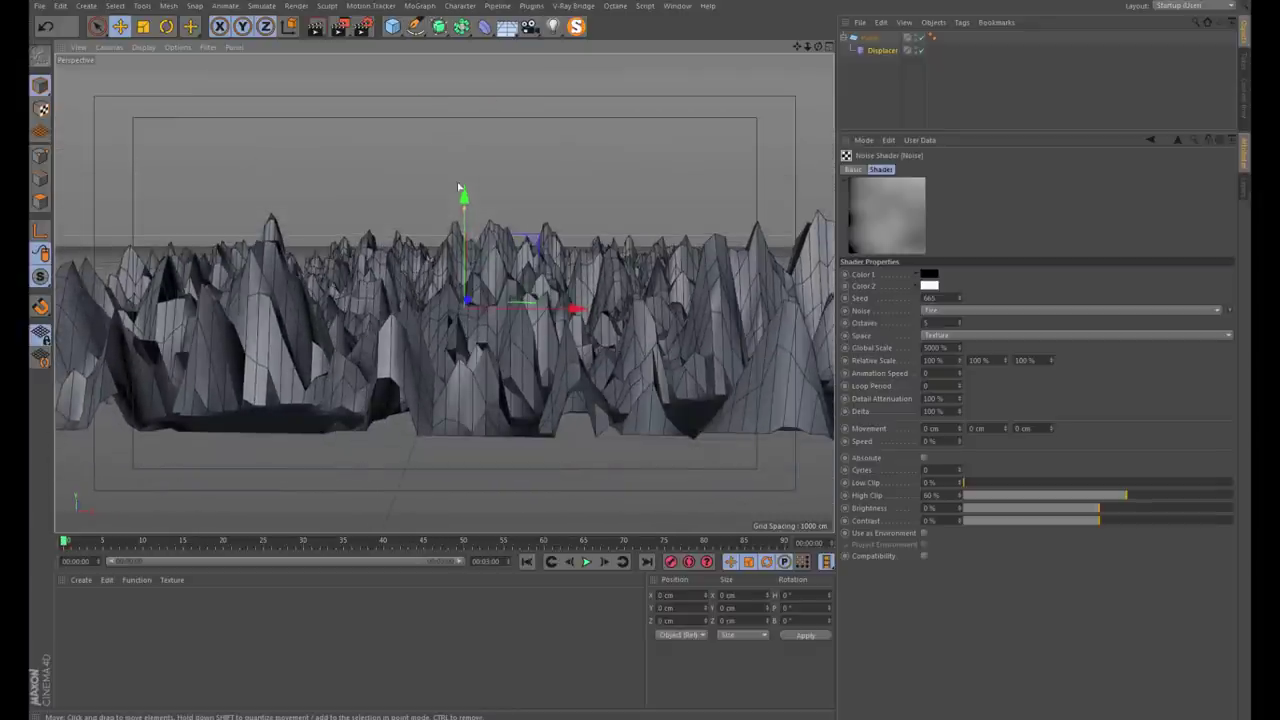
left_click_drag(457, 291, 470, 302, "alt")
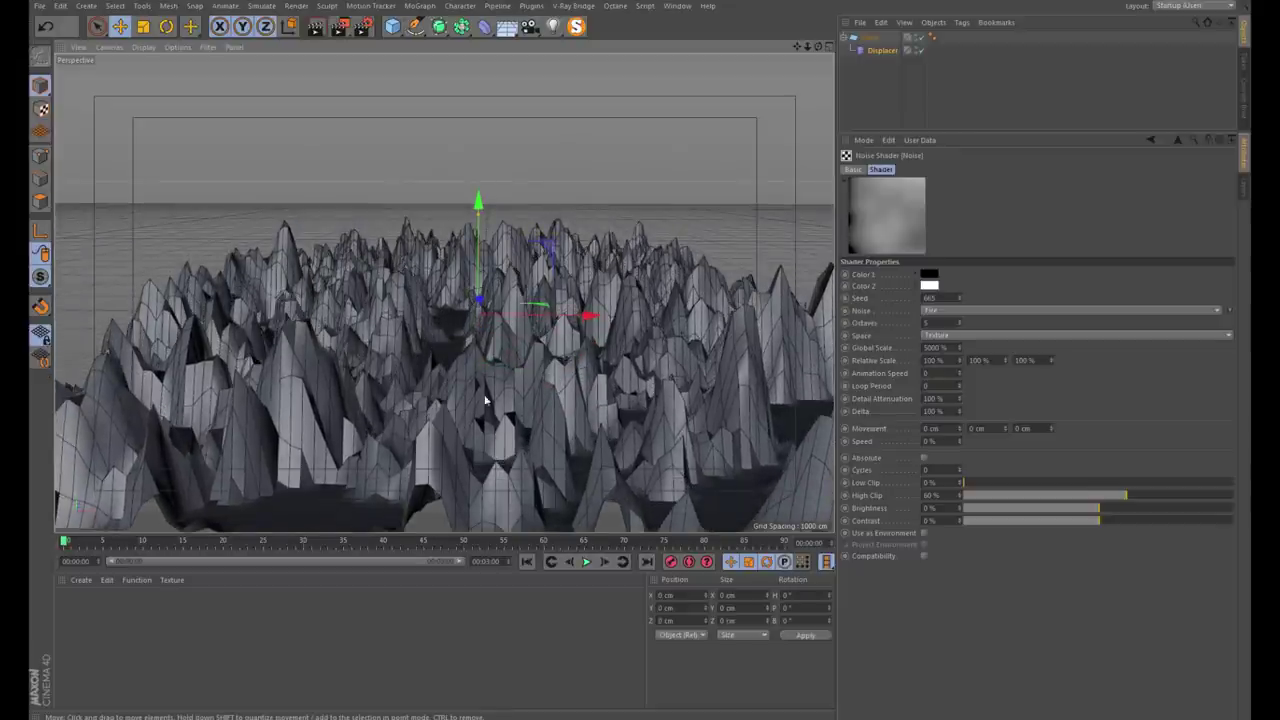
left_click_drag(485, 400, 470, 349, "alt")
left_click(871, 62)
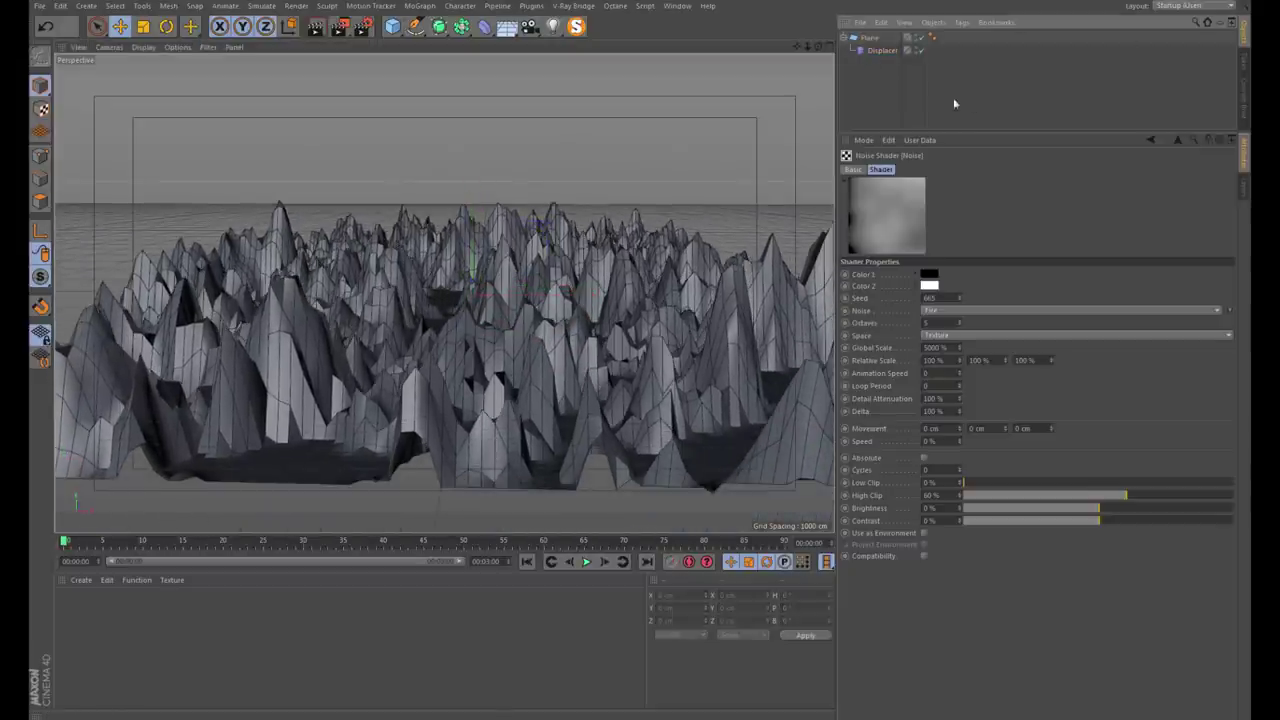
left_click(878, 51)
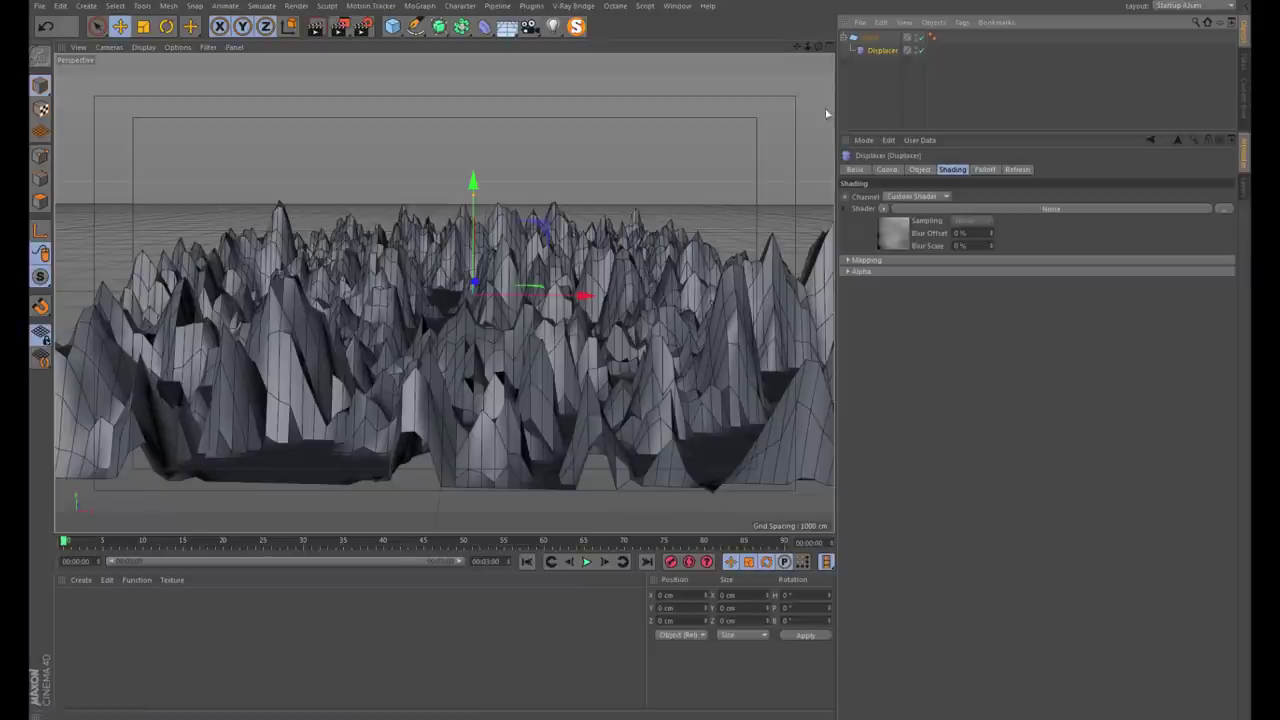
Switch the Displacer shader to Layer and add a Gradient layer above the Noise
left_click(882, 209)
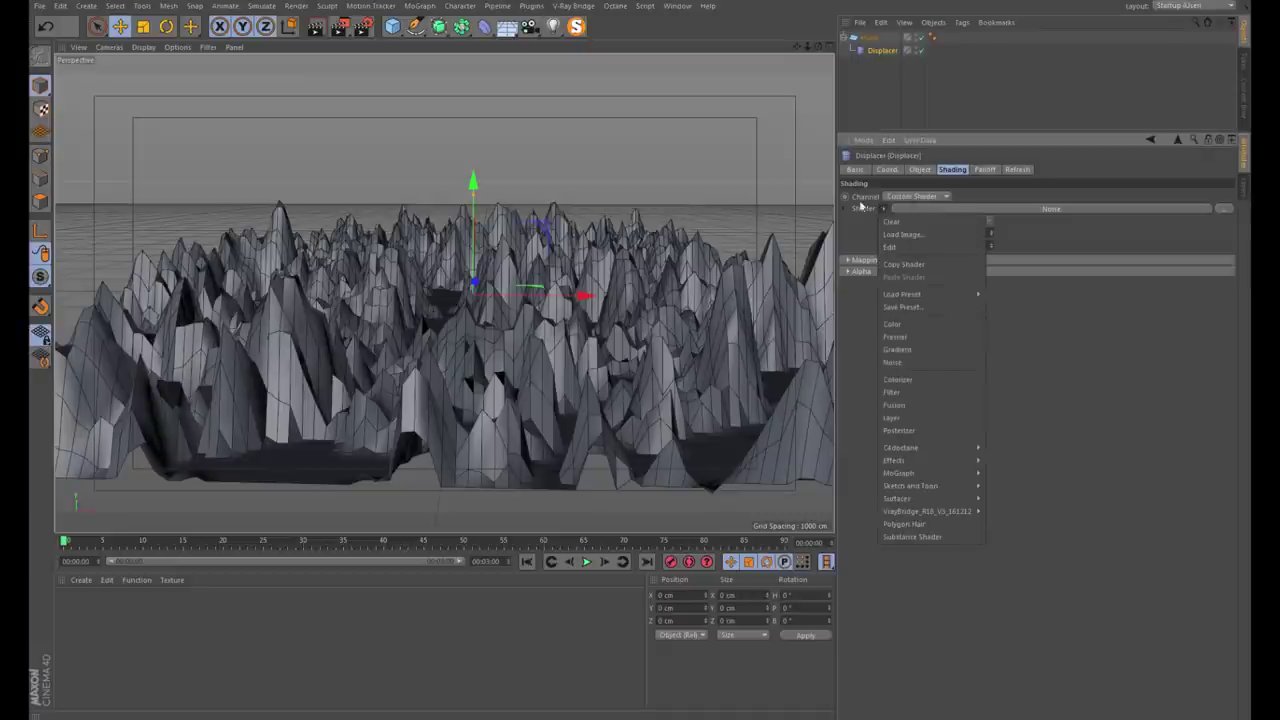
left_click(902, 416)
left_click(890, 242)
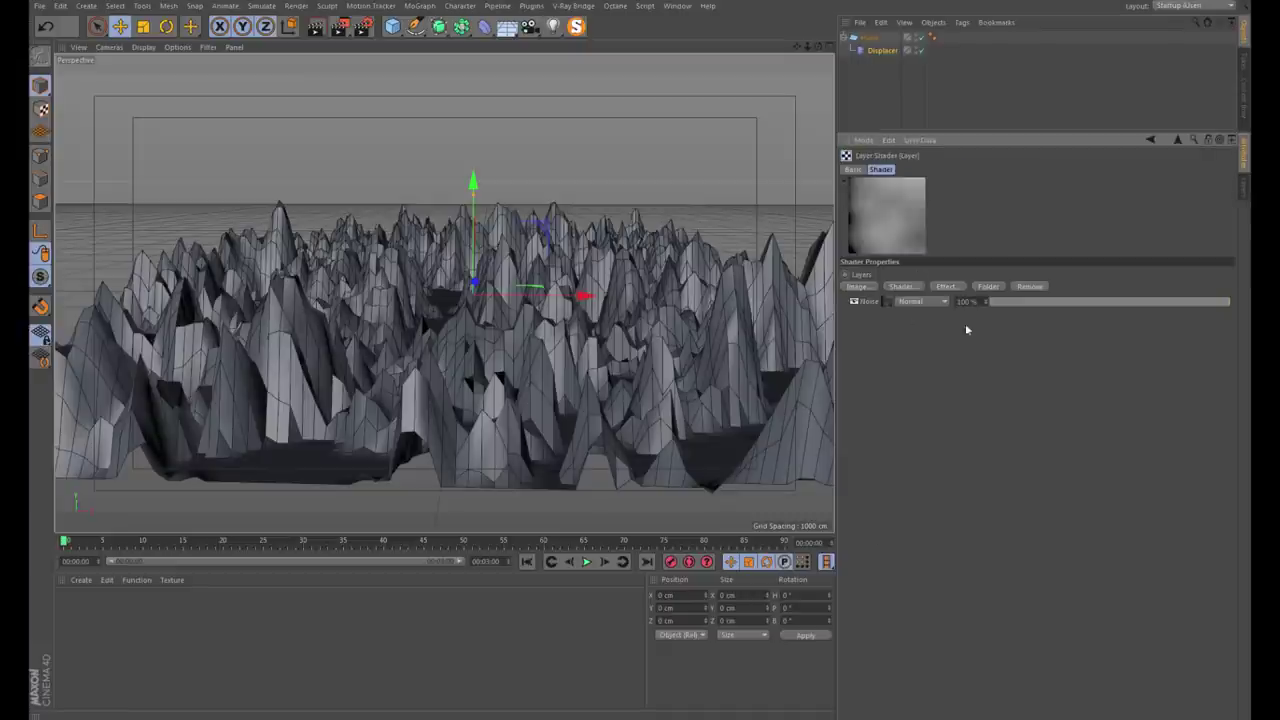
left_click(898, 290)
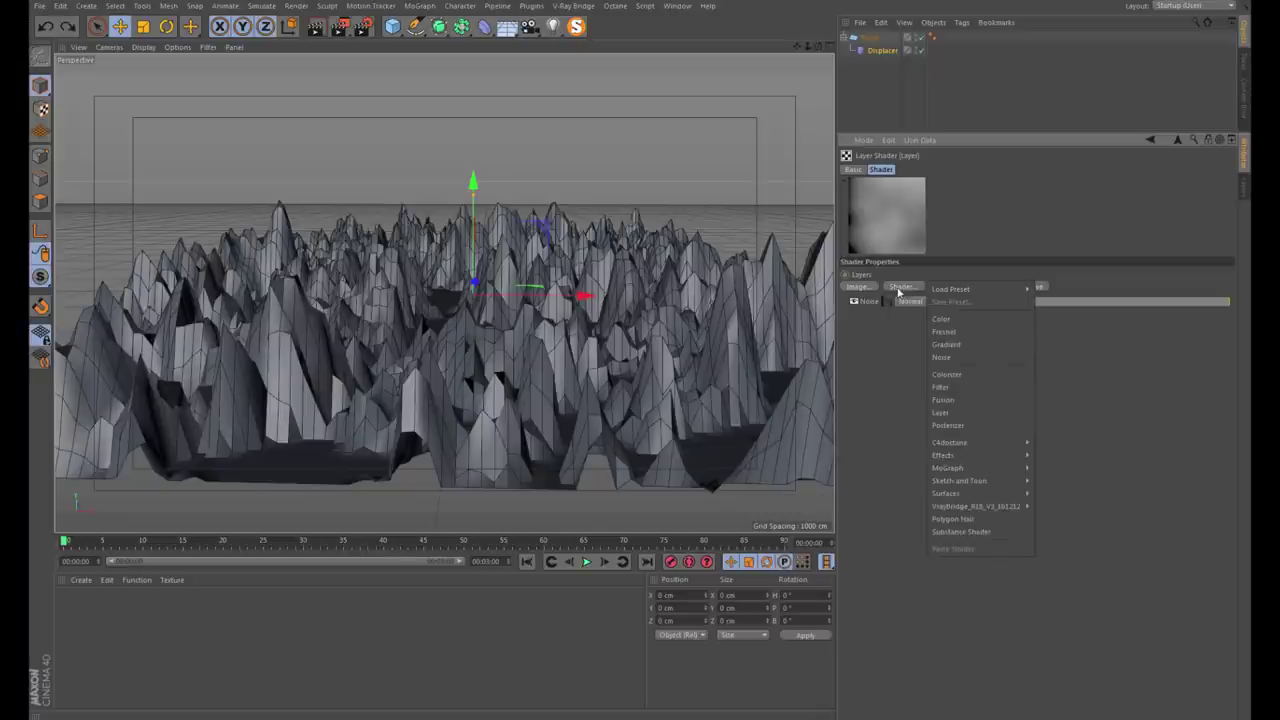
left_click(946, 344)
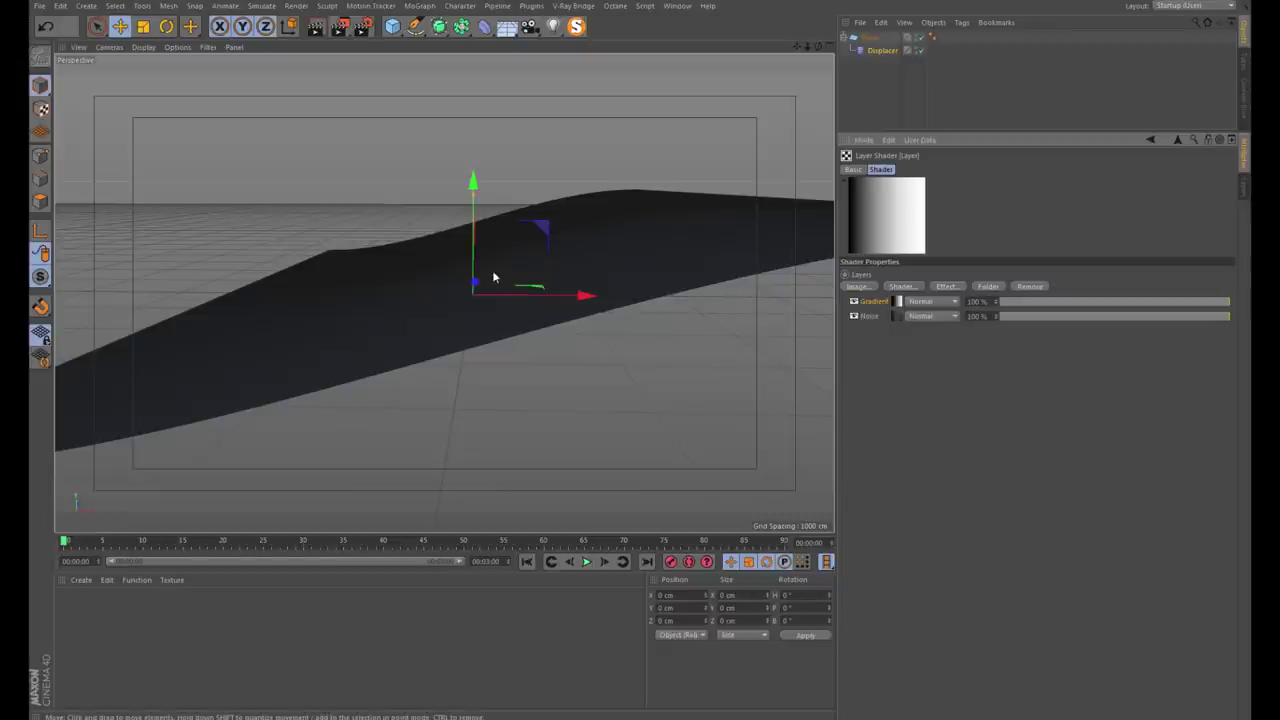
Shape the gradient into a white-black-white valley and distribute its knots evenly
left_click(896, 301)
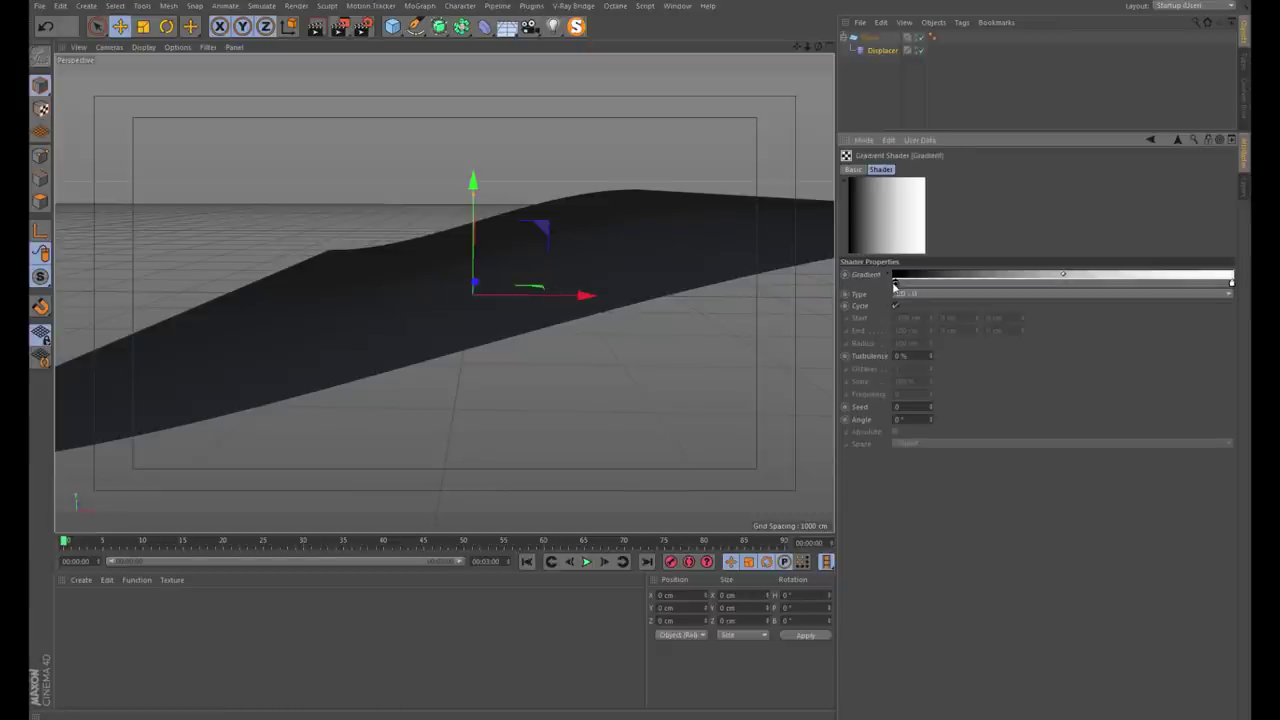
left_click_drag(894, 286, 1062, 287)
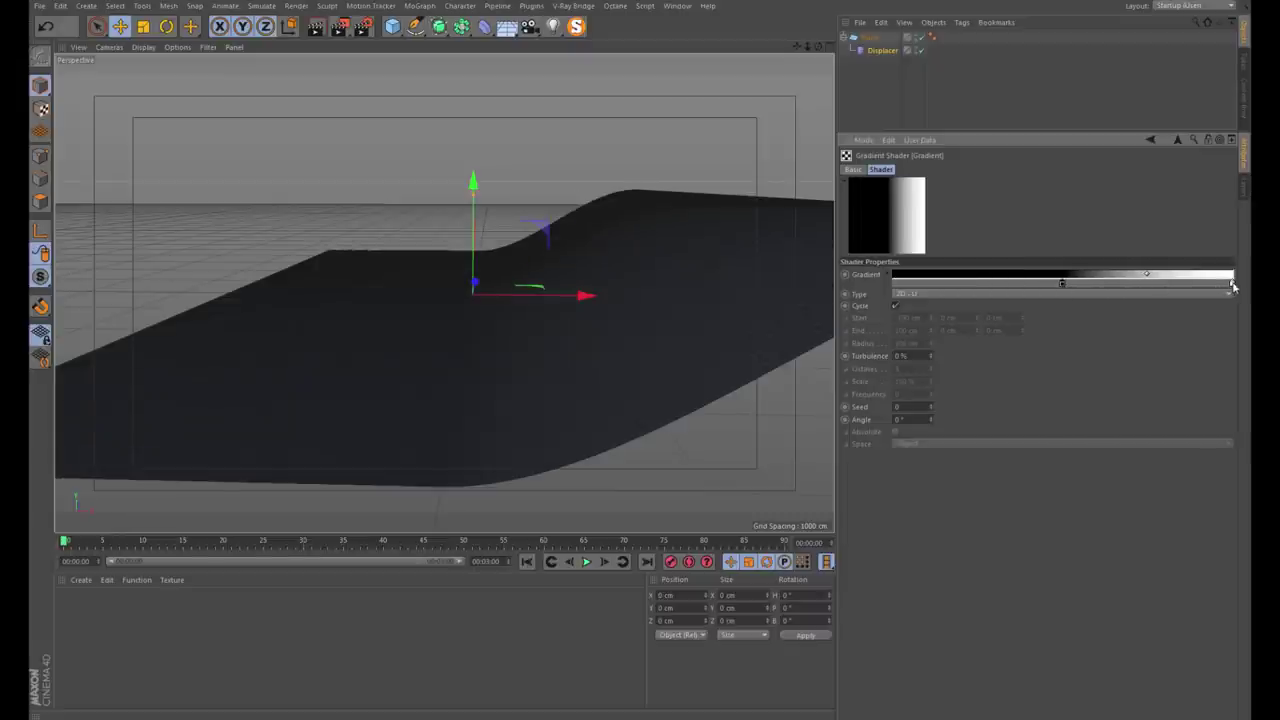
mouse_move(1233, 286)
left_mouse_down("ctrl")
mouse_move(894, 286)
mouse_move(935, 286)
left_mouse_up("ctrl")
left_click(968, 284)
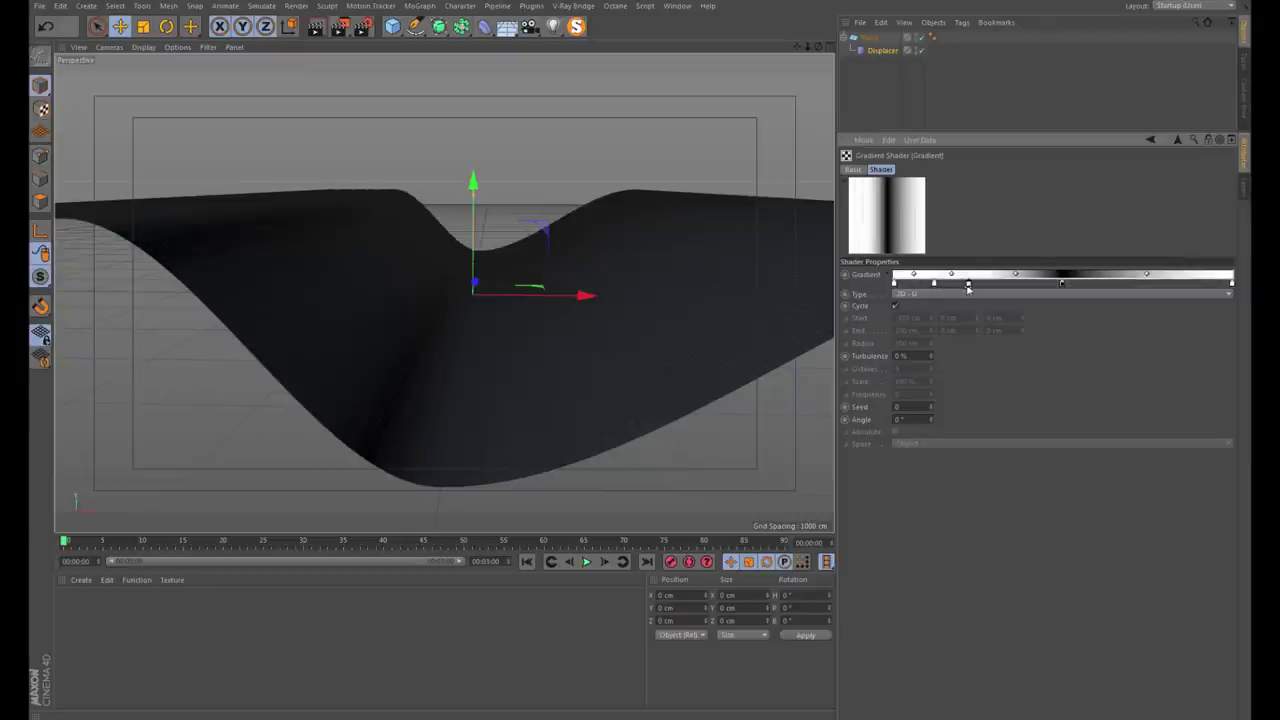
left_click(1004, 284)
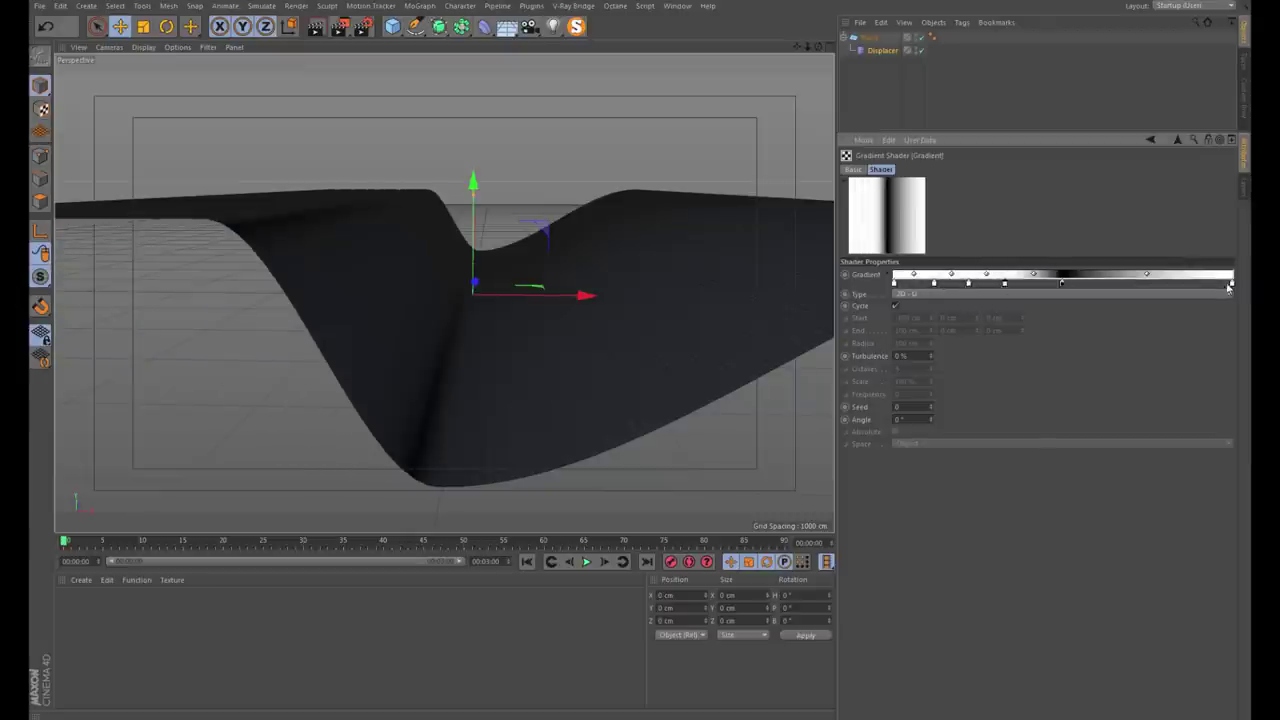
left_click(1174, 284)
left_click(1145, 284)
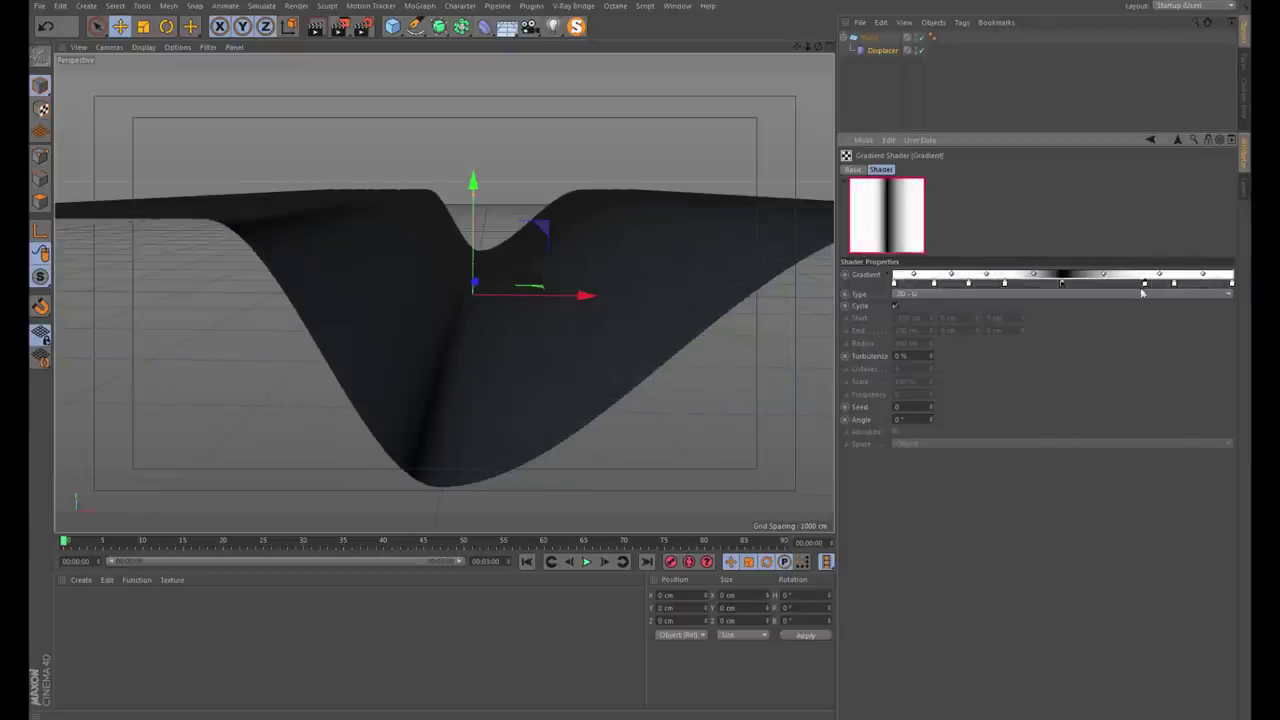
left_click(1197, 285)
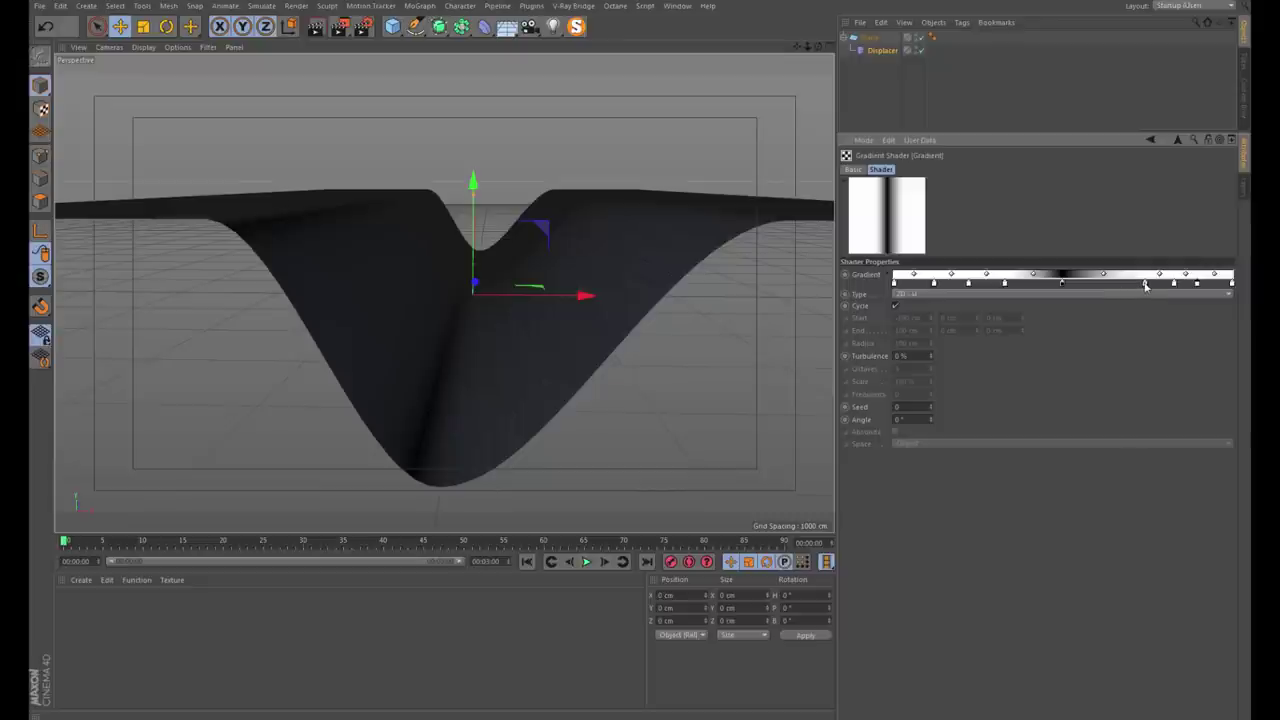
key("ctrl+z")
right_click(966, 282)
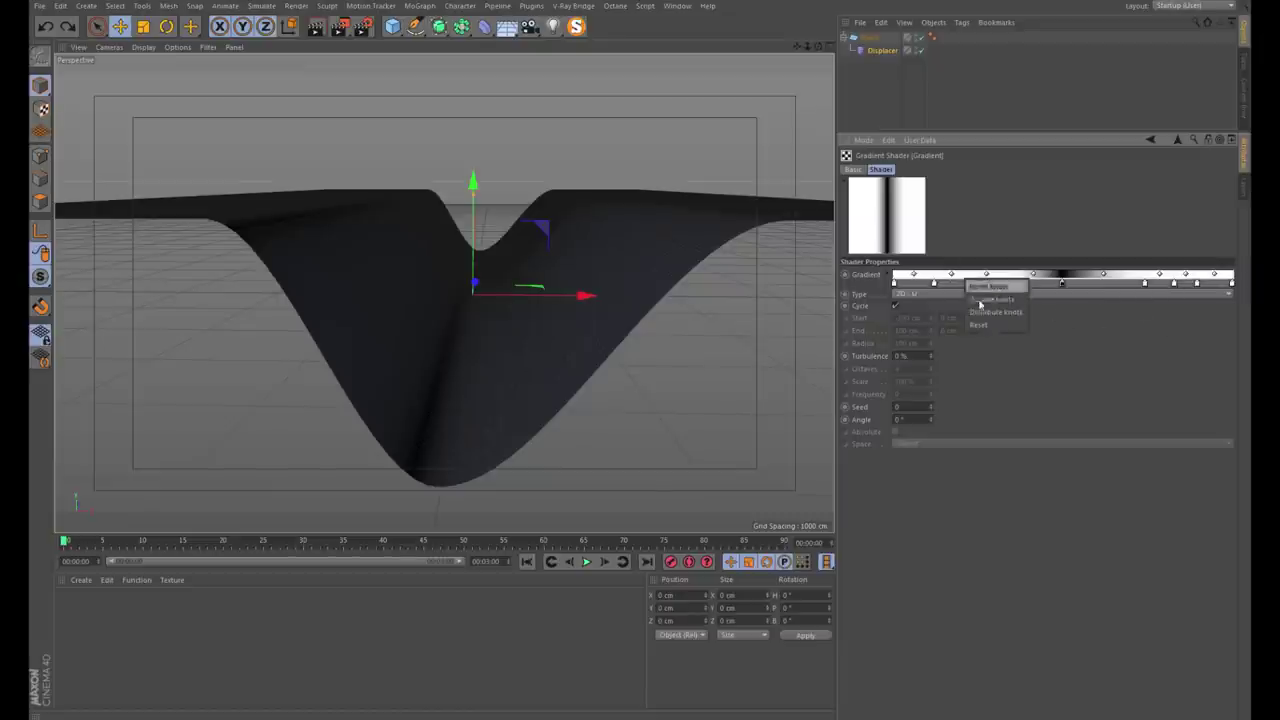
left_click(985, 312)
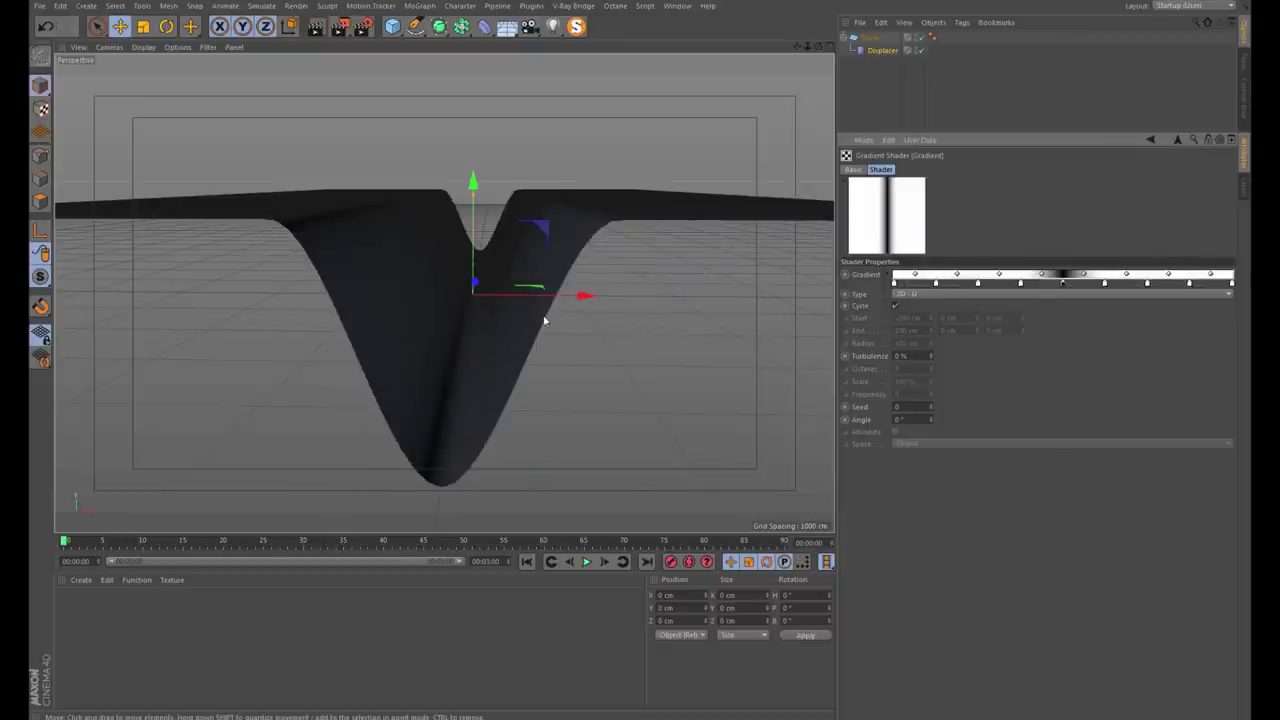
left_click(1151, 141)
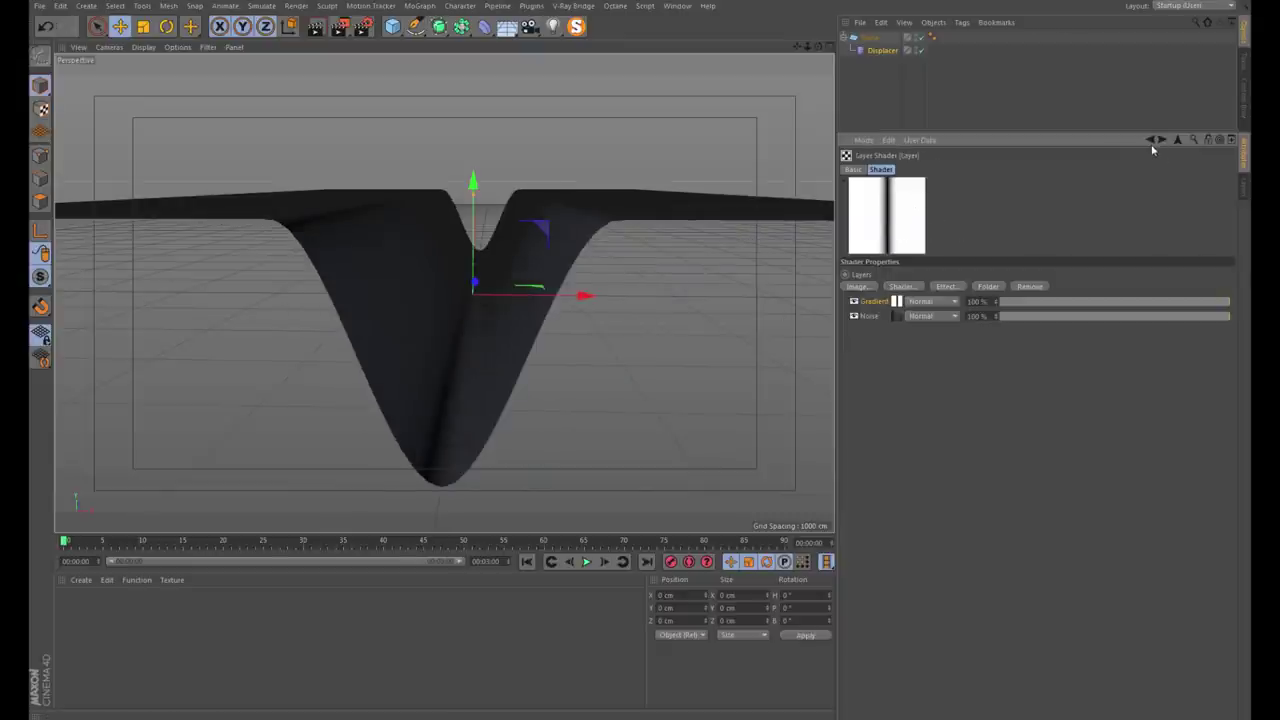
Set the Gradient layer's blend mode to Multiply over the Noise and inspect the carved valley
left_click(911, 300)
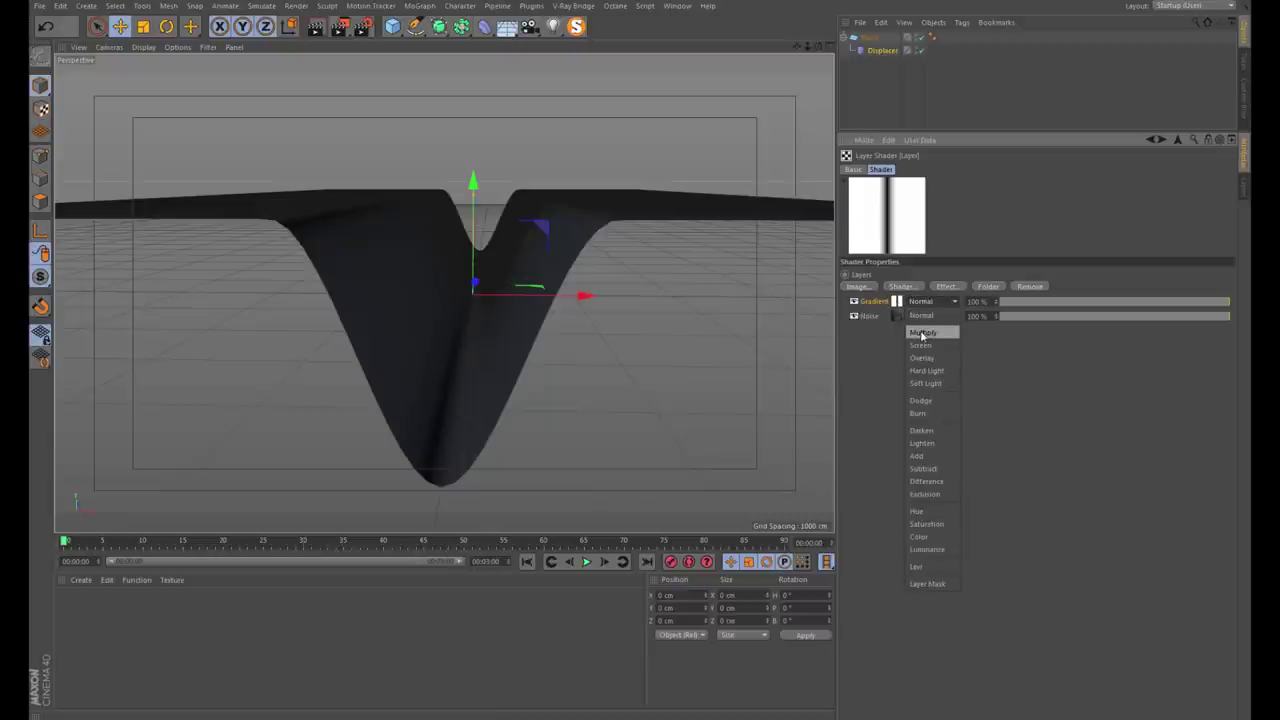
left_click(922, 333)
left_click(913, 110)
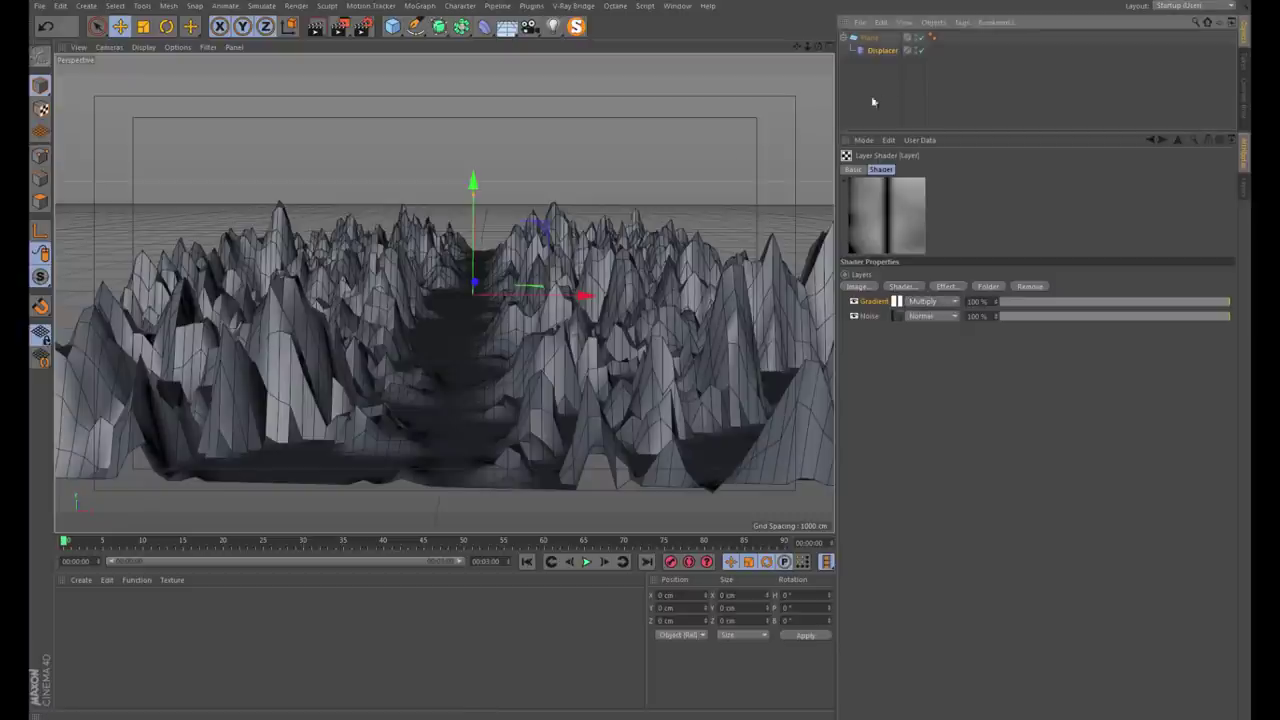
left_click_drag(451, 286, 494, 286, "alt")
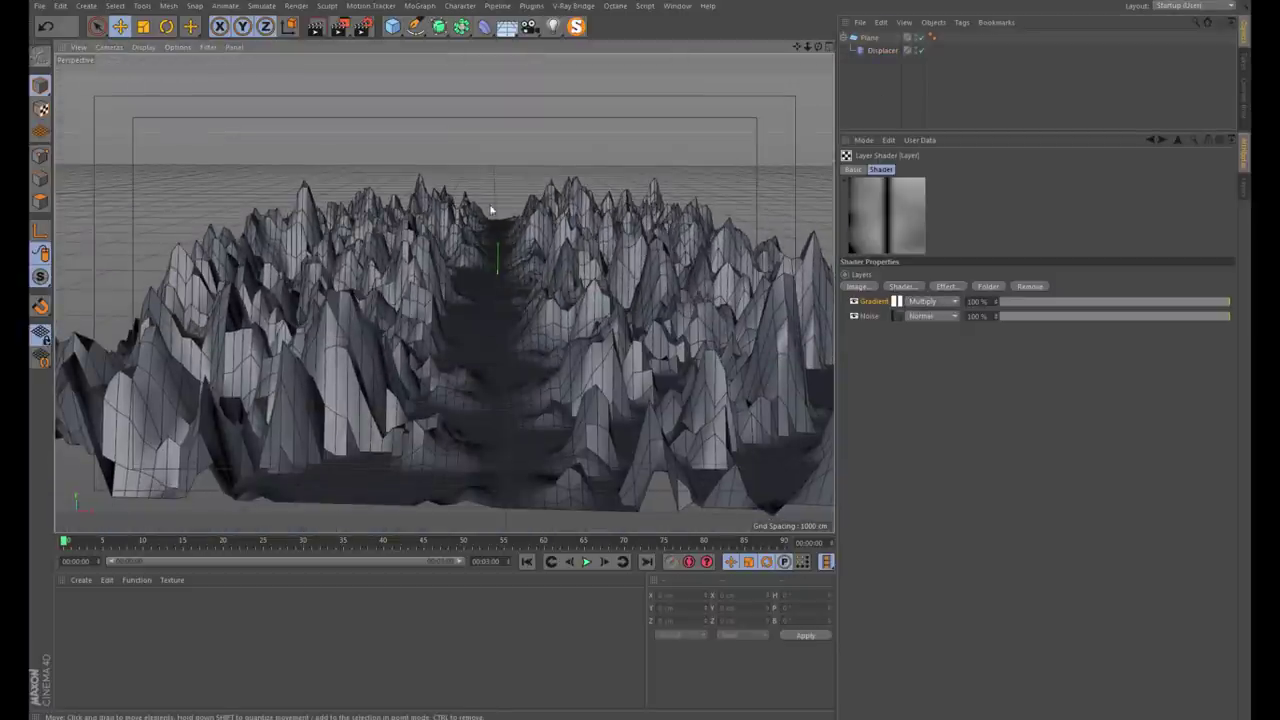
mouse_move(490, 256)
left_mouse_down("alt")
mouse_move(467, 314)
mouse_move(434, 289)
mouse_move(549, 261)
mouse_move(417, 283)
mouse_move(497, 246)
left_mouse_up("alt")
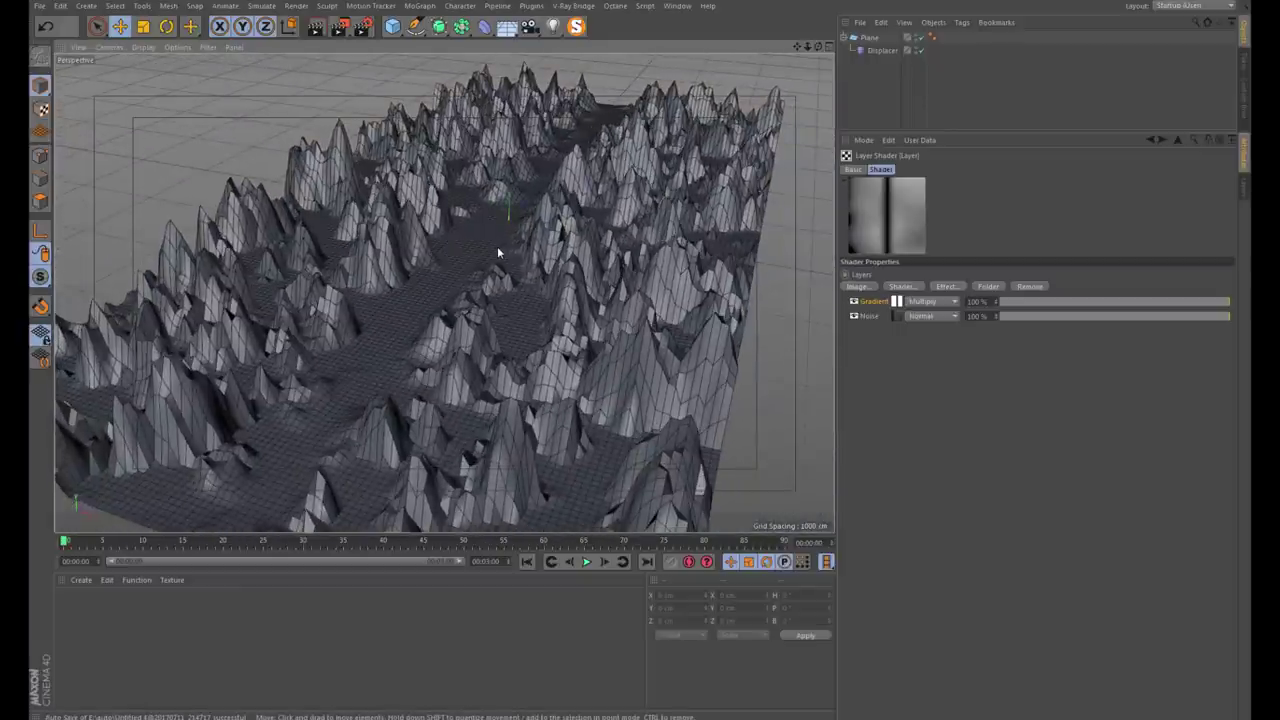
left_click(497, 246)
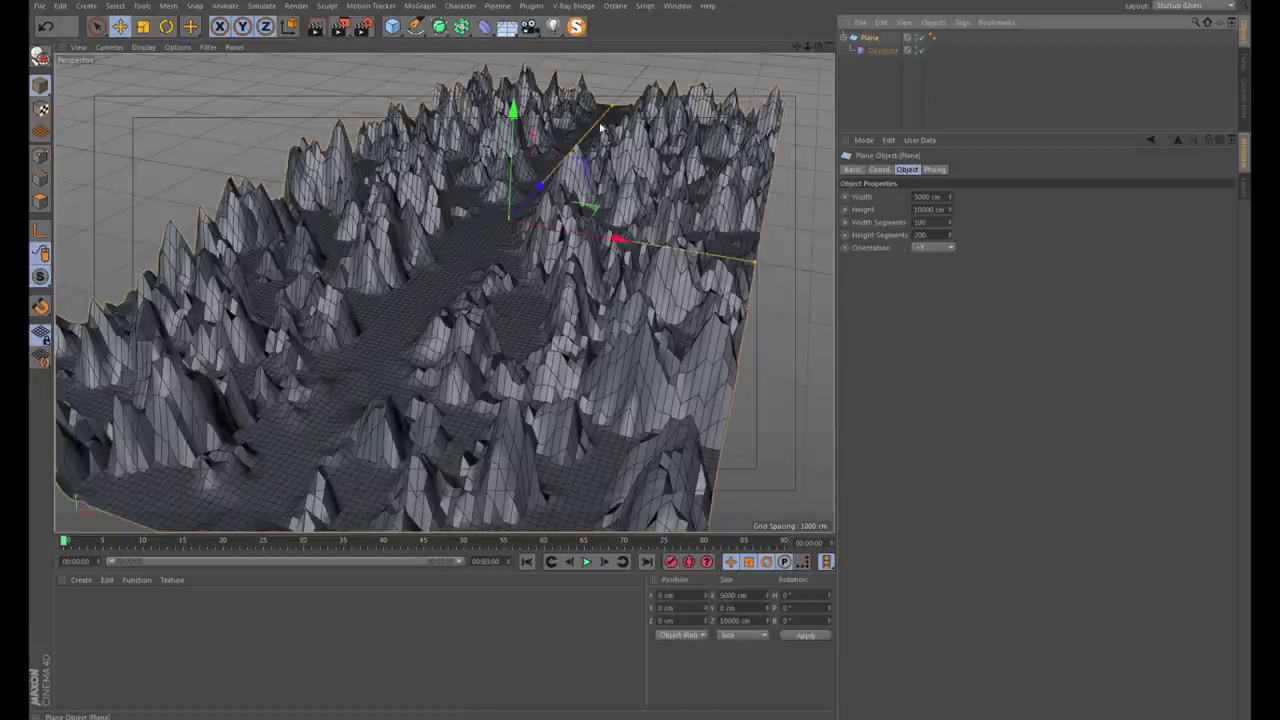
mouse_move(436, 269)
left_mouse_down("alt")
mouse_move(486, 277)
mouse_move(466, 288)
mouse_move(530, 270)
left_mouse_up("alt")
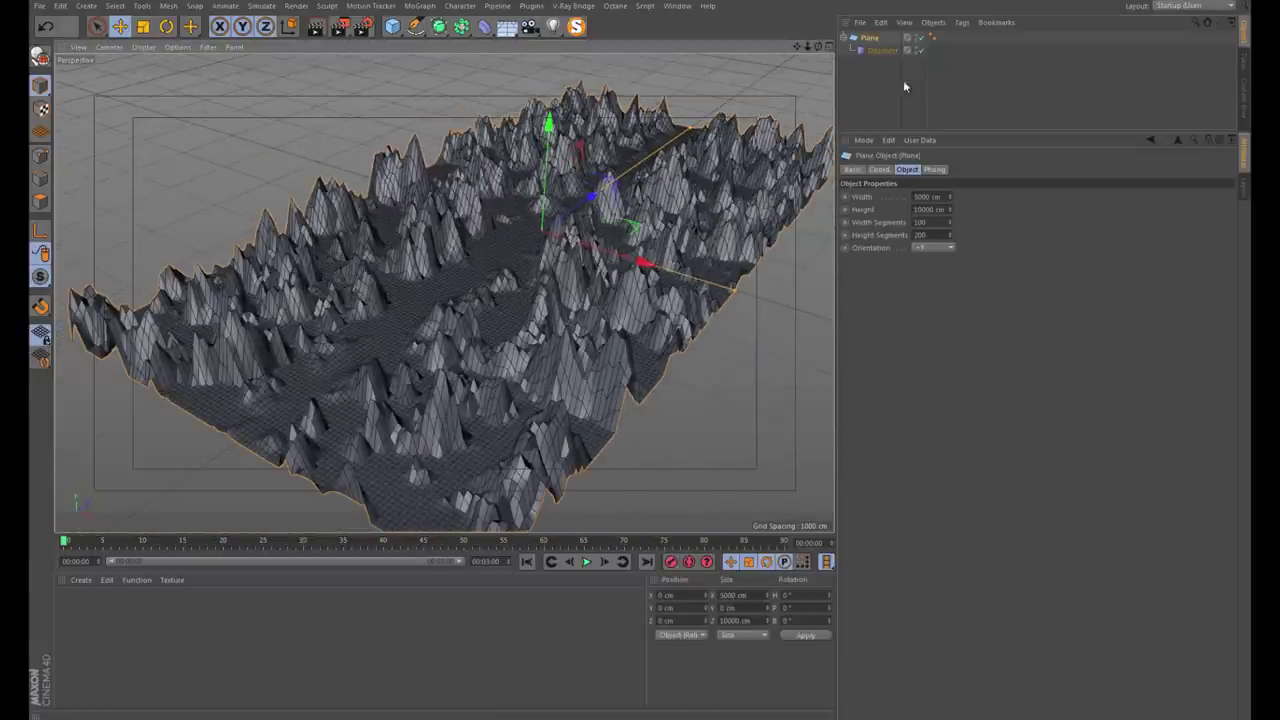
Move the Plane to Position Z 5000 cm
left_click(869, 37)
left_click(665, 620)
type("5000")
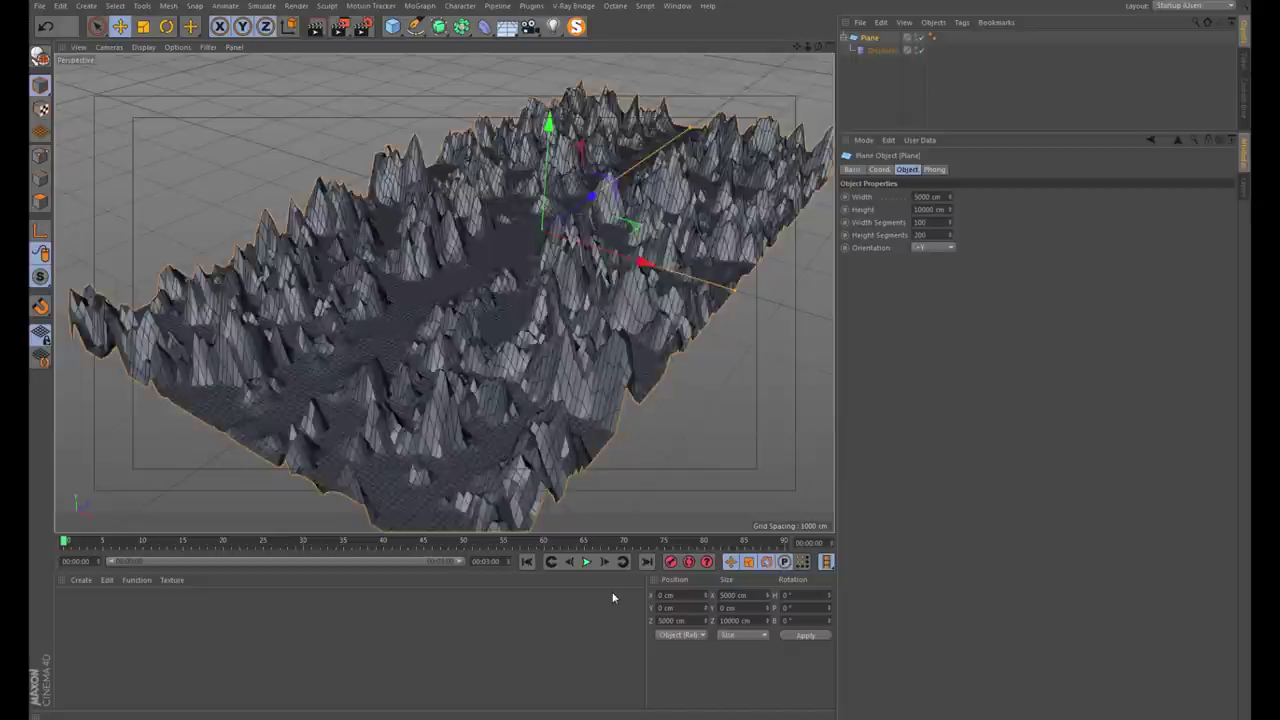
key("Return")
left_click(868, 78)
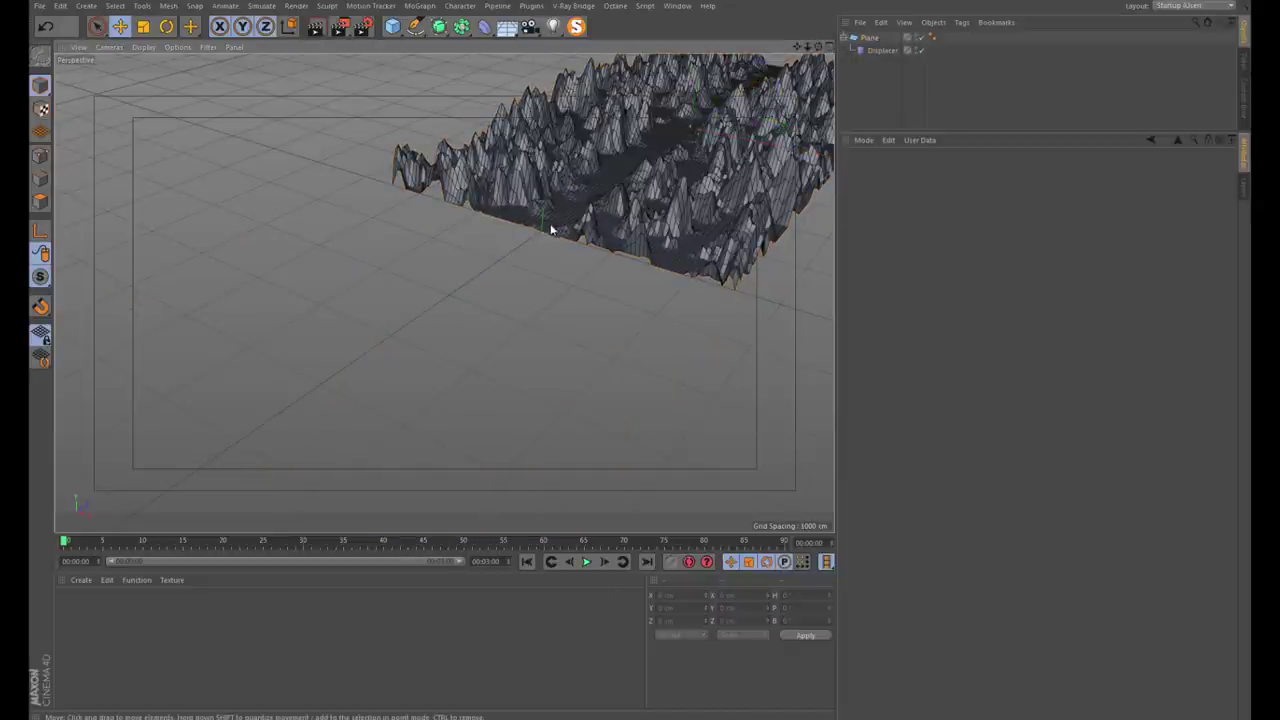
Look down the central valley from several angles, then reselect the Displacer to view its shader
scroll(529, 229, "up", 3)
scroll(541, 266, "up", 3)
scroll(555, 280, "up", 3)
scroll(540, 285, "up", 2)
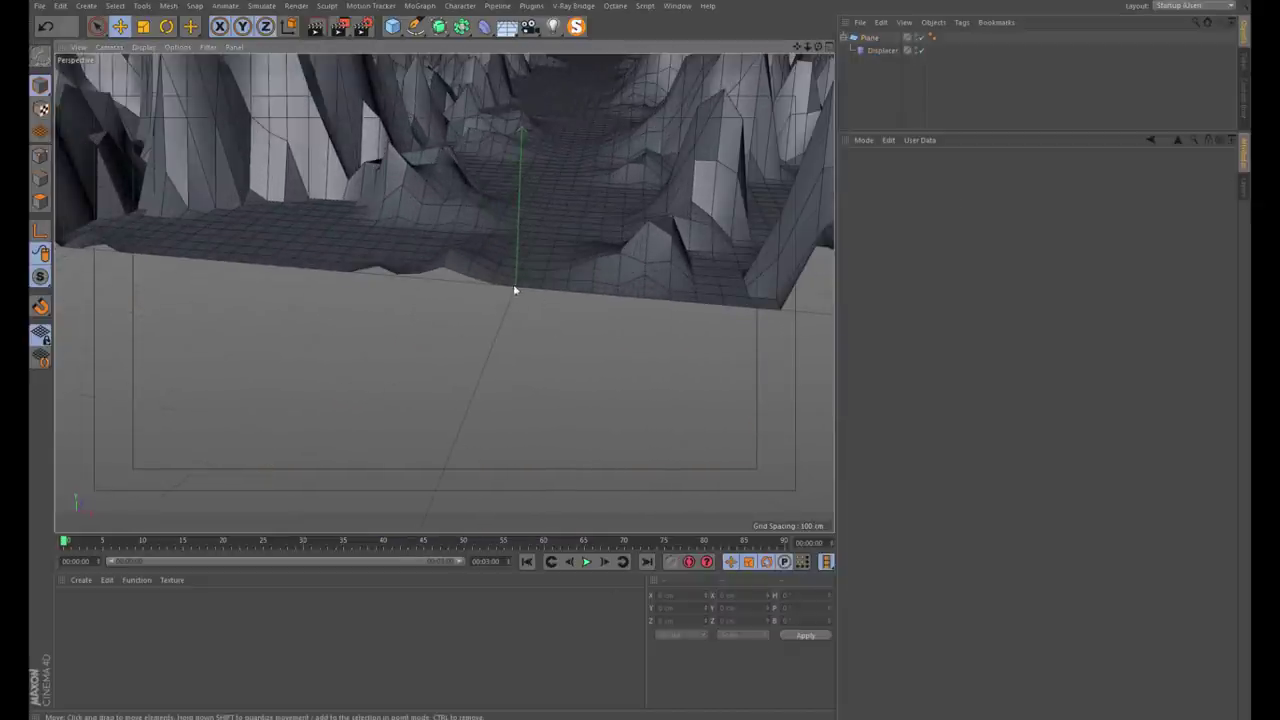
scroll(514, 343, "down", 2)
scroll(517, 323, "down", 2)
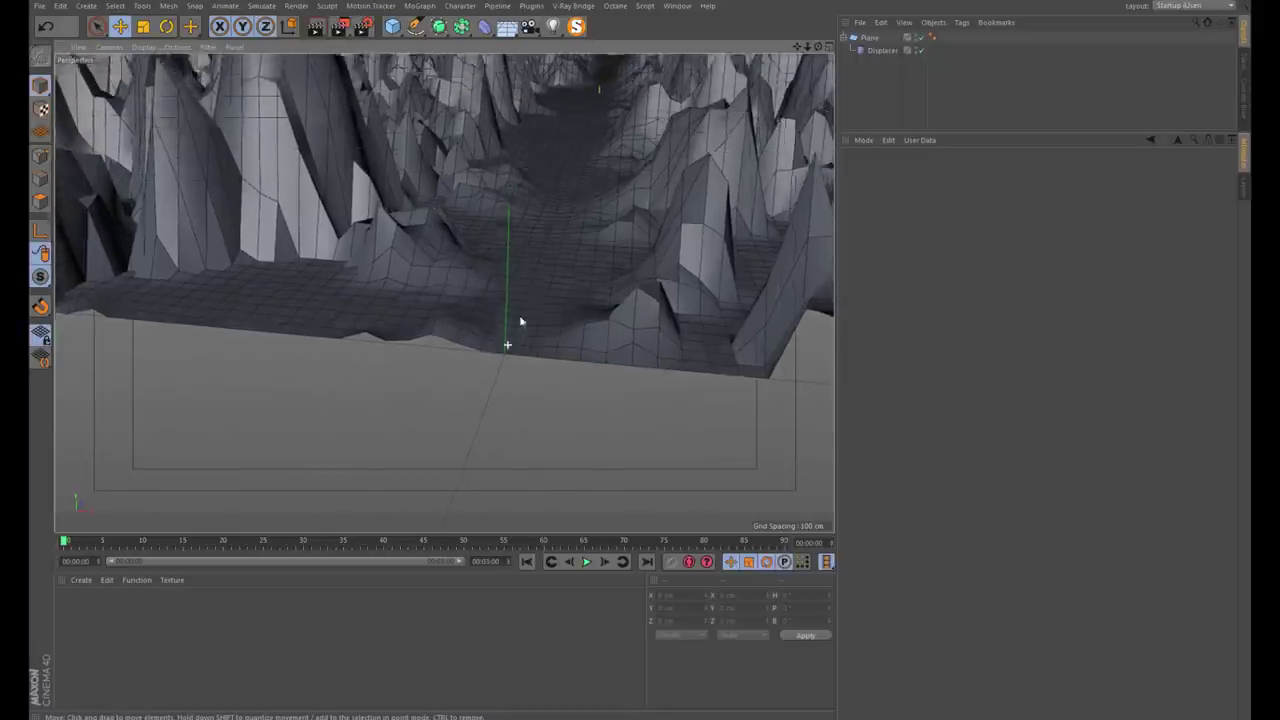
scroll(543, 289, "down", 2)
scroll(449, 385, "down", 2)
mouse_move(449, 385)
left_mouse_down("alt")
mouse_move(489, 263)
mouse_move(531, 344)
left_mouse_up("alt")
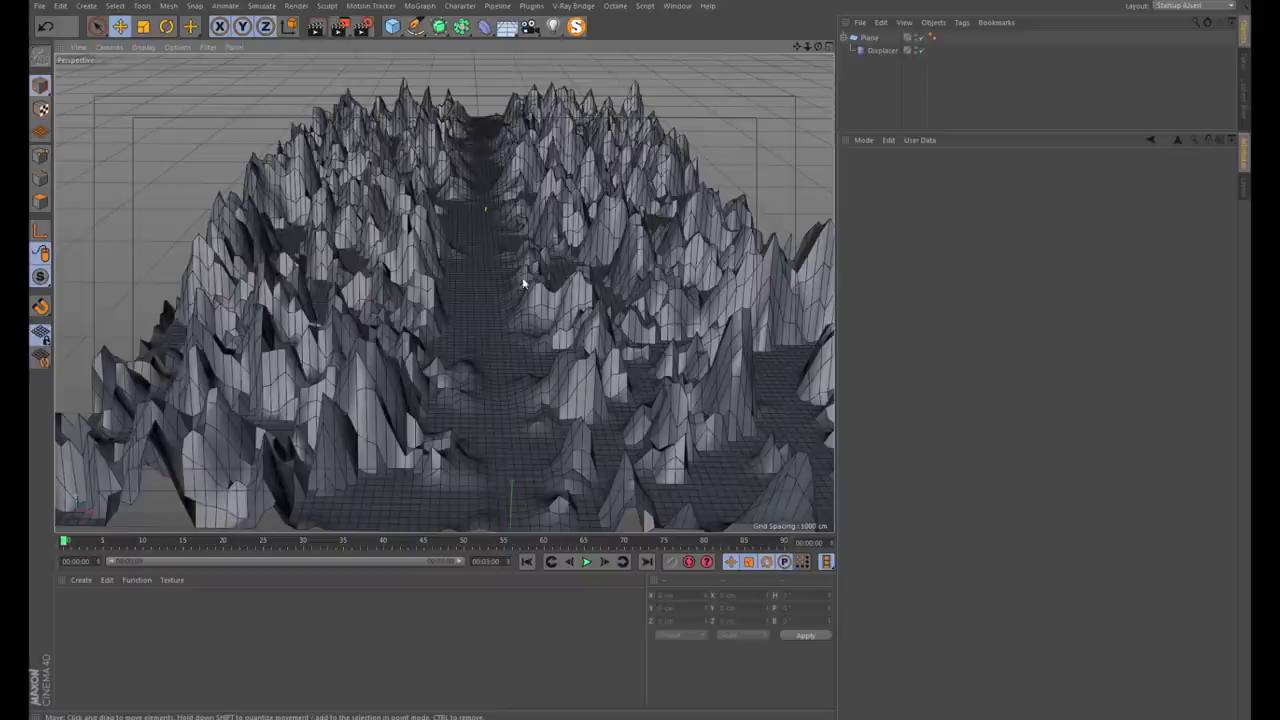
mouse_move(522, 284)
left_mouse_down("alt")
mouse_move(527, 314)
mouse_move(521, 298)
left_mouse_up("alt")
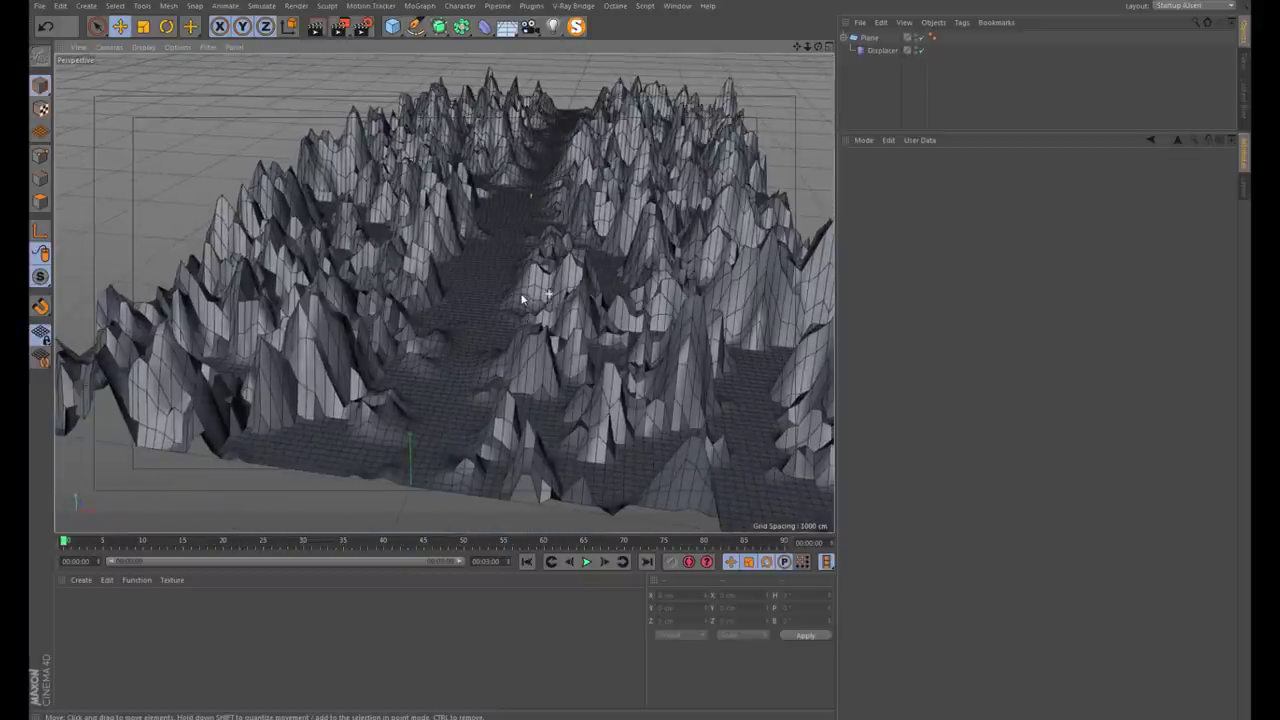
left_click(880, 50)
left_click(920, 222)
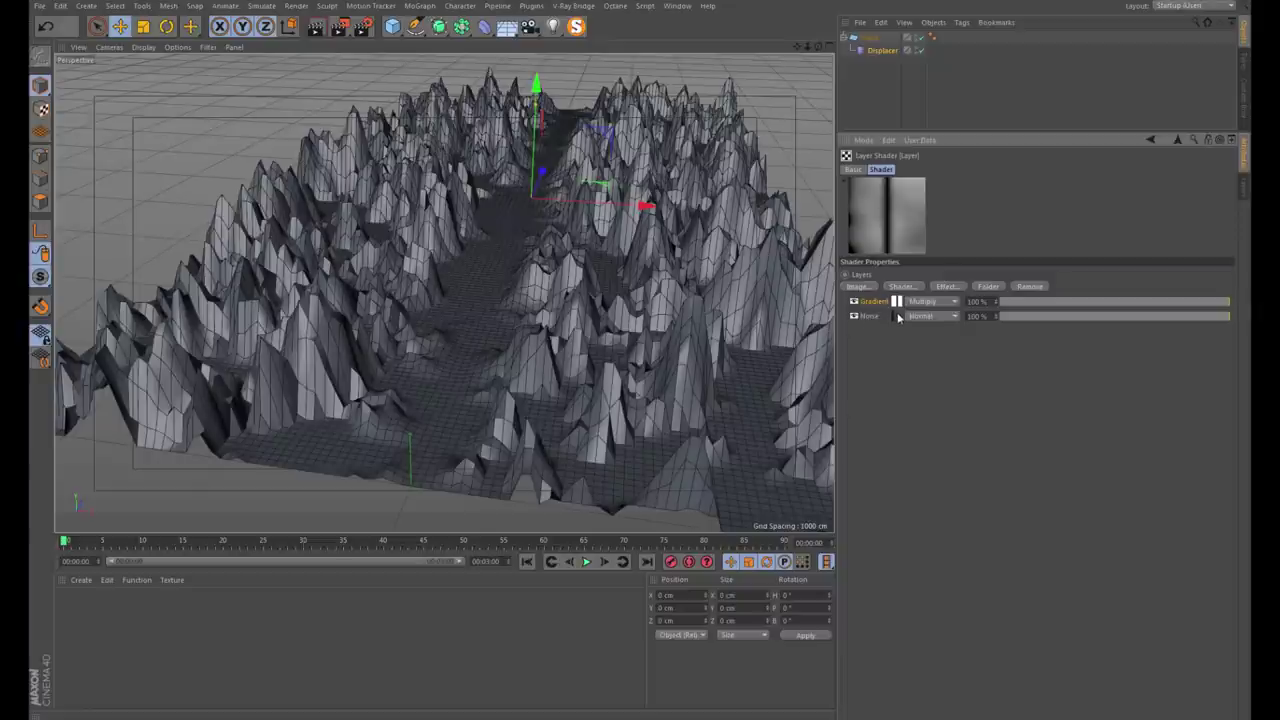
Open the Noise layer settings, extend the animation end time and preview range, and preview the terrain
left_click(898, 316)
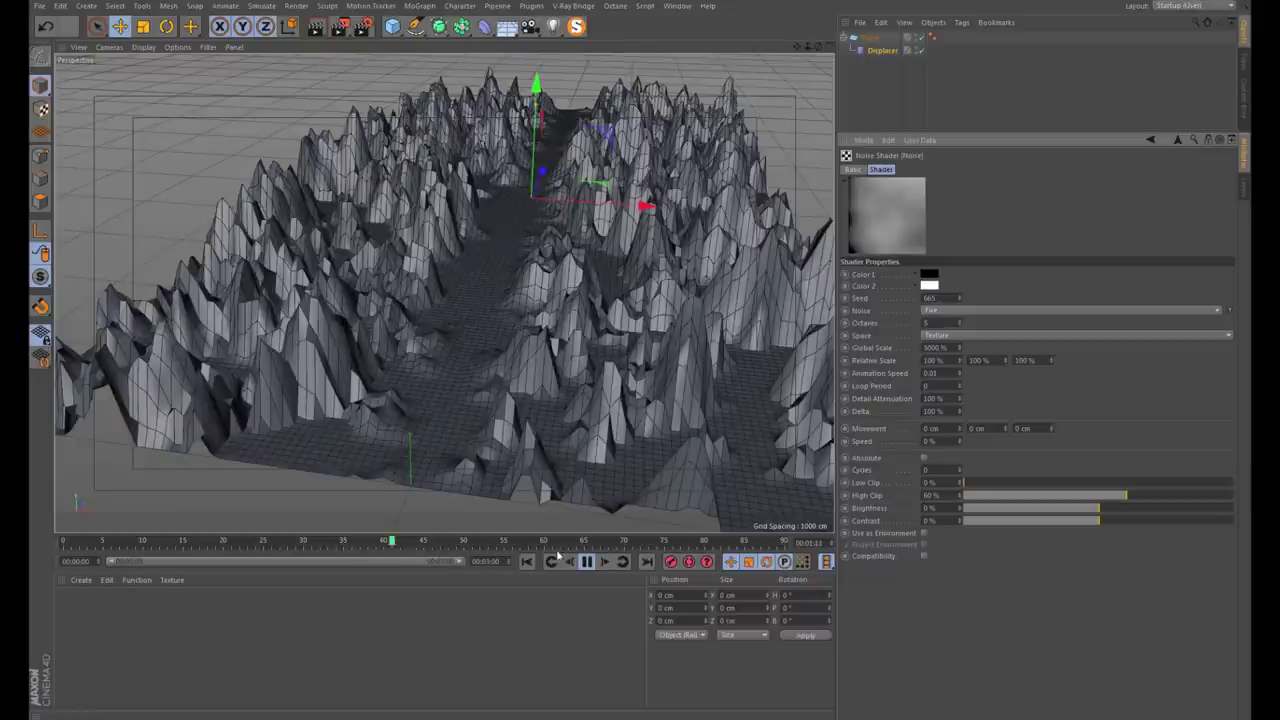
left_click(590, 566)
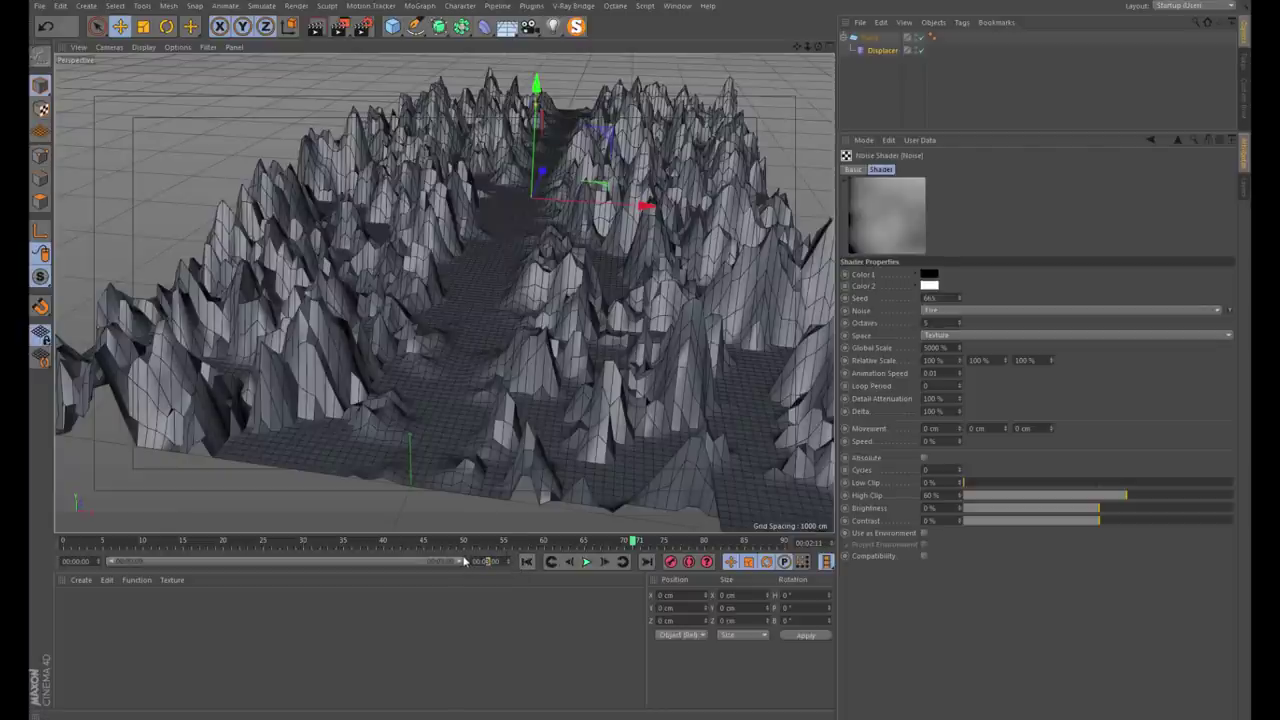
key("Return")
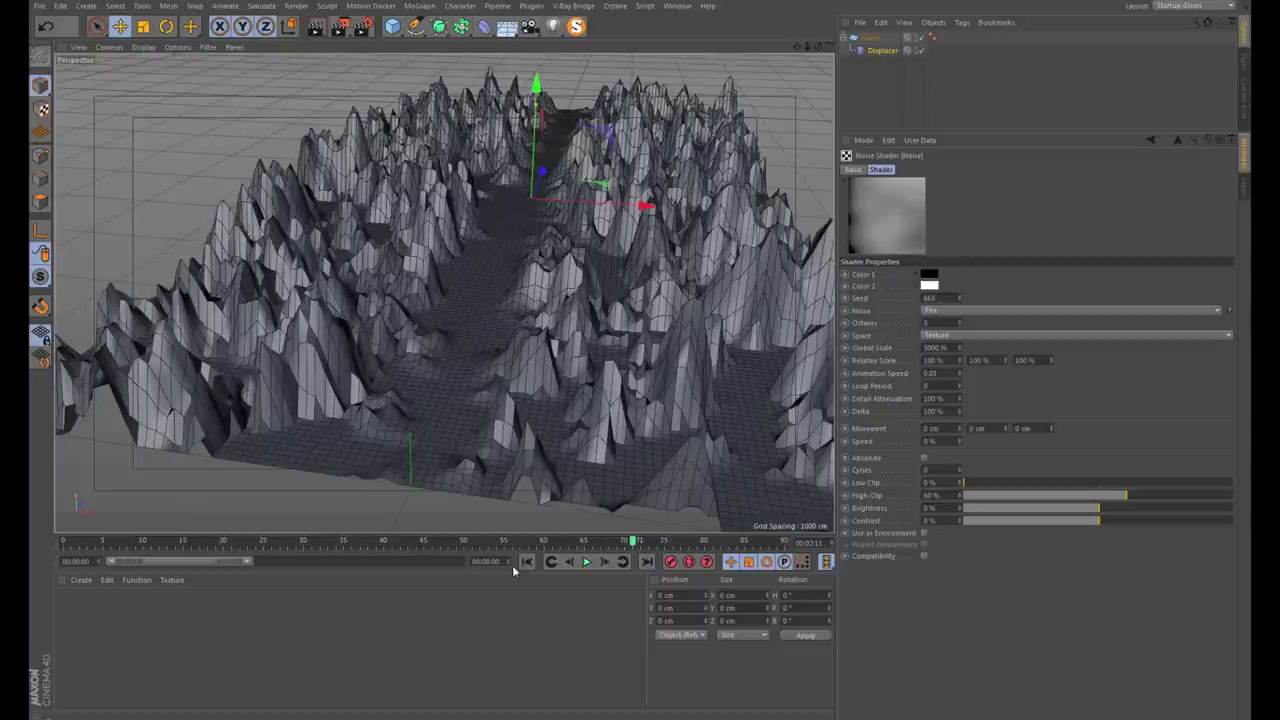
double_click(244, 561)
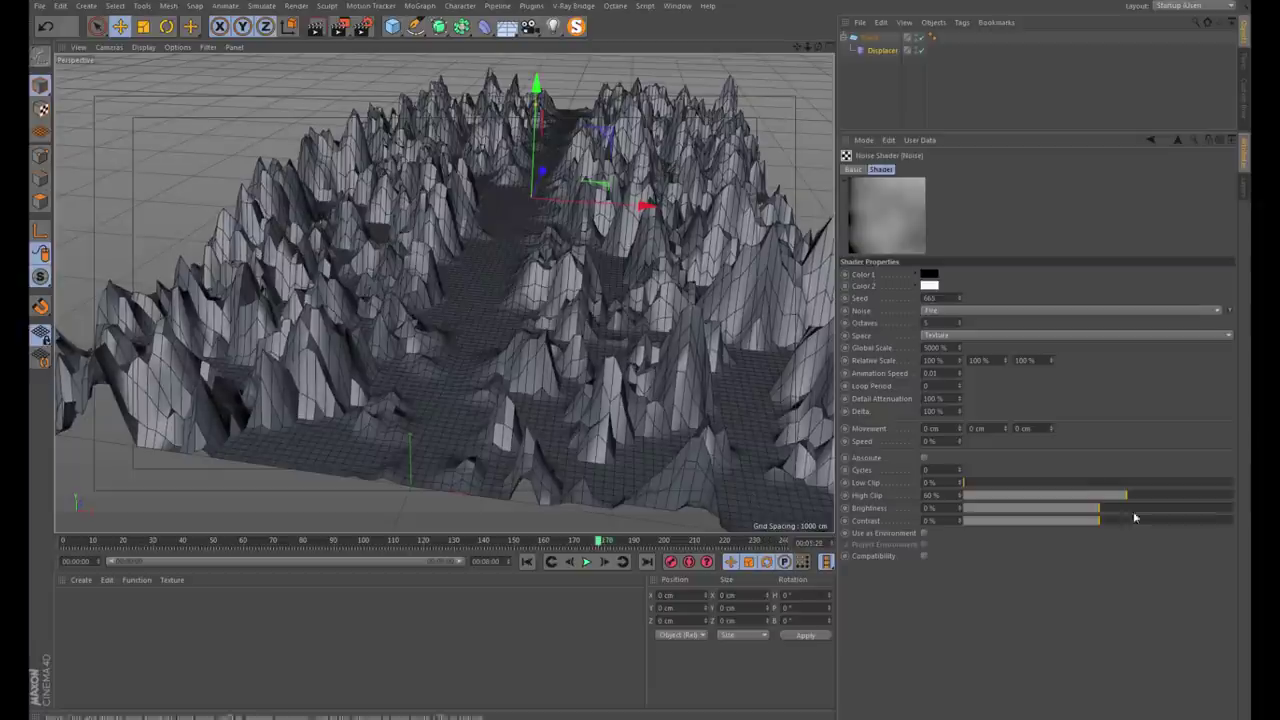
left_click(877, 376)
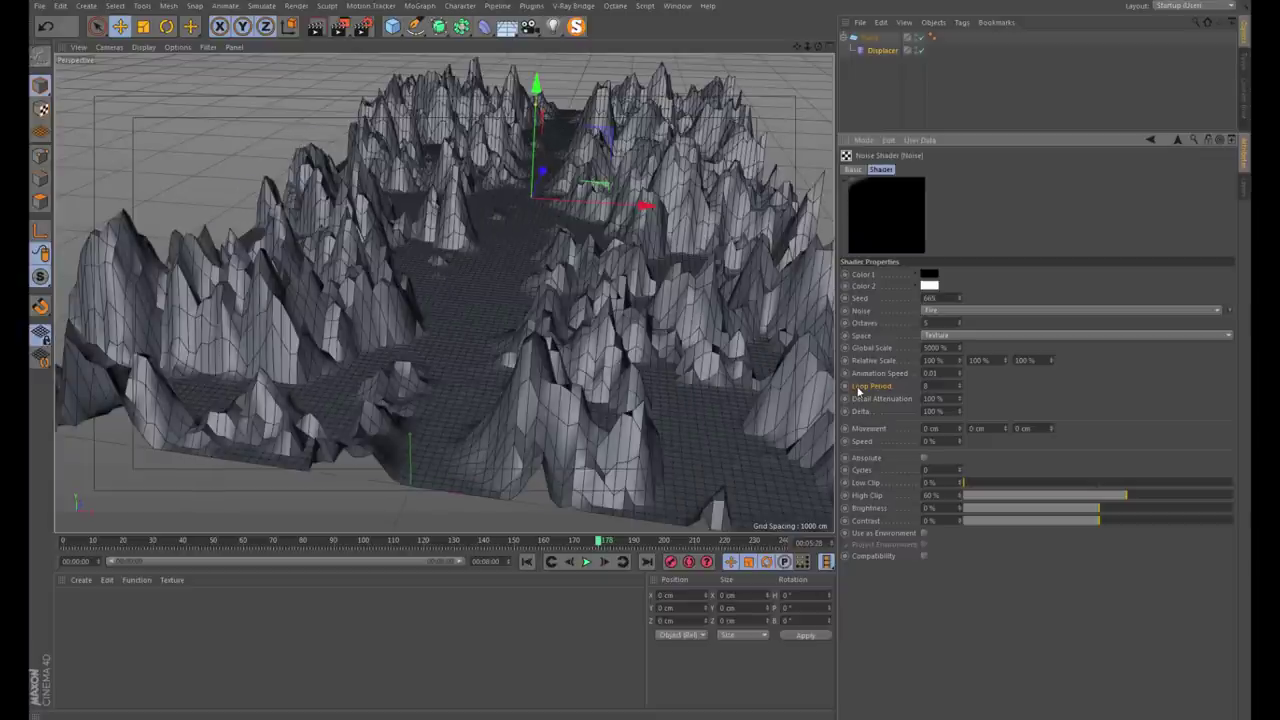
left_click(530, 563)
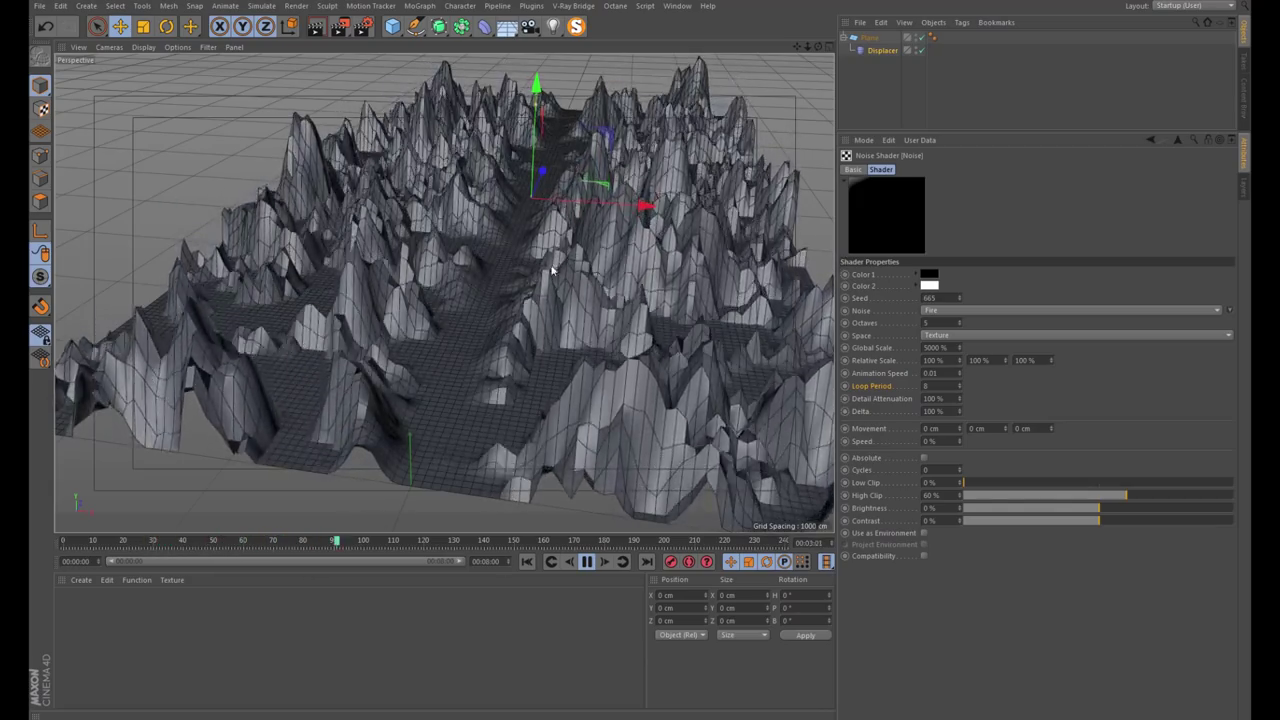
left_click(590, 564)
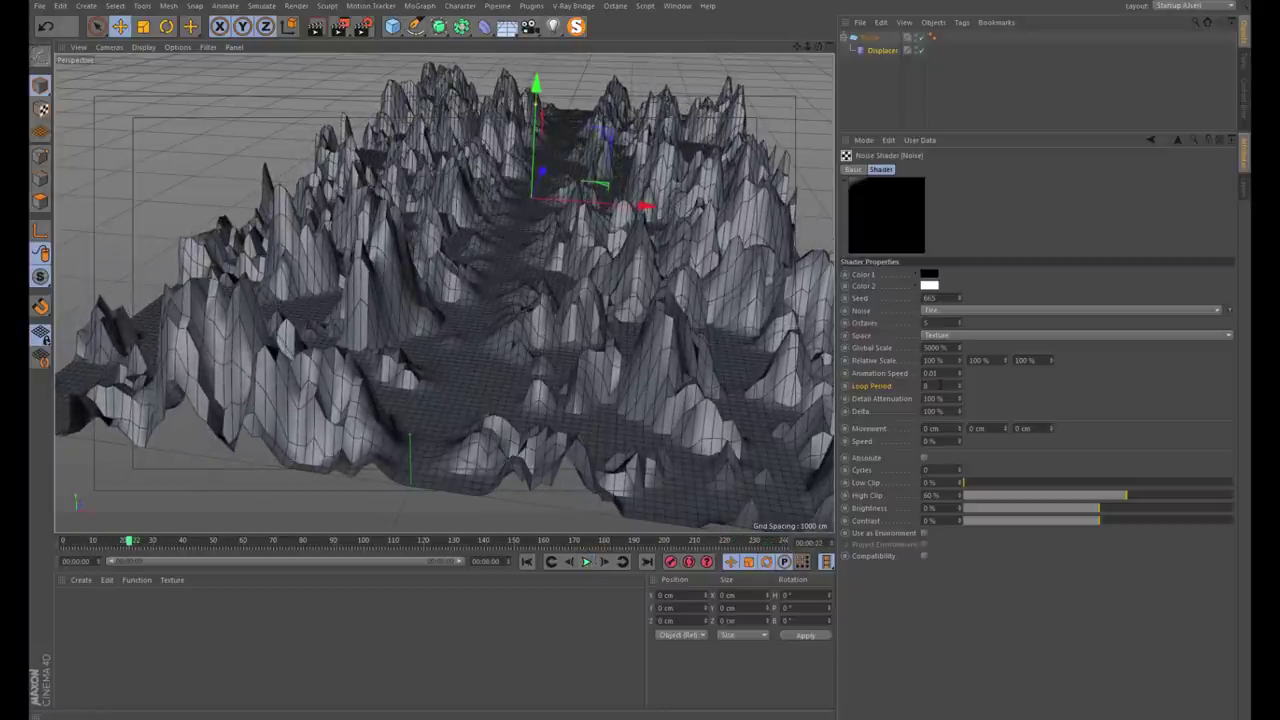
Set the Noise Loop Period to 1 and replay the terrain animation from frame 0
left_click(935, 385)
type("1")
key("Return")
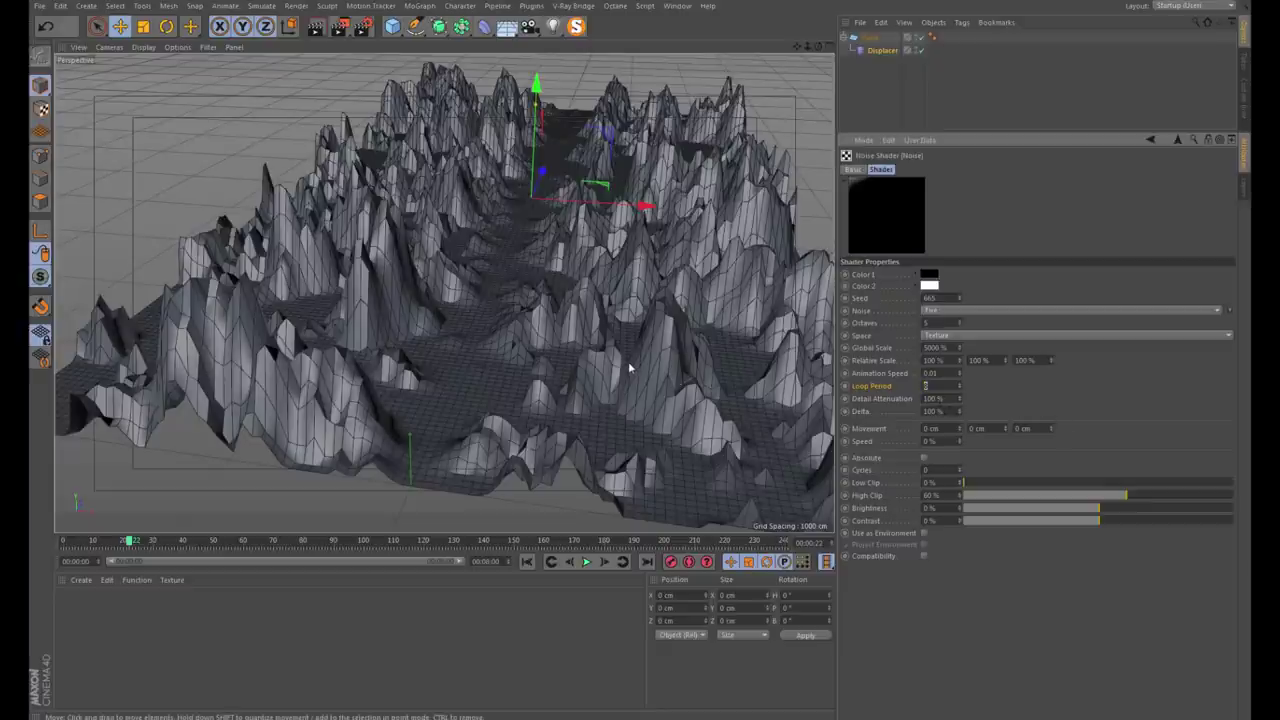
left_click(527, 562)
left_click(586, 562)
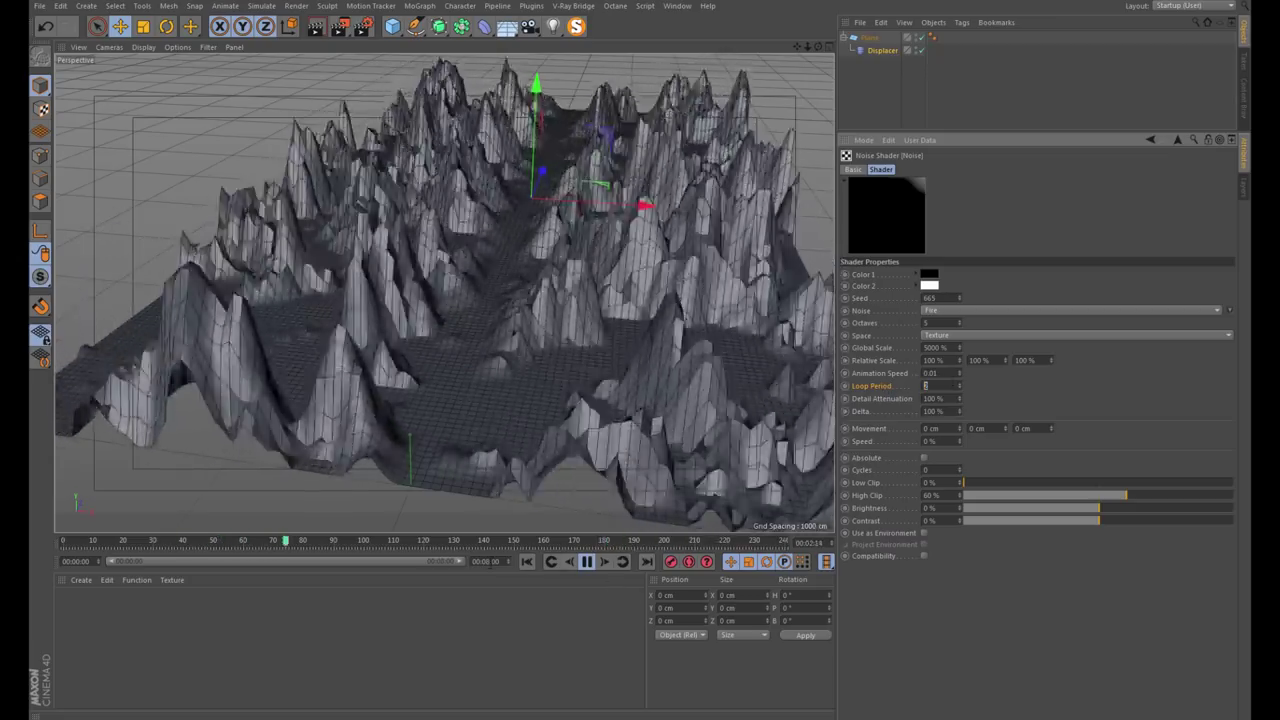
left_click(587, 562)
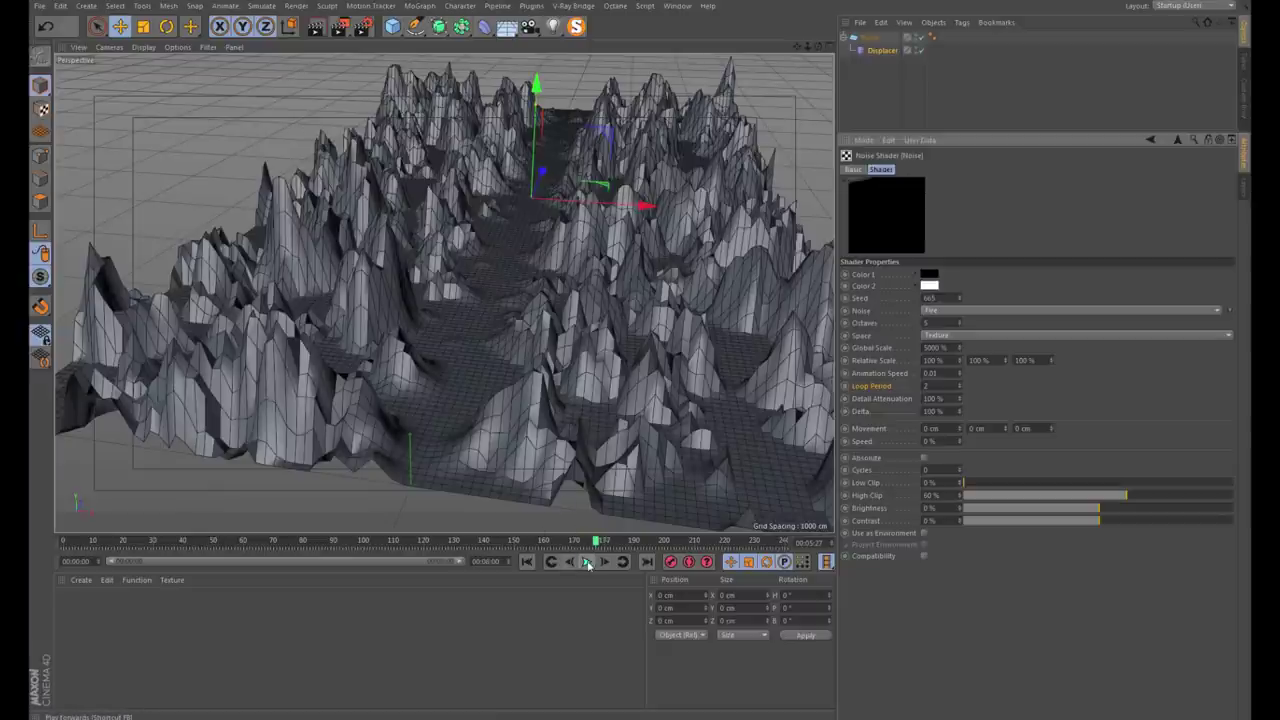
left_click(587, 562)
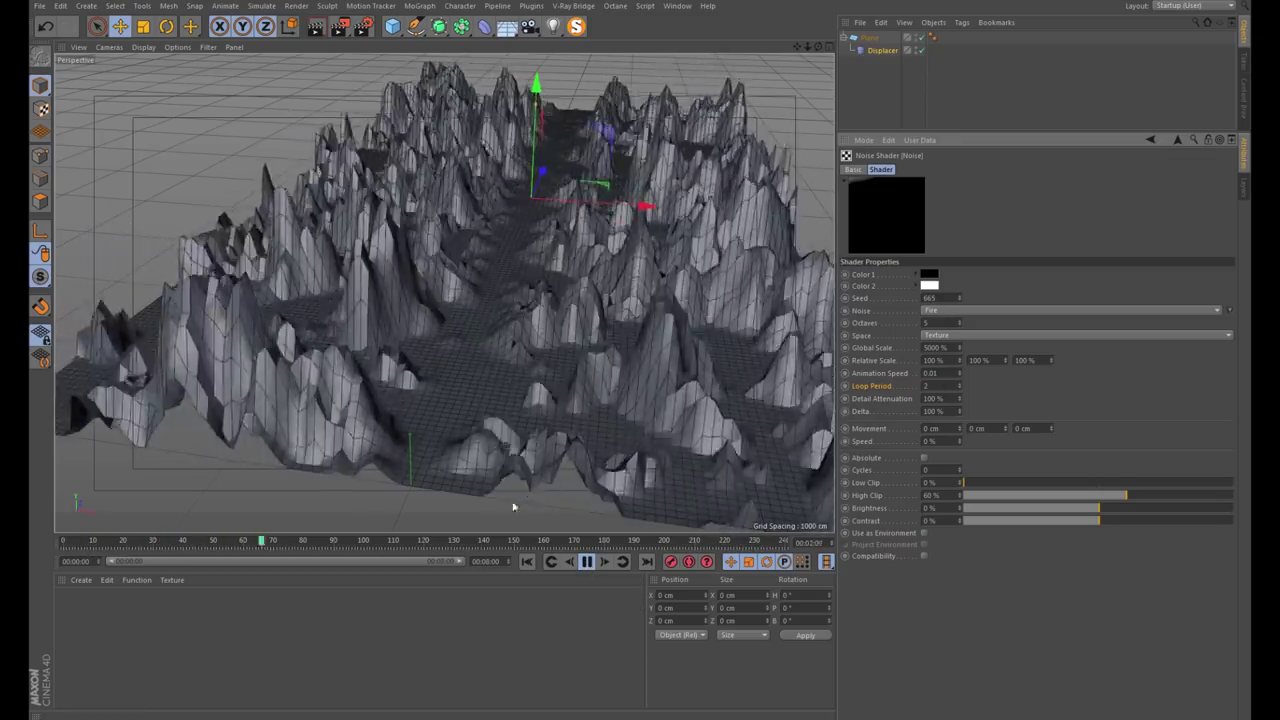
Raise the Noise Loop Period further, replay the animation and pause at frame 196
left_click_drag(958, 385, 1020, 407)
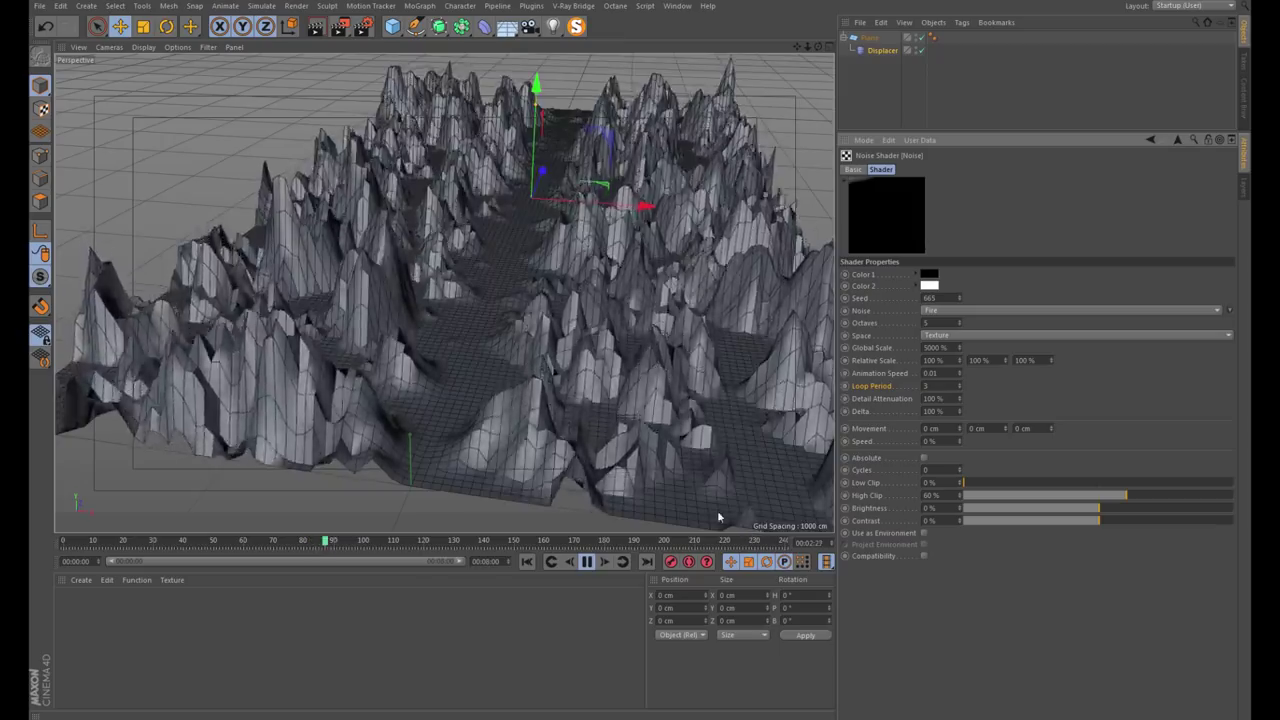
left_click(587, 561)
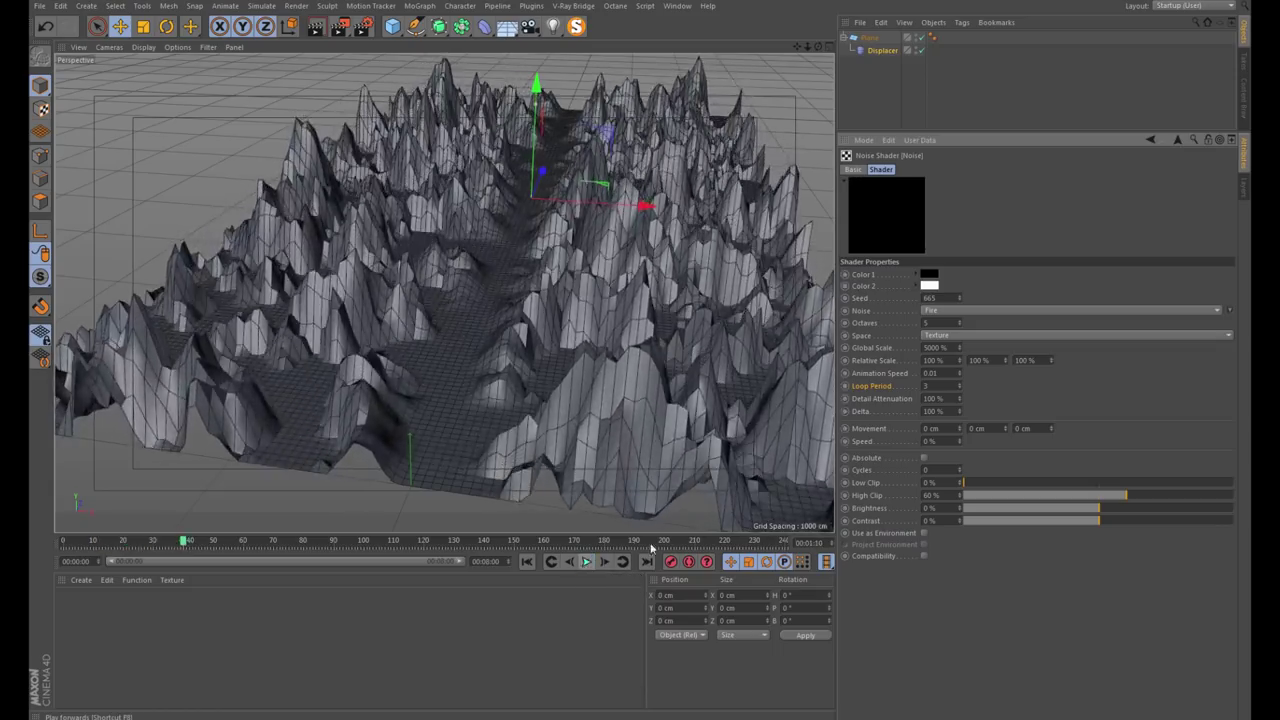
left_click(587, 561)
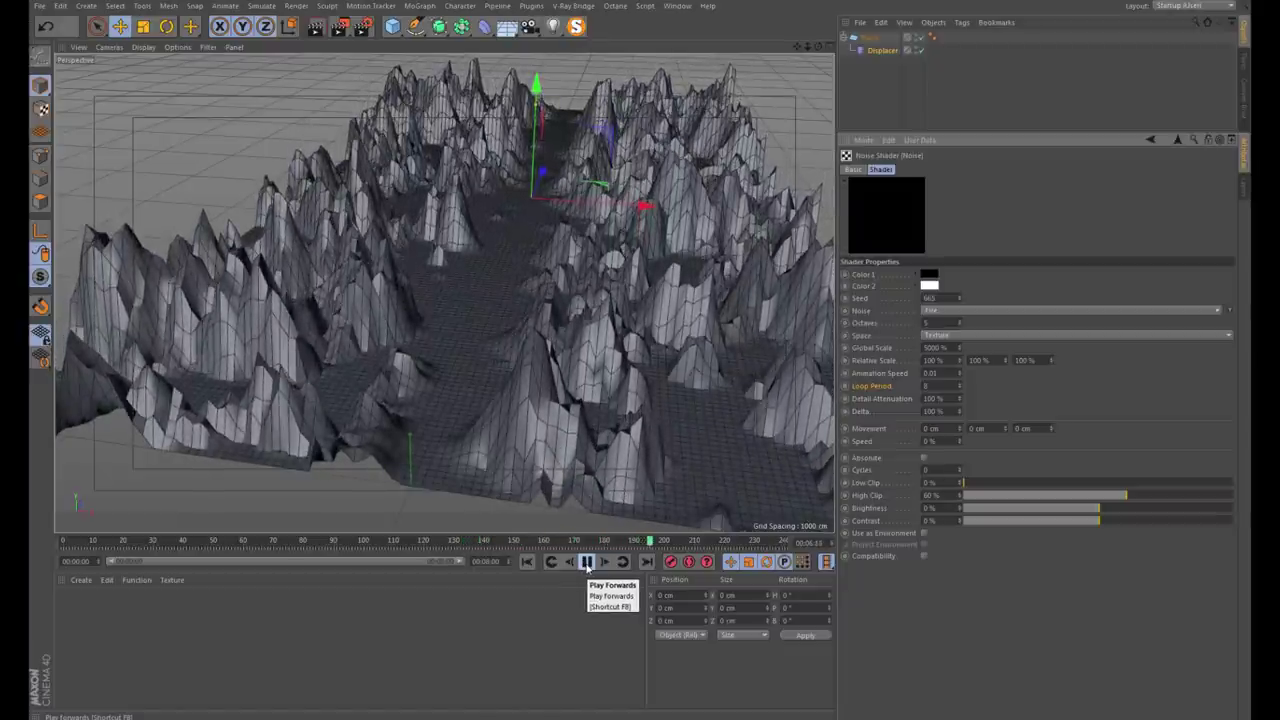
left_click(587, 563)
left_click(887, 82)
left_click_drag(420, 290, 470, 290, "alt")
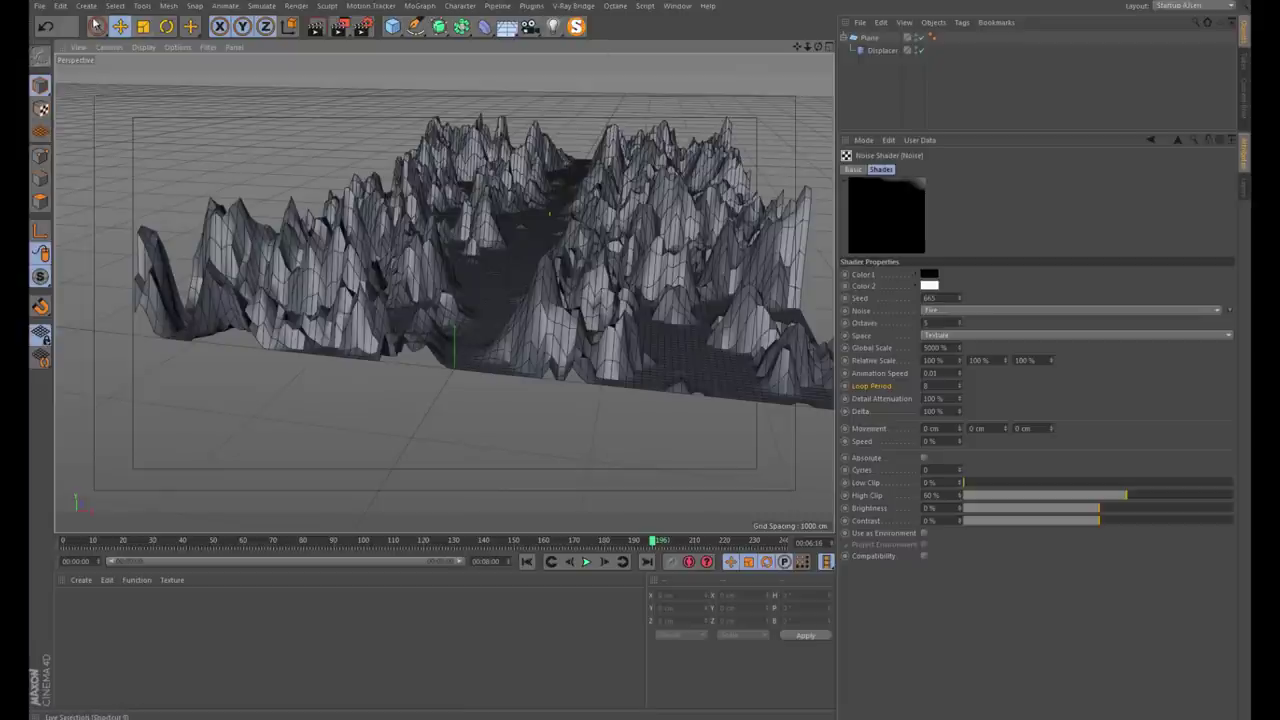
Add a new Camera to the scene
left_click(87, 6)
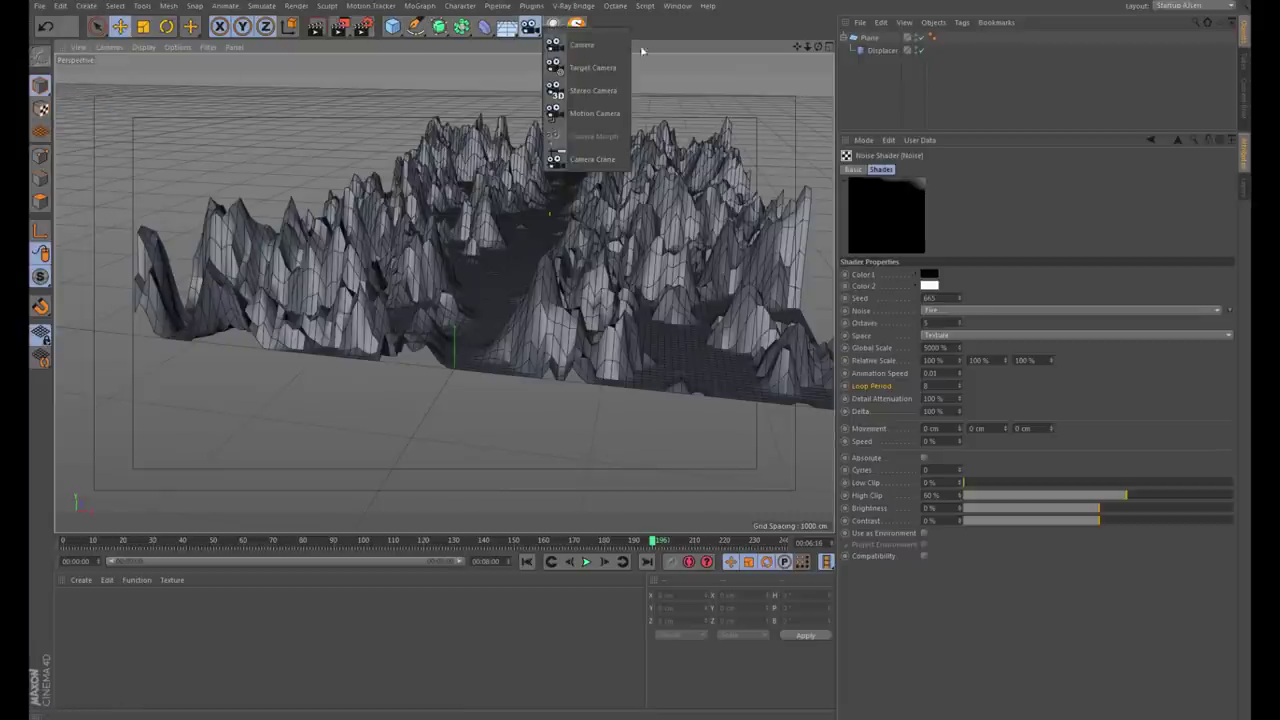
left_click_drag(530, 26, 560, 40)
scroll(480, 210, "up", 3)
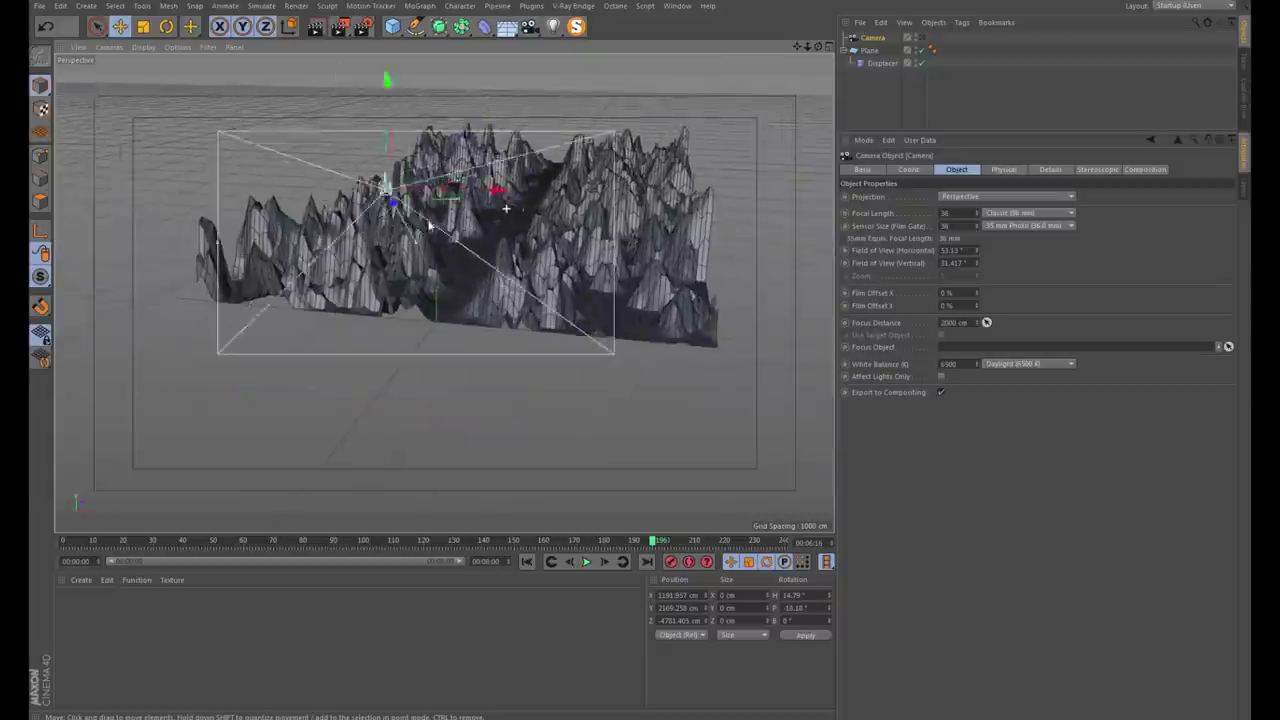
scroll(480, 210, "down", 6)
left_click_drag(620, 160, 823, 99, "alt")
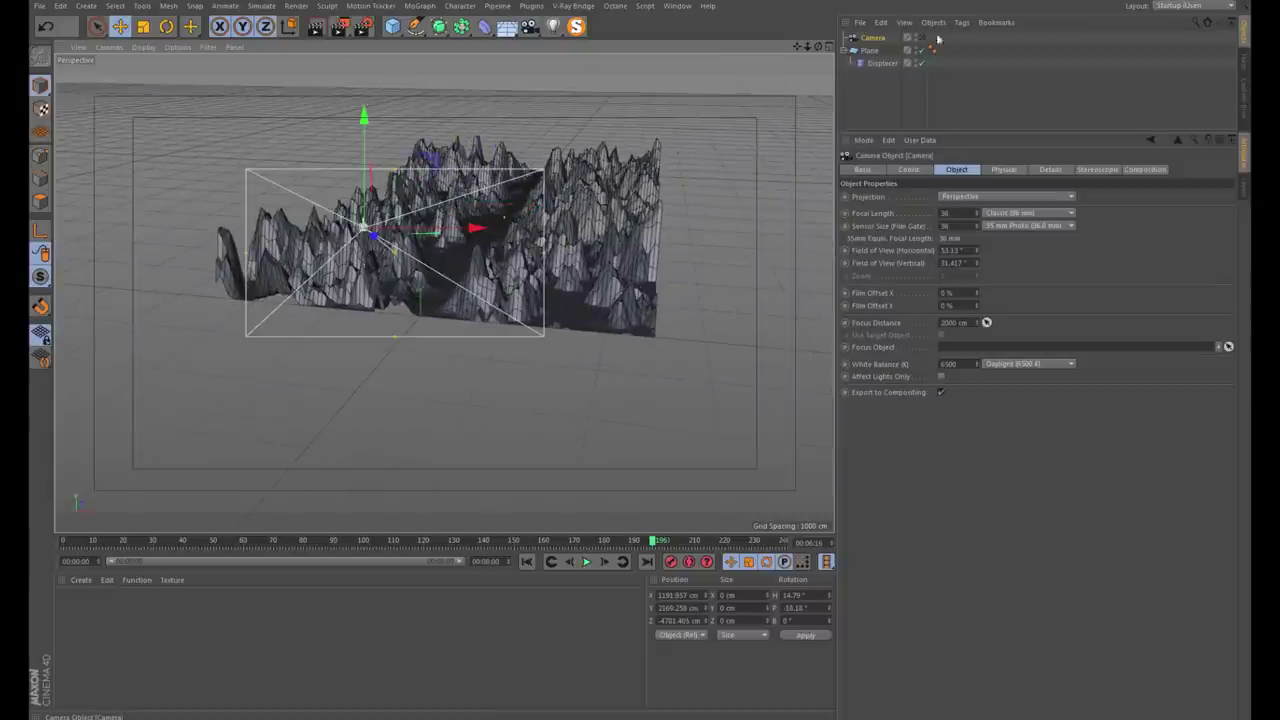
Add a Null object and make the Camera its child
left_click(87, 6)
mouse_move(90, 24)
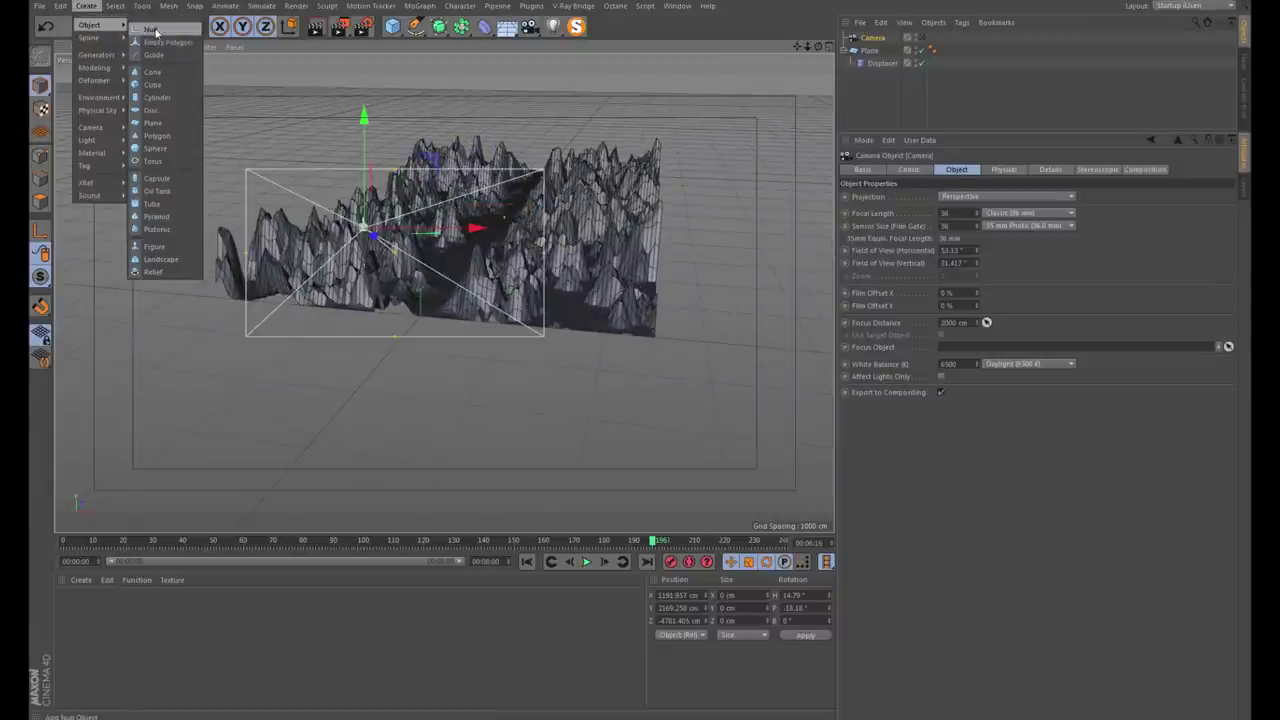
left_click(160, 30)
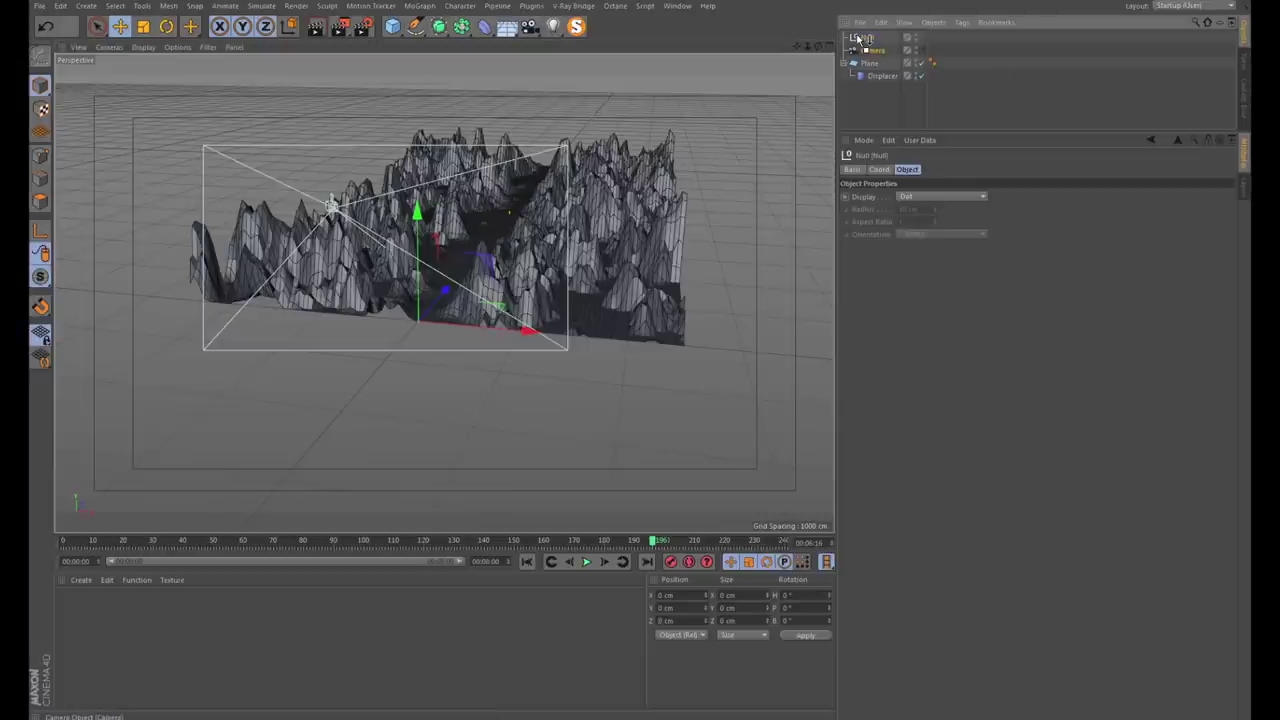
left_click_drag(858, 39, 859, 42)
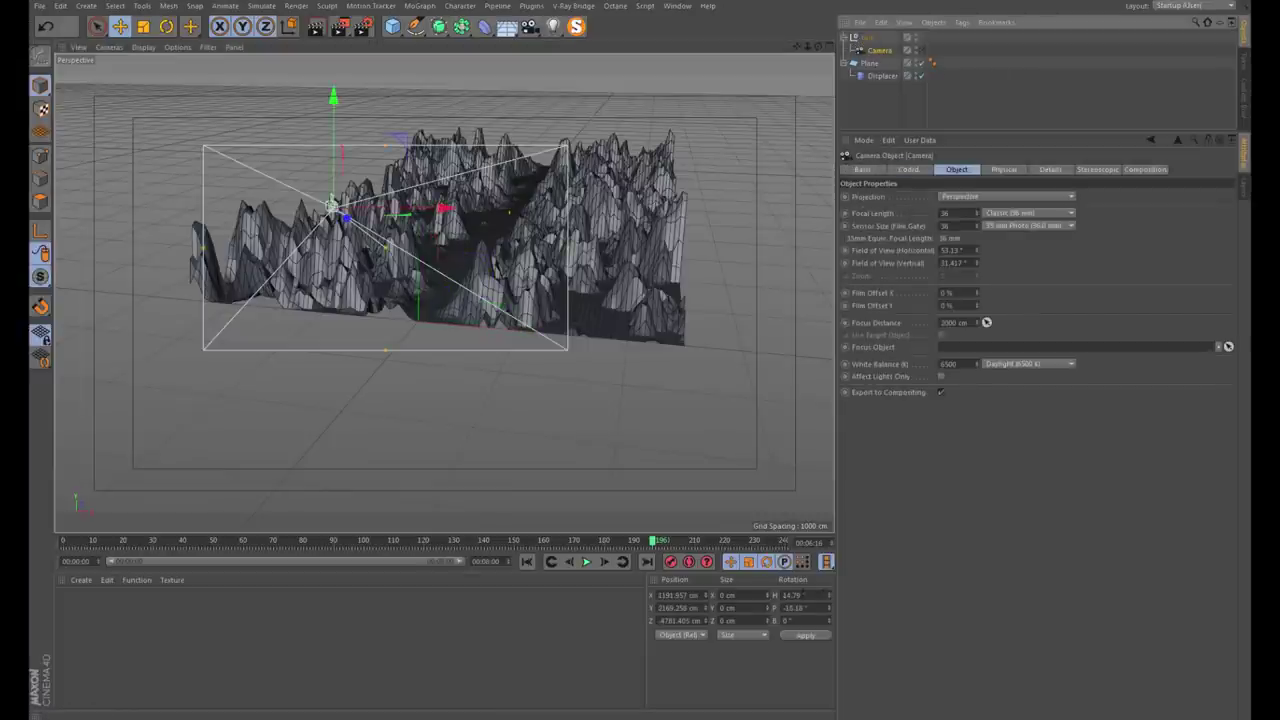
Zero the camera's position and rotation fields in the Coordinates manager
type("0")
key("Tab")
type("0")
key("Return")
type("0")
key("Return")
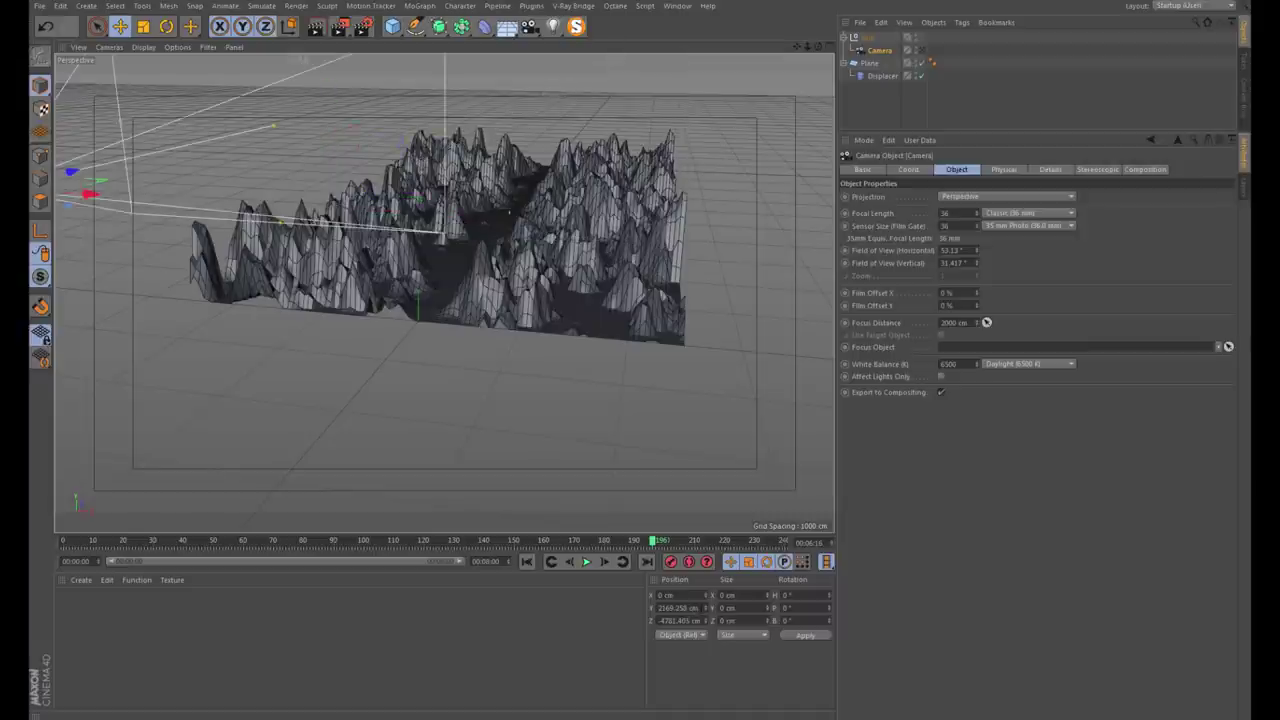
type("0")
key("Tab")
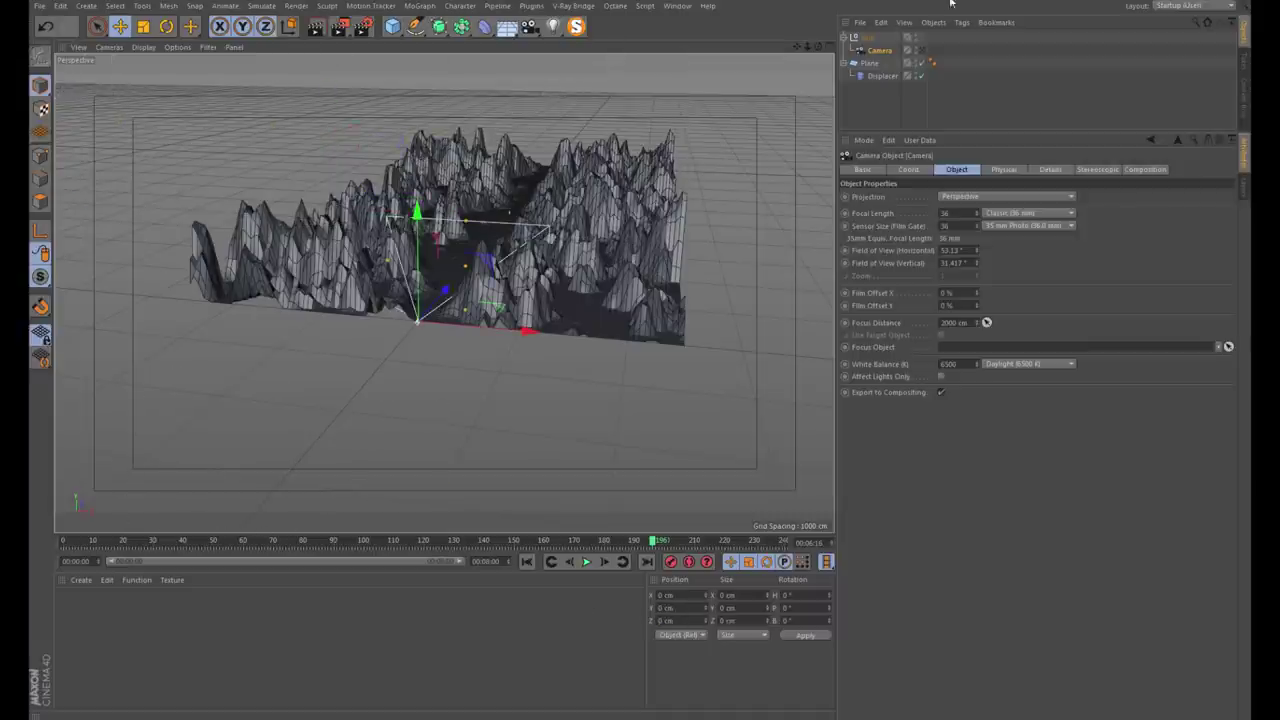
Select the Null, frame the view on it, and orbit around the landscape
left_click(867, 37)
key("o")
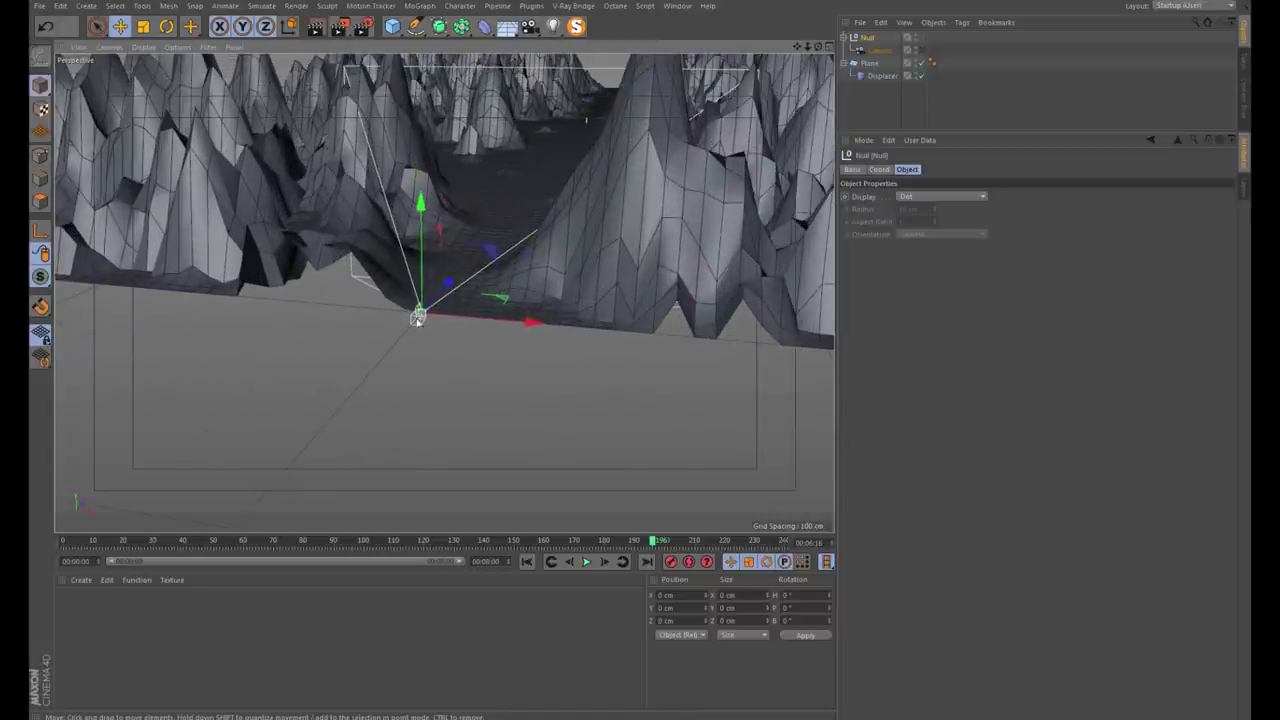
scroll(434, 323, "down", 3)
scroll(434, 323, "down", 5)
scroll(462, 341, "down", 3)
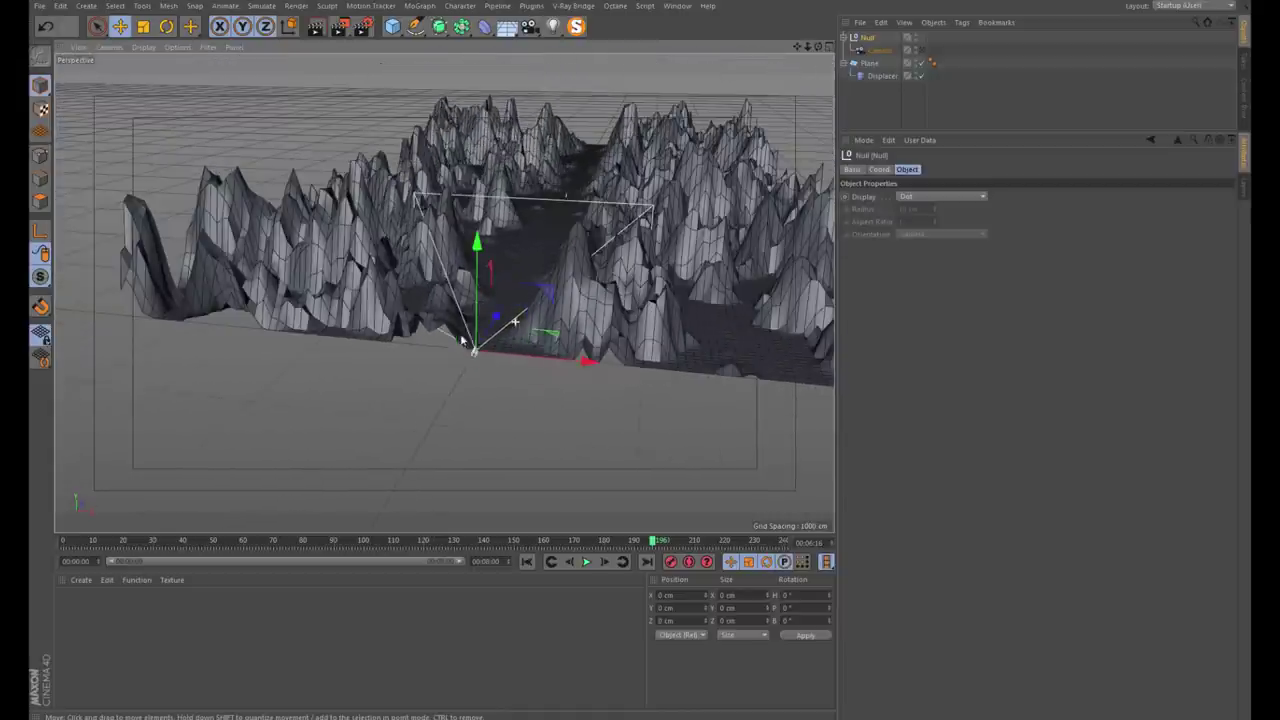
left_click_drag(543, 211, 523, 248, "alt")
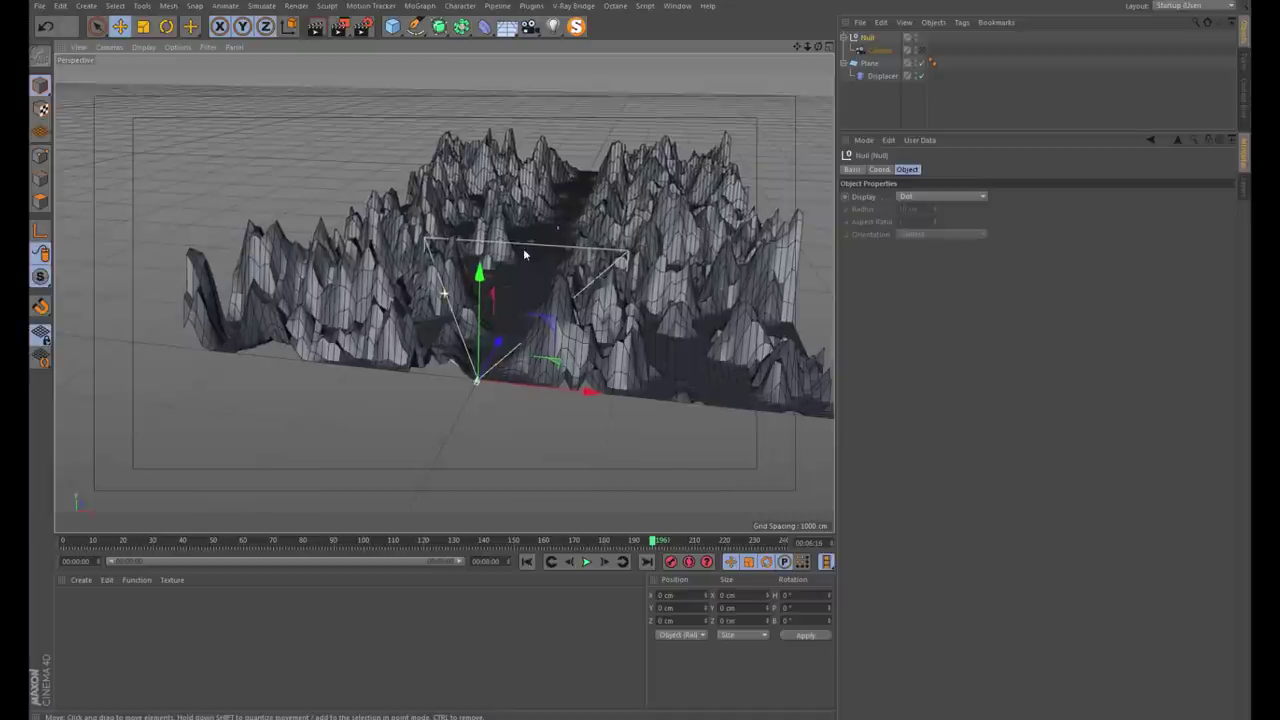
Add a Helix spline, rotate it to -180° pitch and raise it to Y 100 cm
left_click(422, 30)
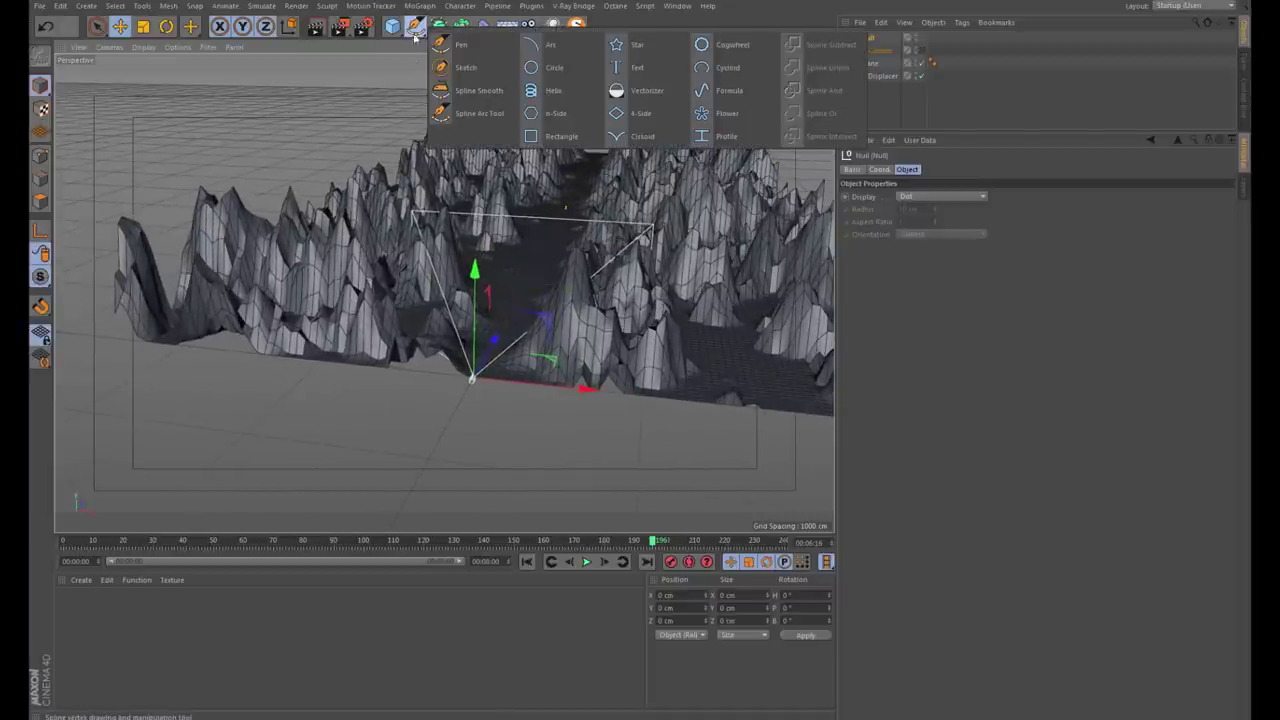
left_click(566, 94)
mouse_move(480, 370)
left_mouse_down("alt")
mouse_move(500, 337)
mouse_move(491, 365)
mouse_move(271, 357)
mouse_move(461, 357)
mouse_move(566, 305)
mouse_move(583, 400)
mouse_move(500, 380)
left_mouse_up("alt")
key("r")
key("space")
left_click(665, 607)
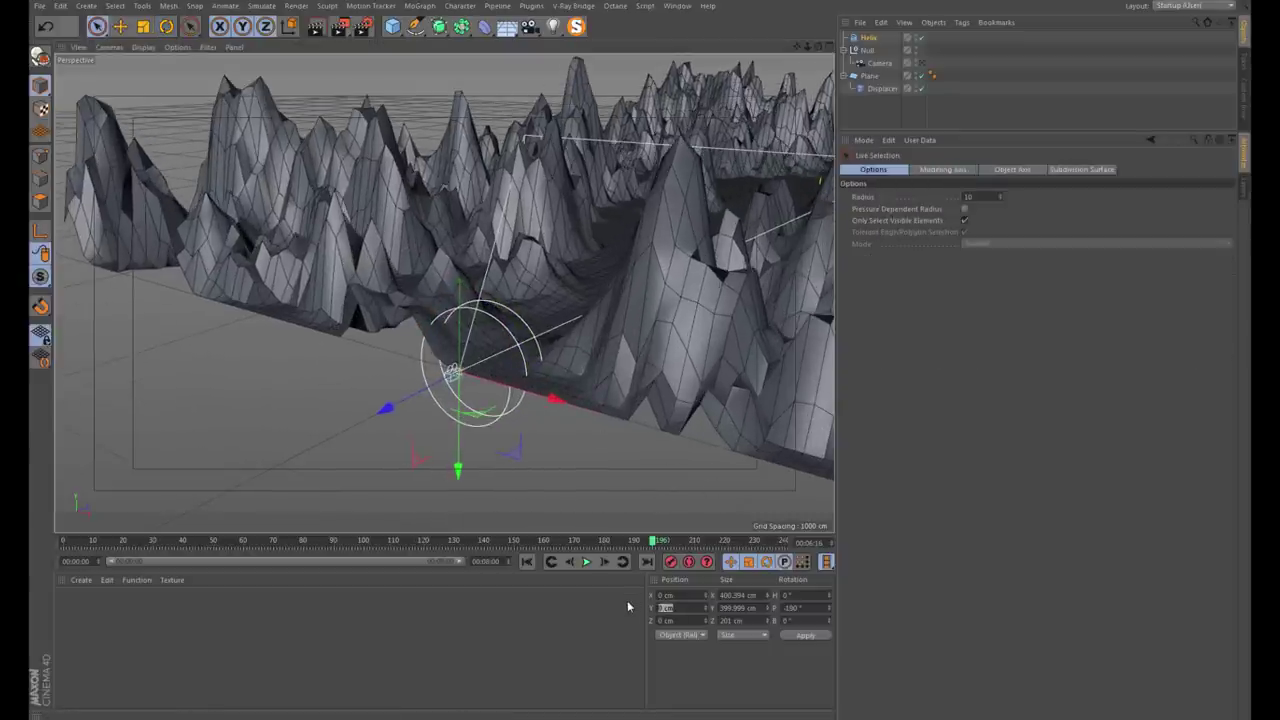
type("100")
key("Return")
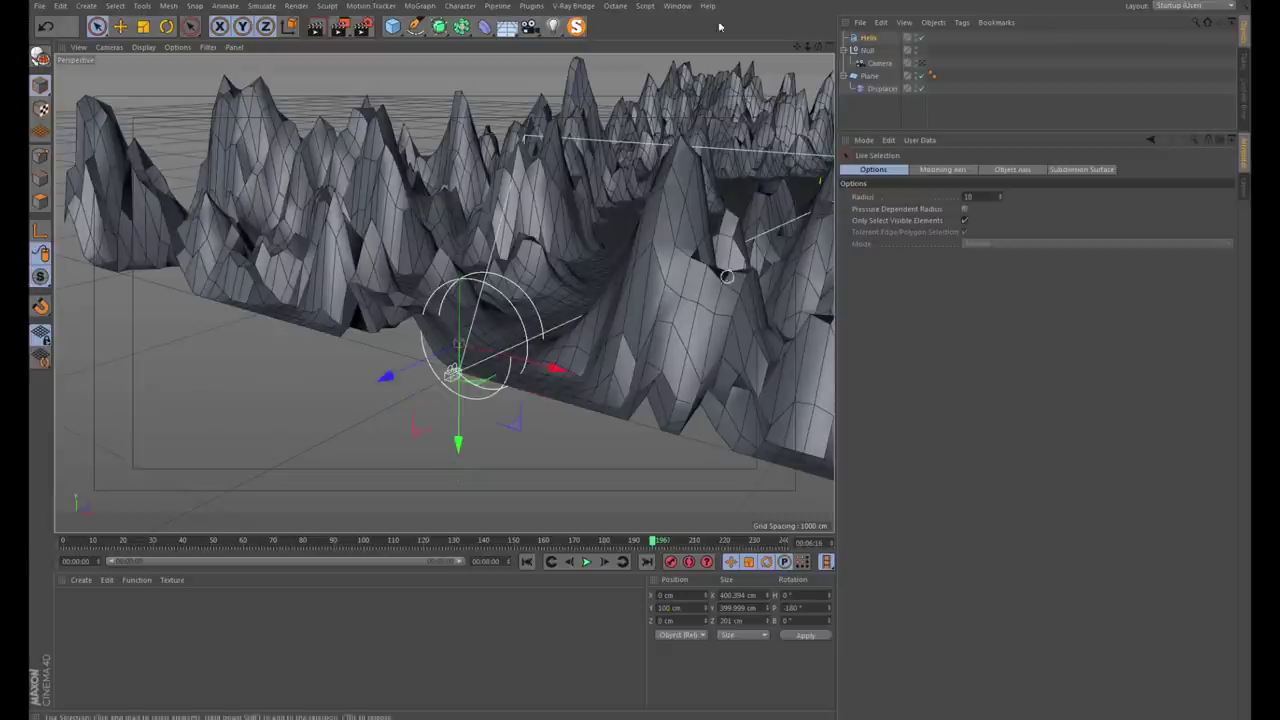
Set the Helix start and end radius to 0 cm, straightening it into a line
left_click(868, 37)
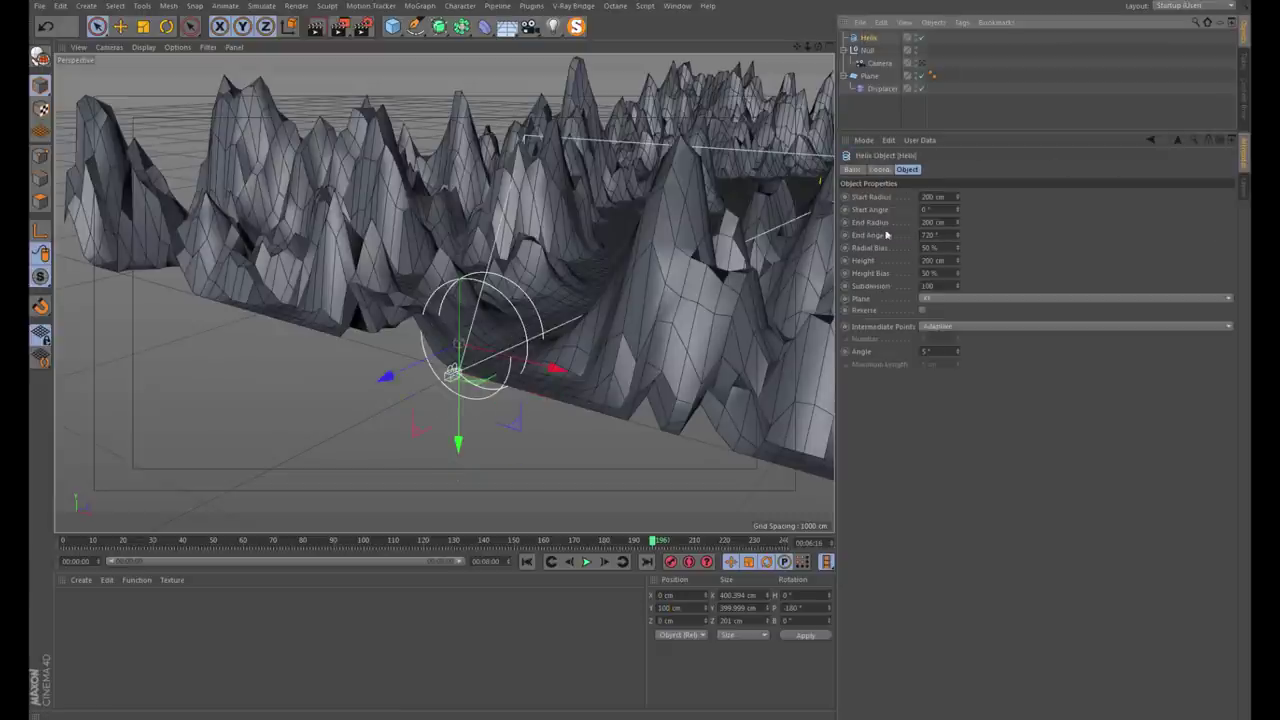
left_click(935, 196)
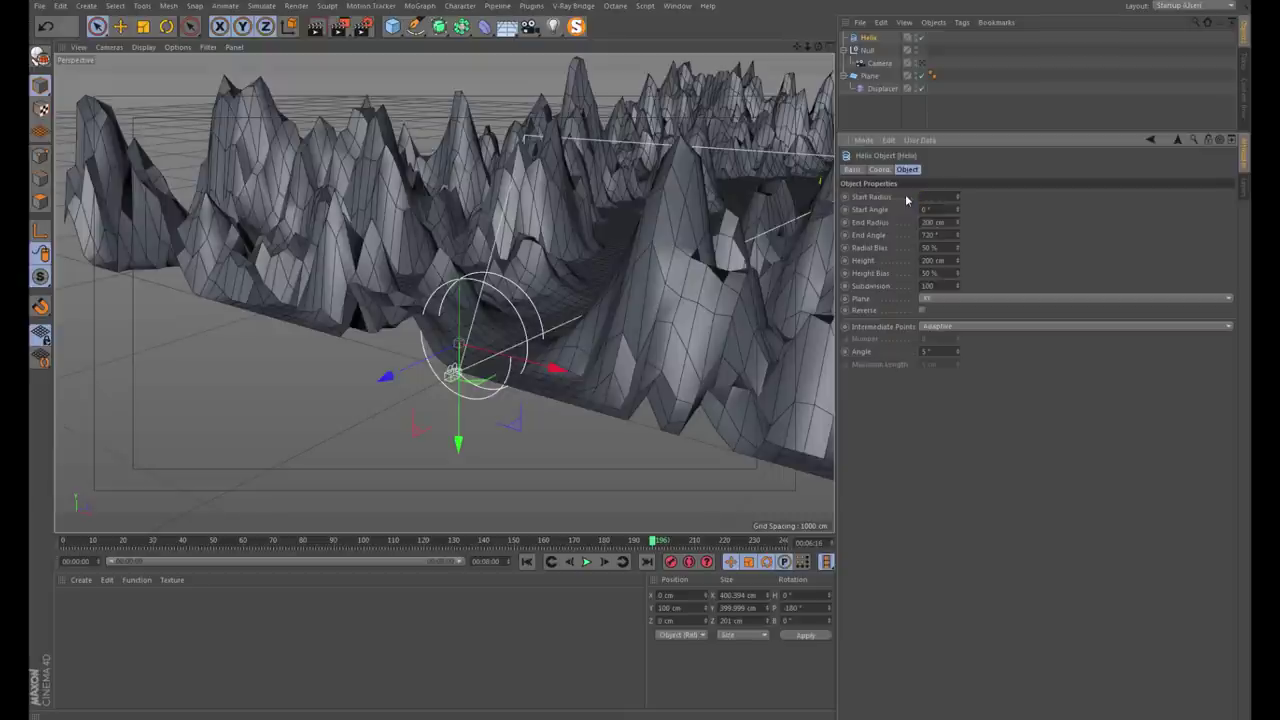
type("0")
key("Tab")
key("Return")
type("1000")
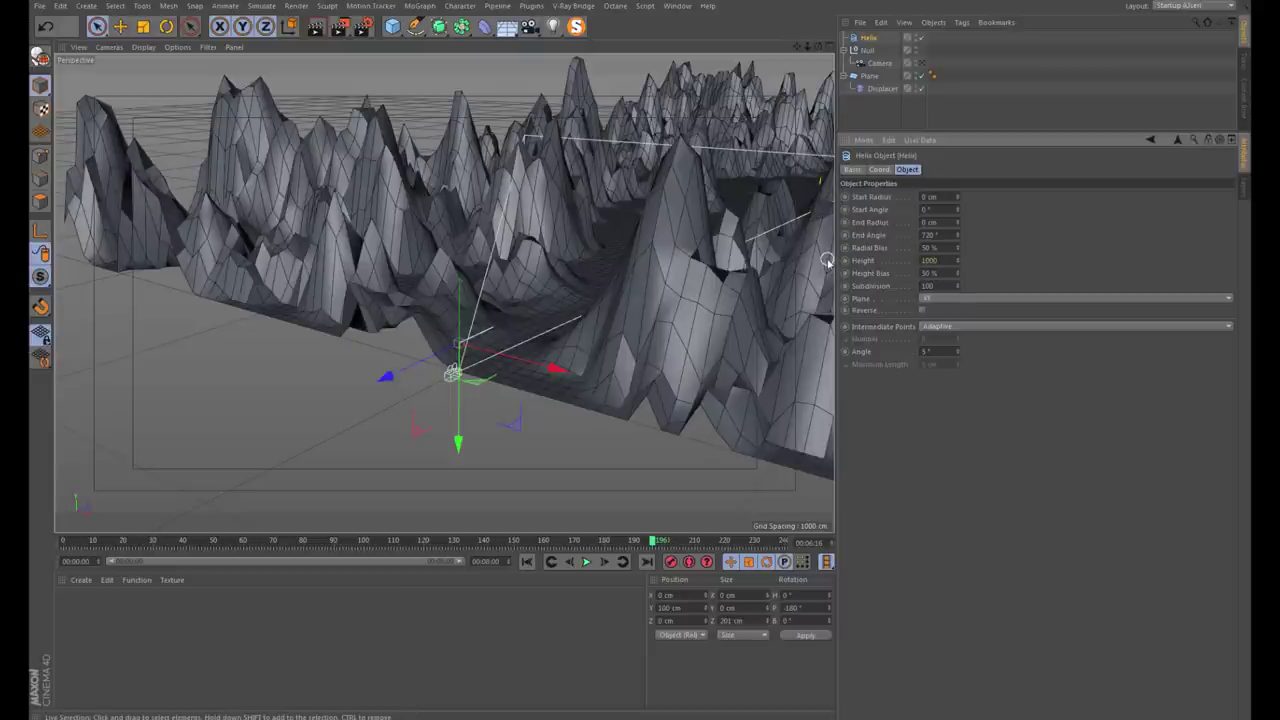
Set the Helix height to 10000 cm and orbit to check it along the valley
mouse_move(586, 286)
left_mouse_down("alt")
mouse_move(620, 283)
mouse_move(586, 300)
mouse_move(630, 297)
left_mouse_up("alt")
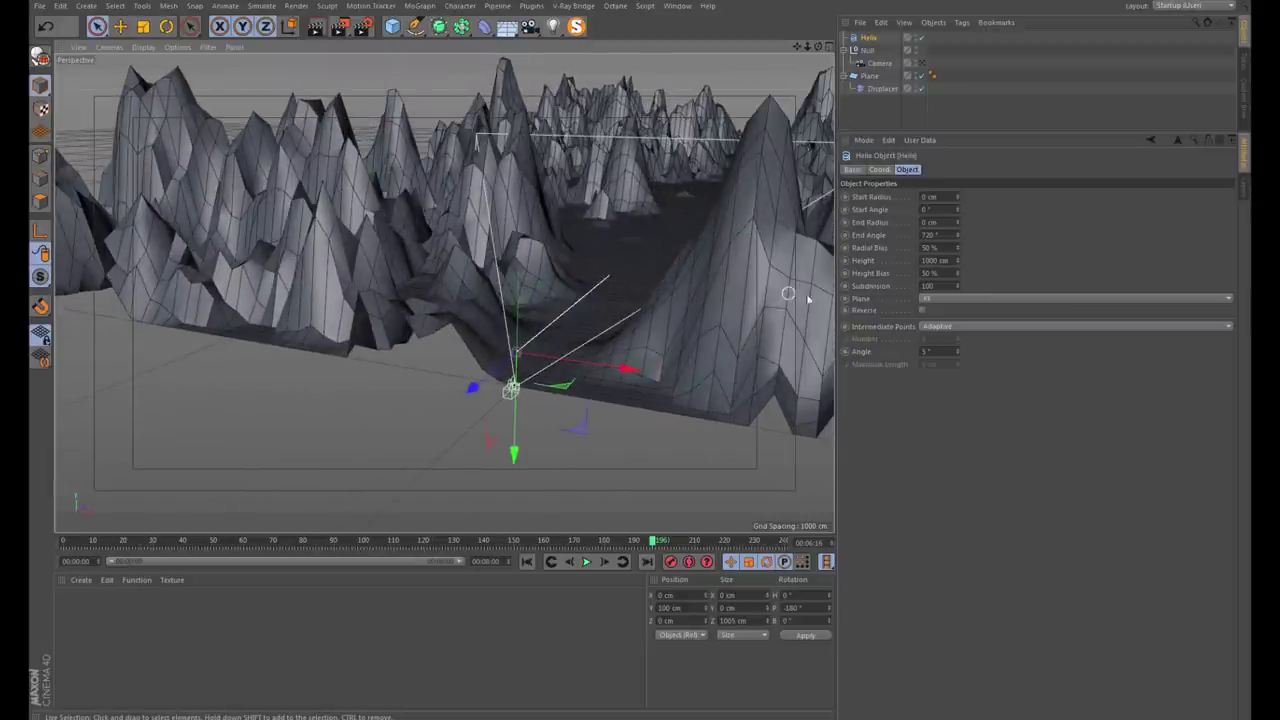
left_click(957, 257)
type("10000")
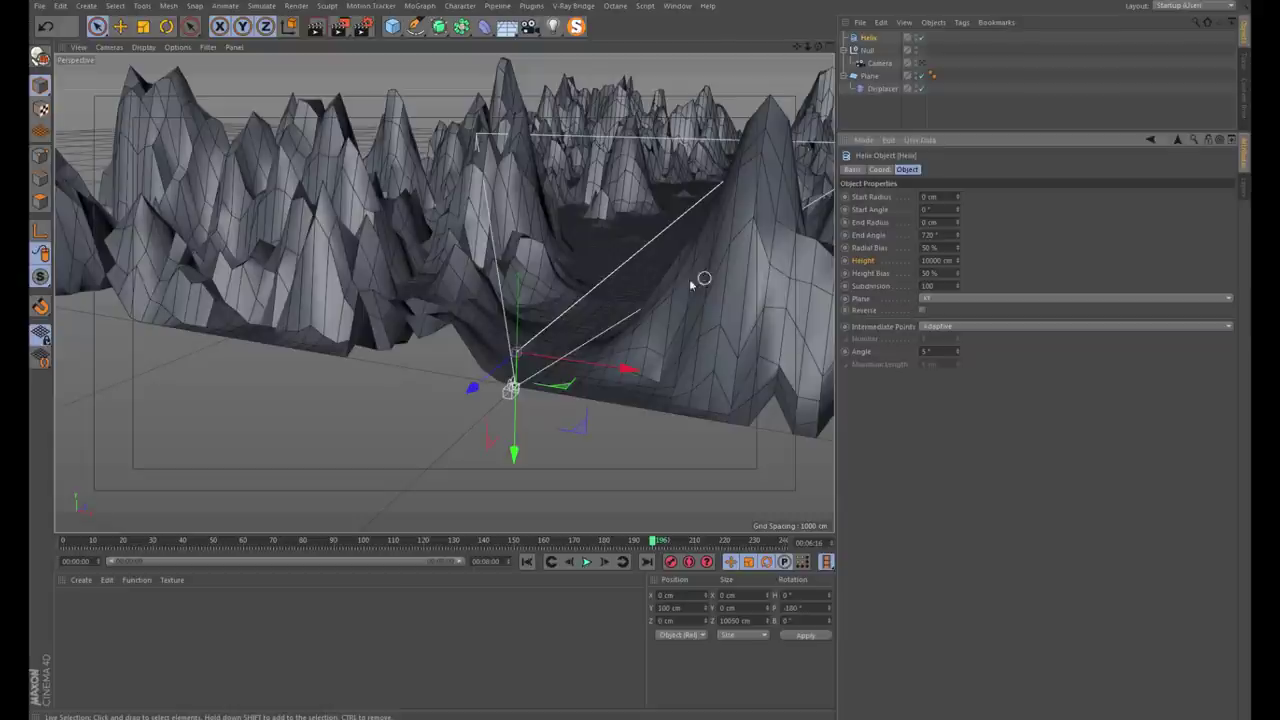
mouse_move(689, 278)
left_mouse_down("alt")
mouse_move(621, 252)
mouse_move(650, 300)
left_mouse_up("alt")
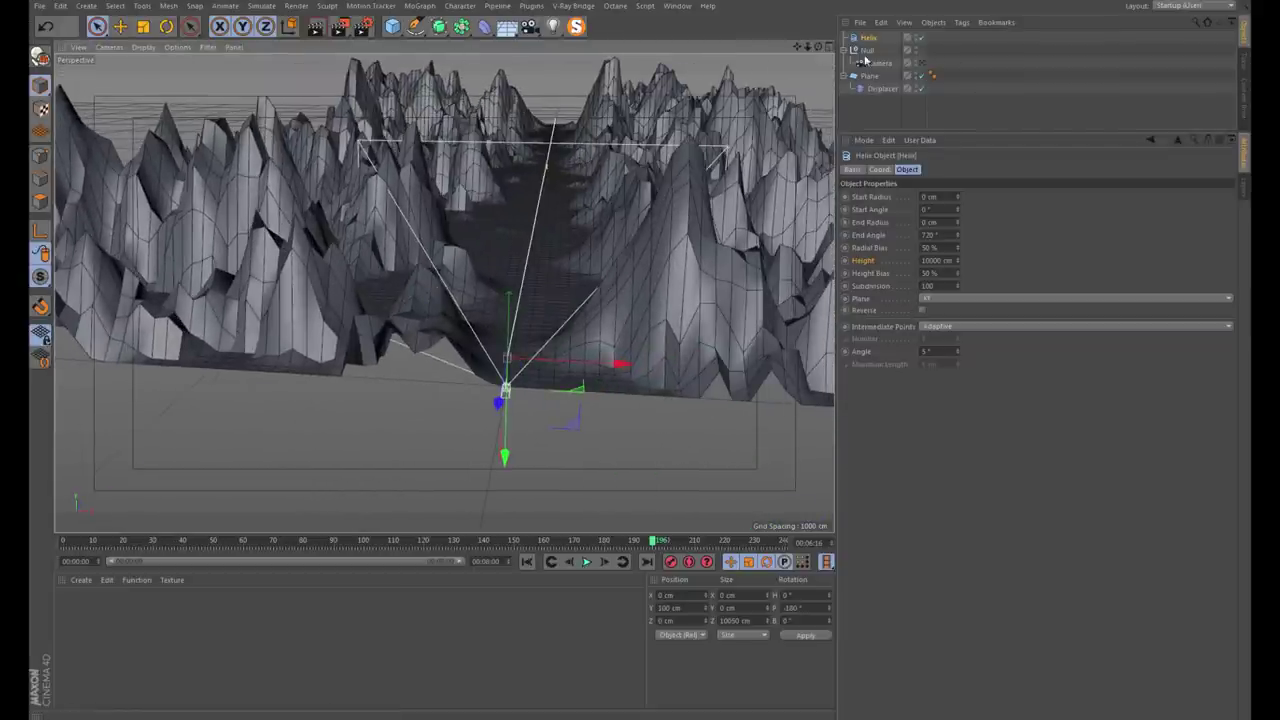
Give the Null an Align to Spline tag with the Helix as its spline path
right_click(882, 57)
mouse_move(914, 60)
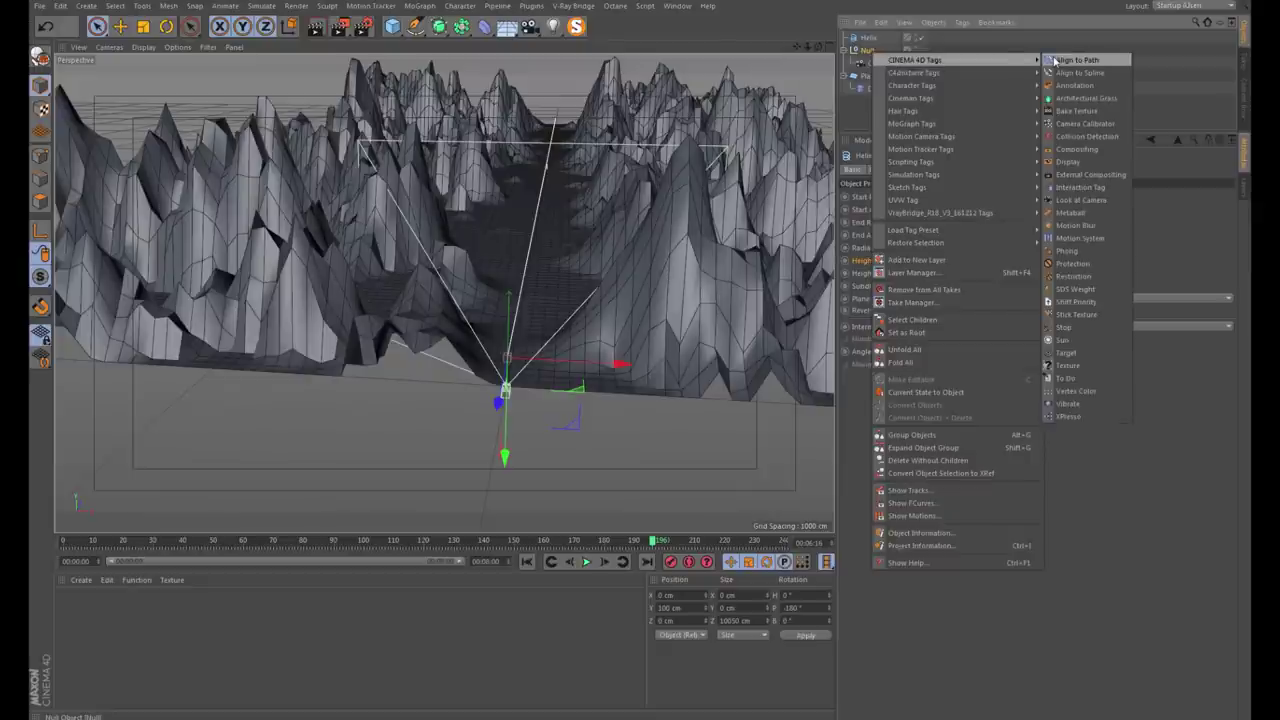
left_click(1058, 74)
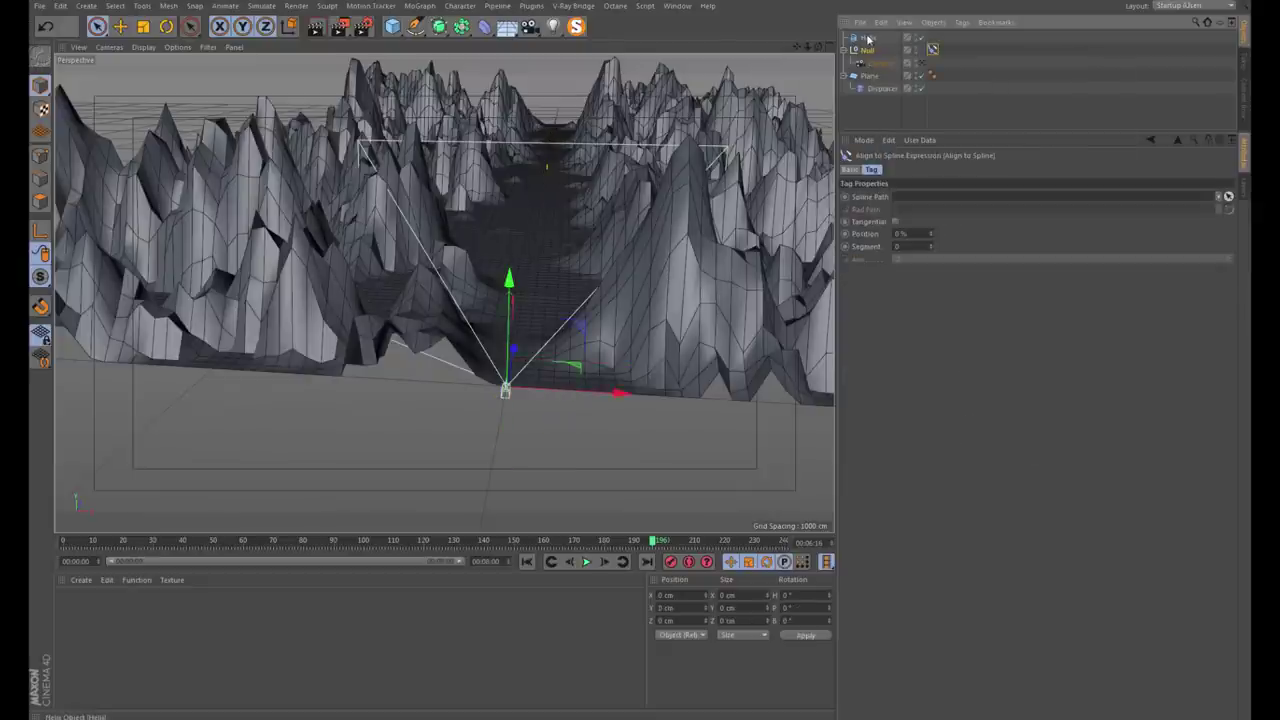
left_click_drag(912, 203, 910, 198)
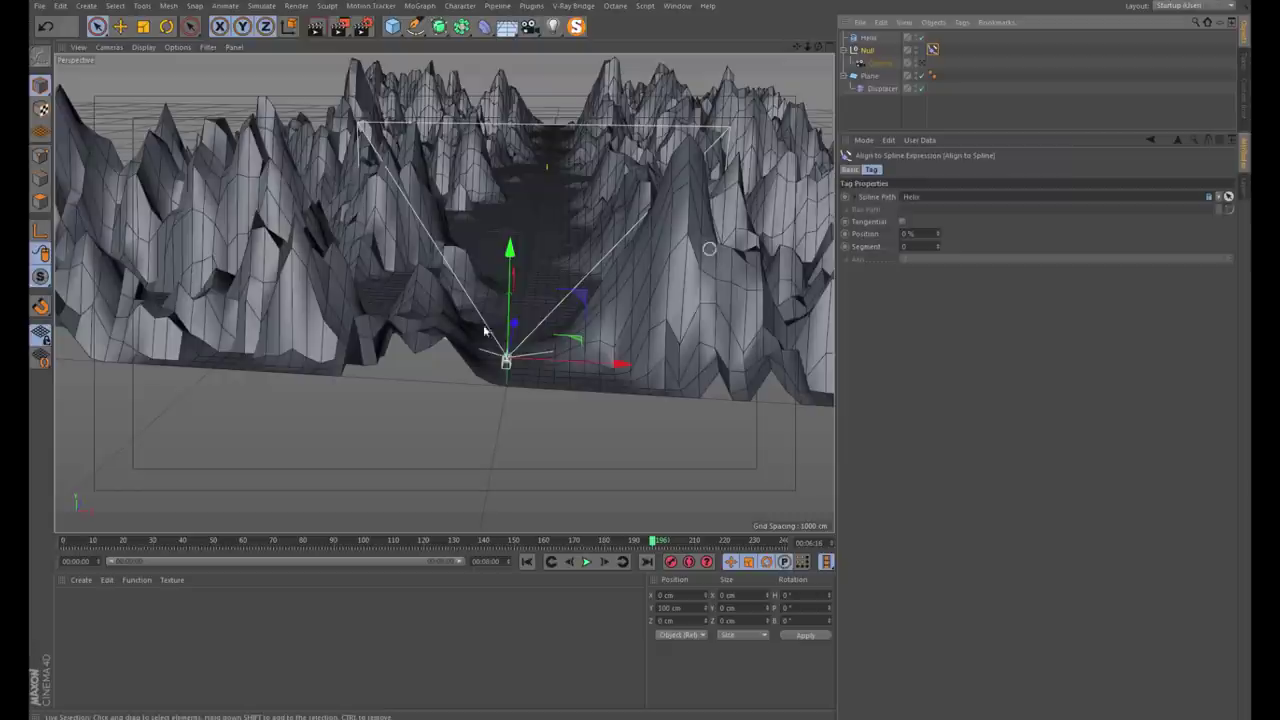
left_click_drag(371, 354, 396, 351, "alt")
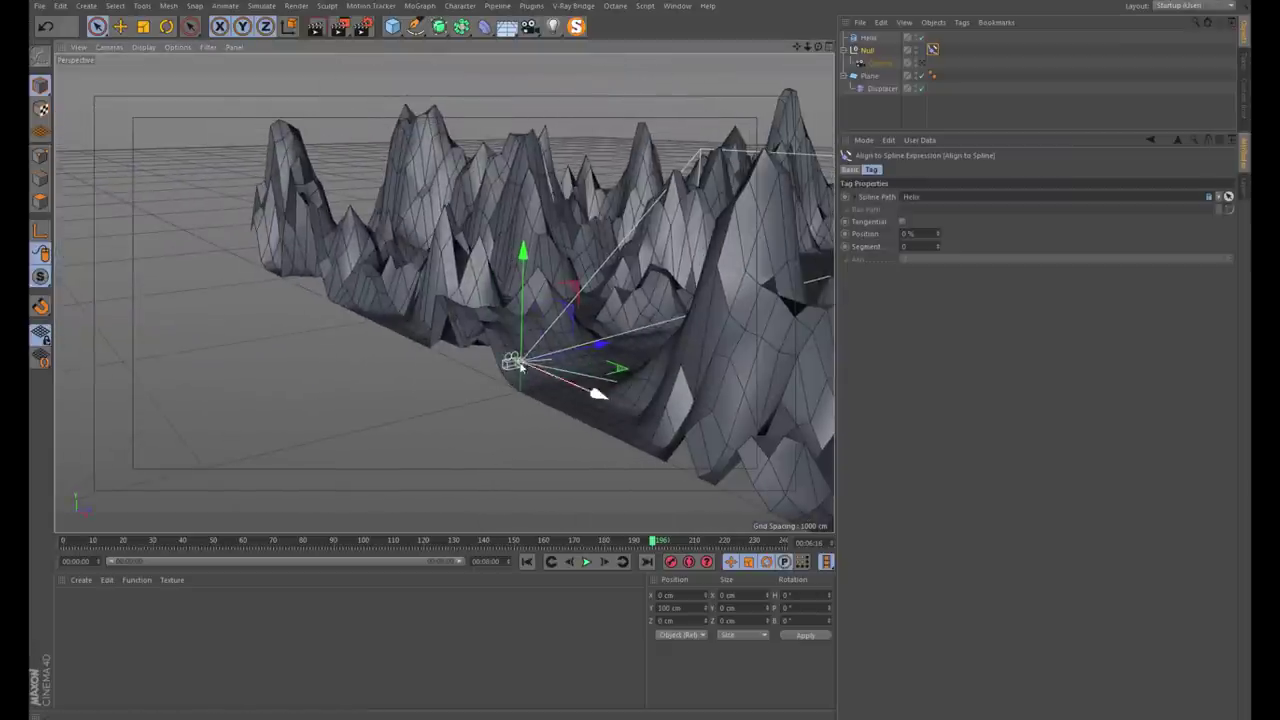
scroll(516, 337, "up", 2)
scroll(516, 337, "up", 1)
scroll(516, 337, "up", 1)
scroll(516, 337, "up", 1)
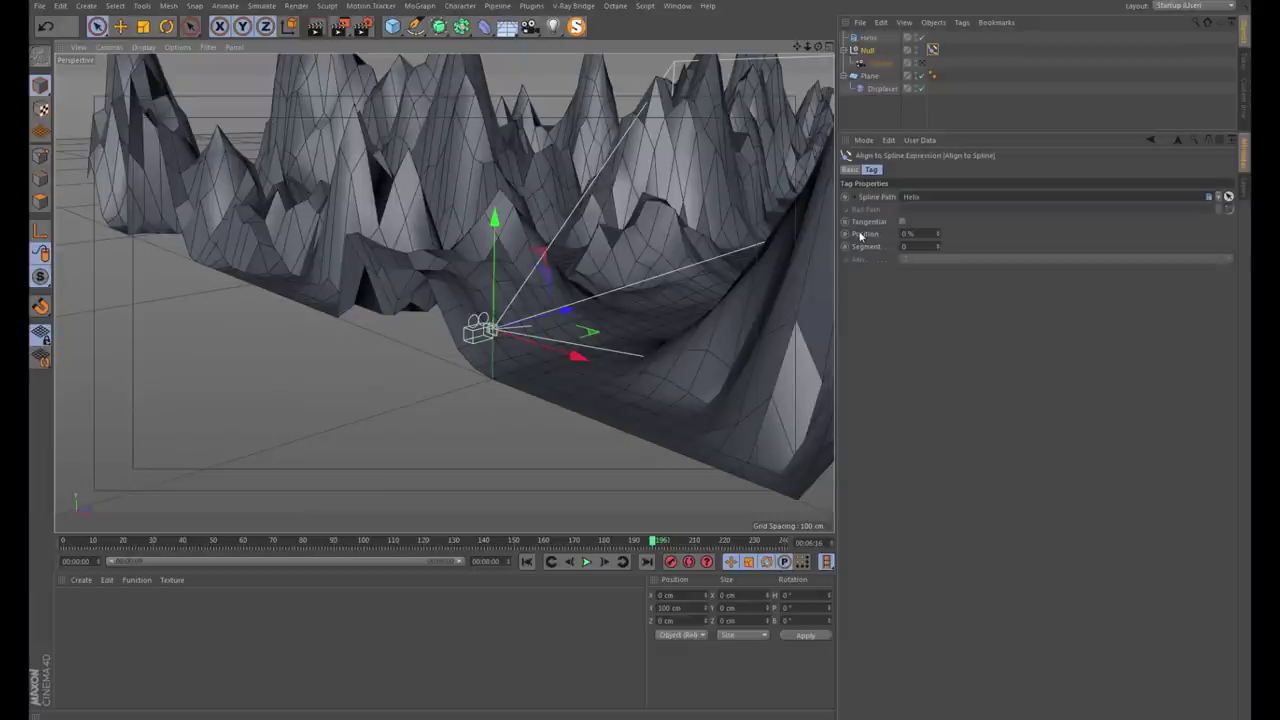
Keyframe the Align to Spline Position at 0% on frame 0 and 100% on the last frame
left_click(528, 564)
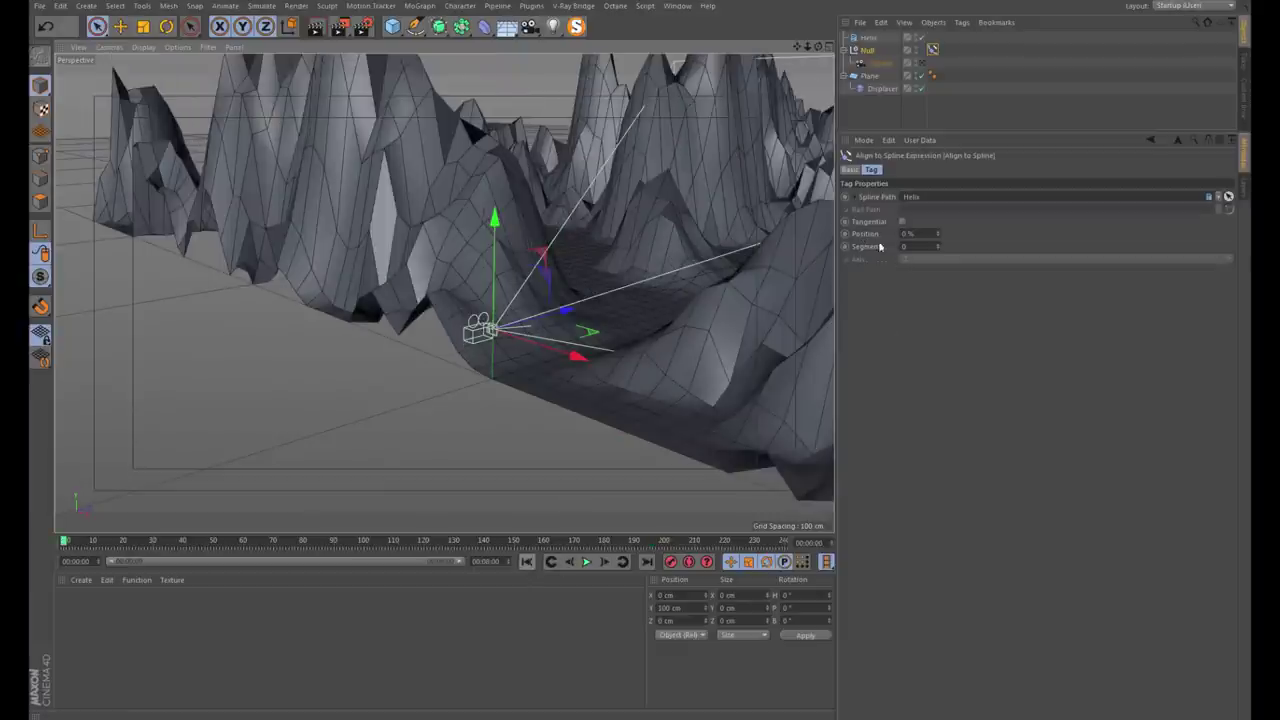
left_click(845, 234)
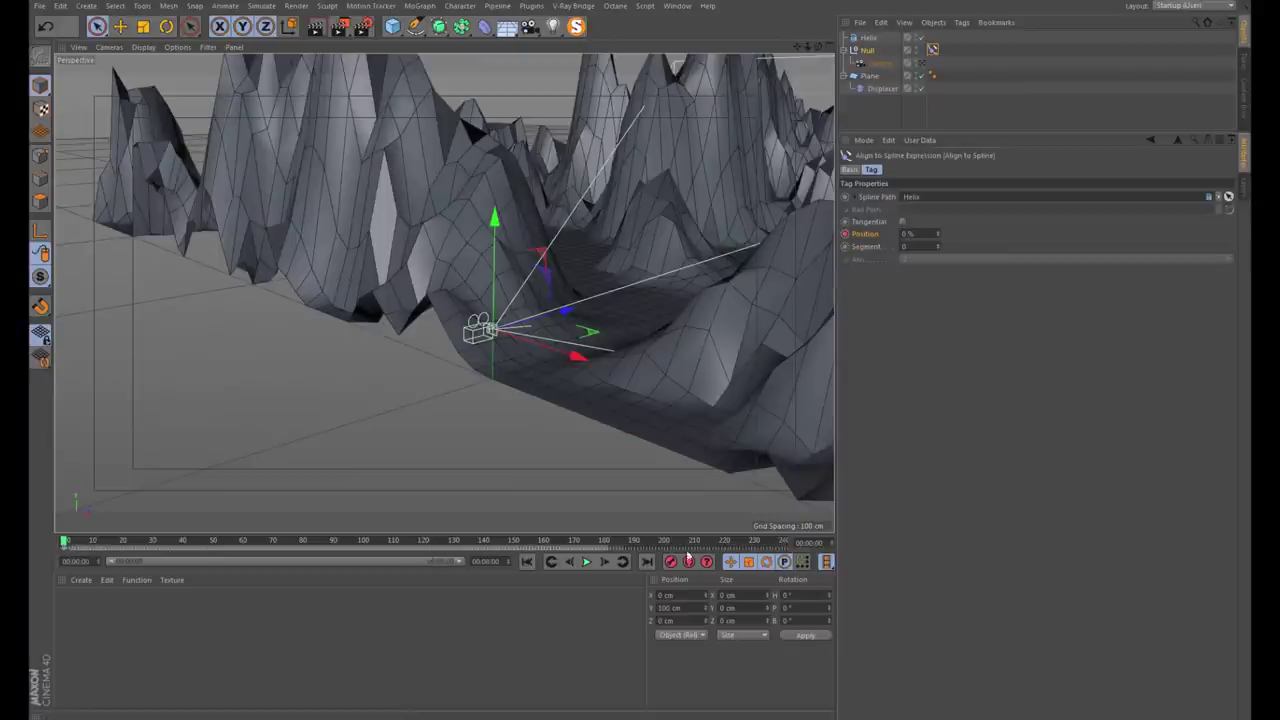
left_click_drag(732, 550, 784, 542)
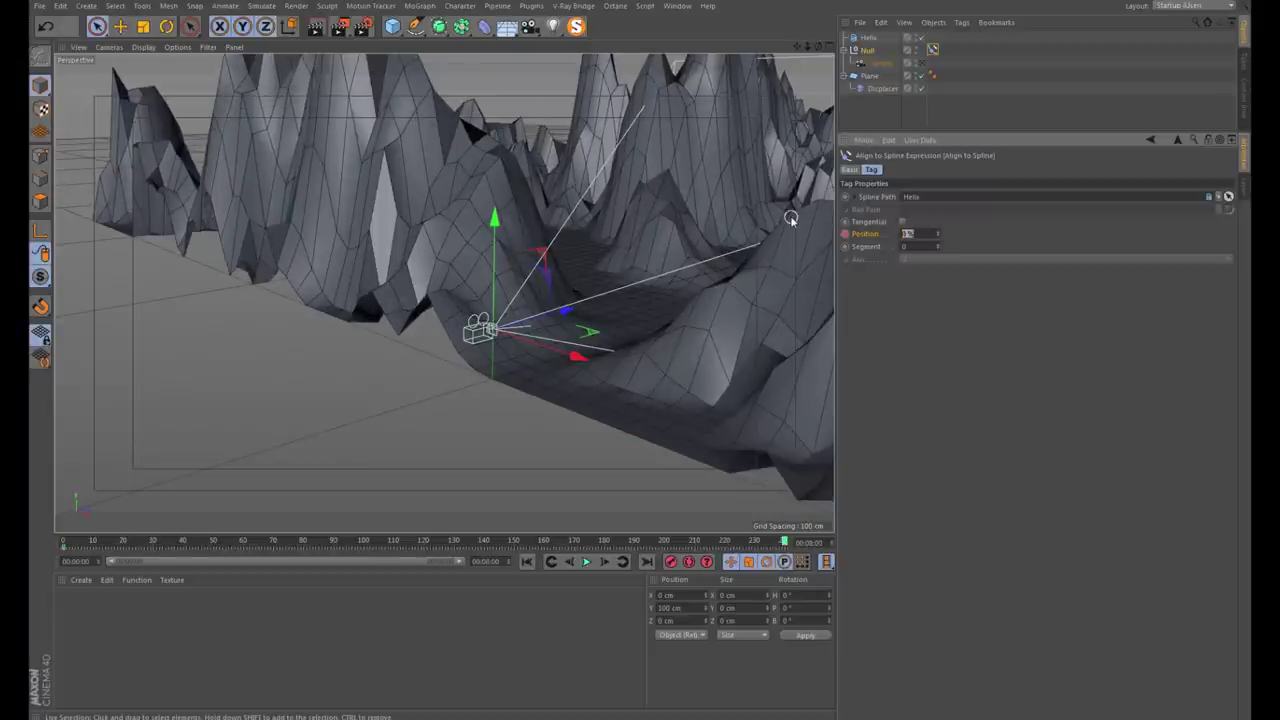
type("100")
key("Return")
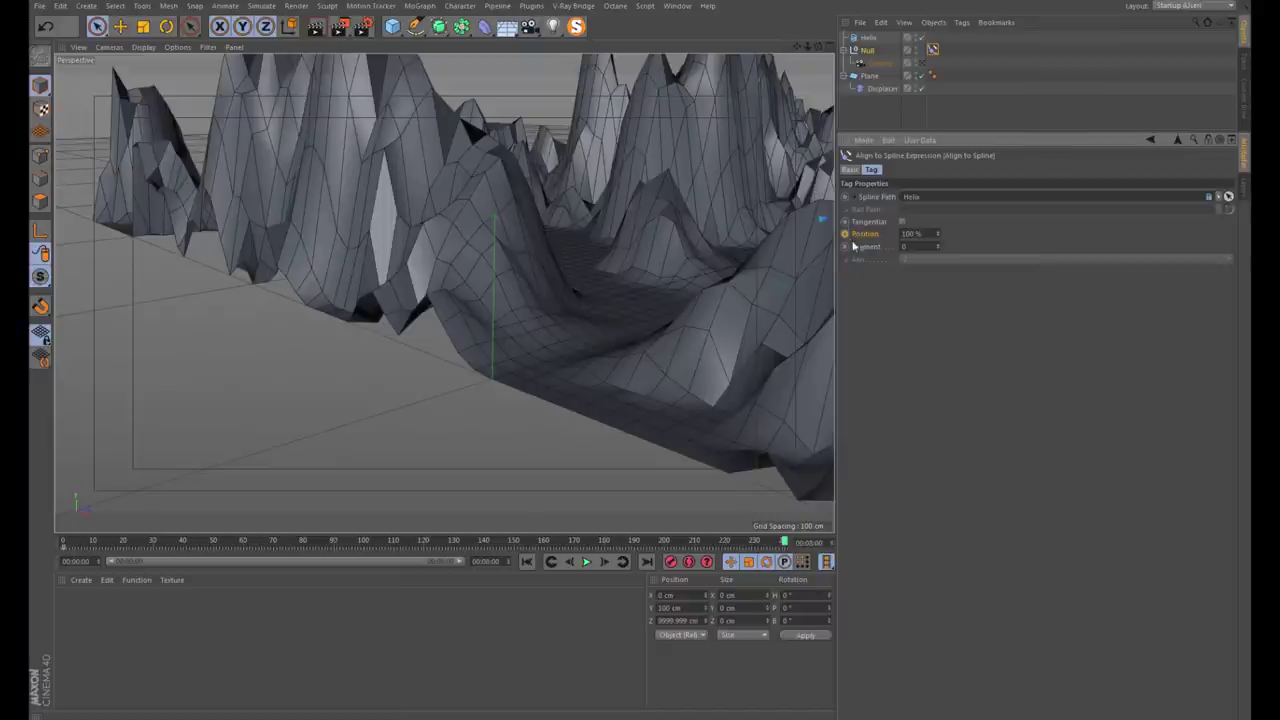
View the terrain from above and play the camera flight from the start
scroll(448, 226, "down", 5)
left_click_drag(448, 226, 612, 341, "alt")
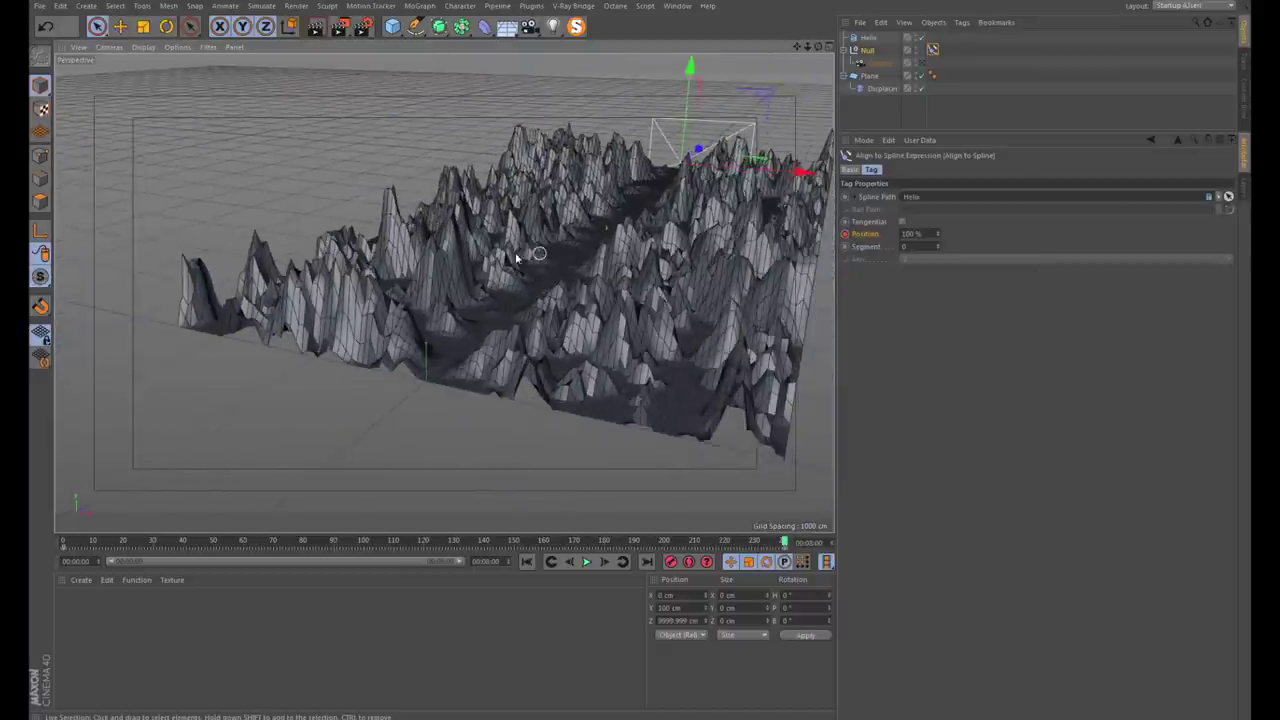
left_click(527, 561)
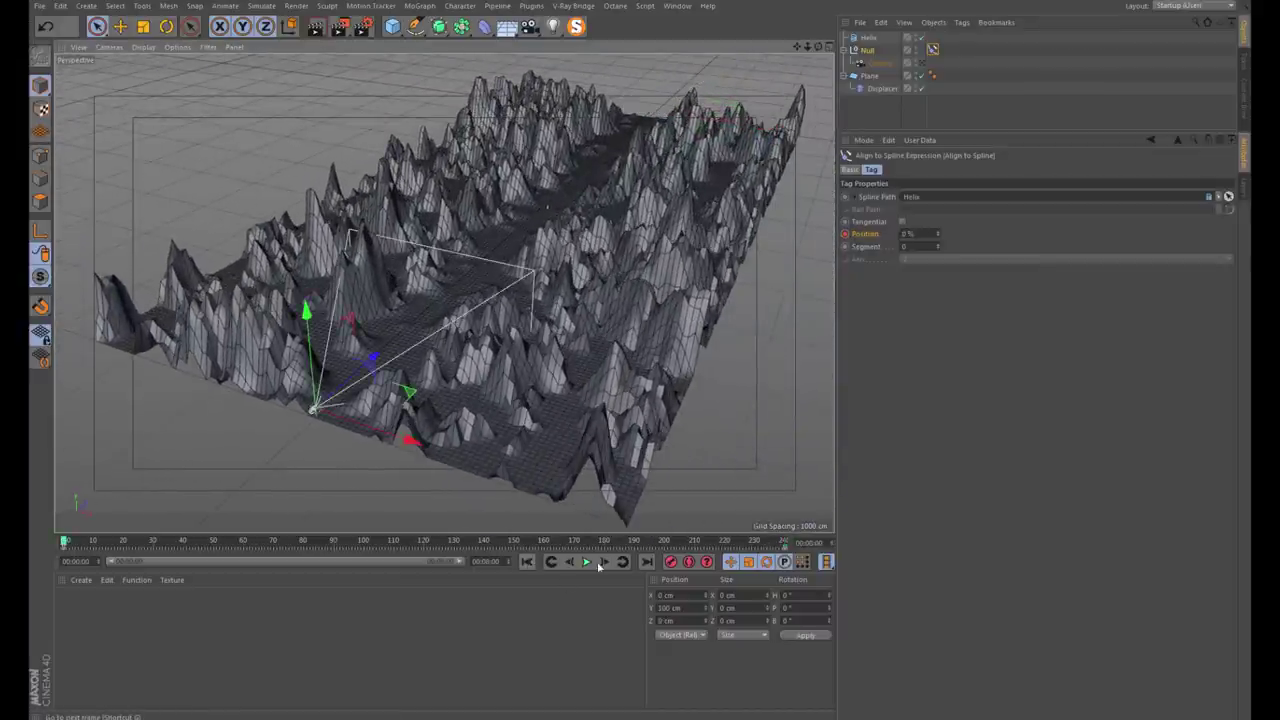
left_click(586, 561)
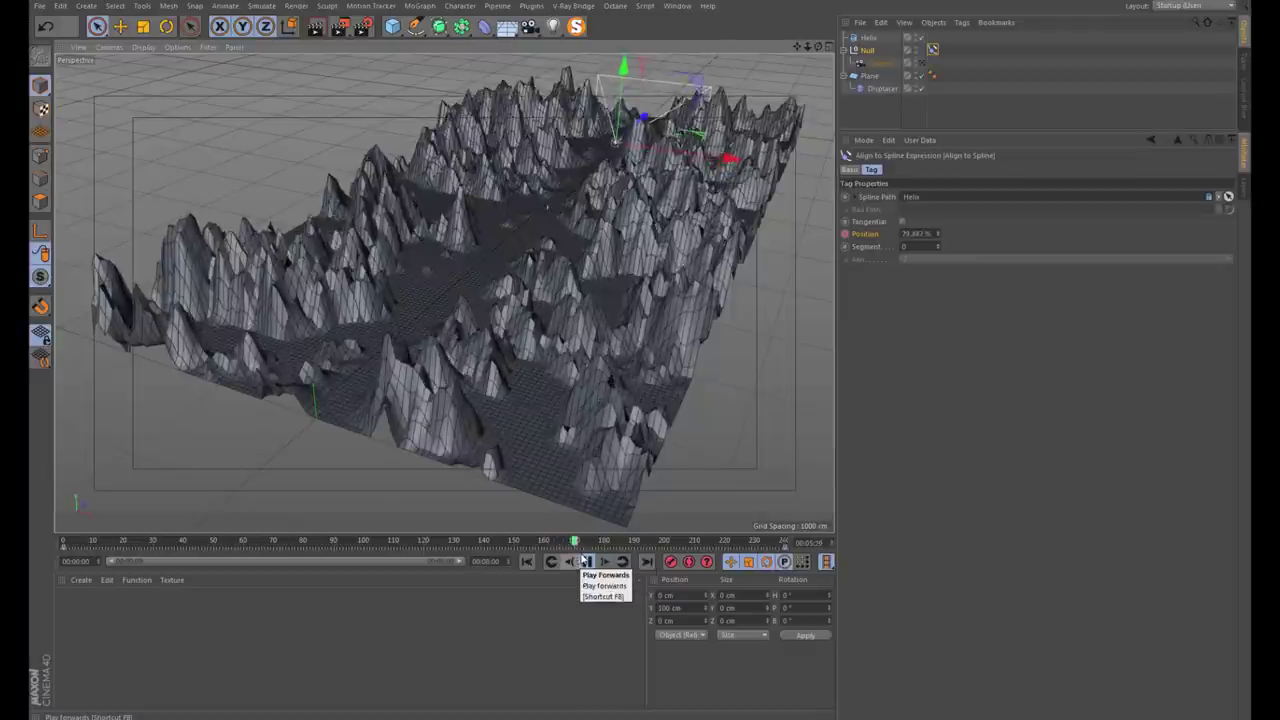
left_click(586, 561)
left_click(677, 5)
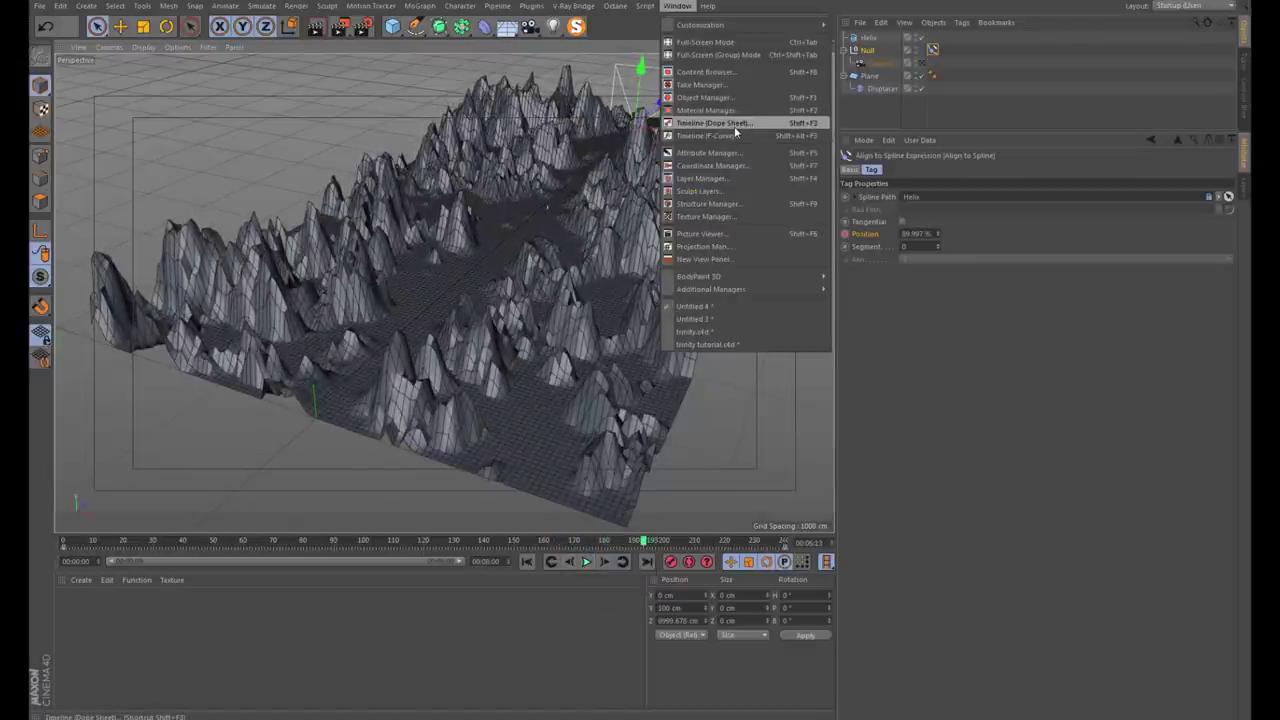
Check the Align to Spline Position keys in the dope sheet and replay the camera flight
left_click(712, 122)
left_click(169, 201)
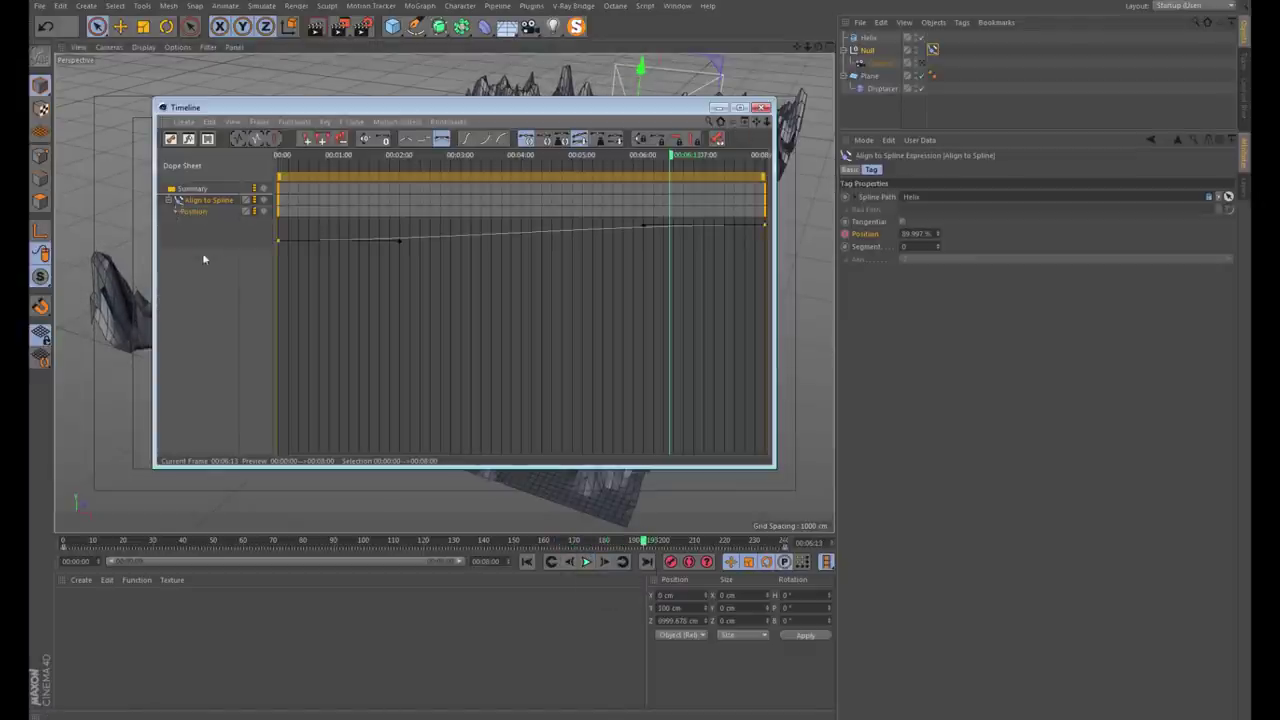
left_click(762, 107)
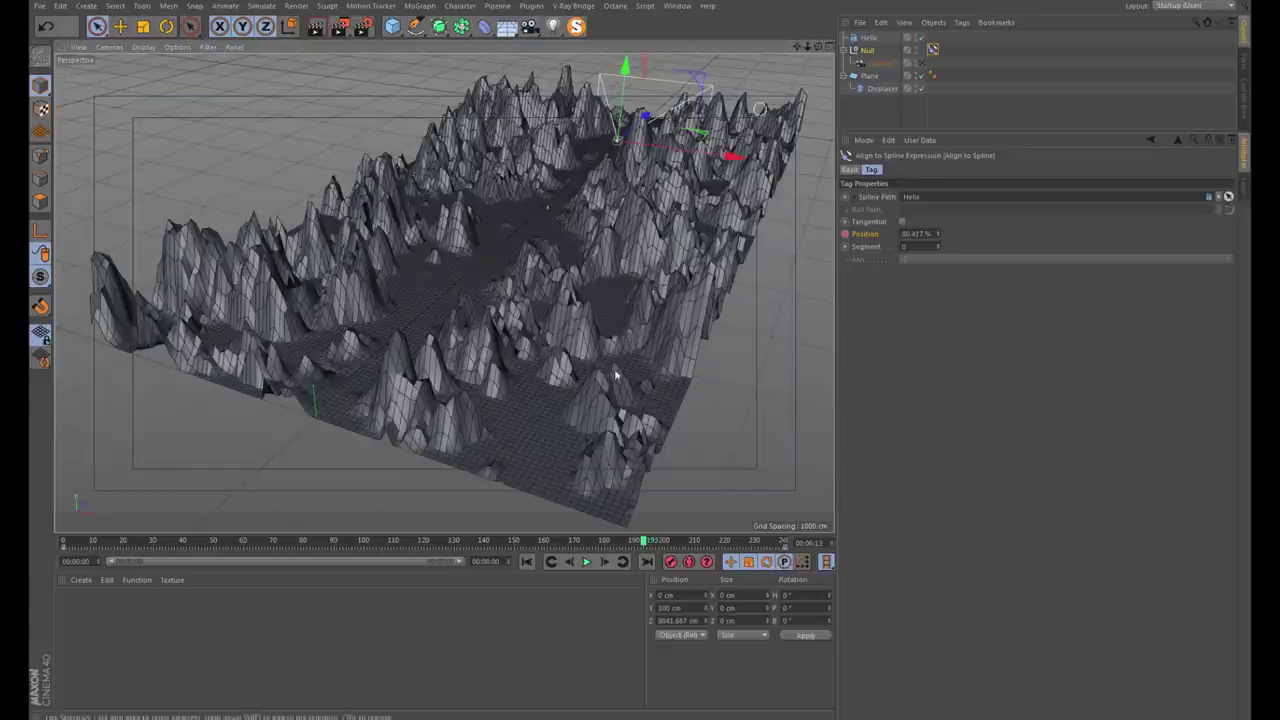
left_click(527, 561)
left_click(585, 562)
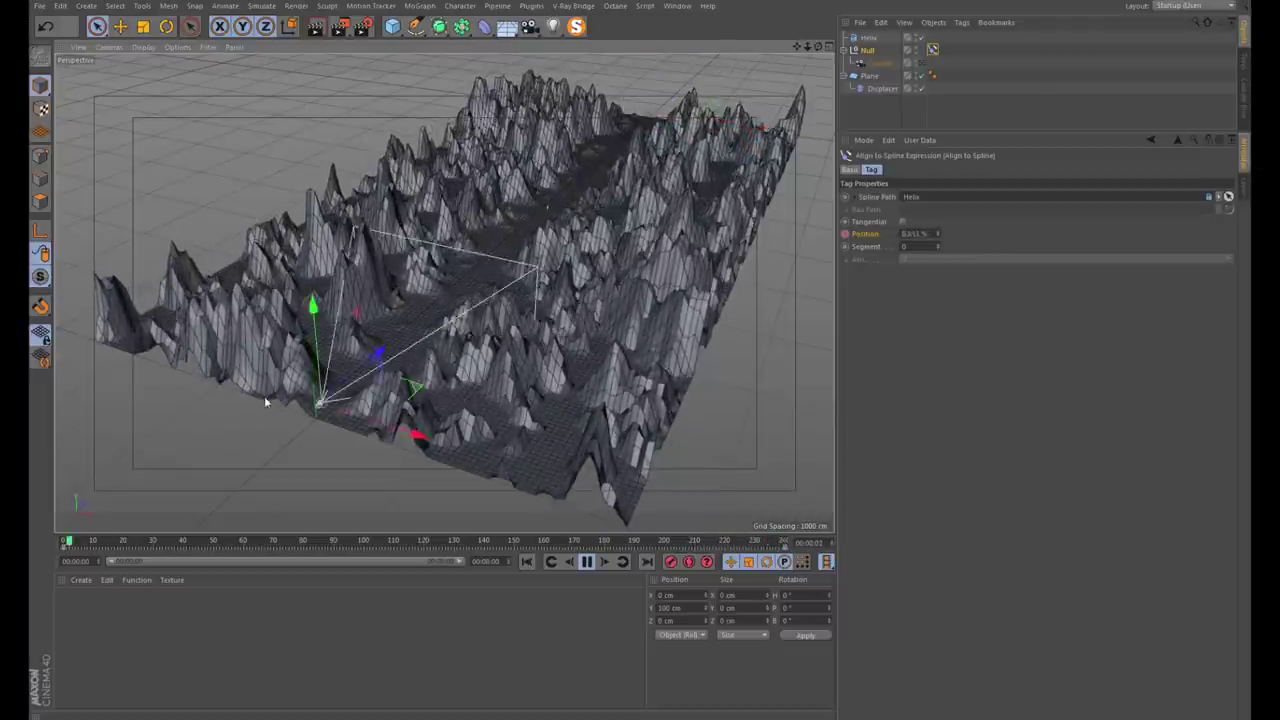
key("F8")
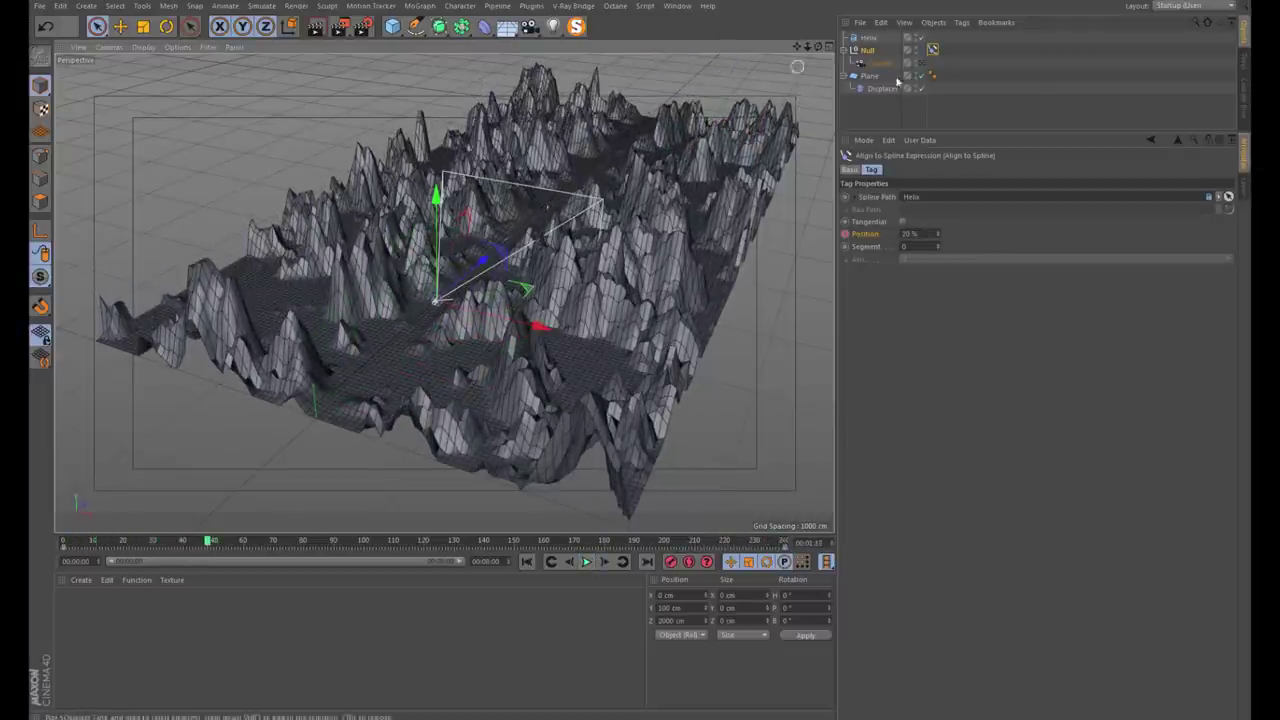
Select the Plane and add a new empty Null, Null.1
left_click(1020, 105)
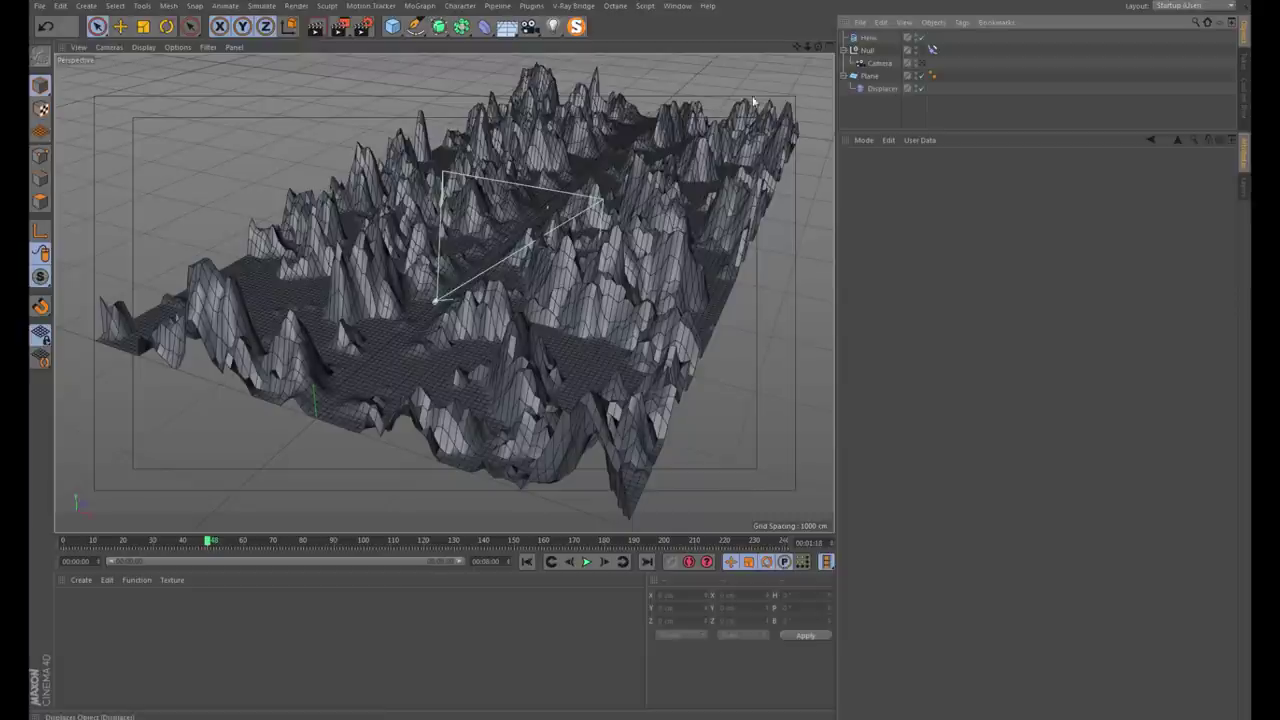
left_click(869, 75)
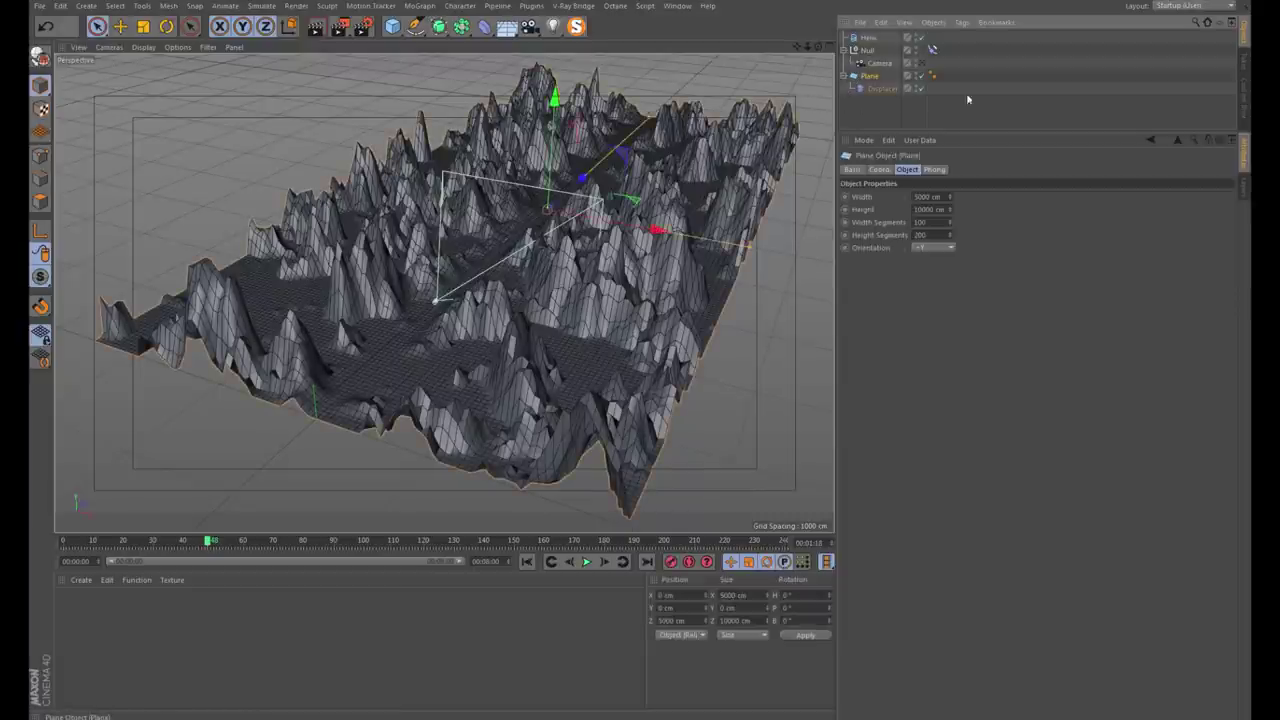
left_click(86, 5)
left_click(160, 30)
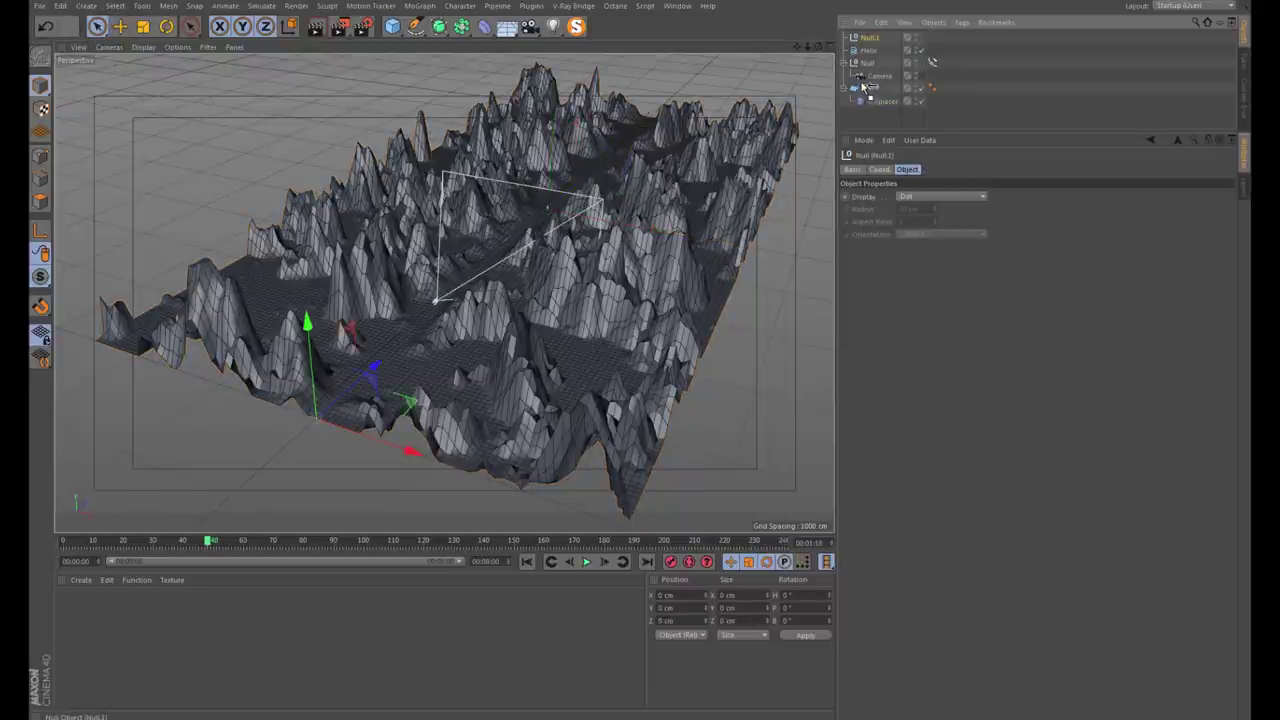
Rename Null.1 to 'landscape' and nest the Plane with its Displacer inside it
left_click_drag(861, 85, 870, 78)
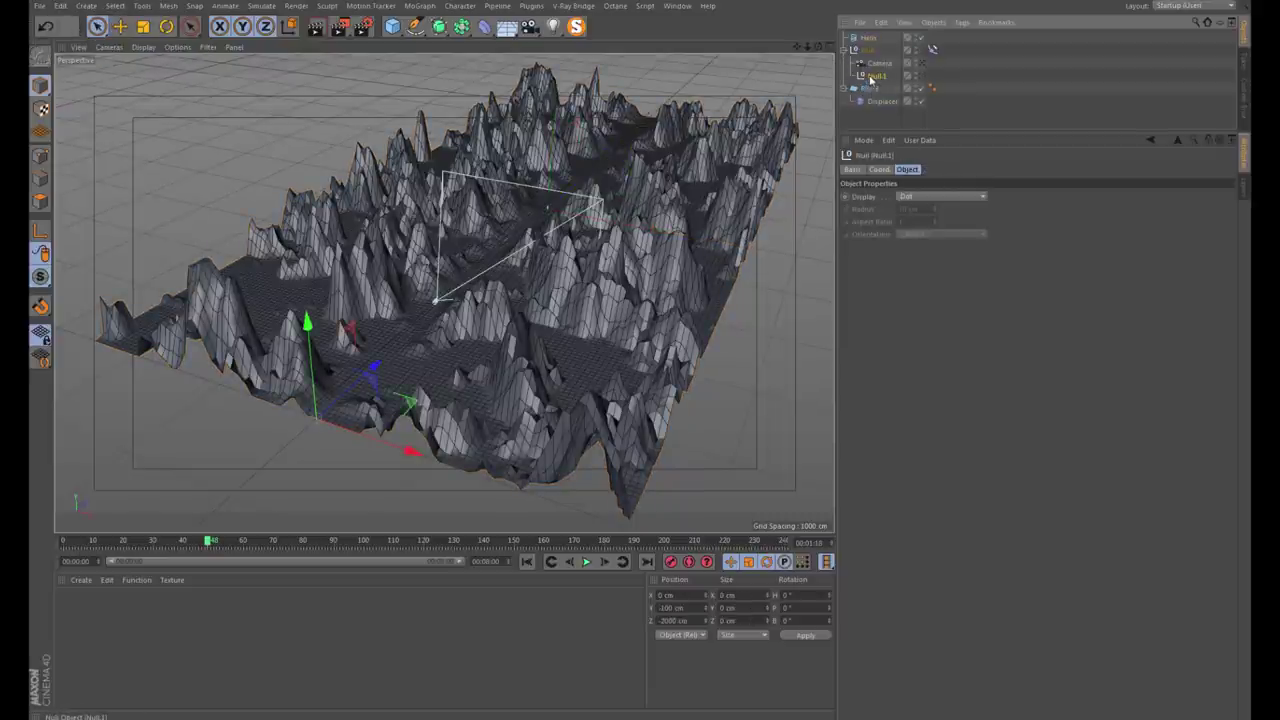
double_click(870, 76)
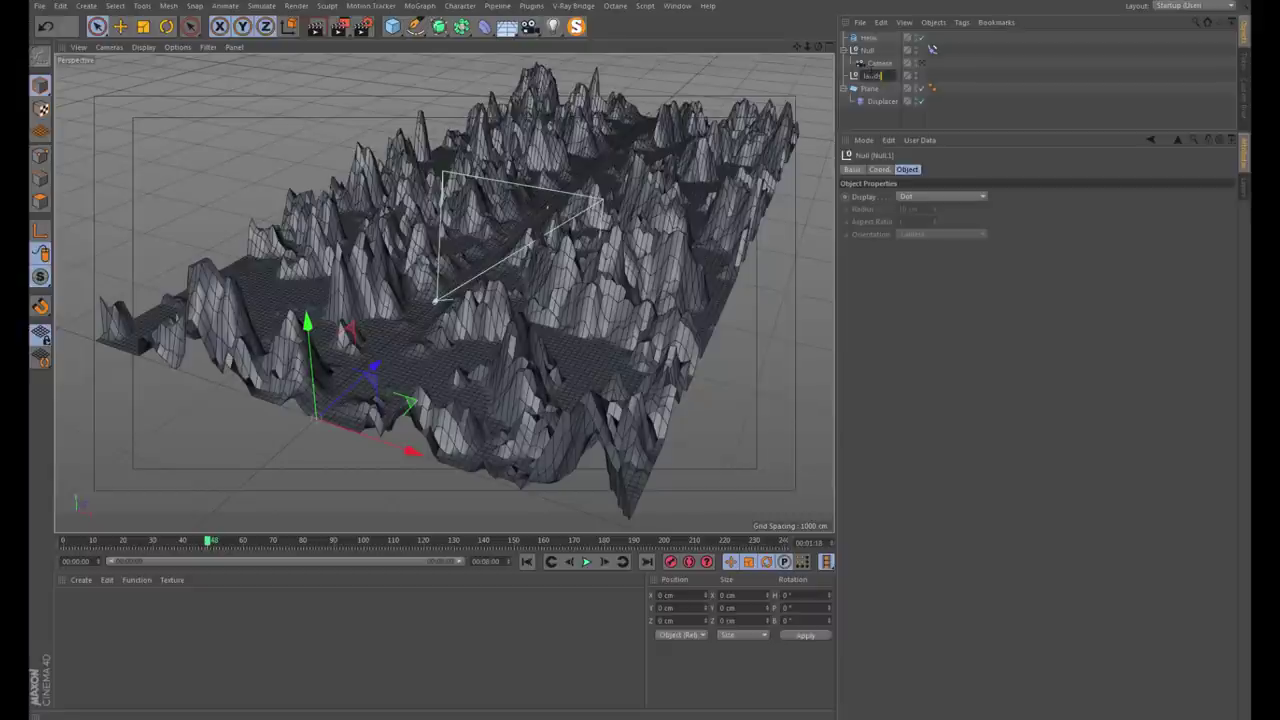
type("e")
key("Return")
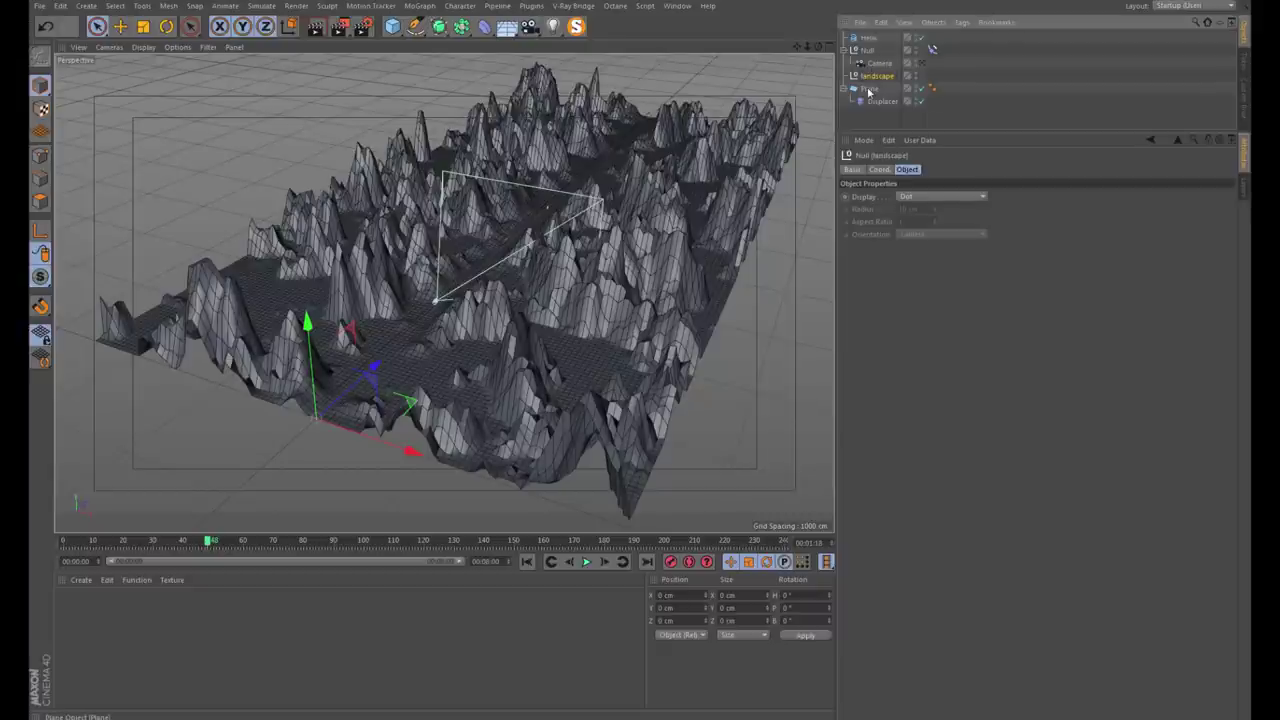
left_click_drag(867, 88, 873, 77)
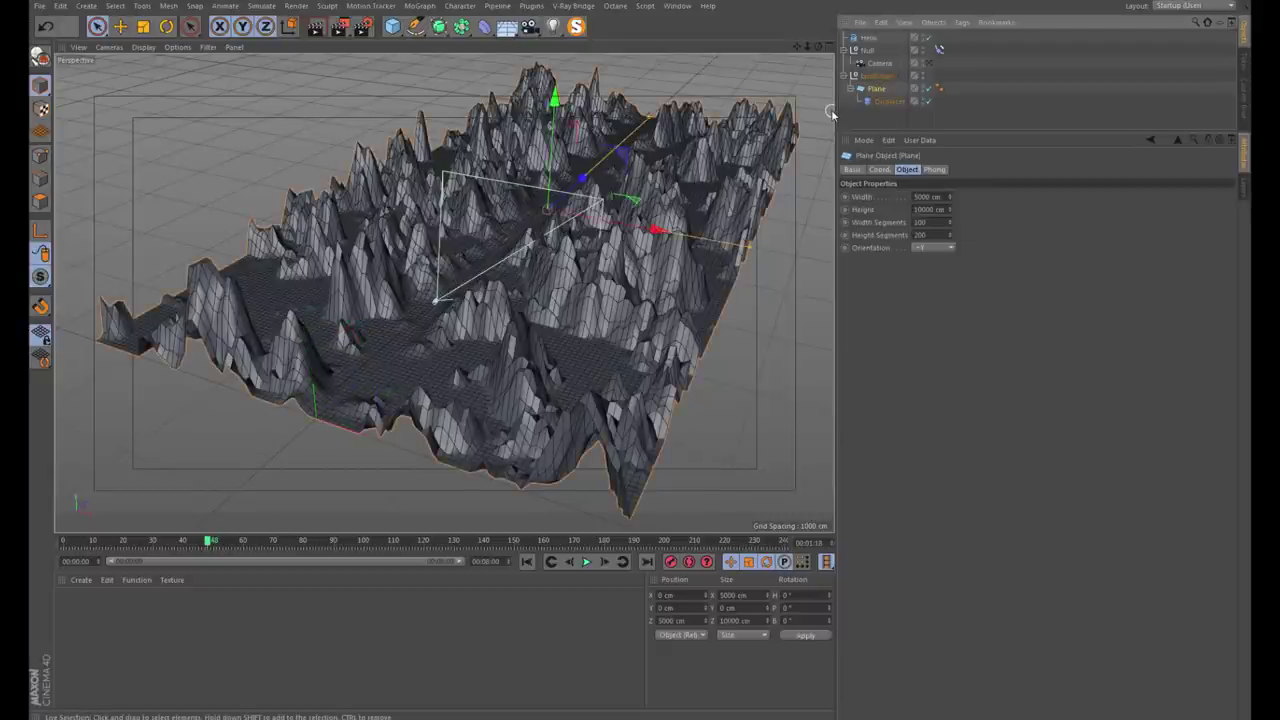
left_click(873, 77)
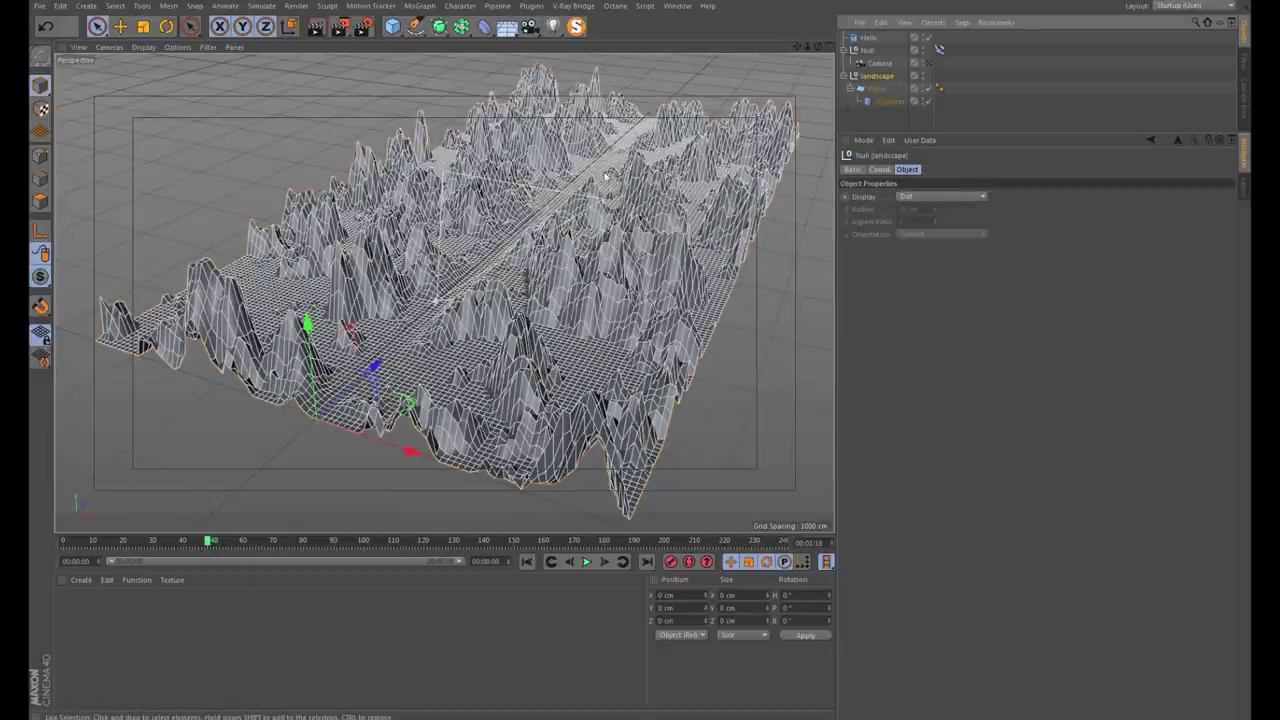
left_click_drag(470, 60, 519, 51, "alt")
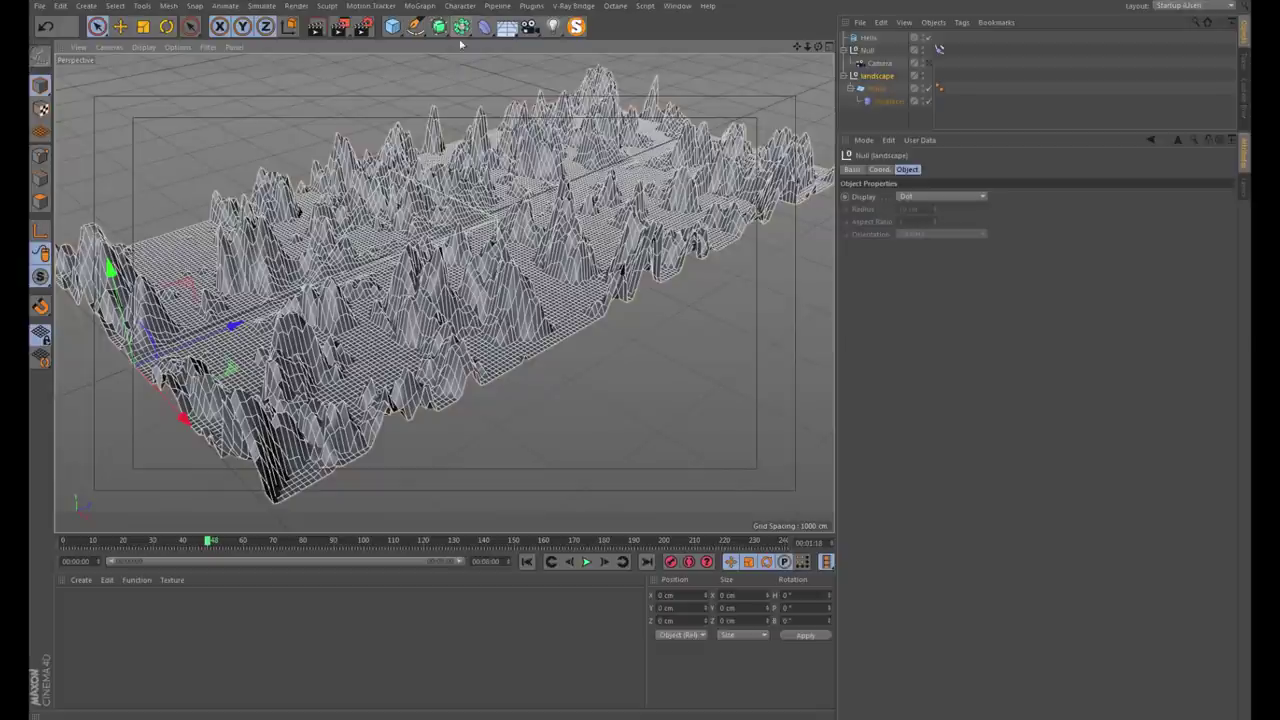
Add an Instance of the landscape null and place it at Z 10000 cm
left_click(461, 28)
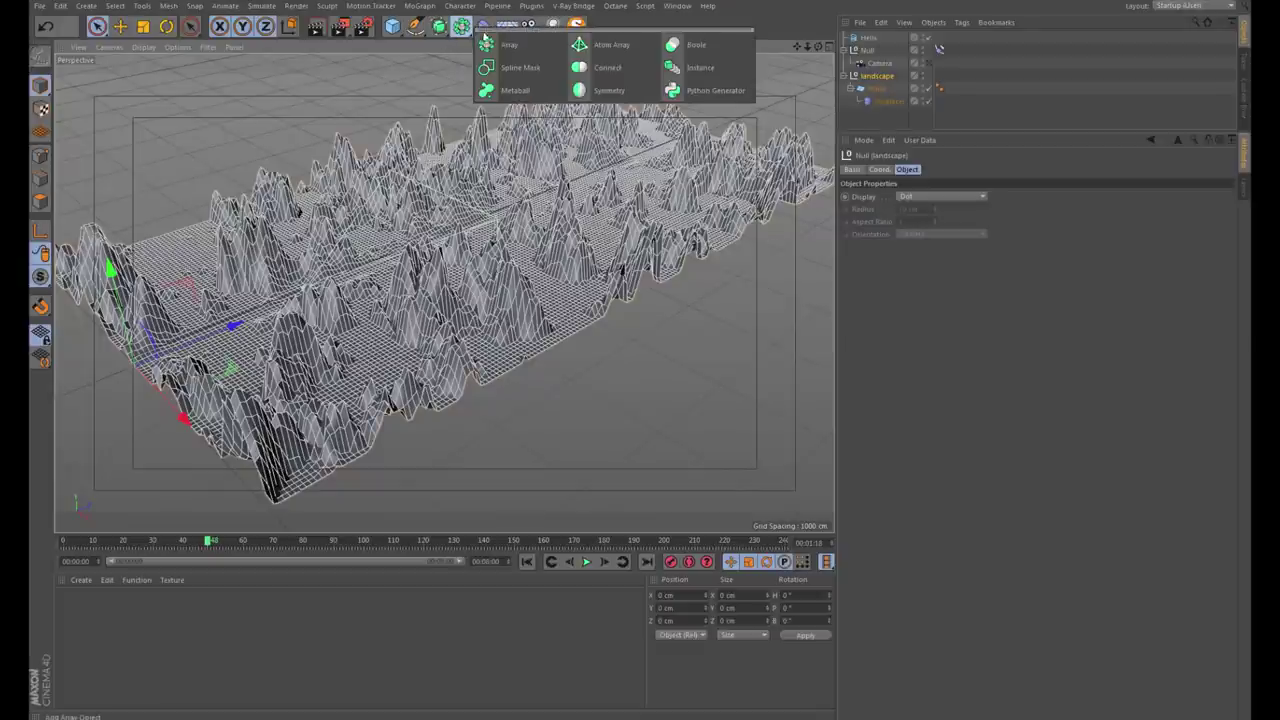
left_click(697, 67)
left_click_drag(495, 172, 520, 190, "alt")
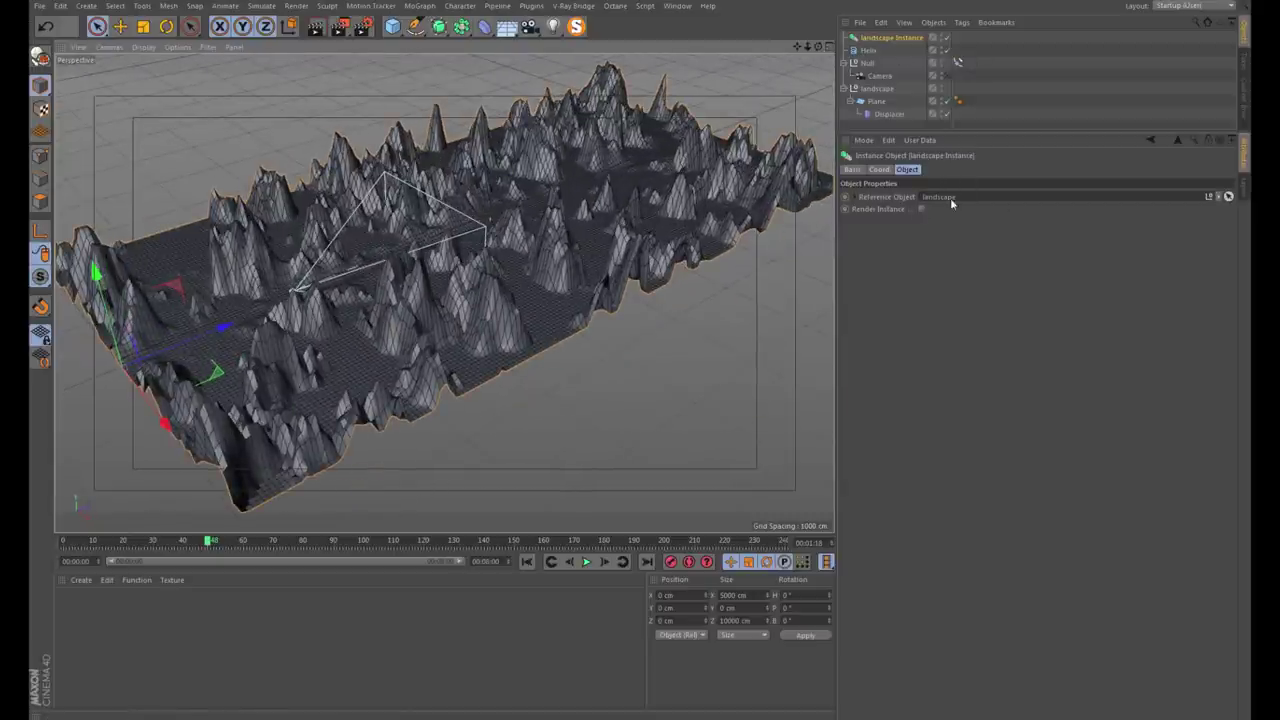
mouse_move(575, 218)
left_mouse_down("alt")
mouse_move(257, 329)
mouse_move(527, 235)
mouse_move(670, 145)
mouse_move(560, 330)
left_mouse_up("alt")
left_click(679, 620)
type("10000")
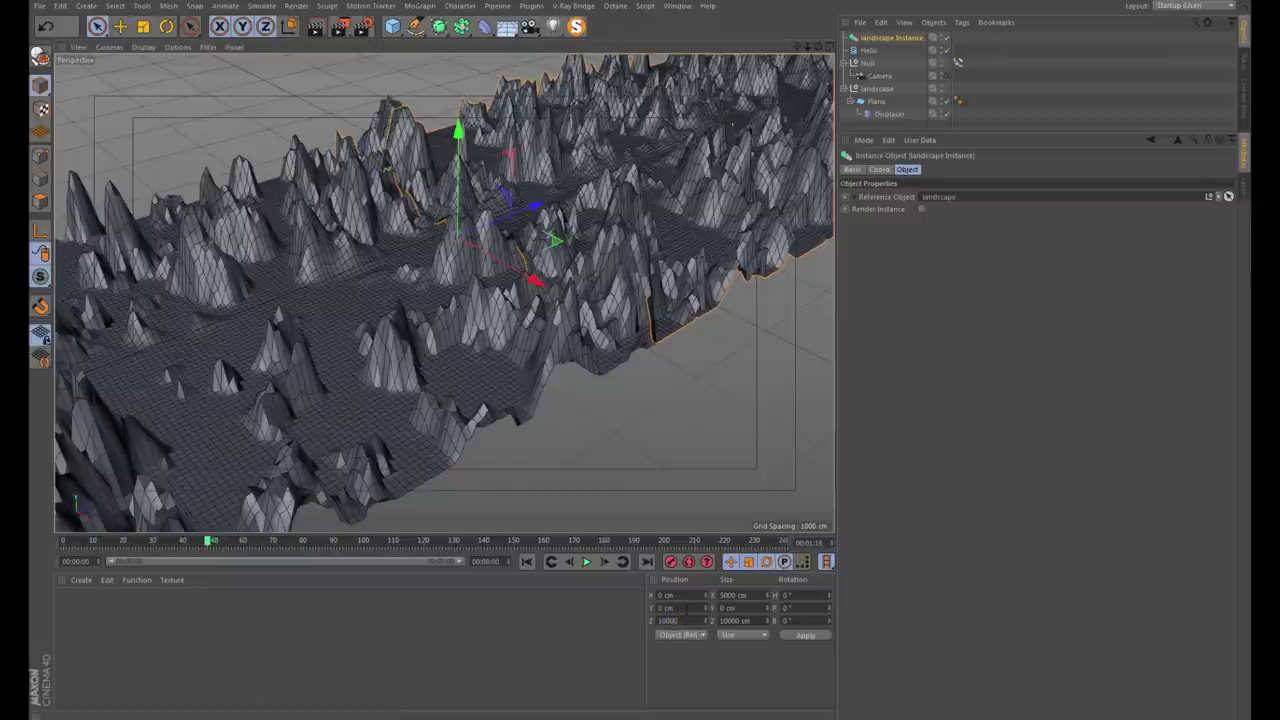
key("Return")
left_click(958, 125)
Duplicate the instance twice, placing the copies at Z 20000 and 30000 cm
mouse_move(611, 171)
left_mouse_down("alt")
mouse_move(651, 137)
mouse_move(526, 194)
mouse_move(460, 203)
mouse_move(491, 171)
mouse_move(509, 177)
mouse_move(510, 262)
mouse_move(367, 288)
mouse_move(500, 207)
left_mouse_up("alt")
left_click(322, 267)
key("h")
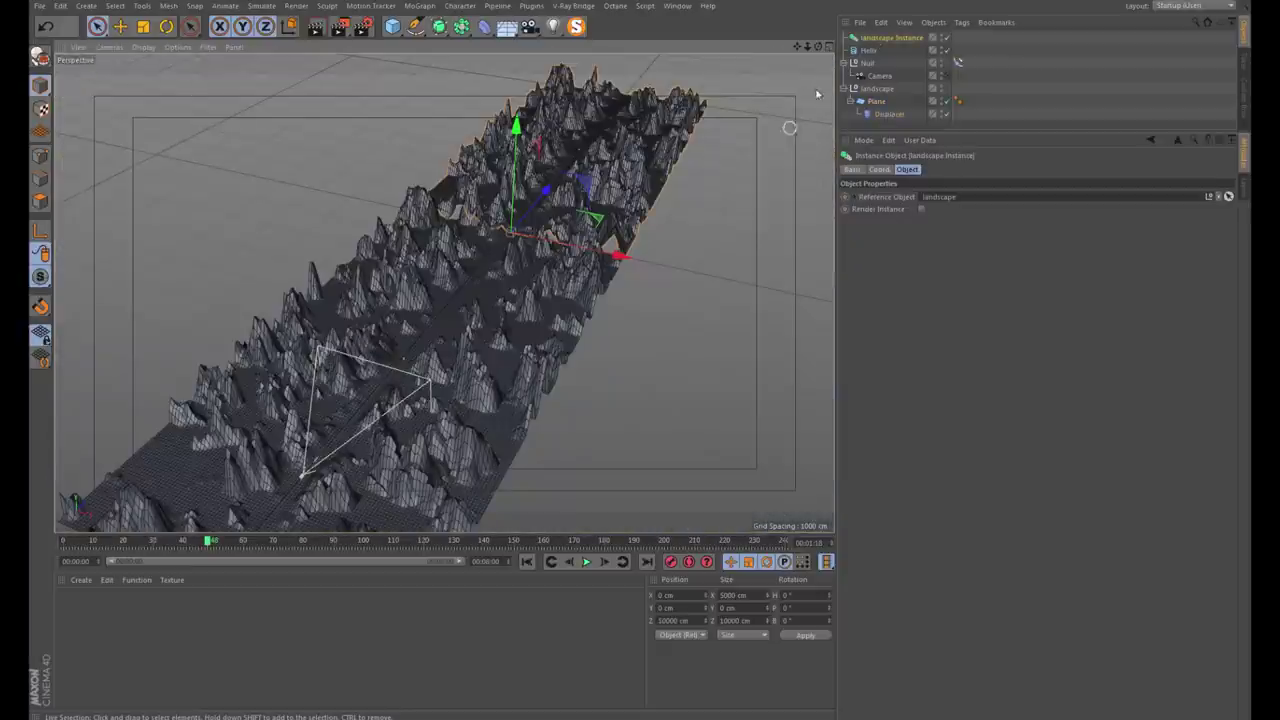
left_click_drag(882, 44, 880, 50, "ctrl")
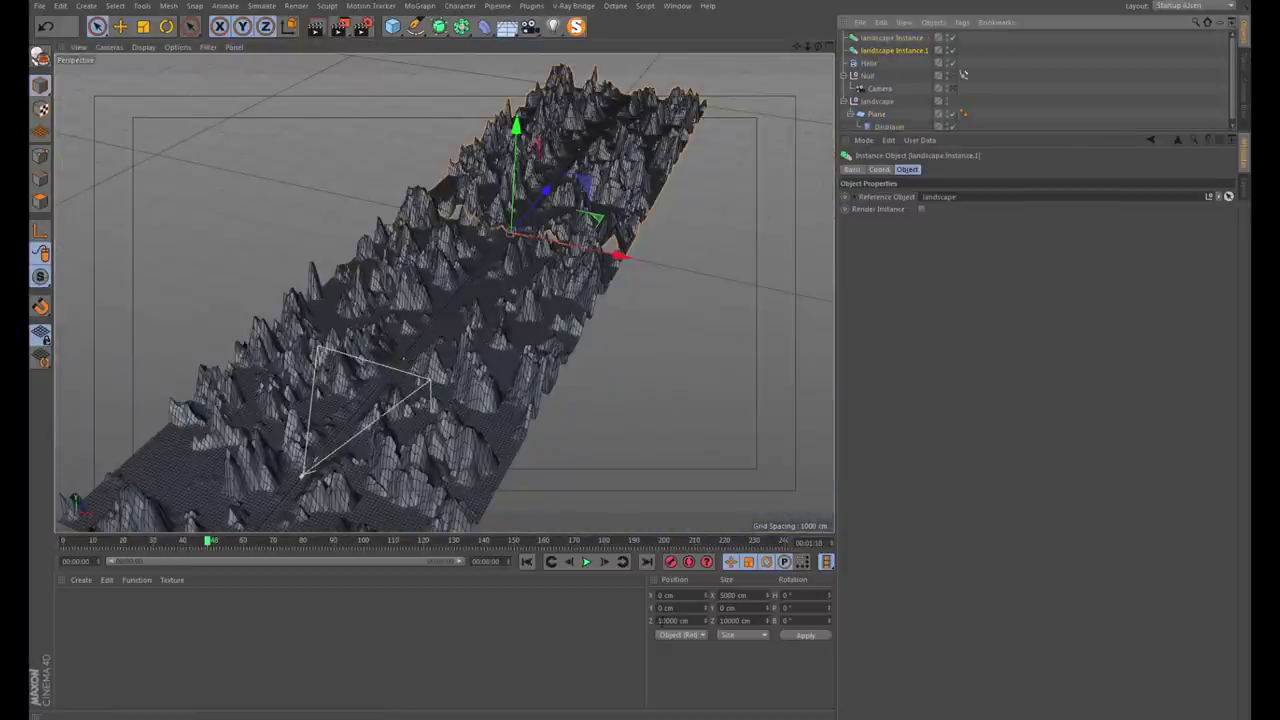
left_click(665, 620)
type("20000")
key("Return")
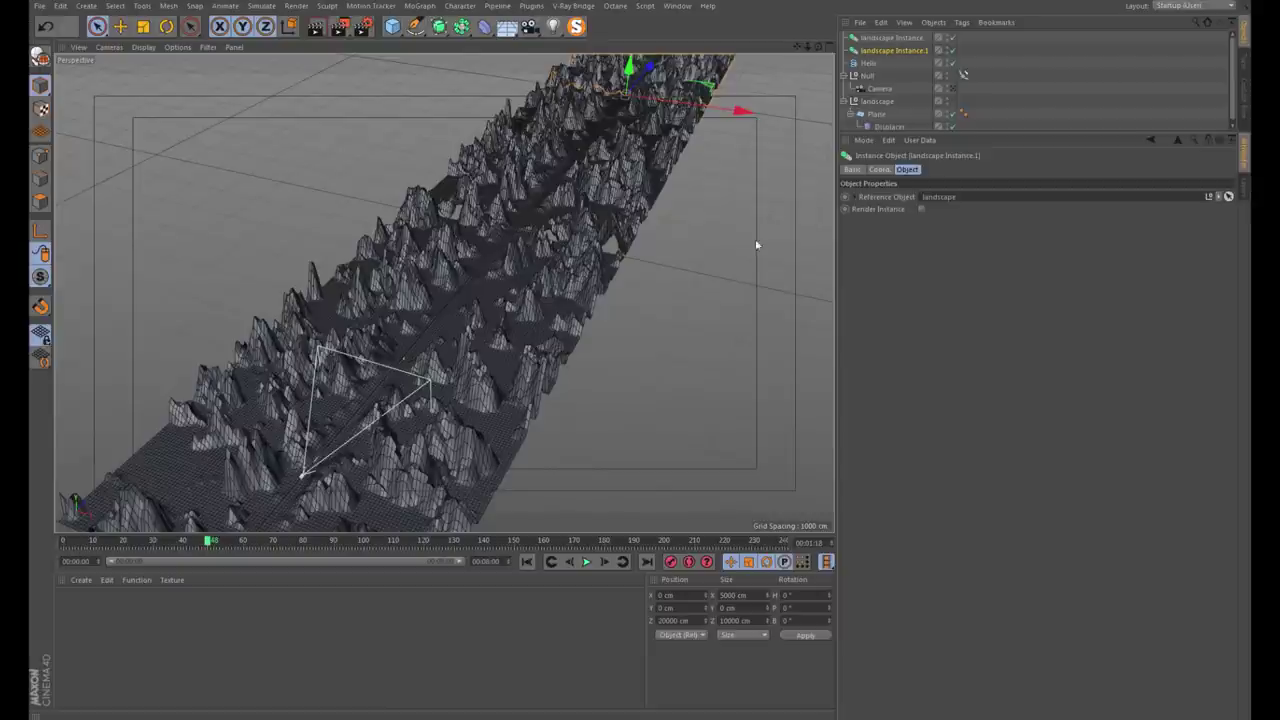
left_click_drag(894, 51, 878, 68, "ctrl")
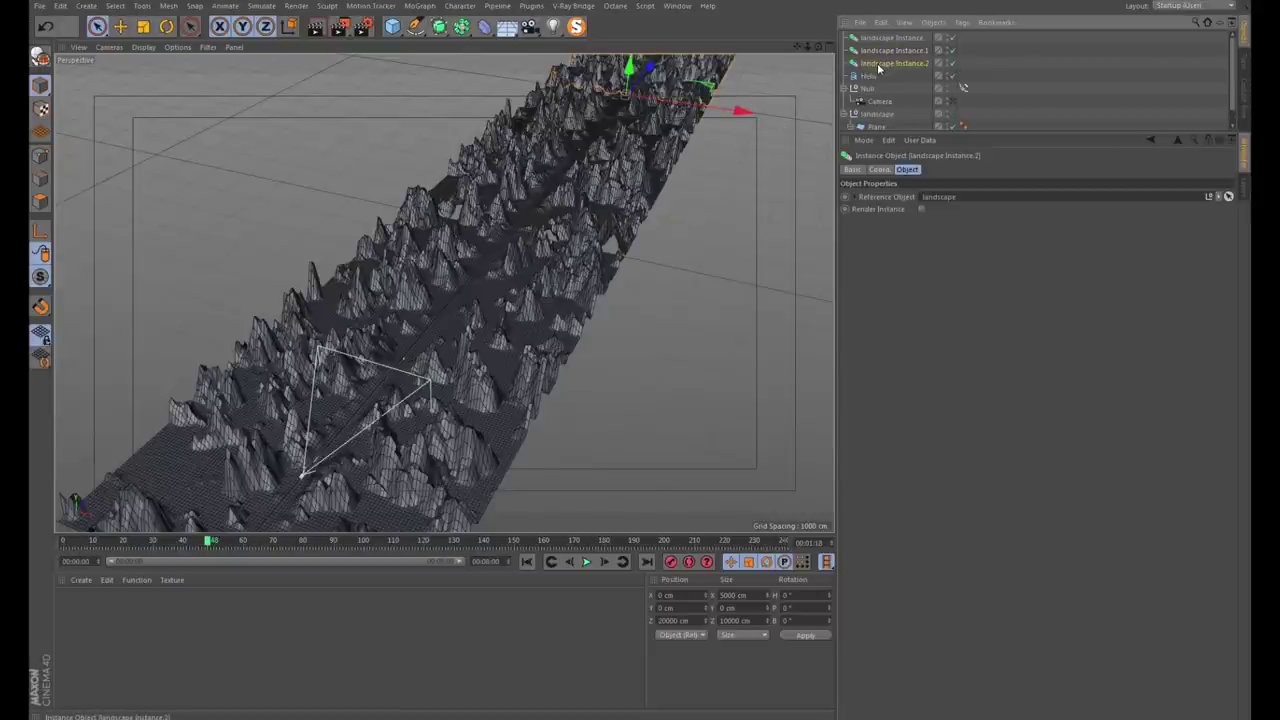
left_click(662, 620)
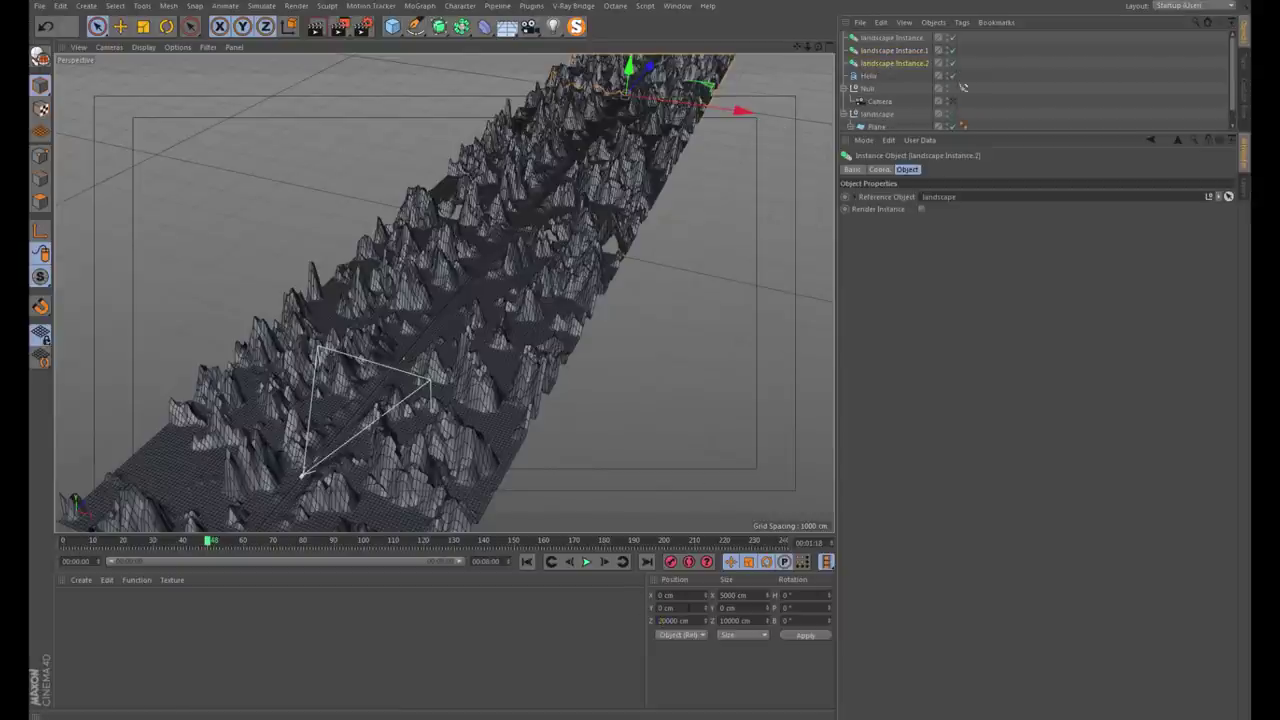
type("30000")
key("Return")
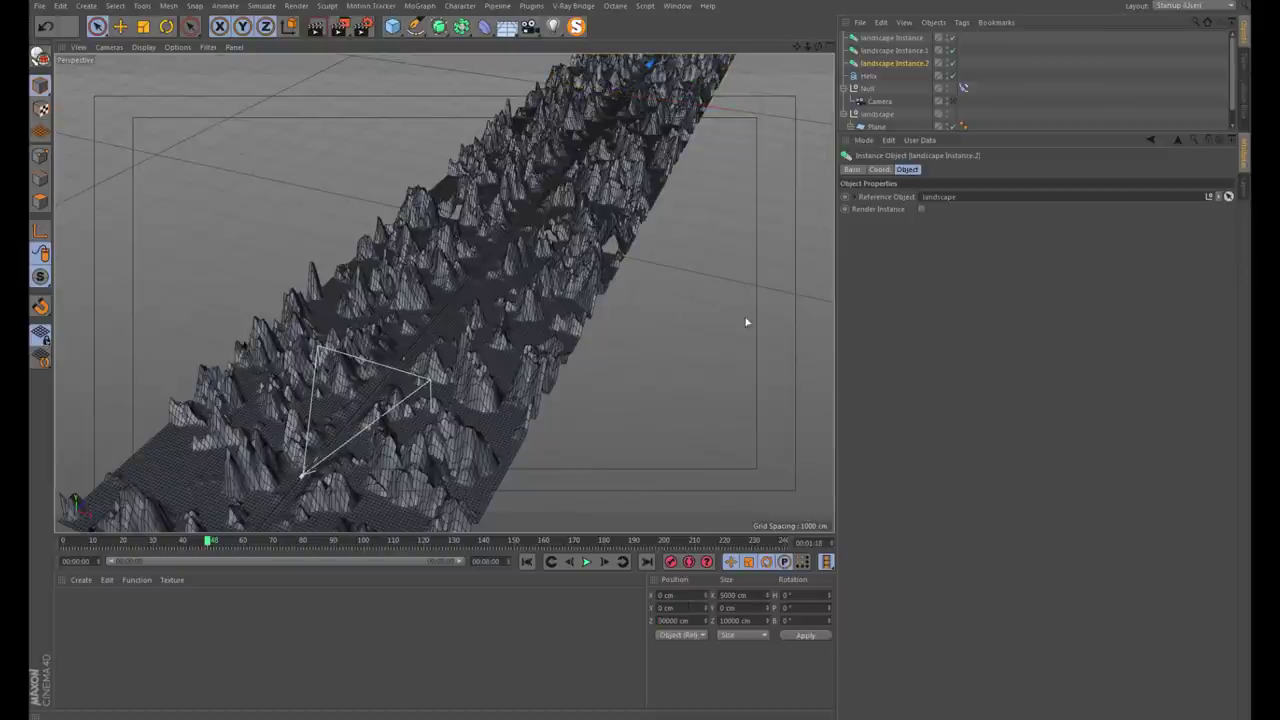
left_click(1013, 44)
Orbit around the extended three-instance landscape strip to inspect it
scroll(467, 337, "down", 5)
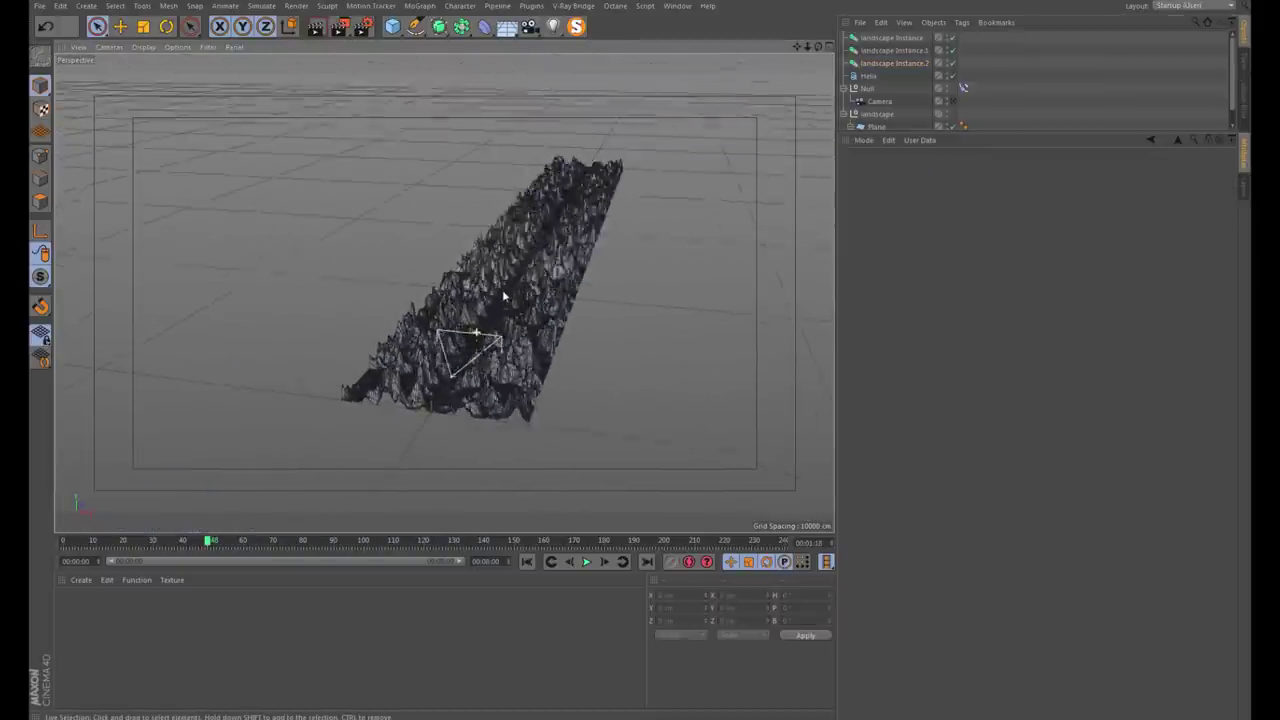
left_click_drag(467, 337, 609, 316, "alt")
scroll(609, 316, "up", 2)
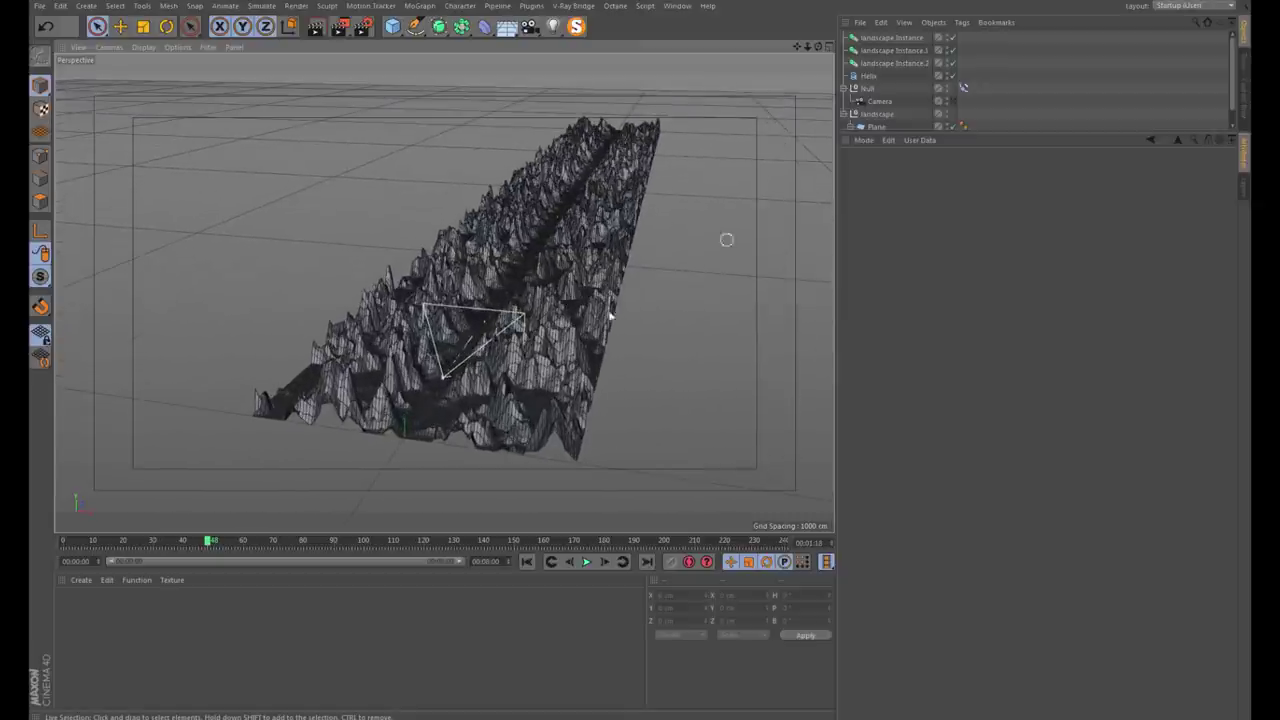
mouse_move(501, 353)
left_mouse_down("alt")
mouse_move(424, 386)
mouse_move(438, 346)
mouse_move(428, 338)
left_mouse_up("alt")
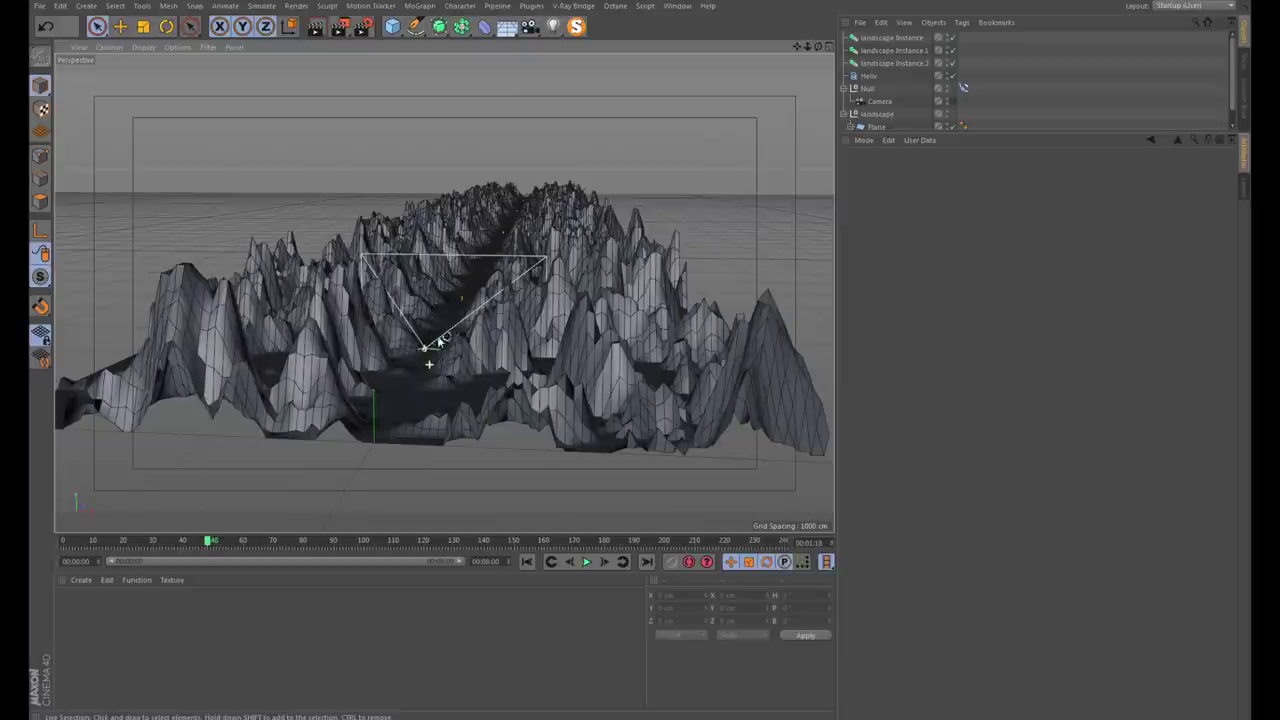
left_click(890, 37)
left_click(893, 63, "shift")
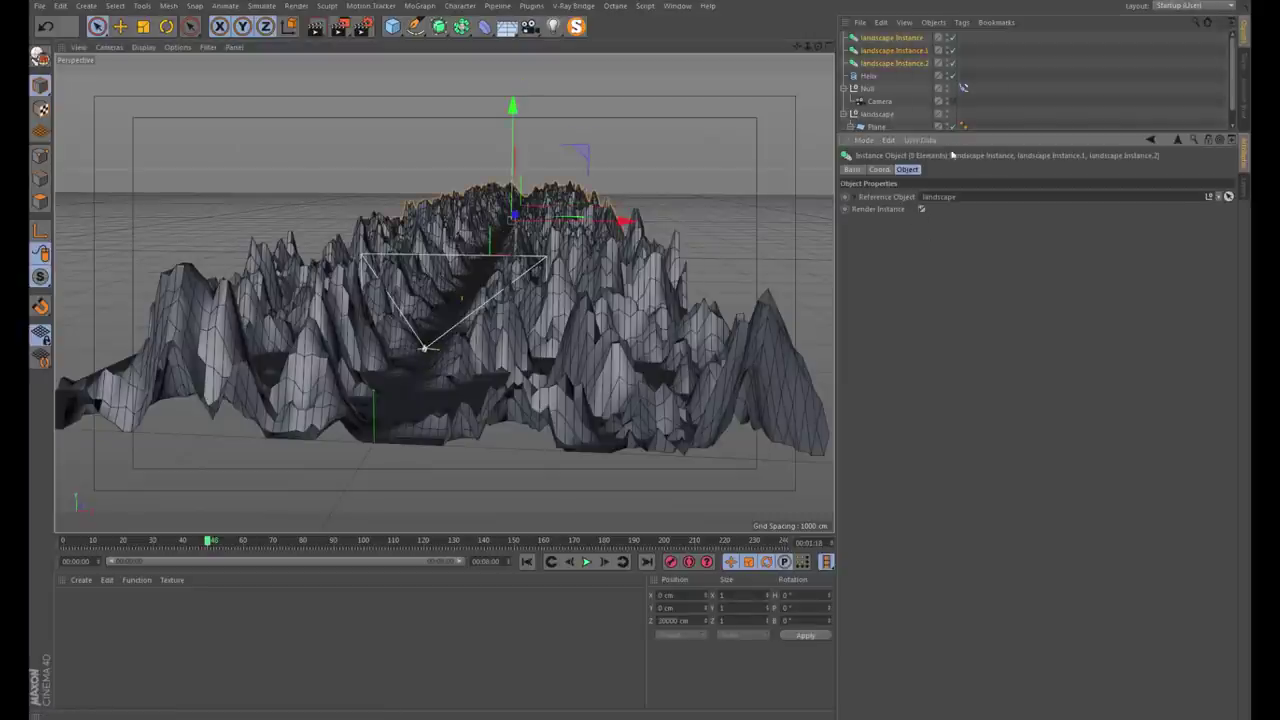
left_click(457, 298)
mouse_move(457, 298)
left_mouse_down("alt")
mouse_move(482, 337)
mouse_move(471, 337)
mouse_move(480, 331)
left_mouse_up("alt")
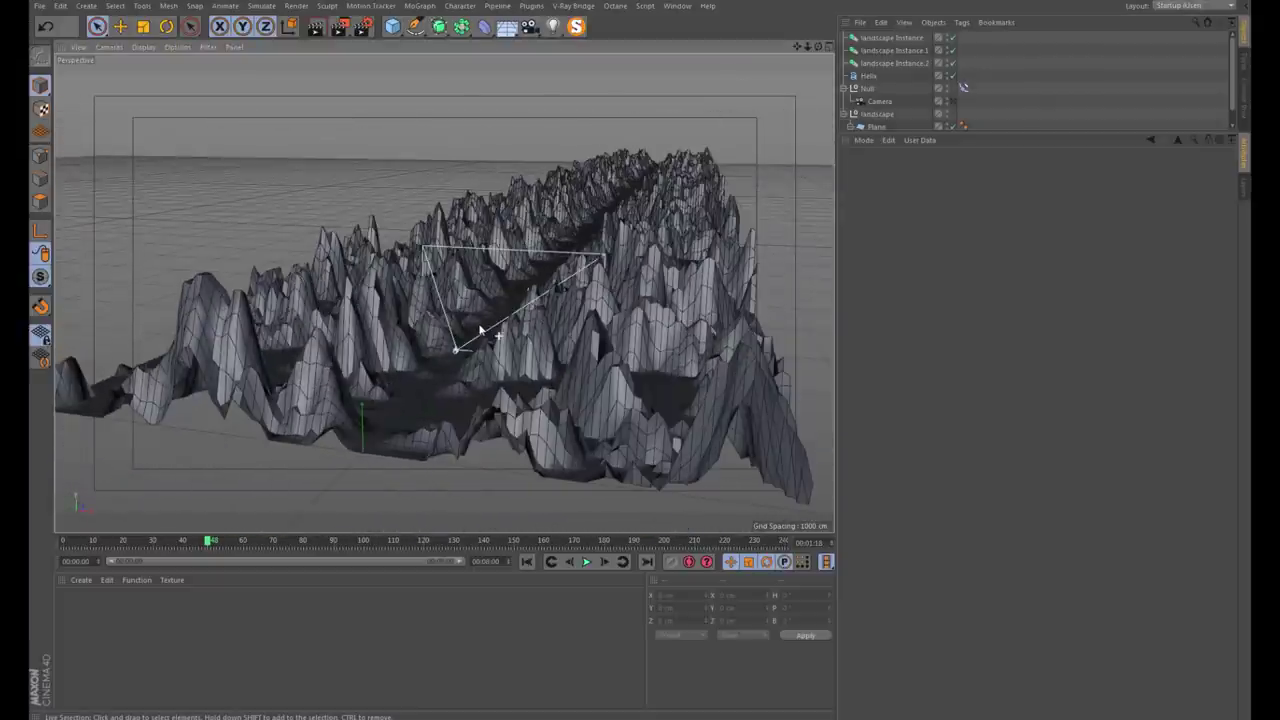
left_click(955, 100)
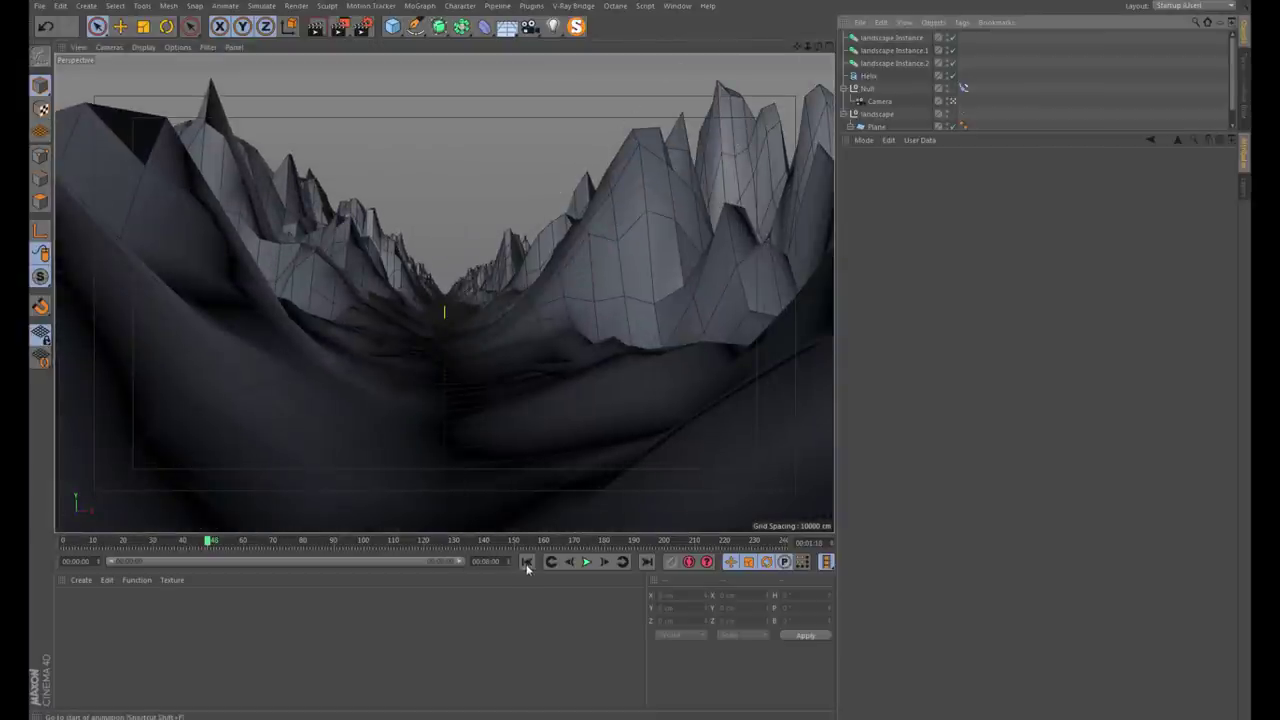
left_click(527, 562)
left_click(587, 562)
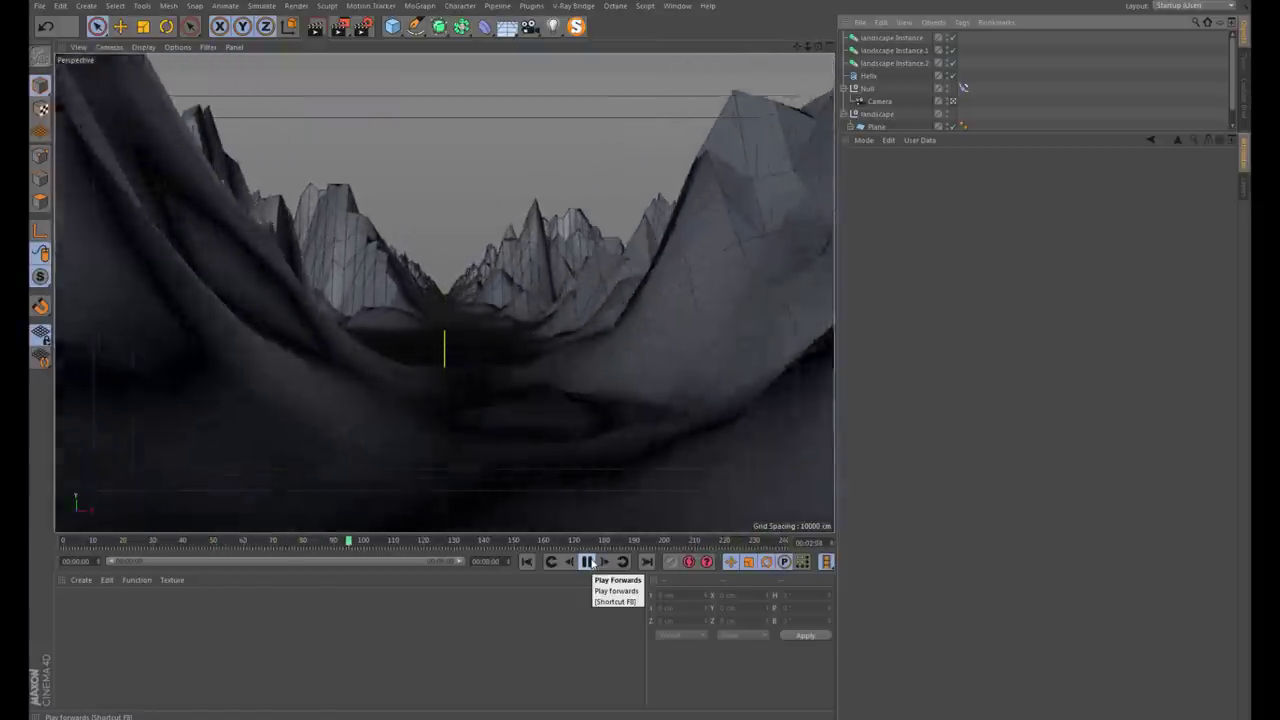
left_click(588, 562)
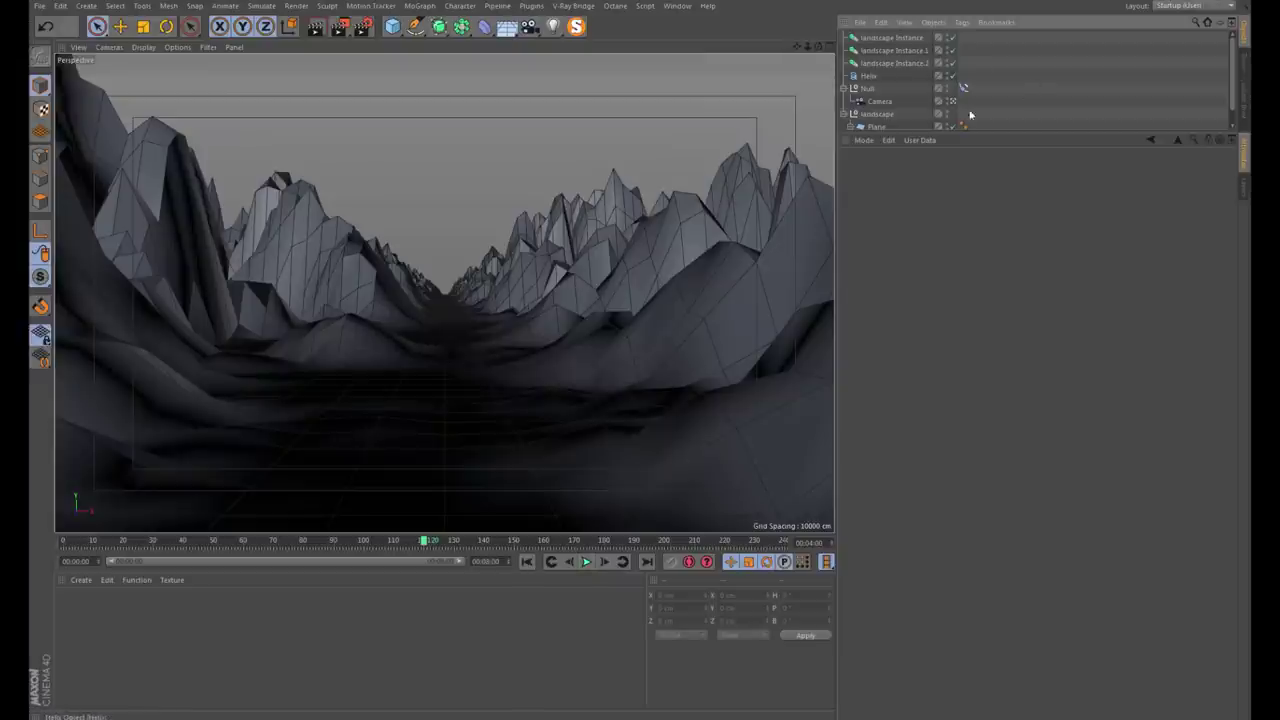
left_click(953, 103)
mouse_move(523, 266)
left_mouse_down("alt")
mouse_move(466, 337)
mouse_move(585, 281)
mouse_move(540, 397)
left_mouse_up("alt")
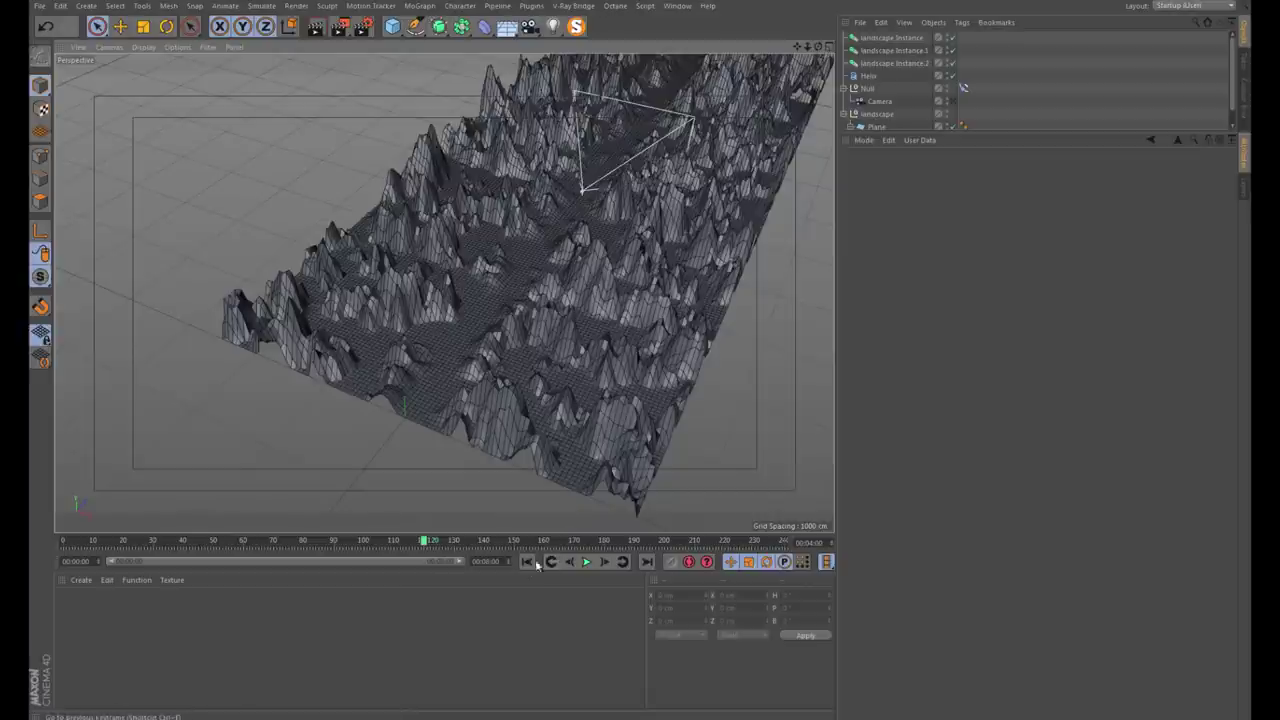
key("shift+f")
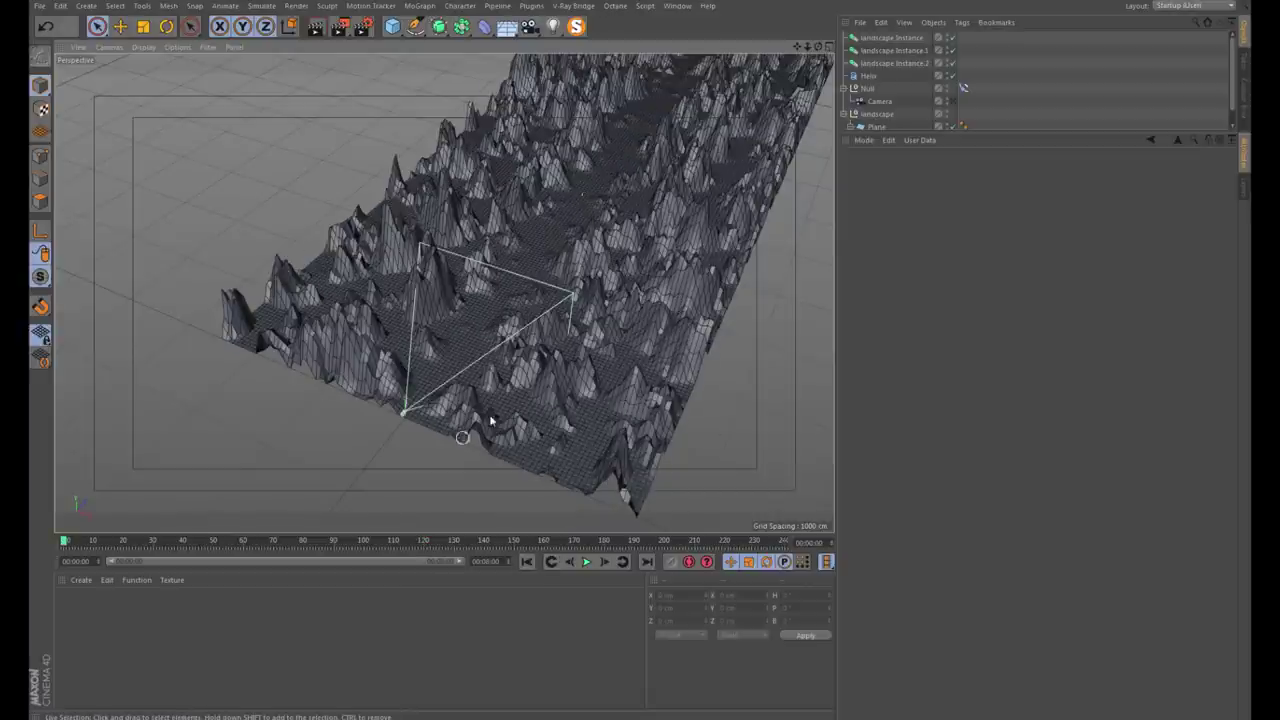
left_click_drag(462, 434, 524, 448, "alt")
left_click(533, 455)
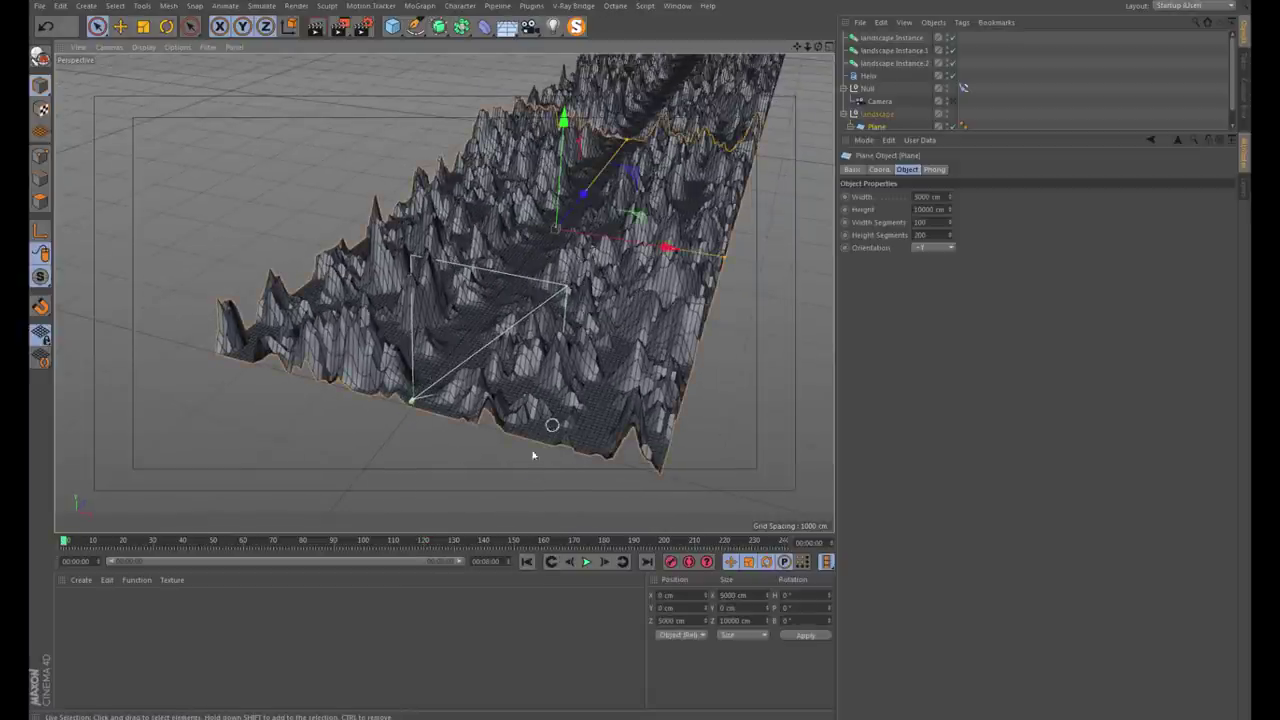
left_click_drag(613, 351, 565, 301, "alt")
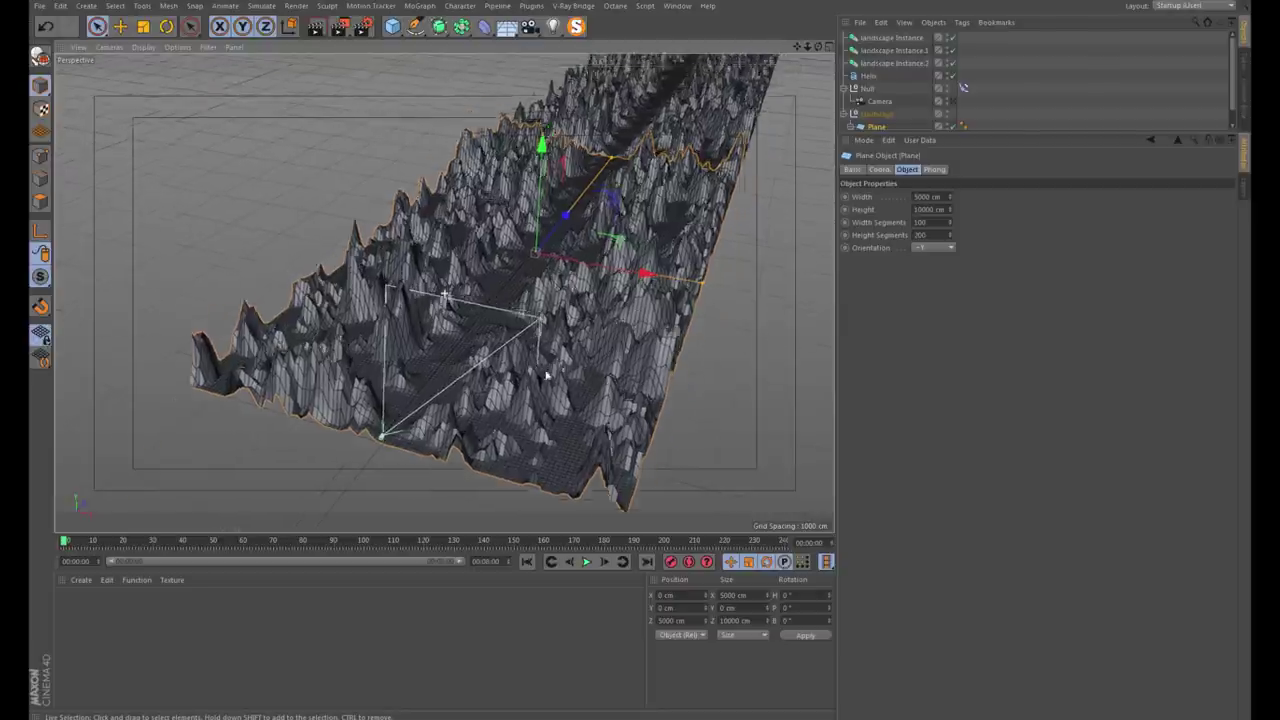
mouse_move(566, 257)
left_mouse_down("alt")
mouse_move(723, 530)
mouse_move(784, 541)
left_mouse_up("alt")
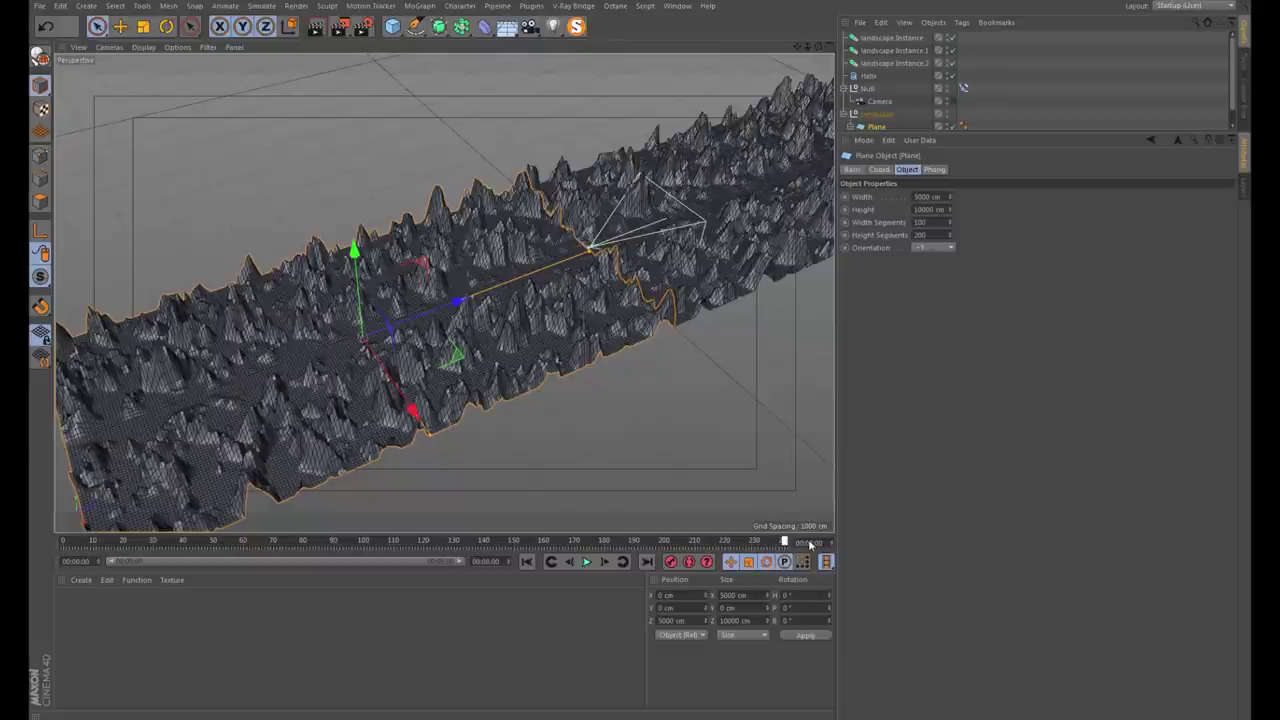
left_click(475, 323)
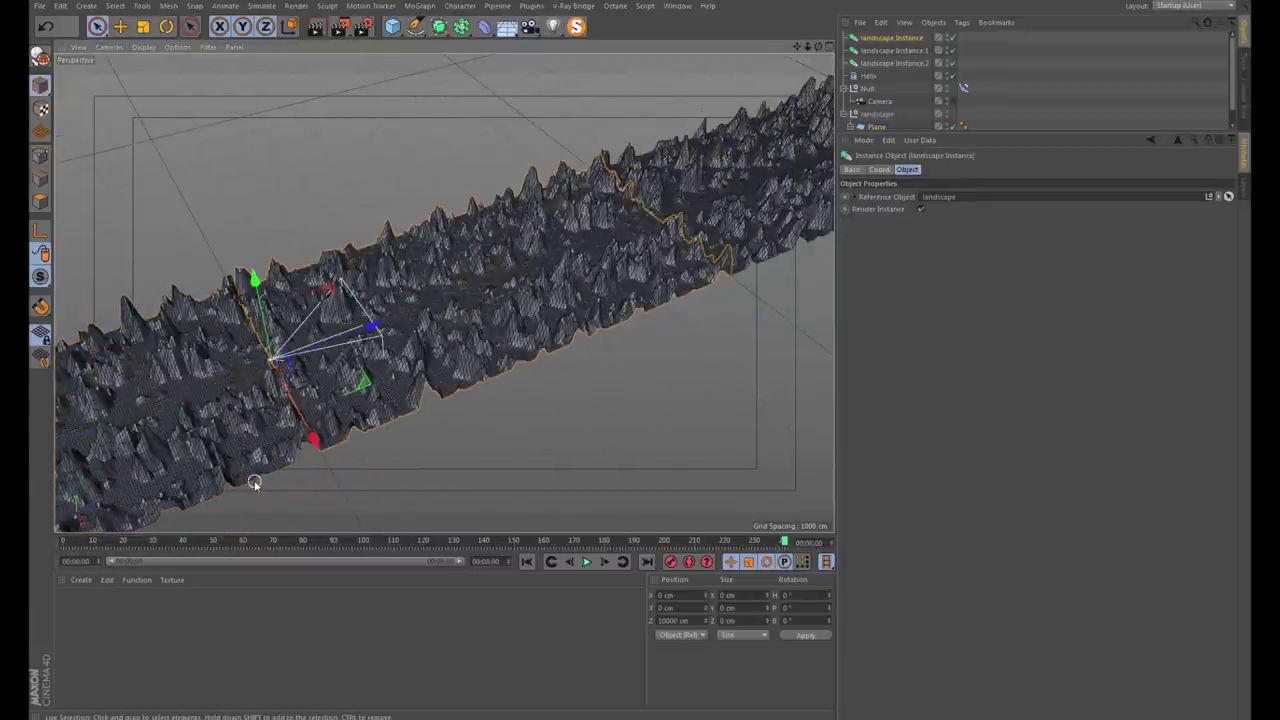
mouse_move(254, 482)
left_mouse_down("alt")
mouse_move(480, 345)
mouse_move(386, 371)
mouse_move(335, 447)
left_mouse_up("alt")
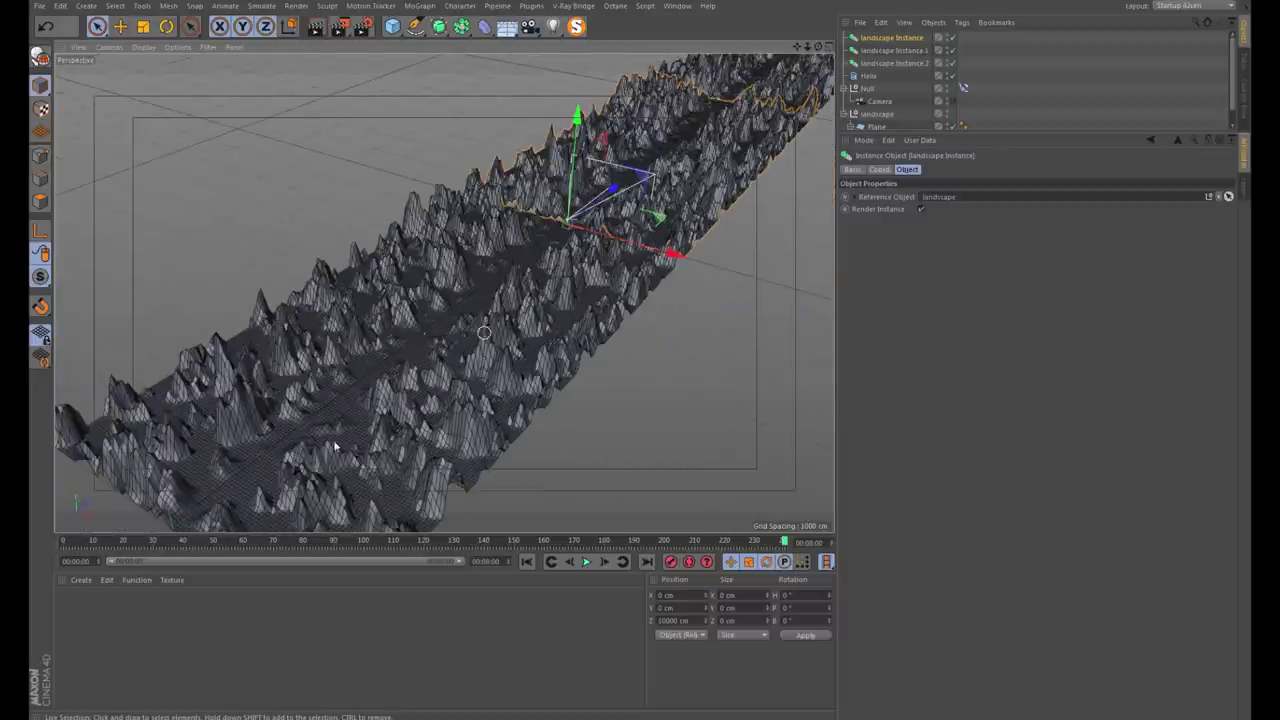
left_click(587, 562)
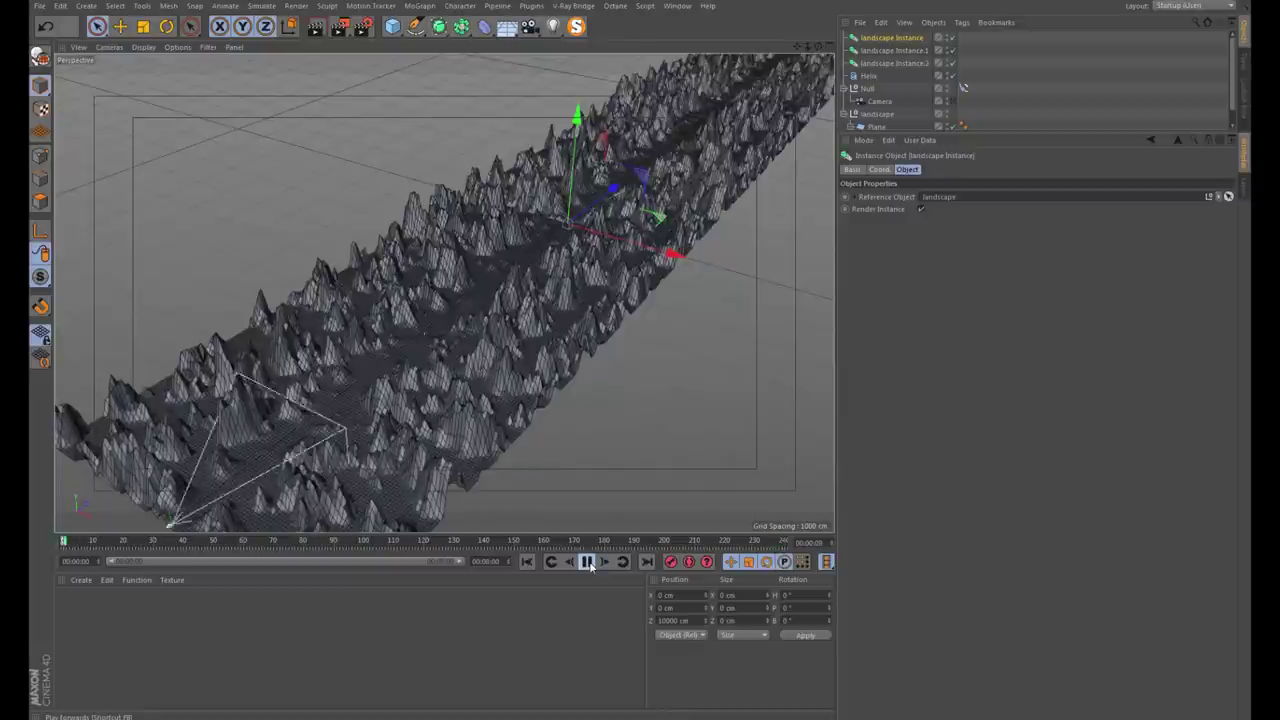
left_click(950, 101)
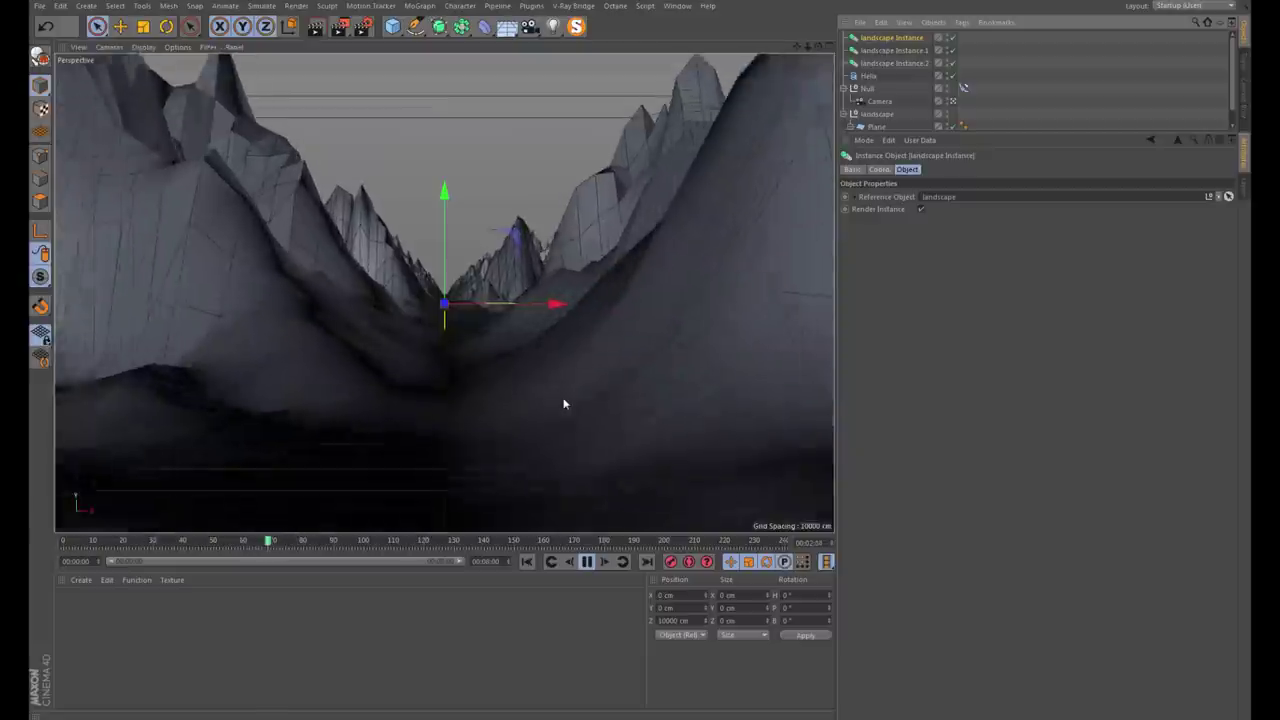
left_click(972, 82)
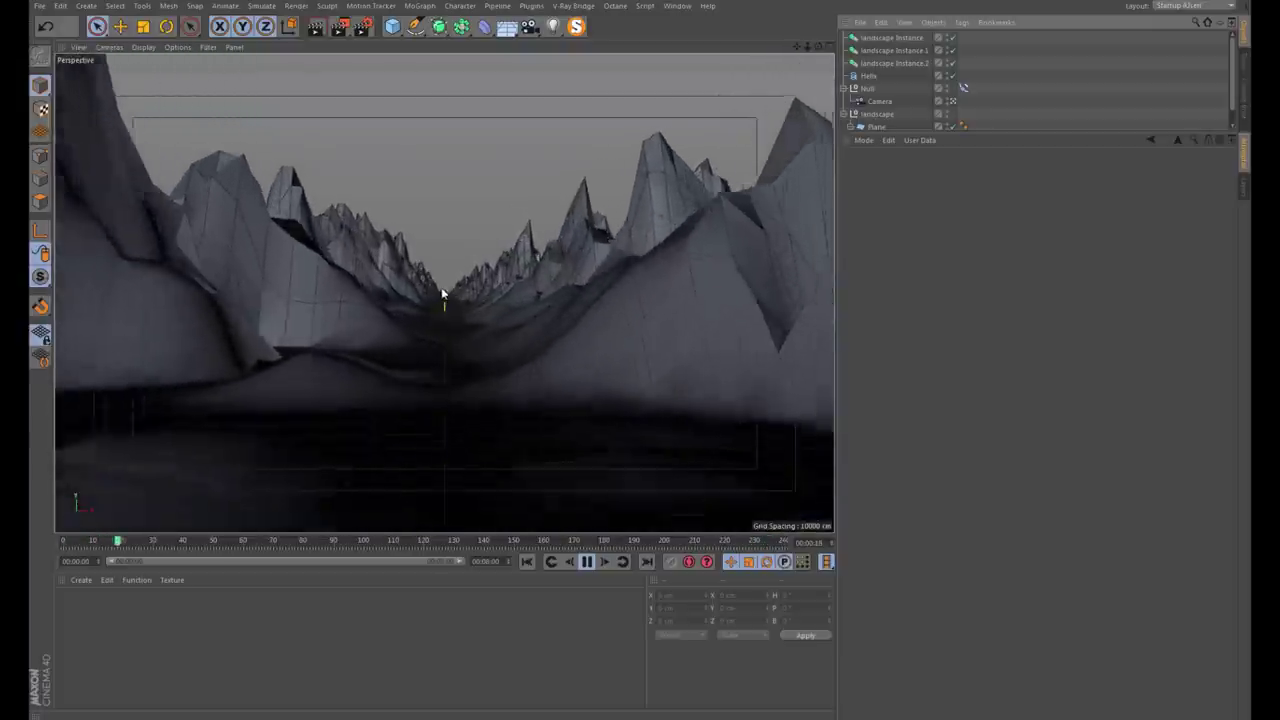
left_click(665, 541)
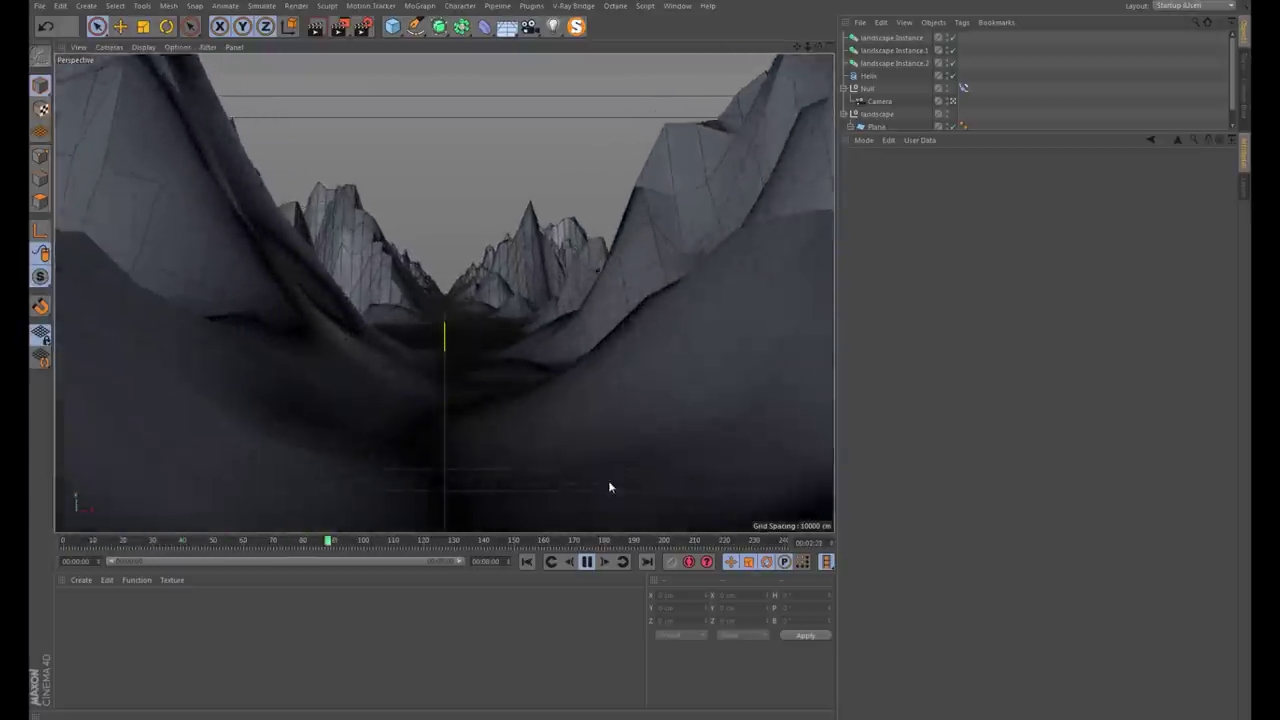
left_click(587, 561)
Rewind to frame 0 and scrub the timeline to the end to check the camera path
left_click(530, 563)
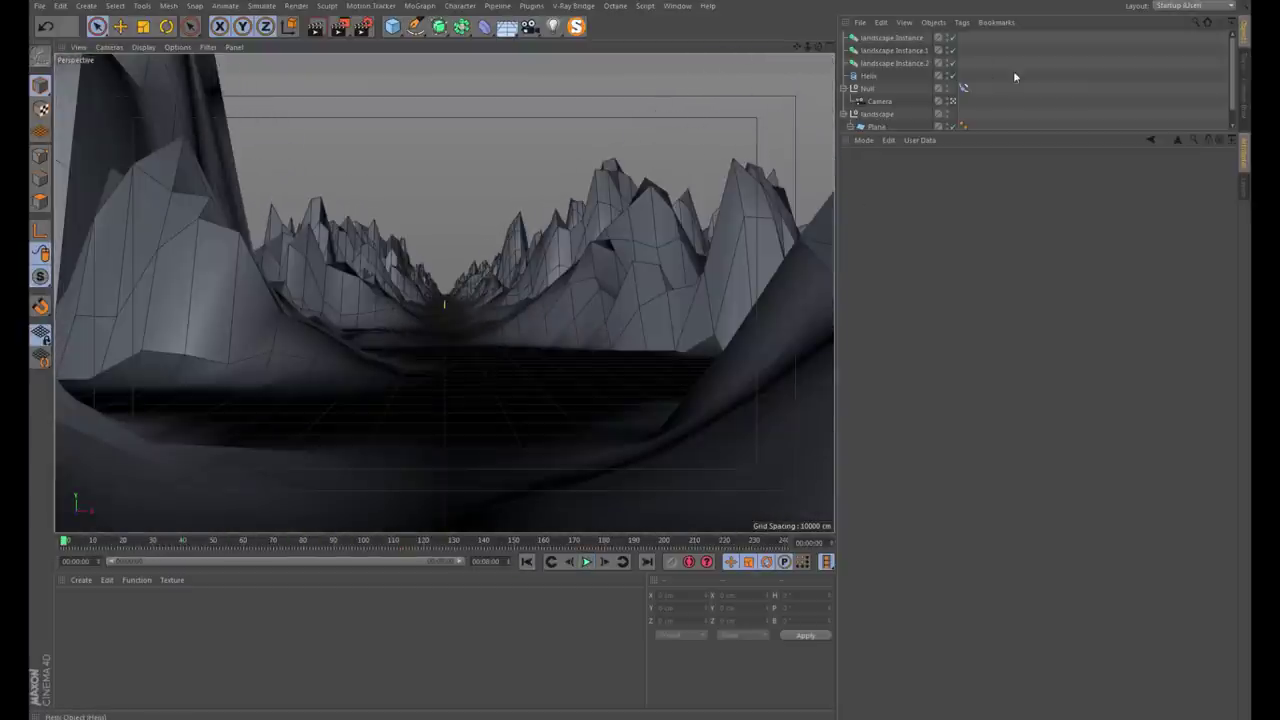
left_click(952, 101)
scroll(502, 268, "down", 3)
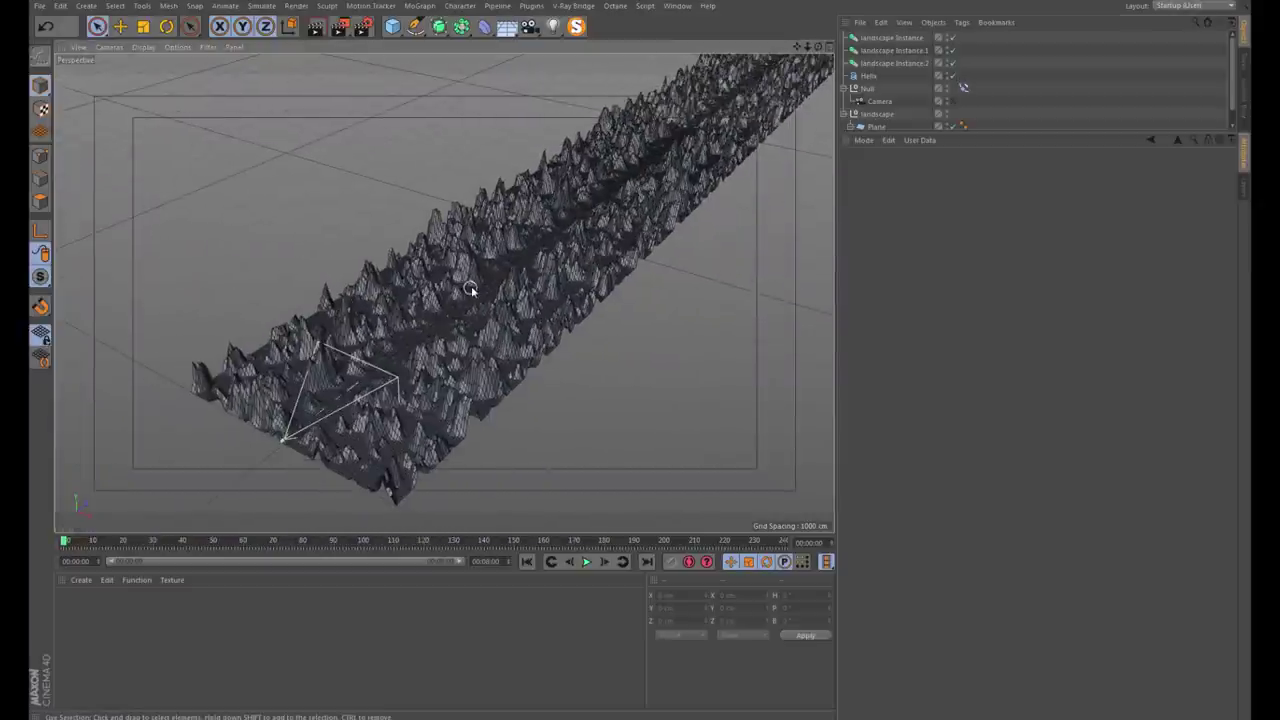
scroll(466, 318, "down", 1)
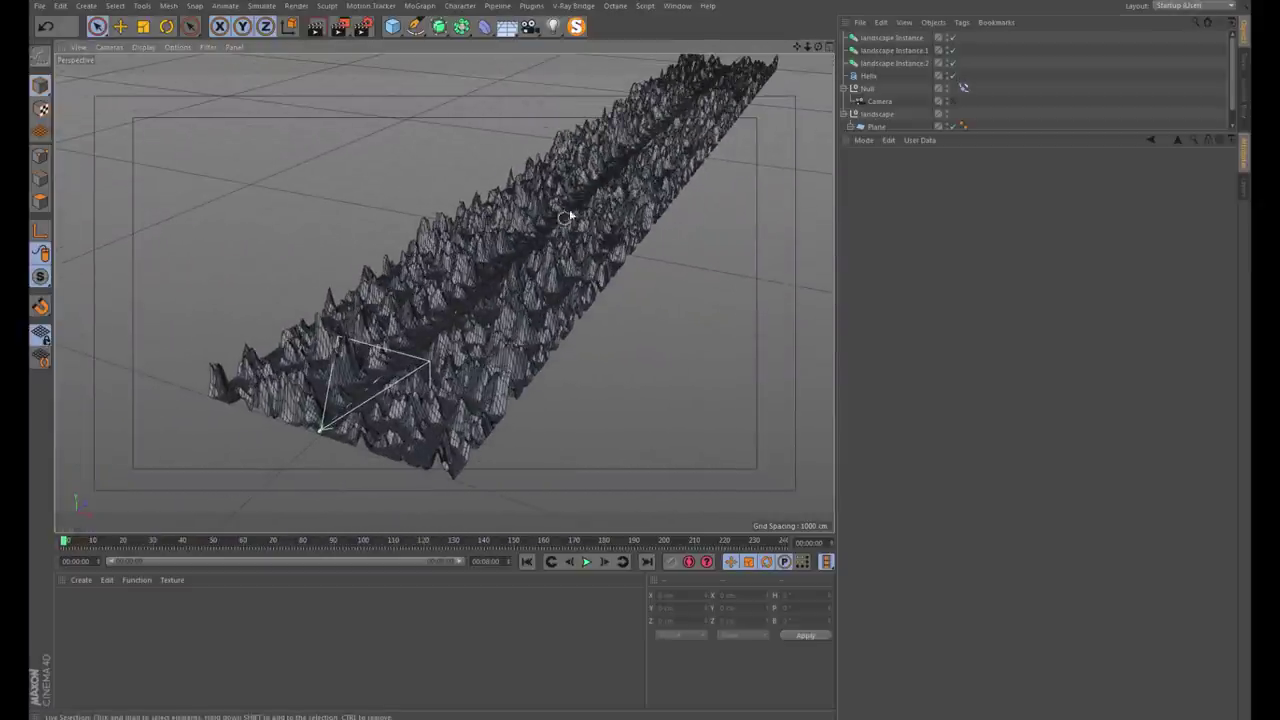
left_click_drag(336, 545, 825, 541)
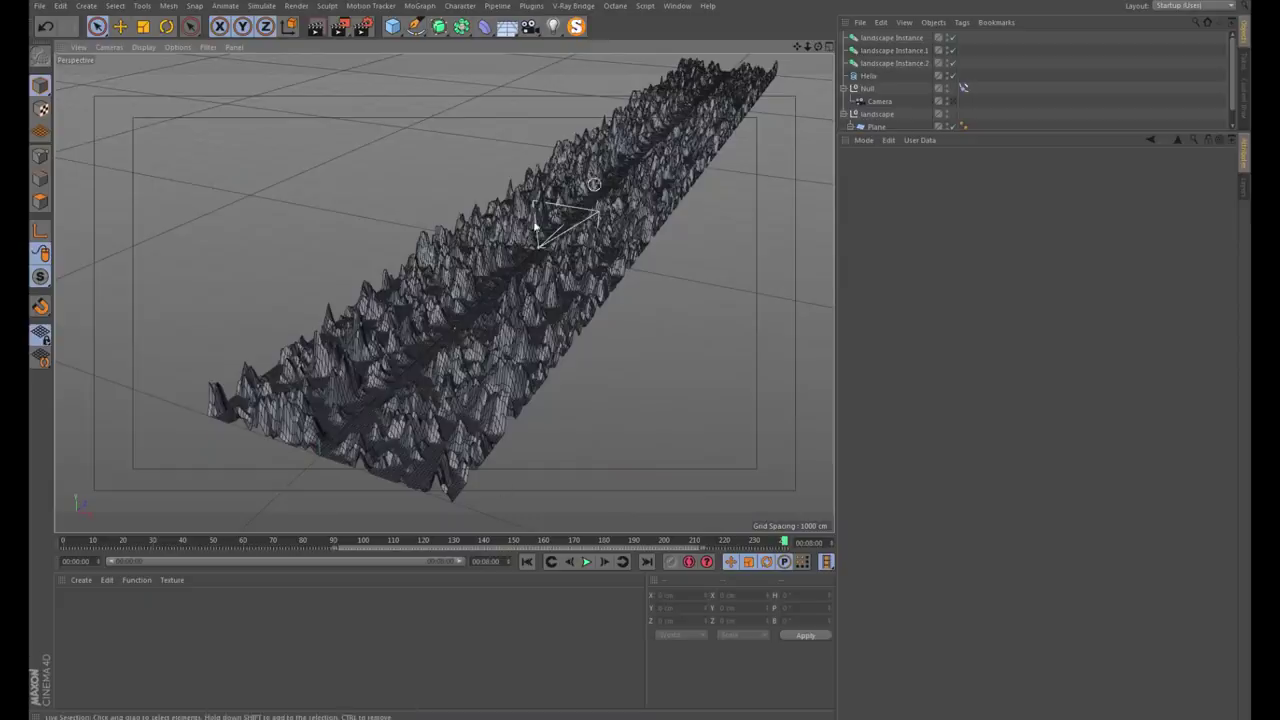
Orbit and zoom to a low view inside the terrain, and enlarge the Object Manager to show the Displacer
left_click_drag(718, 94, 572, 273, "alt")
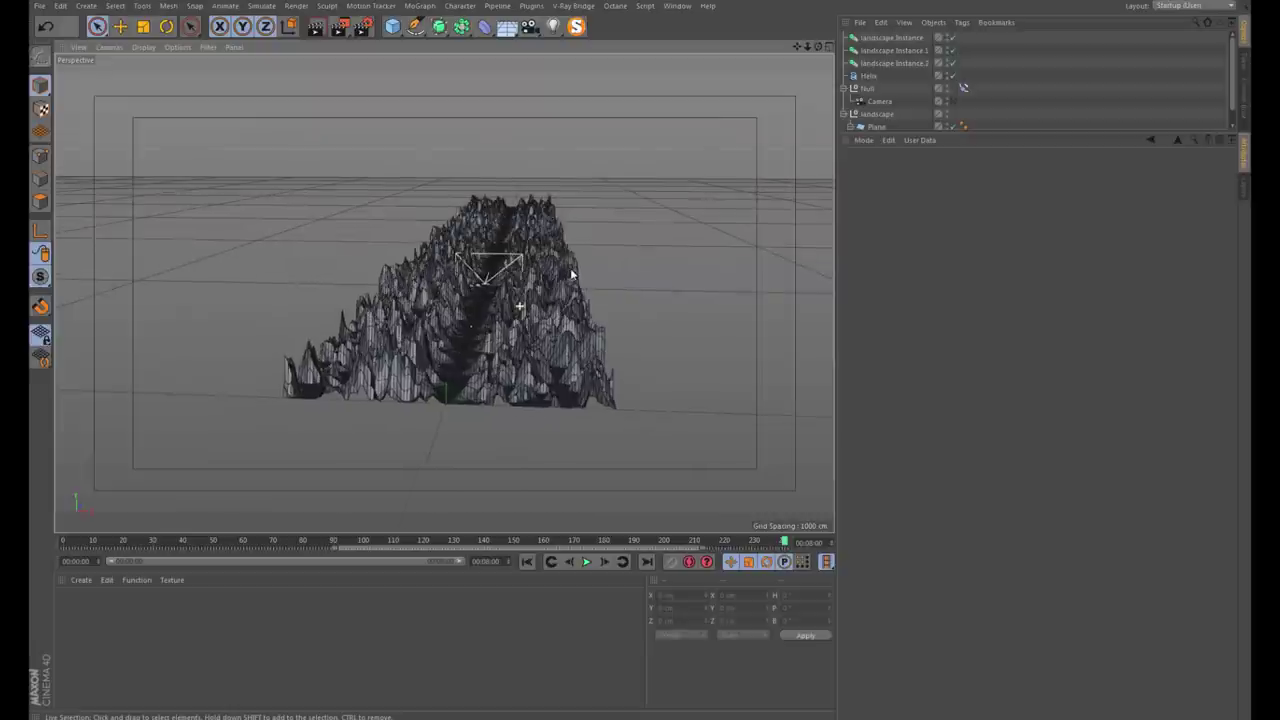
scroll(464, 281, "up", 2)
scroll(470, 290, "up", 2)
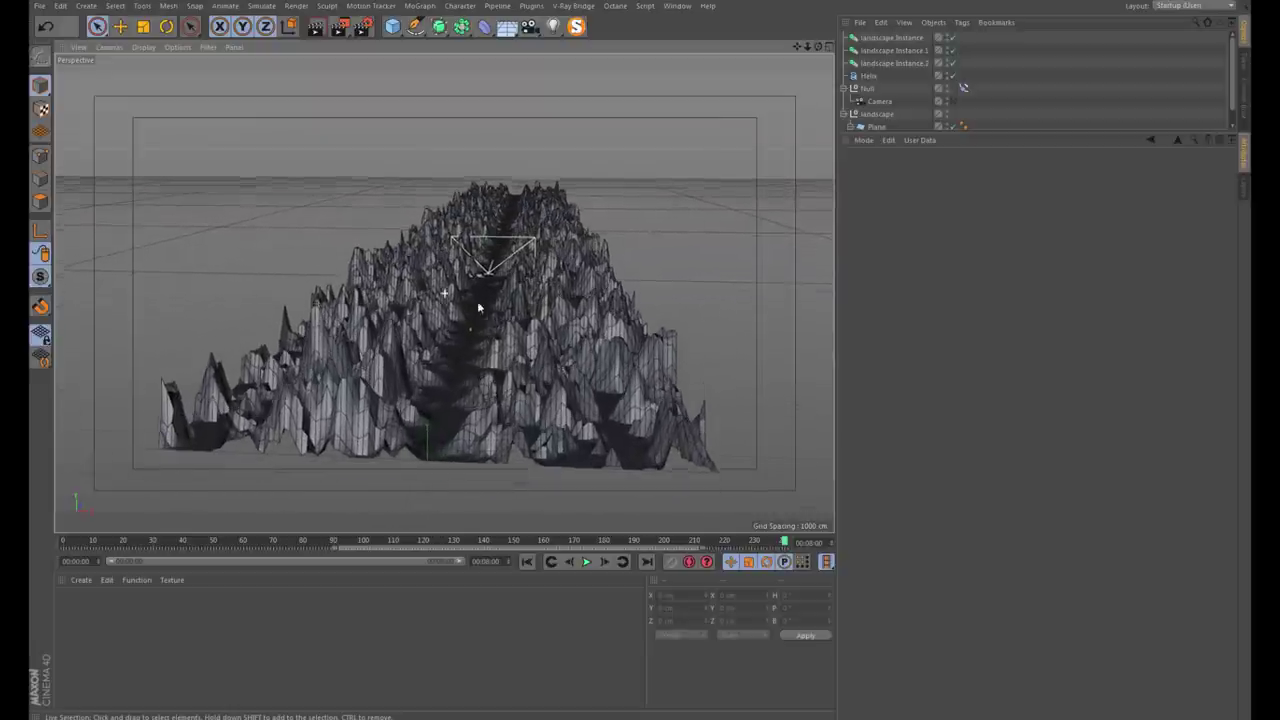
scroll(477, 301, "up", 2)
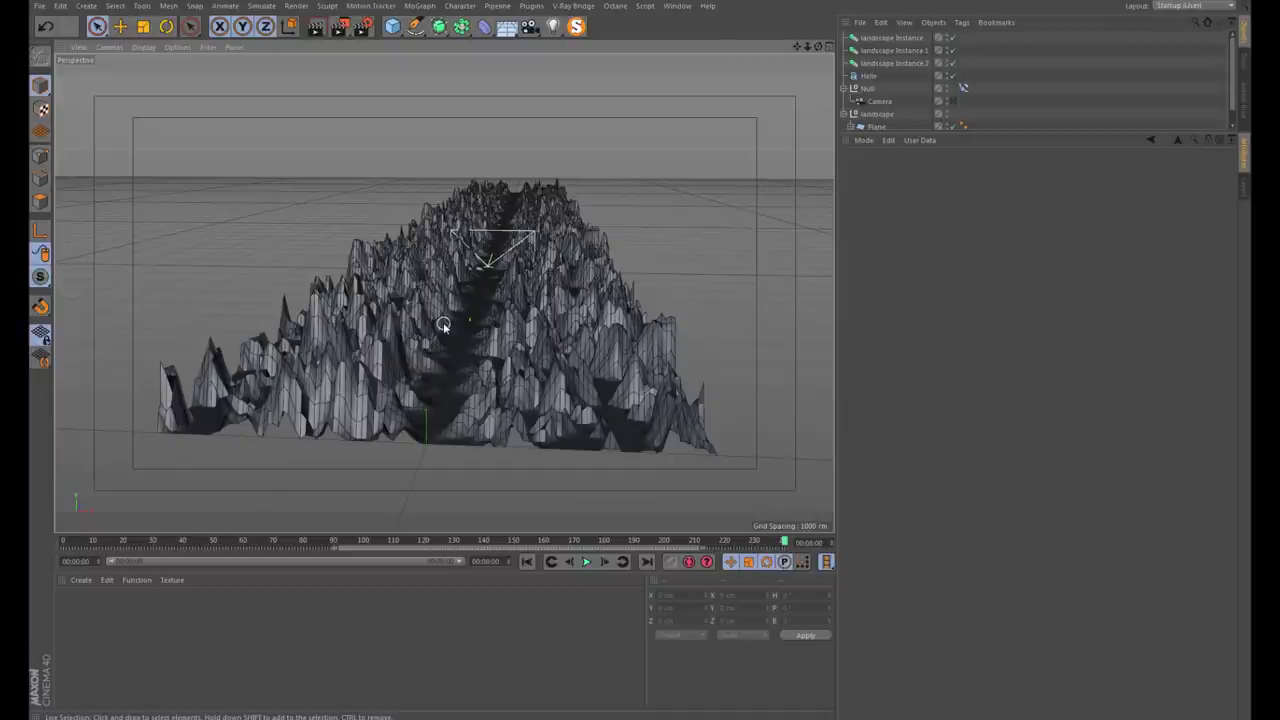
scroll(481, 281, "up", 2)
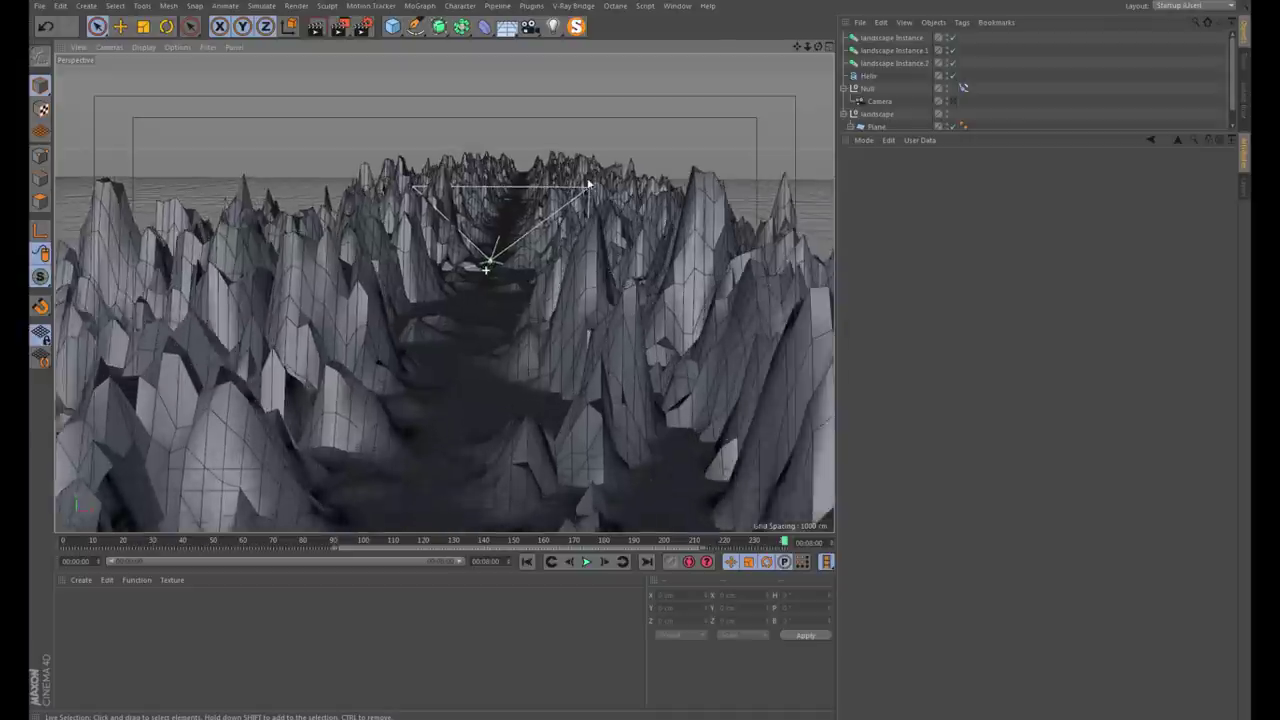
scroll(485, 288, "up", 2)
scroll(490, 298, "up", 2)
scroll(494, 305, "up", 2)
scroll(494, 305, "up", 2)
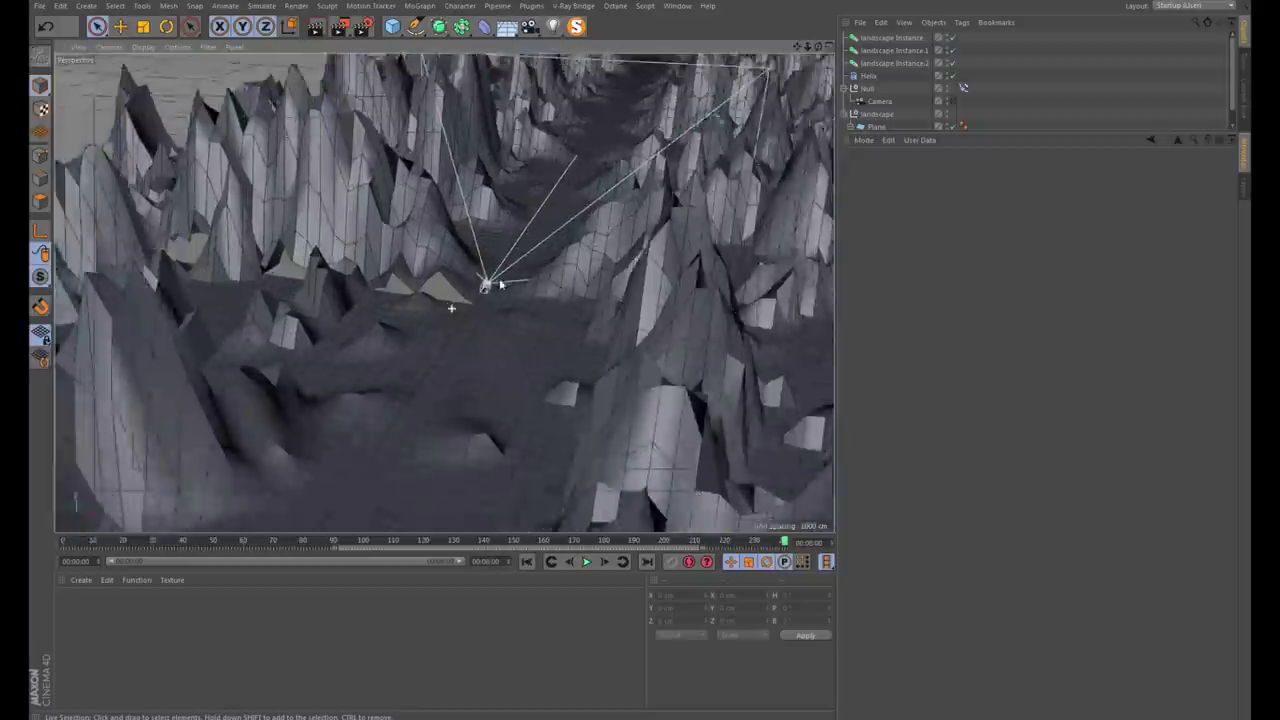
scroll(510, 310, "up", 2)
scroll(554, 323, "up", 1)
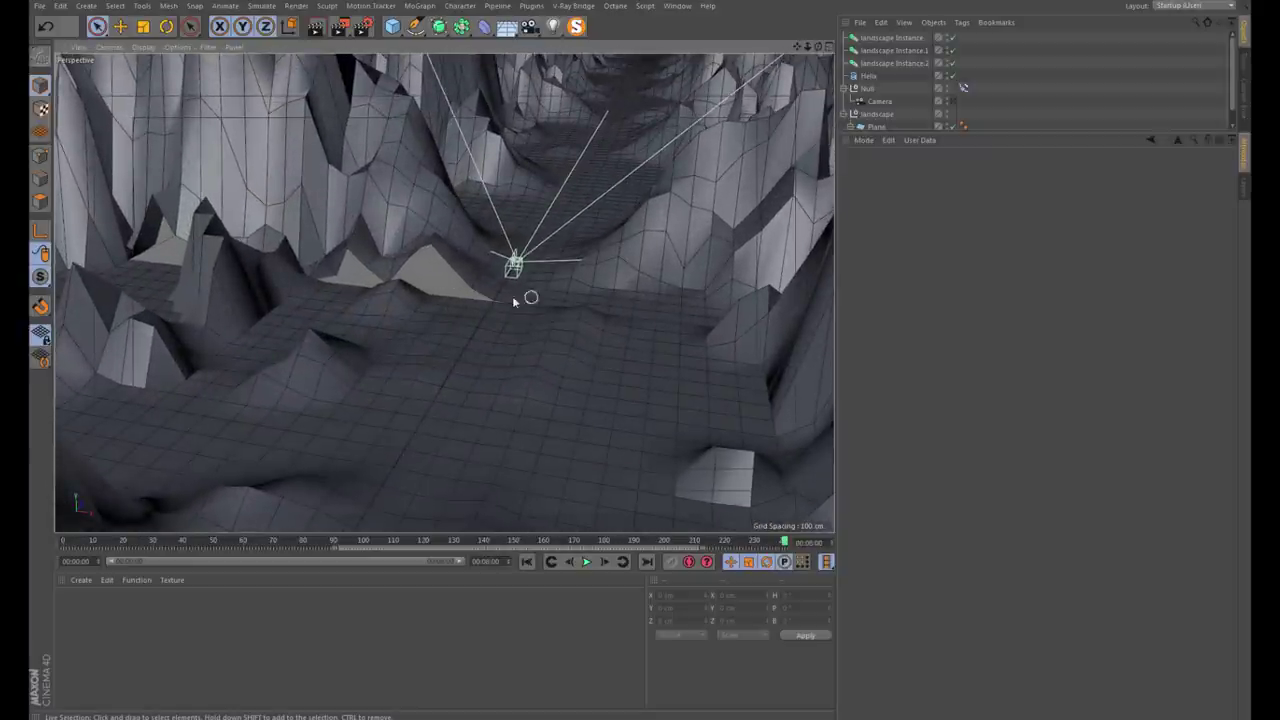
mouse_move(503, 296)
left_mouse_down("alt")
mouse_move(509, 349)
mouse_move(457, 366)
mouse_move(512, 368)
mouse_move(510, 345)
left_mouse_up("alt")
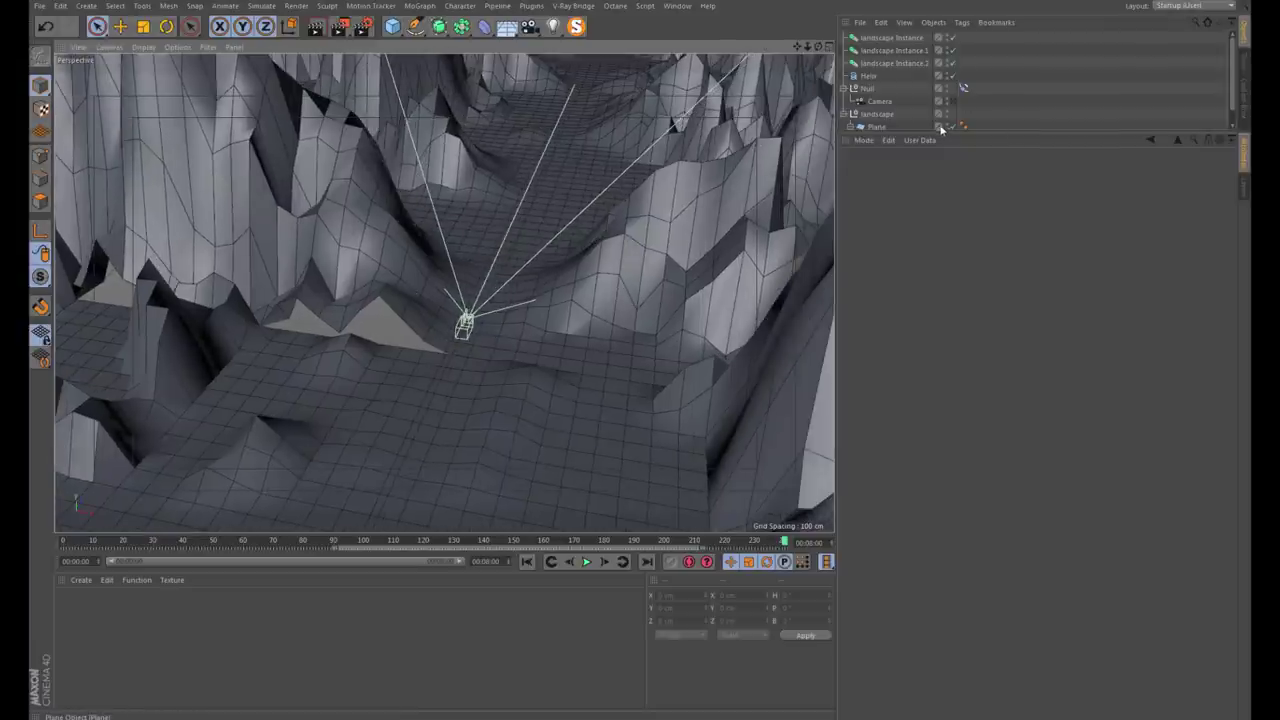
left_click_drag(919, 131, 918, 258)
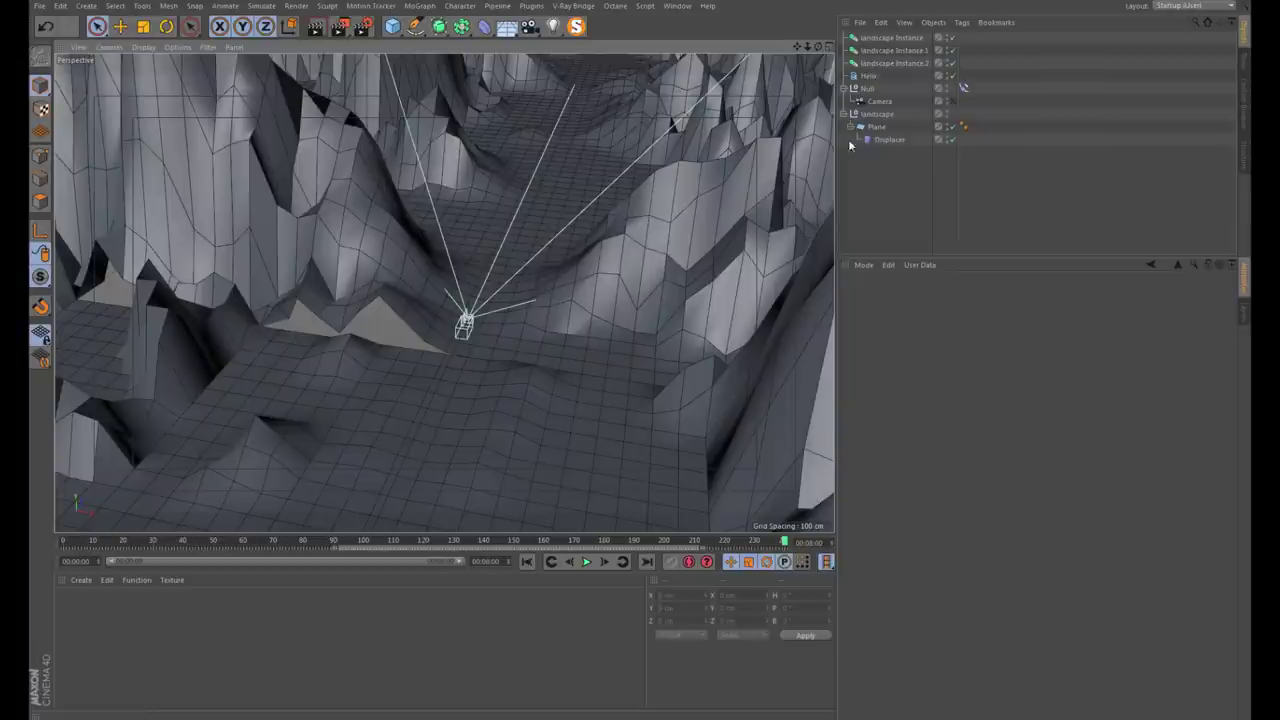
Add a new Gradient layer to the Displacer's Layer shader
left_click(885, 140)
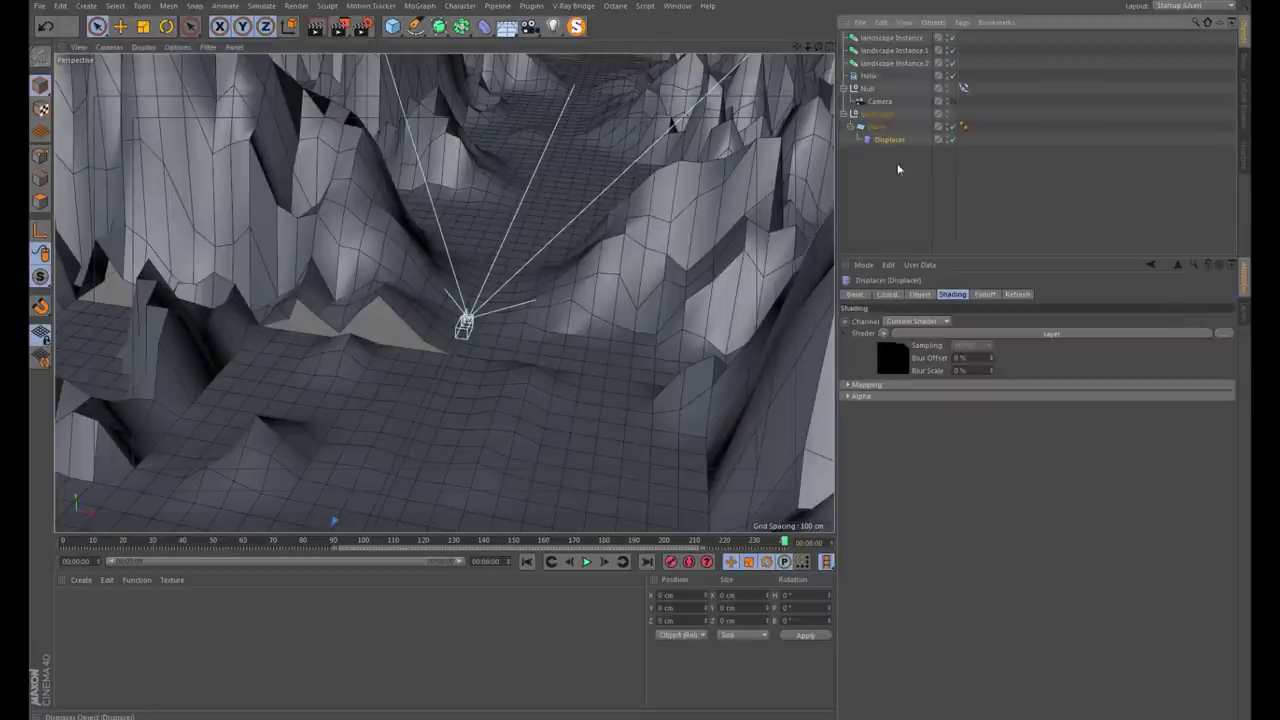
left_click(890, 362)
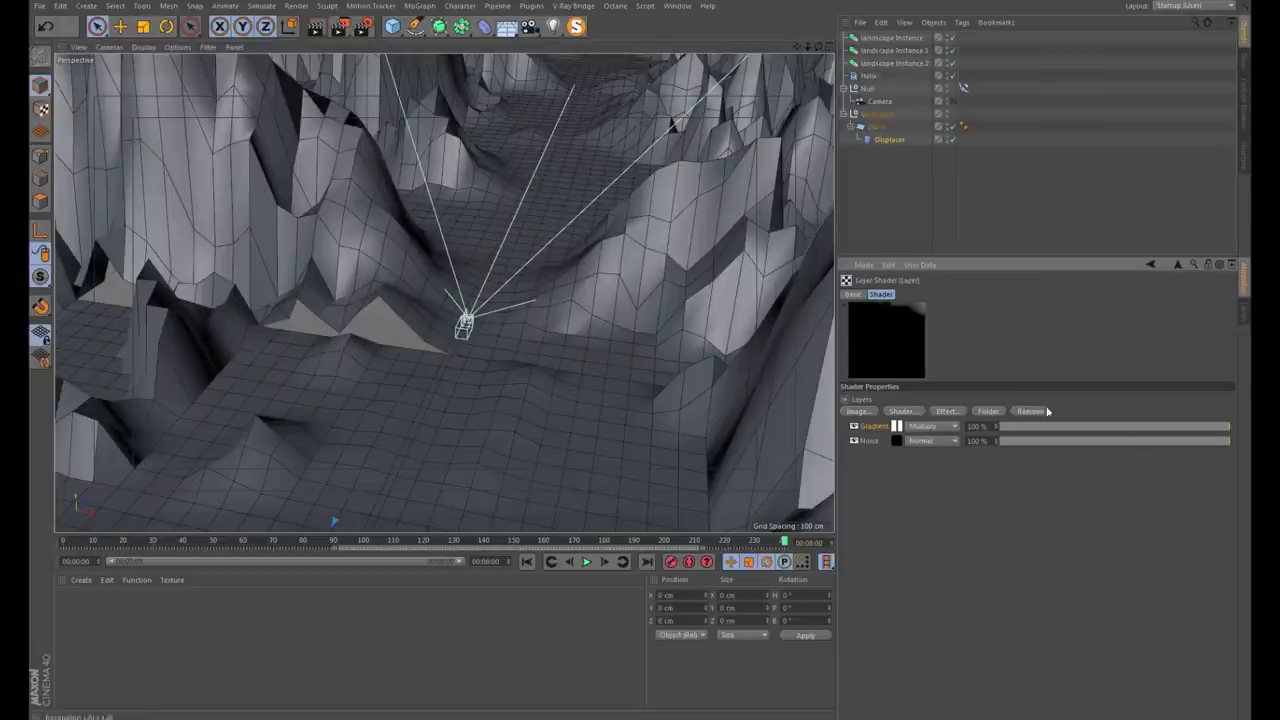
left_click(915, 414)
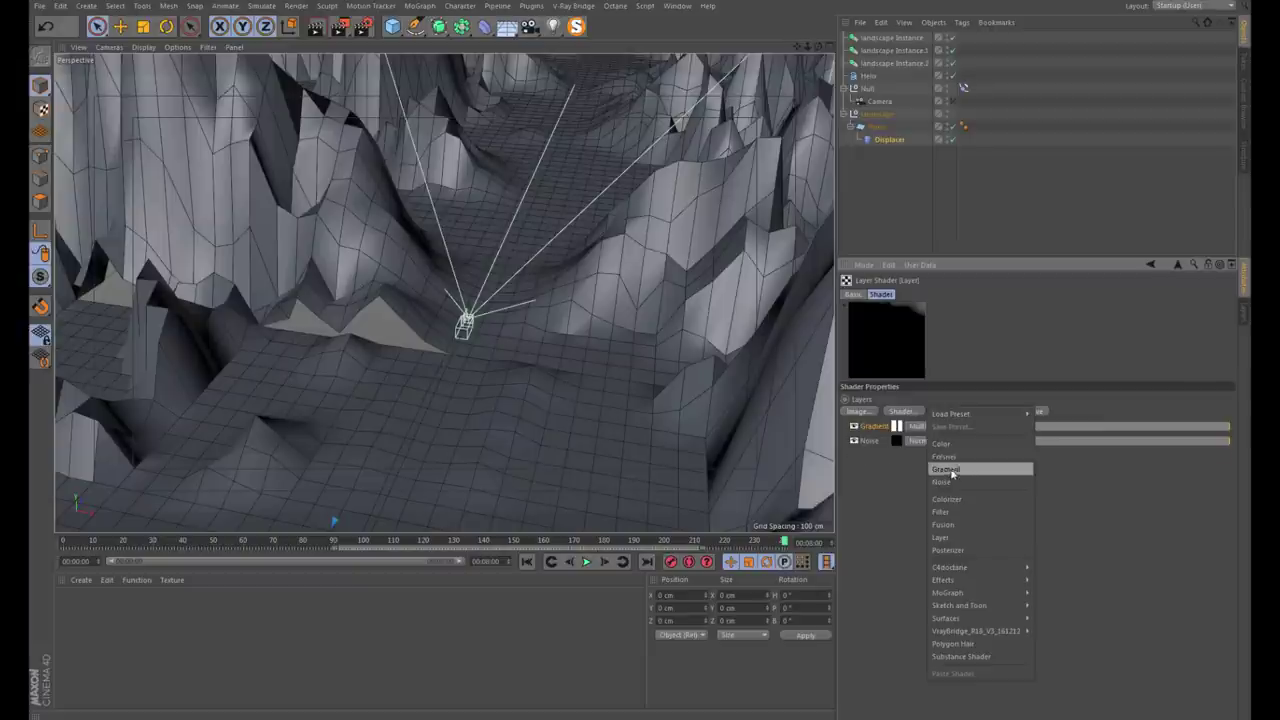
left_click(958, 466)
Make the Gradient a 2D - Box type, invert its knots, and move the white knot near the right end
left_click(899, 426)
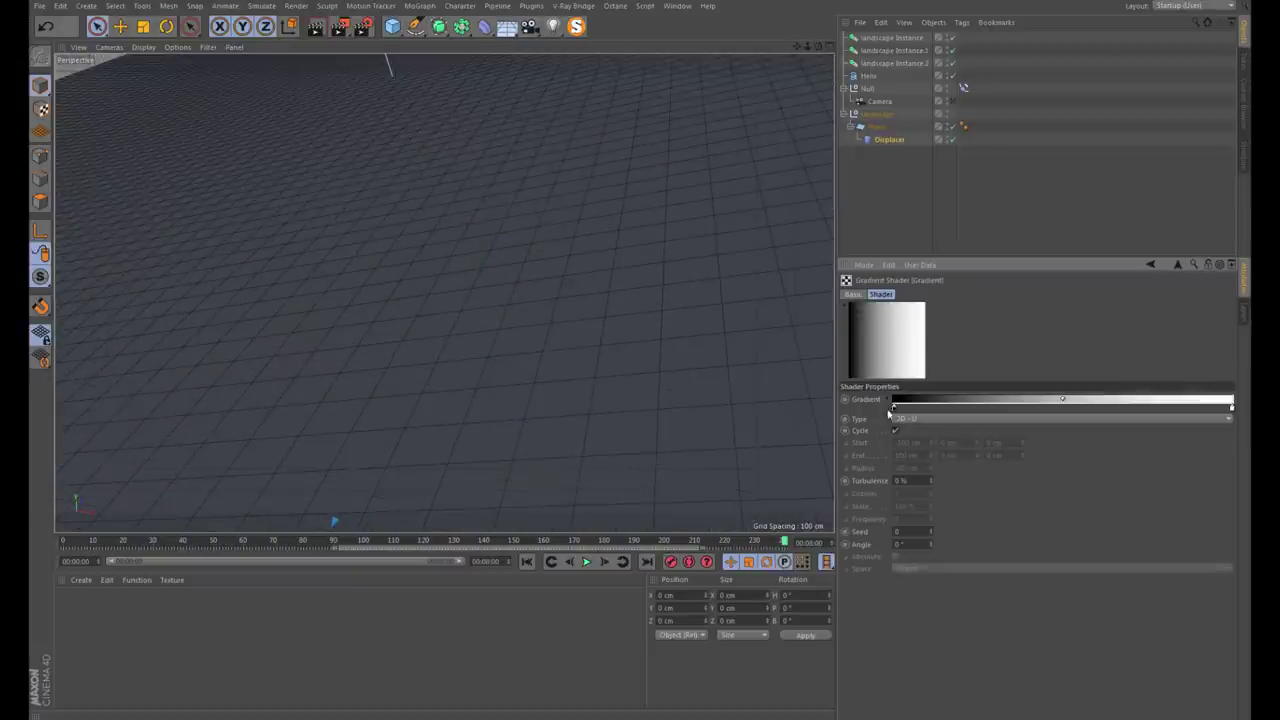
left_click(940, 420)
left_click(908, 488)
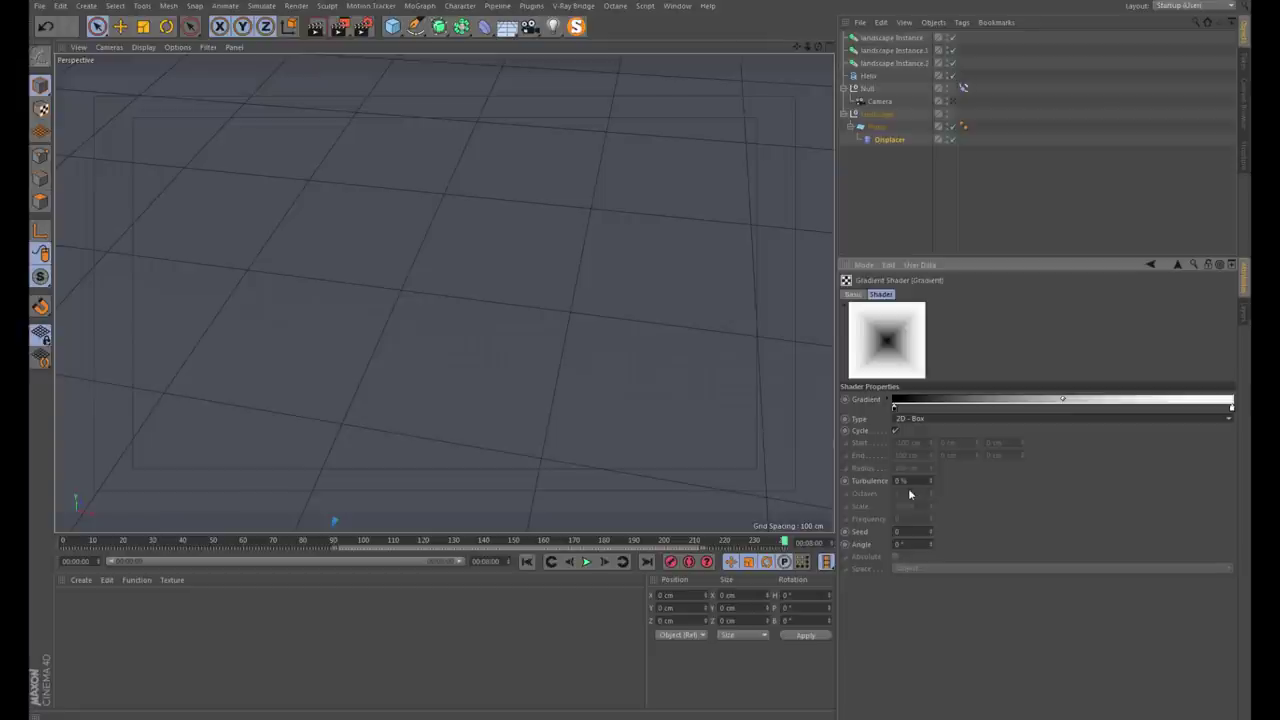
right_click(896, 410)
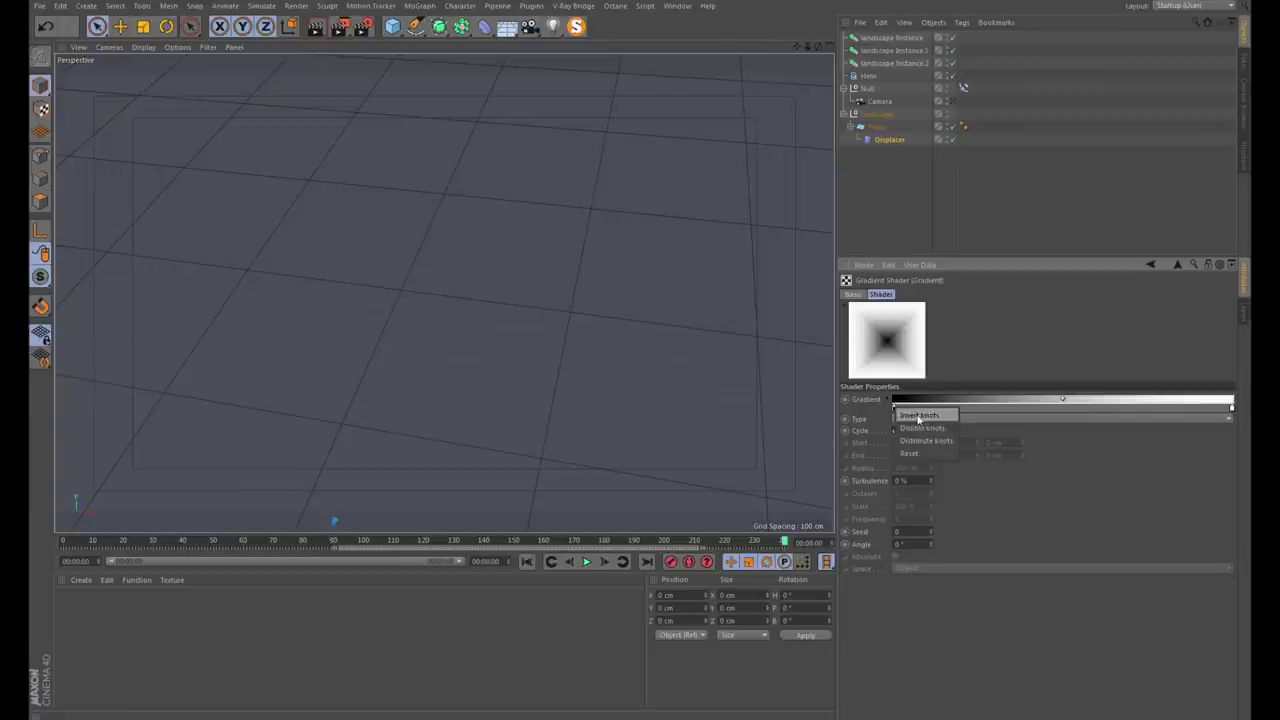
left_click(917, 416)
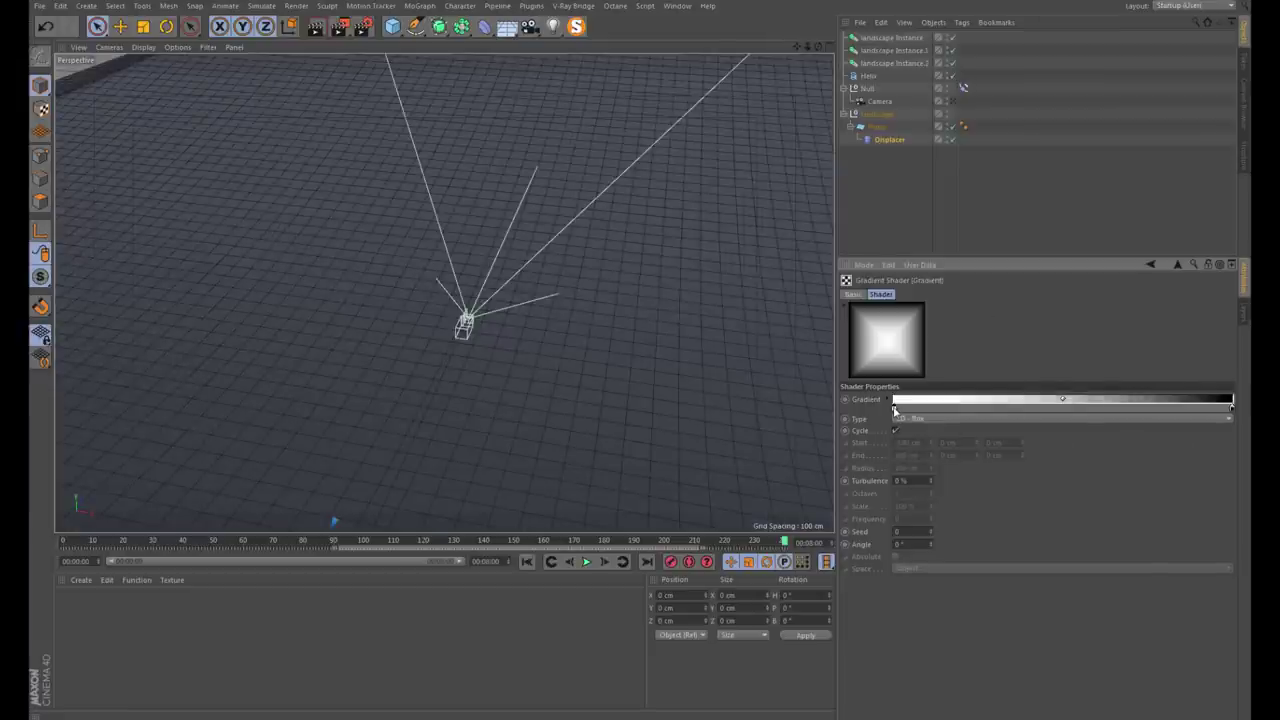
left_click_drag(906, 414, 1208, 420)
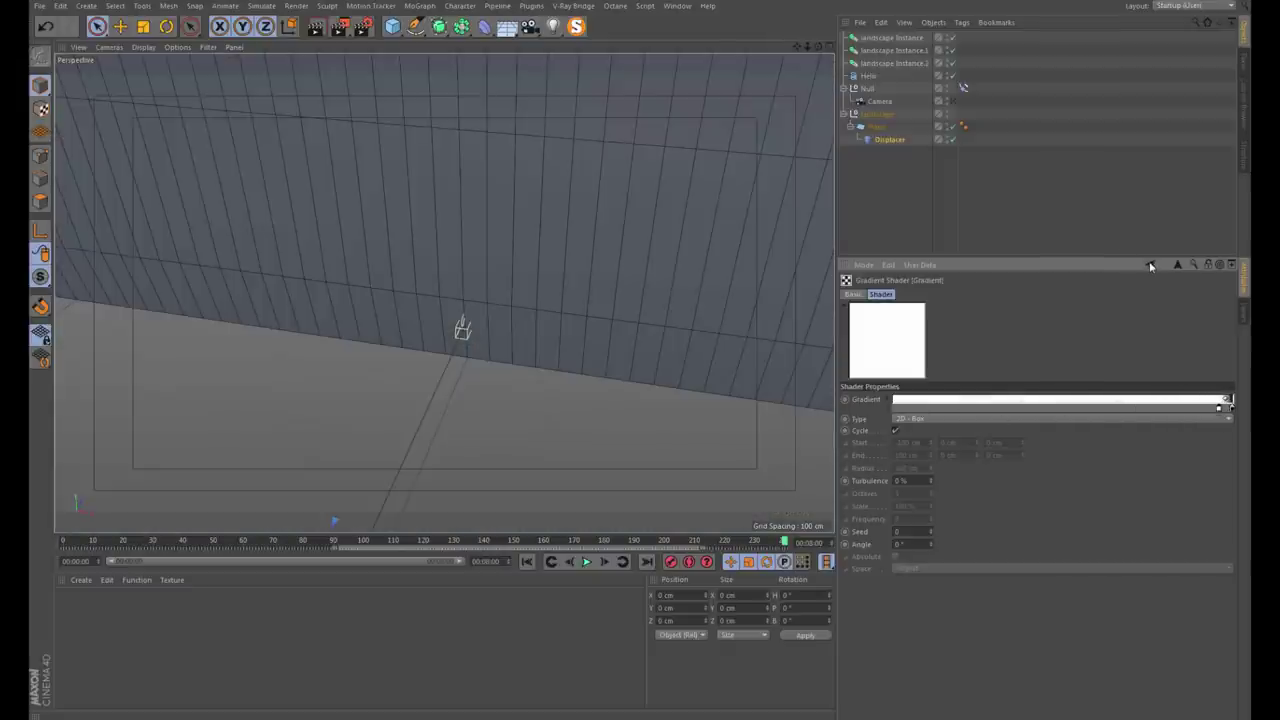
Set the new Gradient layer's blend mode to Multiply
left_click(1149, 264)
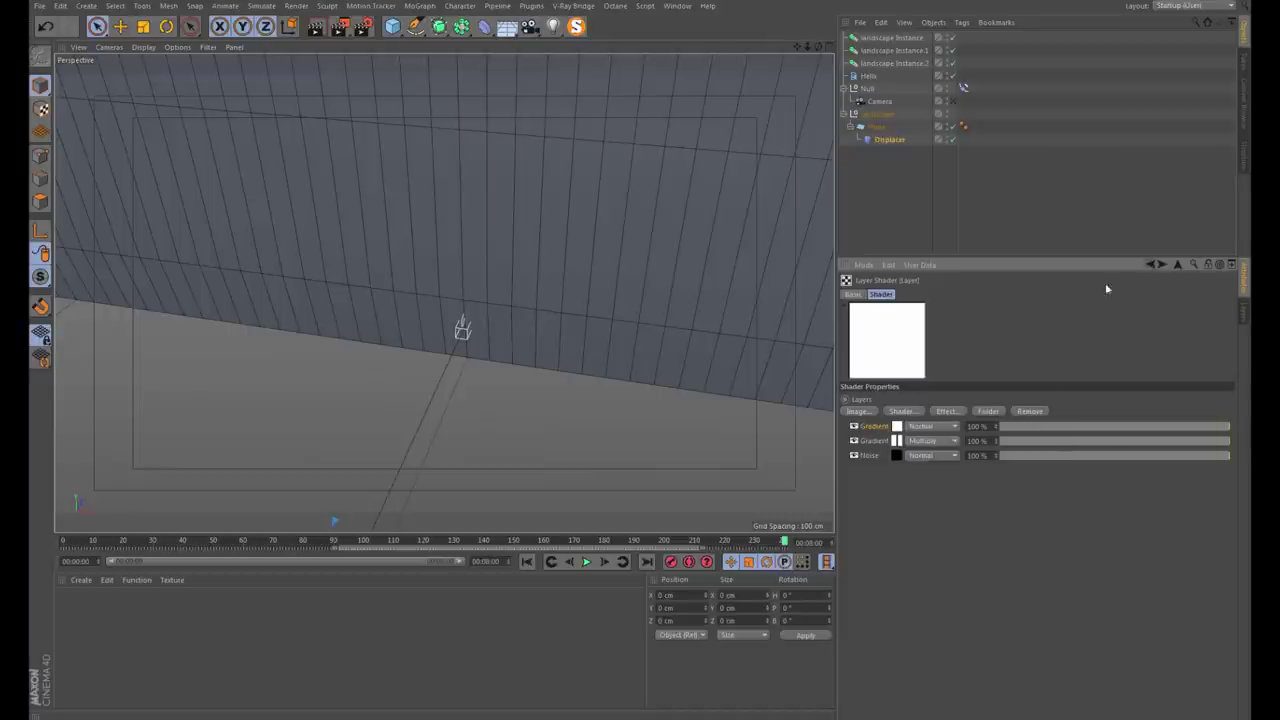
left_click(925, 426)
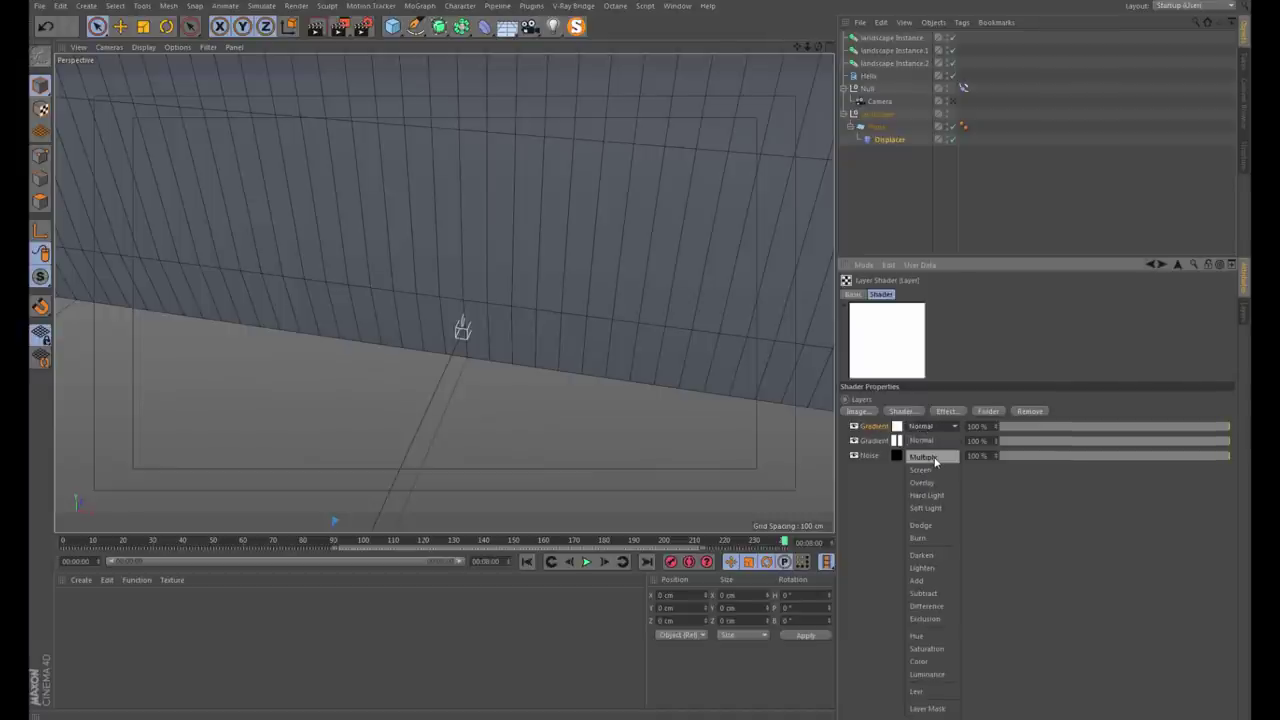
left_click(935, 457)
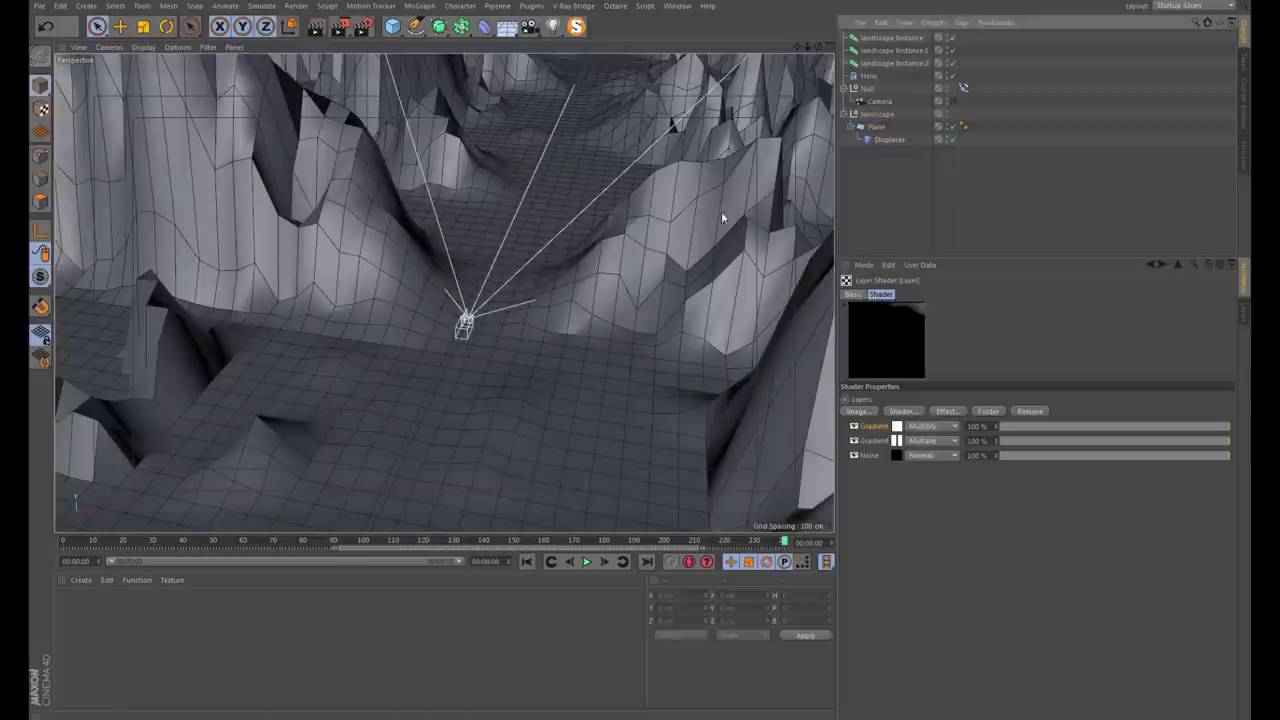
Toggle the top Gradient layer on and off to compare the landscape with and without it
left_click(855, 428)
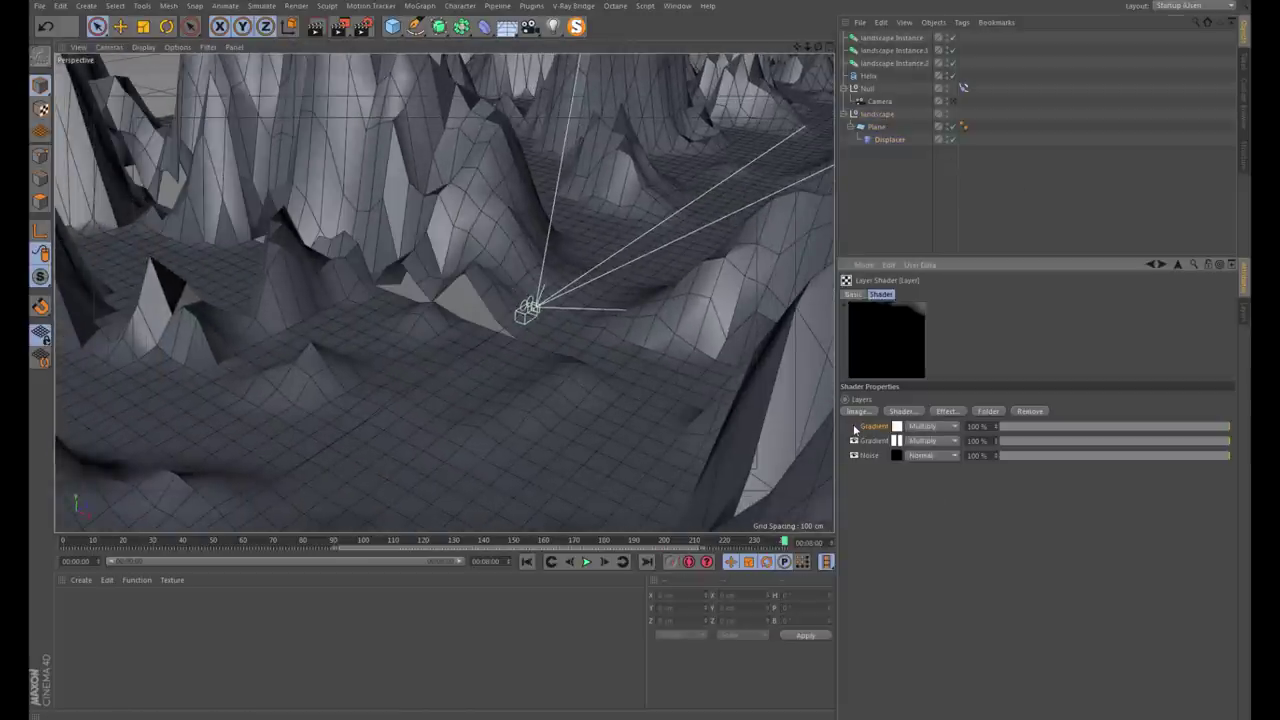
left_click(854, 427)
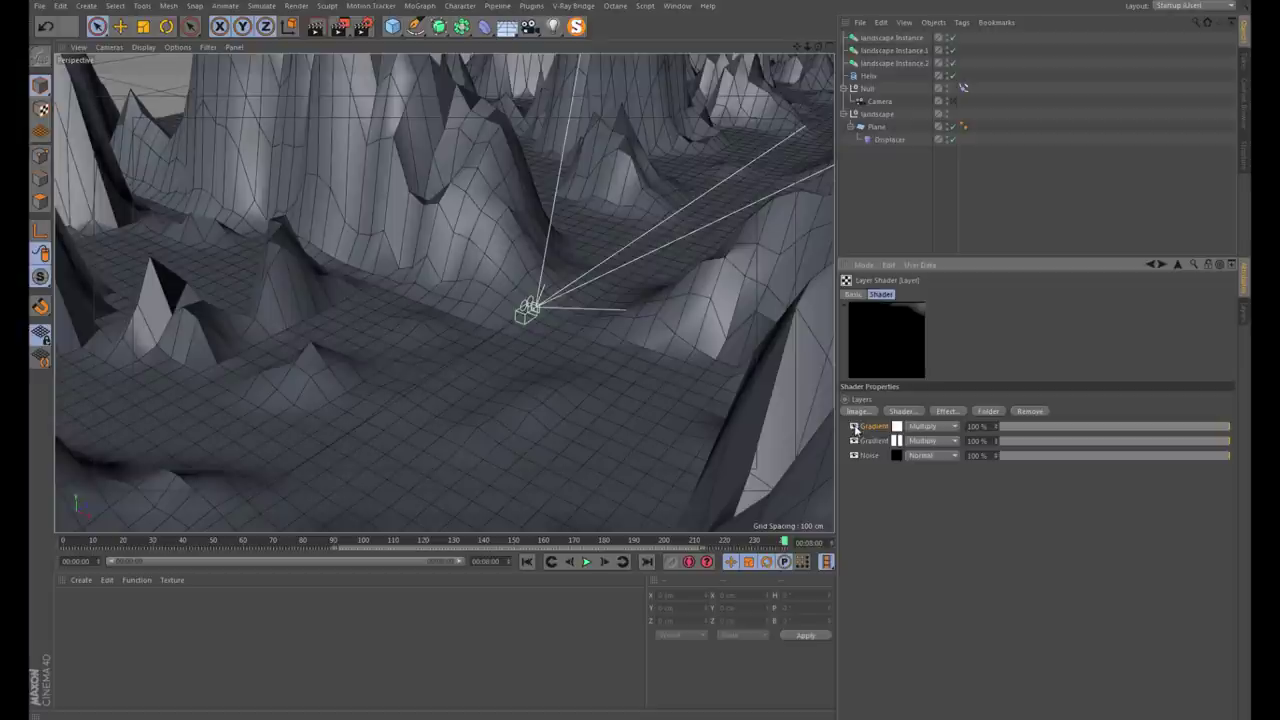
left_click(854, 427)
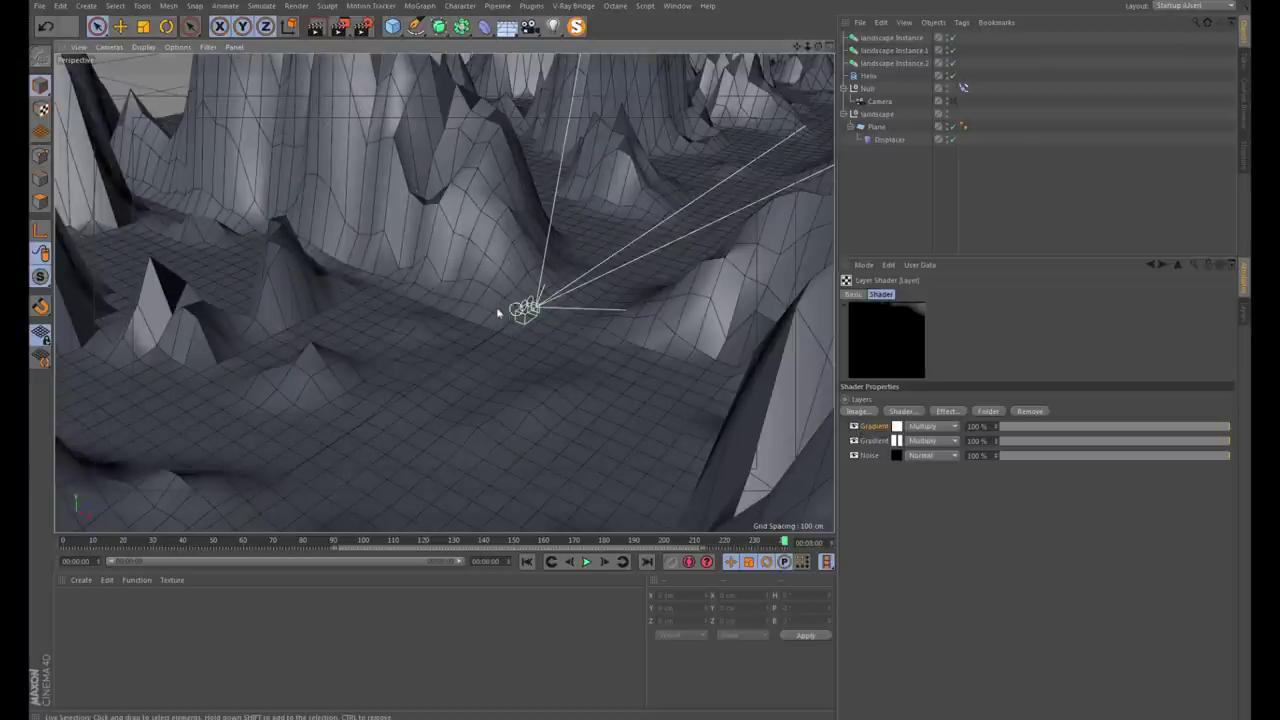
left_click_drag(500, 306, 528, 323, "alt")
Select the gradient's right-end knot, view straight down the valley, and return to frame 0
left_click(897, 427)
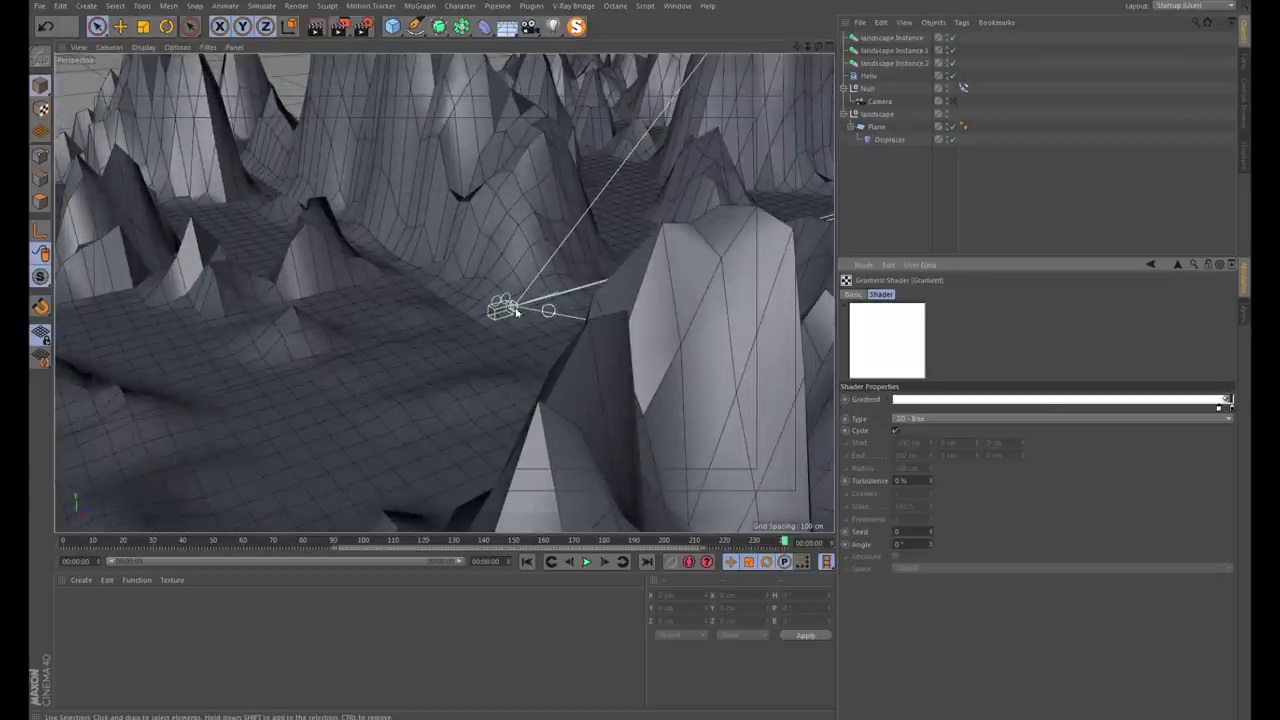
left_click(1222, 410)
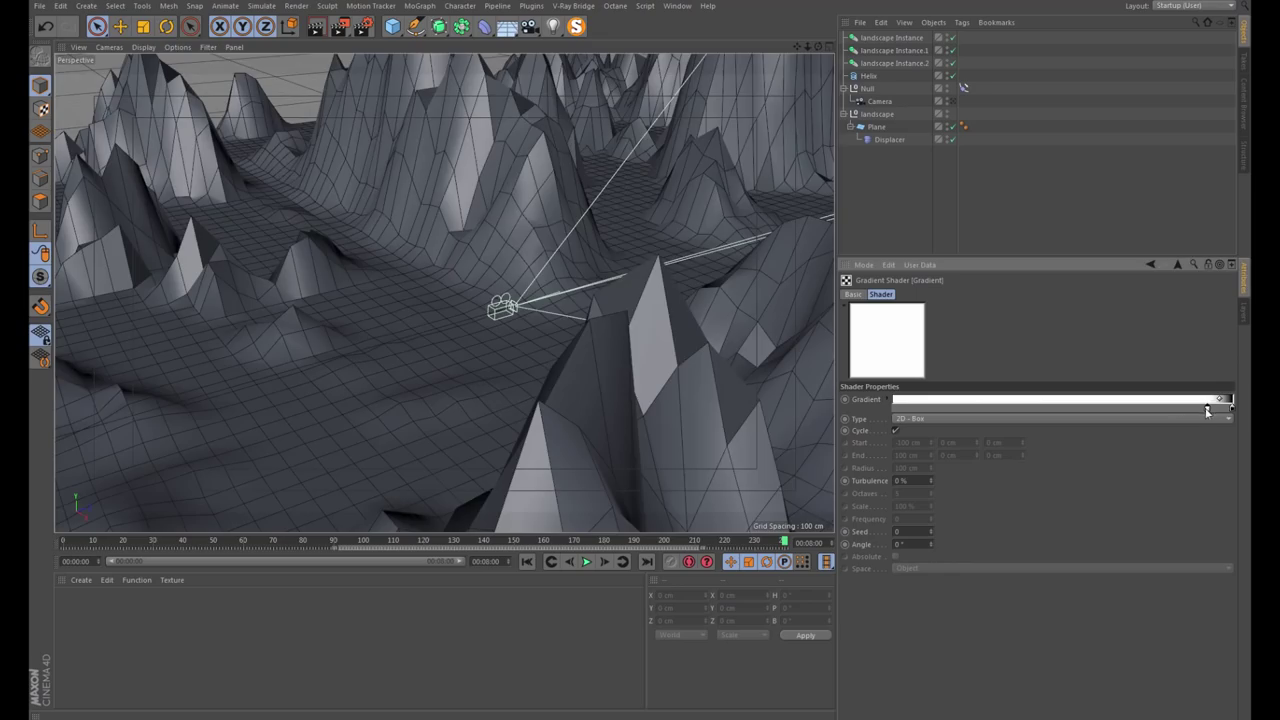
mouse_move(401, 340)
left_mouse_down("alt")
mouse_move(583, 335)
mouse_move(523, 320)
mouse_move(393, 341)
left_mouse_up("alt")
mouse_move(492, 341)
left_mouse_down("alt")
mouse_move(395, 330)
mouse_move(424, 327)
mouse_move(463, 358)
left_mouse_up("alt")
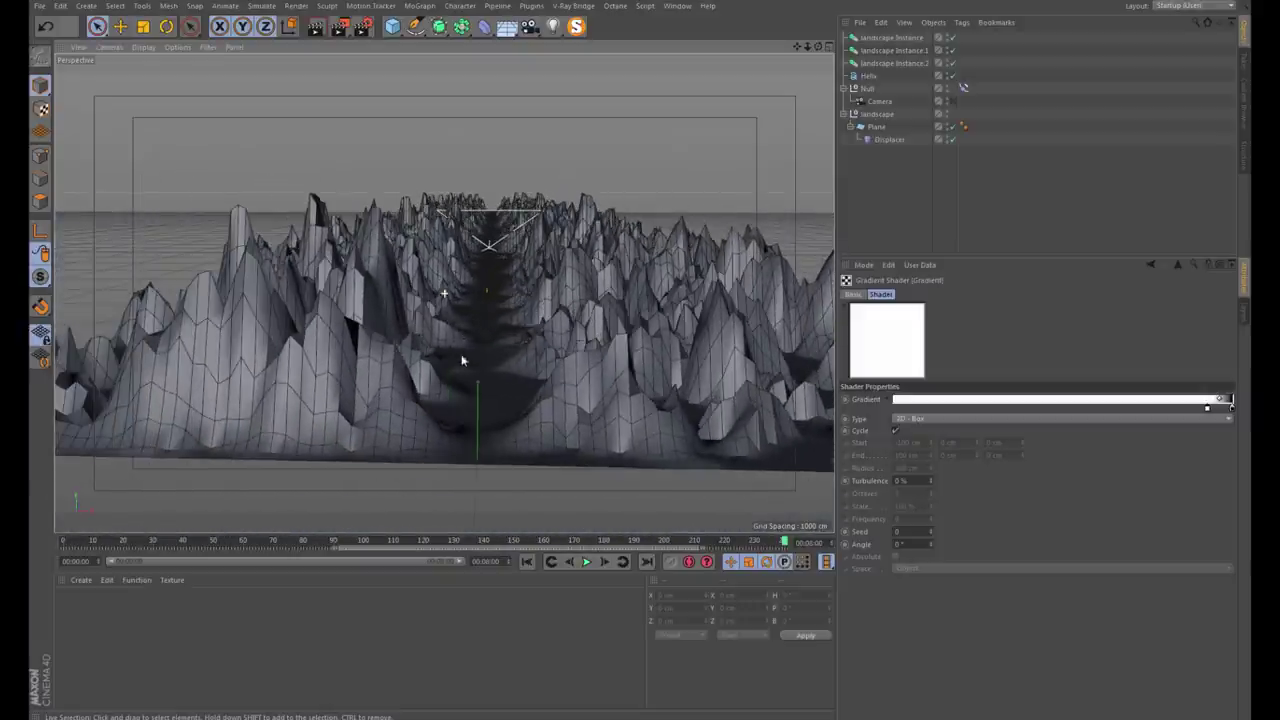
left_click(527, 561)
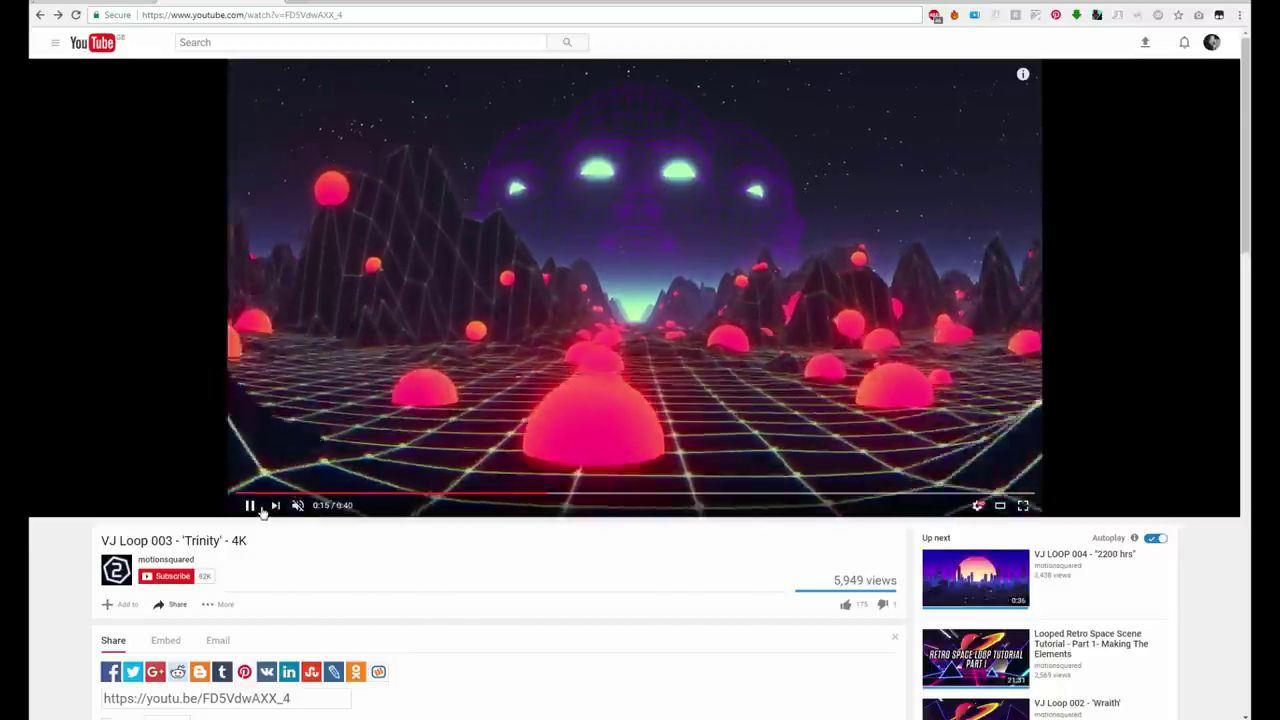
Pause and resume the 'Trinity' reference video to study the sphere placement
left_click(465, 281)
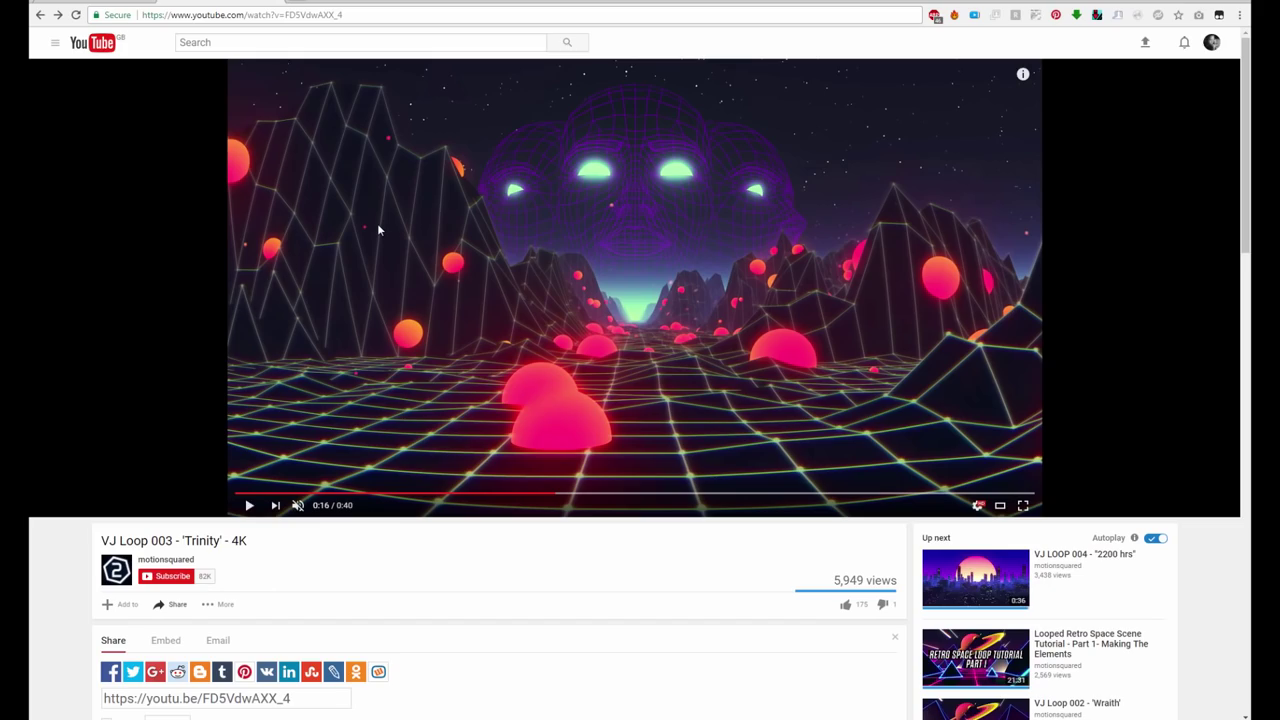
left_click(250, 505)
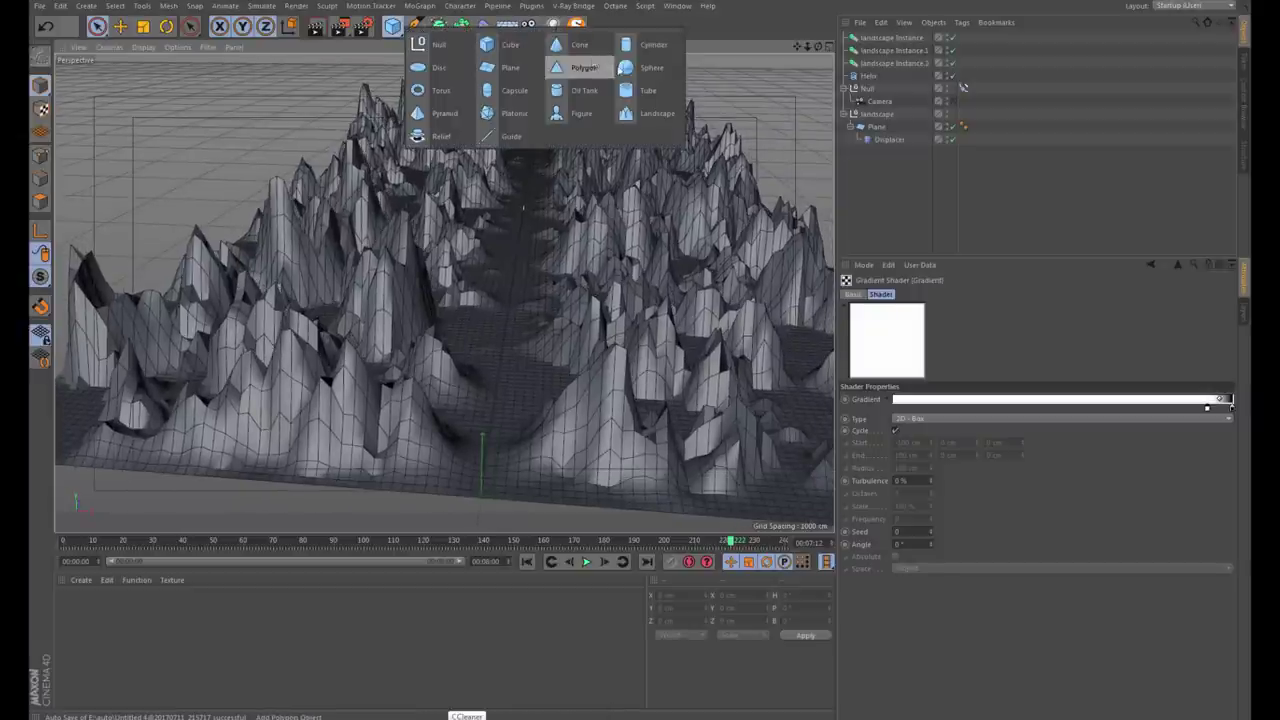
Add a sphere with size 25 in the Coordinate Manager and a 25 cm radius
left_click(651, 67)
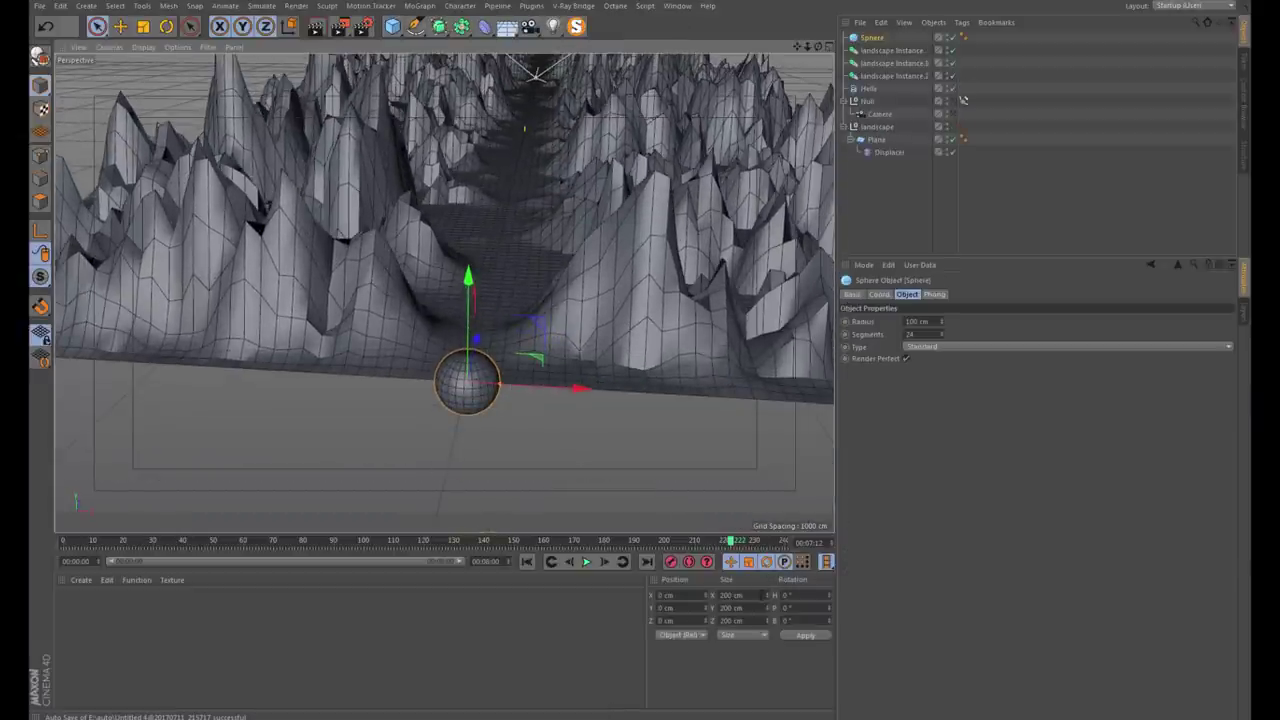
double_click(730, 595)
type("25")
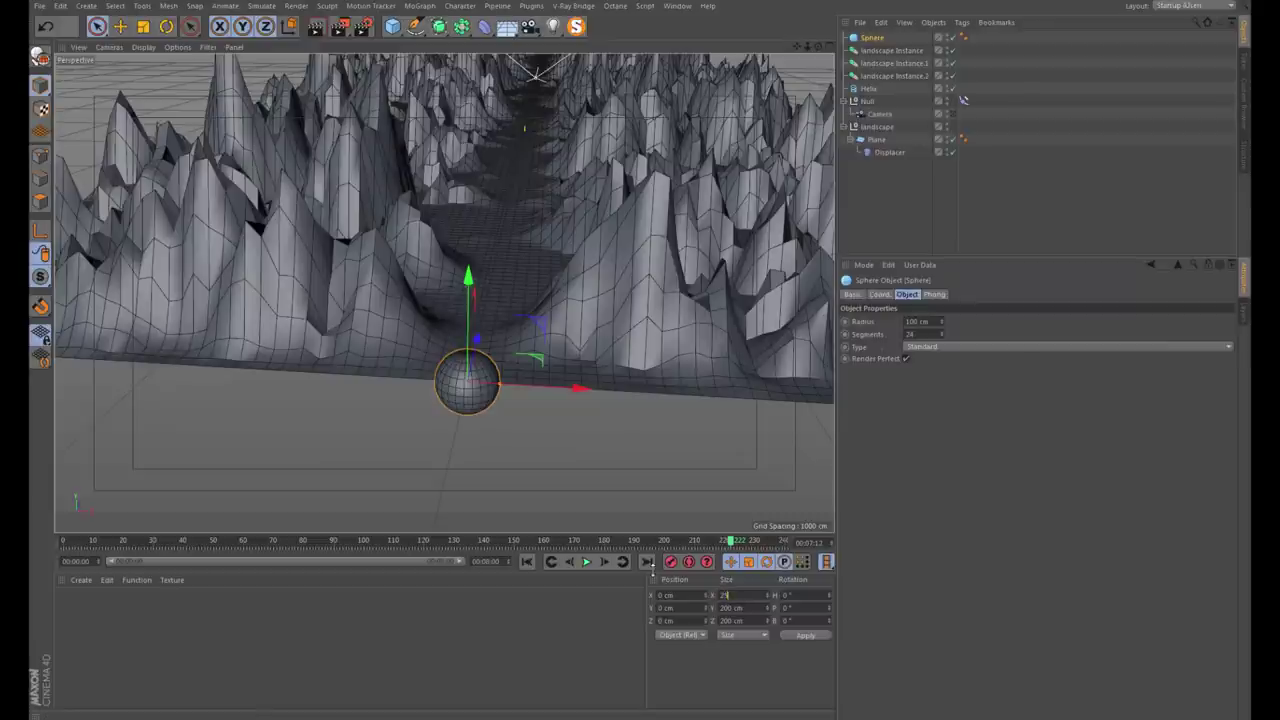
key("Return")
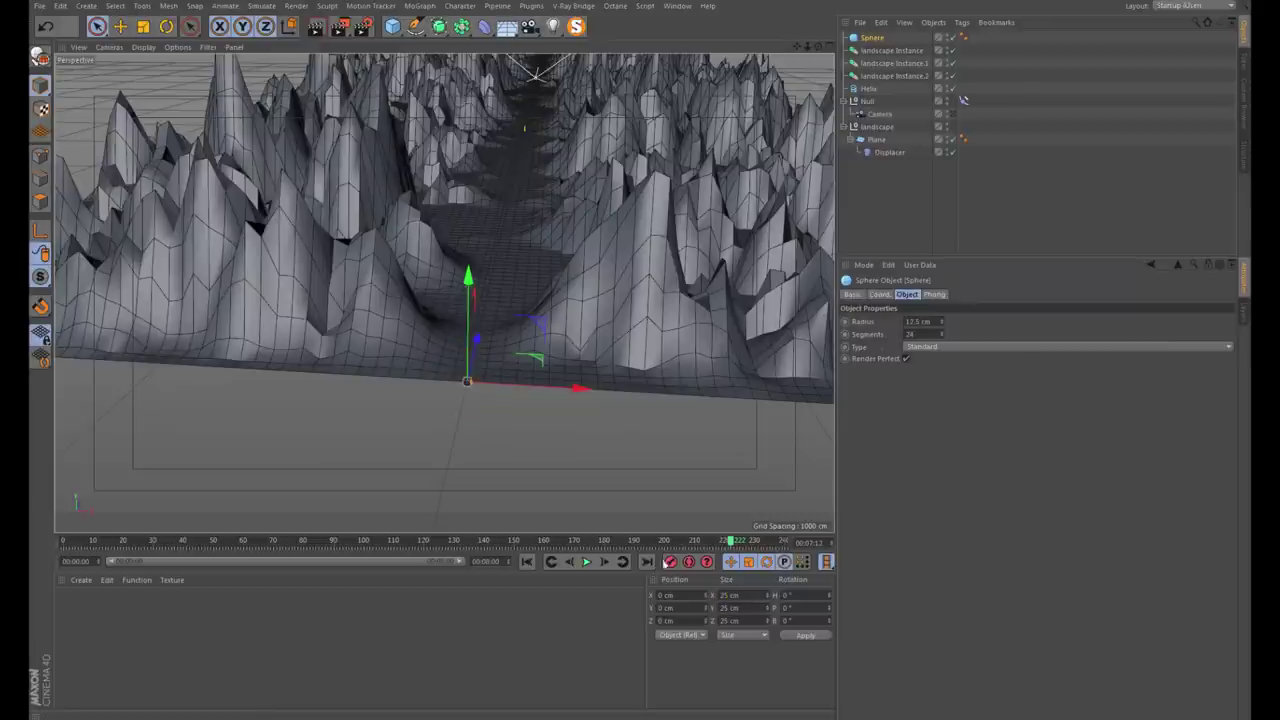
scroll(468, 380, "up", 3)
scroll(466, 376, "up", 3)
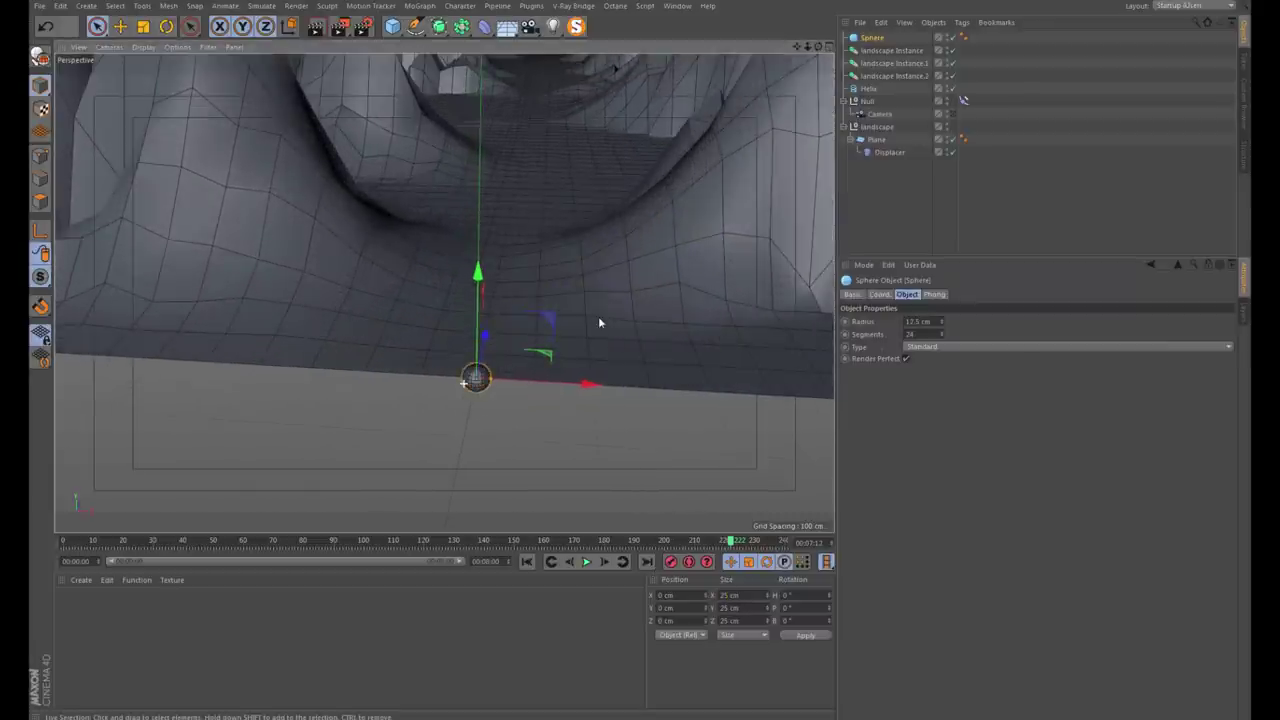
double_click(912, 321)
type("25")
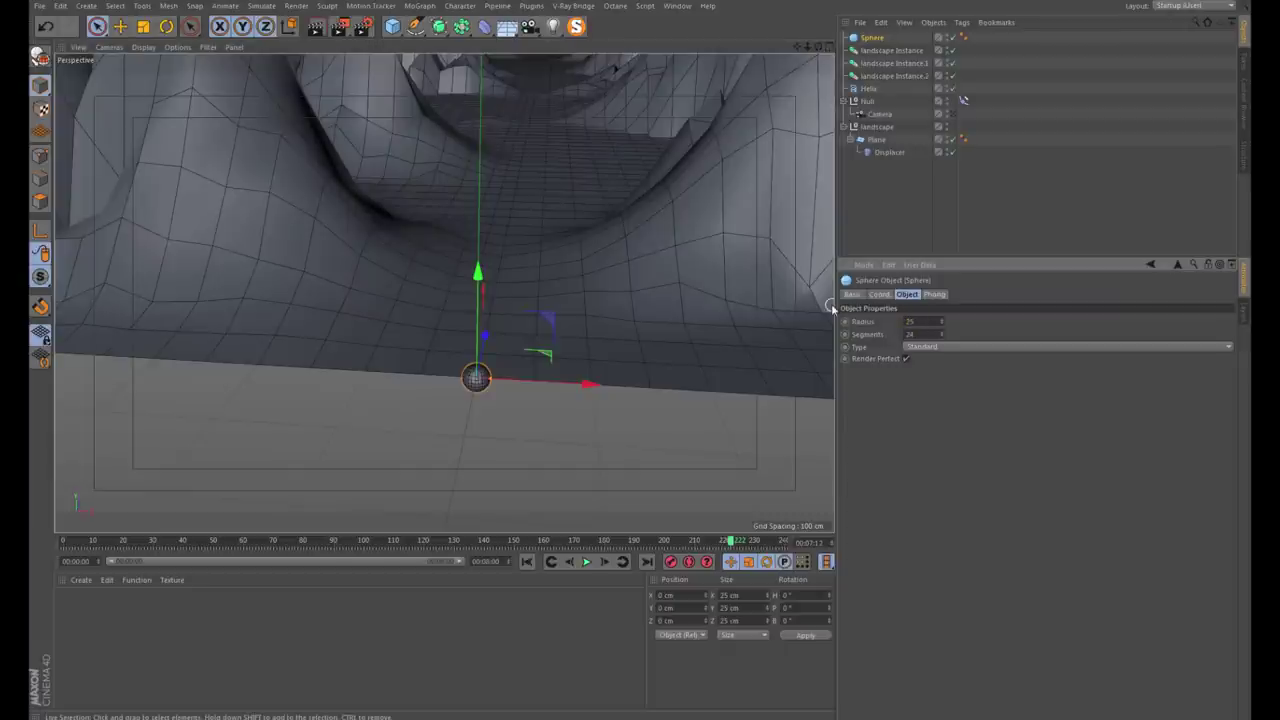
key("Return")
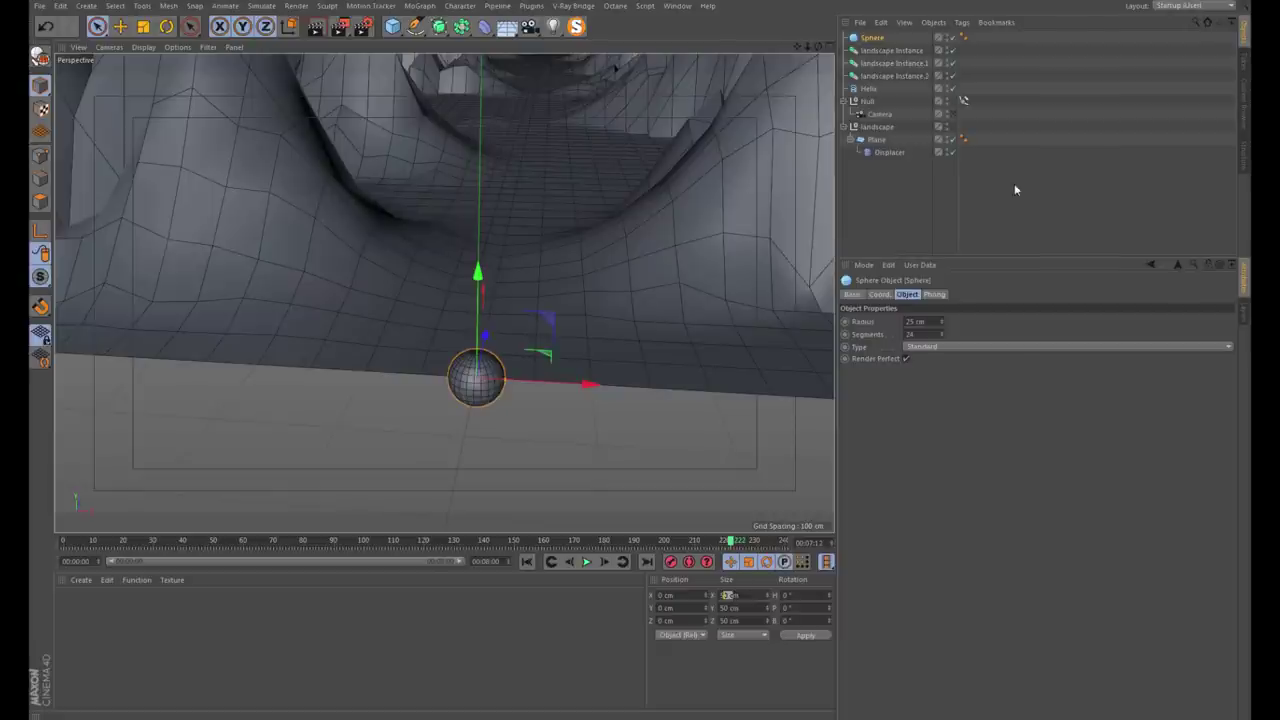
left_click(419, 6)
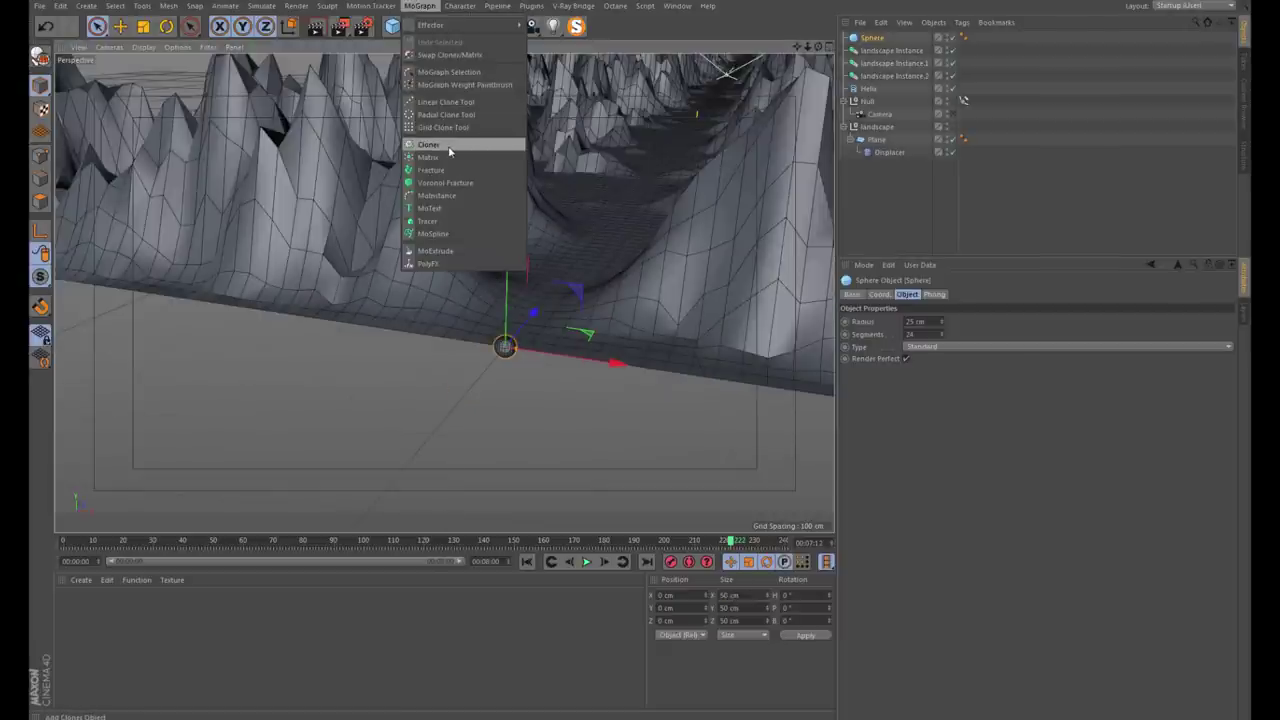
Parent the sphere under a new Cloner named Cloner S 1 set to Object mode
left_click(430, 145)
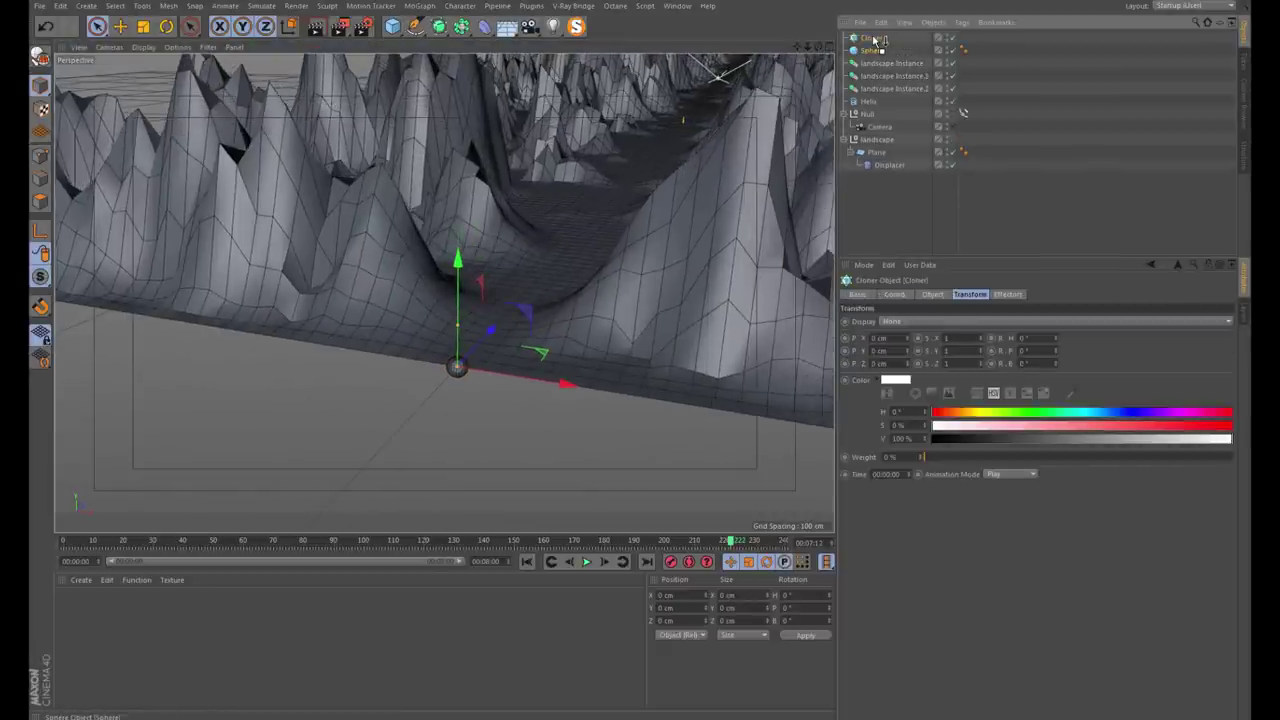
left_click_drag(874, 40, 875, 39)
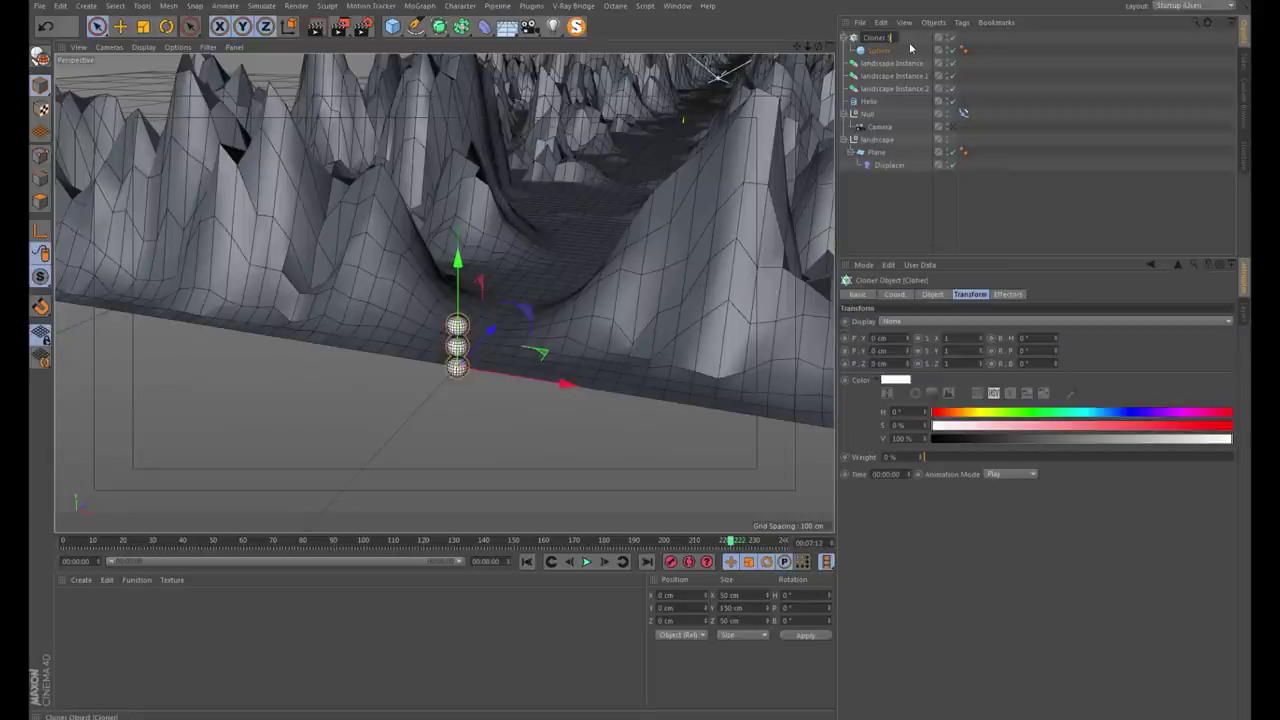
type("S1")
key("Return")
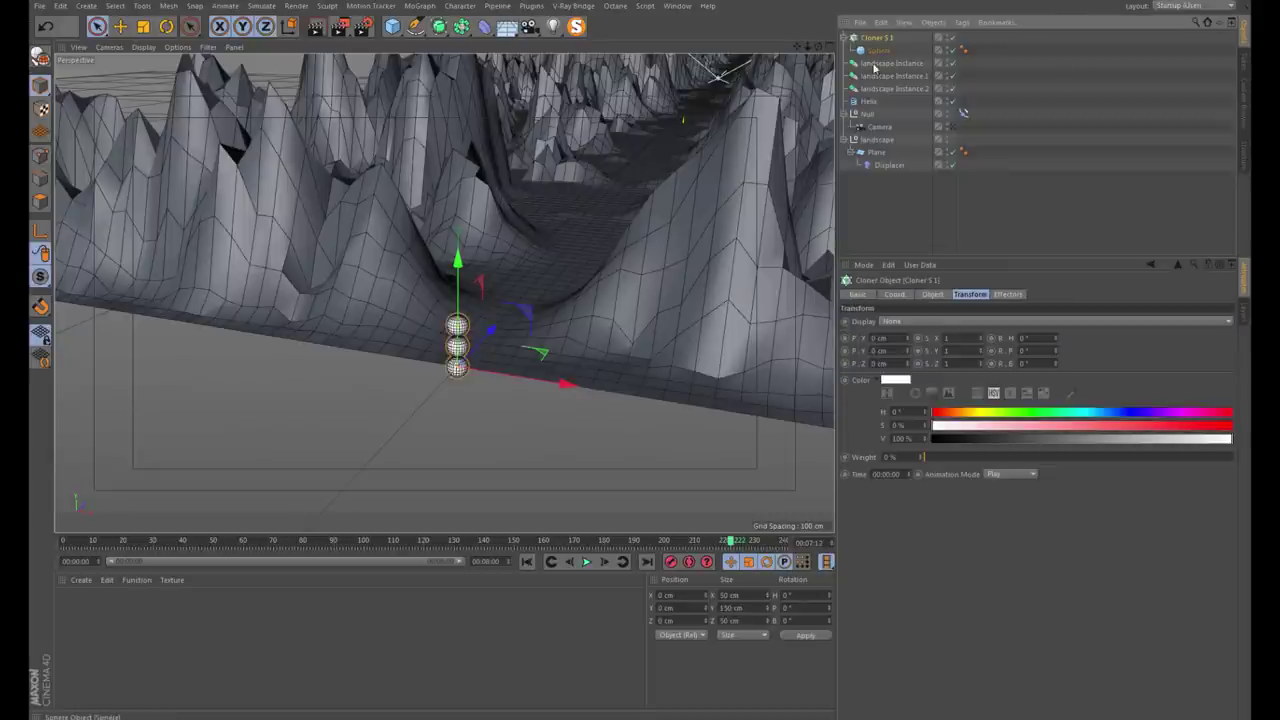
left_click(932, 295)
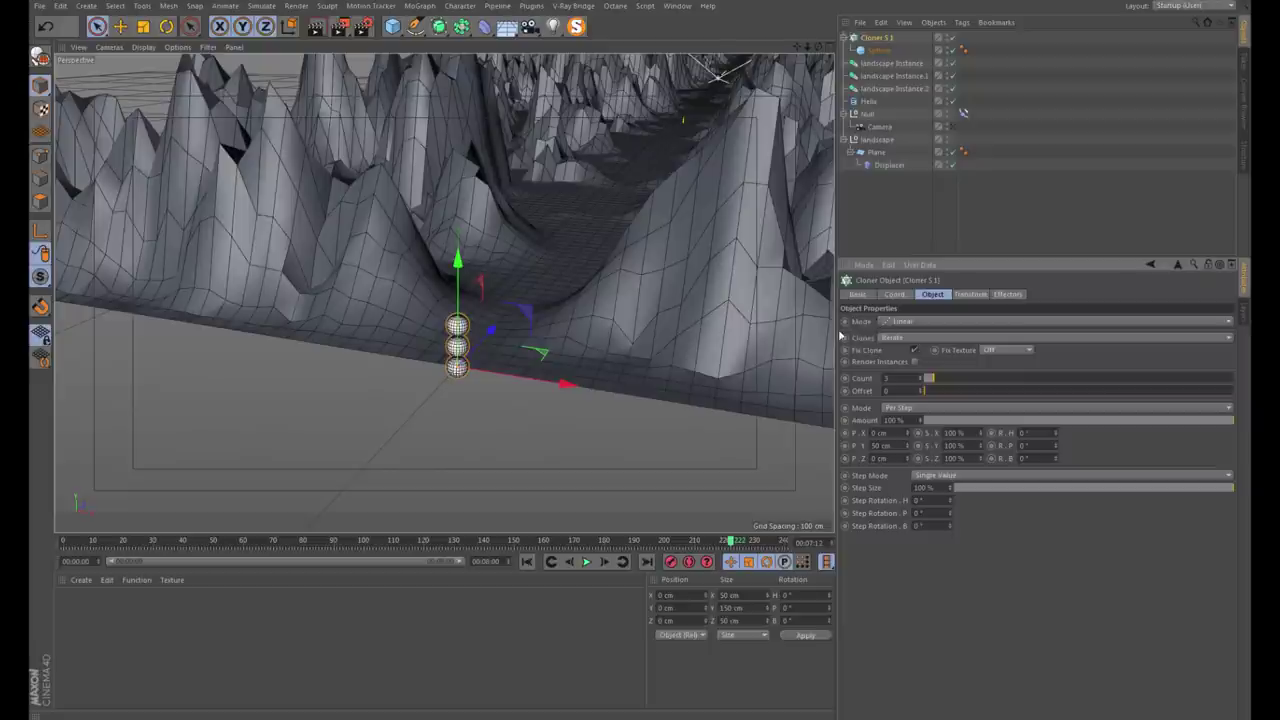
left_click(920, 323)
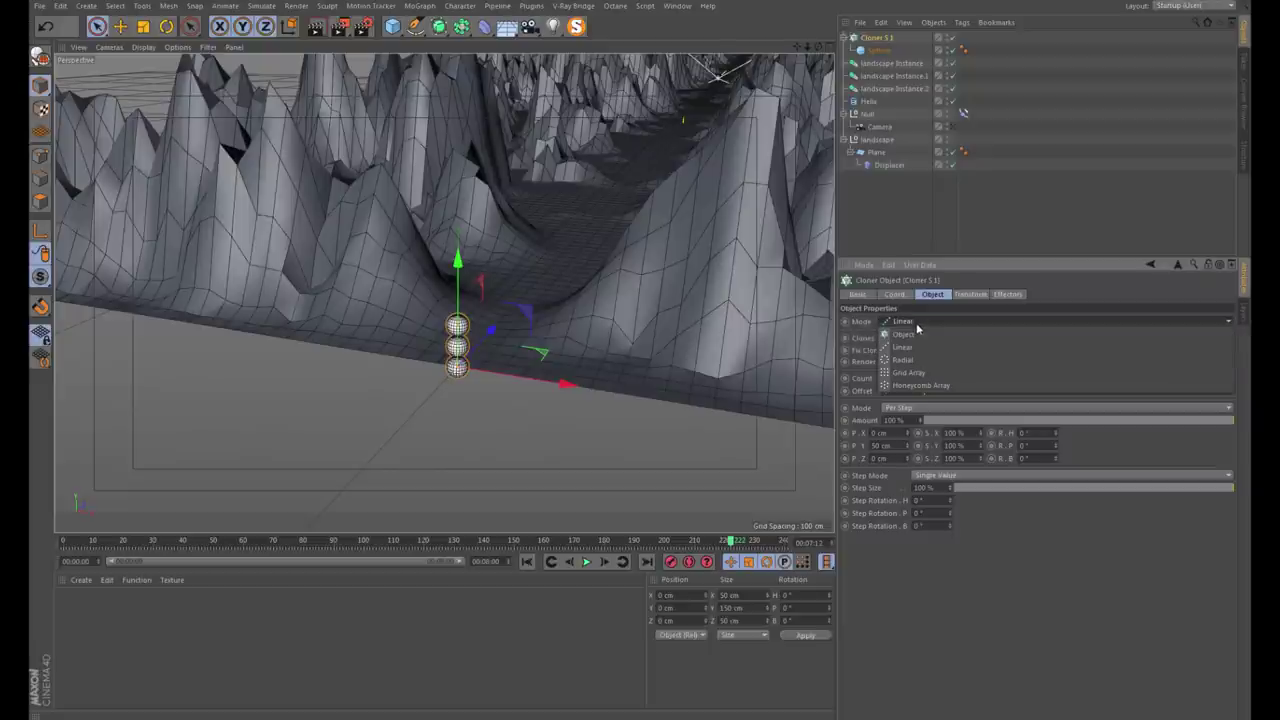
left_click(897, 334)
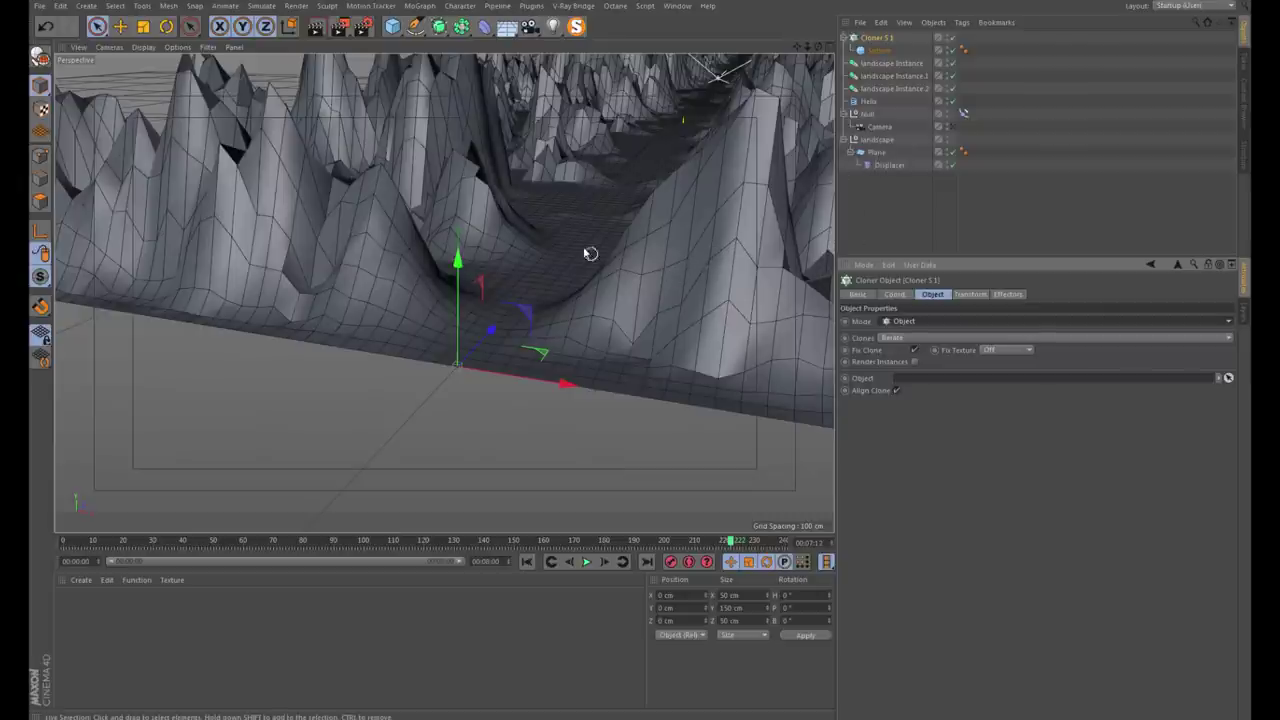
left_click_drag(590, 253, 547, 318, "alt")
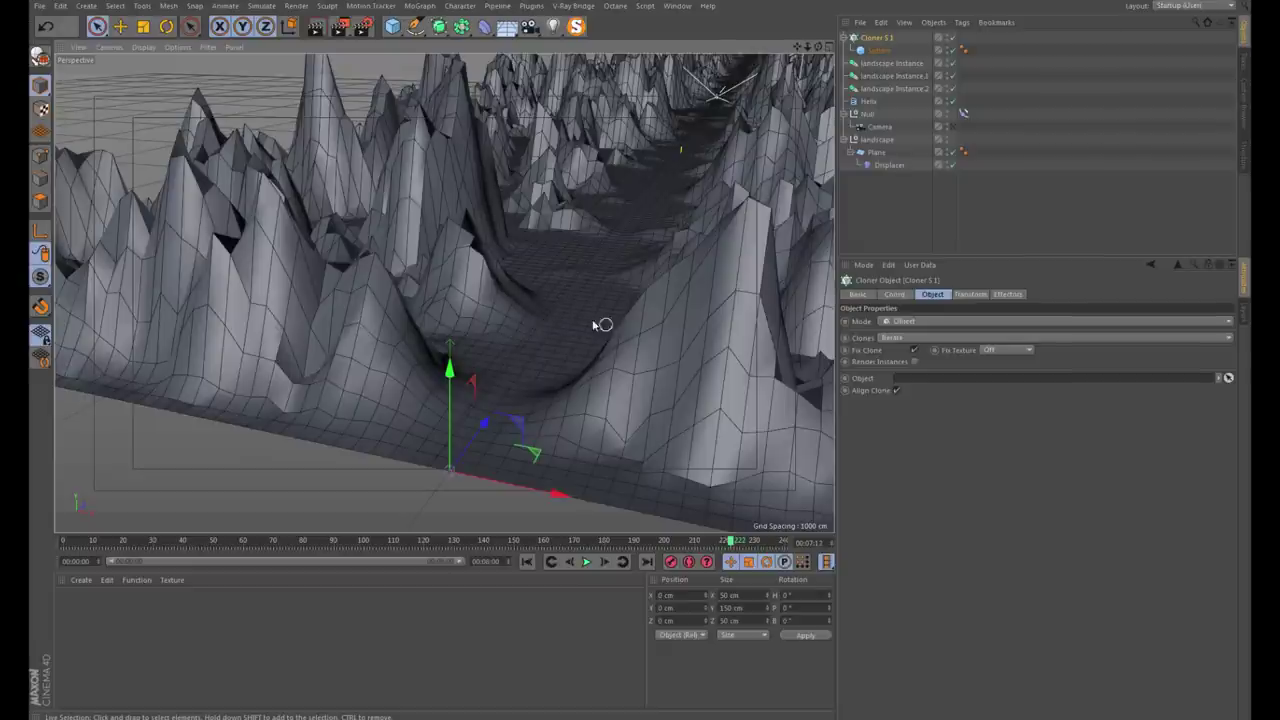
Save the scene as trinity tutorial.c4d
key("ctrl+s")
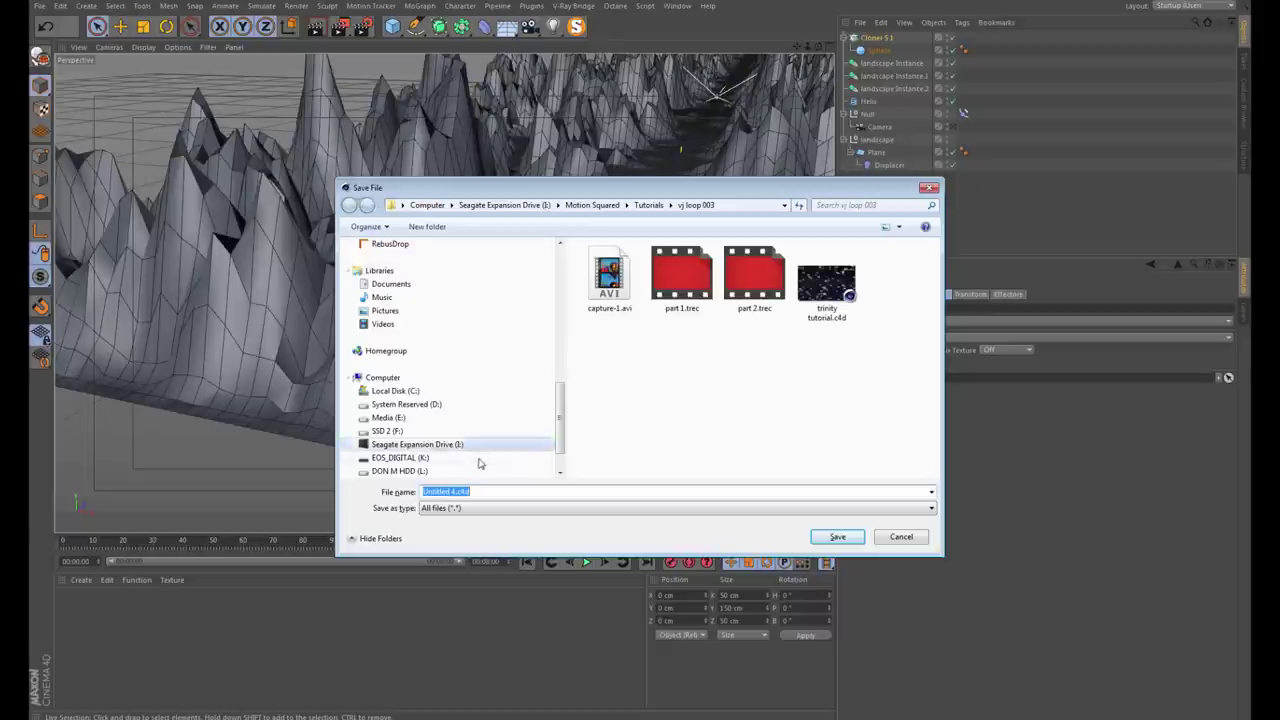
mouse_move(455, 400)
type("trin")
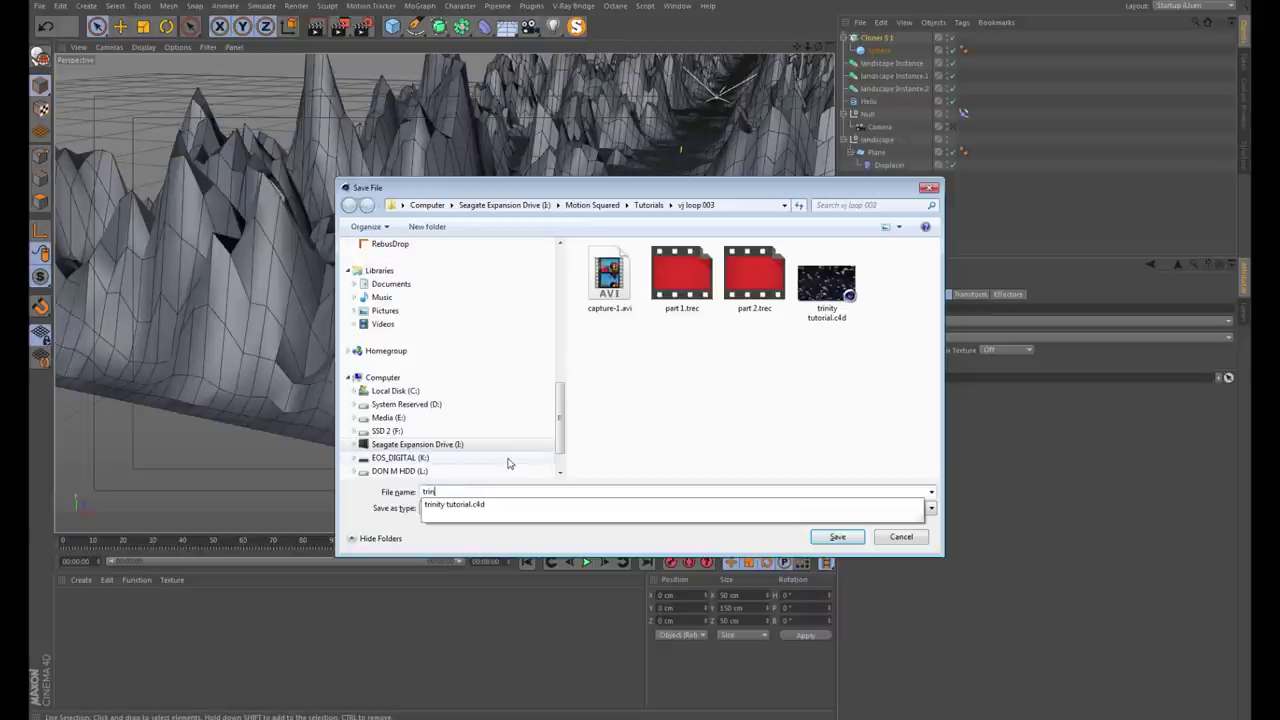
key("Down")
key("Return")
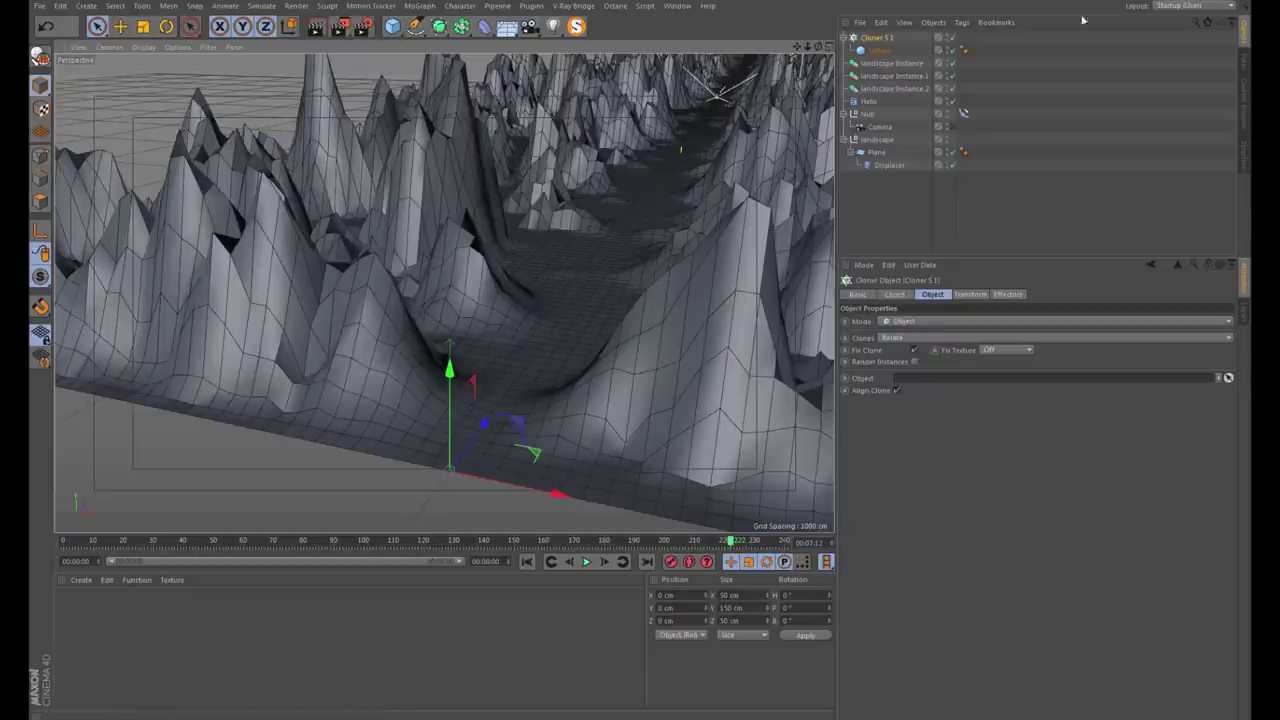
Give the Plane 10 width segments and 20 height segments
left_click(876, 152)
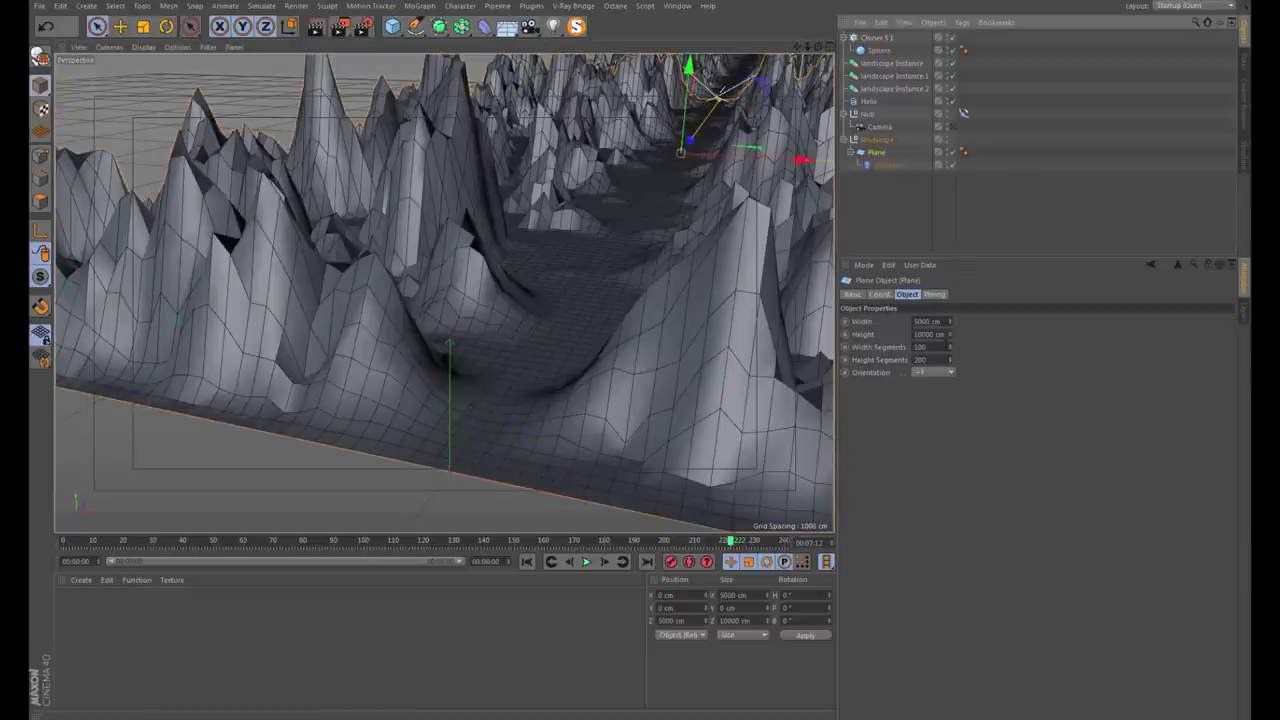
left_click(920, 347)
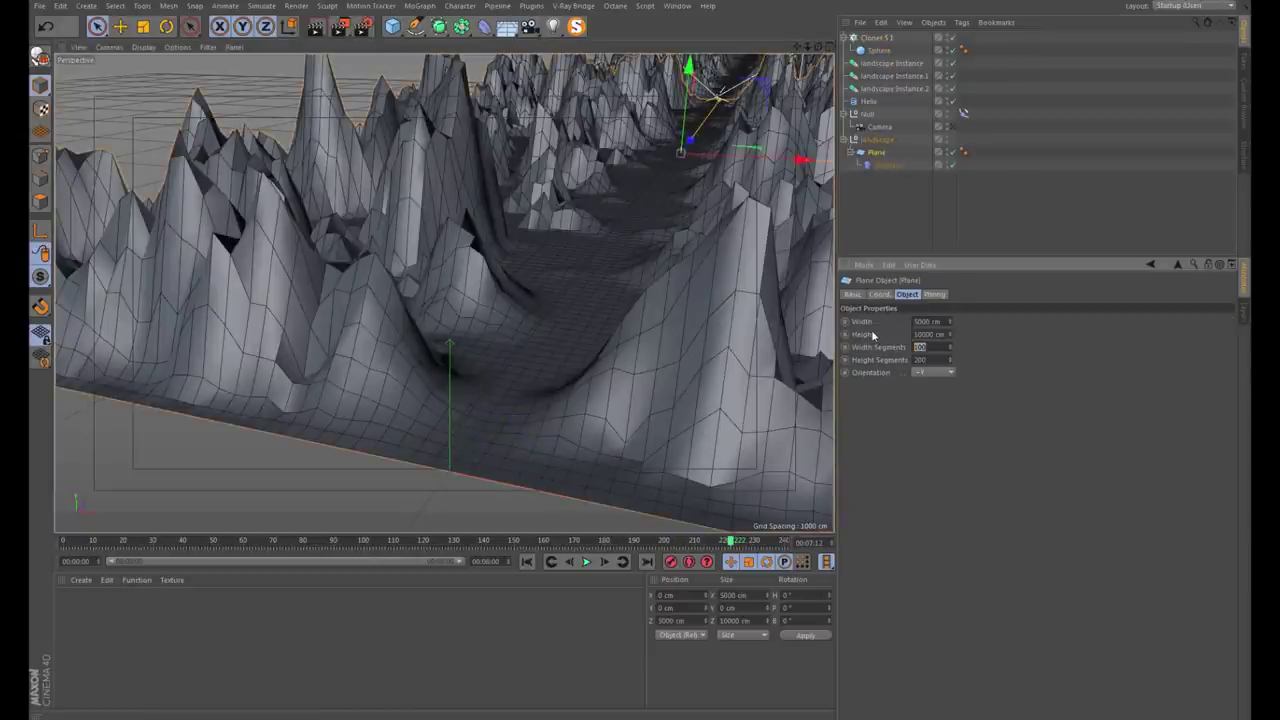
type("10")
key("Tab")
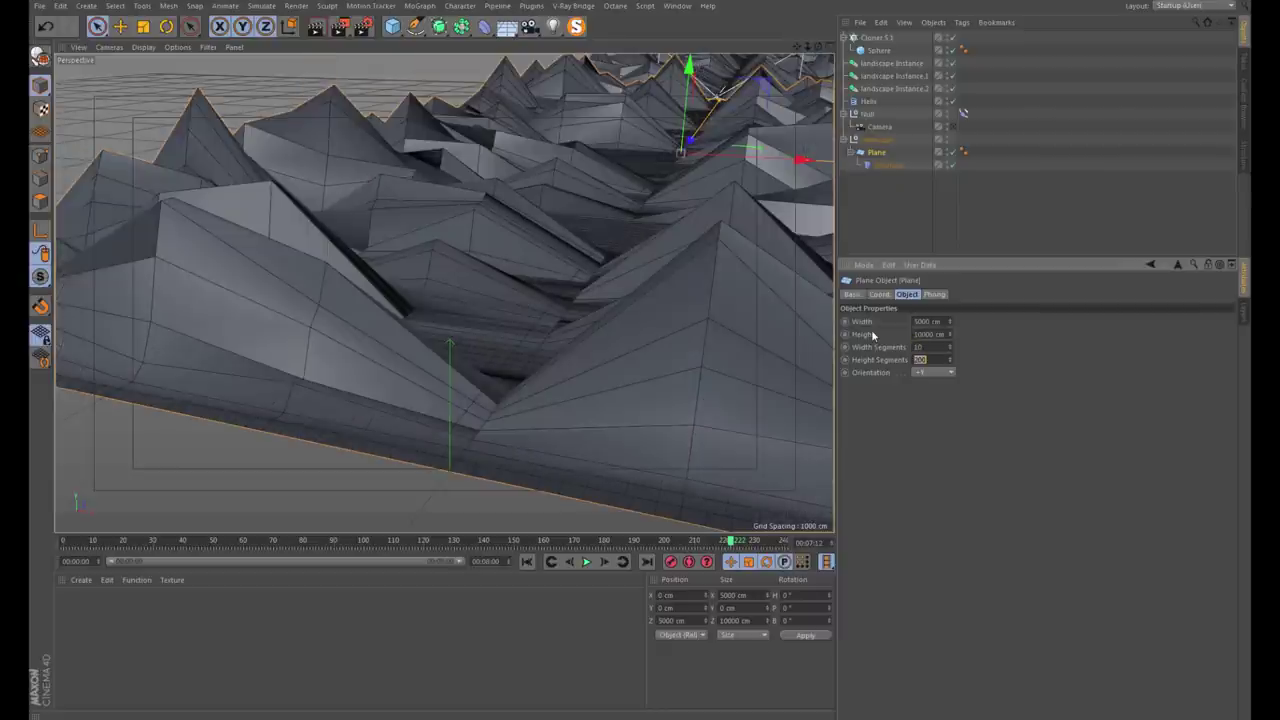
type("20")
key("Return")
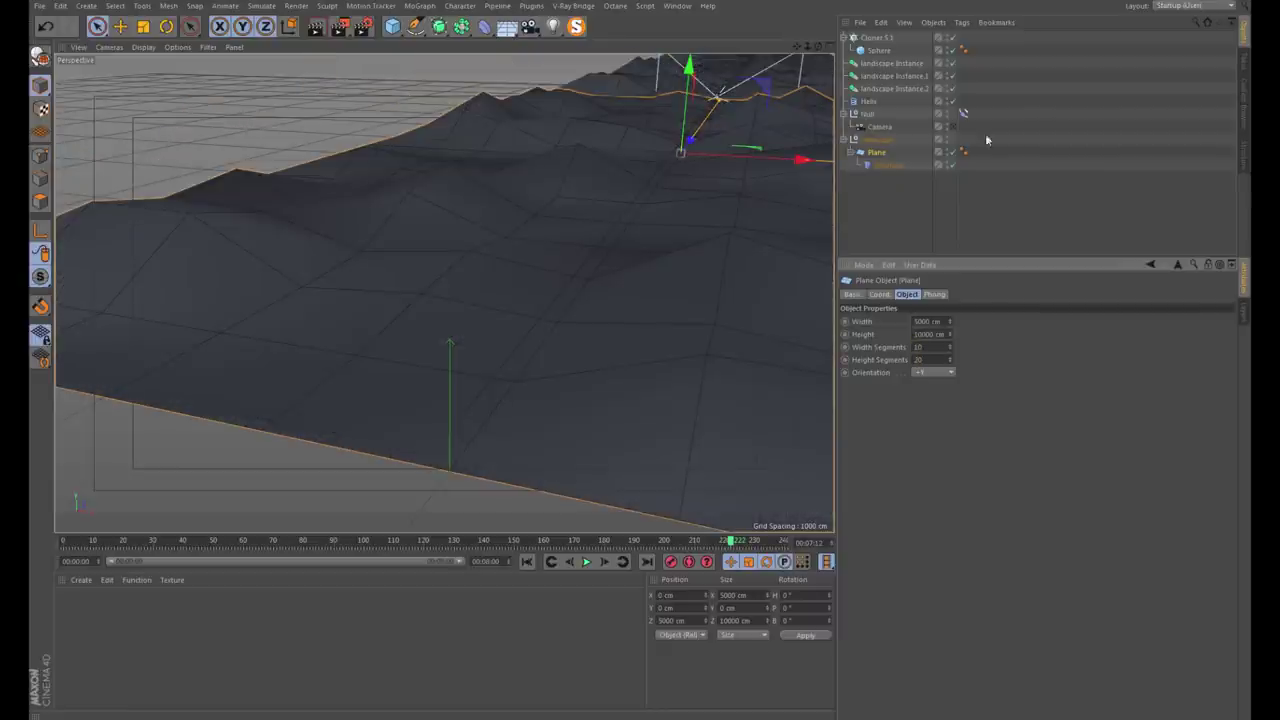
Set the Plane as the object for Cloner S 1
left_click(877, 37)
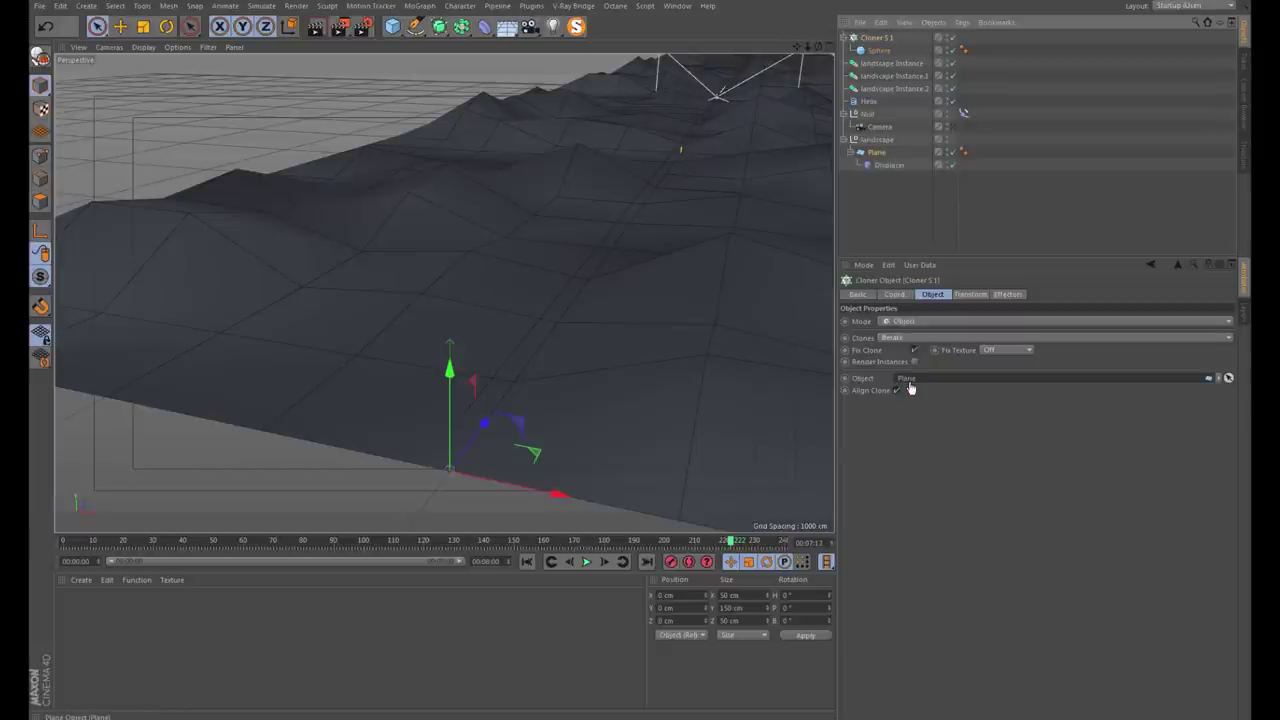
left_click_drag(910, 388, 908, 380)
left_click_drag(641, 330, 569, 342, "alt")
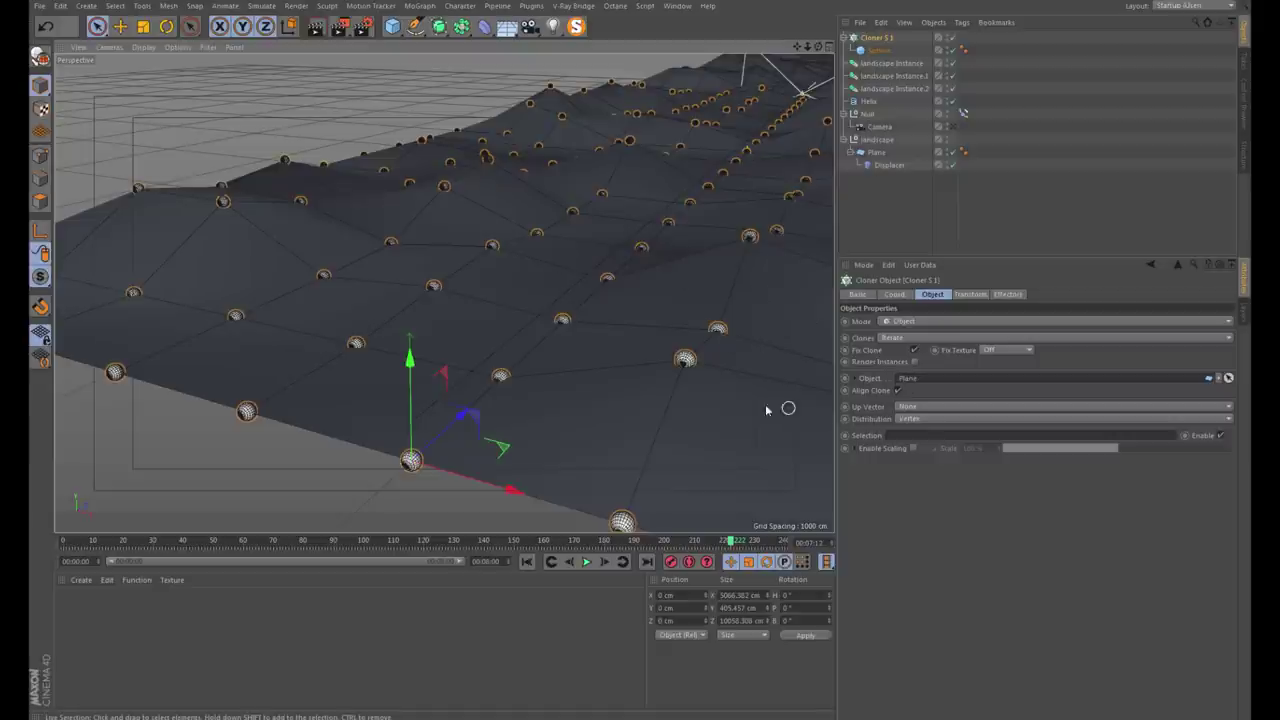
Switch the cloner's Distribution to Surface so clones spread across the landscape plane
left_click(908, 421)
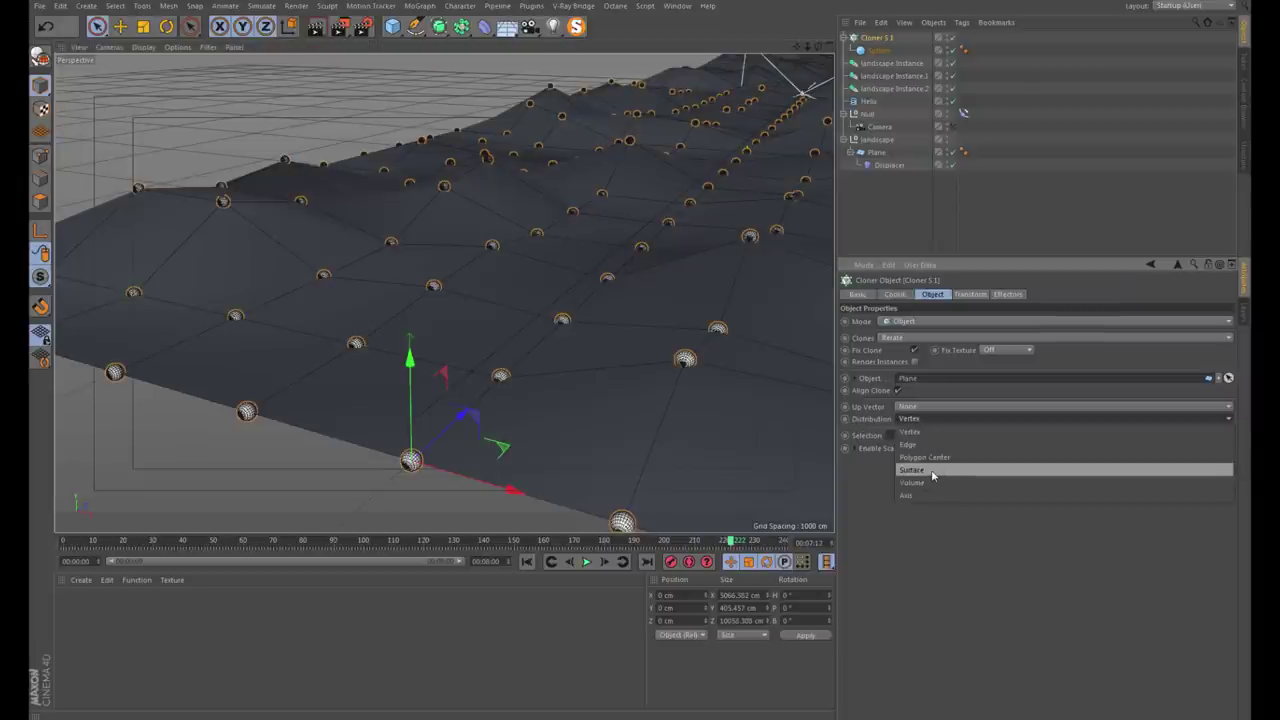
left_click(932, 474)
left_click_drag(506, 229, 552, 240, "alt")
left_click(876, 152)
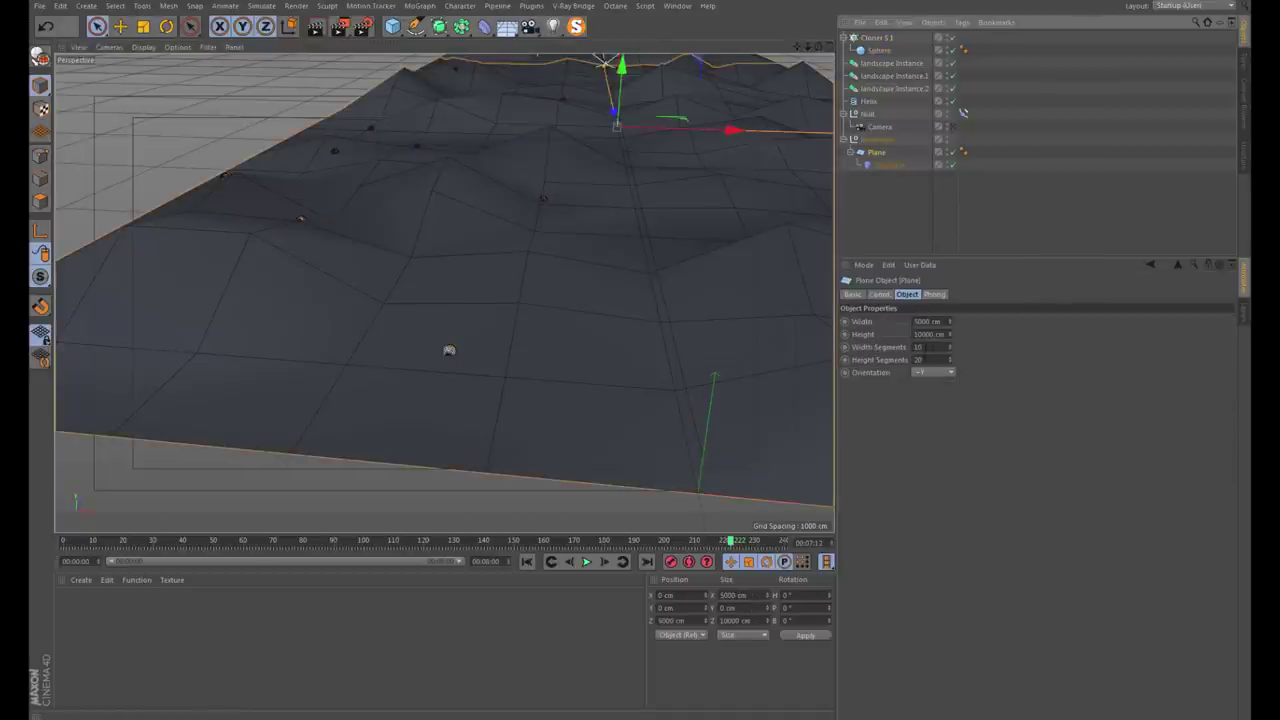
Give the landscape plane 100 width segments and 200 height segments
left_click(918, 347)
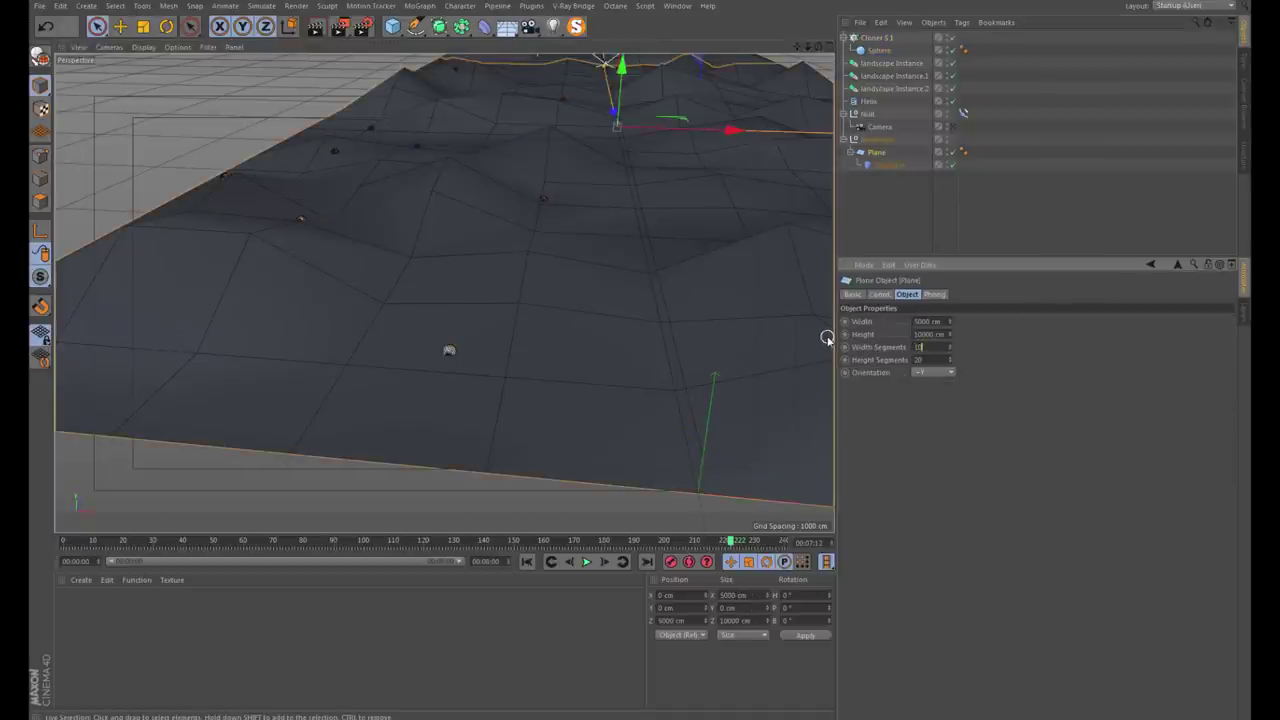
type("0")
key("Tab")
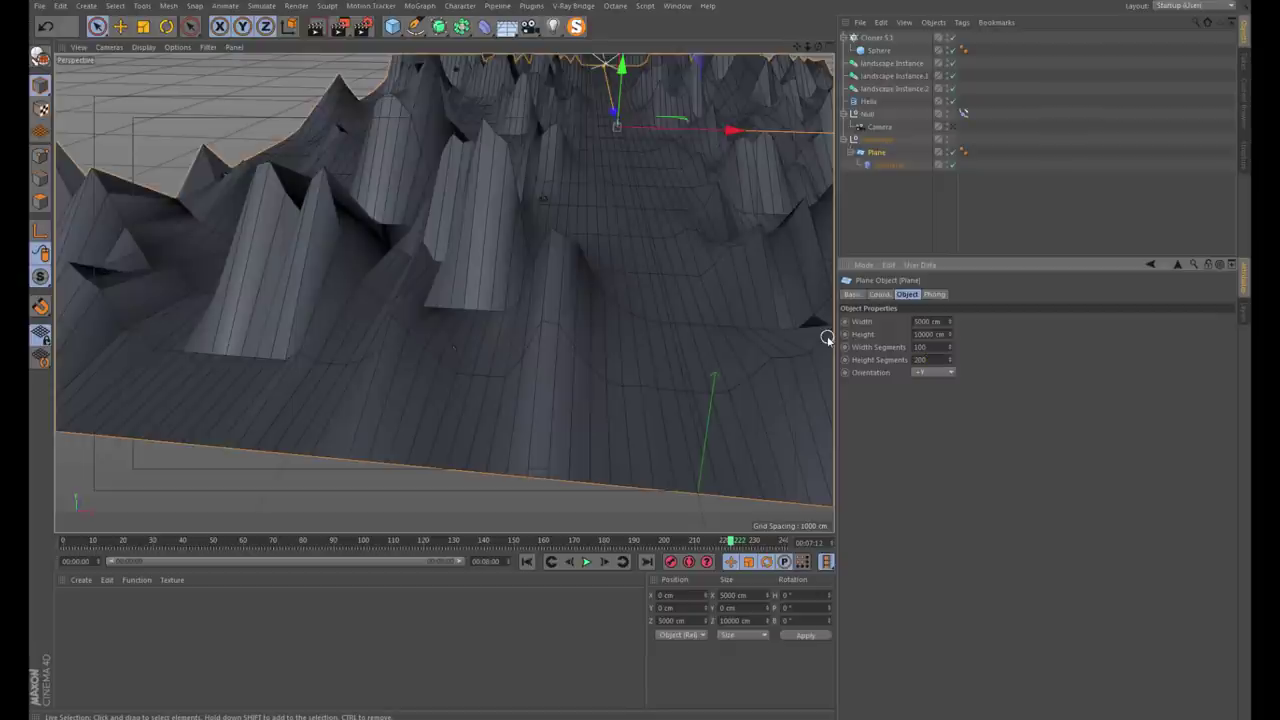
key("Return")
left_click(987, 185)
mouse_move(504, 318)
left_mouse_down("alt")
mouse_move(508, 291)
mouse_move(543, 286)
mouse_move(514, 314)
mouse_move(530, 310)
left_mouse_up("alt")
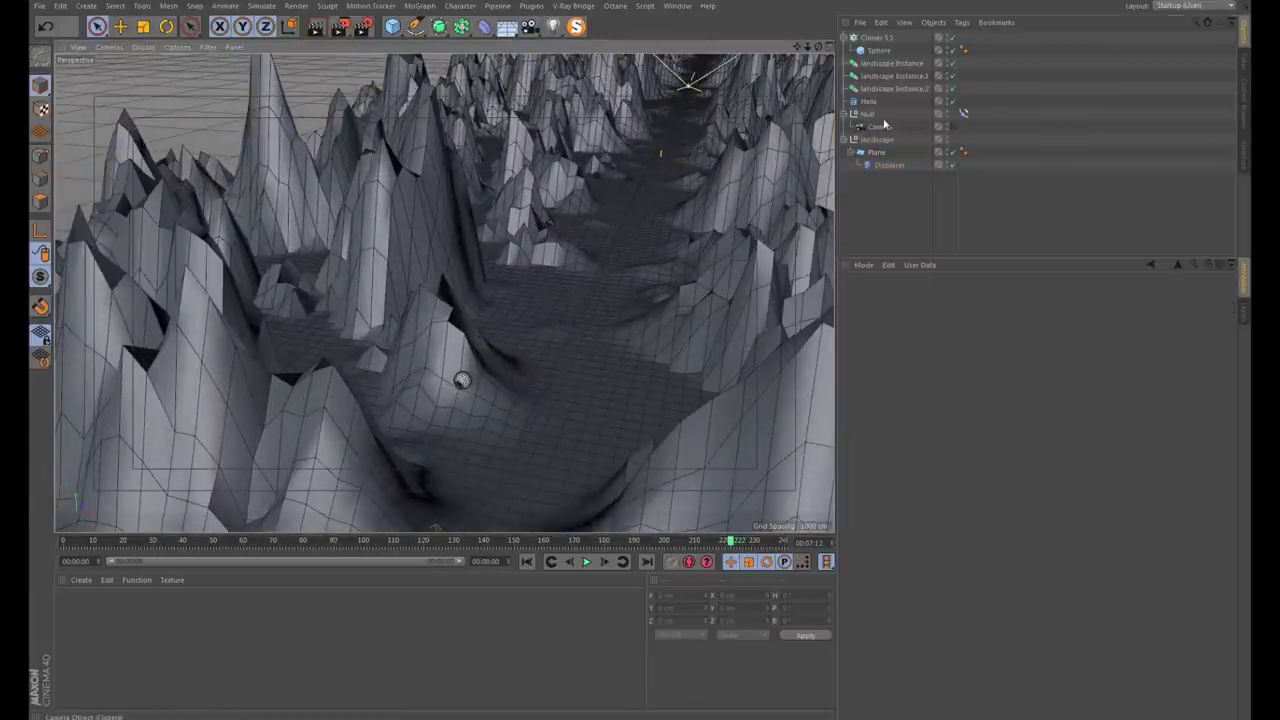
Set the cloned sphere's Segments to 3 for a low-poly shape
left_click(879, 51)
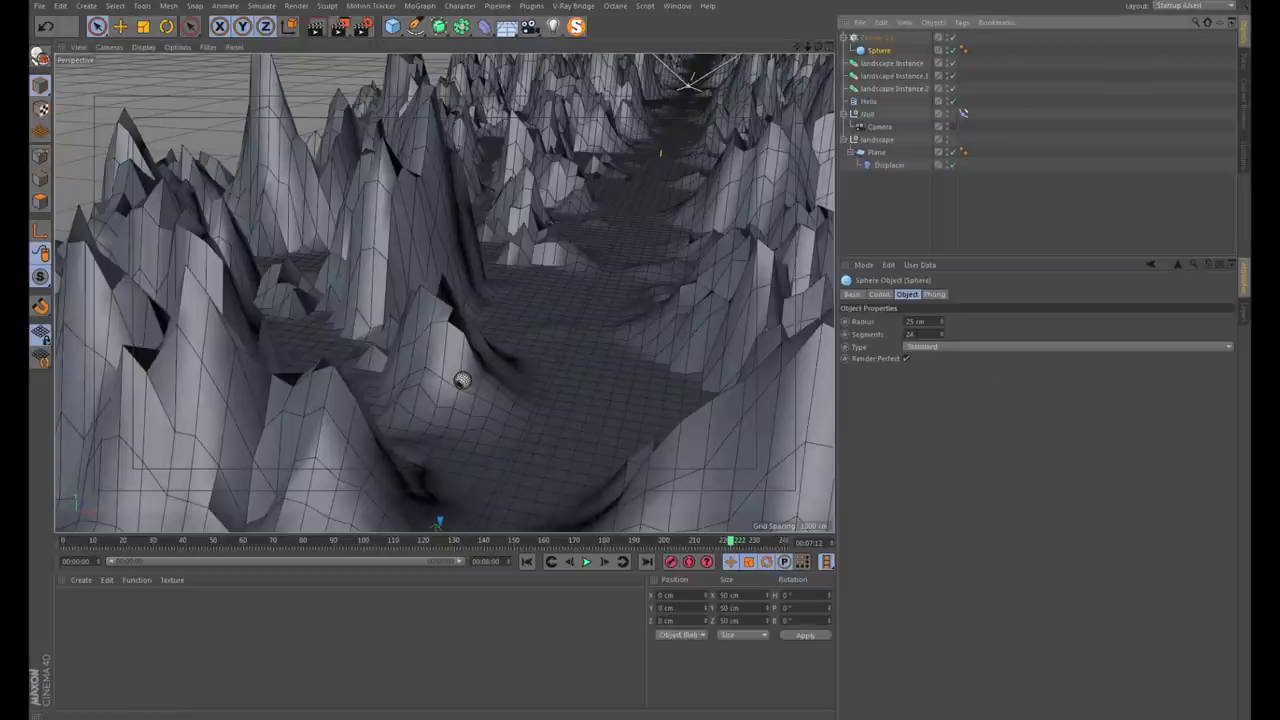
double_click(920, 334)
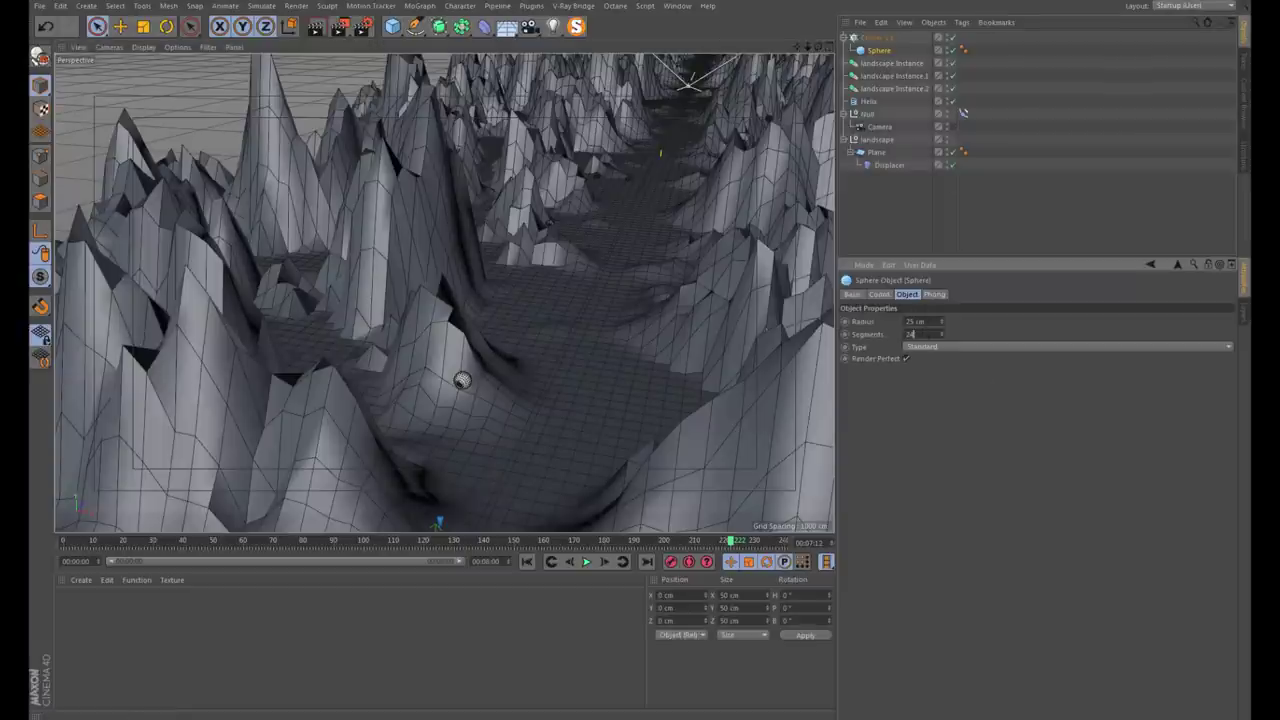
type("3")
key("Return")
Move close to the low-poly sphere and preview it in Render View
mouse_move(560, 250)
left_mouse_down("alt")
mouse_move(595, 205)
mouse_move(386, 225)
left_mouse_up("alt")
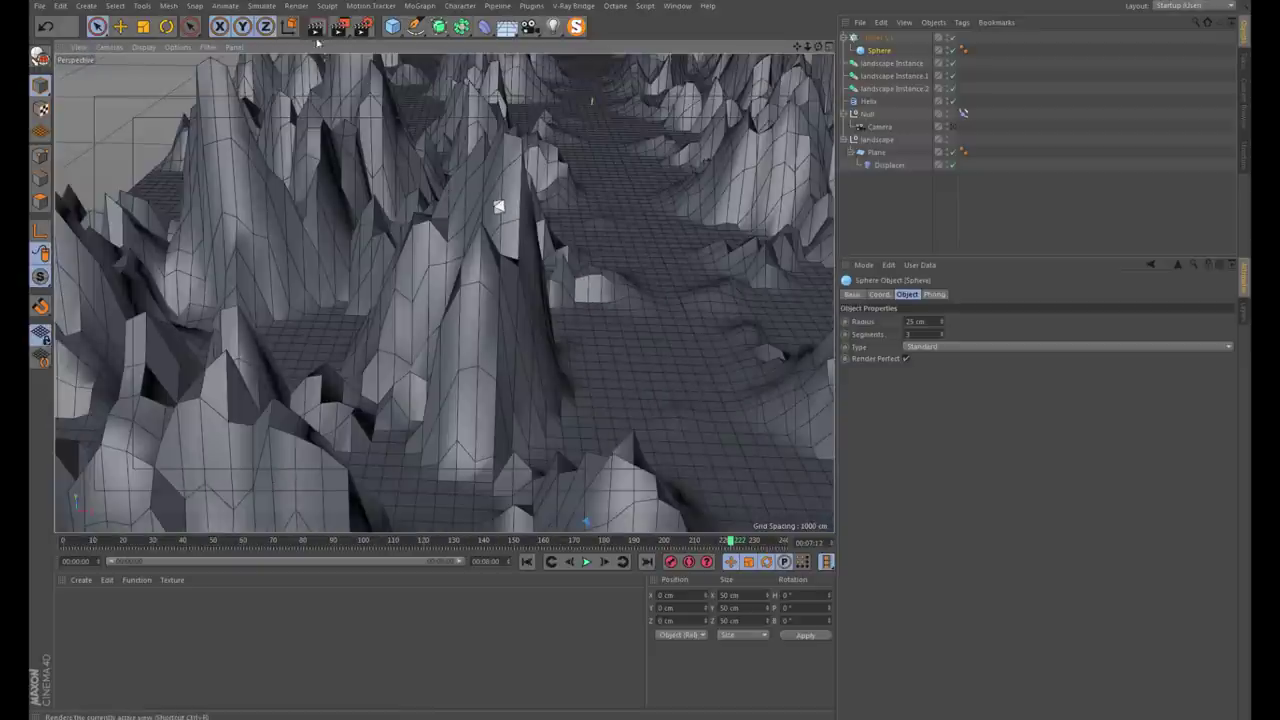
left_click(314, 28)
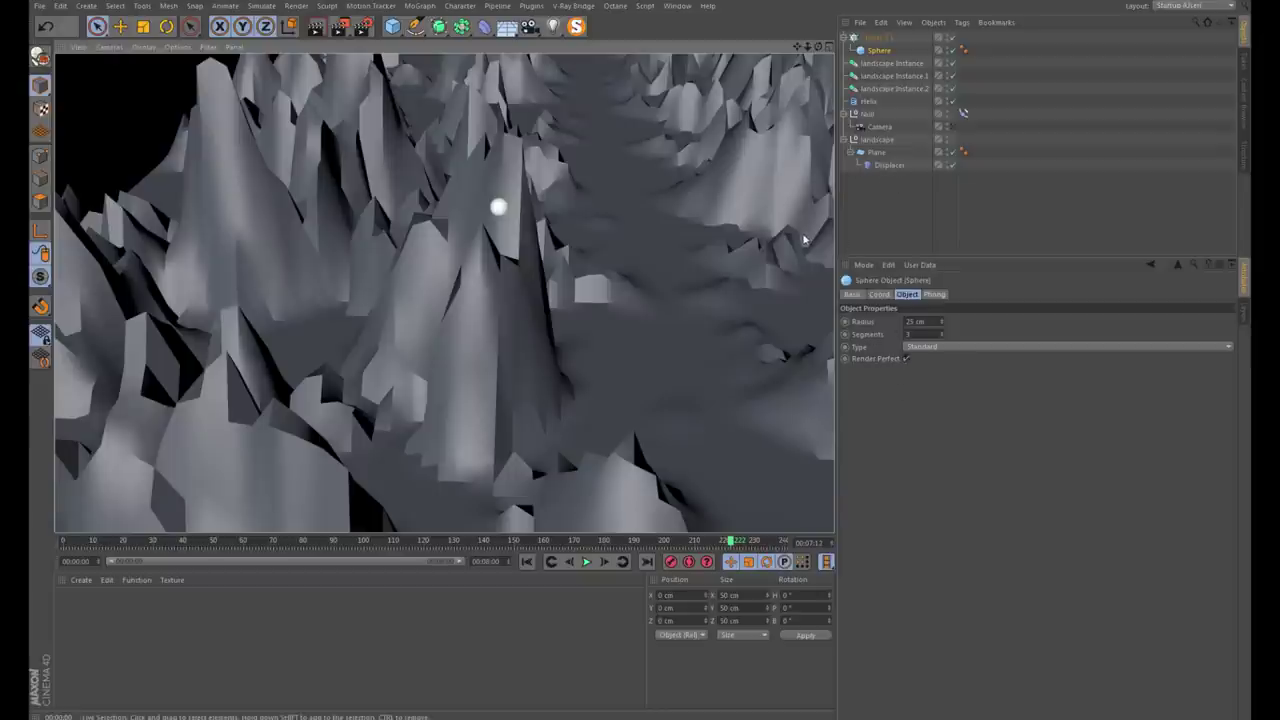
scroll(477, 300, "down", 3)
scroll(482, 274, "down", 3)
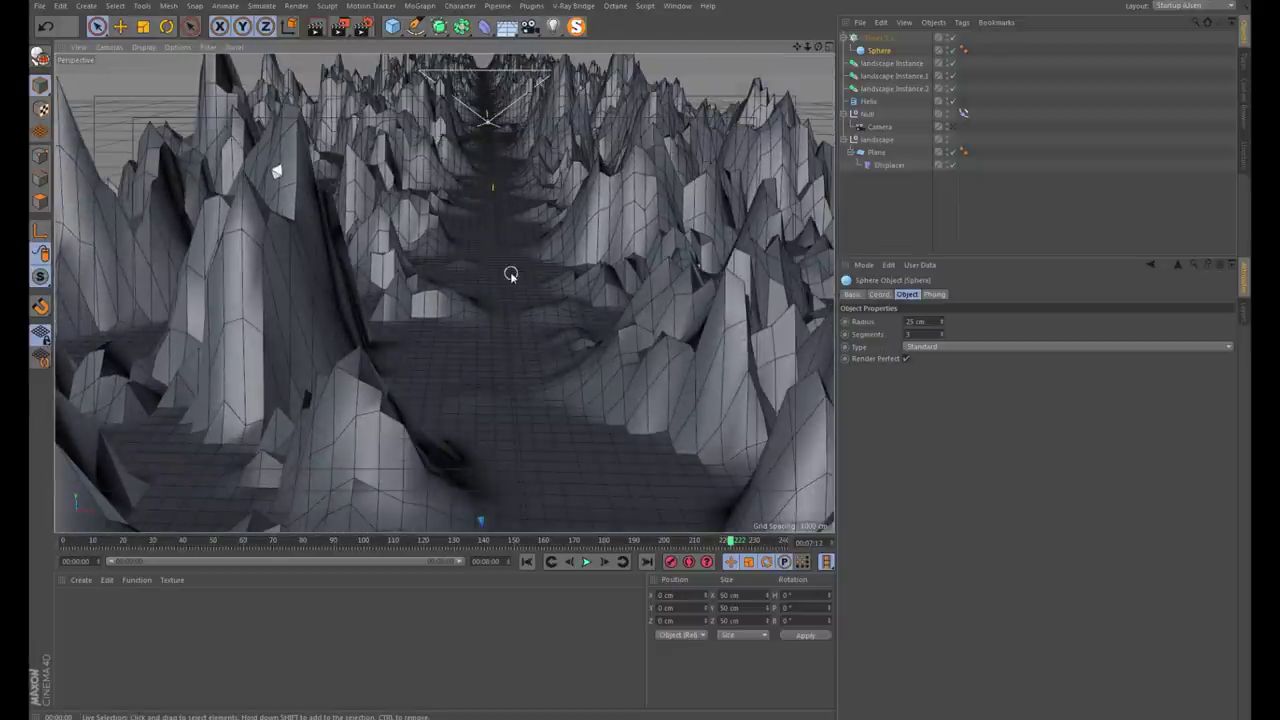
Set Cloner S1's clone Count to 500
left_click(878, 38)
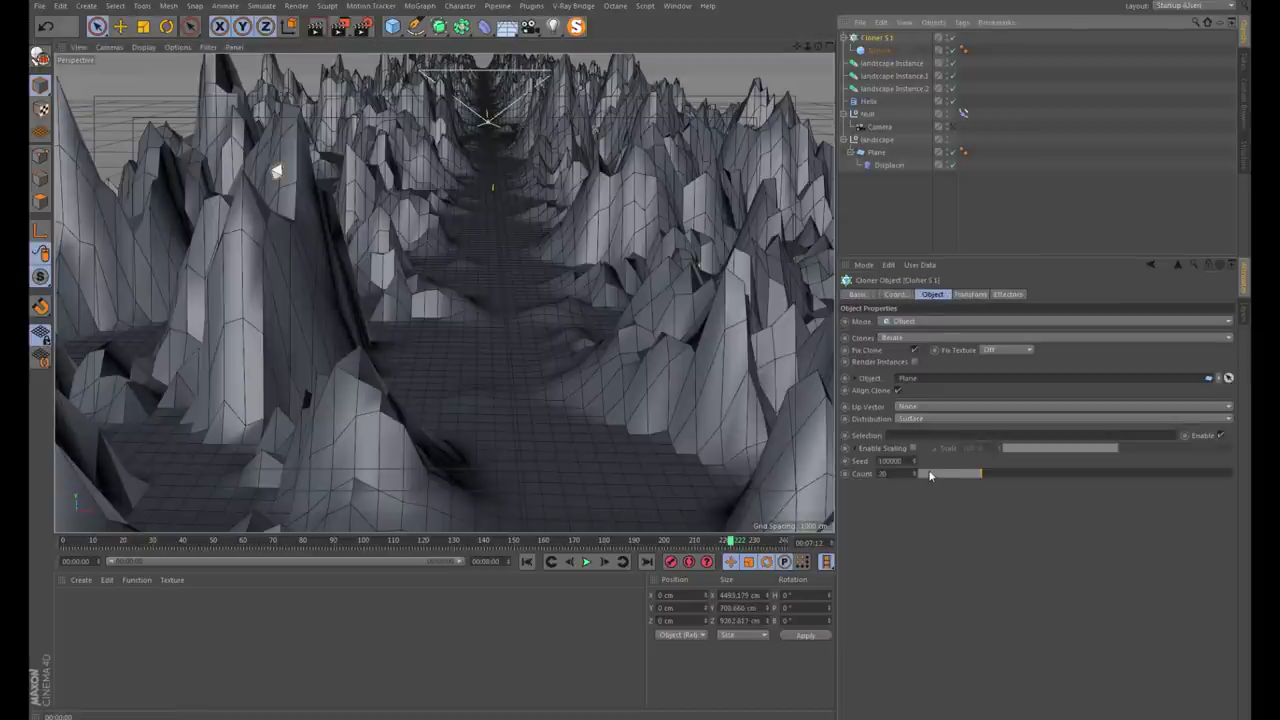
left_click(922, 475)
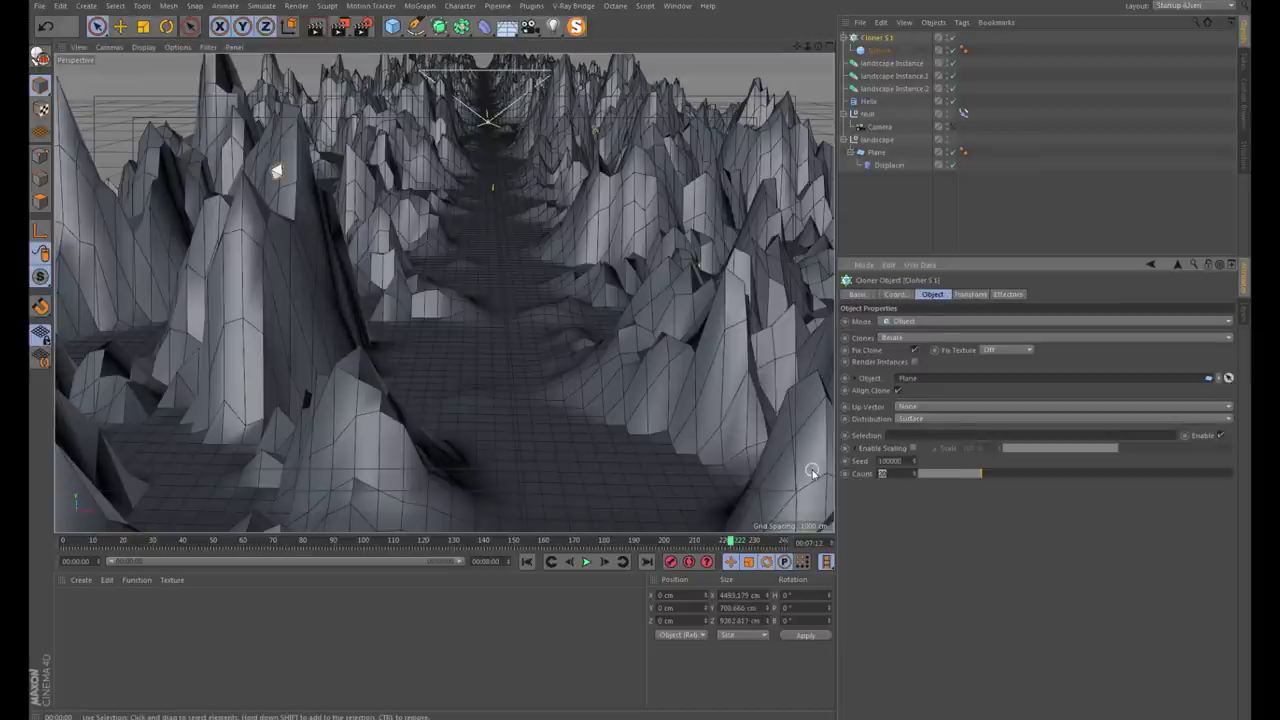
type("5099")
key("Return")
key("Return")
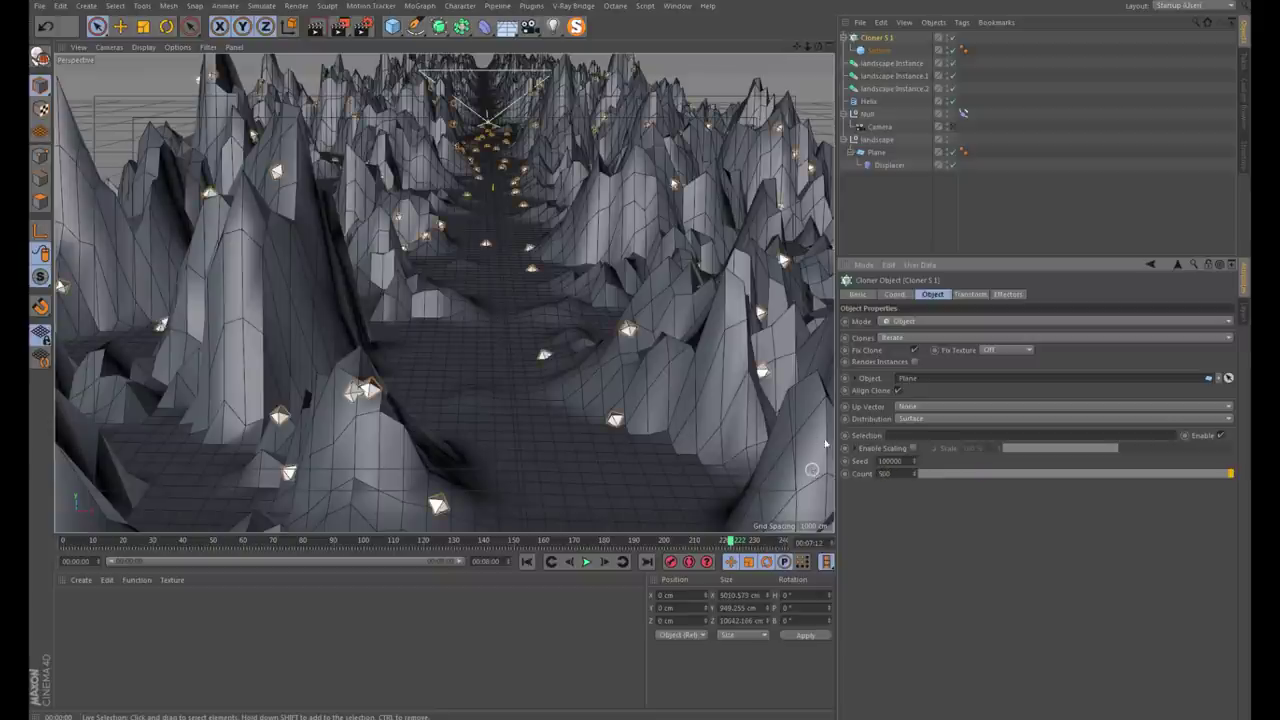
Check the scattered clones through the scene camera and a sideways perspective view
left_click_drag(826, 443, 455, 398, "alt")
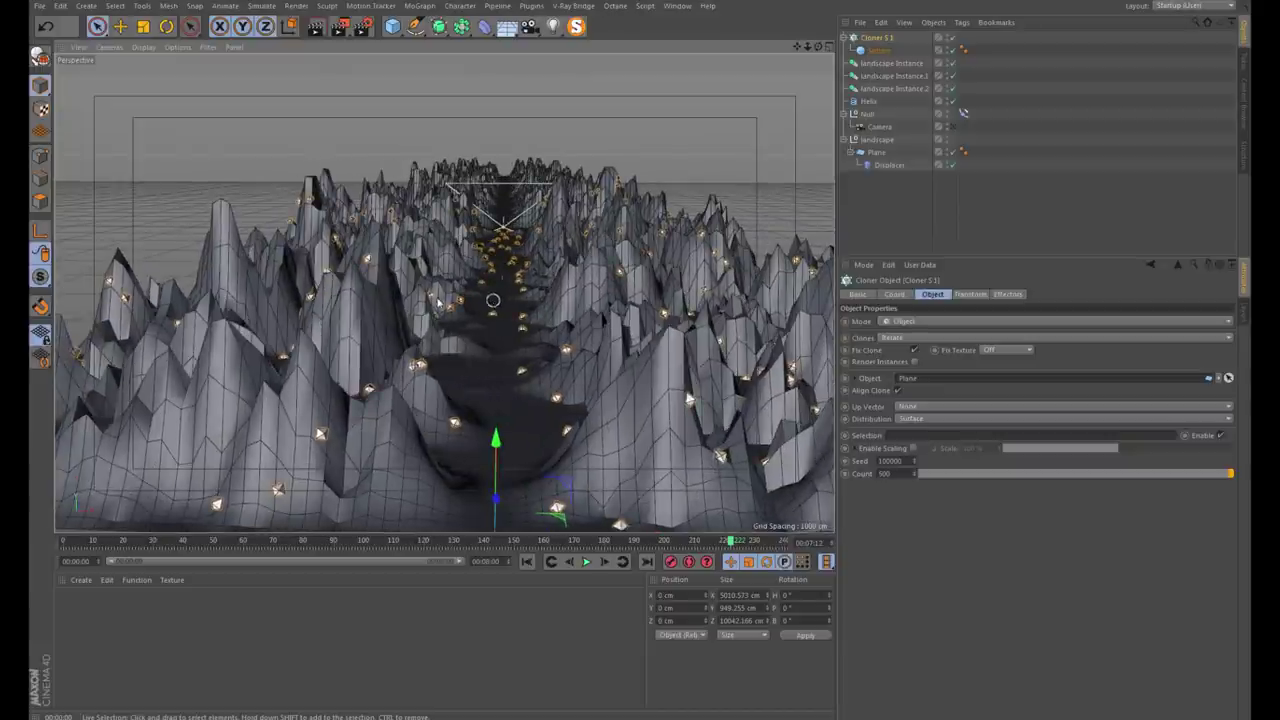
left_click(952, 127)
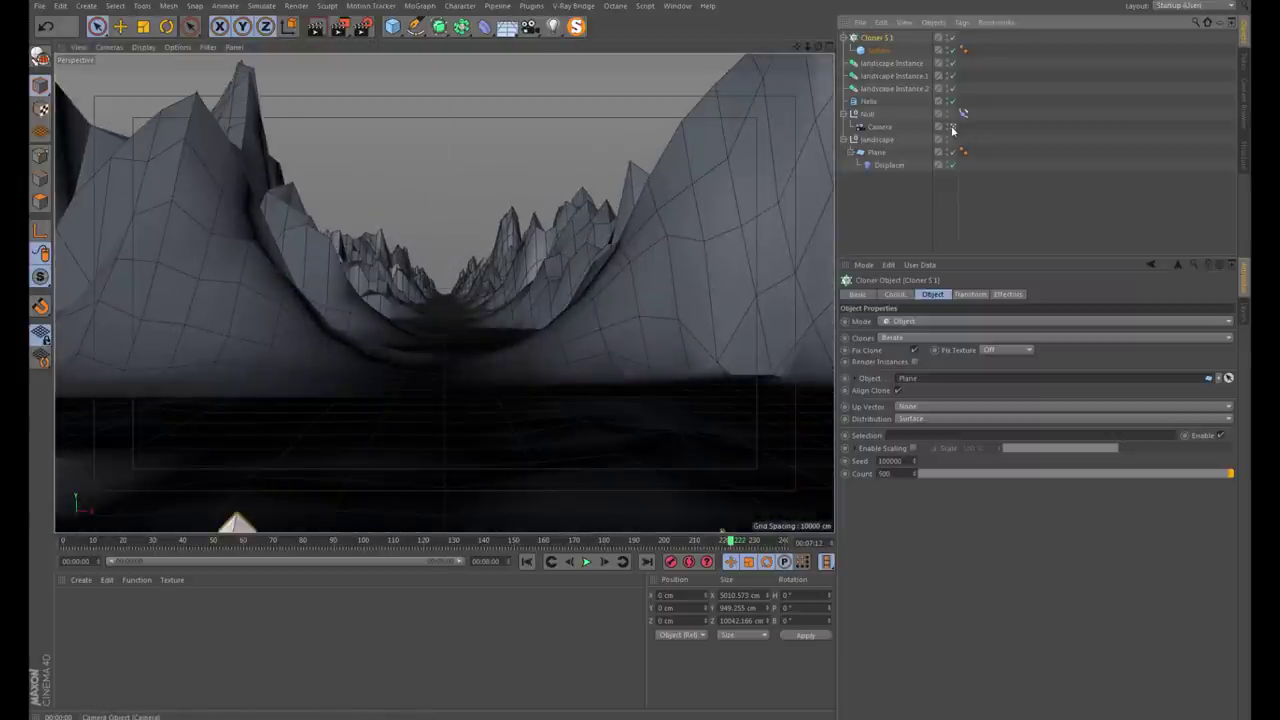
left_click(952, 128)
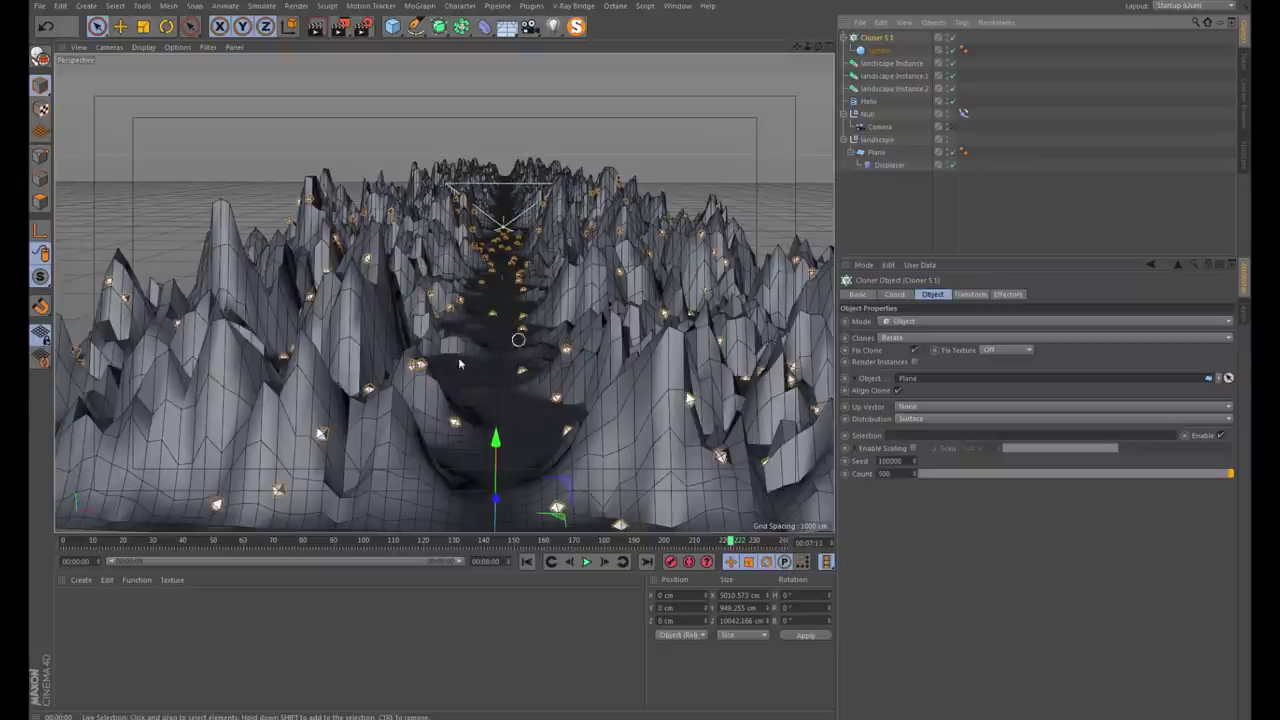
mouse_move(459, 364)
left_mouse_down("alt")
mouse_move(443, 396)
mouse_move(466, 398)
left_mouse_up("alt")
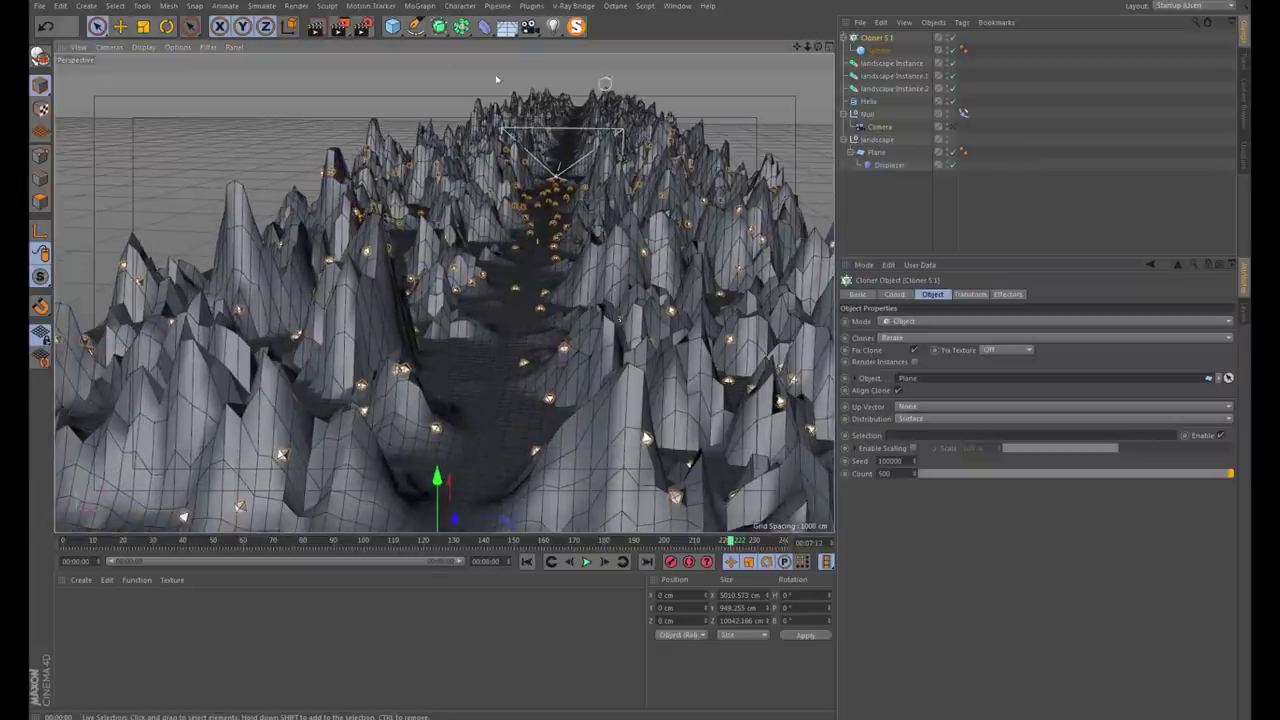
left_click(422, 6)
mouse_move(432, 25)
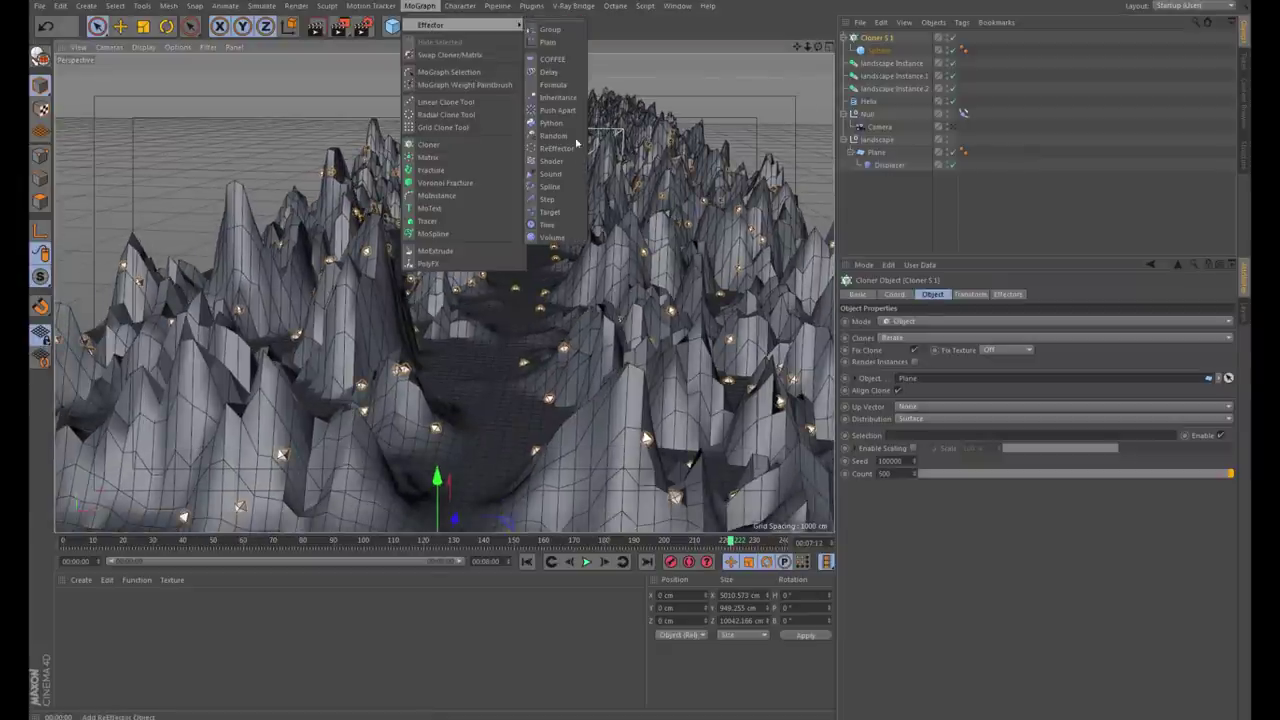
Add a Random effector that randomizes uniform scale instead of position
left_click(553, 135)
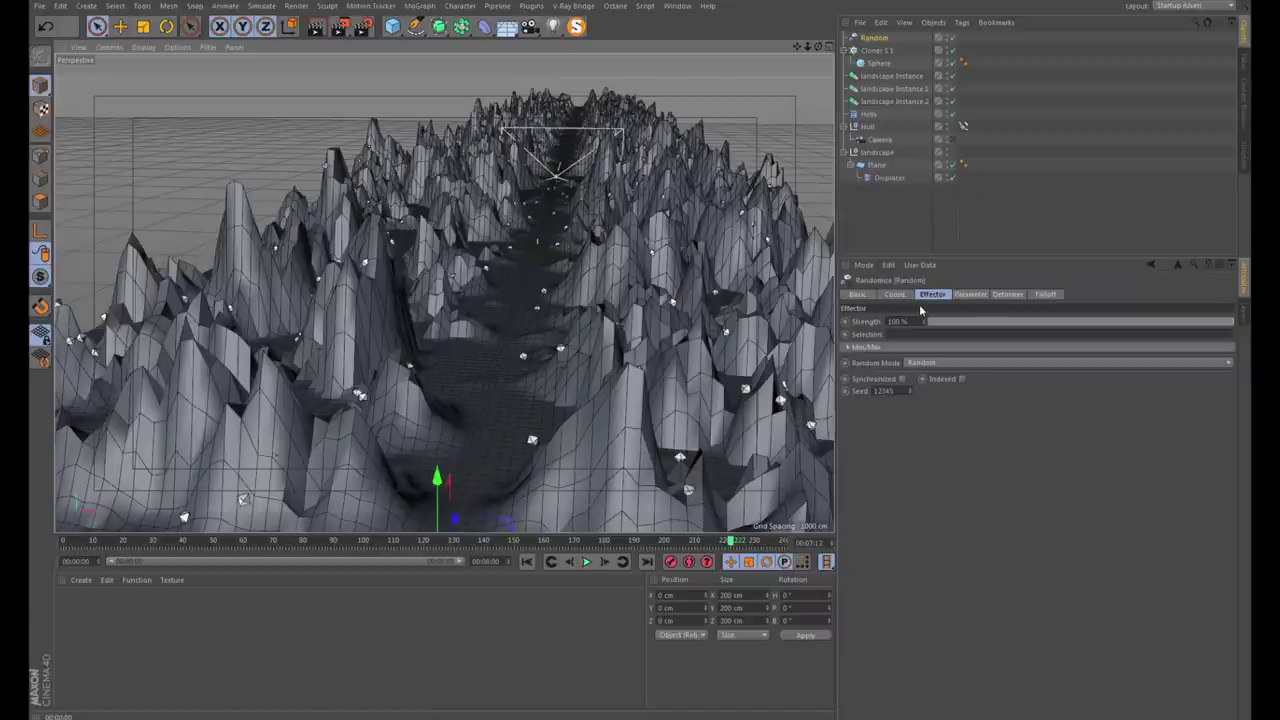
left_click(970, 294)
left_click(891, 345)
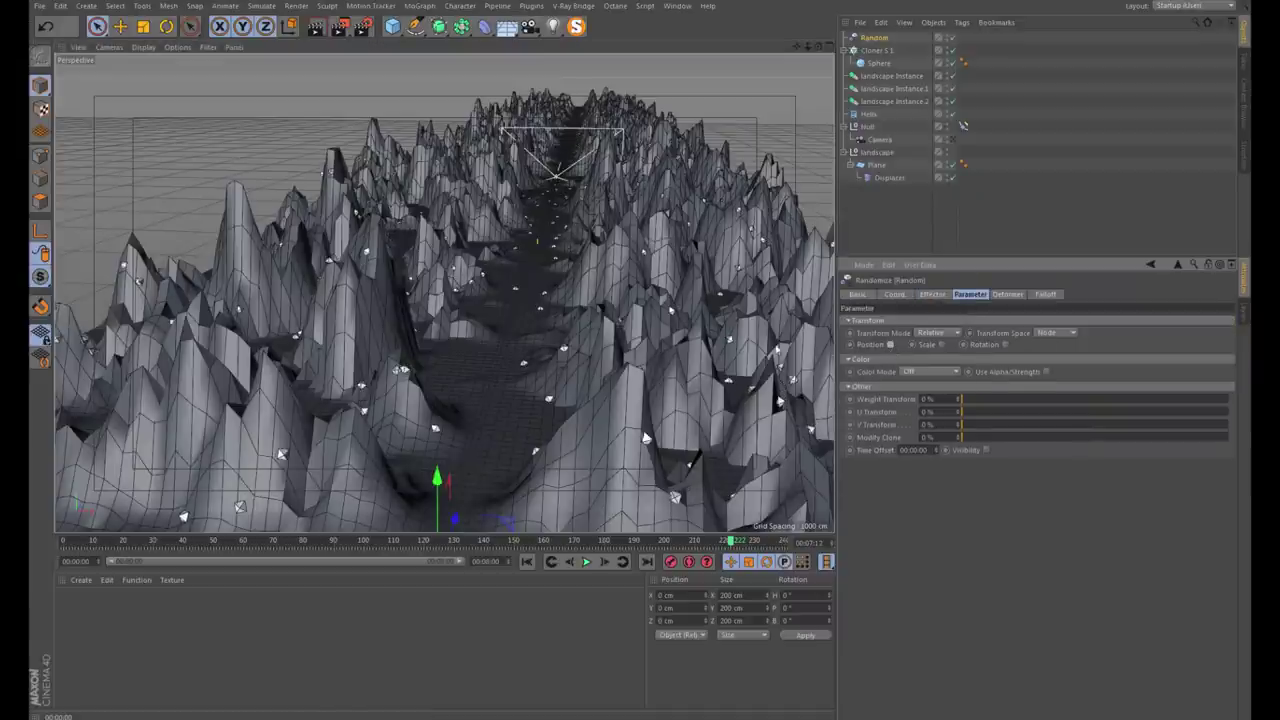
left_click(941, 344)
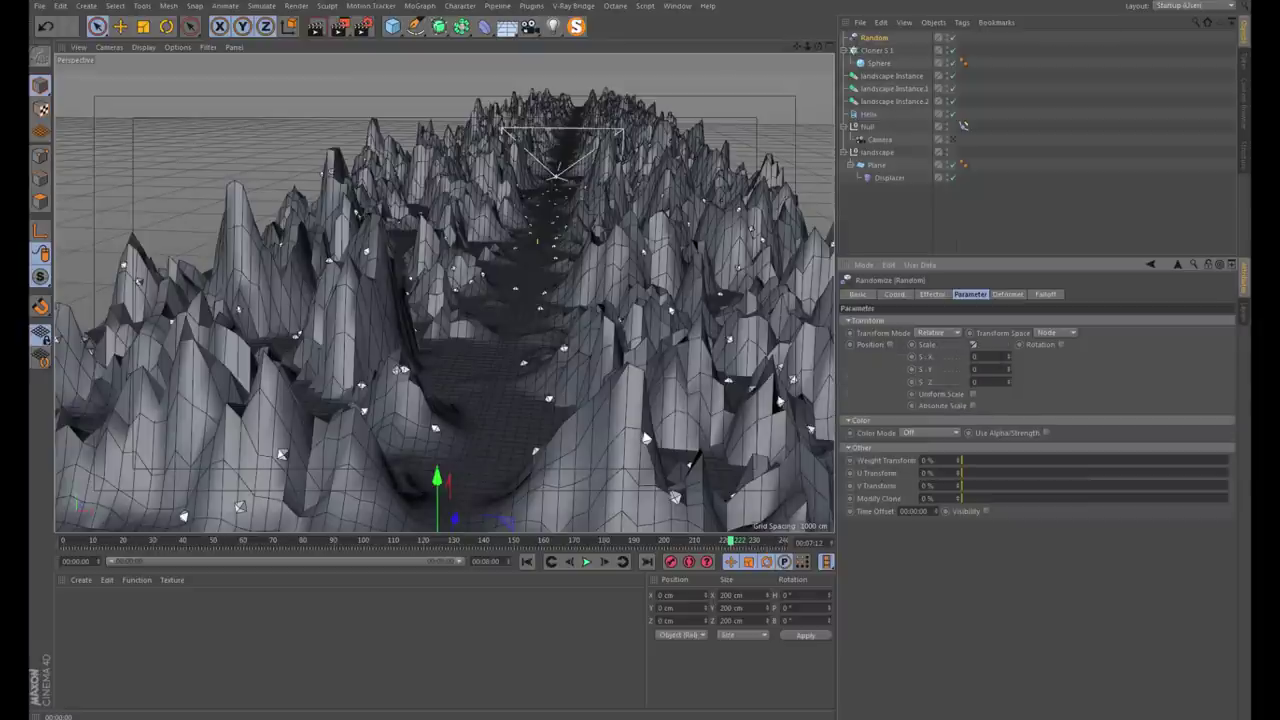
left_click(967, 395)
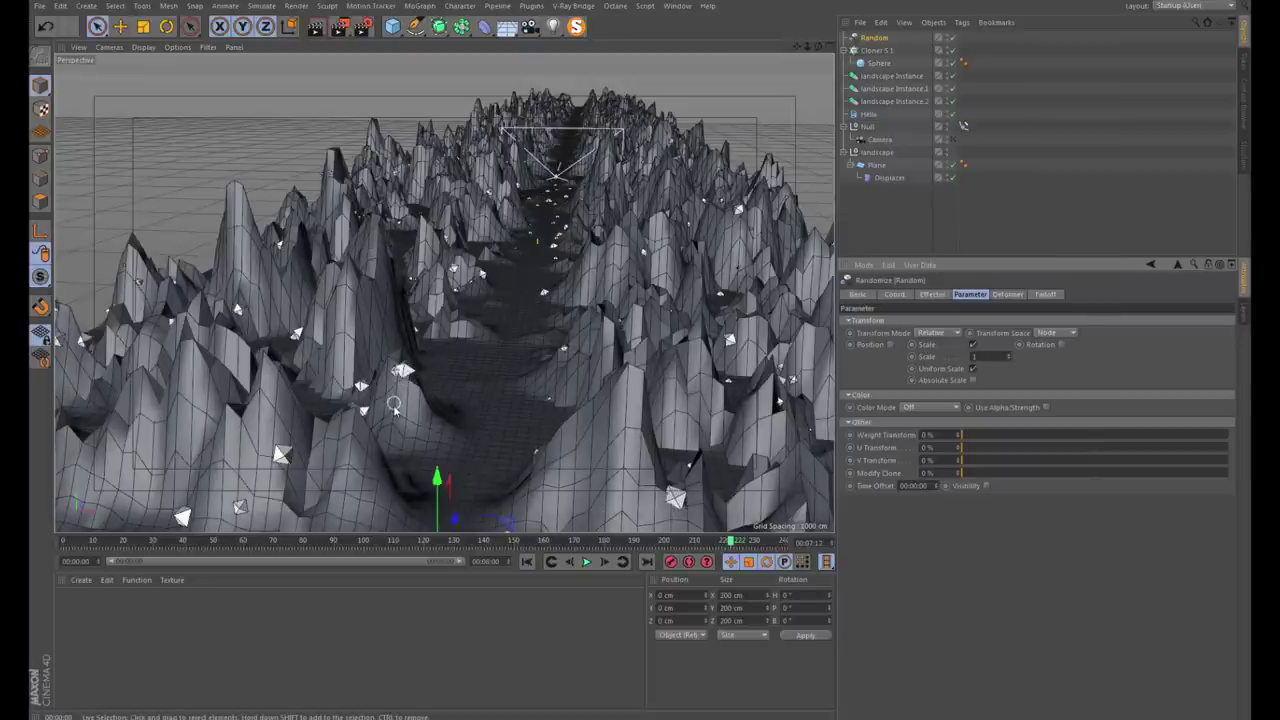
Orbit toward the peaks, play the animation, and compare against the reference video
scroll(424, 350, "up", 2)
scroll(427, 356, "up", 3)
scroll(430, 362, "up", 3)
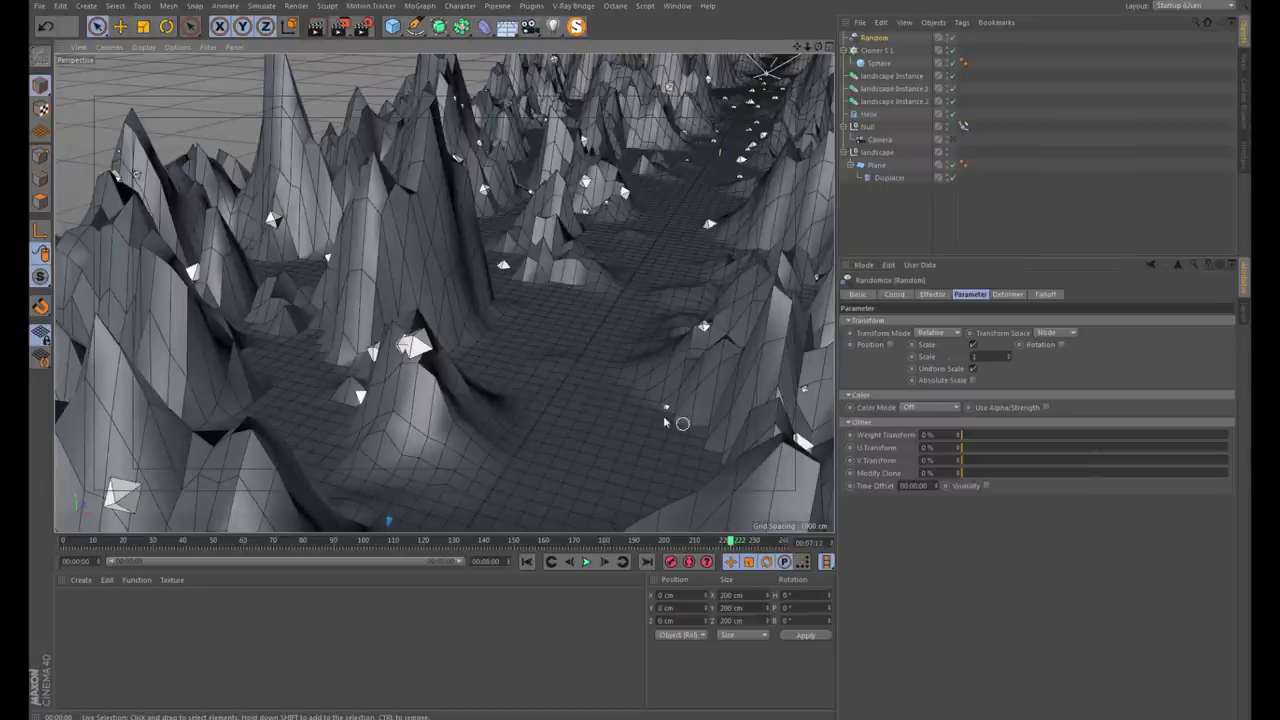
scroll(718, 380, "up", 3)
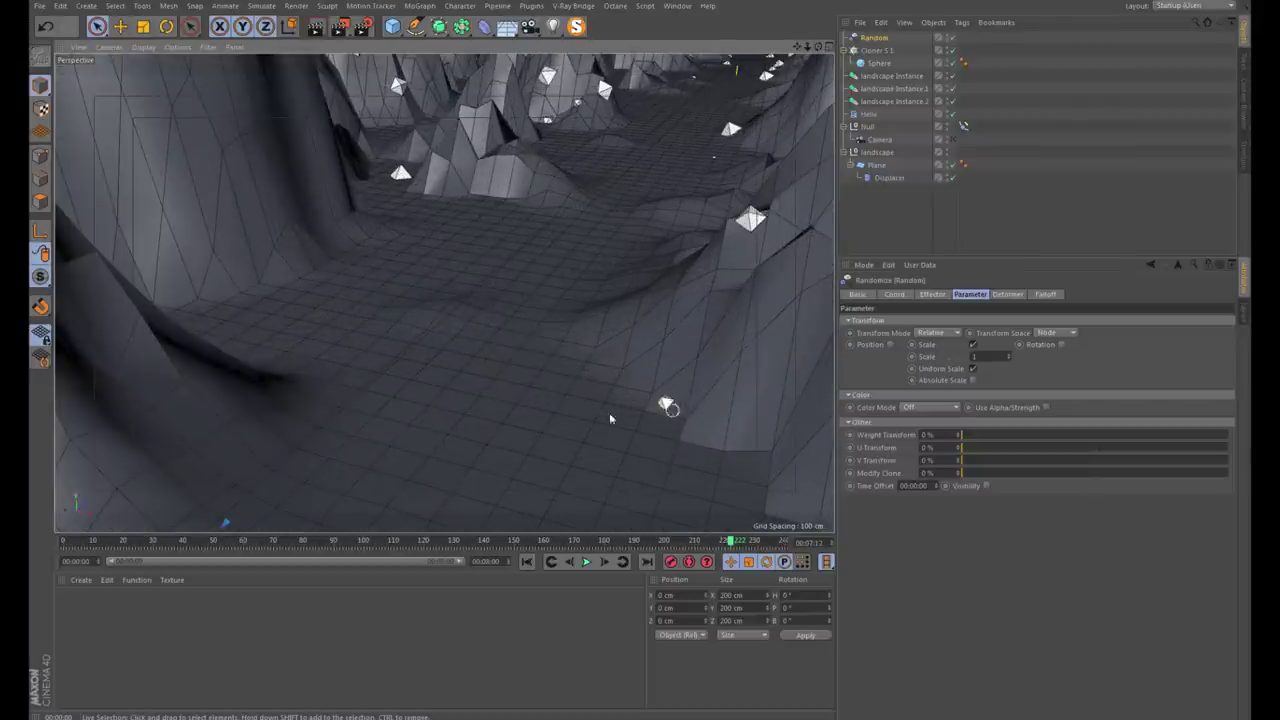
left_click_drag(609, 418, 398, 312, "alt")
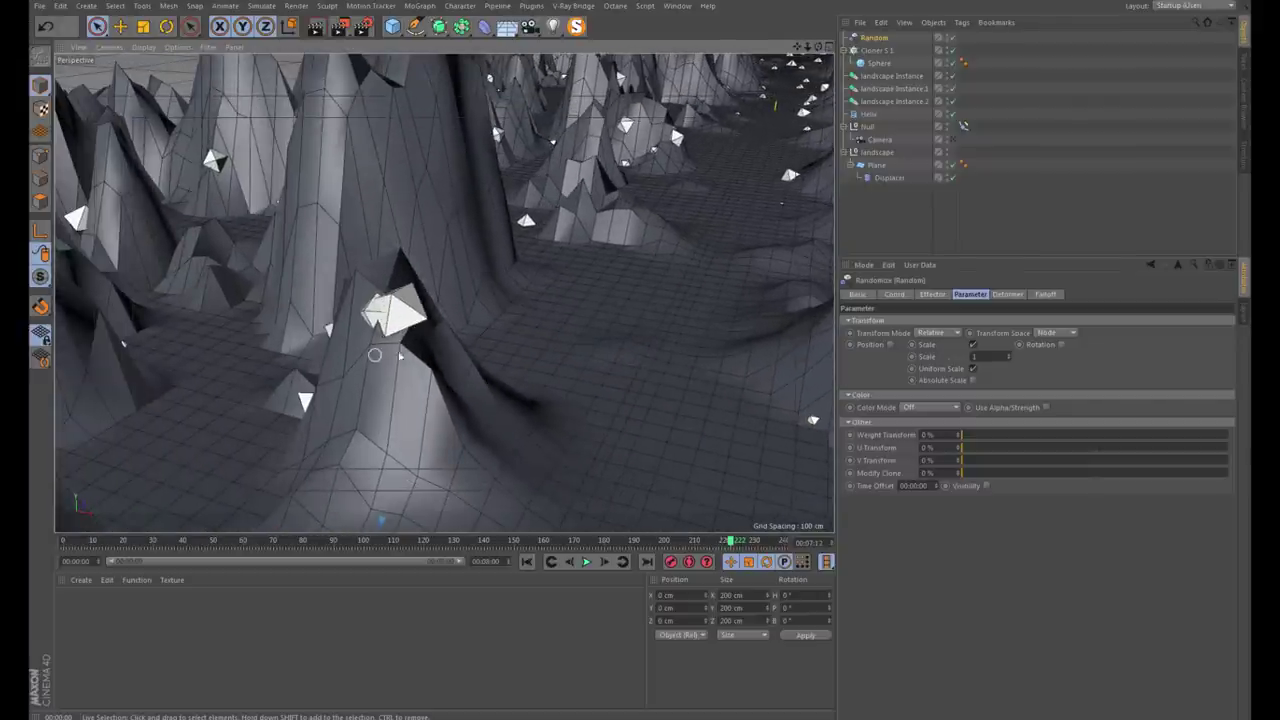
scroll(420, 330, "down", 3)
scroll(424, 398, "down", 2)
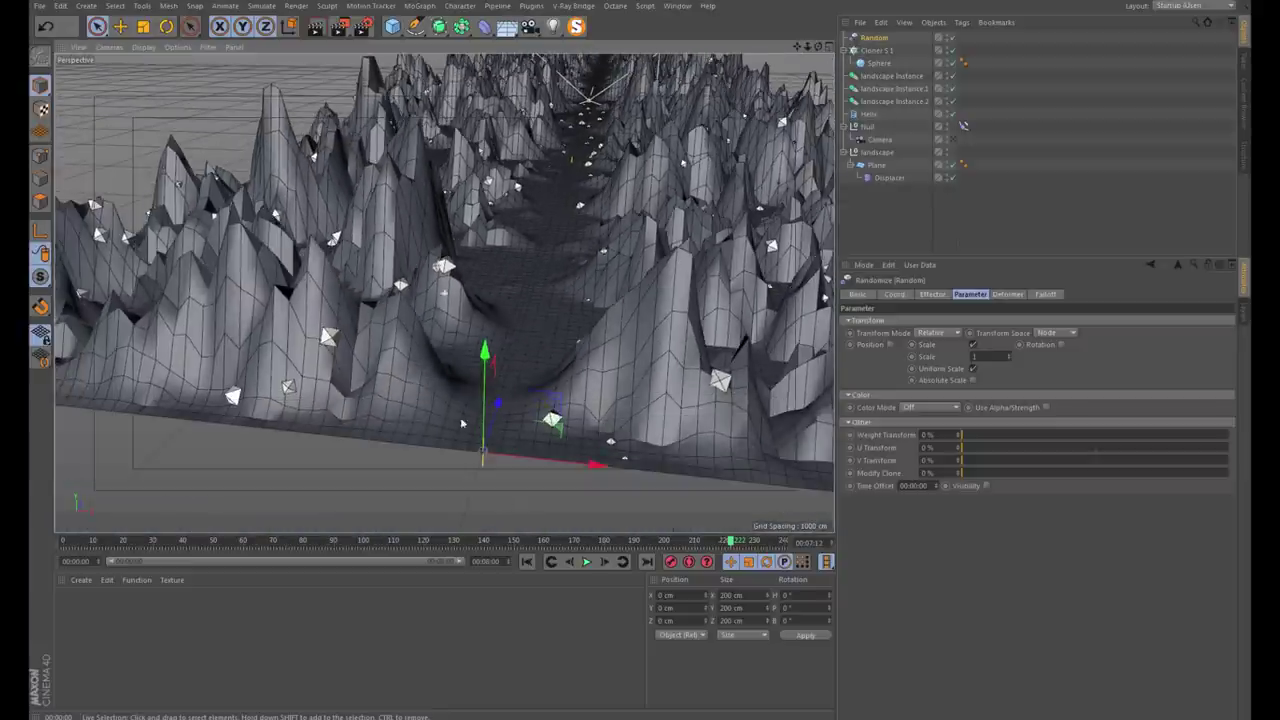
left_click(527, 561)
left_click(587, 561)
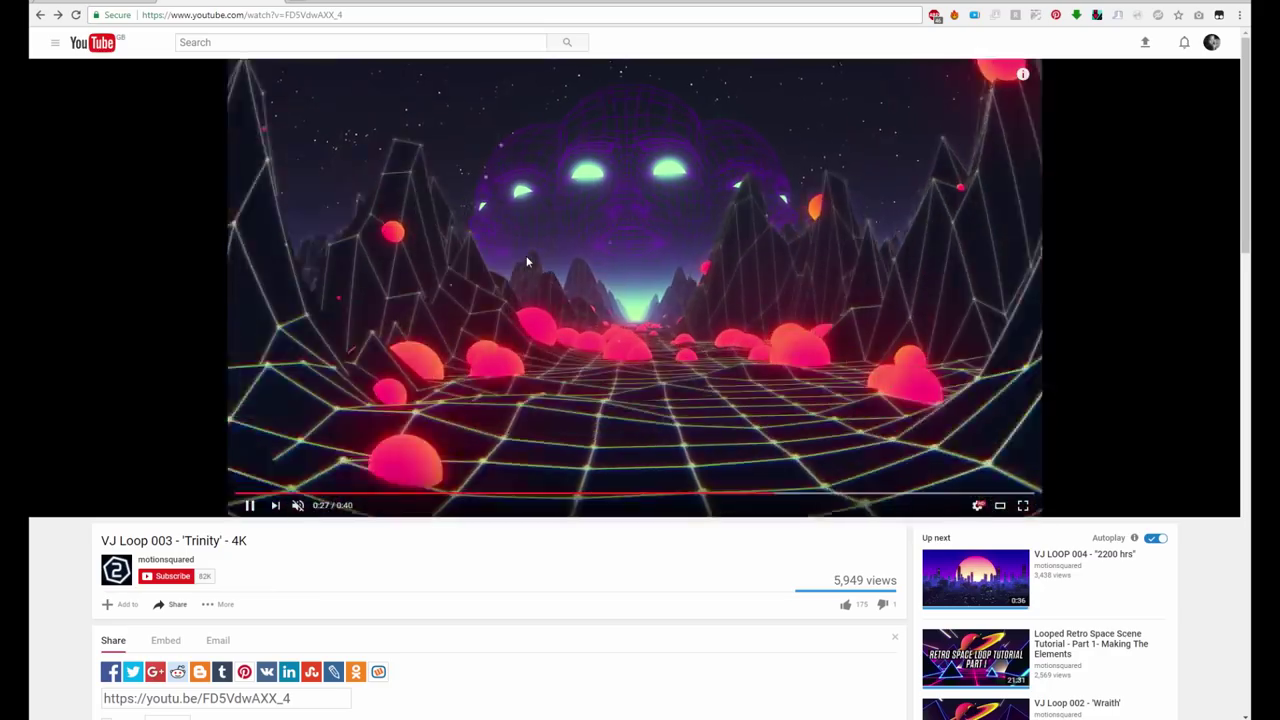
left_click(527, 262)
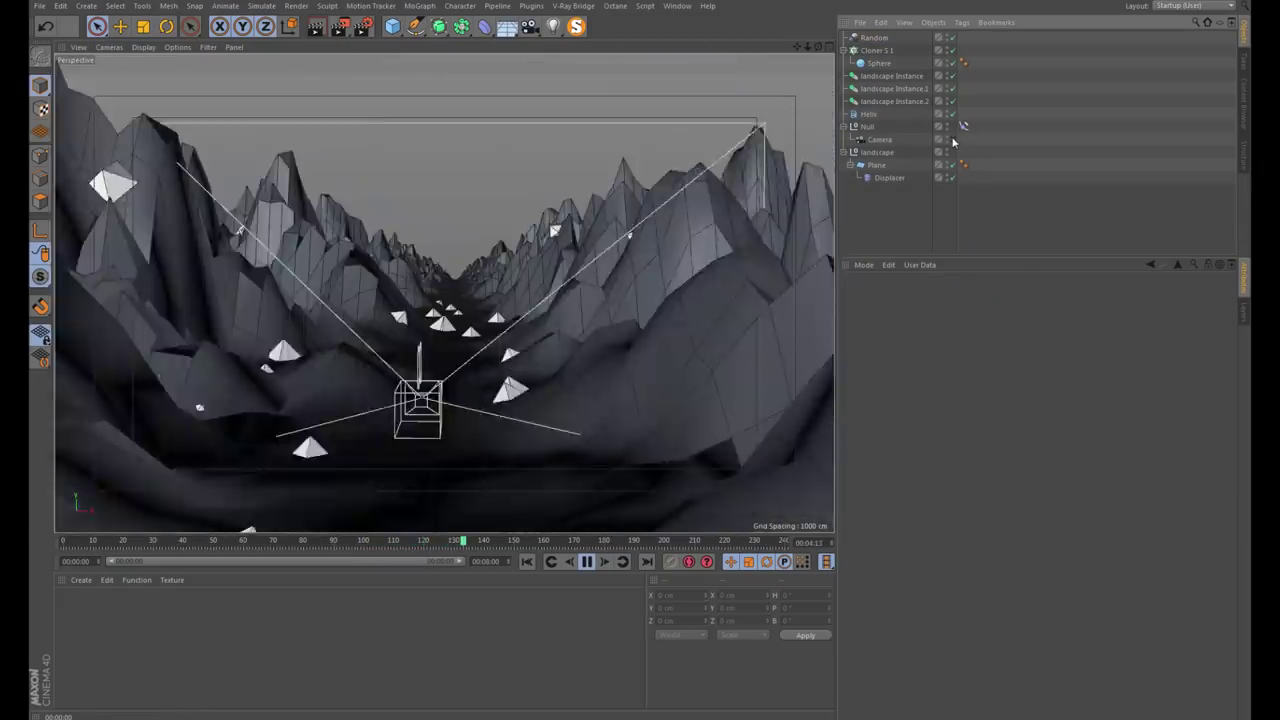
Rewind playback and raise Cloner S 1's Count from 500 to 1000
left_click(586, 561)
left_click(527, 562)
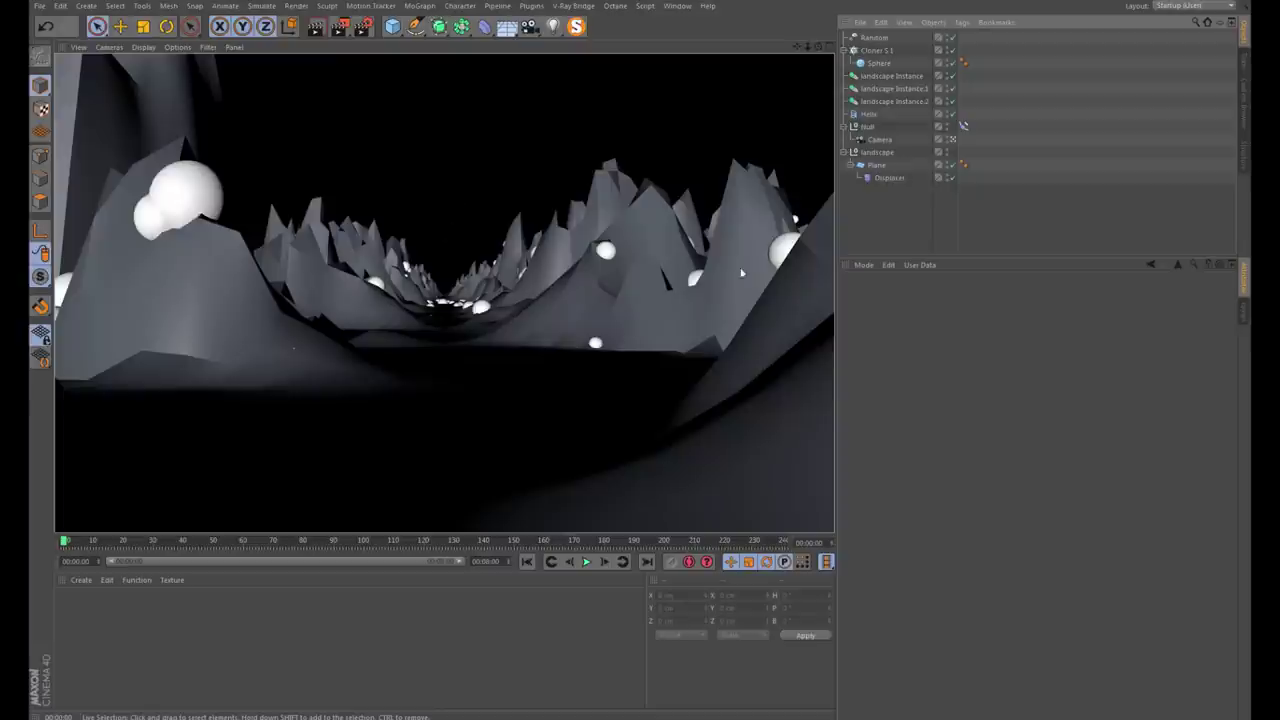
left_click(877, 50)
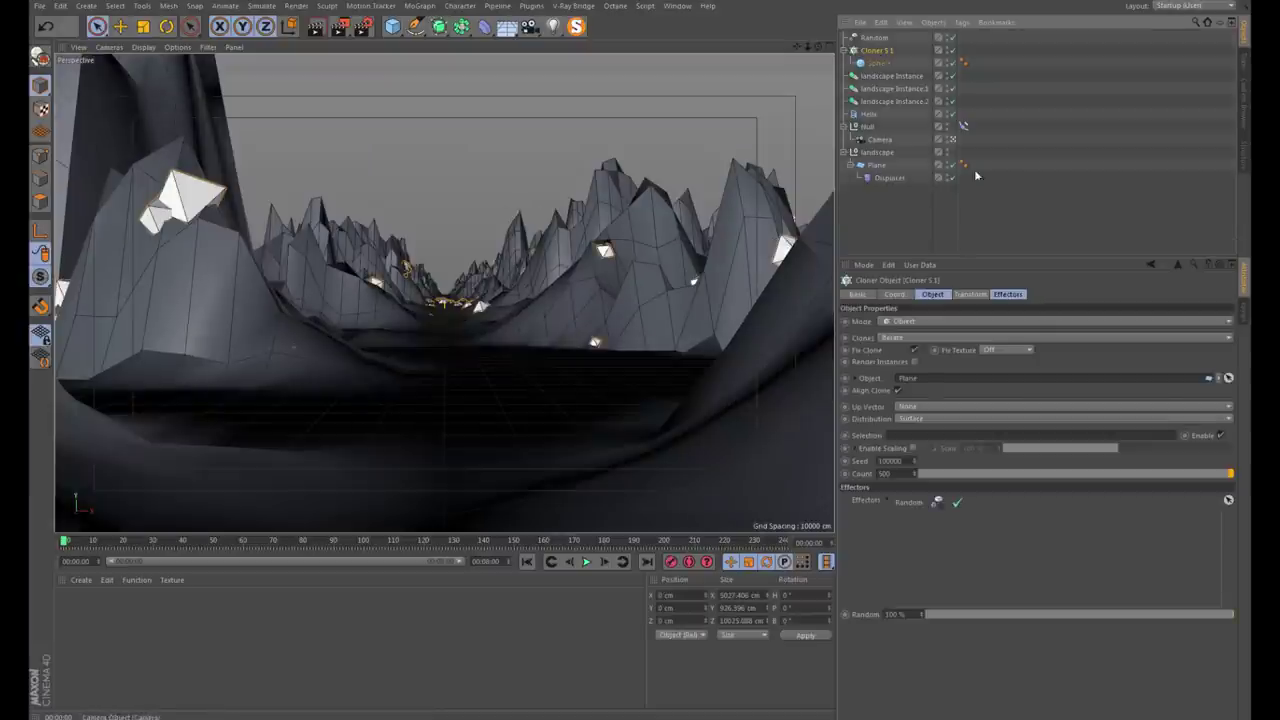
left_click(884, 473)
type("1000")
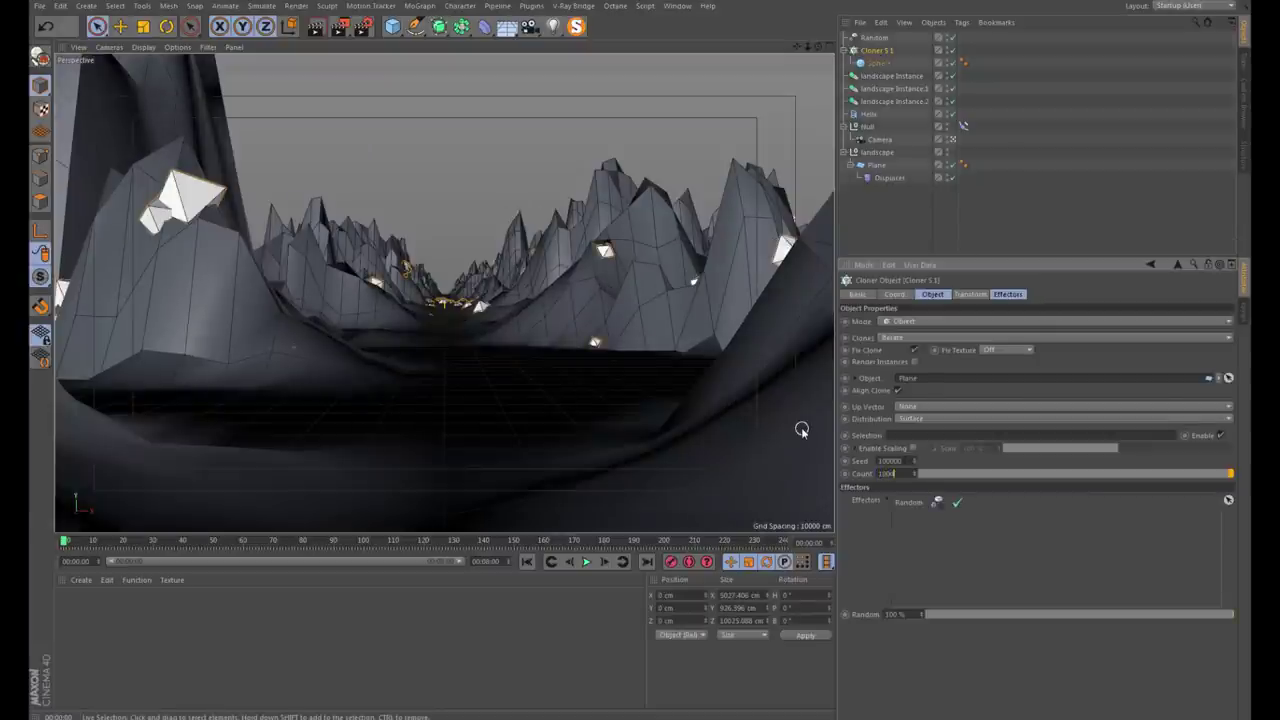
key("Return")
Preview the 1000 clones, then disable the cloner and play the animation without them
left_click(587, 562)
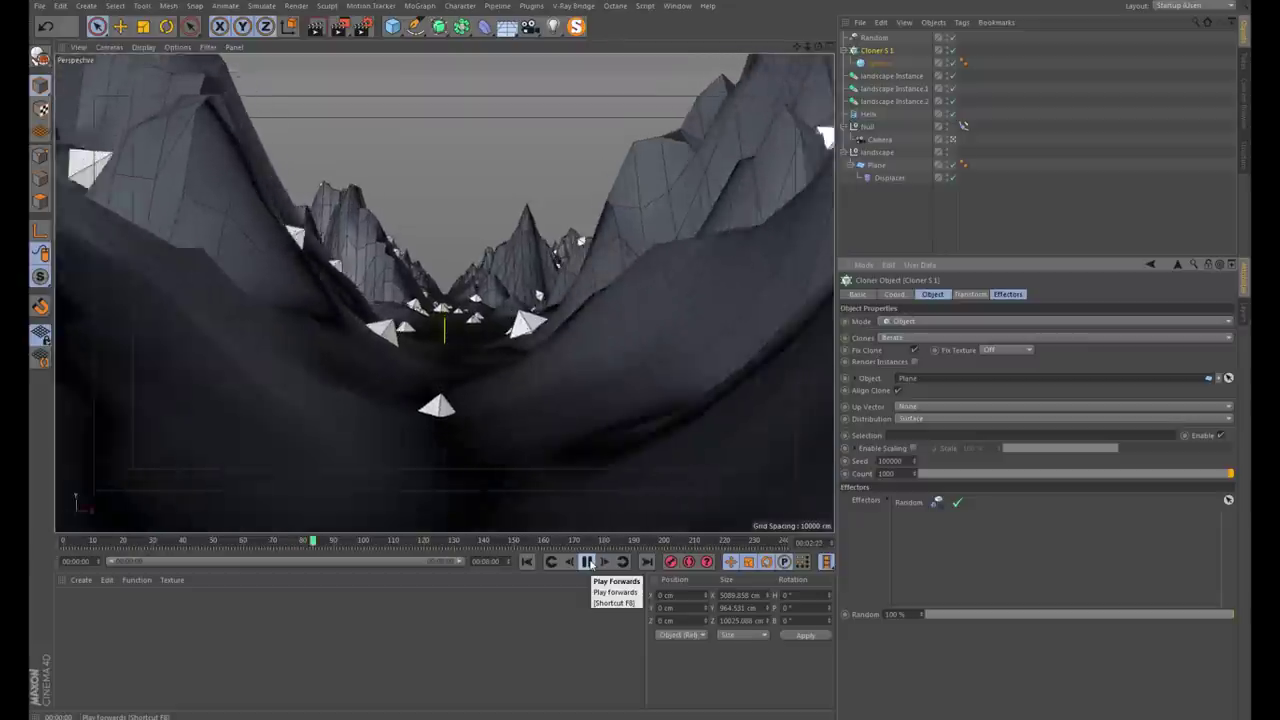
left_click(587, 562)
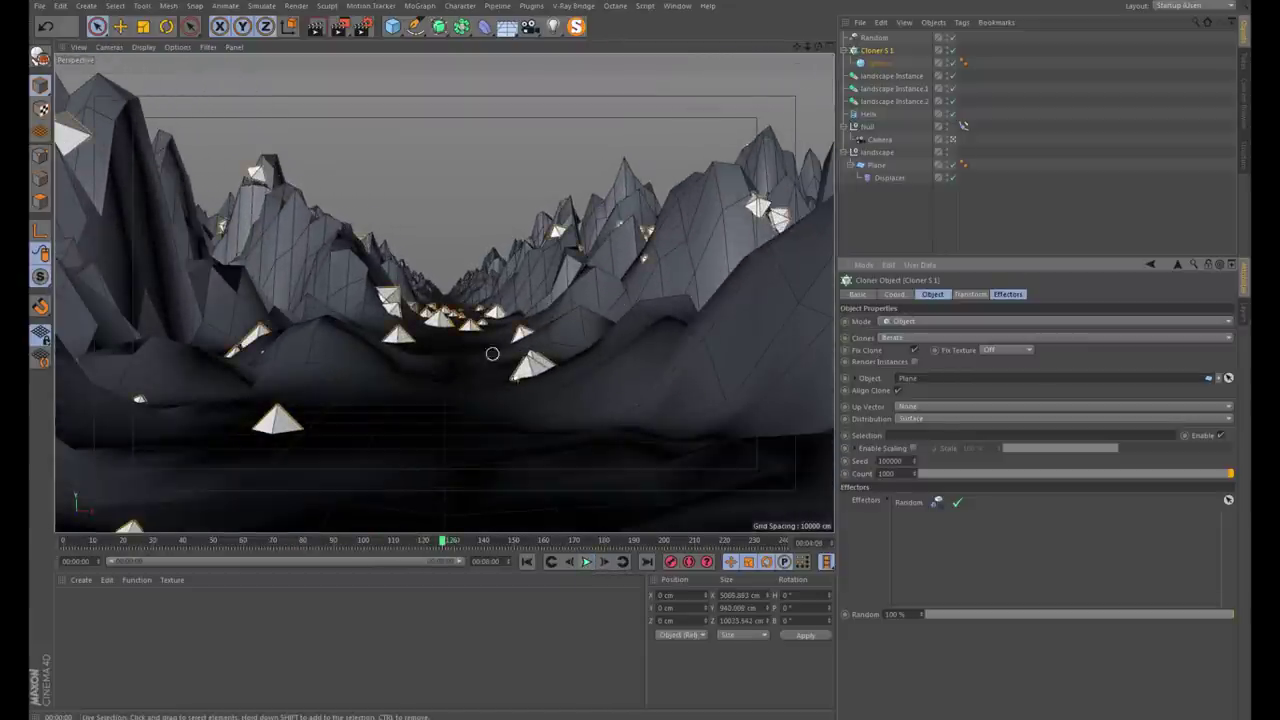
left_click(1040, 225)
left_click(951, 50)
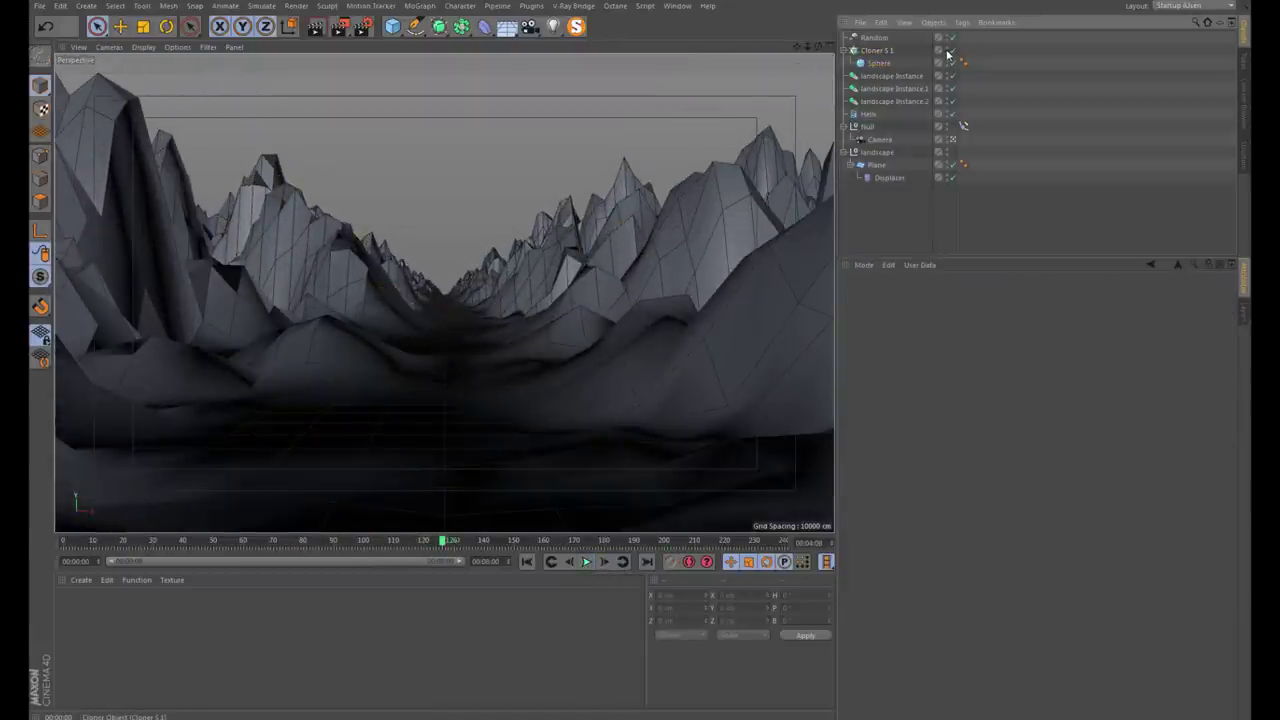
left_click(527, 562)
left_click(587, 562)
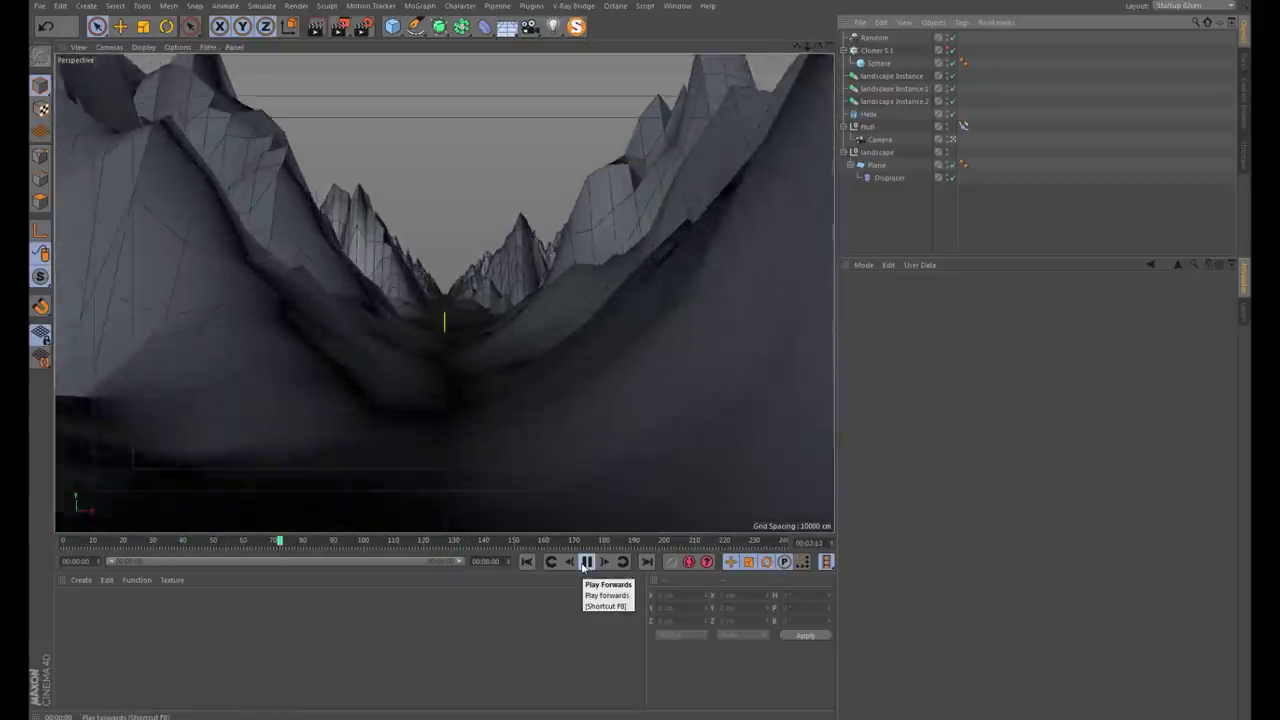
left_click(587, 562)
Inspect landscape Instance.1, replay the fly-through, and re-enable the cloner
left_click(912, 89)
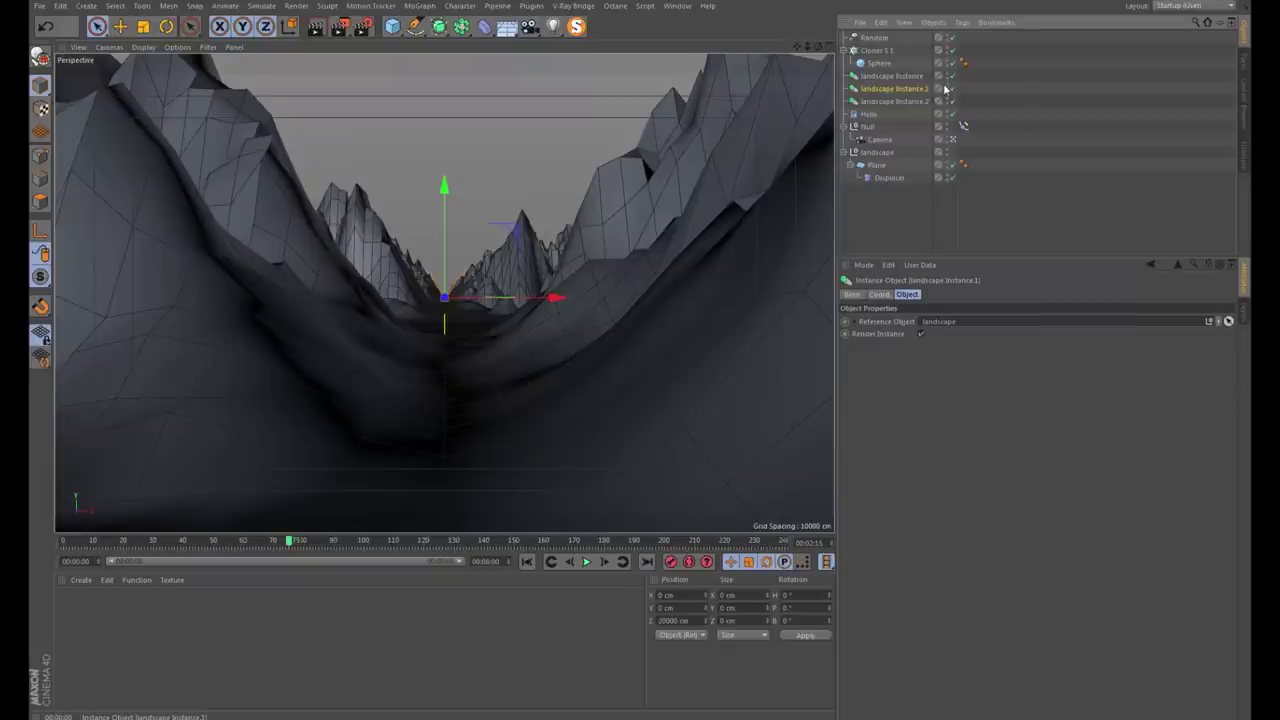
left_click(527, 562)
left_click(587, 562)
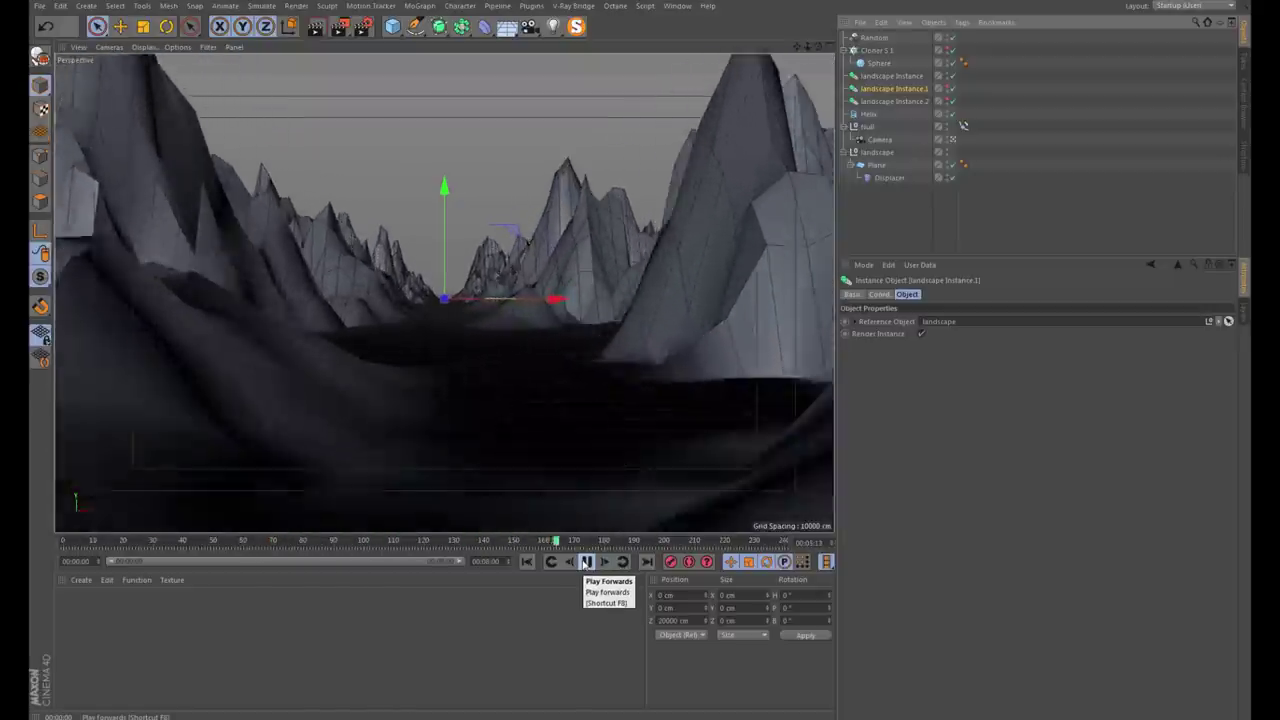
left_click(586, 562)
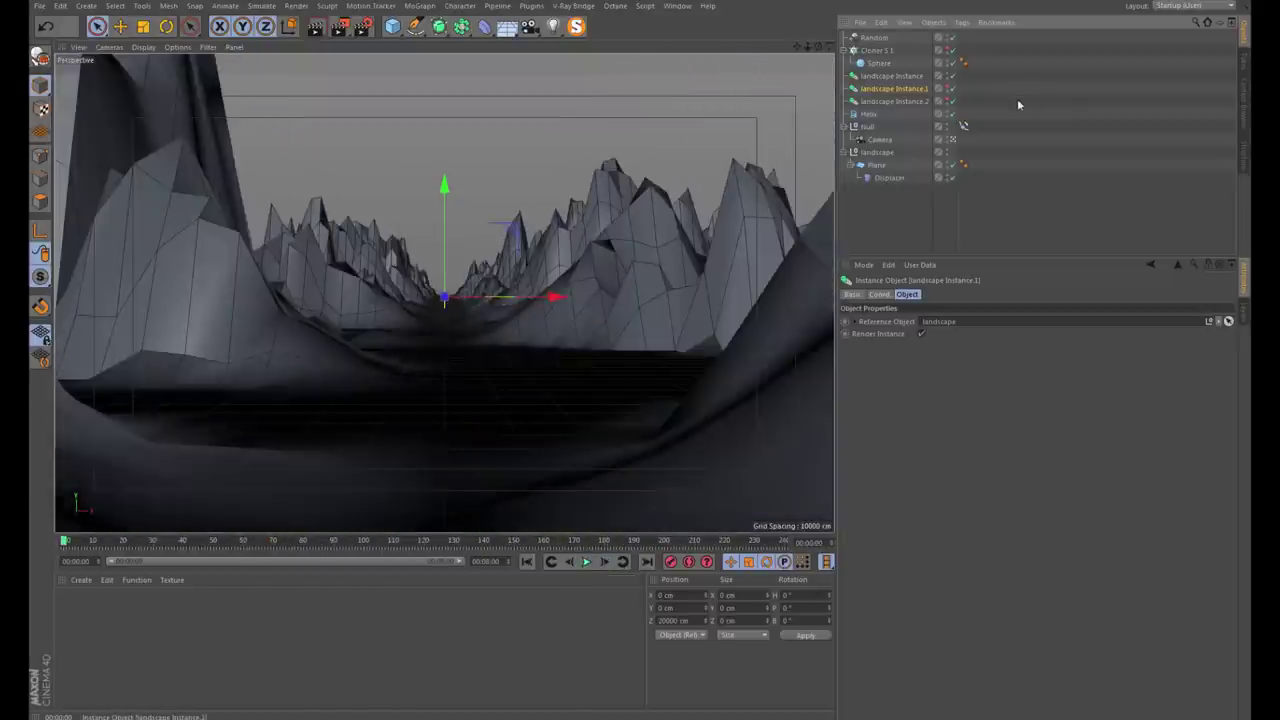
left_click(950, 51)
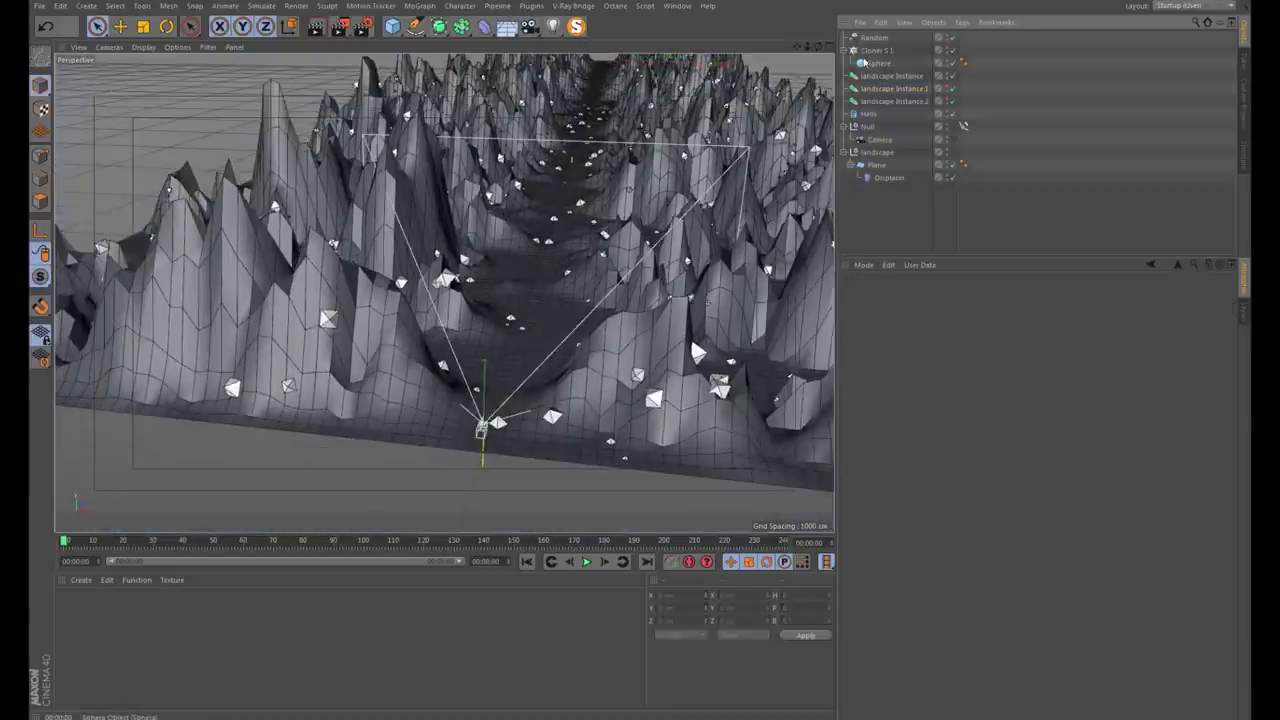
Frame the whole landscape and orbit to a low, close view of the terrain
left_click(880, 51)
key("h")
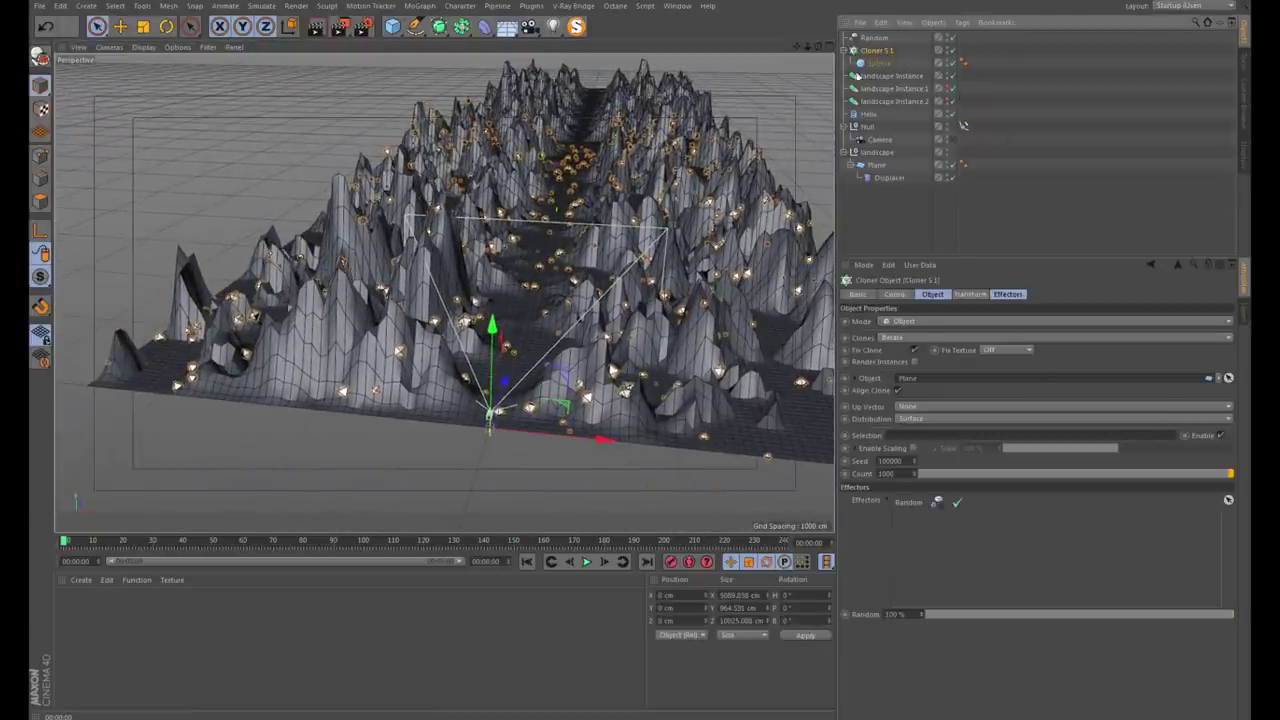
left_click_drag(880, 166, 873, 160)
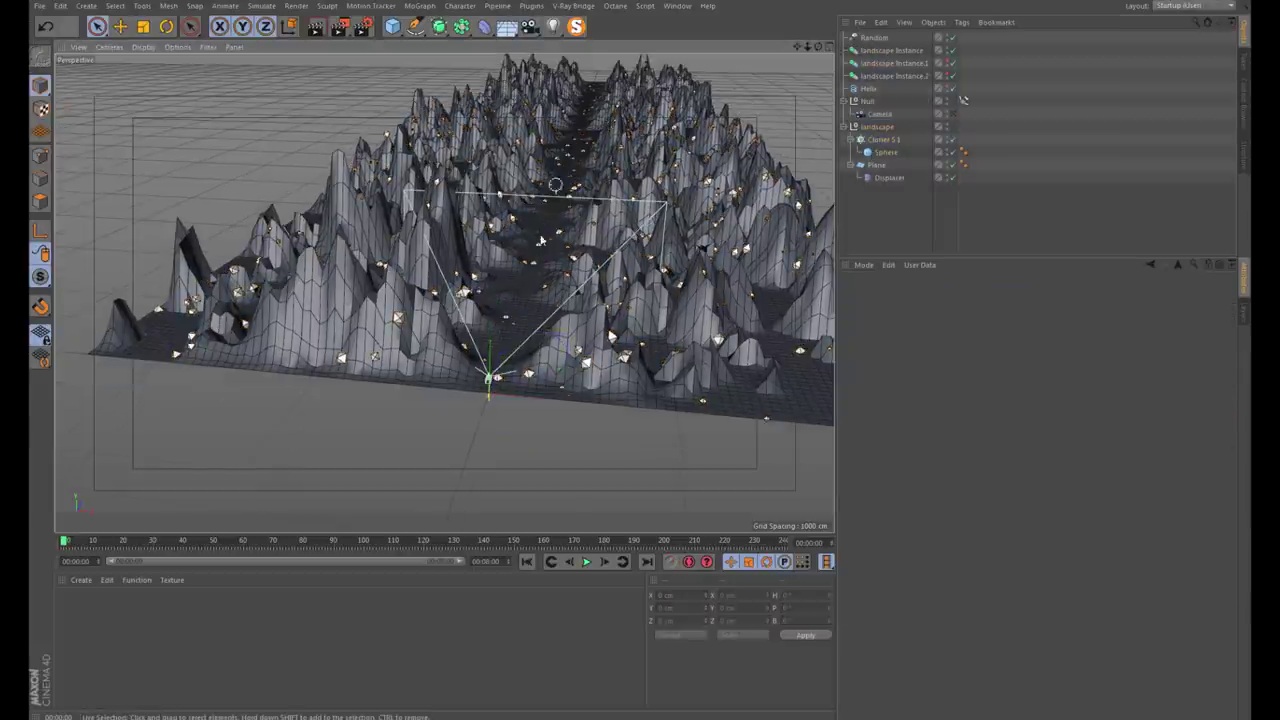
left_click_drag(545, 240, 590, 176, "alt")
left_click_drag(589, 114, 476, 263, "alt")
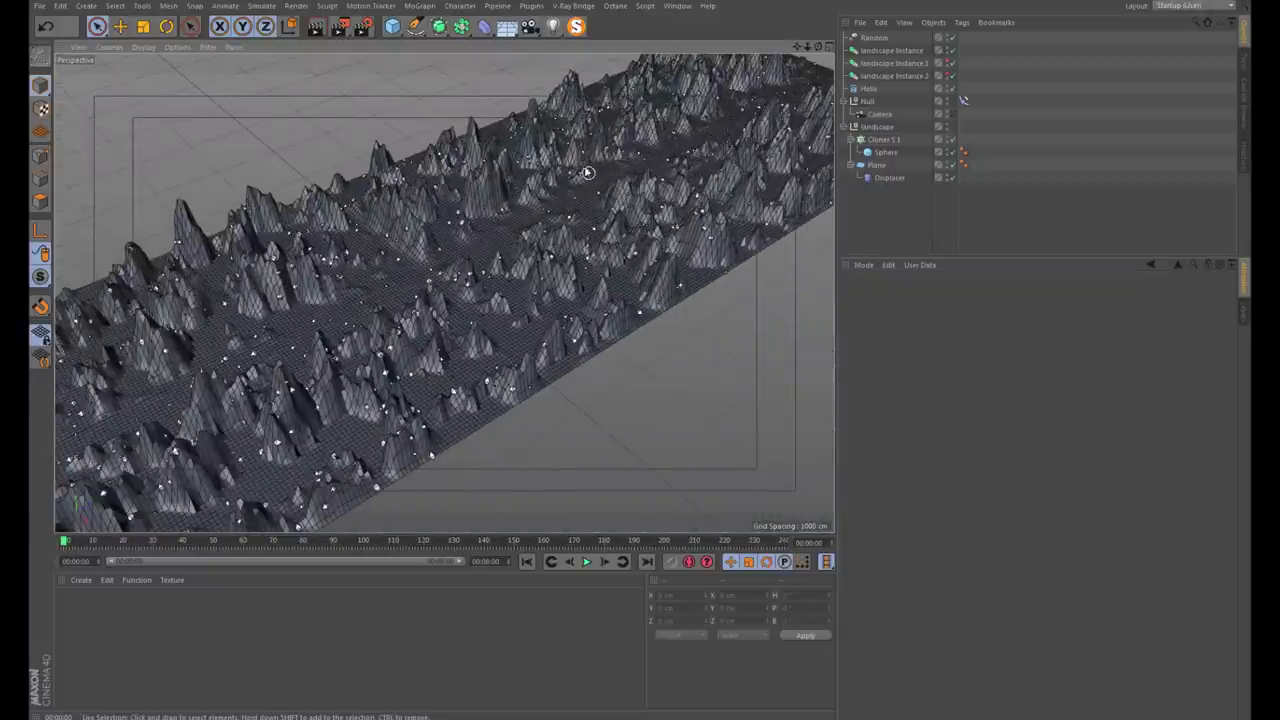
left_click_drag(587, 173, 620, 95, "alt")
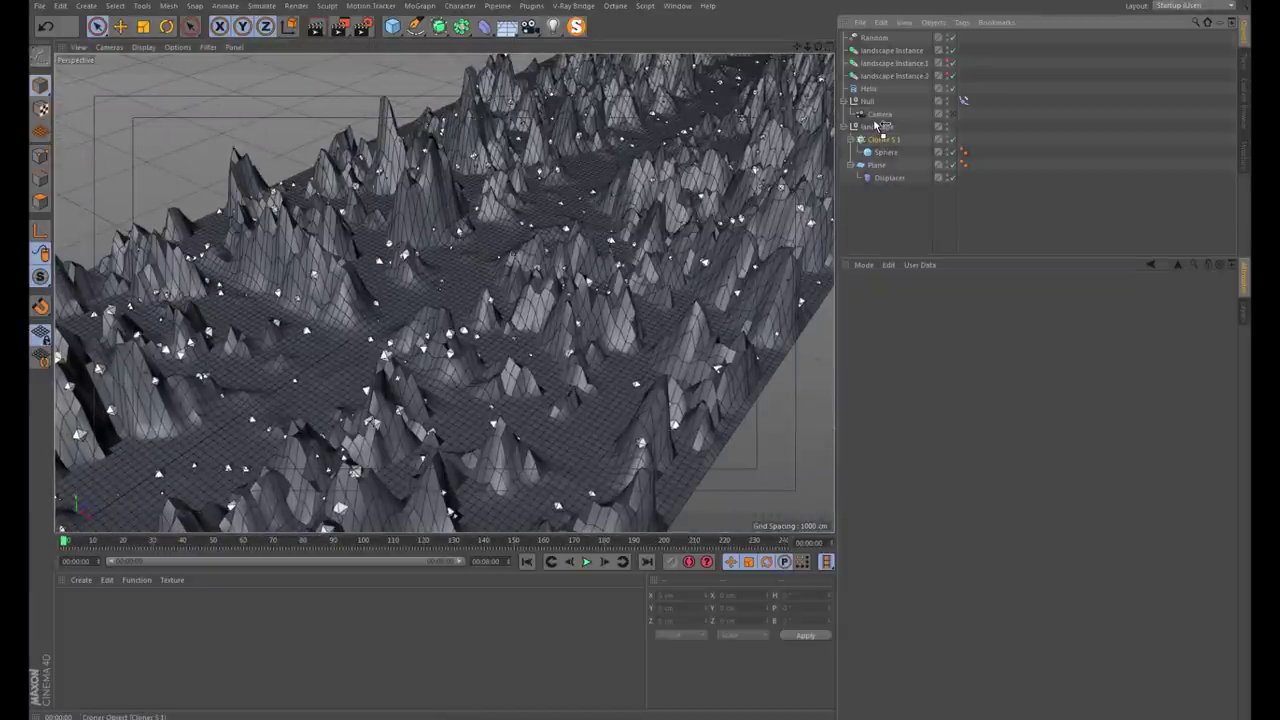
Nest Cloner S 1 inside the landscape group and toggle the landscape instance's visibility
left_click_drag(876, 124, 876, 158)
left_click_drag(600, 205, 680, 200, "alt")
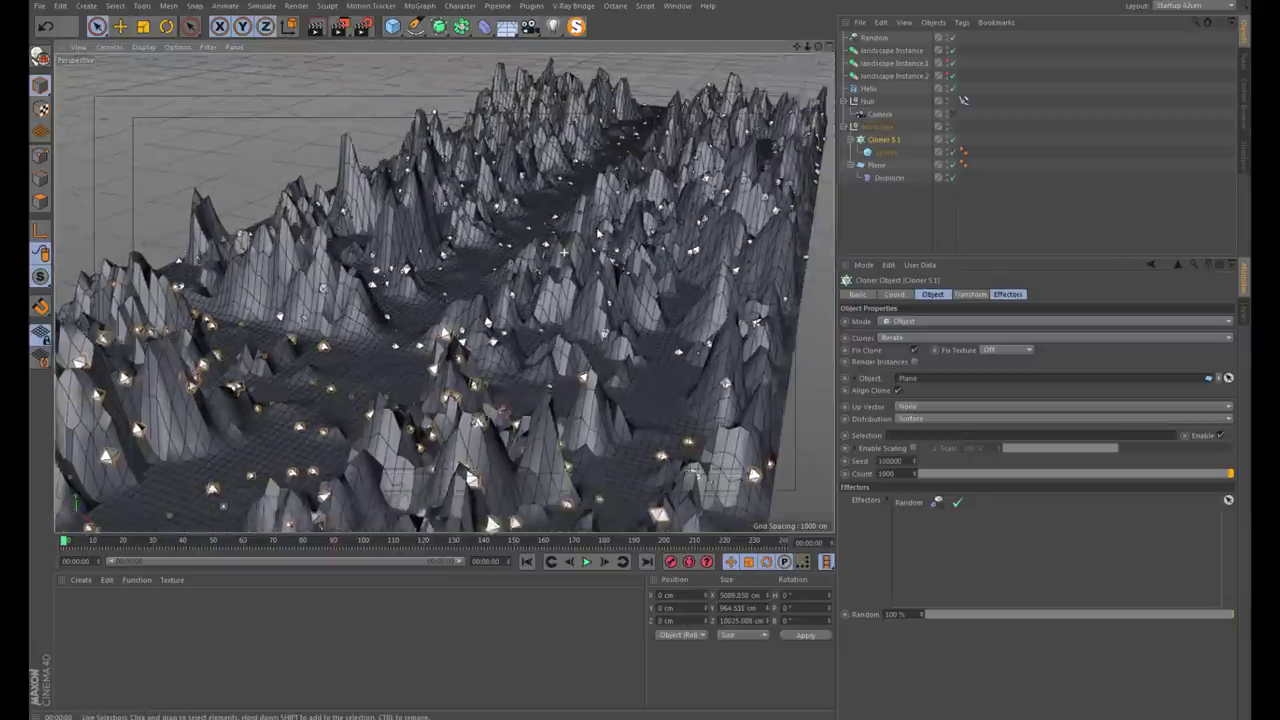
left_click(947, 66)
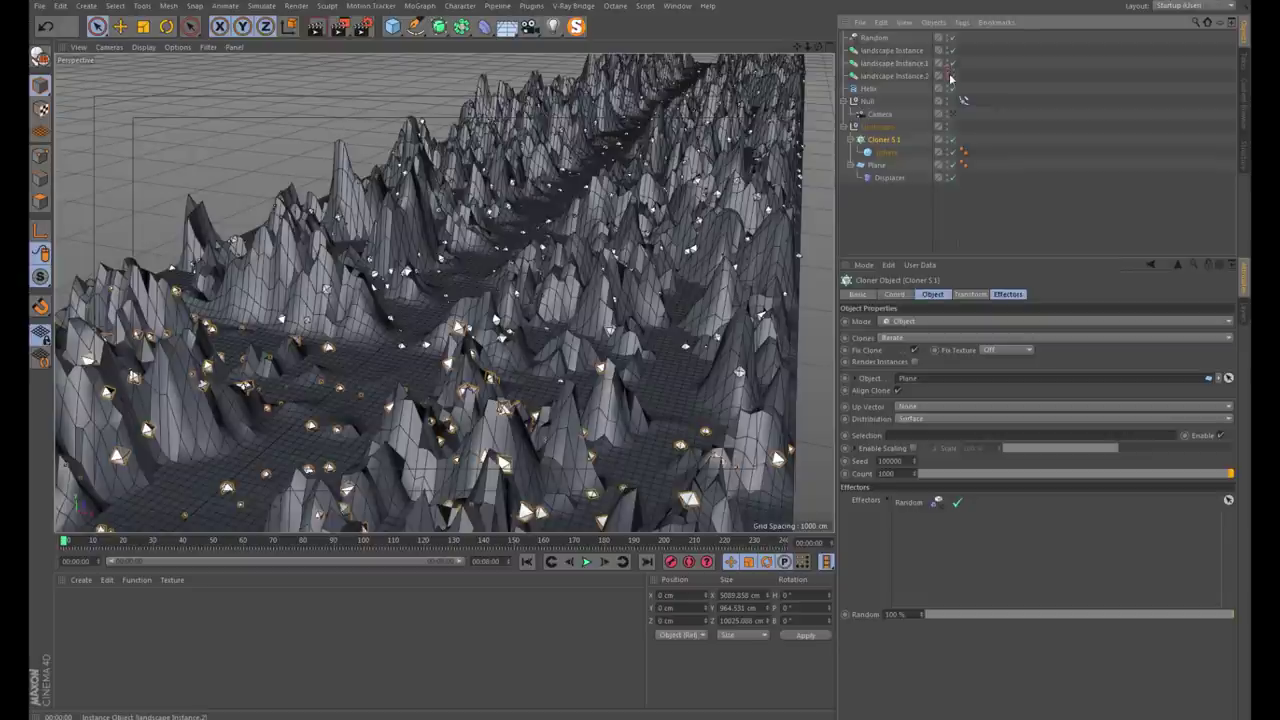
left_click(949, 50)
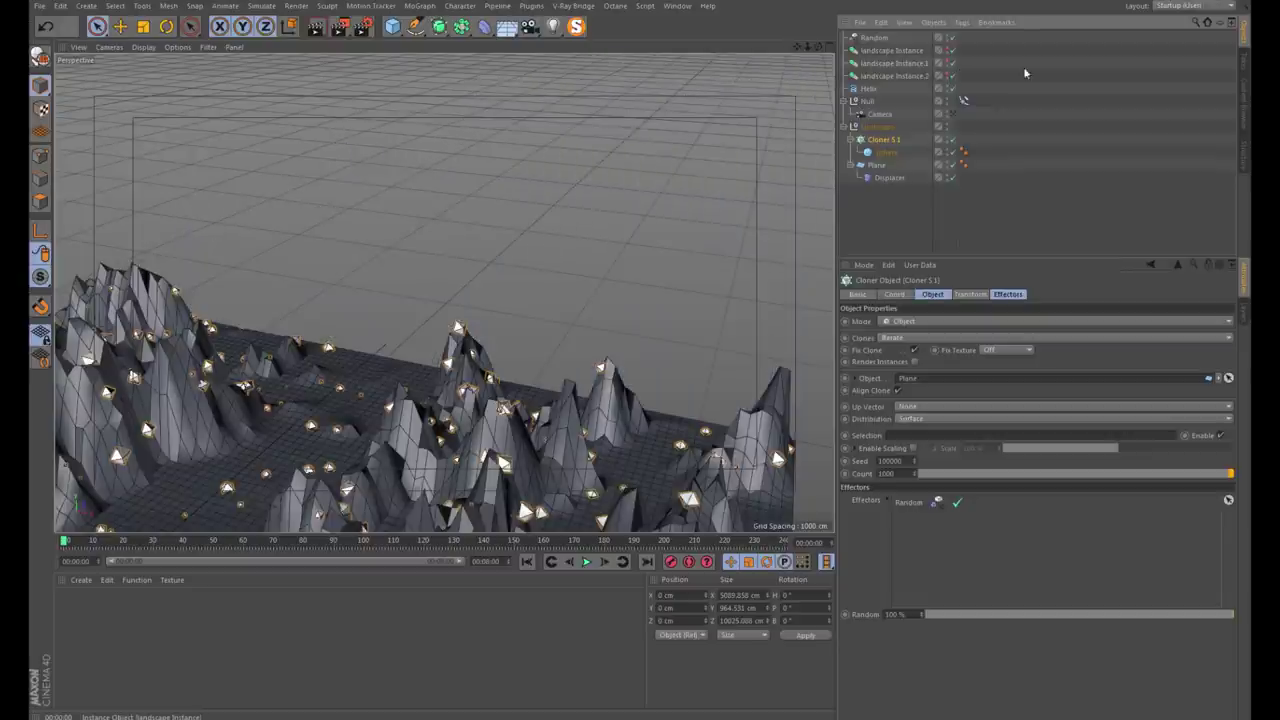
left_click(880, 128)
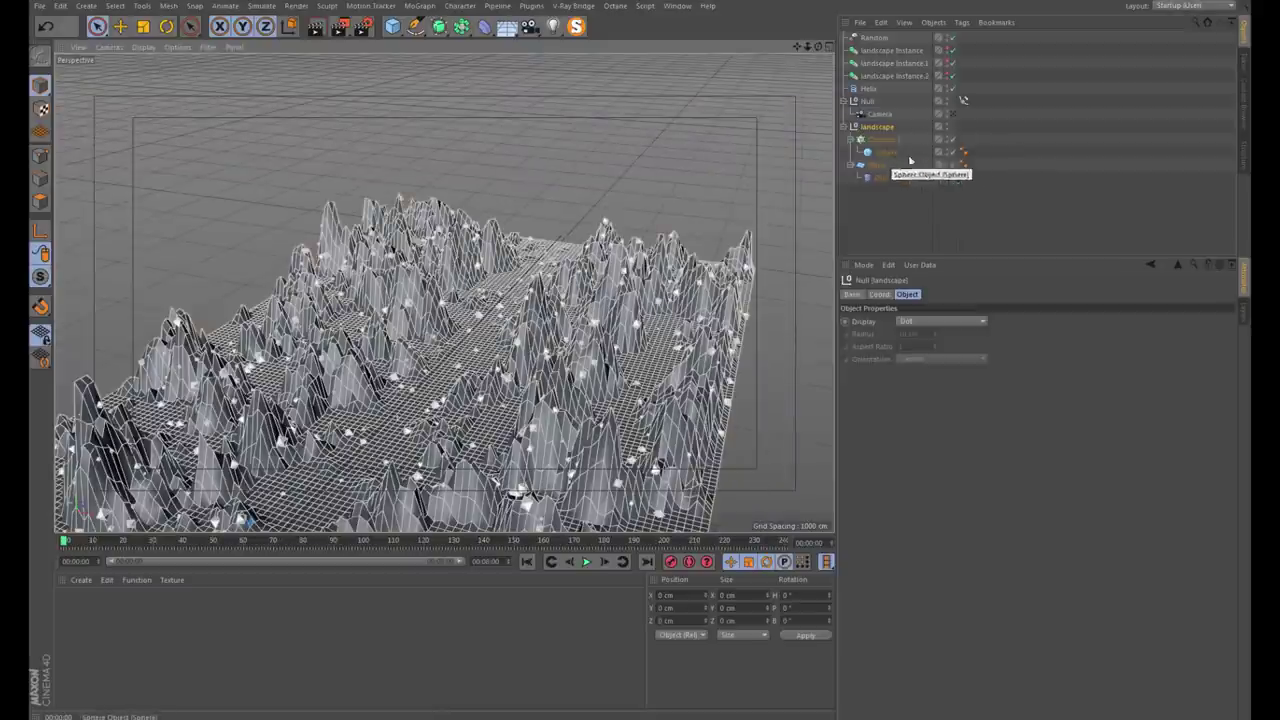
left_click(949, 50)
left_click(890, 50)
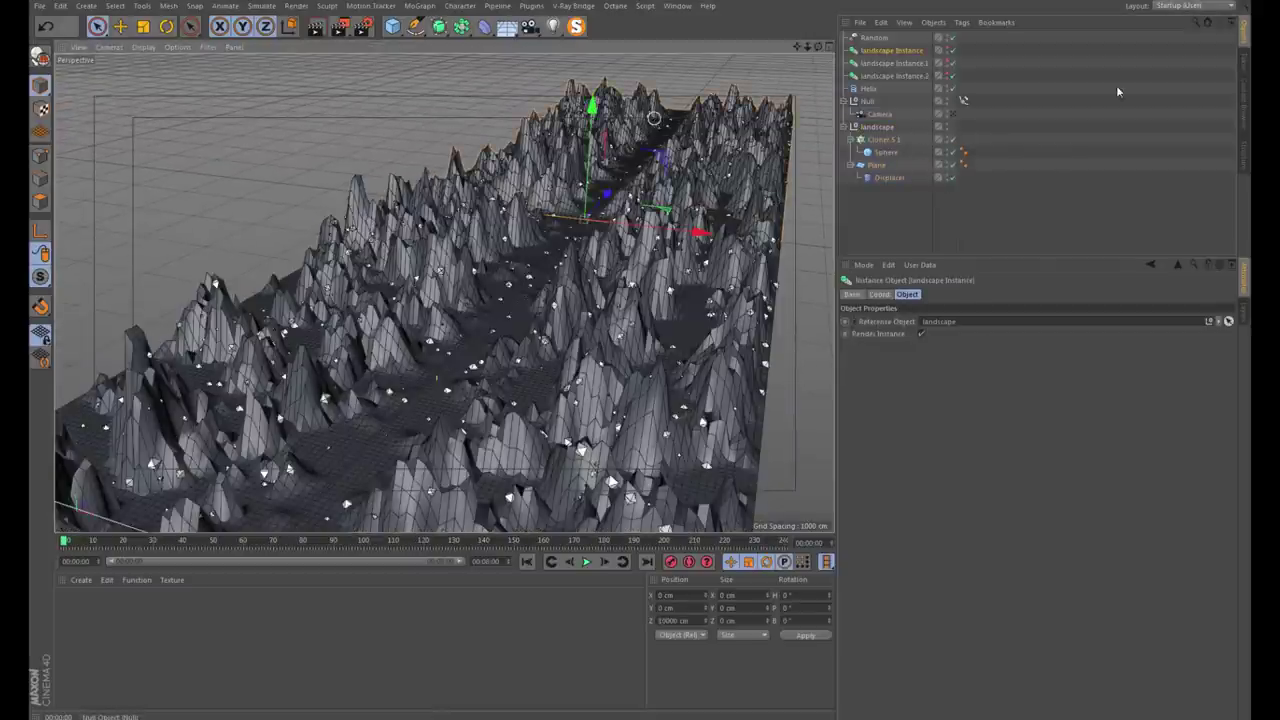
View the terrain through the scene camera, then orbit to a lower angle
left_click(951, 114)
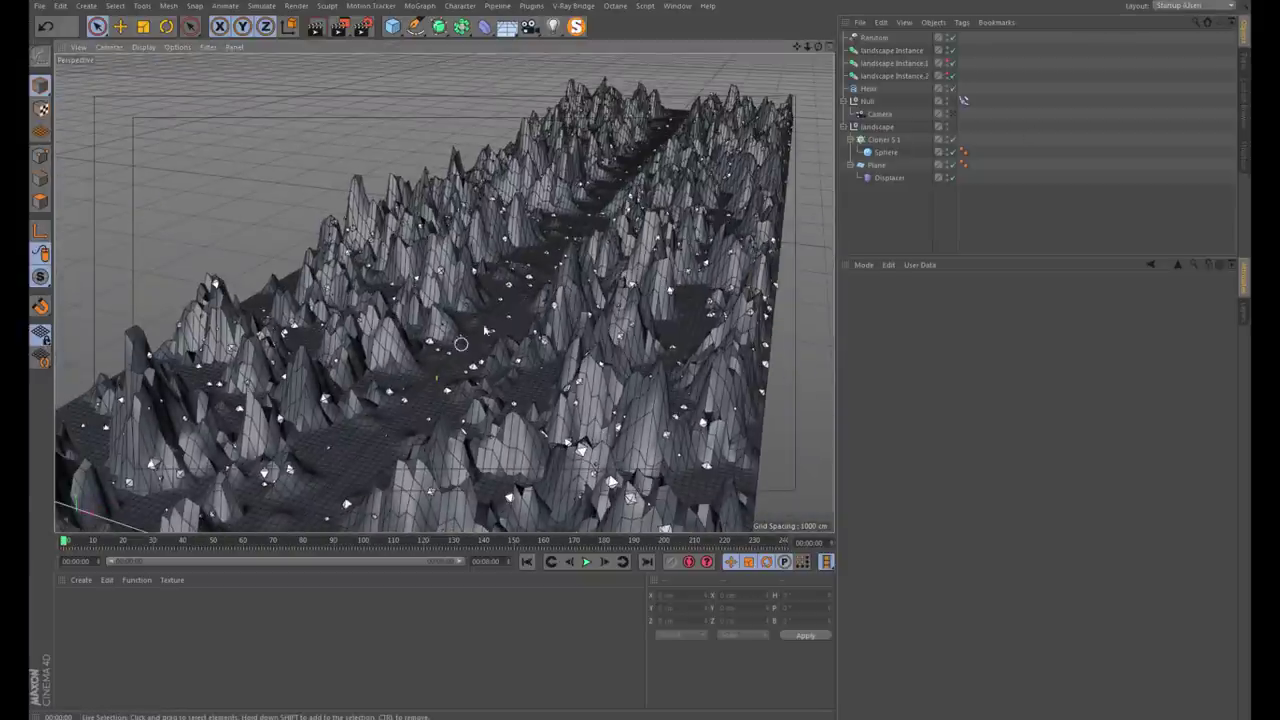
left_click_drag(457, 343, 538, 291, "alt")
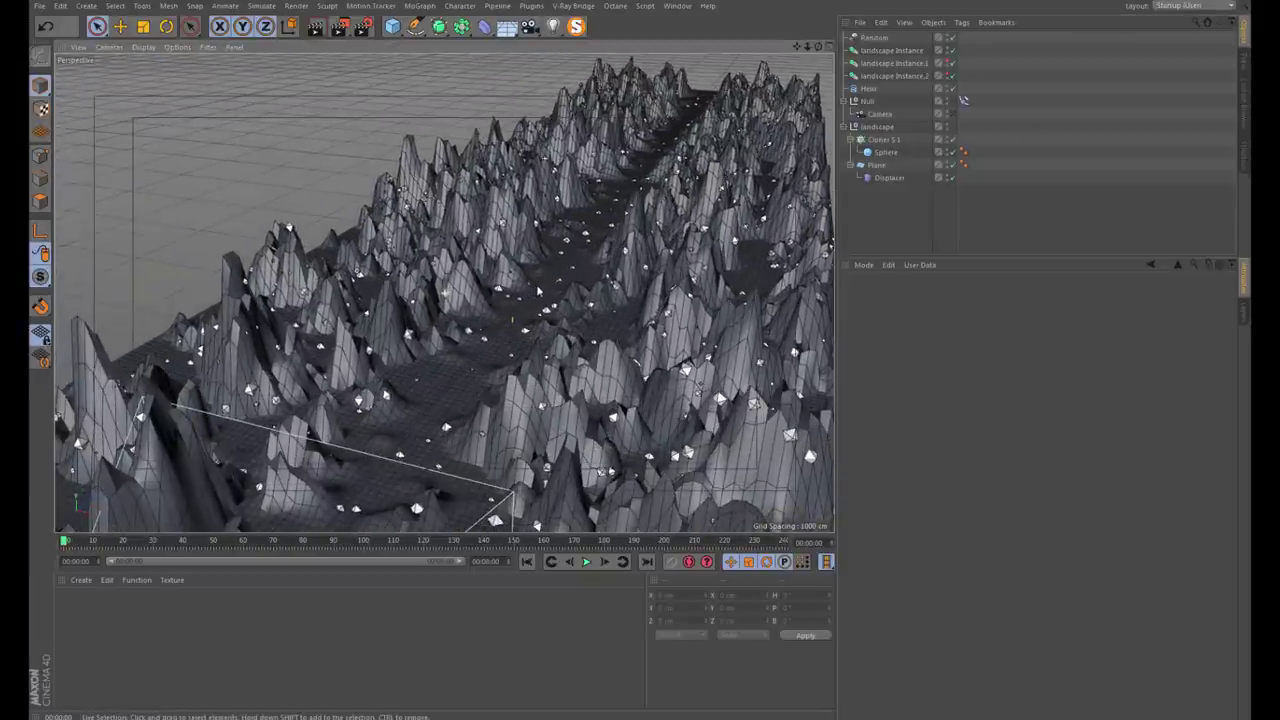
left_click(848, 140)
left_click(925, 190)
left_click_drag(263, 82, 400, 81, "alt")
left_click(393, 26)
Add a new sphere and set its radius to 3 cm
left_click(651, 67)
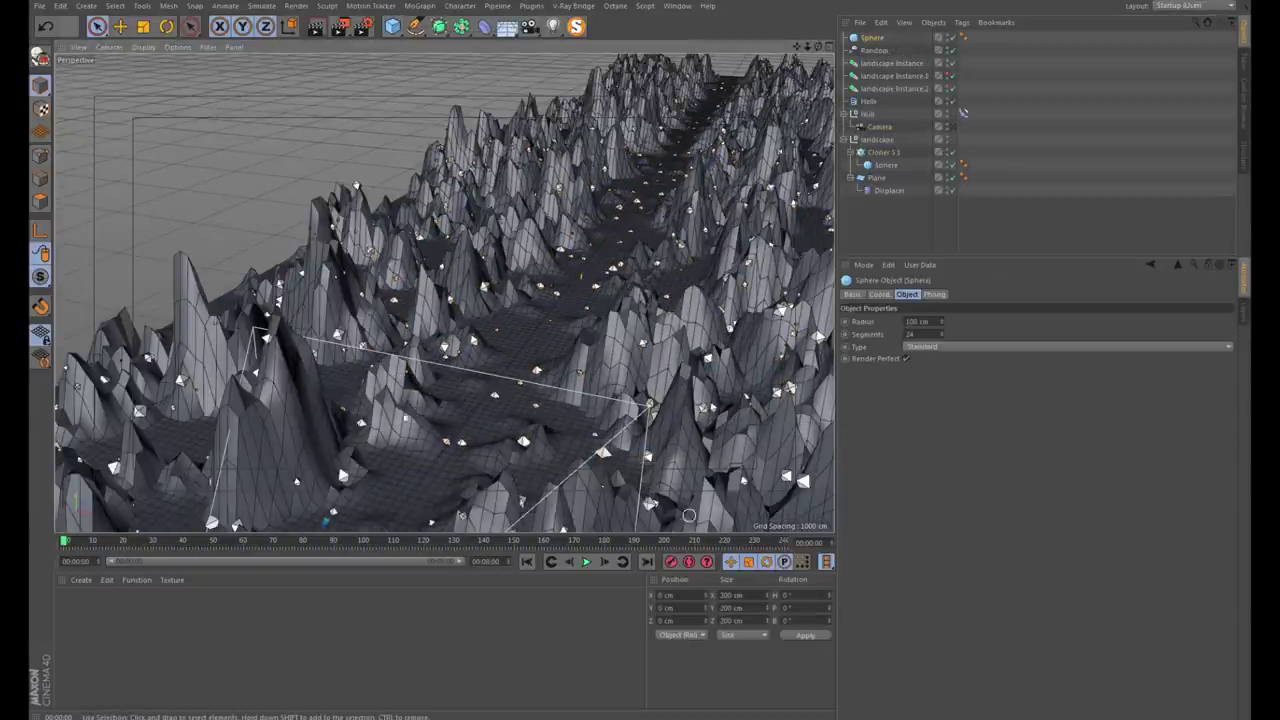
left_click_drag(390, 416, 456, 288, "alt")
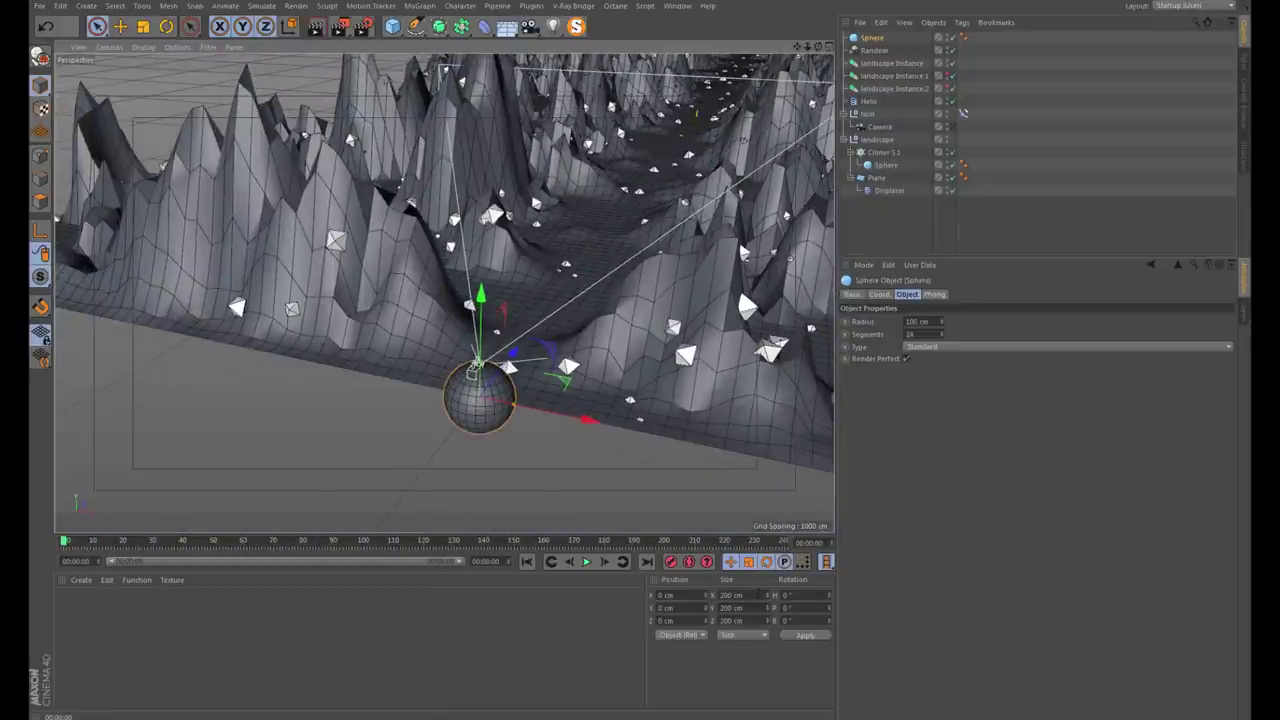
left_click(731, 595)
left_click(917, 321)
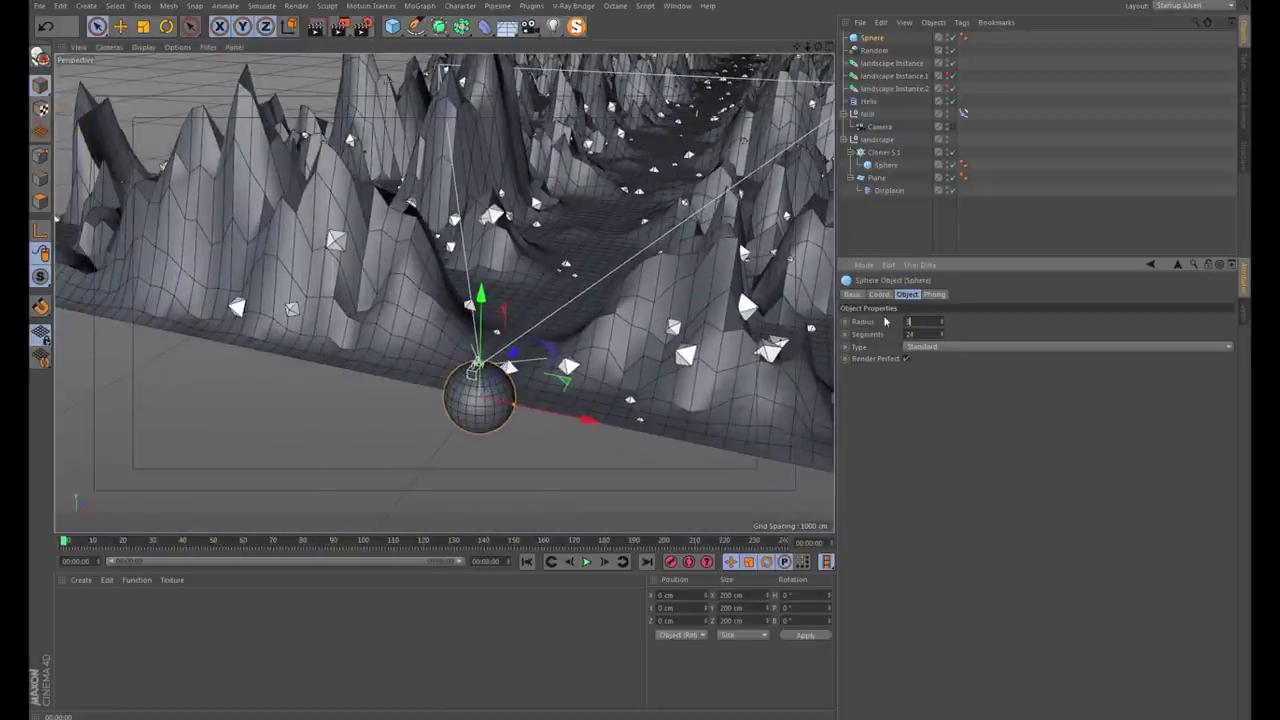
key("Return")
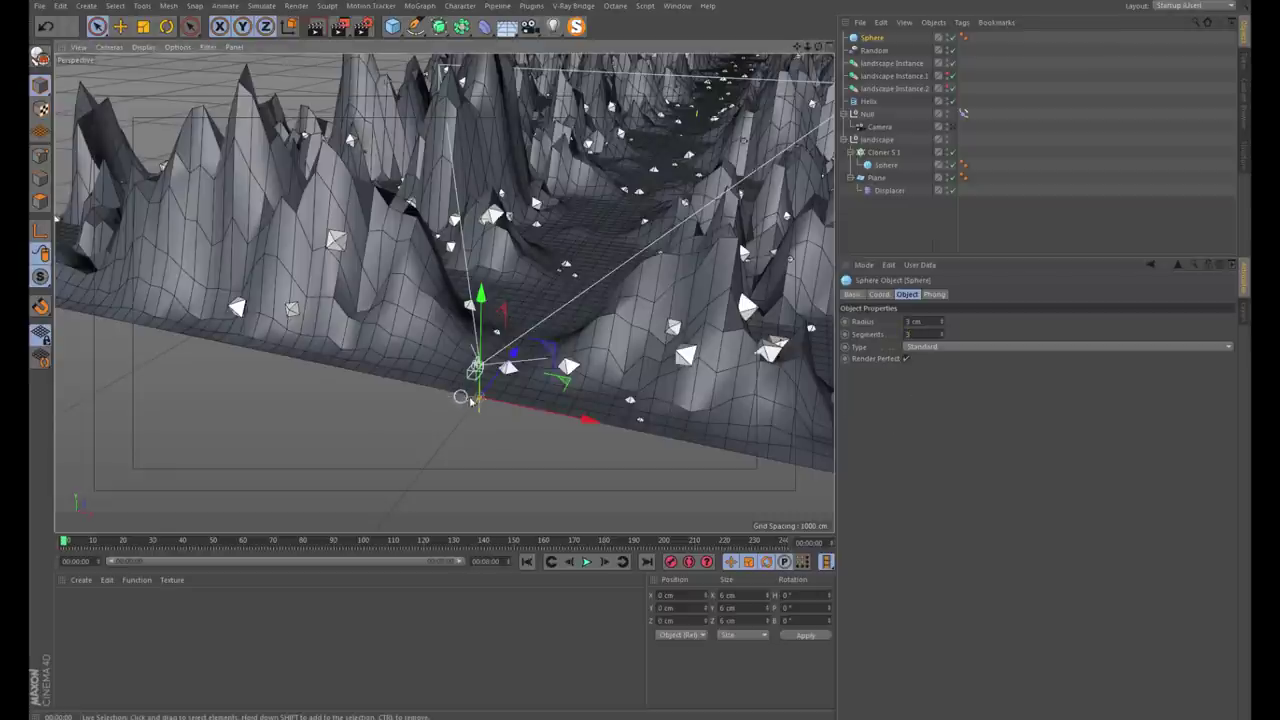
scroll(462, 406, "up", 3)
scroll(462, 406, "up", 2)
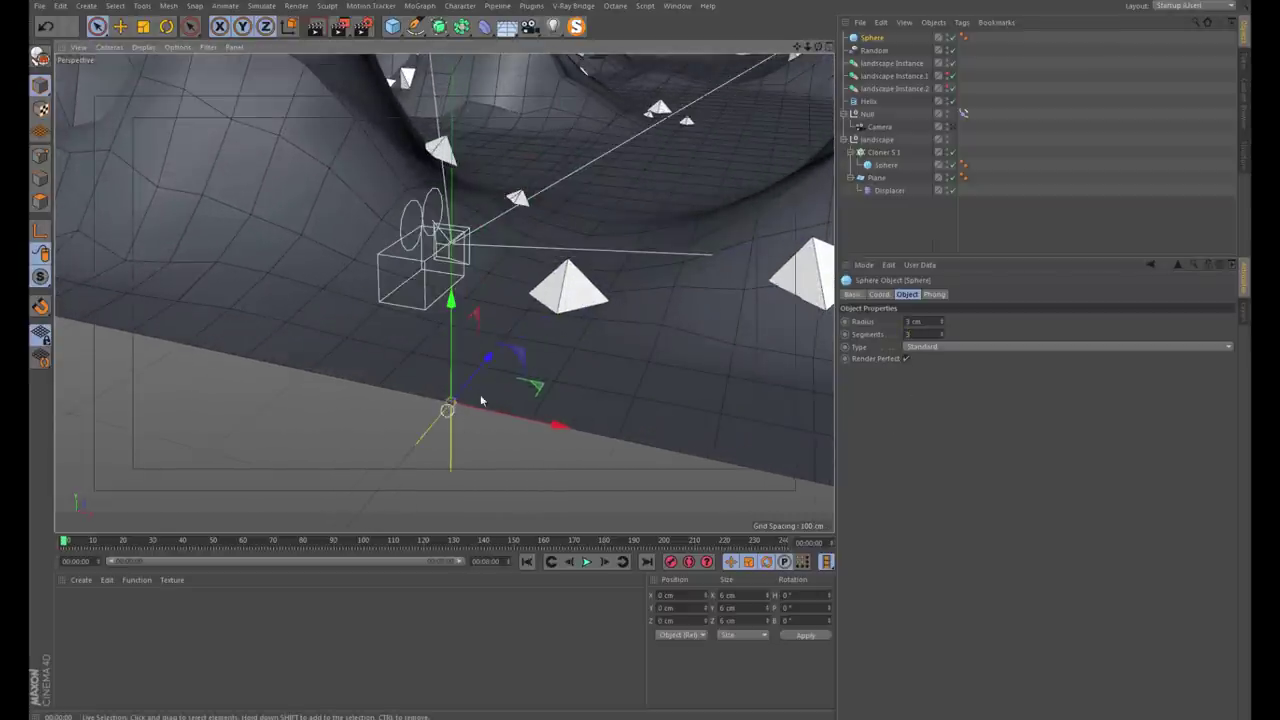
scroll(470, 420, "up", 2)
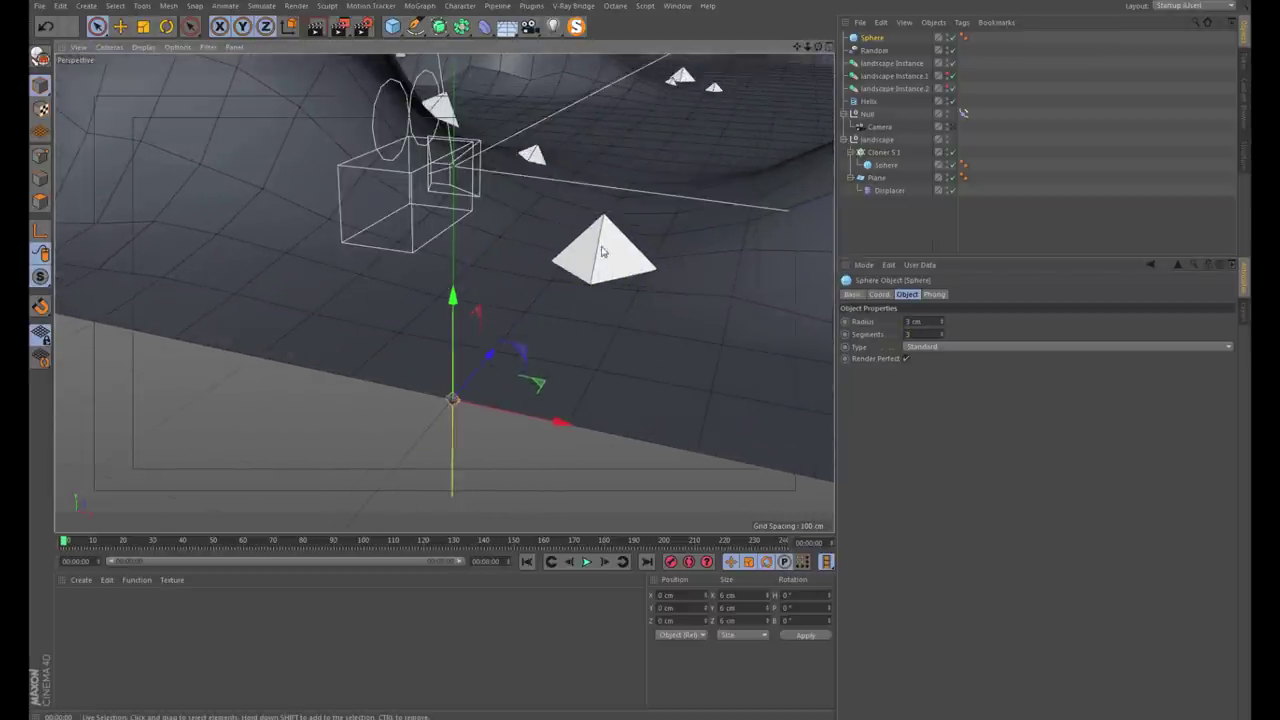
Wrap the small sphere in a new cloner named Cloner S 2
left_click(419, 6)
left_click(443, 146, "alt")
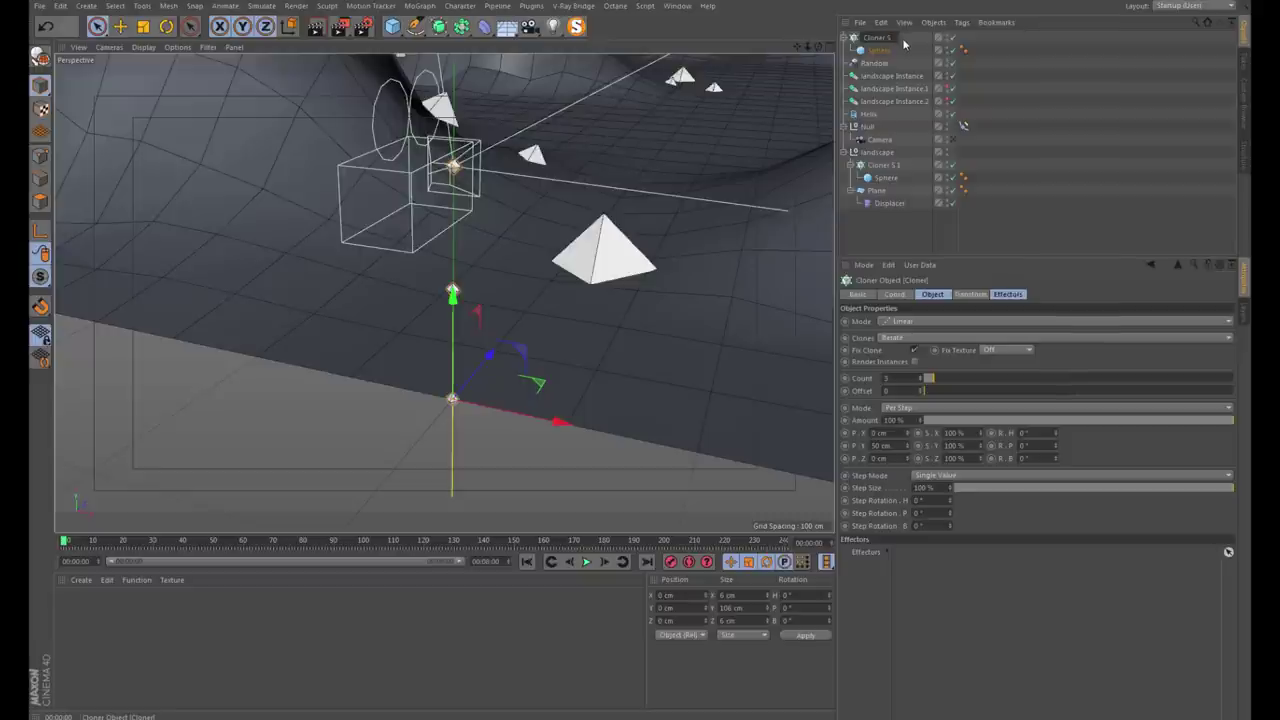
type(" 2")
key("Return")
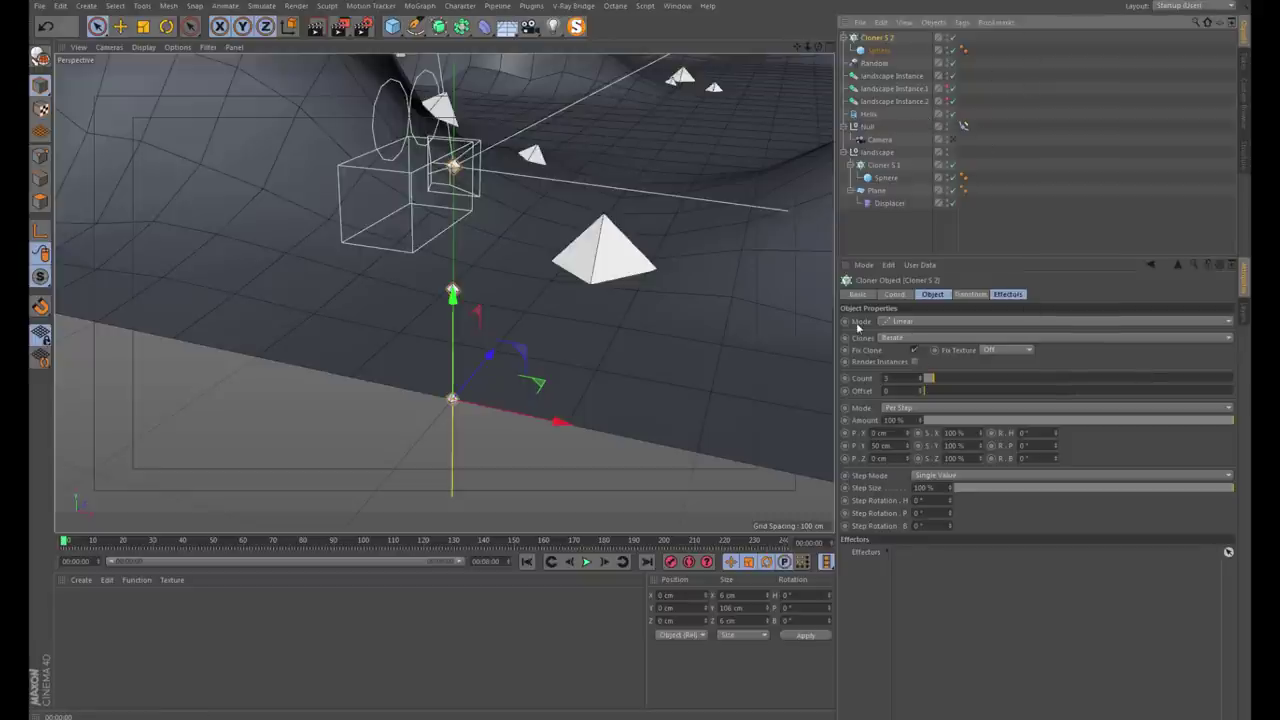
Set Cloner S 2 to Object mode on the Helix, nest it under landscape, count 100
left_click(907, 323)
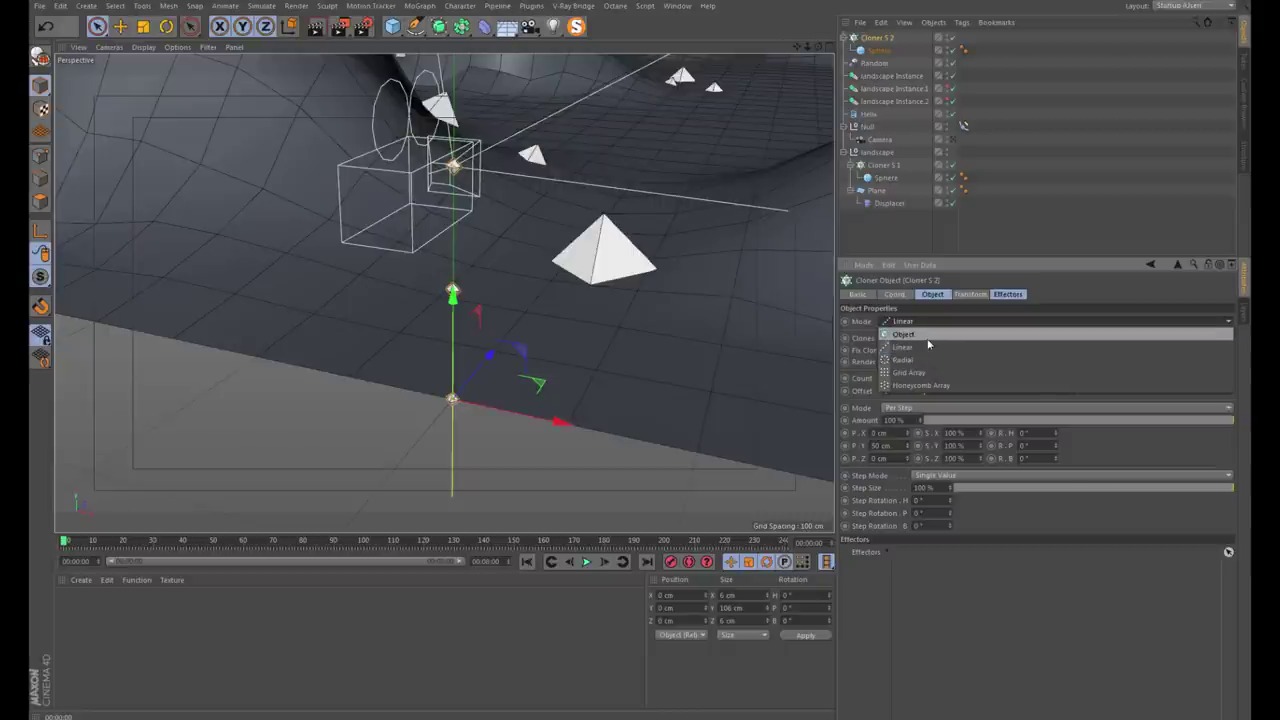
left_click(928, 340)
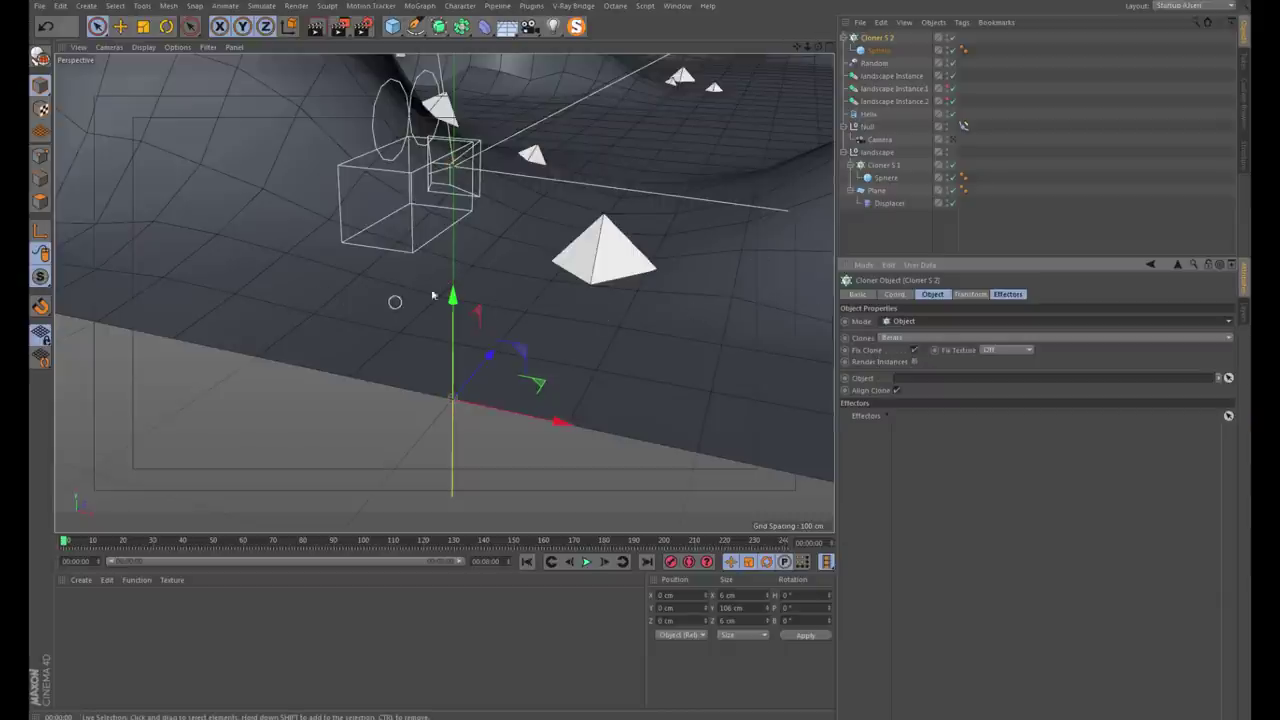
left_click_drag(868, 114, 920, 386)
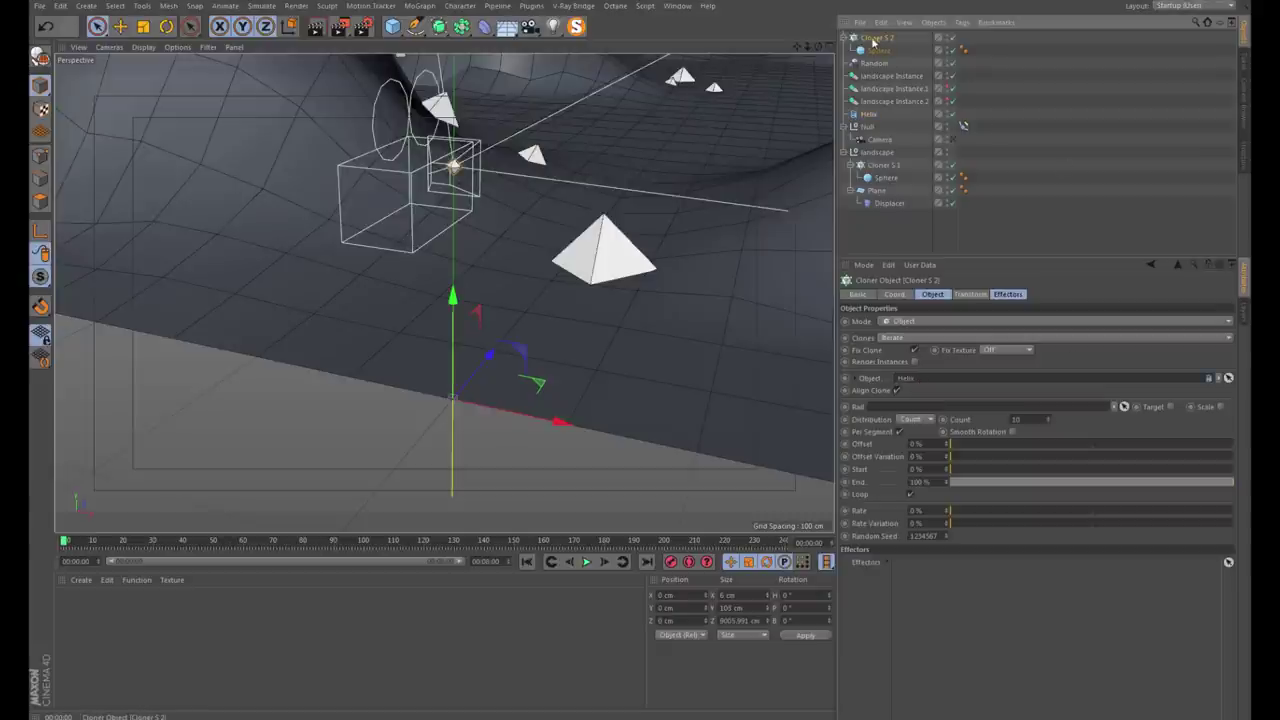
left_click_drag(880, 165, 880, 160)
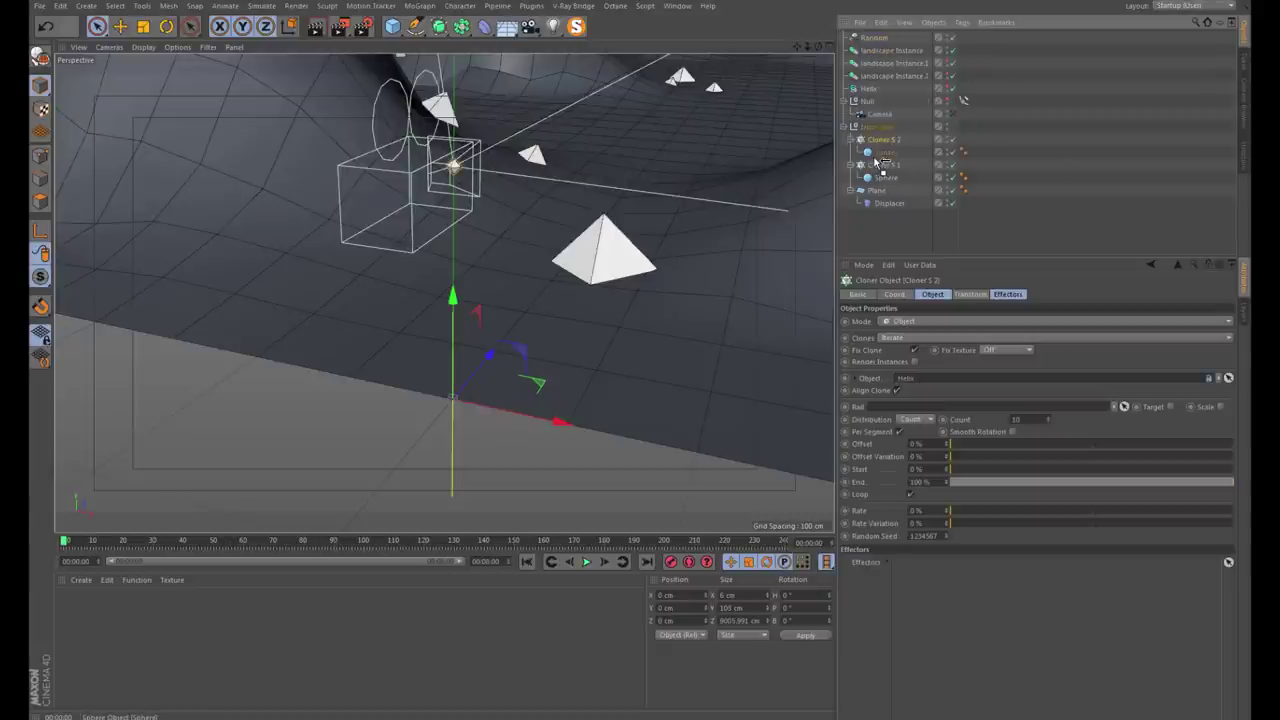
left_click(1134, 131)
mouse_move(430, 300)
left_mouse_down("alt")
mouse_move(484, 358)
mouse_move(457, 354)
left_mouse_up("alt")
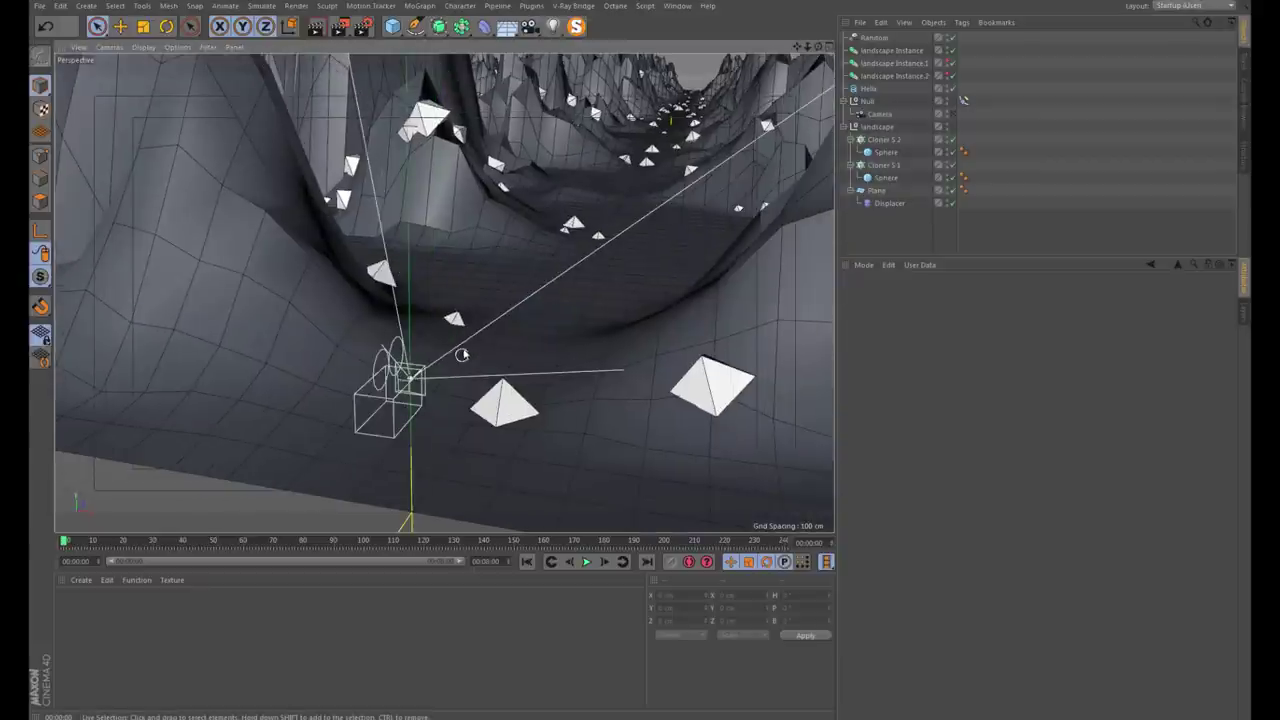
left_click(883, 139)
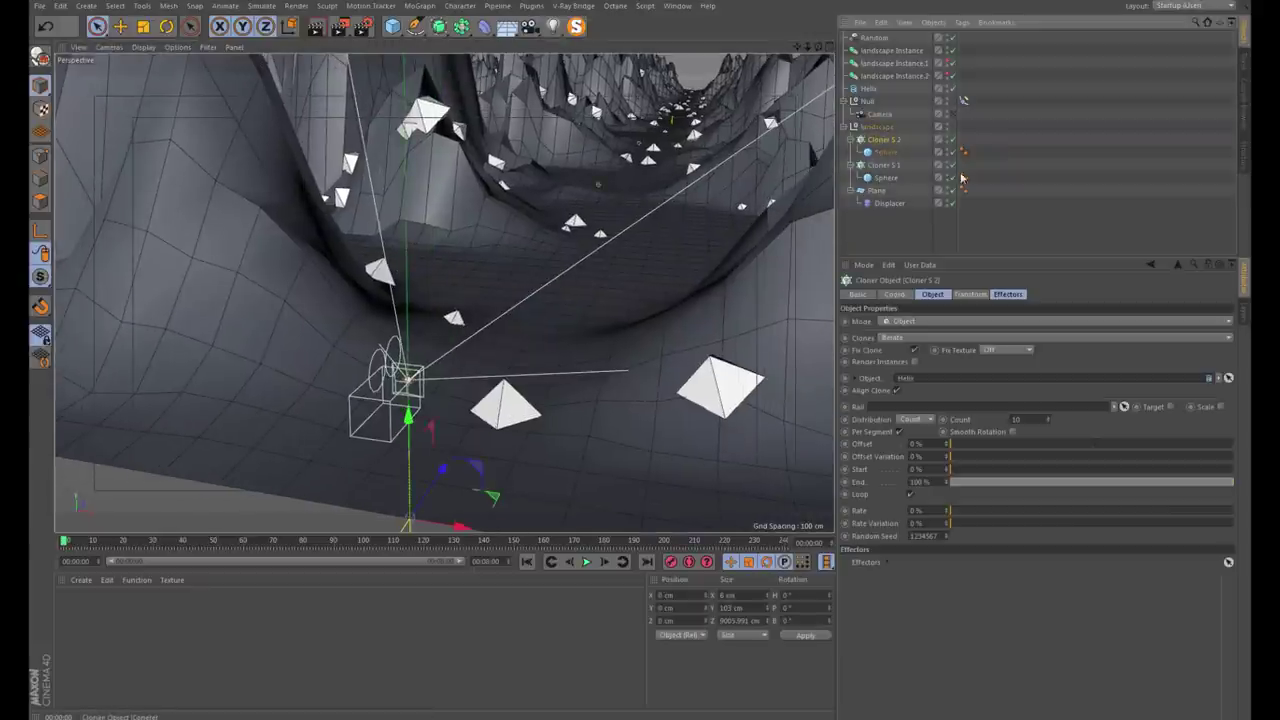
left_click(1016, 419)
type("0")
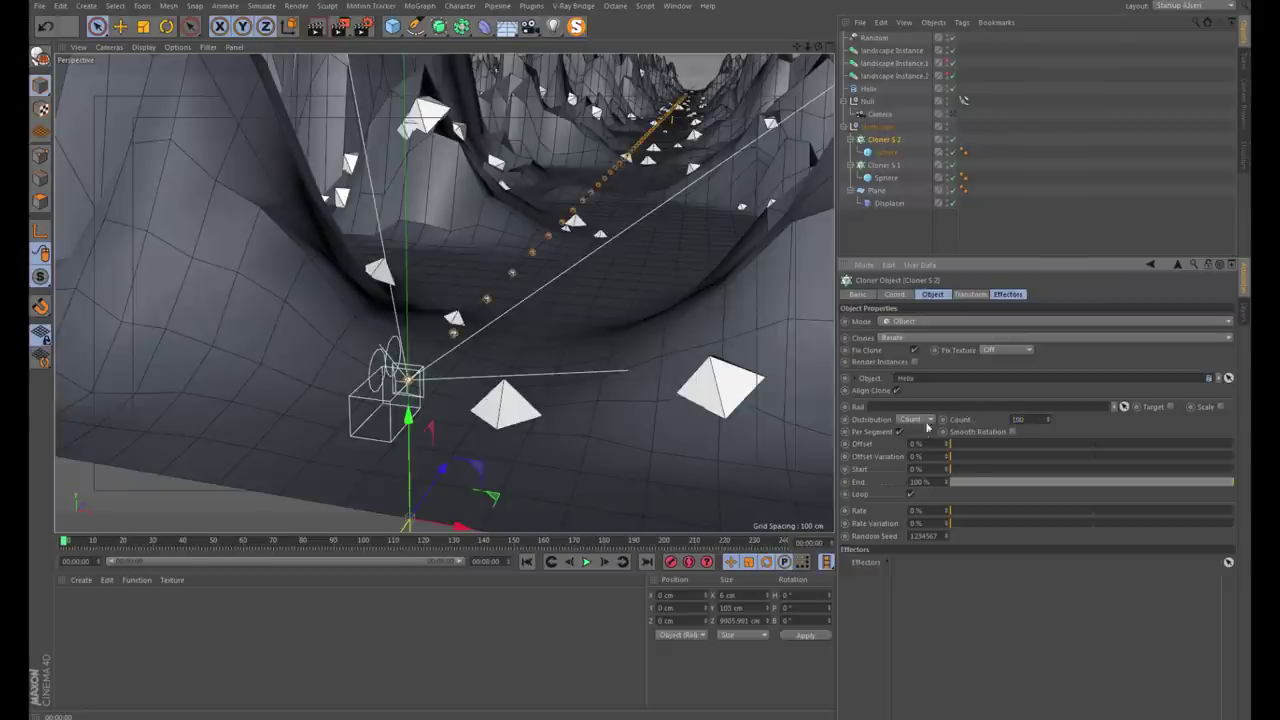
Add a Random effector to Cloner S 2 with offsets 300, 200, 100 cm, viewed through the camera
left_click(1057, 120)
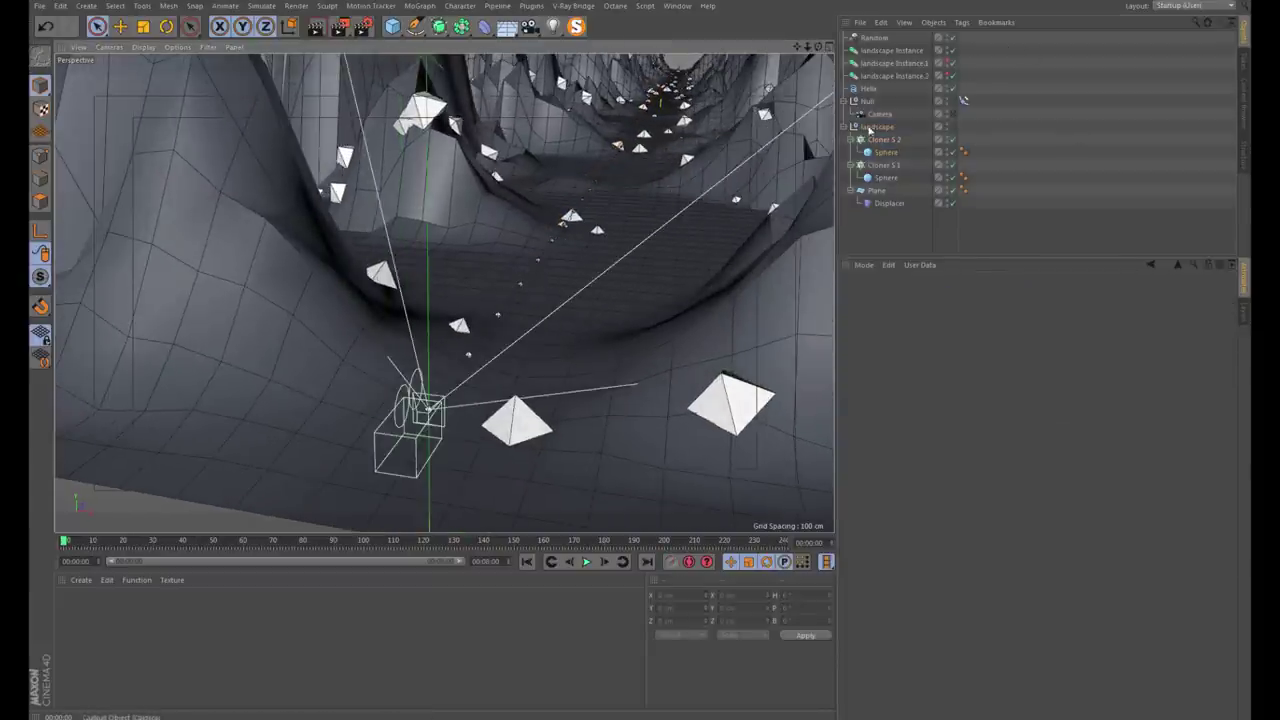
left_click(884, 140)
left_click(419, 6)
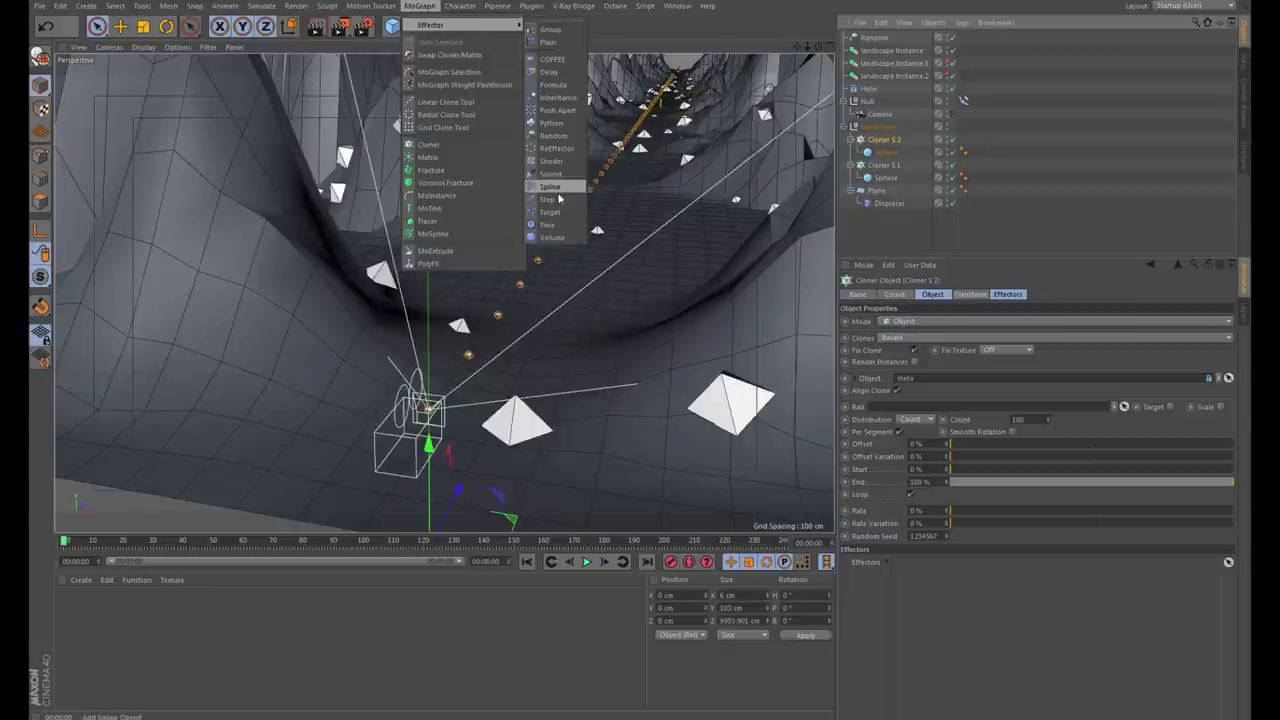
left_click(553, 135)
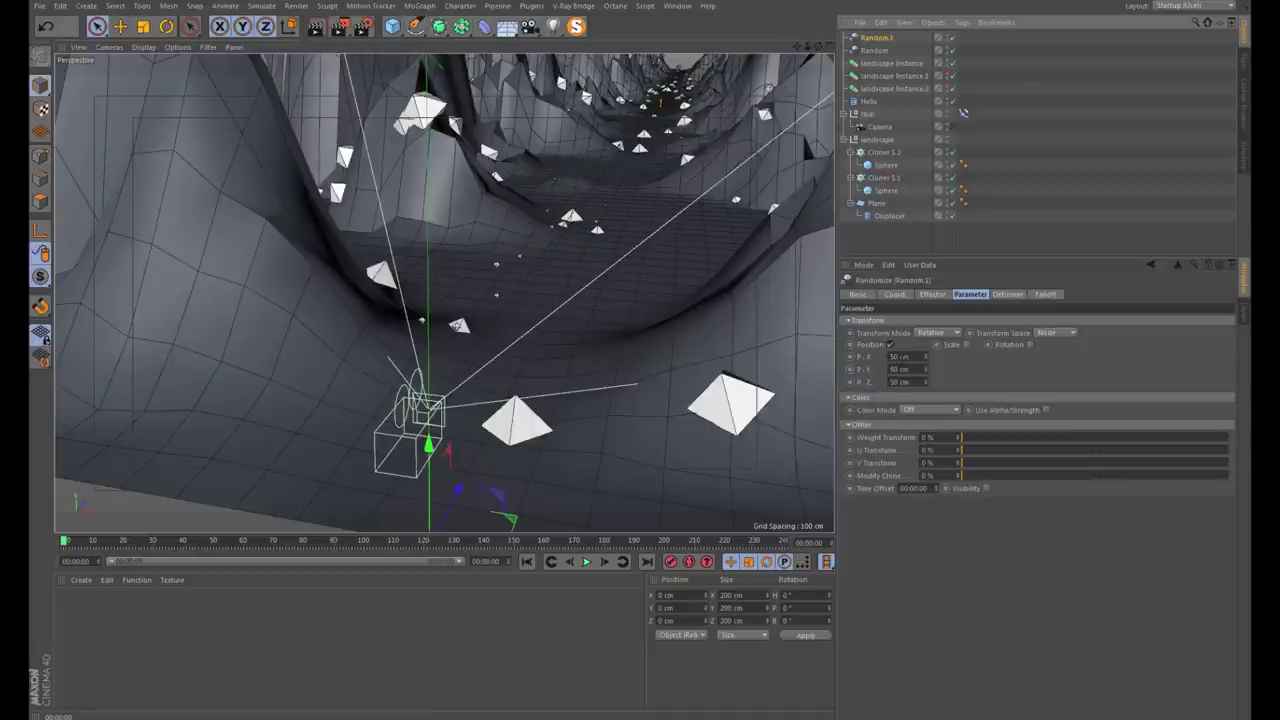
left_click(906, 356)
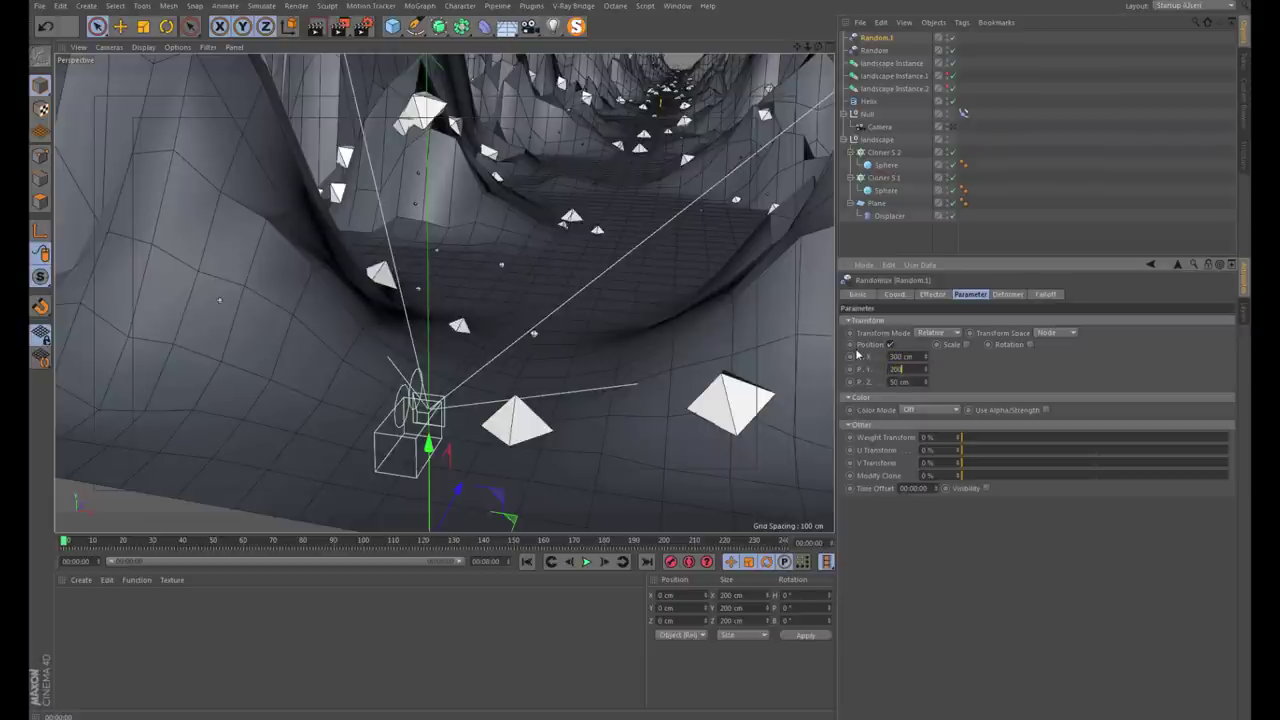
key("Tab")
type("100")
left_click(953, 127)
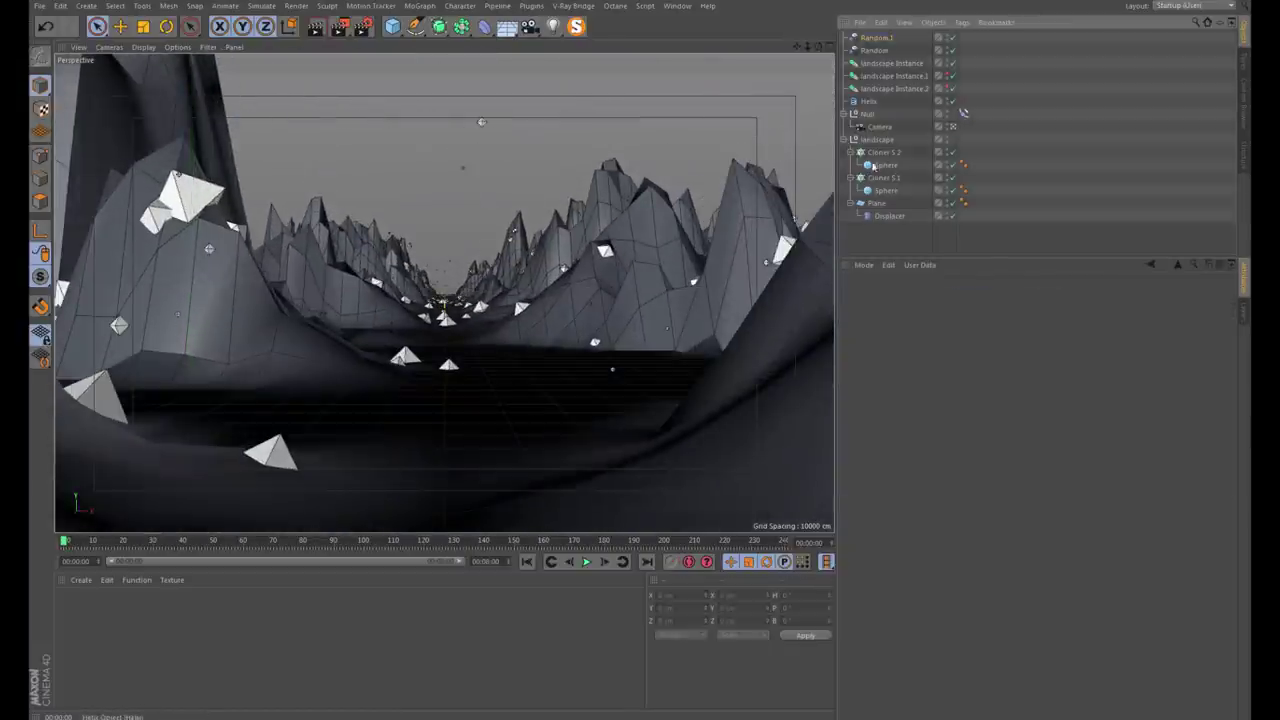
Play the camera animation and preview rendered frames of the canyon
left_click(587, 562)
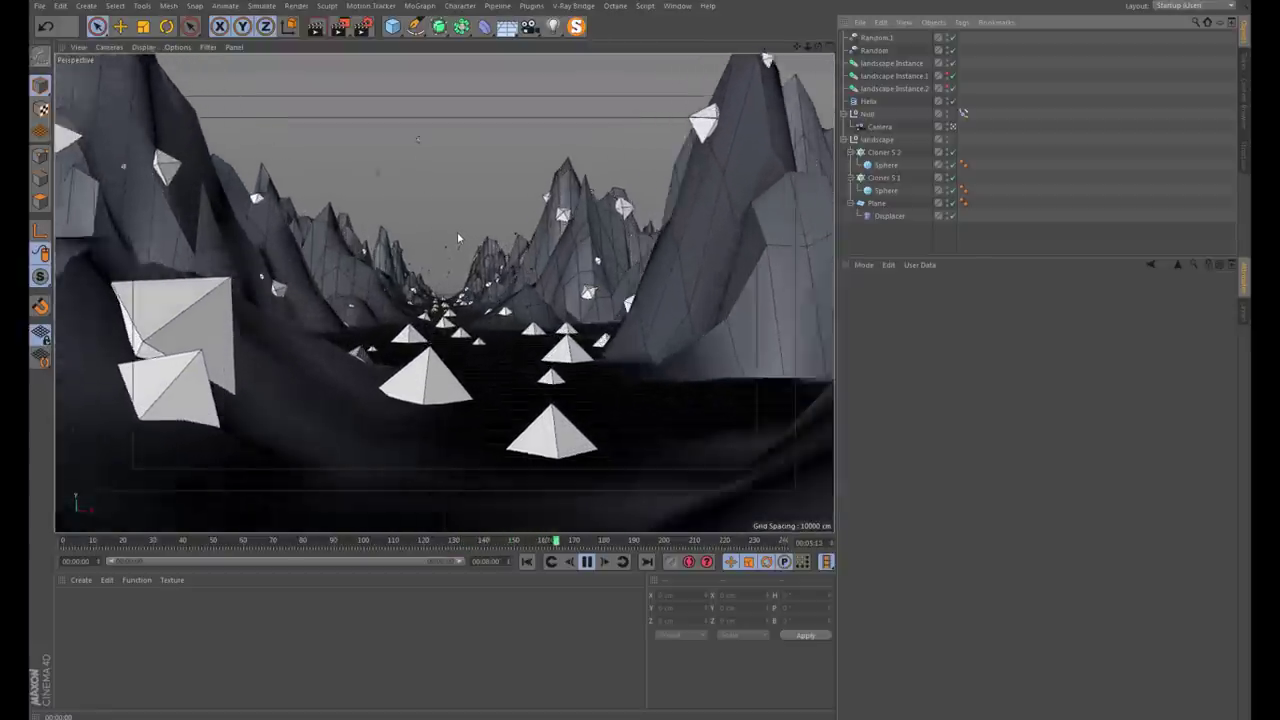
left_click(527, 561)
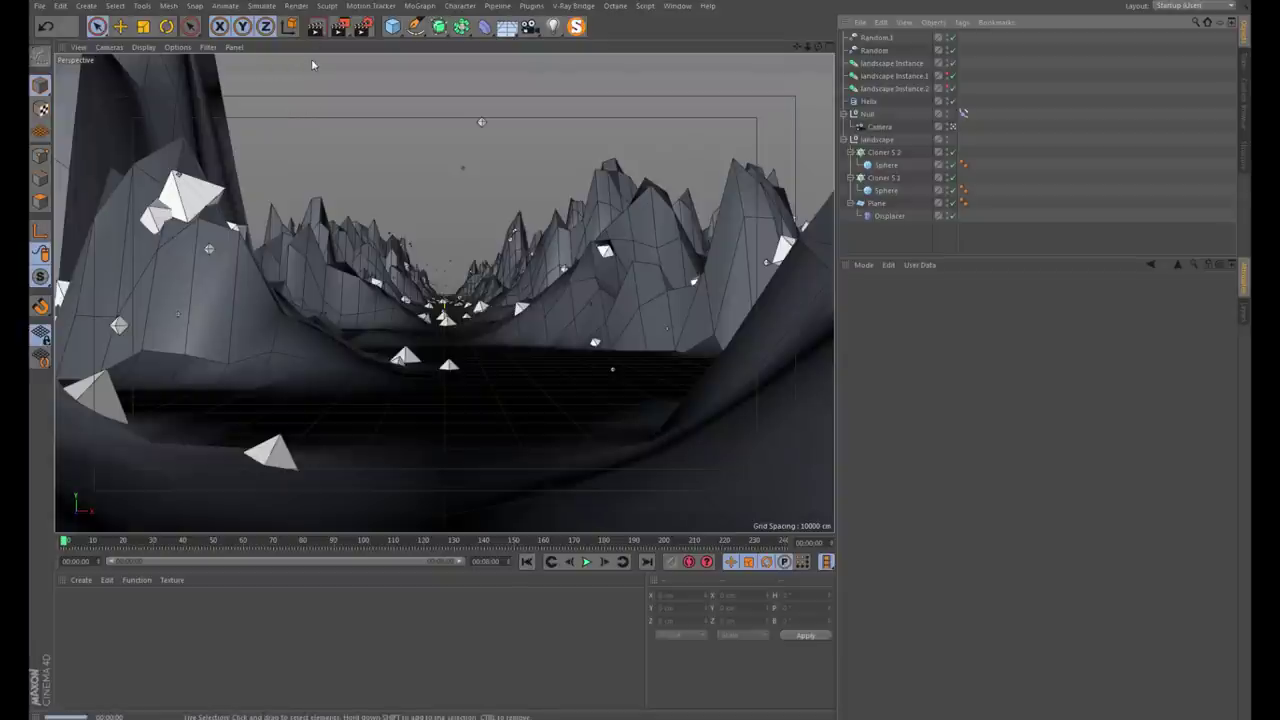
key("ctrl+r")
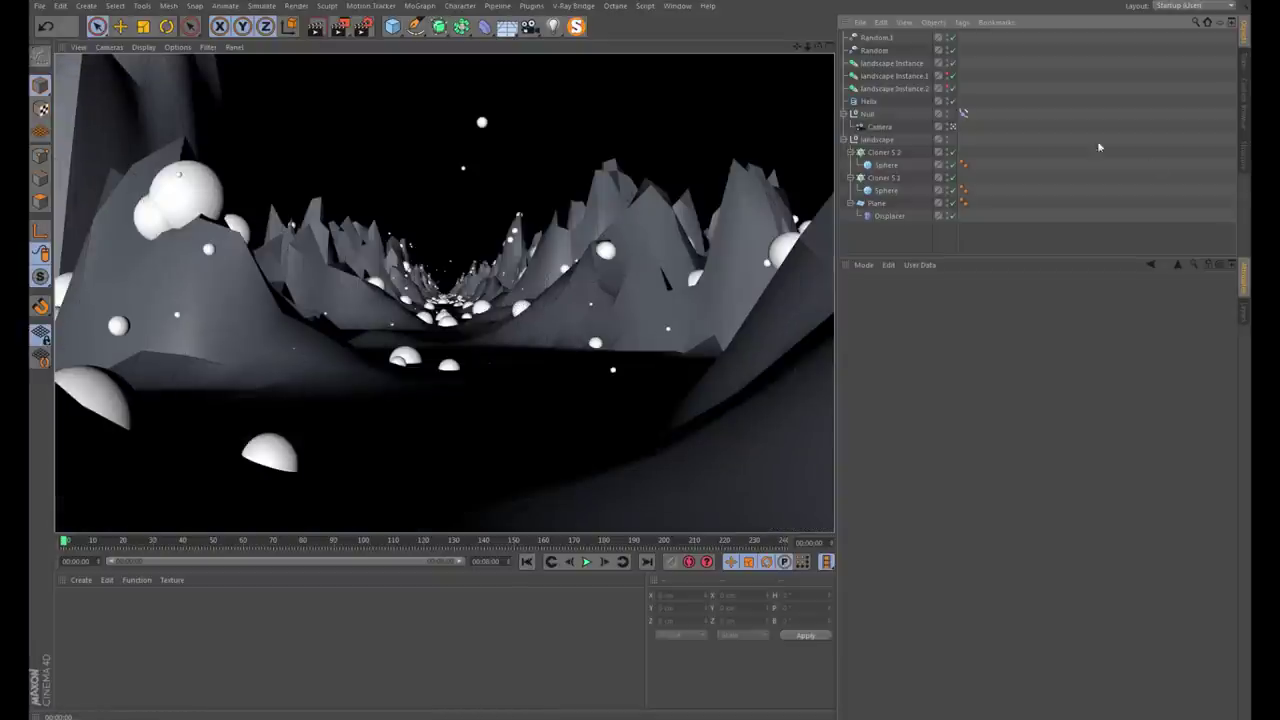
left_click(550, 360)
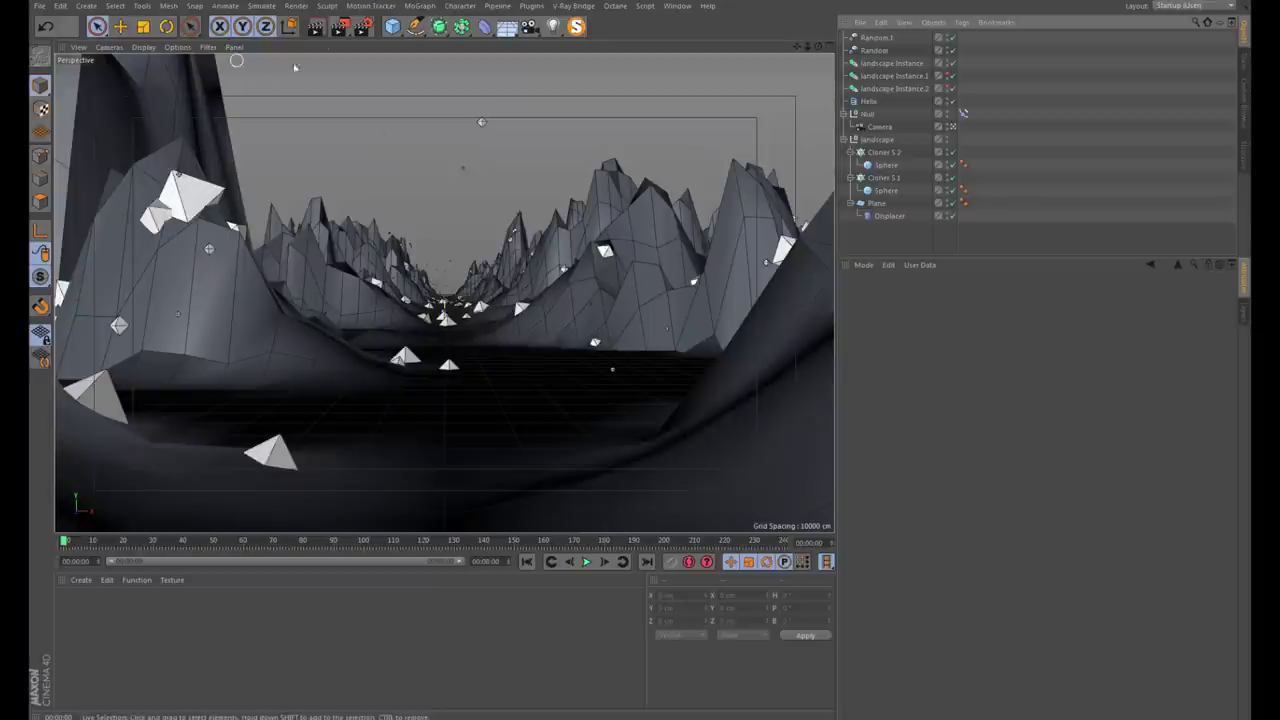
left_click(316, 26)
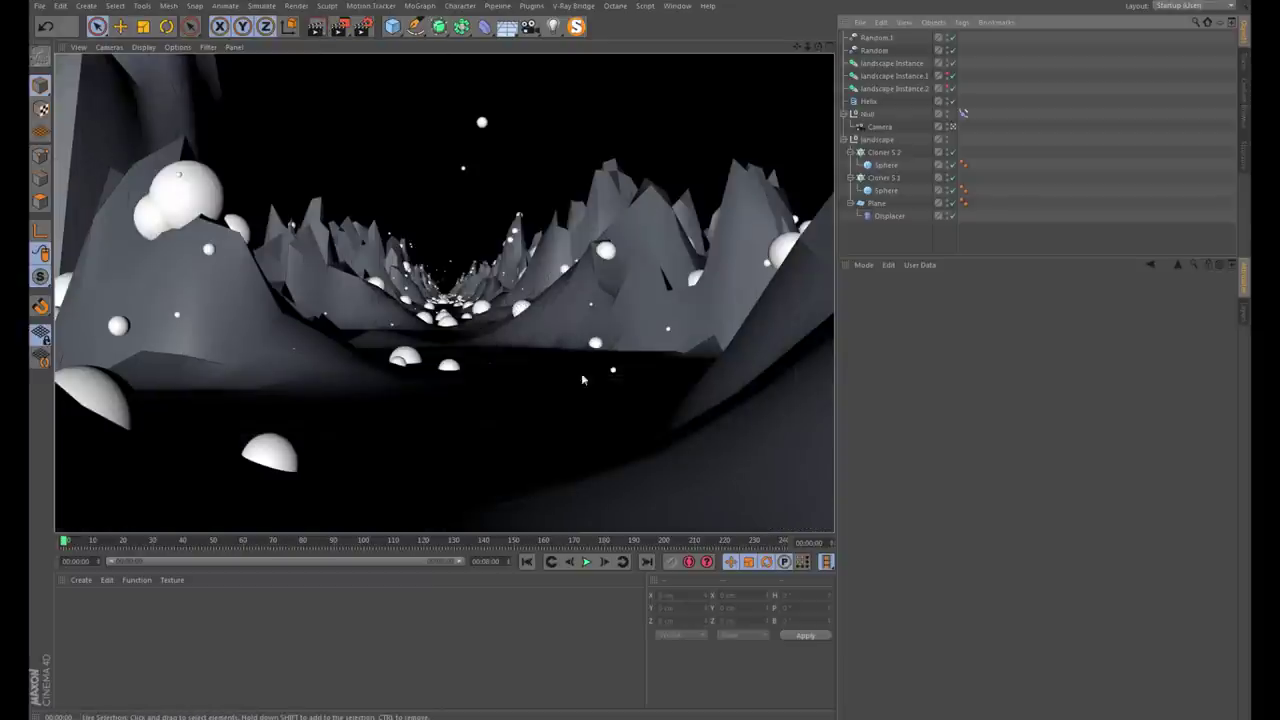
left_click(1058, 154)
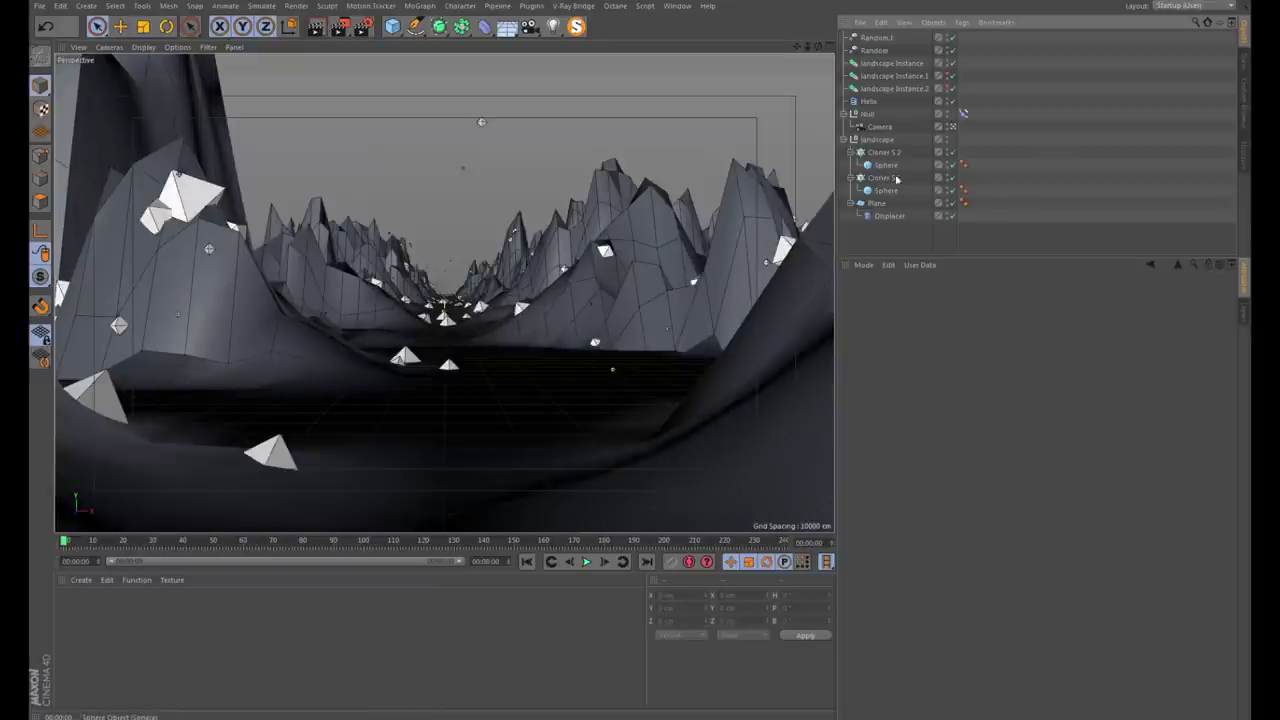
Delete the Plane's Phong tag for faceted shading, then re-render and replay
left_click(964, 203)
key("Delete")
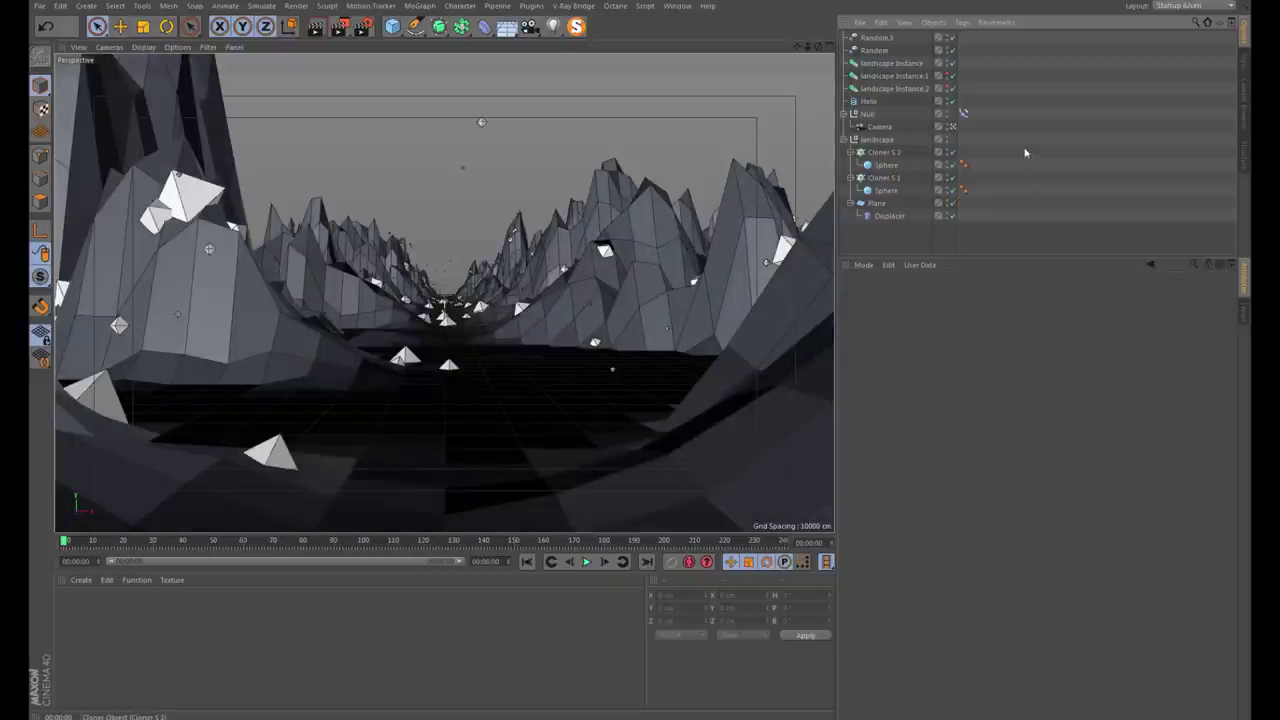
key("ctrl+r")
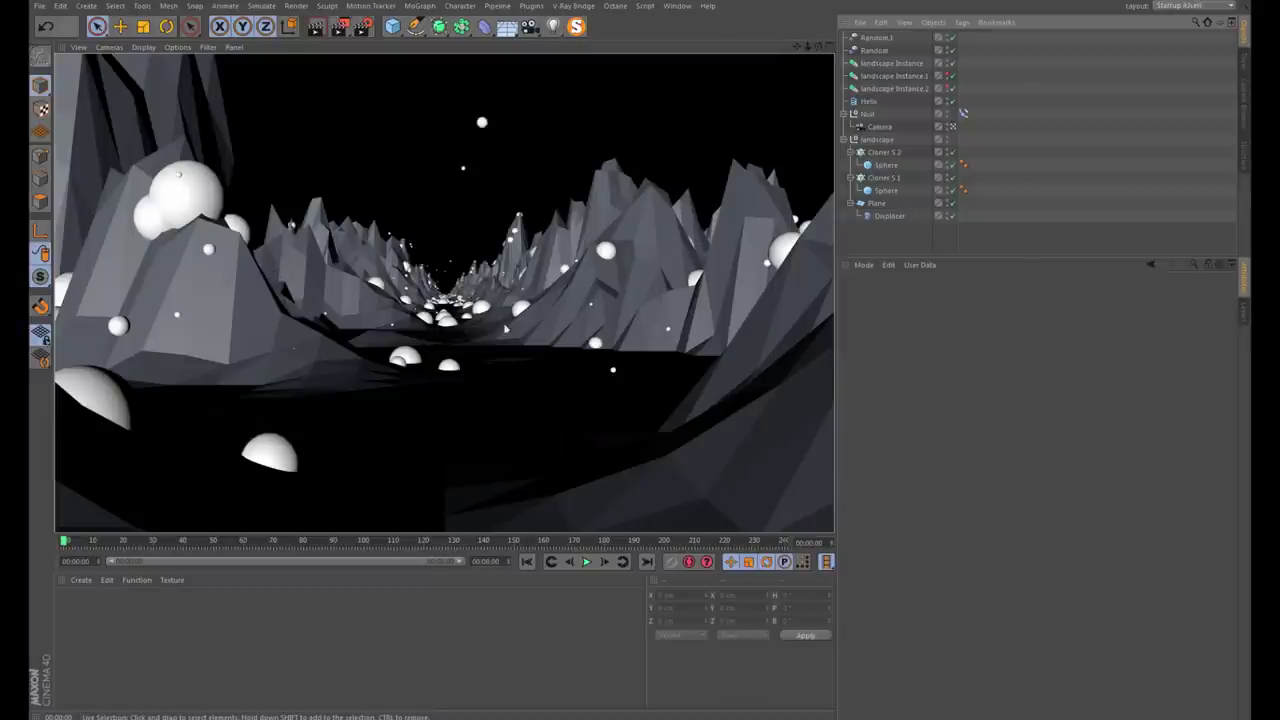
left_click(587, 562)
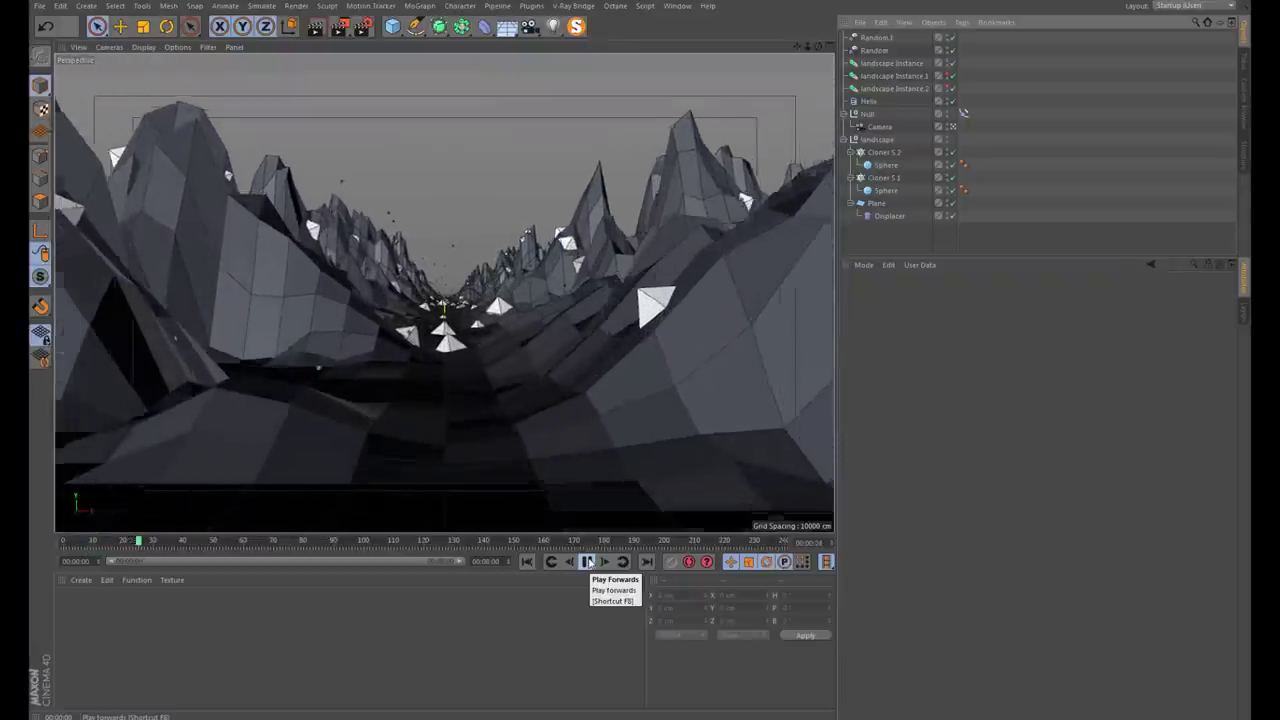
left_click(587, 562)
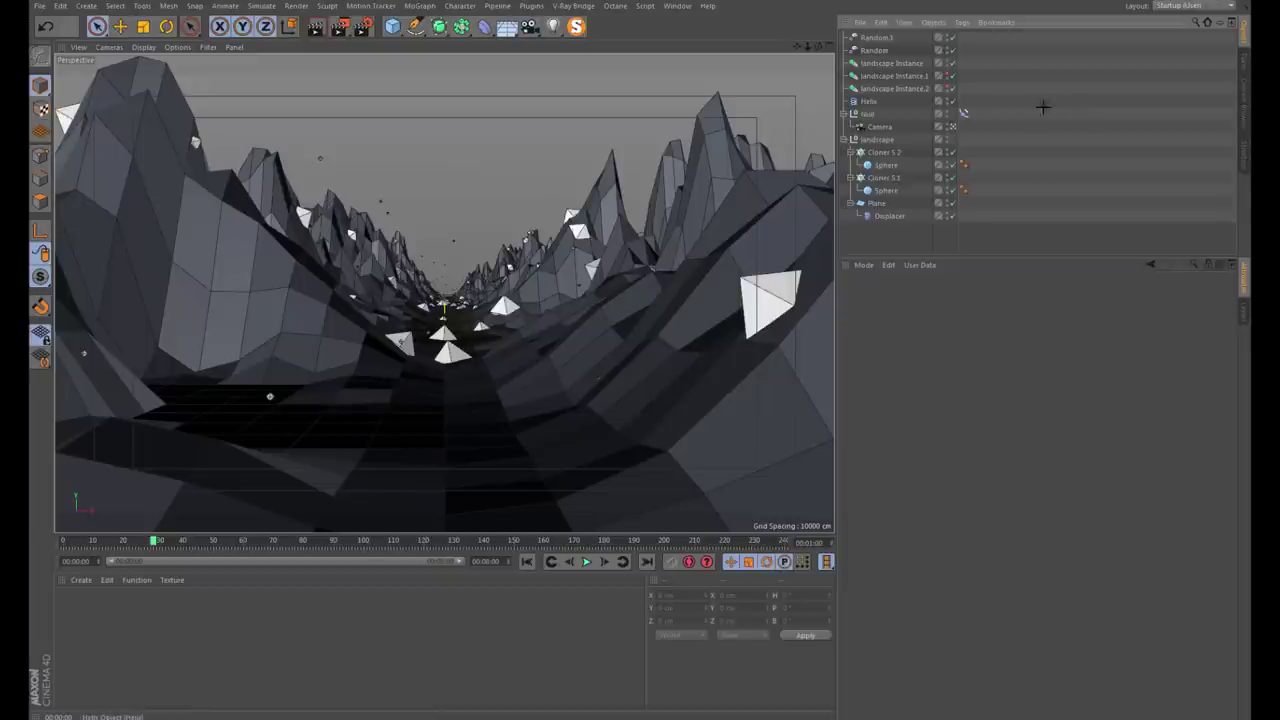
Create a new material and set its base colour to black
double_click(68, 603)
double_click(68, 603)
left_click(242, 205)
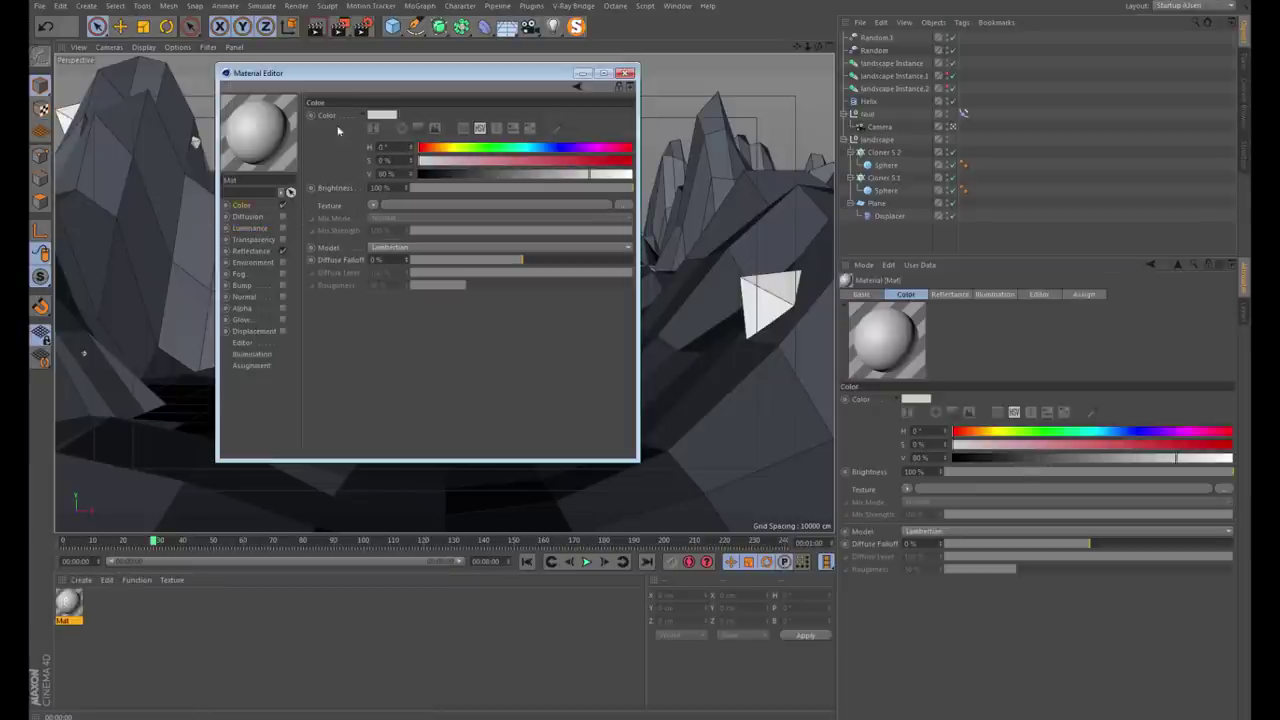
left_click(386, 116)
left_click_drag(370, 140, 340, 140)
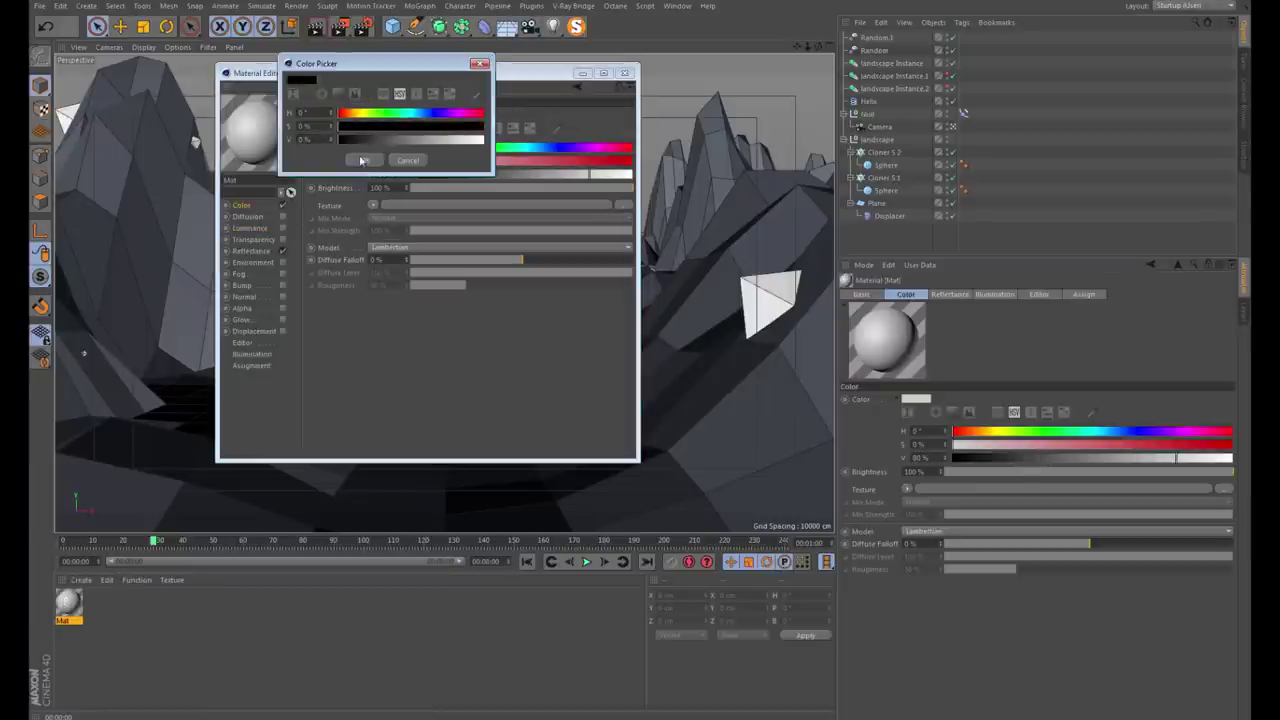
left_click(364, 160)
Turn off the black material's reflectance and apply it to the Plane
left_click_drag(250, 73, 430, 89)
left_click(462, 268)
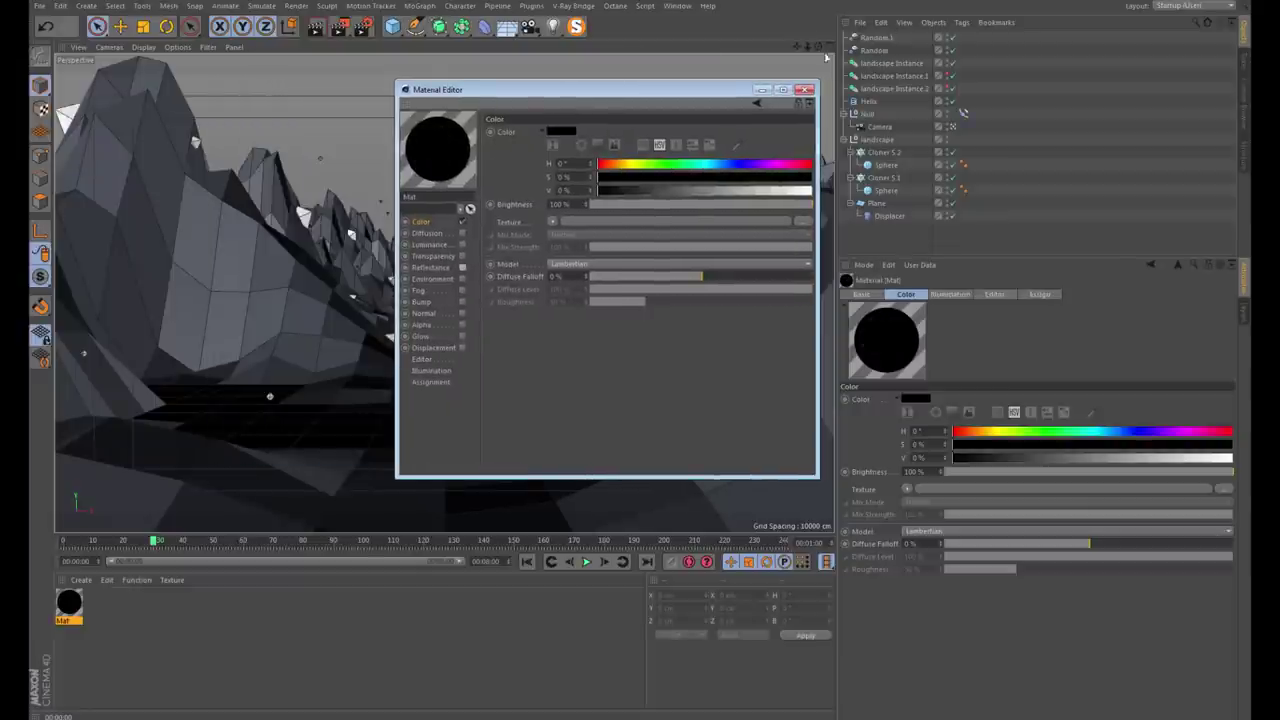
left_click(807, 91)
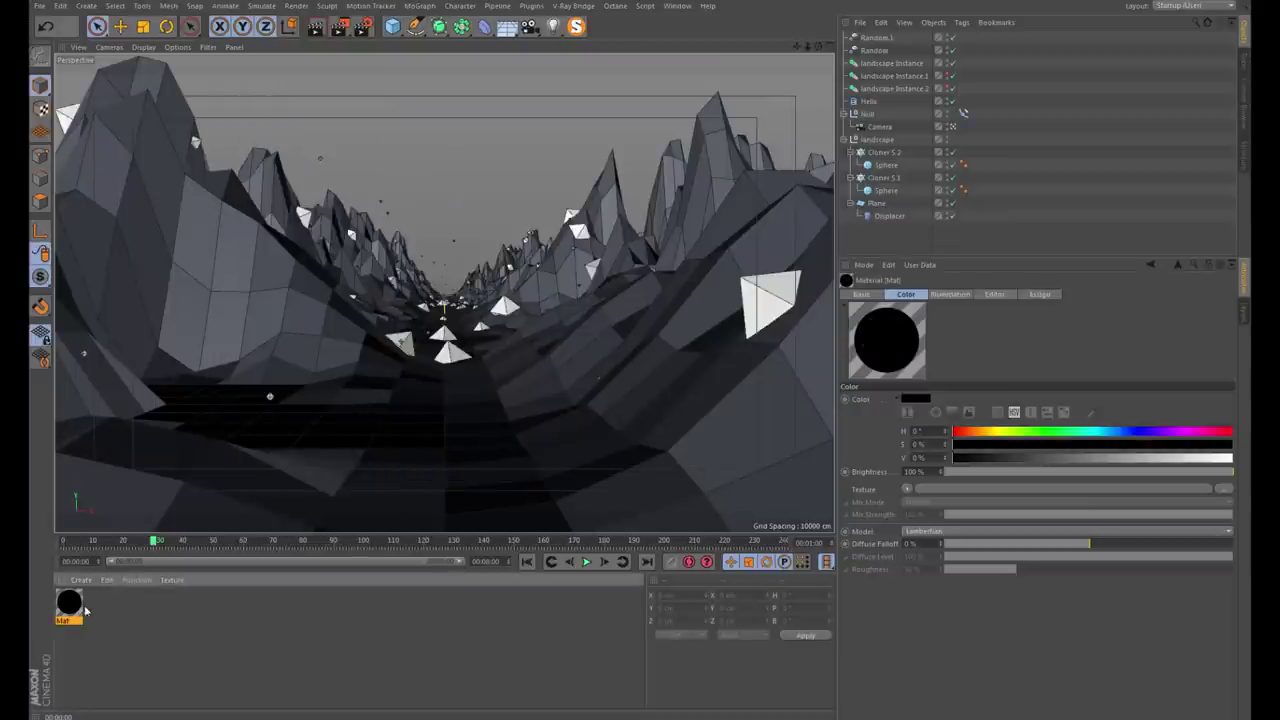
left_click_drag(72, 608, 875, 205)
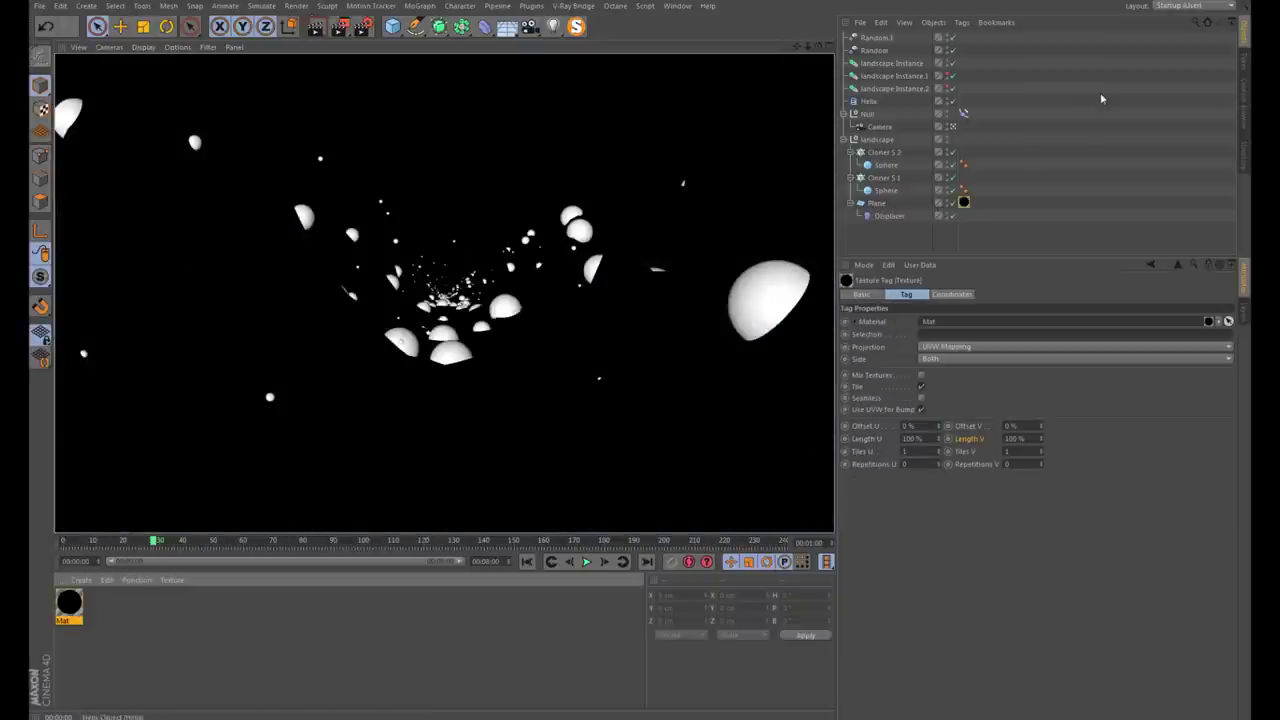
Create Mat.1 with Color off, Luminance on and a Fresnel shader in Luminance
double_click(108, 606)
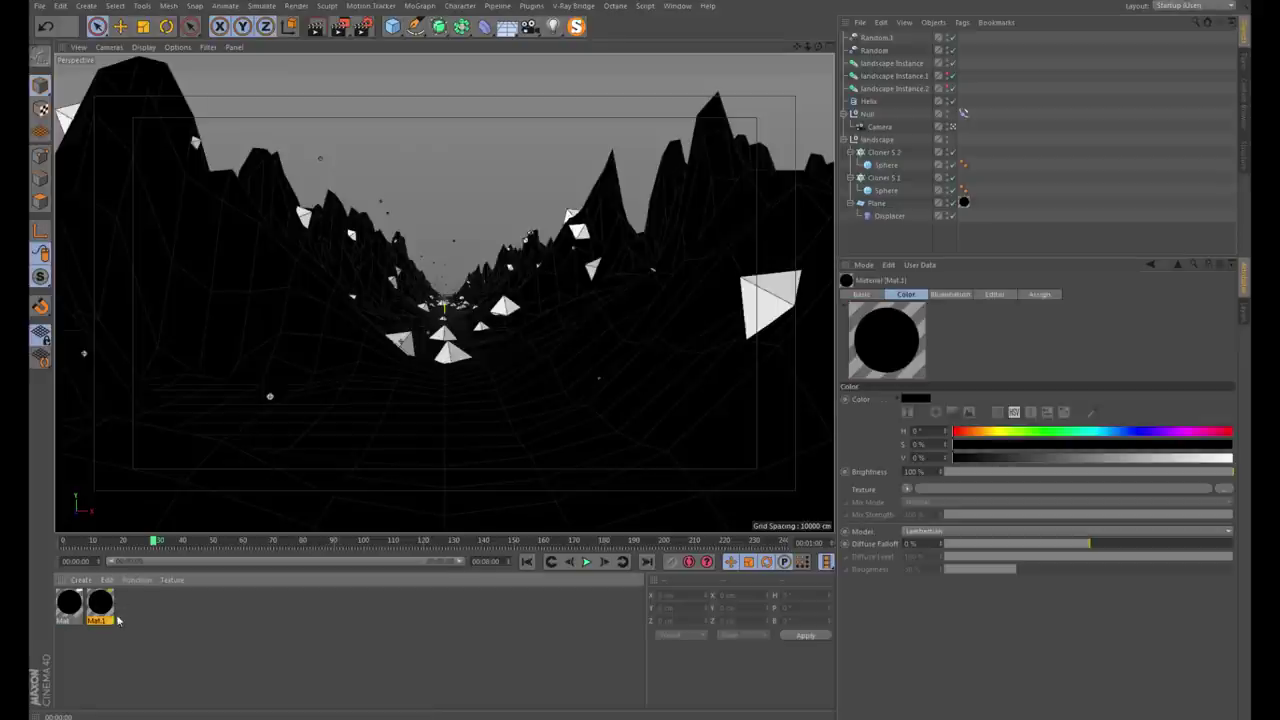
double_click(102, 607)
left_click(283, 205)
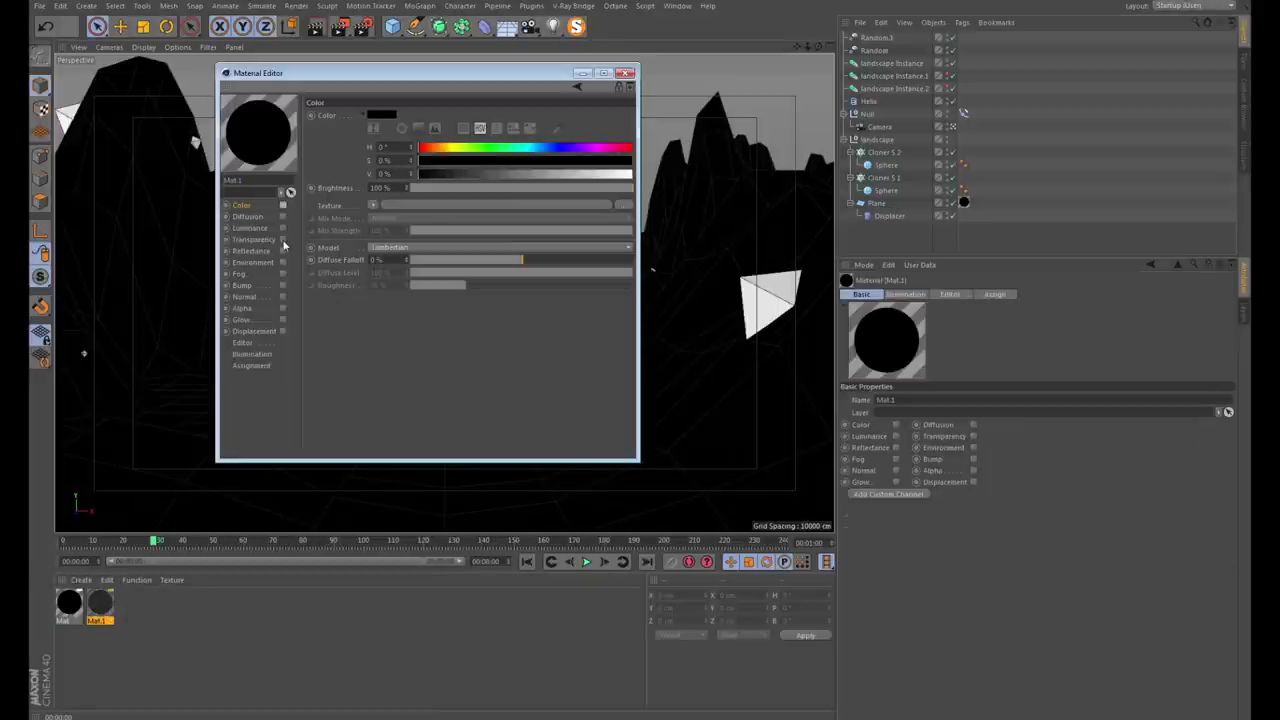
left_click(256, 229)
left_click(283, 228)
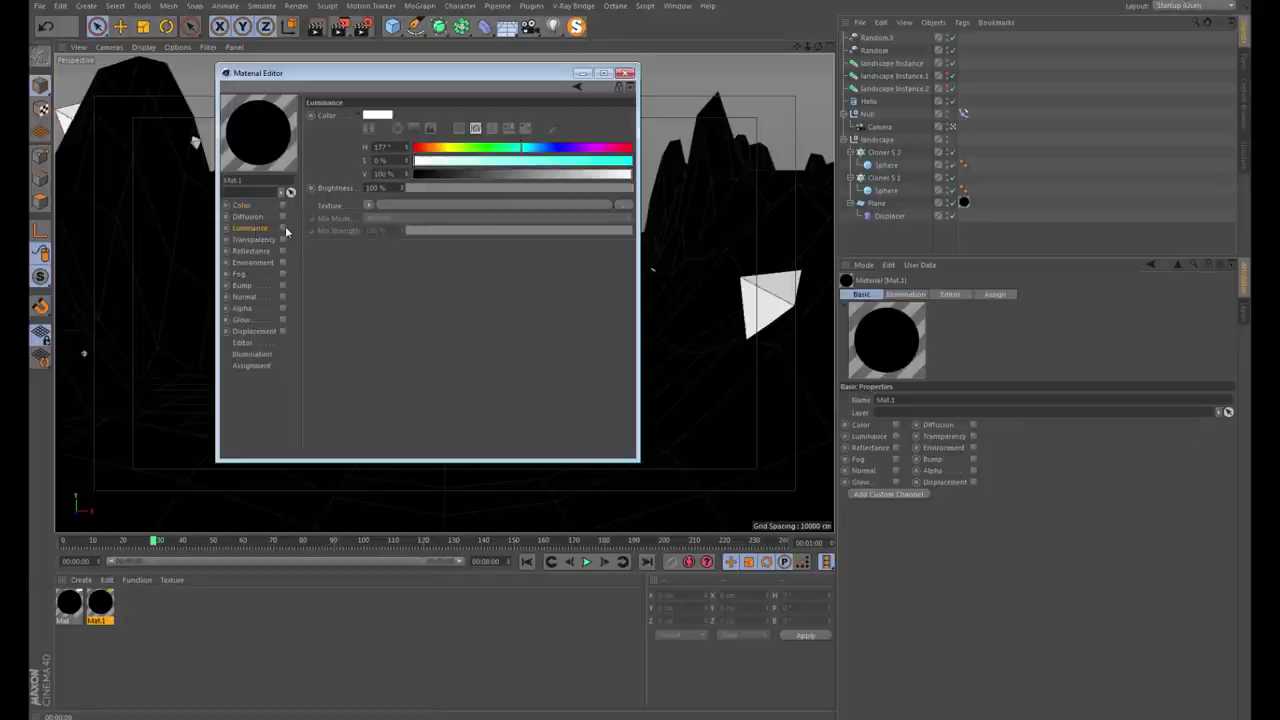
left_click(371, 205)
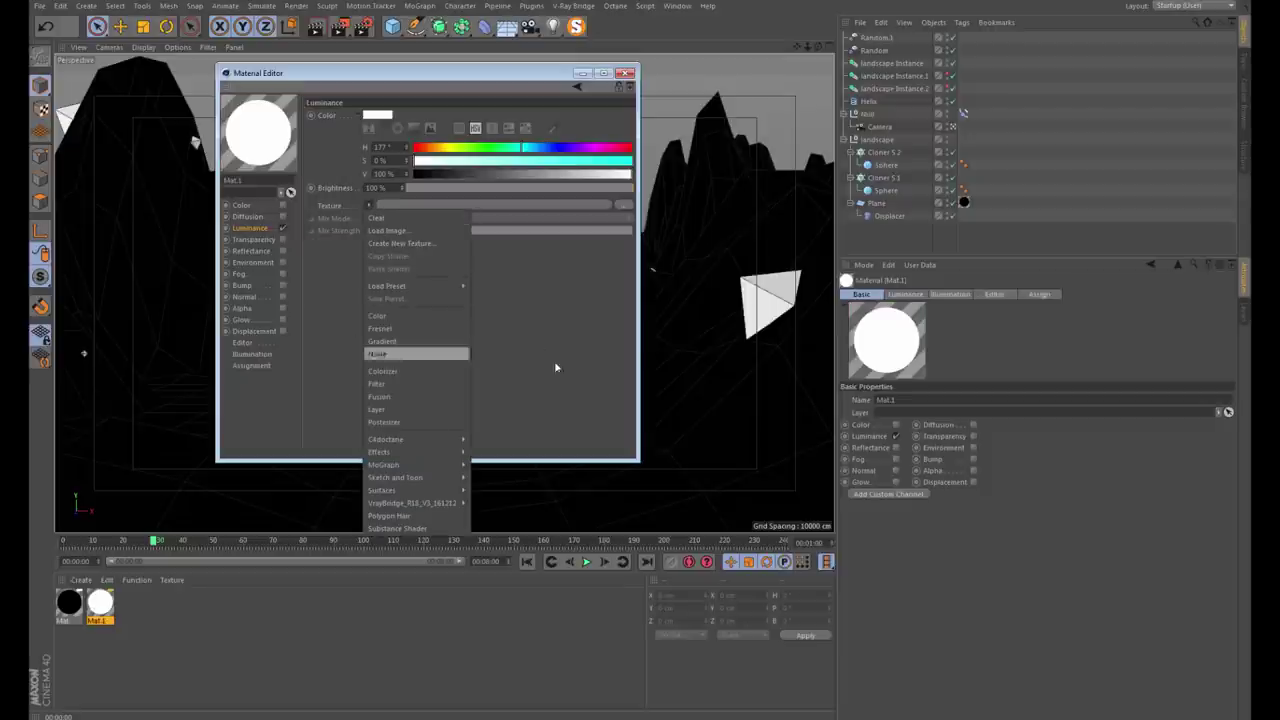
left_click(396, 336)
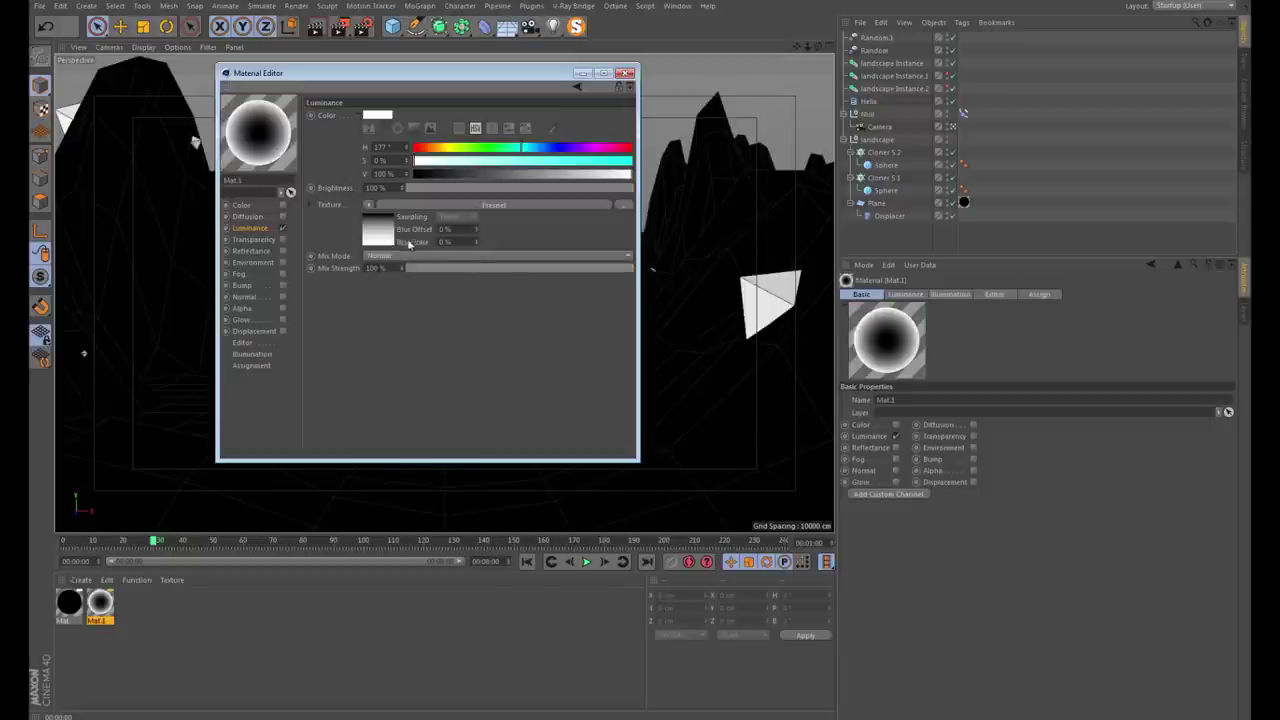
Set the Fresnel gradient's left knot to a strong magenta
left_click(382, 234)
double_click(360, 236)
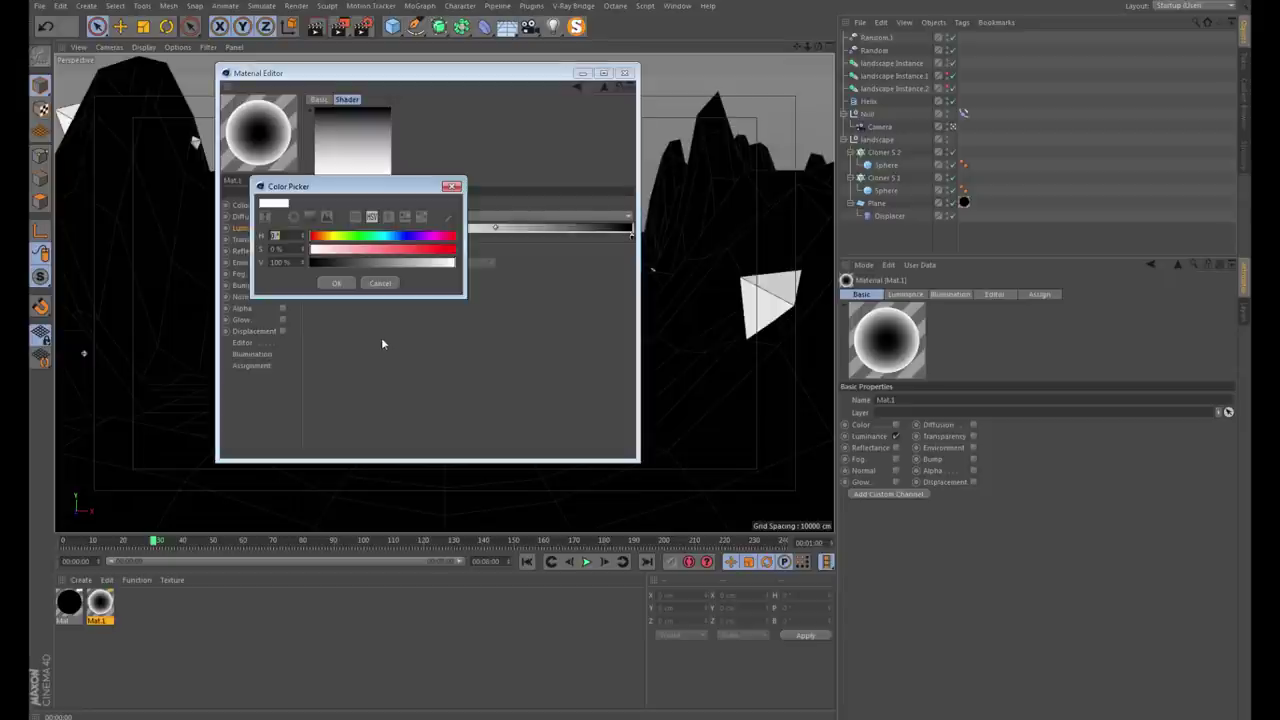
left_click(435, 237)
left_click(435, 249)
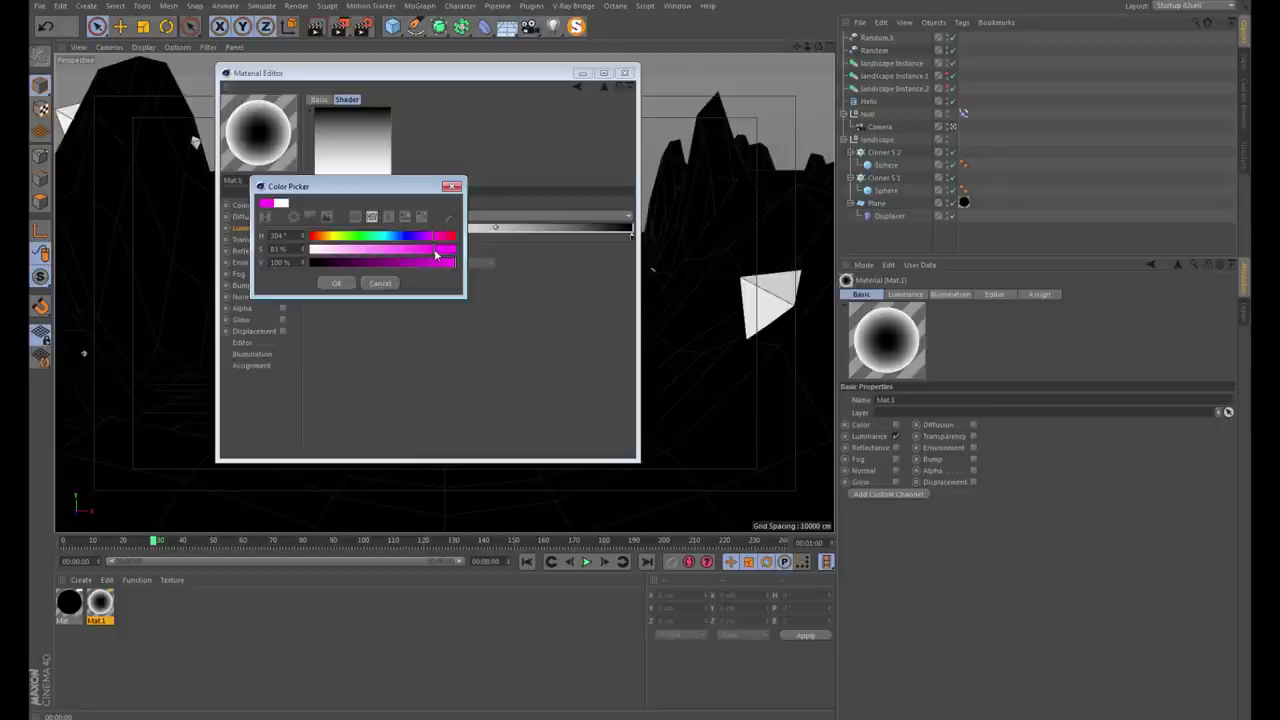
left_click(338, 284)
Set the right knot to bright orange, invert the gradient, and shift its midpoint right
double_click(630, 233)
left_click(593, 237)
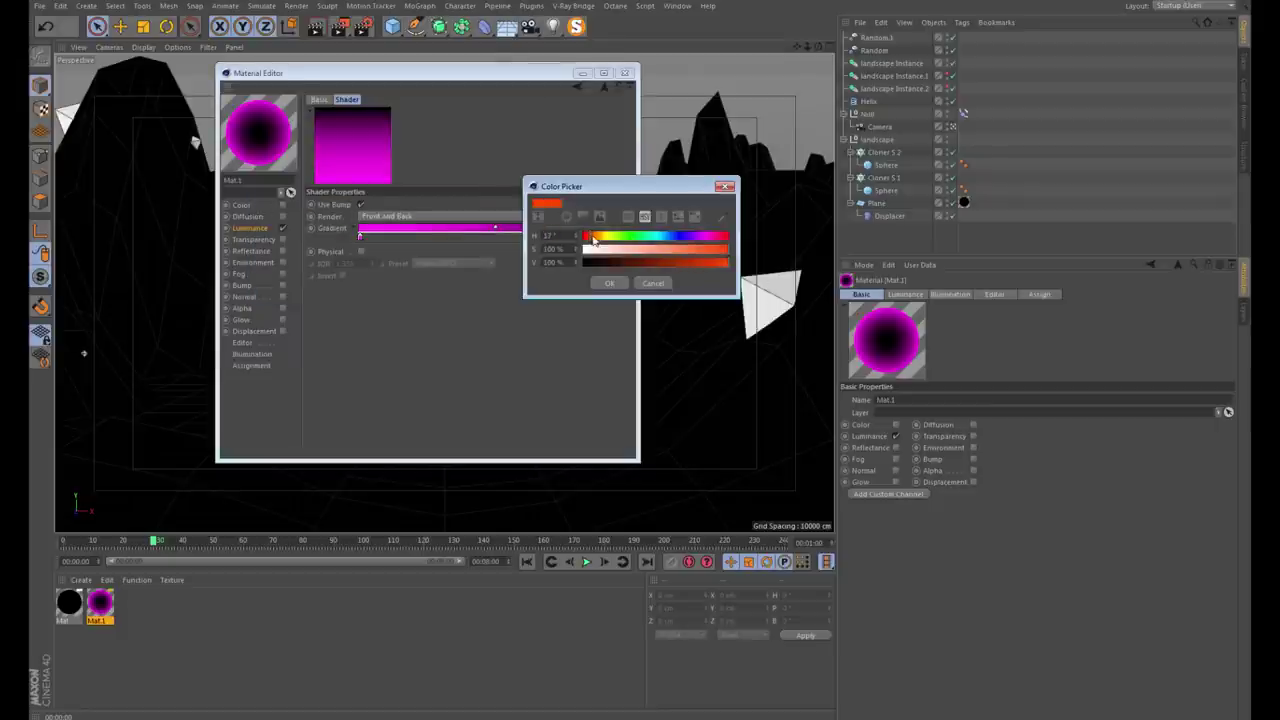
left_click(597, 237)
left_click(609, 283)
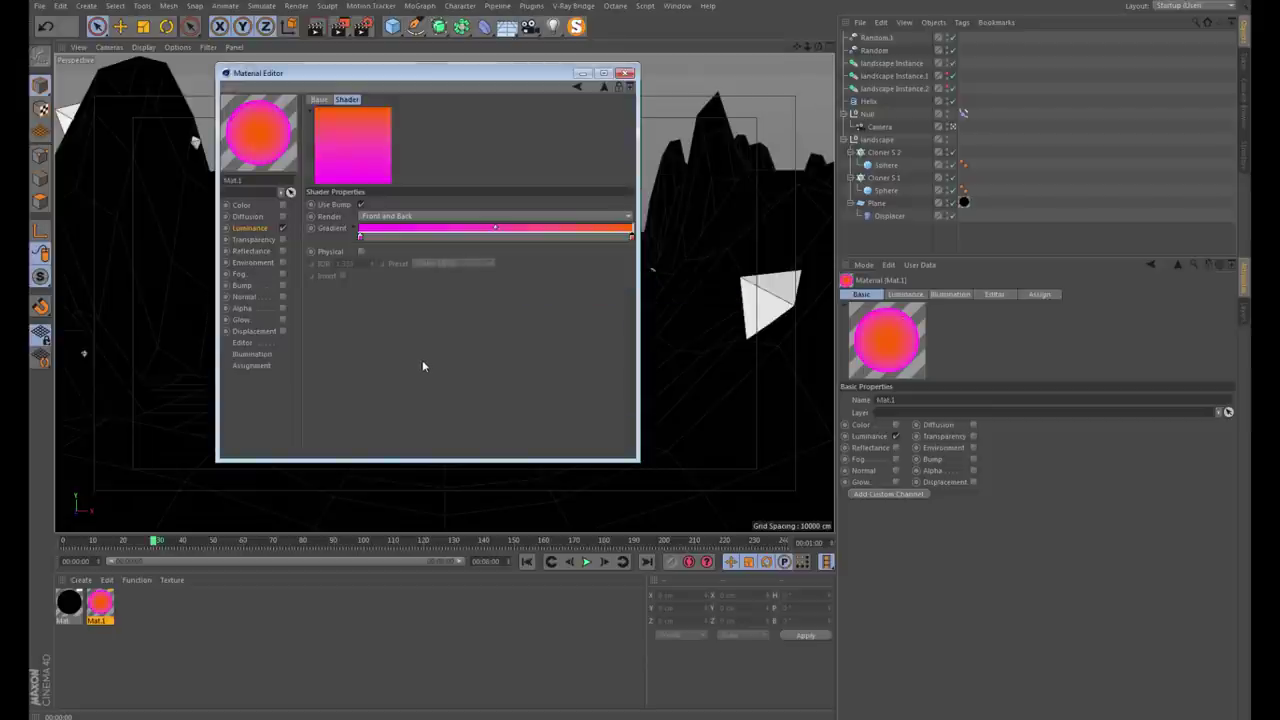
right_click(361, 238)
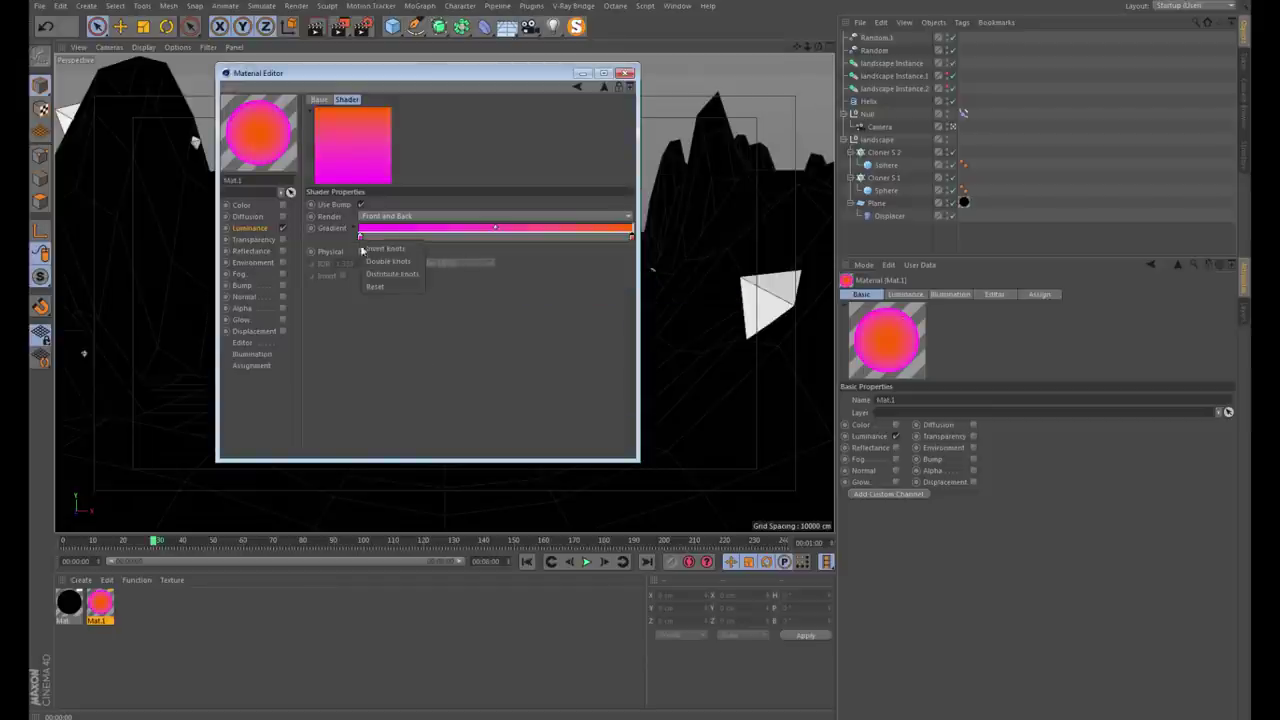
left_click(372, 253)
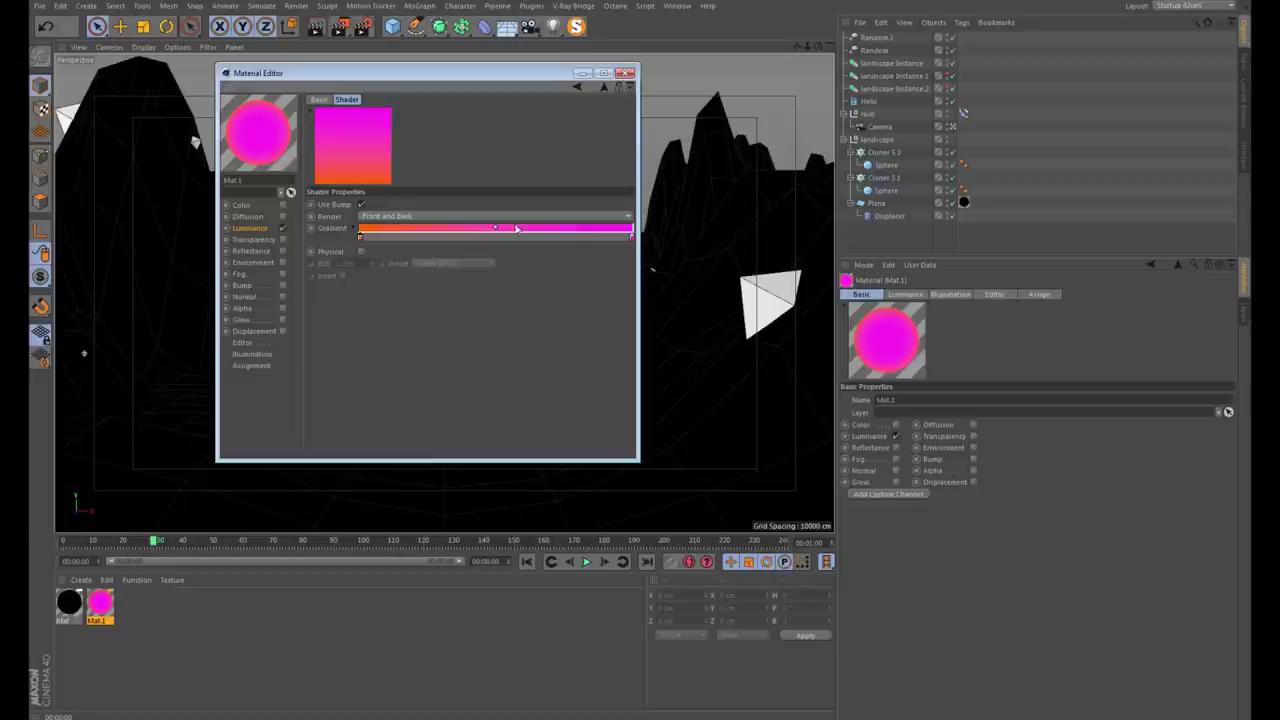
mouse_move(521, 227)
left_mouse_down()
mouse_move(598, 234)
mouse_move(572, 231)
left_mouse_up()
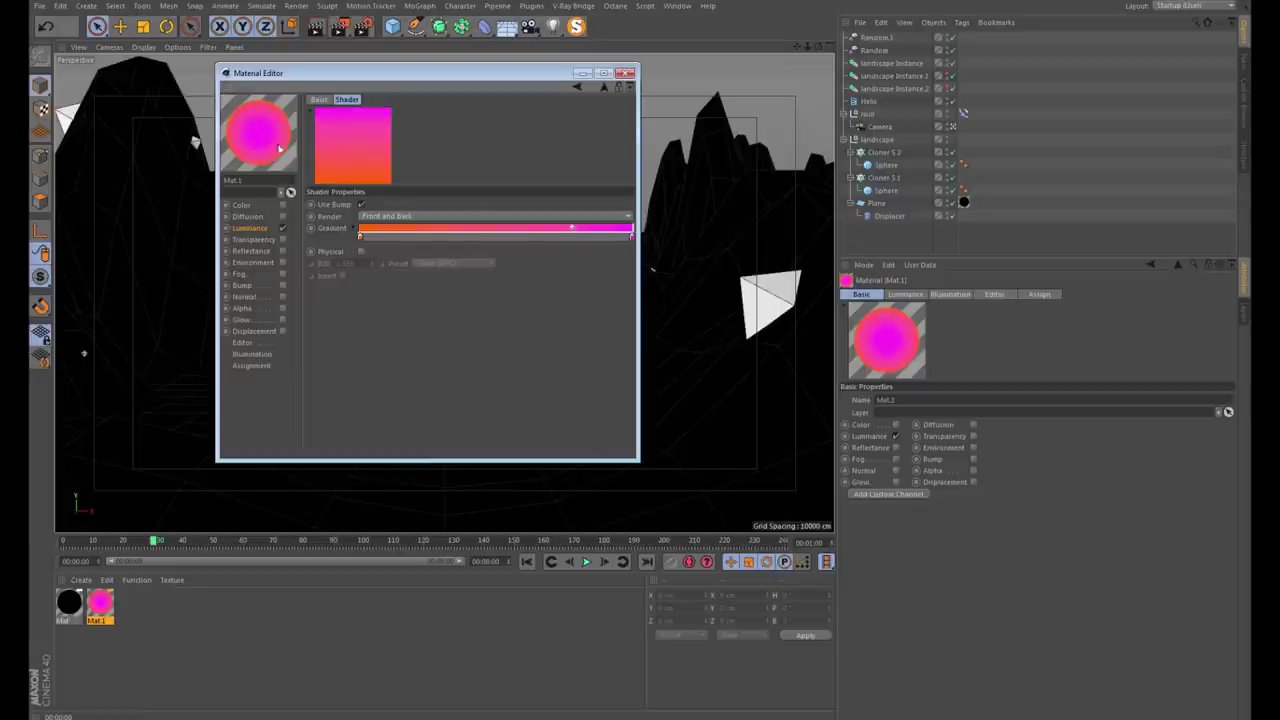
Apply Mat.1 to Cloner 5.1 and Cloner 5.2, then render the view to preview pink spheres
left_click(624, 72)
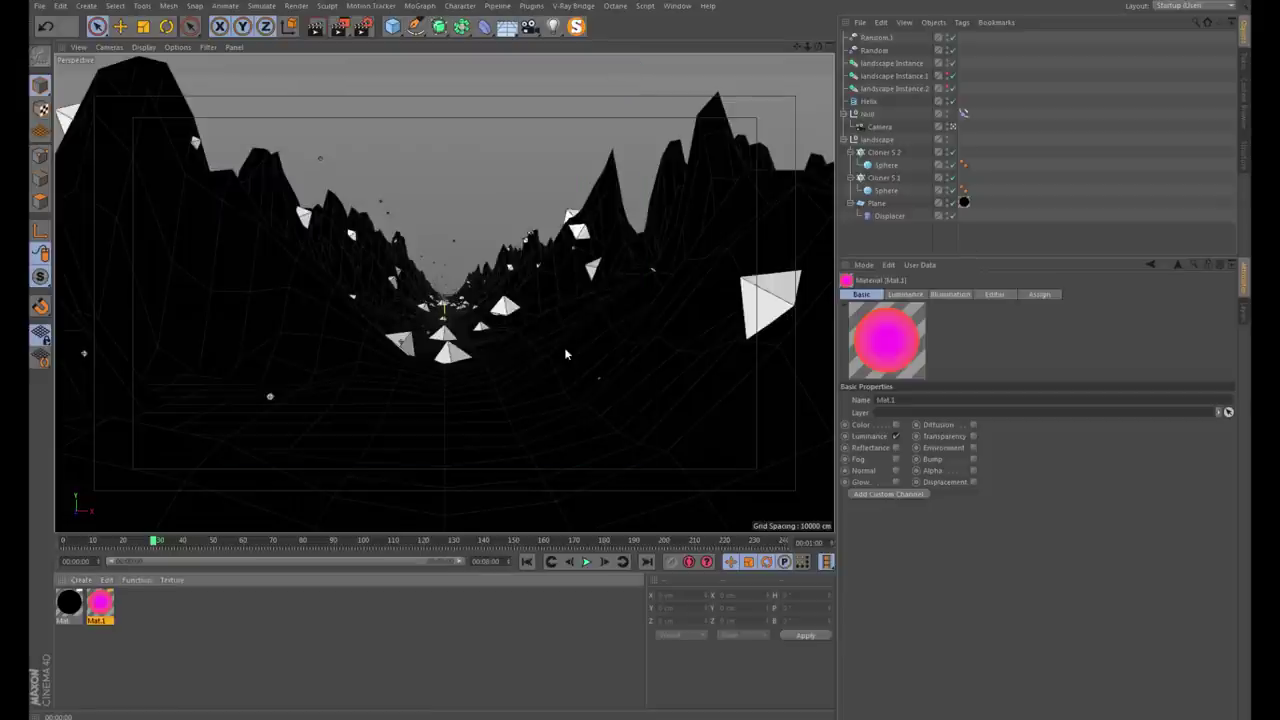
left_click_drag(93, 601, 1065, 117)
left_click_drag(893, 163, 878, 178)
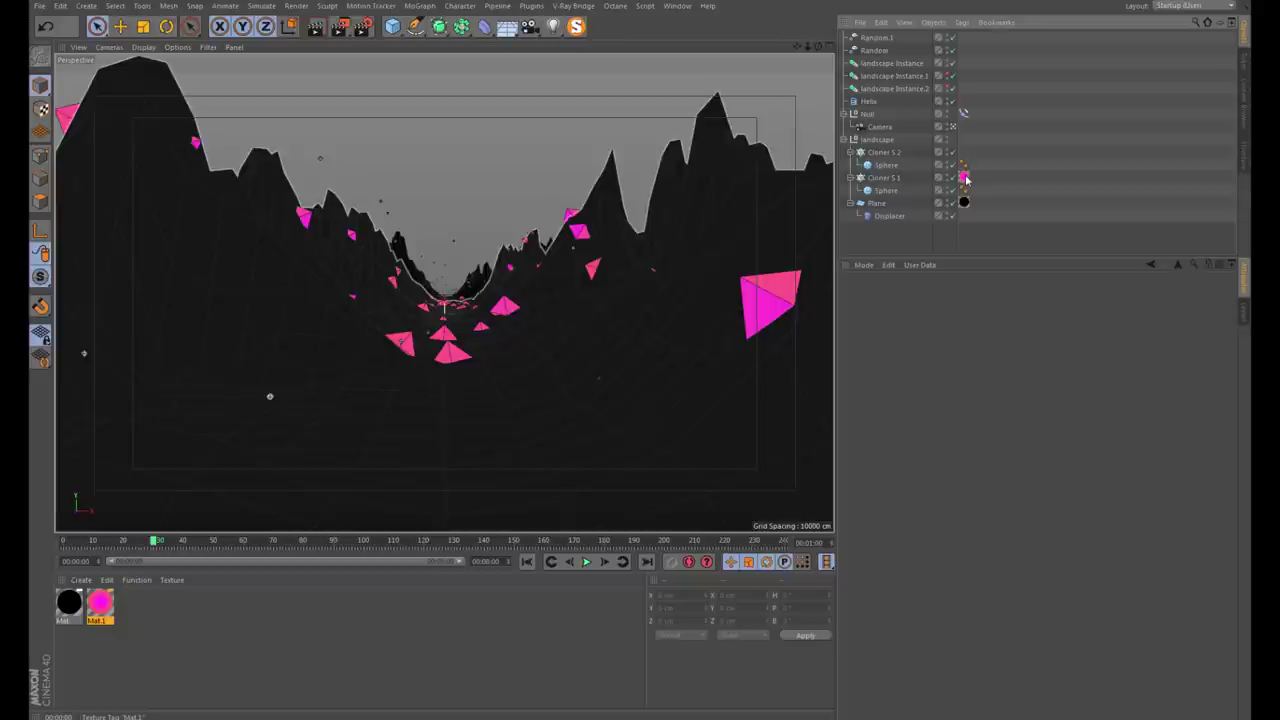
left_click_drag(975, 150, 966, 152, "ctrl")
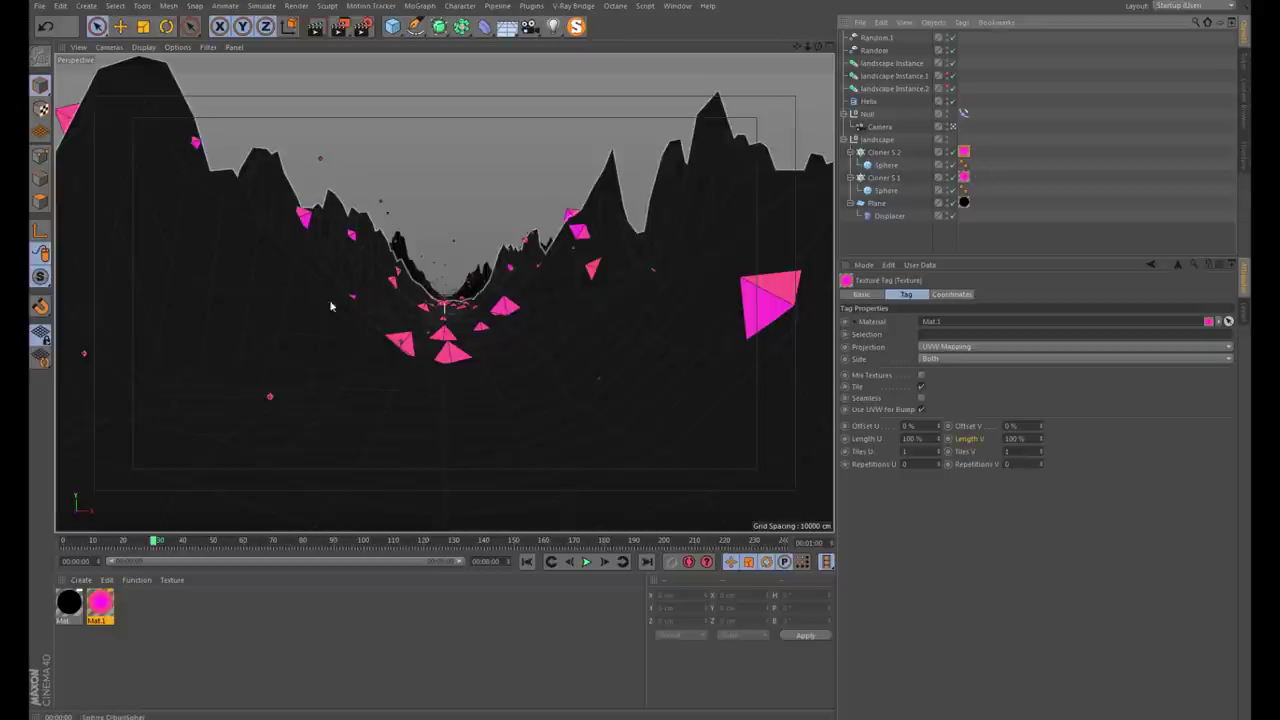
key("ctrl+r")
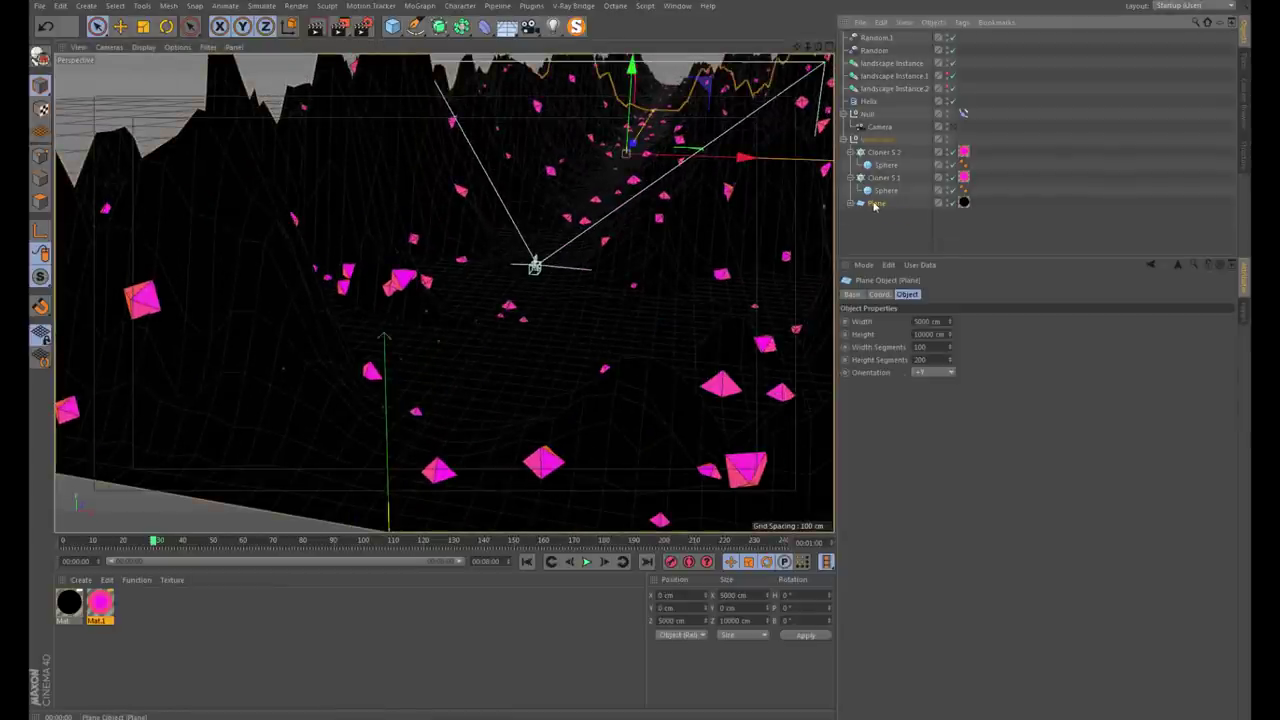
Duplicate the landscape plane as Plane.1 and nest it under a new Atom Array
left_click_drag(876, 201, 877, 200, "ctrl")
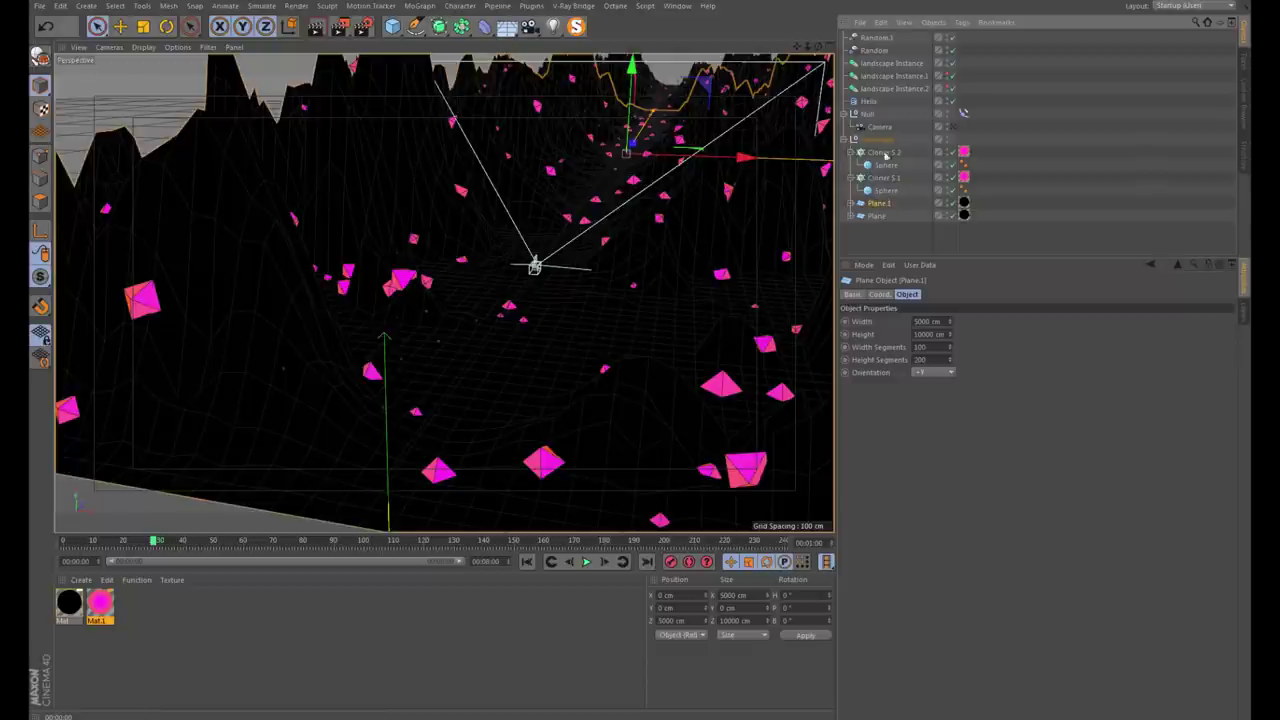
left_click(461, 27)
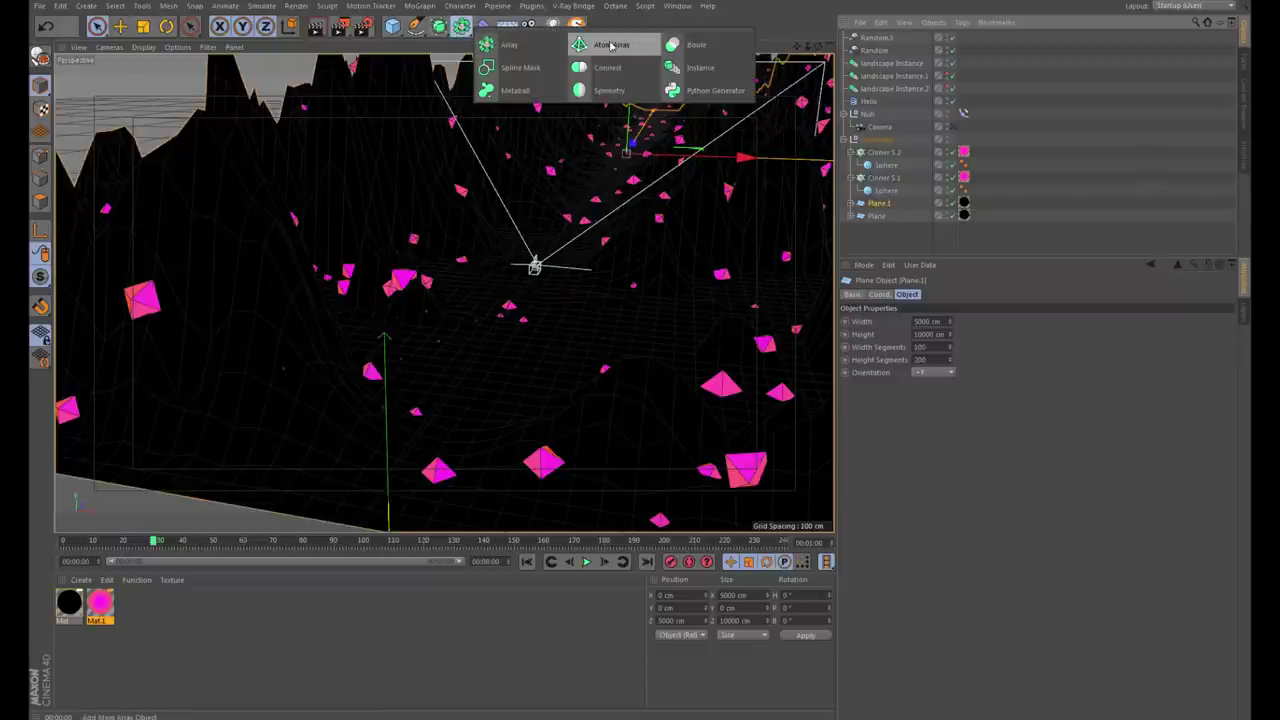
left_click(611, 45)
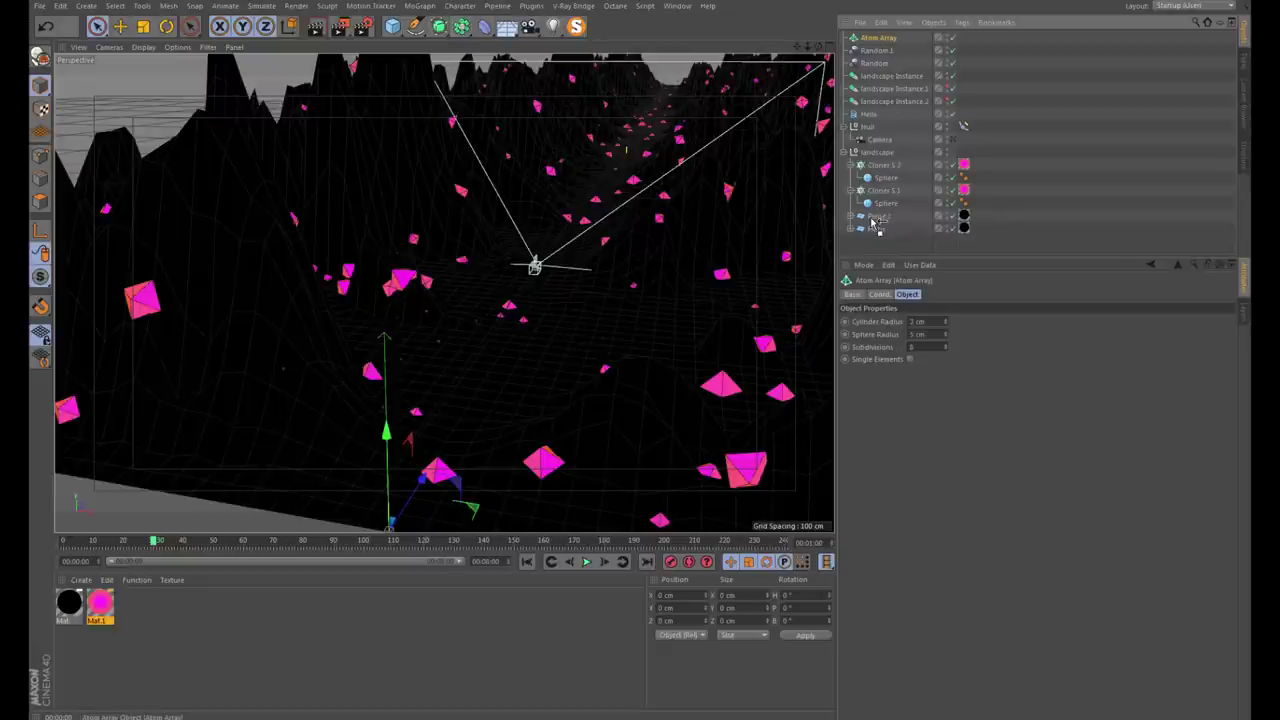
left_click_drag(872, 222, 875, 217)
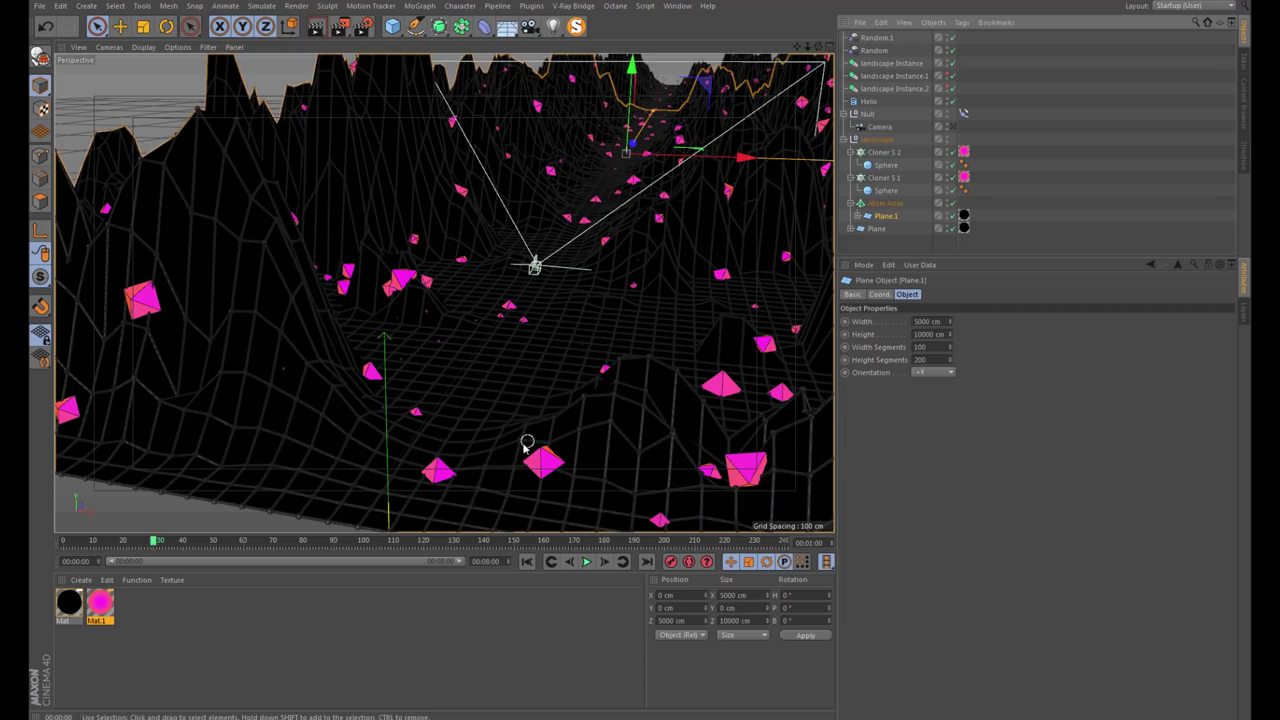
Move the black texture tag from Plane.1 to Plane and expand Plane.1 to show its Displacer
scroll(515, 410, "up", 1)
scroll(503, 386, "up", 1)
scroll(563, 365, "up", 2)
scroll(563, 365, "up", 2)
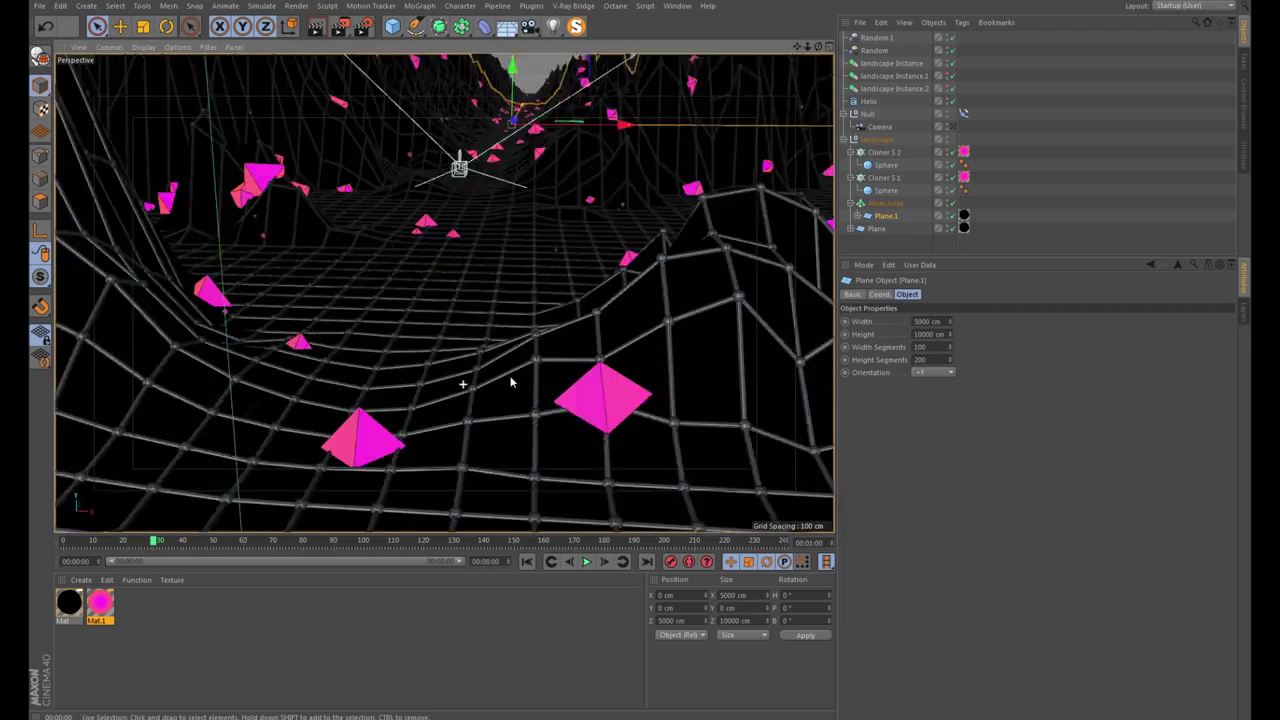
scroll(563, 365, "up", 2)
scroll(562, 364, "up", 1)
scroll(561, 364, "up", 1)
mouse_move(562, 364)
left_mouse_down("alt")
mouse_move(388, 360)
mouse_move(413, 353)
left_mouse_up("alt")
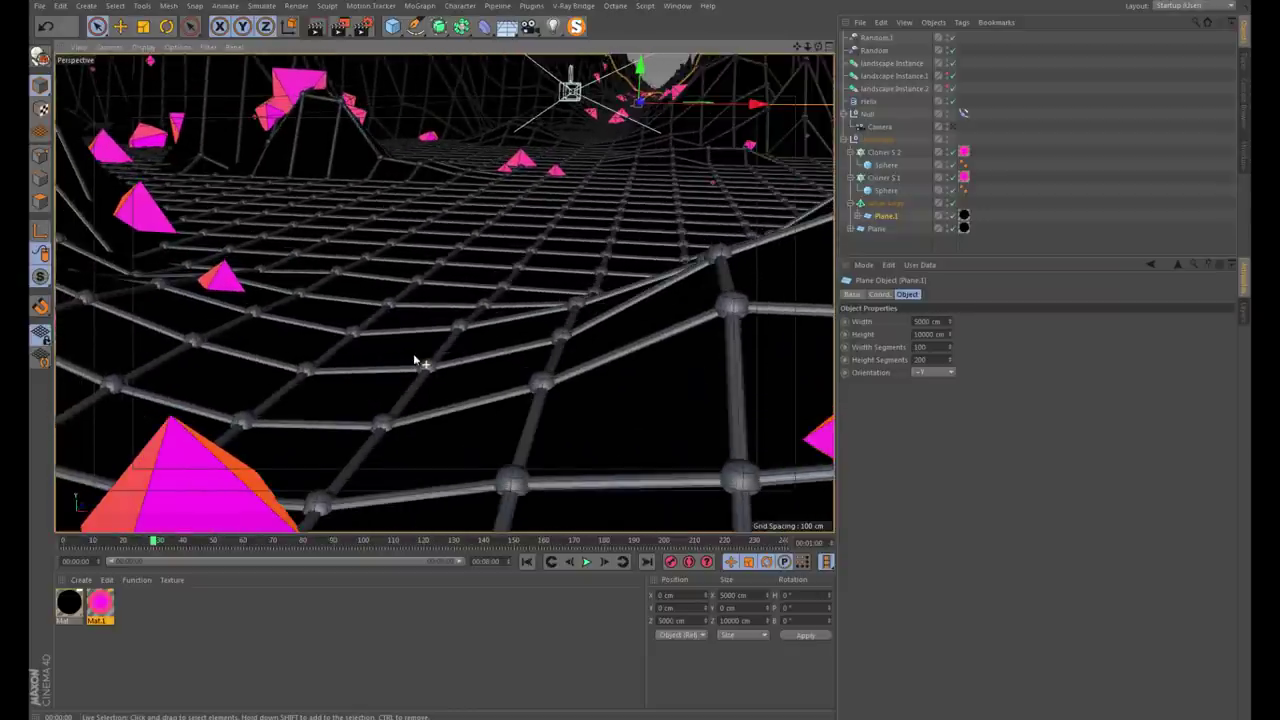
left_click(964, 217)
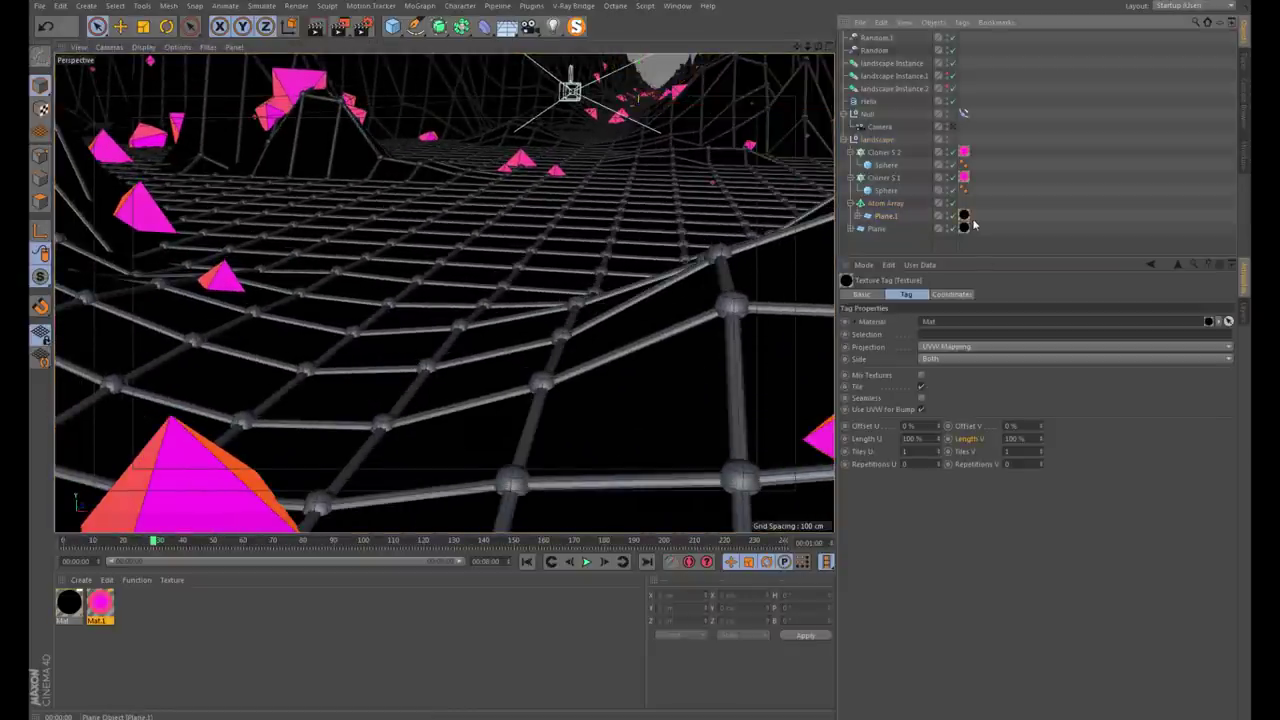
left_click_drag(966, 220, 964, 228)
left_click(857, 218)
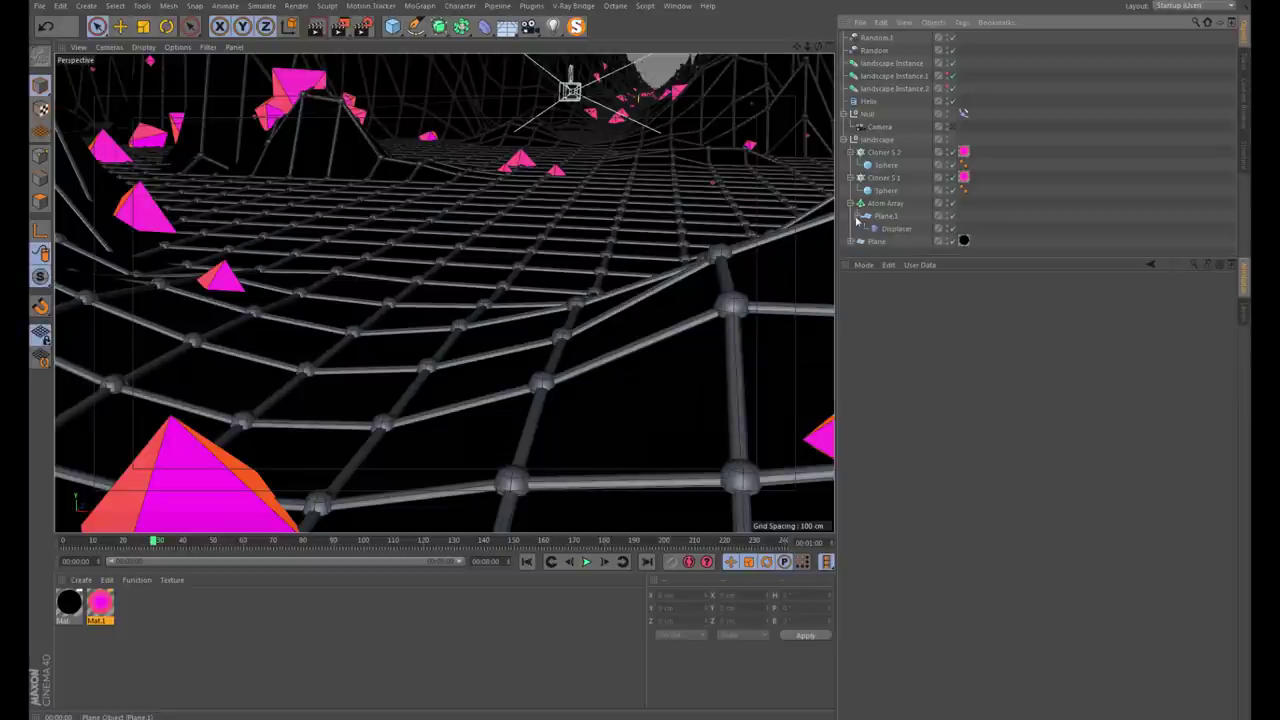
Give the Atom Array a 0.1 cm cylinder radius and 1 cm sphere radius
left_click(890, 204)
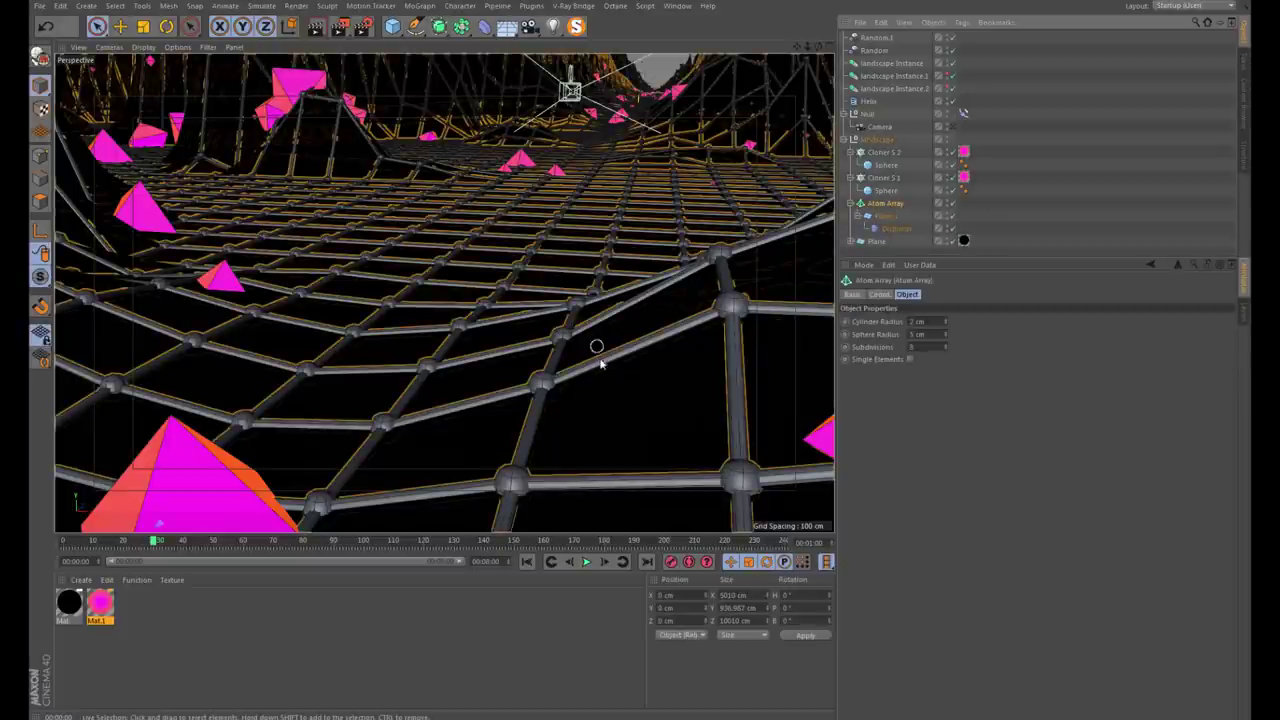
left_click(918, 321)
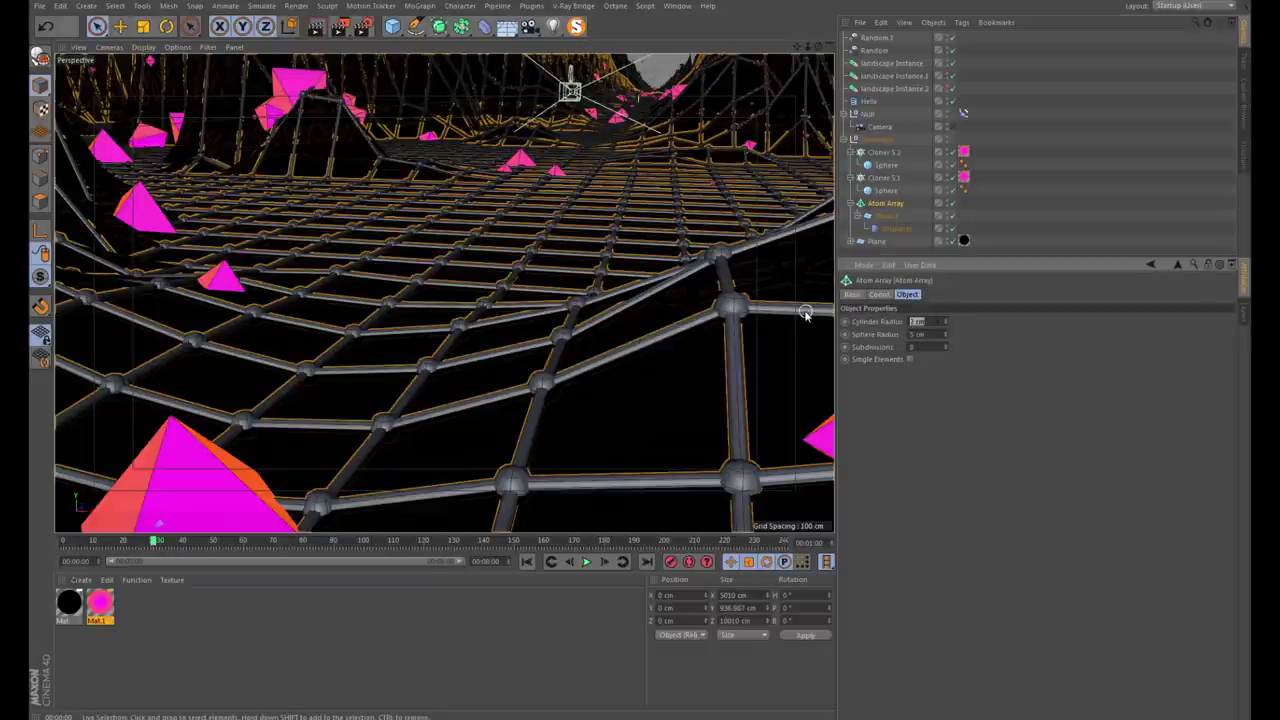
type("0.1")
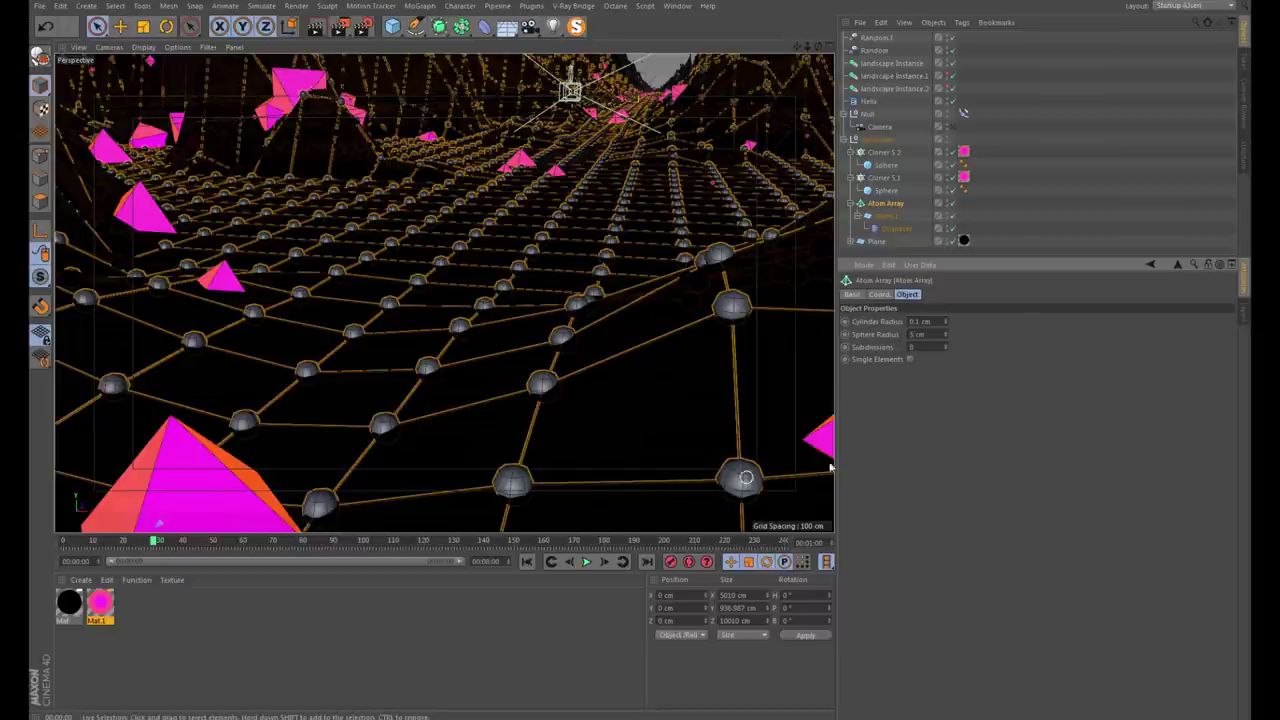
key("Tab")
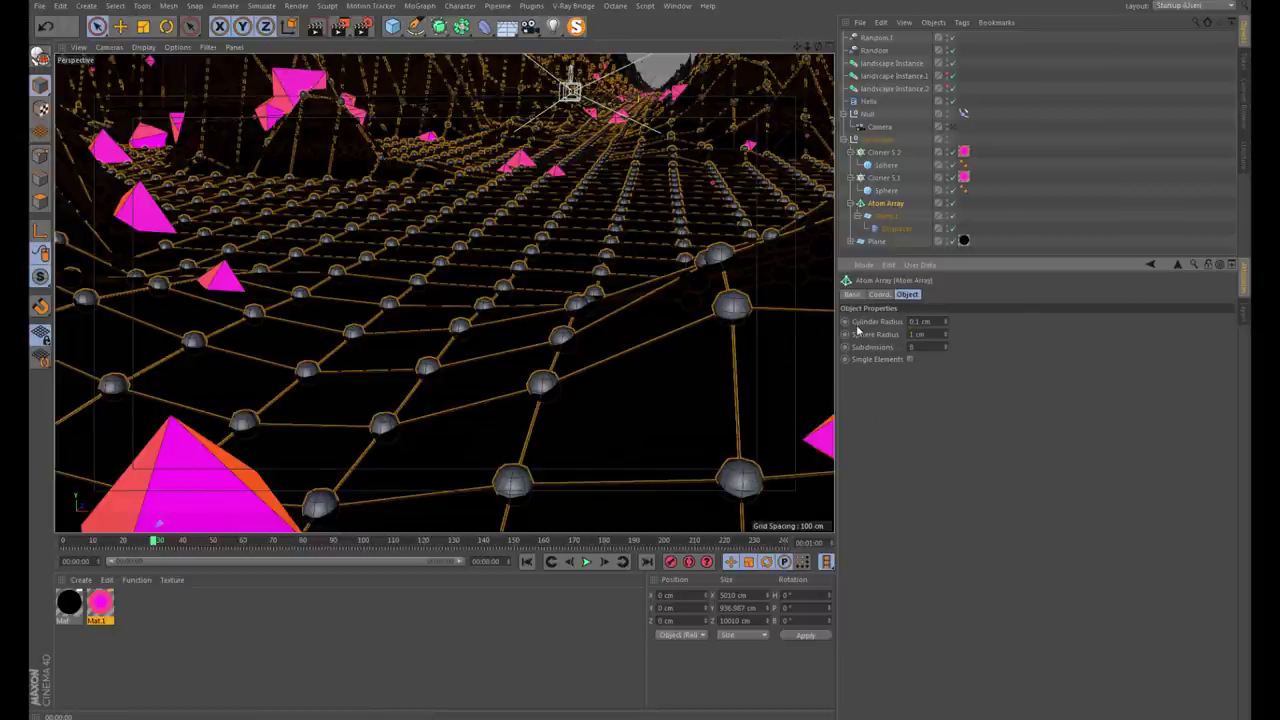
key("Tab")
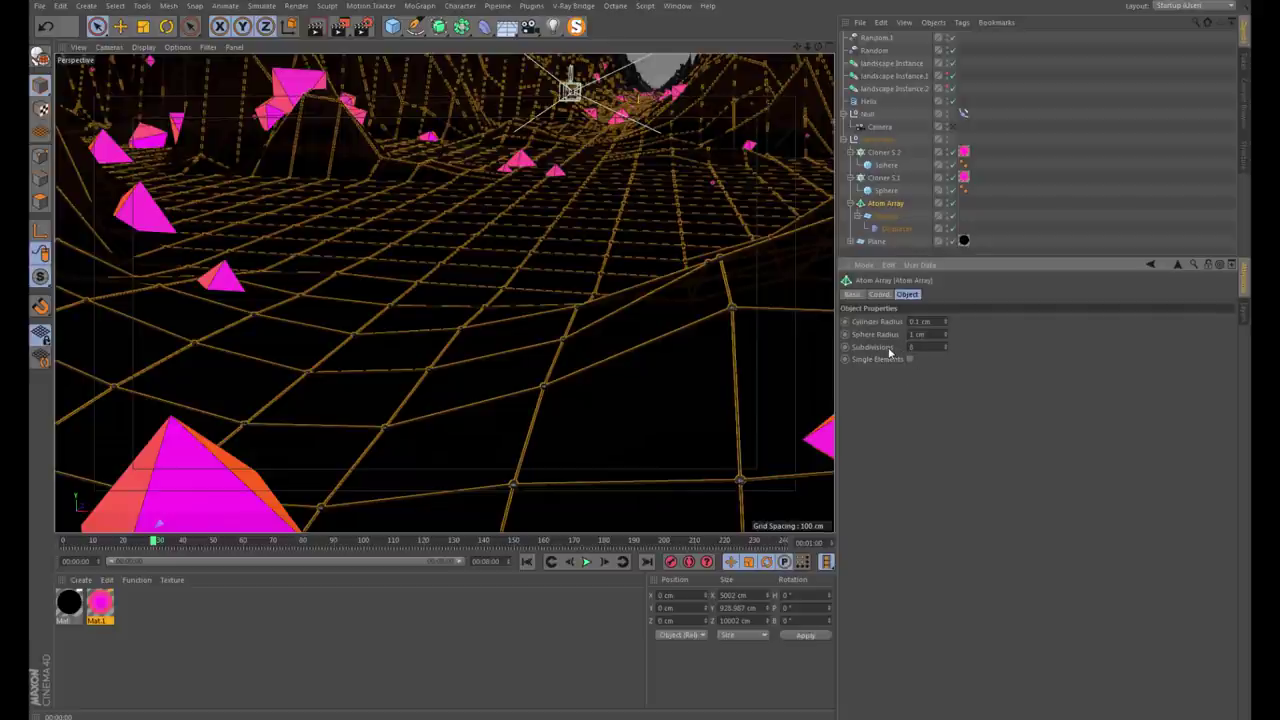
Create Mat.2 with a green colour (H 111, S 73, V 84)
double_click(143, 616)
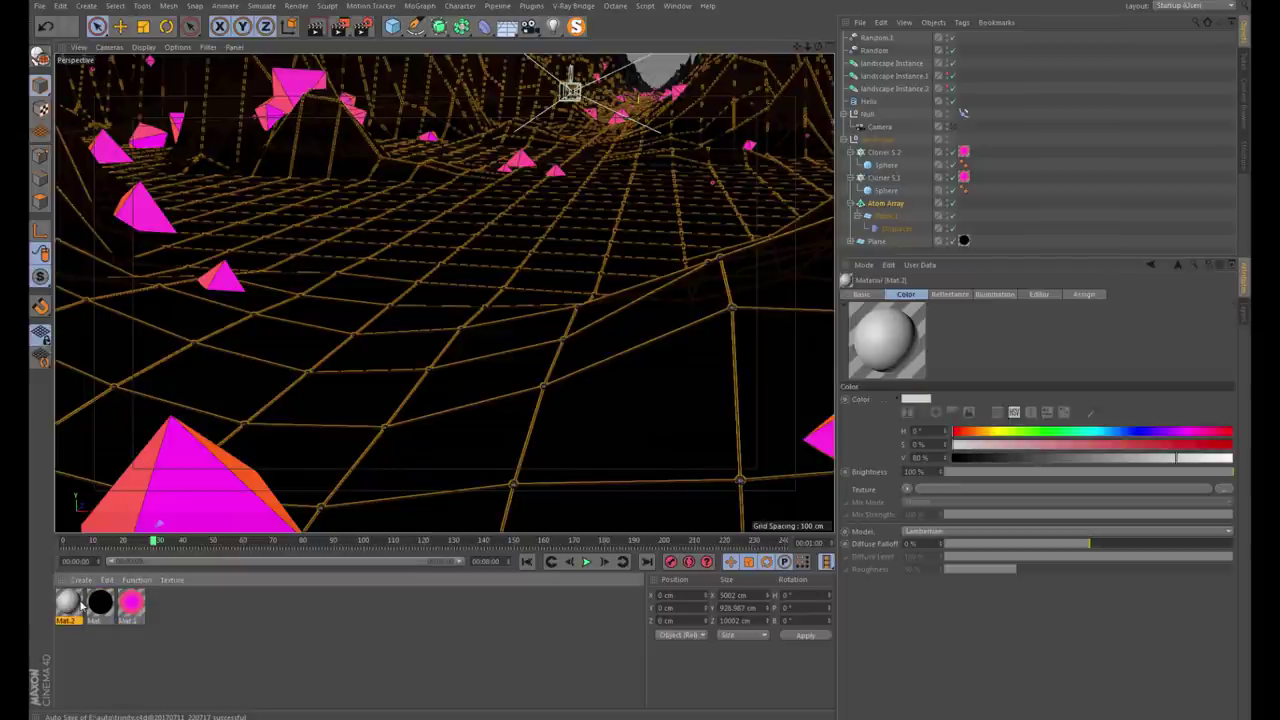
double_click(68, 601)
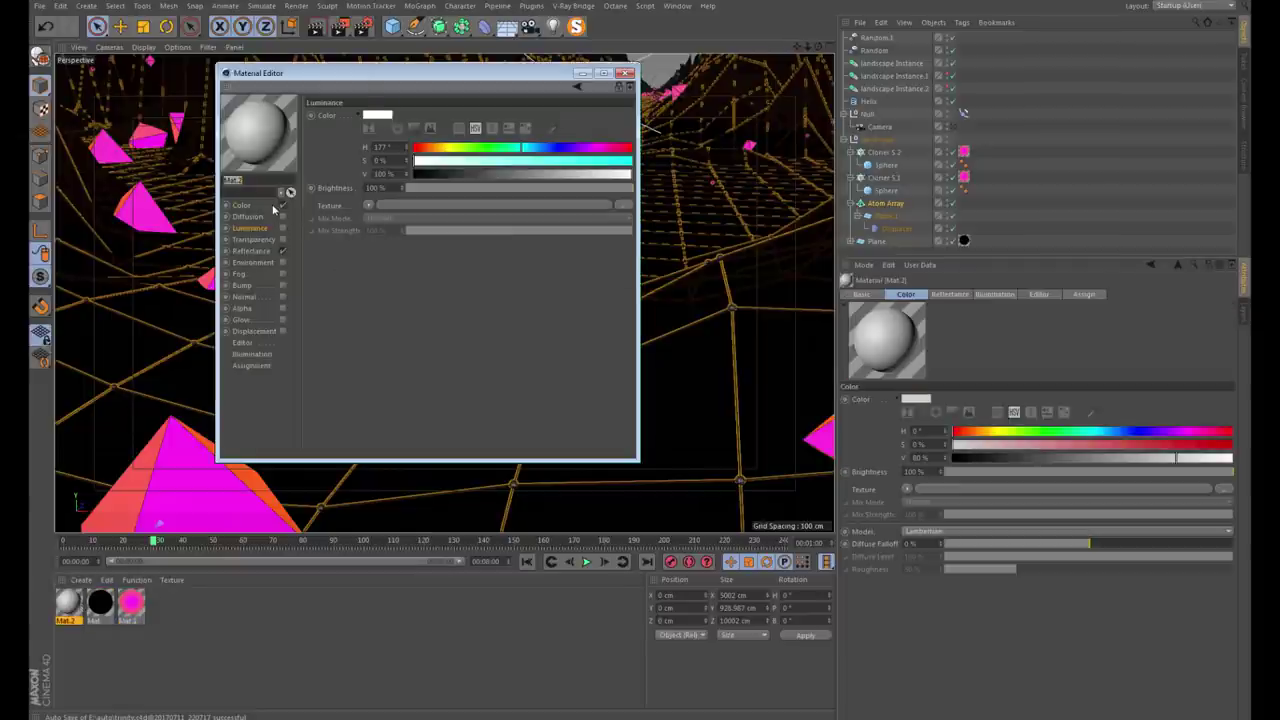
left_click(241, 205)
left_click(377, 115)
left_click_drag(340, 113, 378, 113)
mouse_move(470, 126)
left_mouse_down()
mouse_move(440, 133)
mouse_move(455, 140)
left_mouse_up()
key("Return")
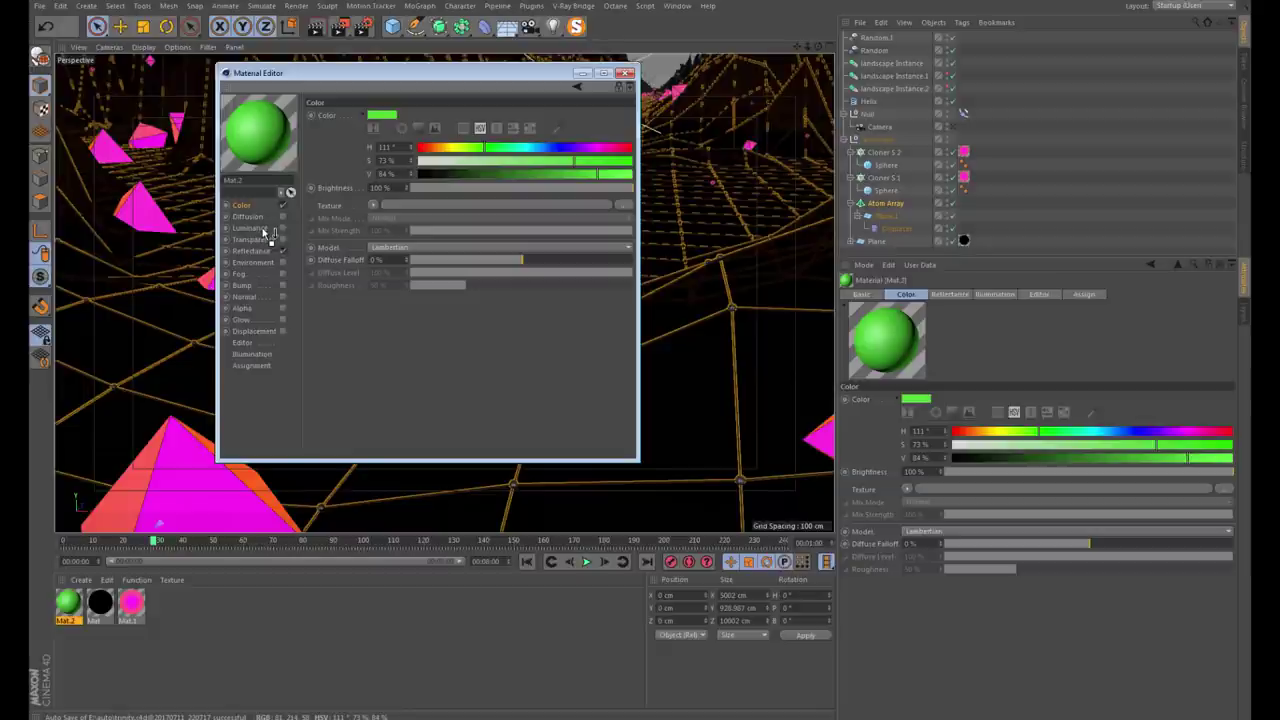
Make Mat.2 glow via Luminance with Color off, apply it to the Atom Array, and view through the scene camera
left_click(265, 230)
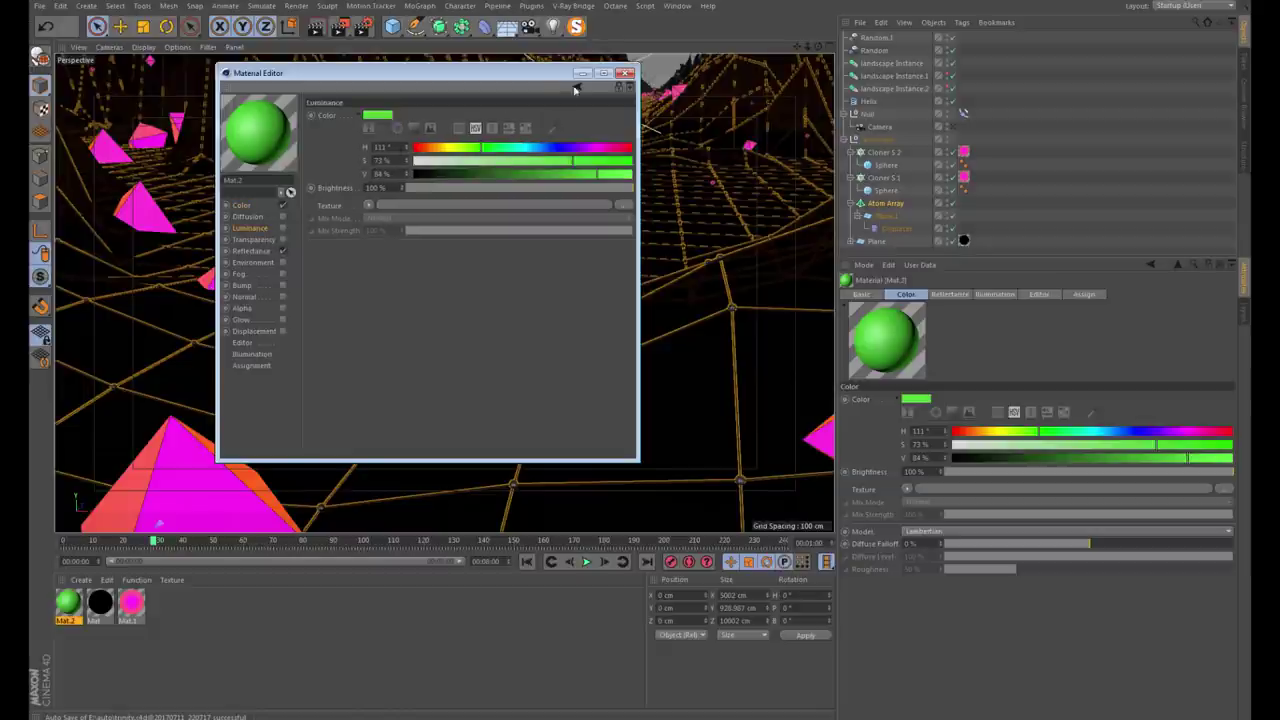
left_click(283, 228)
left_click(283, 205)
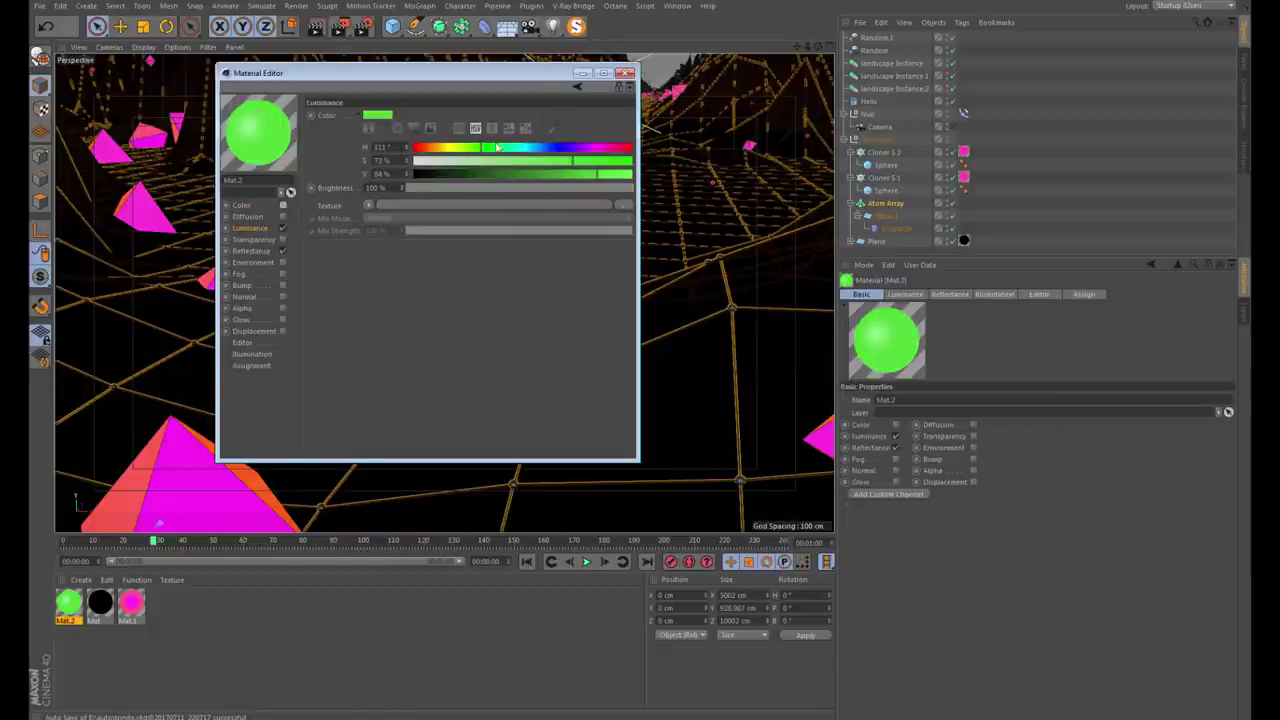
left_click(626, 73)
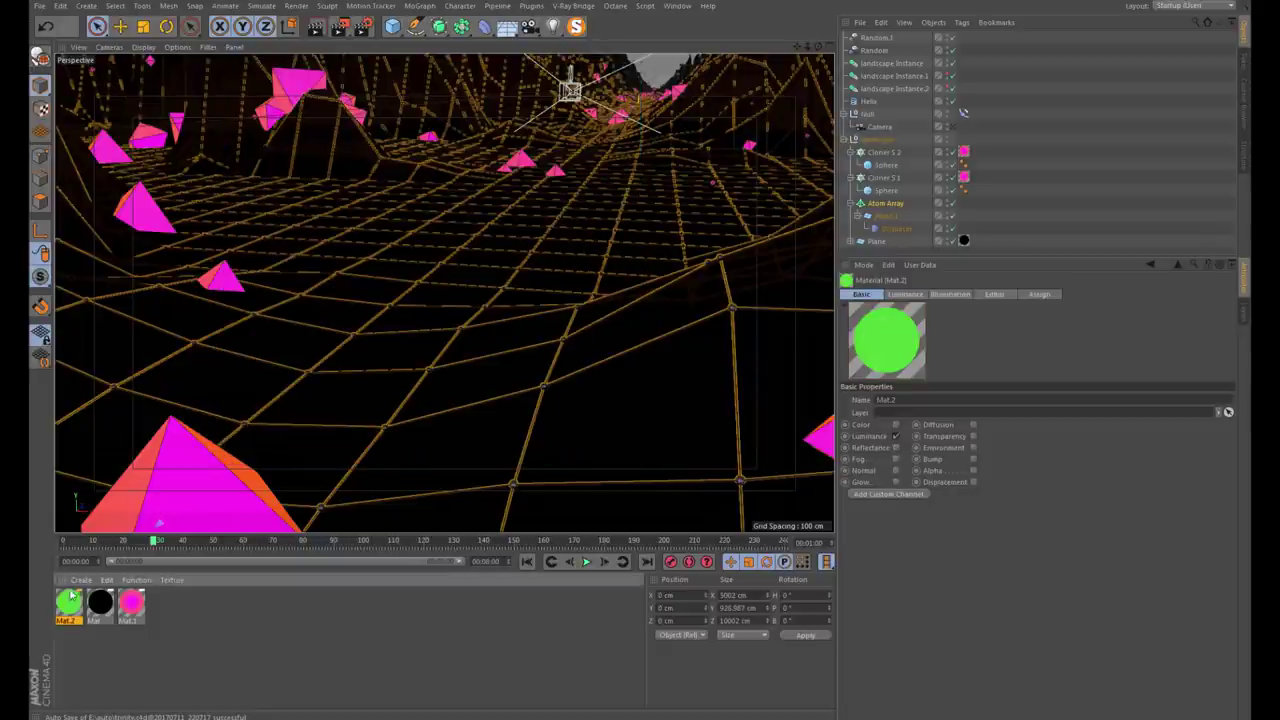
left_click_drag(841, 187, 963, 202)
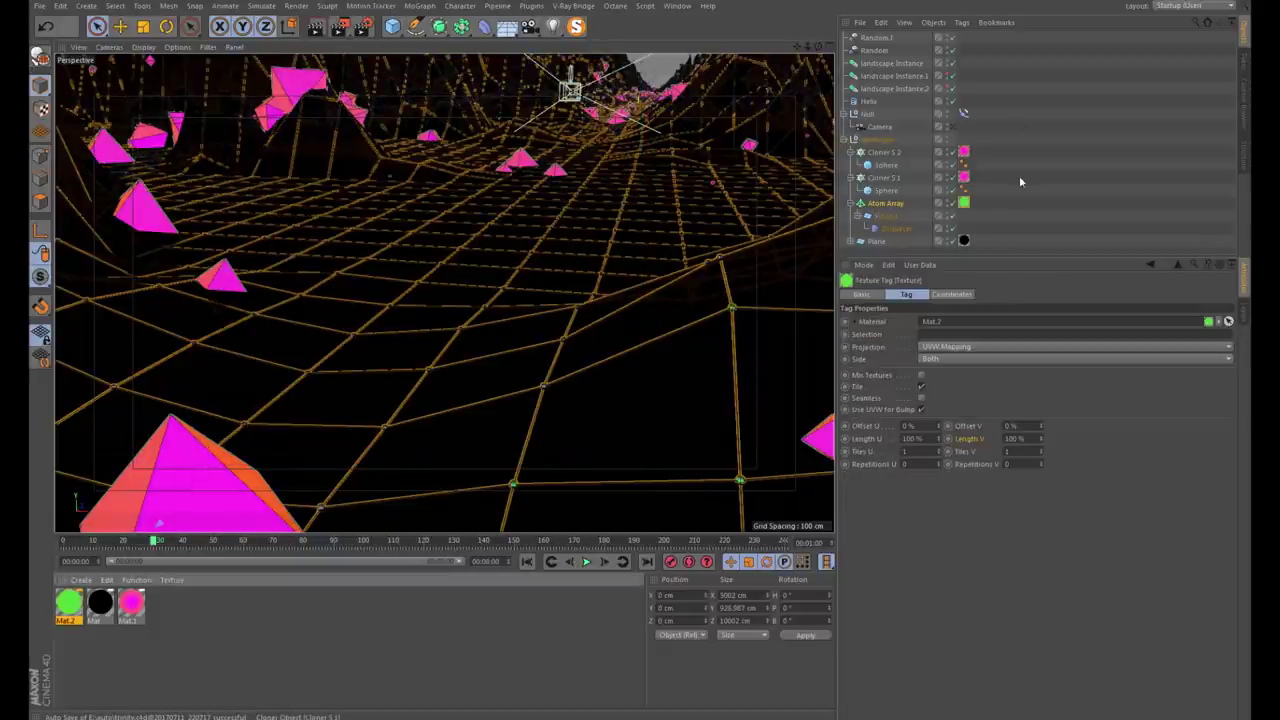
left_click(962, 135)
left_click(952, 126)
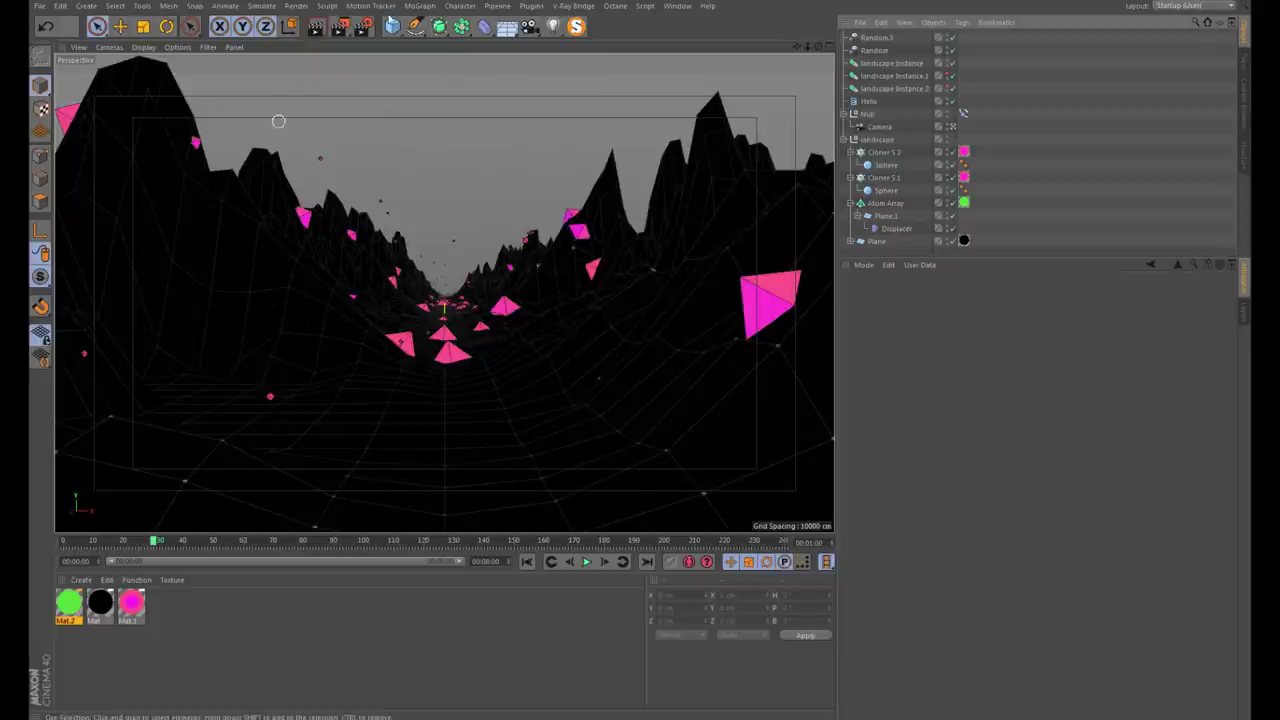
Render a camera-view preview, play and stop the animation near frame 35, and select the camera
left_click(321, 31)
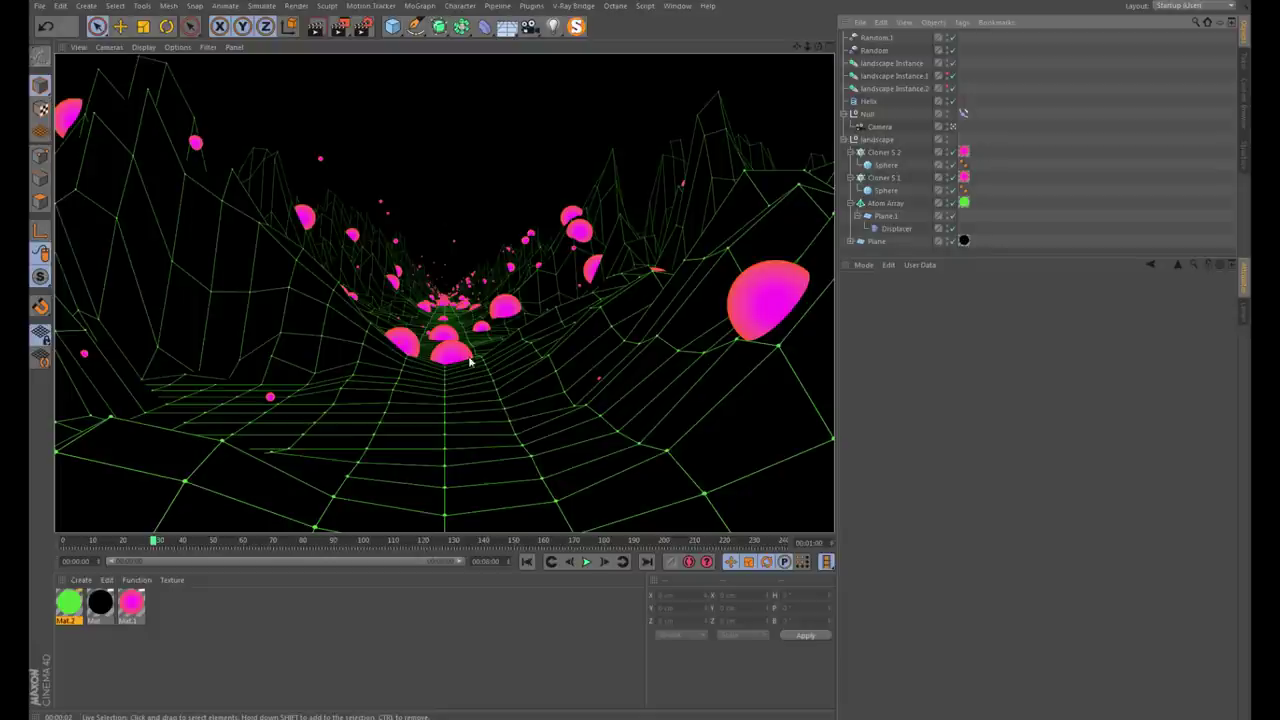
left_click(594, 563)
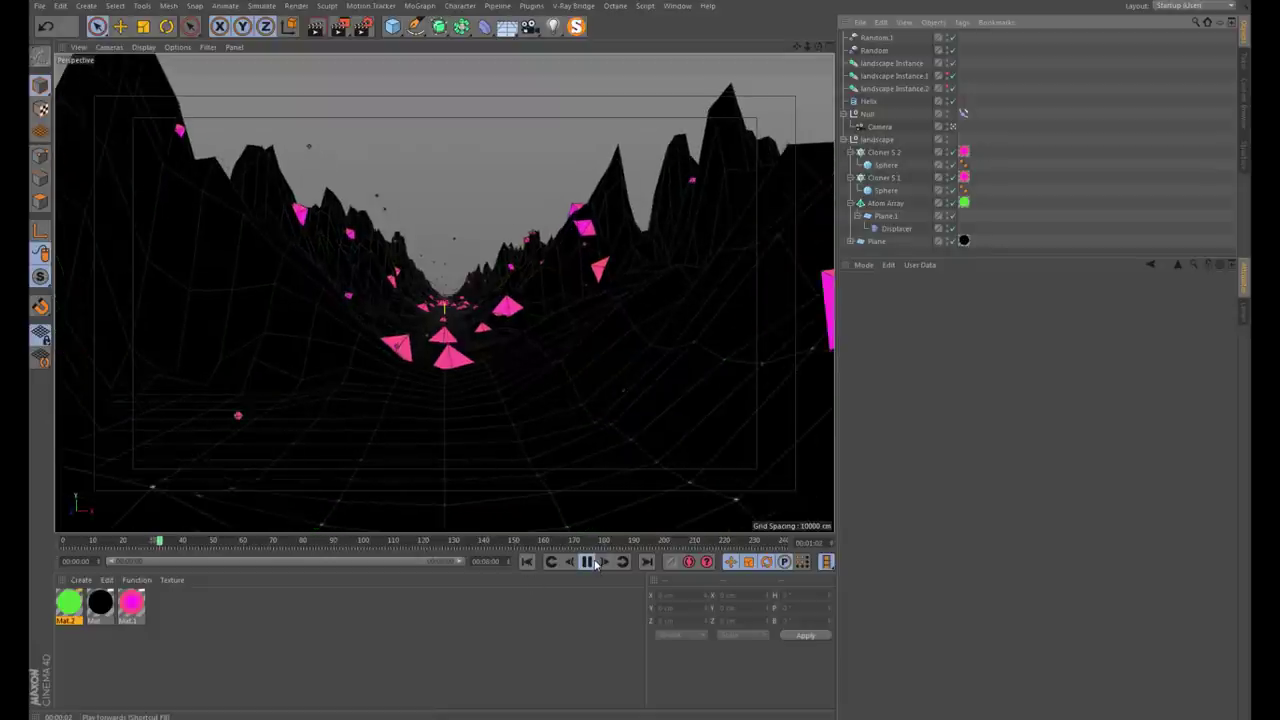
left_click(588, 562)
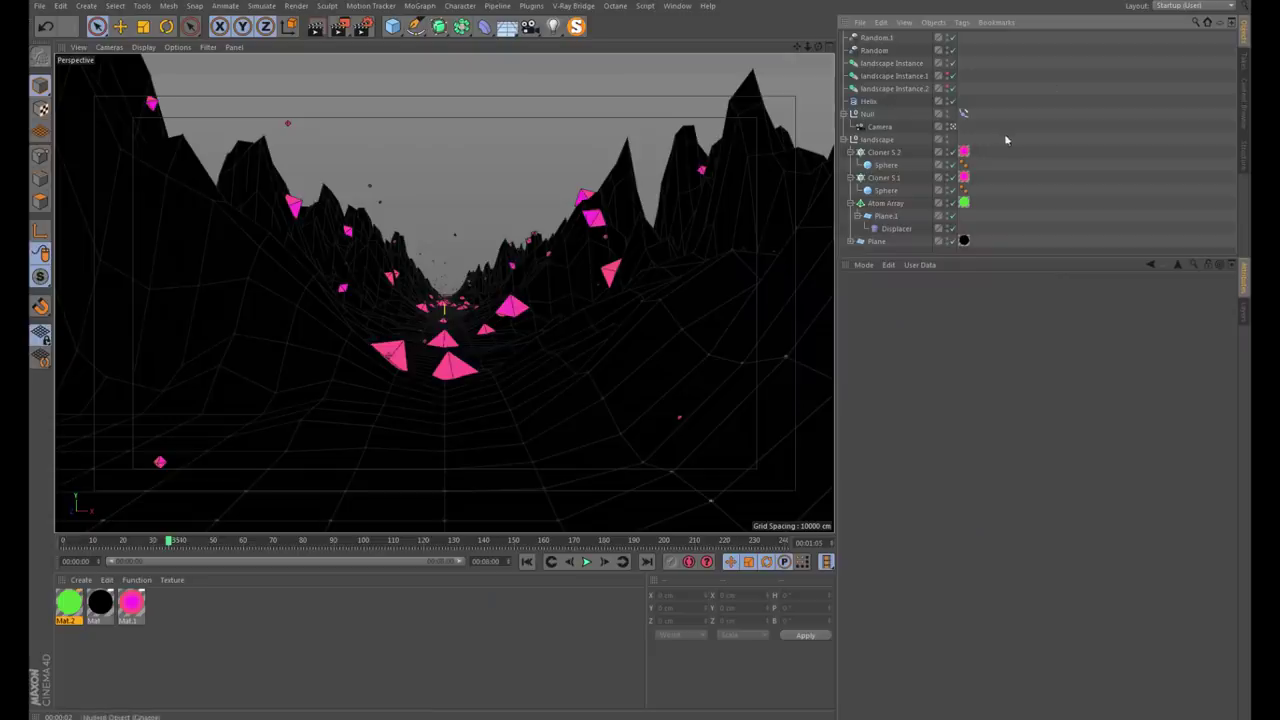
left_click(880, 127)
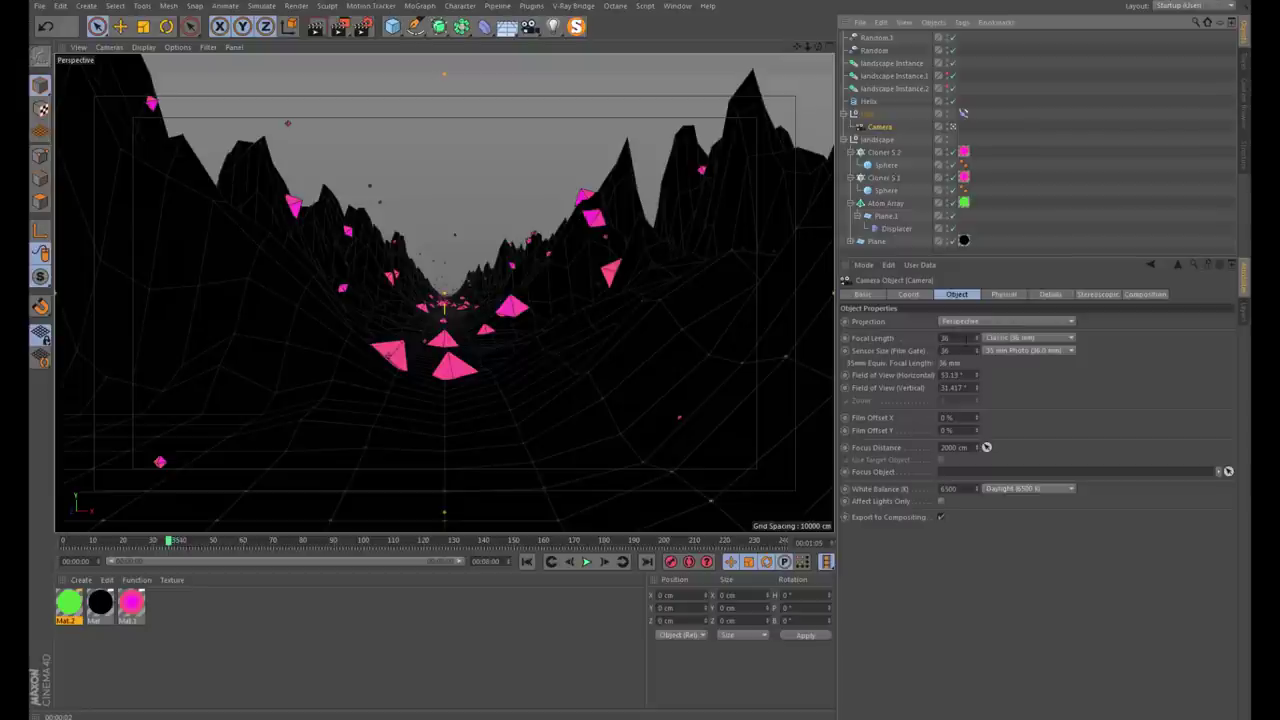
Set the camera to a 25 mm Wide Angle lens, replay from frame 0, and open the Displacer's gradient shader
left_click(1002, 342)
left_click(1029, 376)
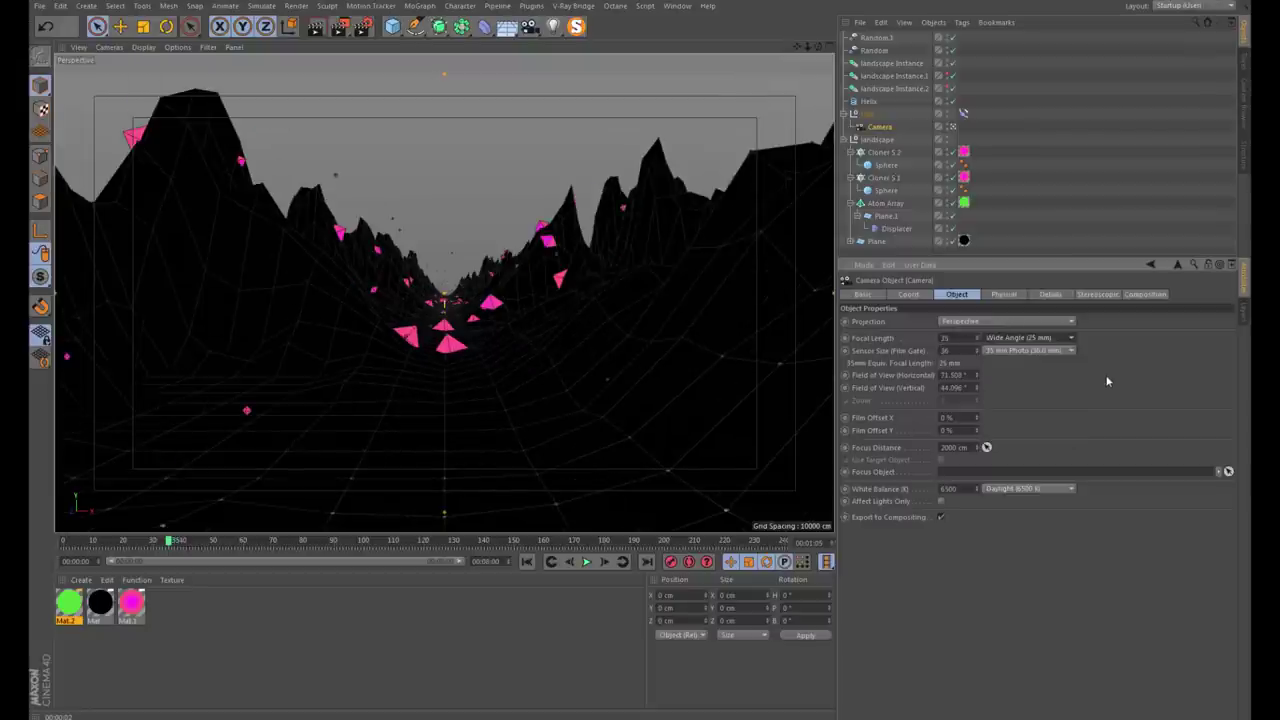
left_click(527, 561)
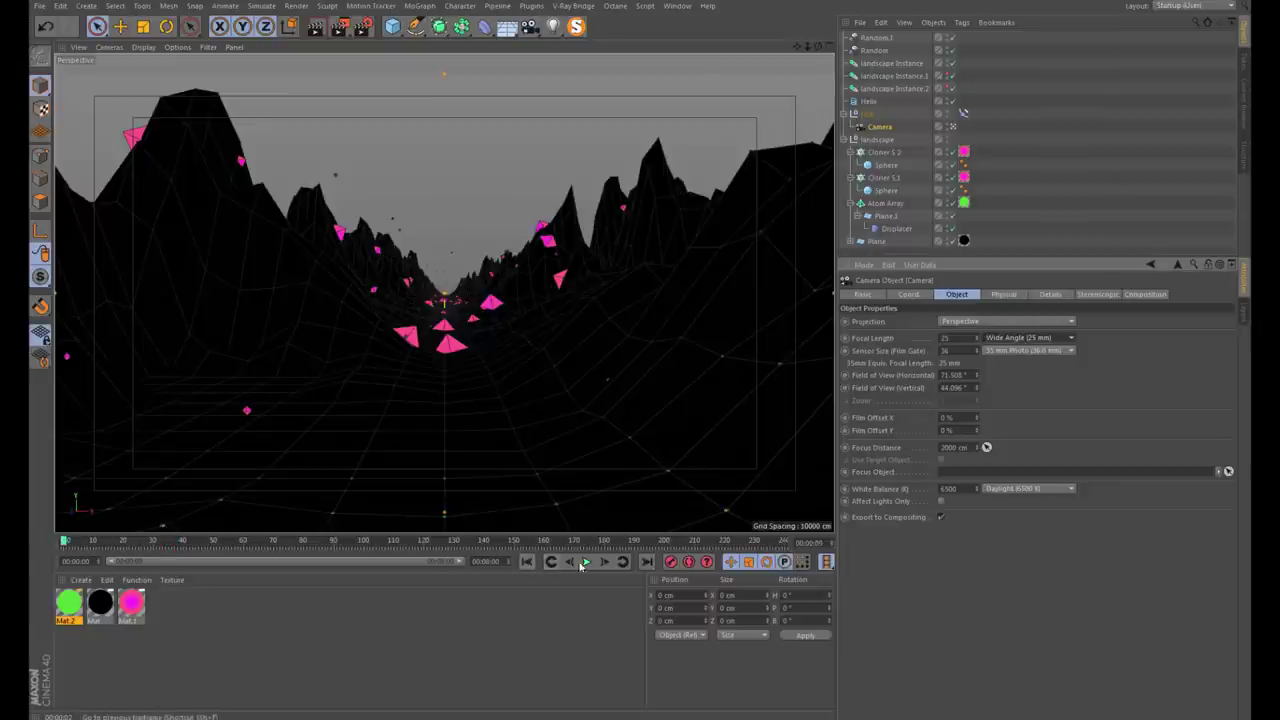
left_click(587, 561)
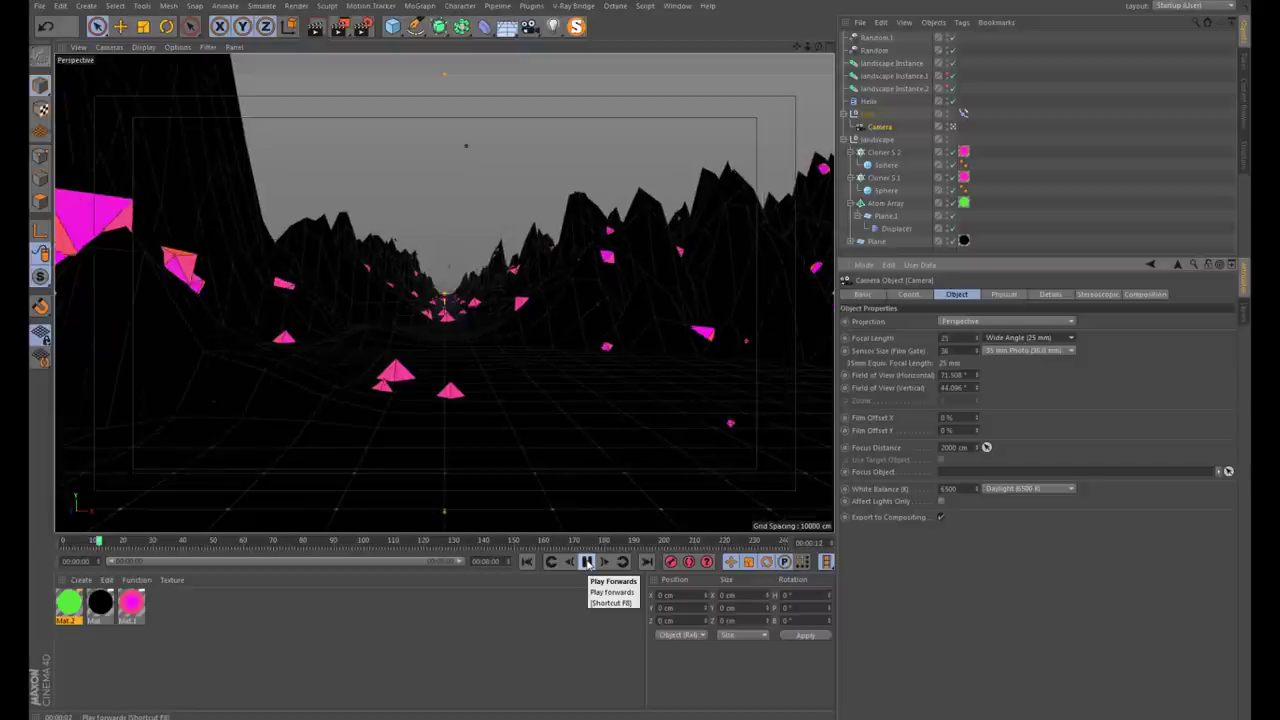
left_click(587, 561)
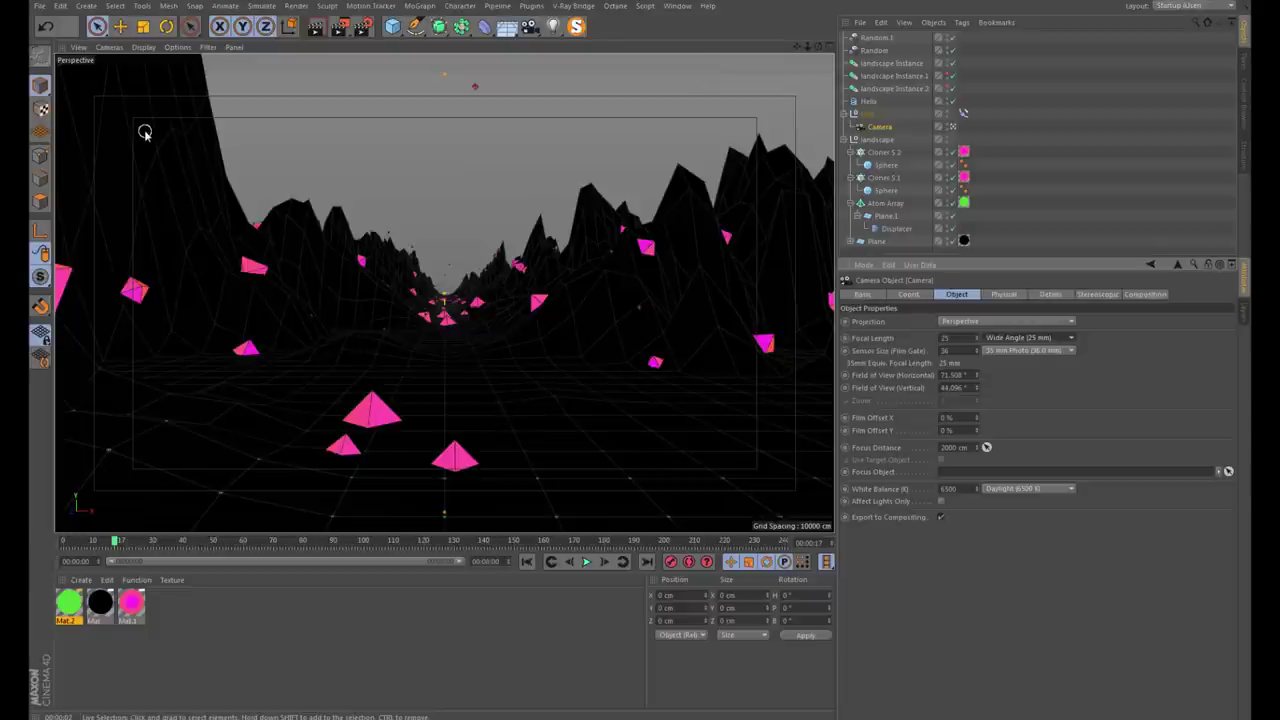
left_click(896, 228)
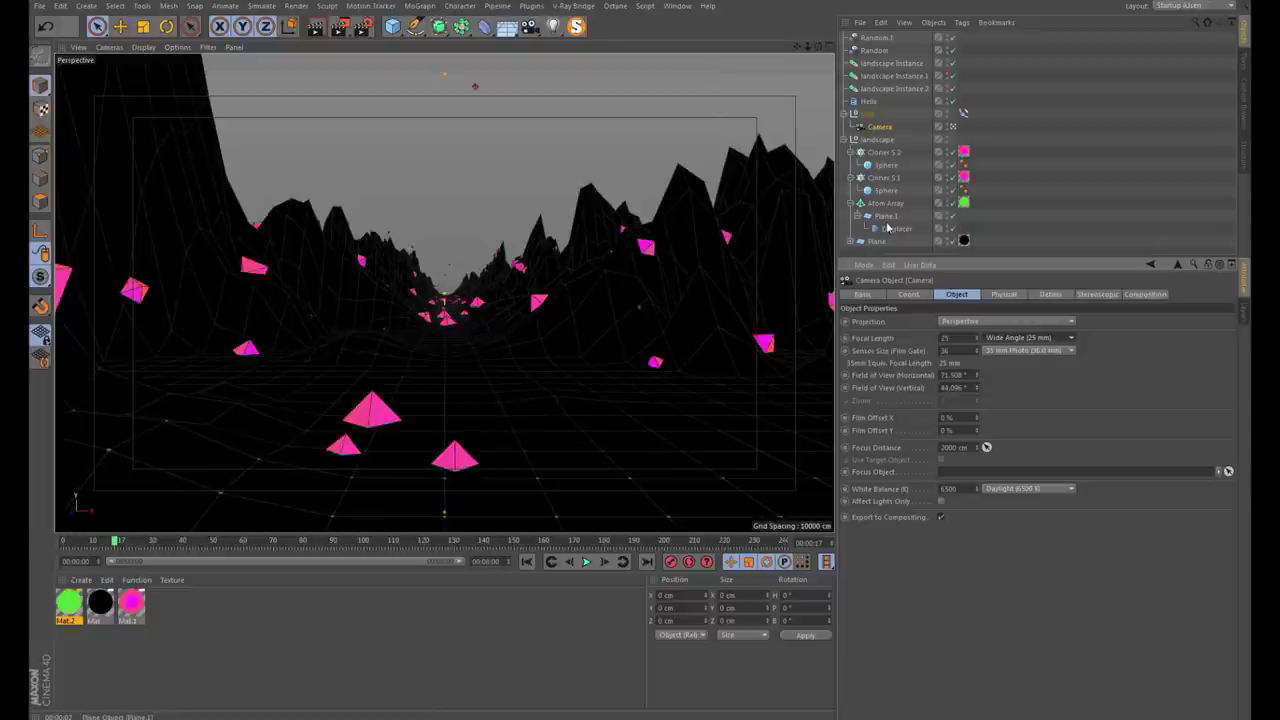
left_click(896, 444)
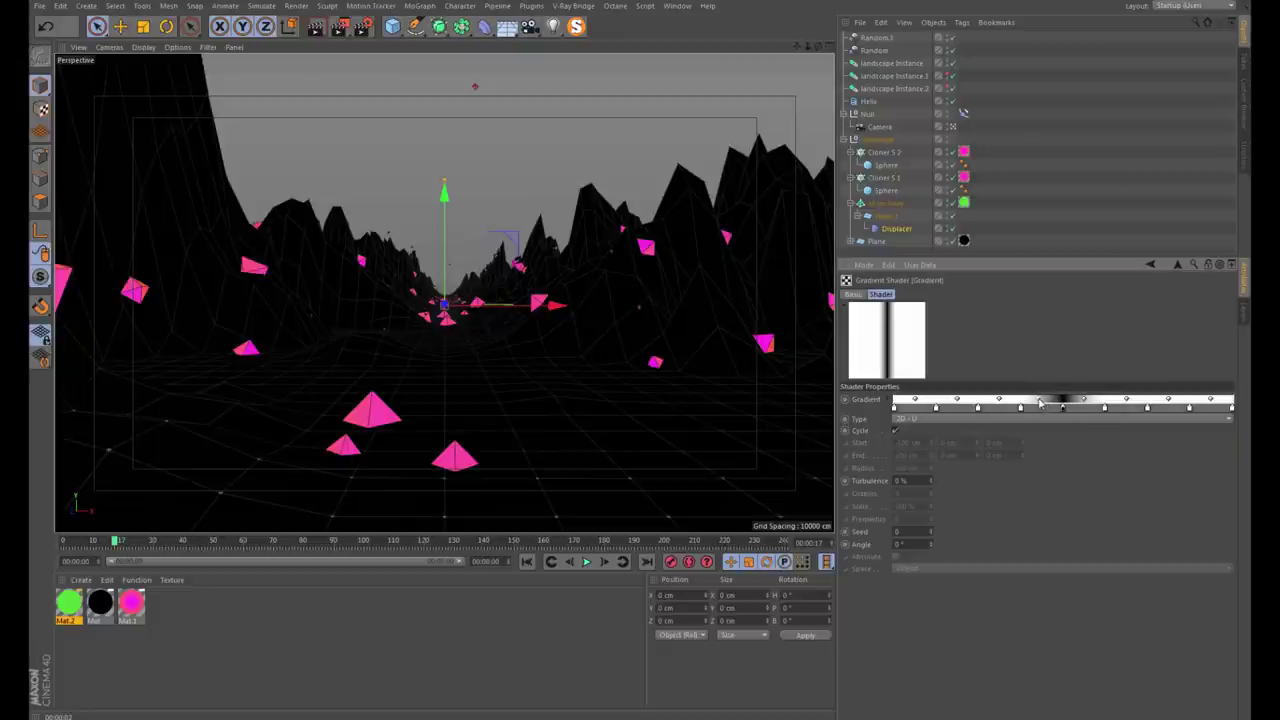
Shift Plane.1's gradient dark band right, then delete Plane.1
left_click_drag(1040, 402, 1088, 400)
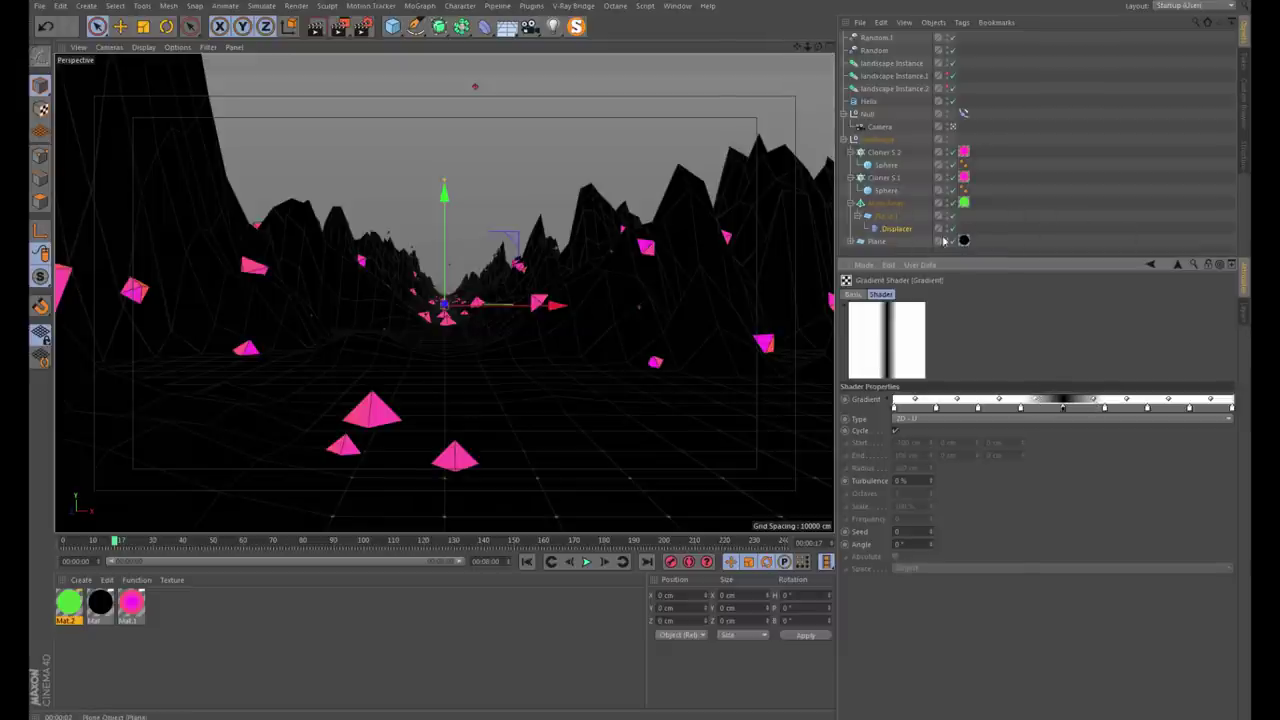
left_click(881, 217)
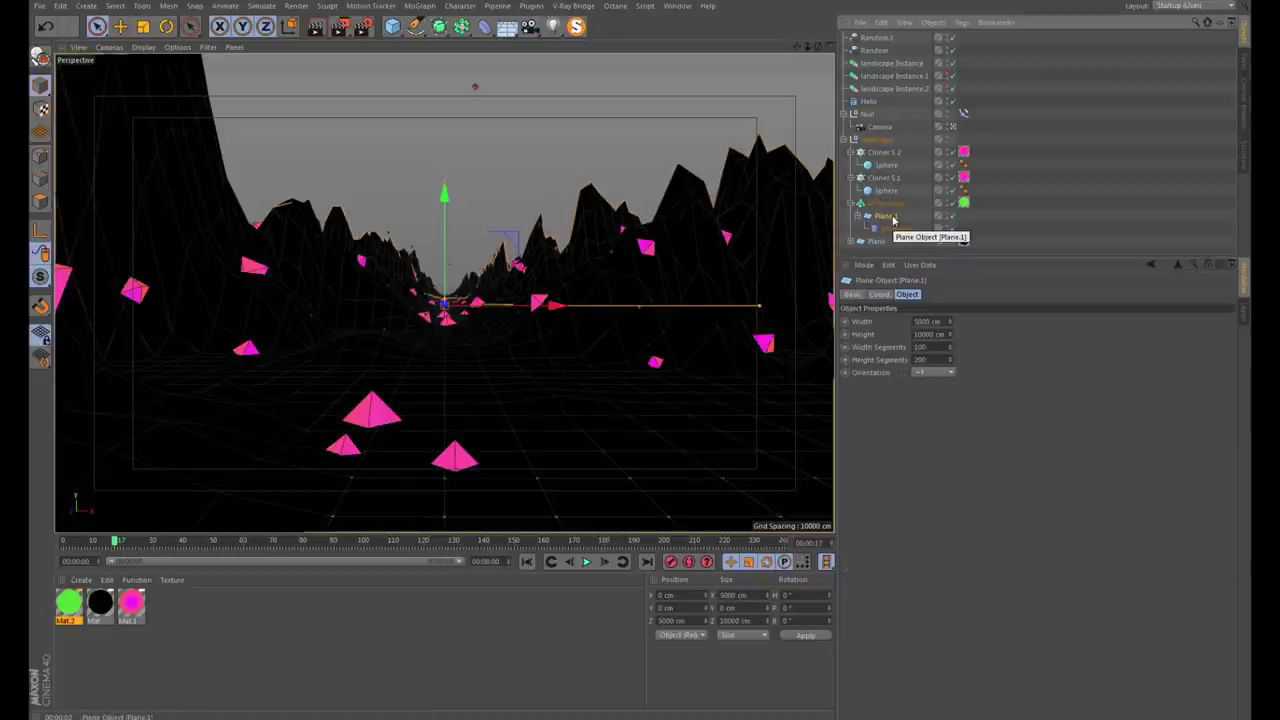
key("Delete")
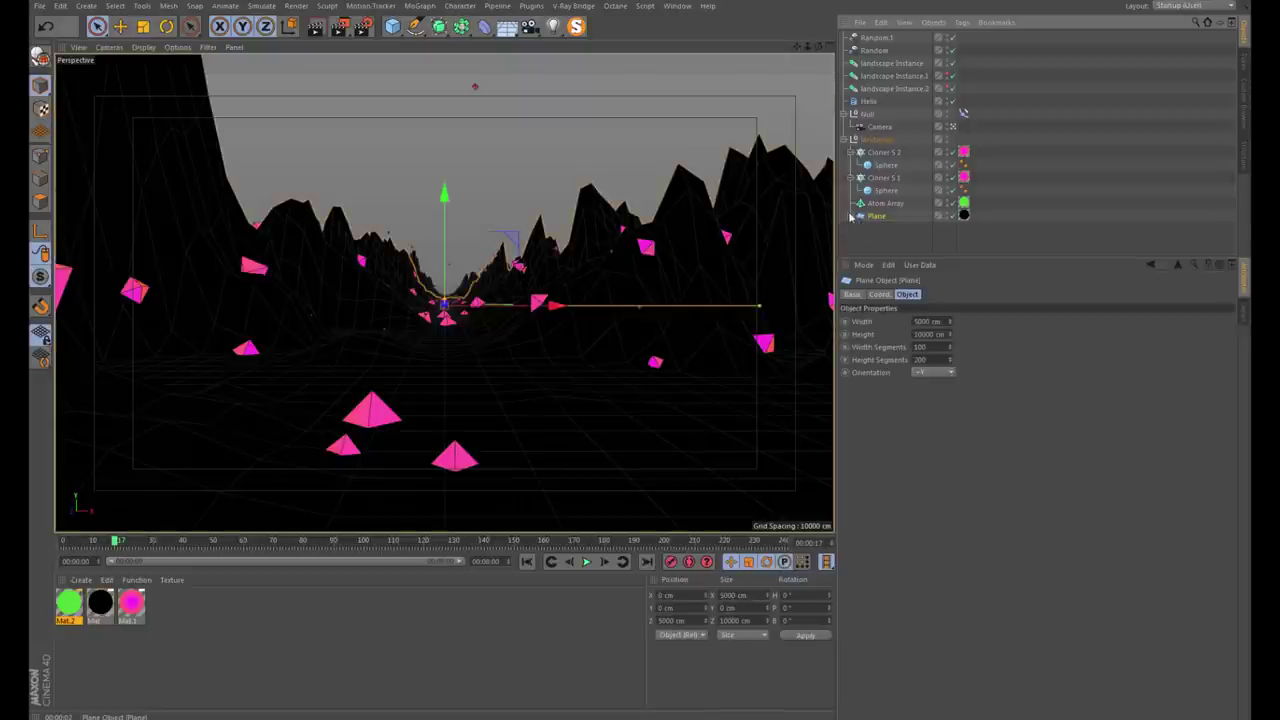
Fine-tune the dark band in Plane's Displacer gradient and place a copy of Plane inside the Atom Array
left_click(887, 217)
left_click(885, 230)
left_click(893, 441)
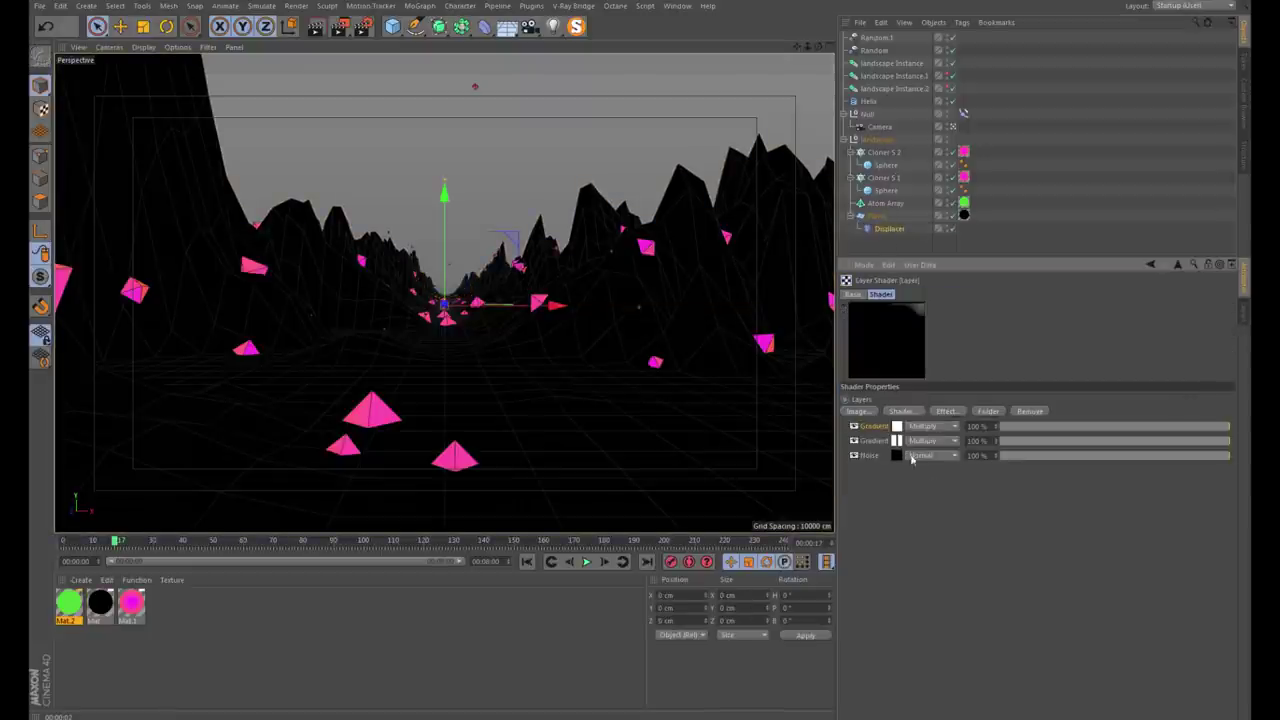
left_click_drag(1045, 402, 1075, 402)
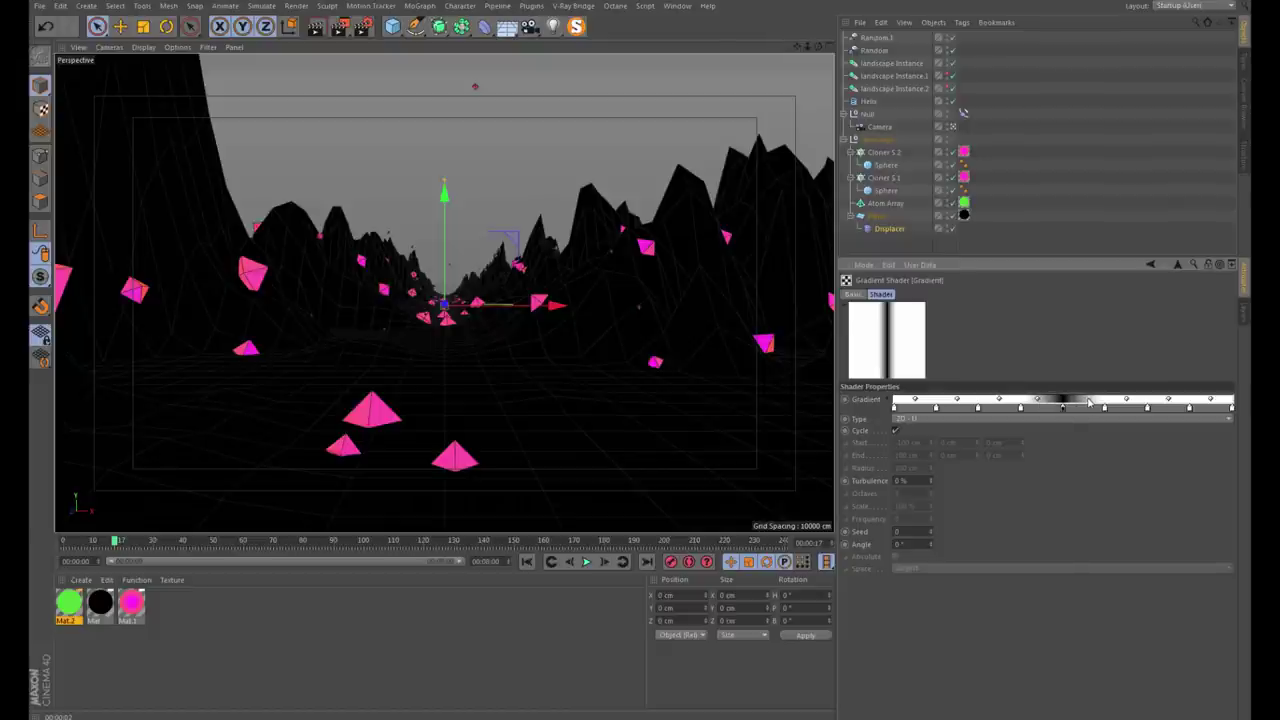
left_click_drag(1091, 401, 1036, 400)
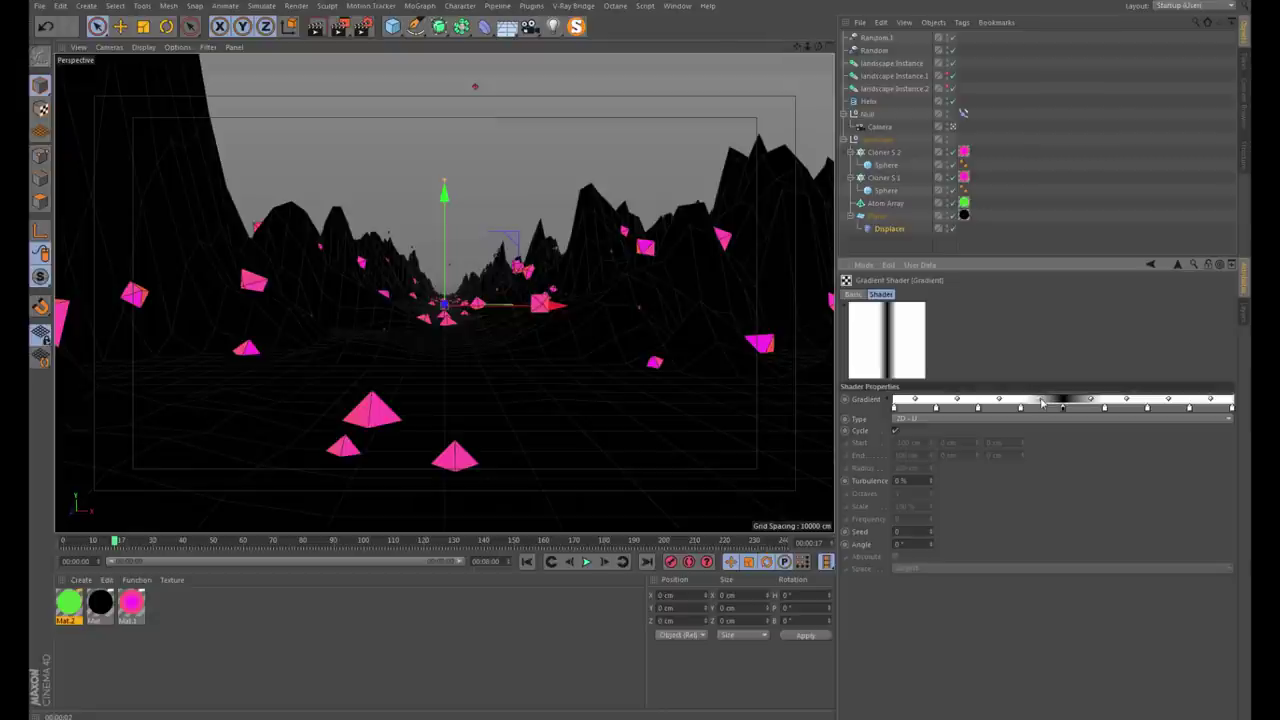
left_click_drag(1087, 404, 1092, 404)
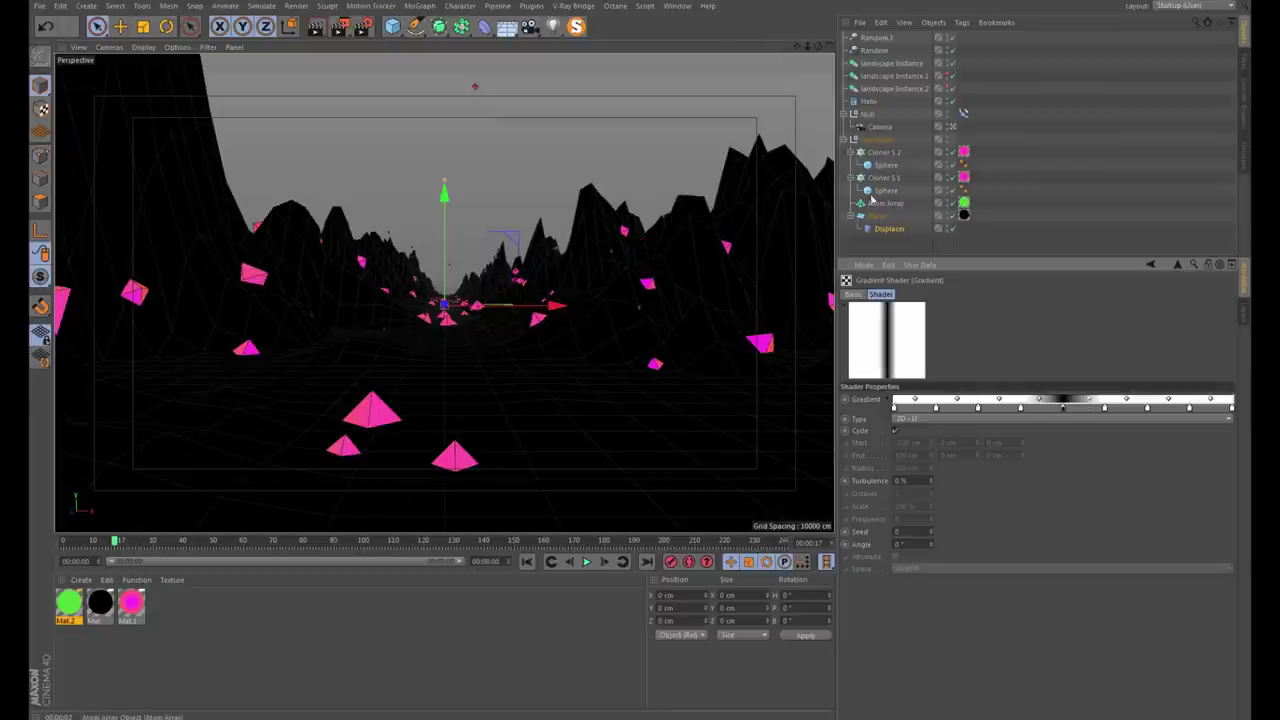
left_click(874, 216)
left_click_drag(876, 218, 884, 206)
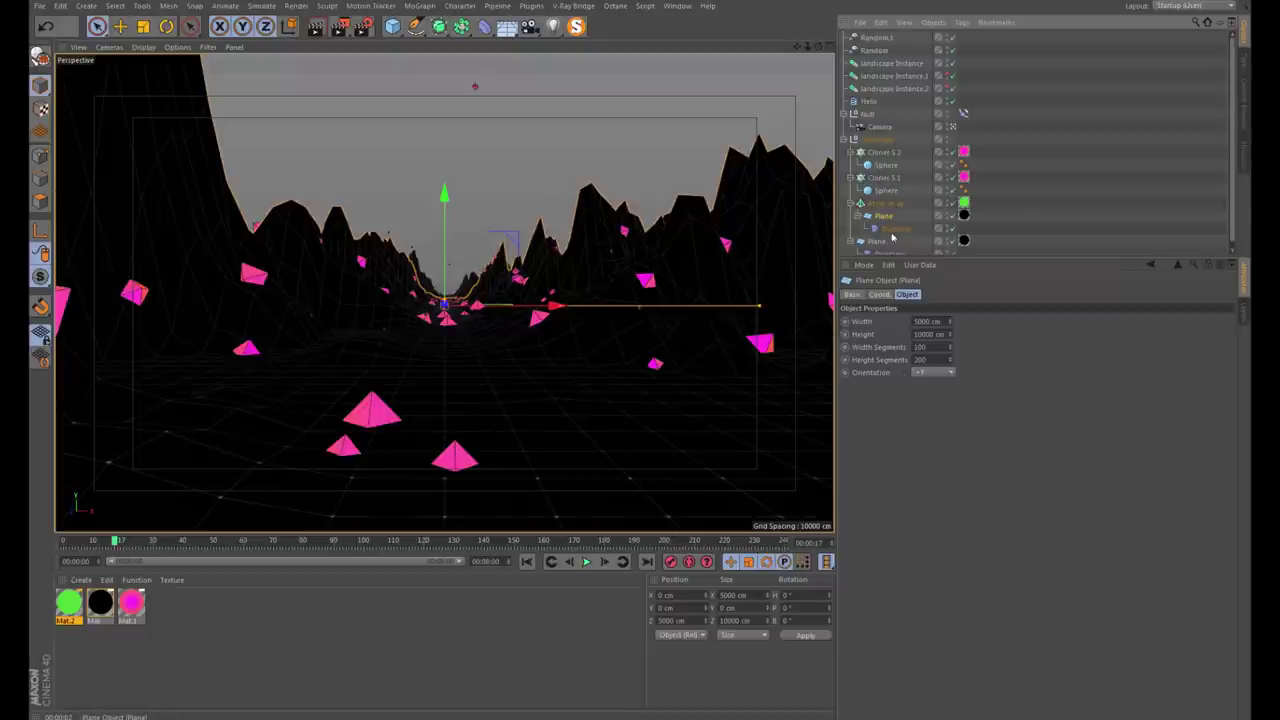
Select the lower Plane and central objects, then preview-render the canyon with Ctrl+R
scroll(890, 242, "down", 1)
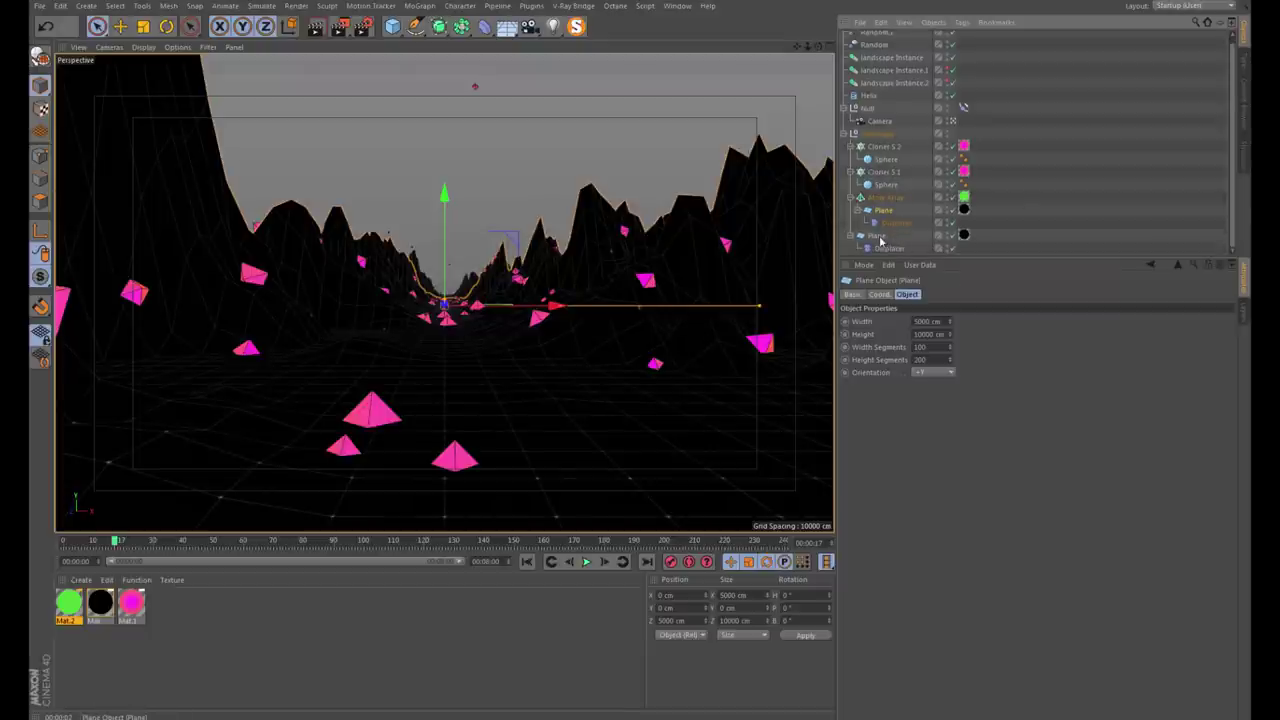
left_click(878, 238)
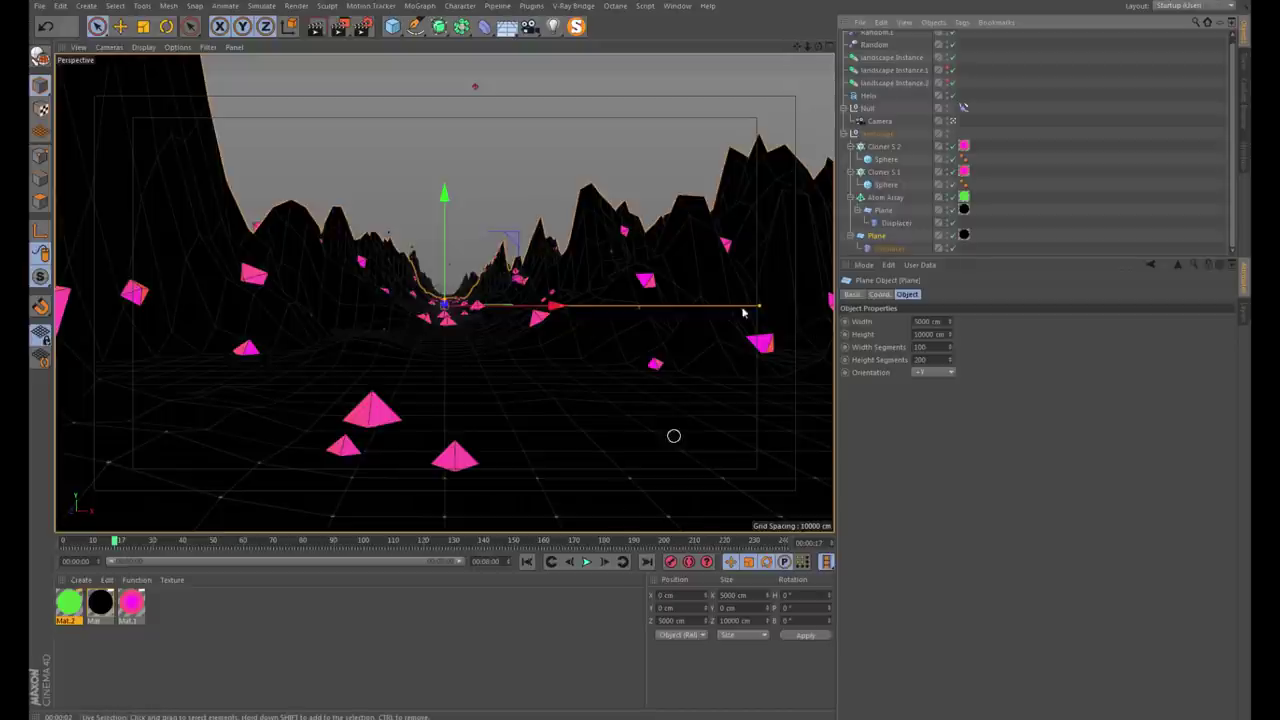
left_click(487, 279)
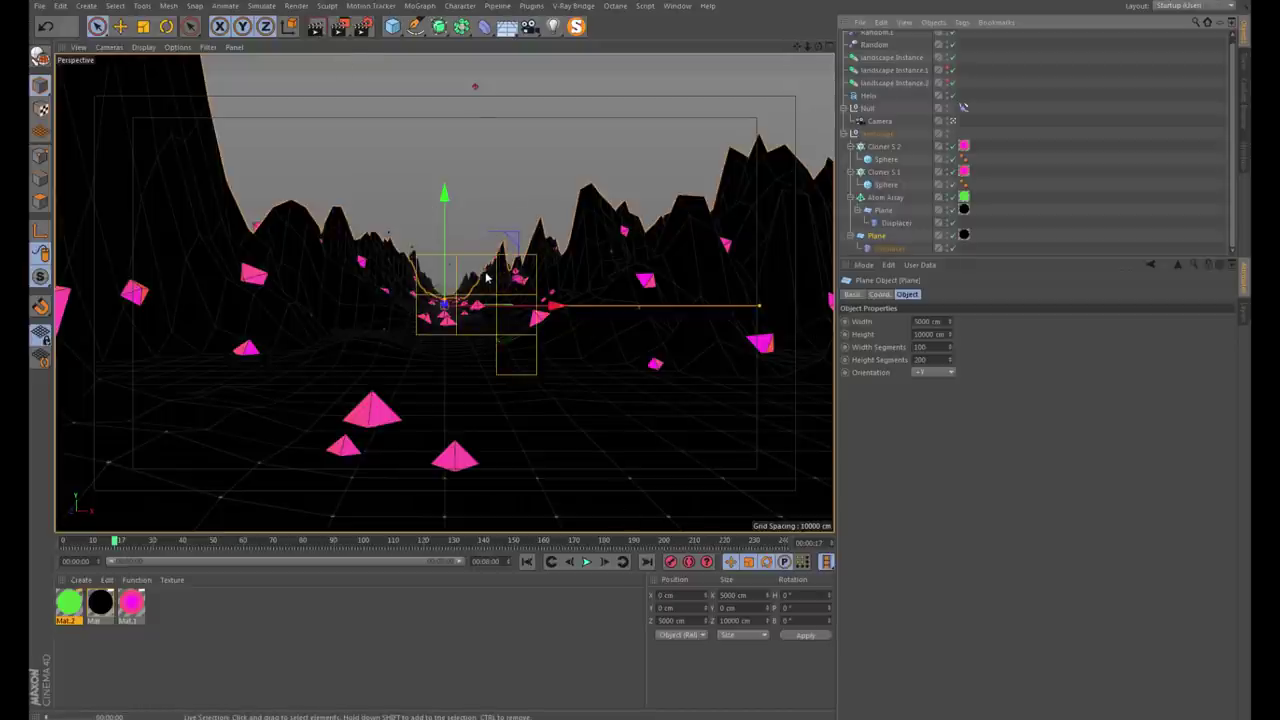
key("ctrl+r")
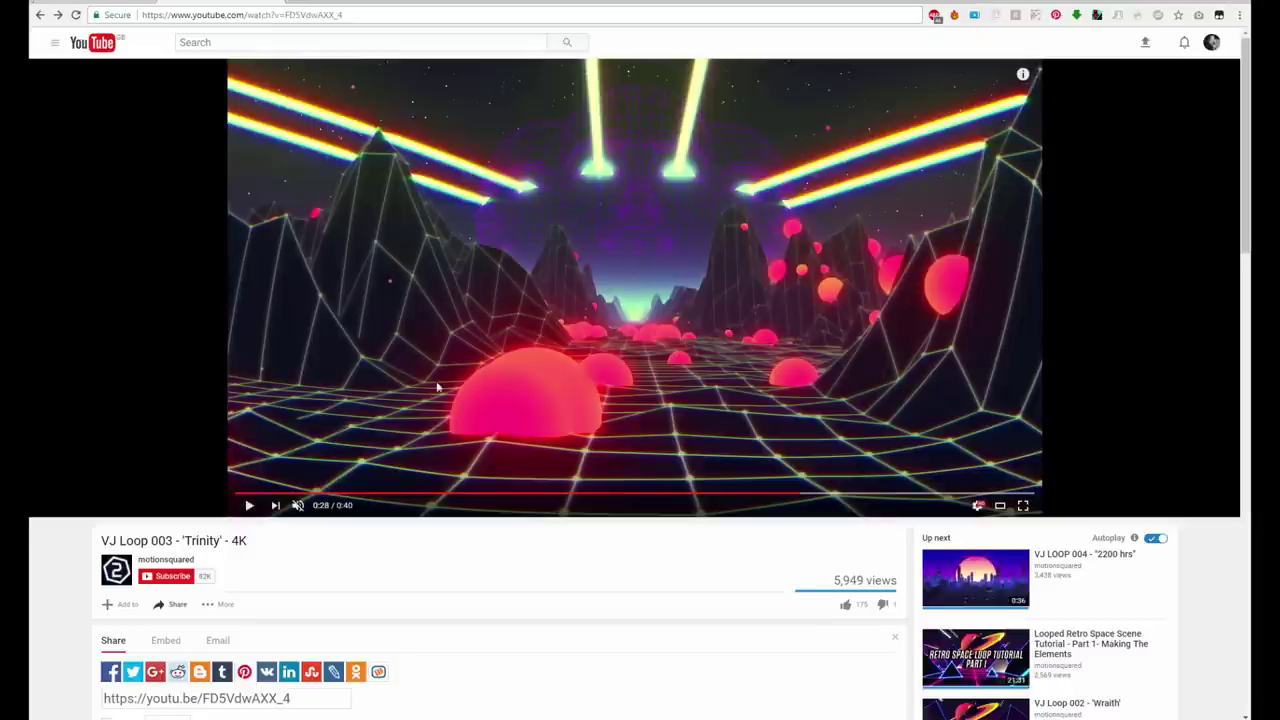
Scroll the YouTube 'Trinity' reference page down and back up to study it
scroll(395, 422, "down", 1)
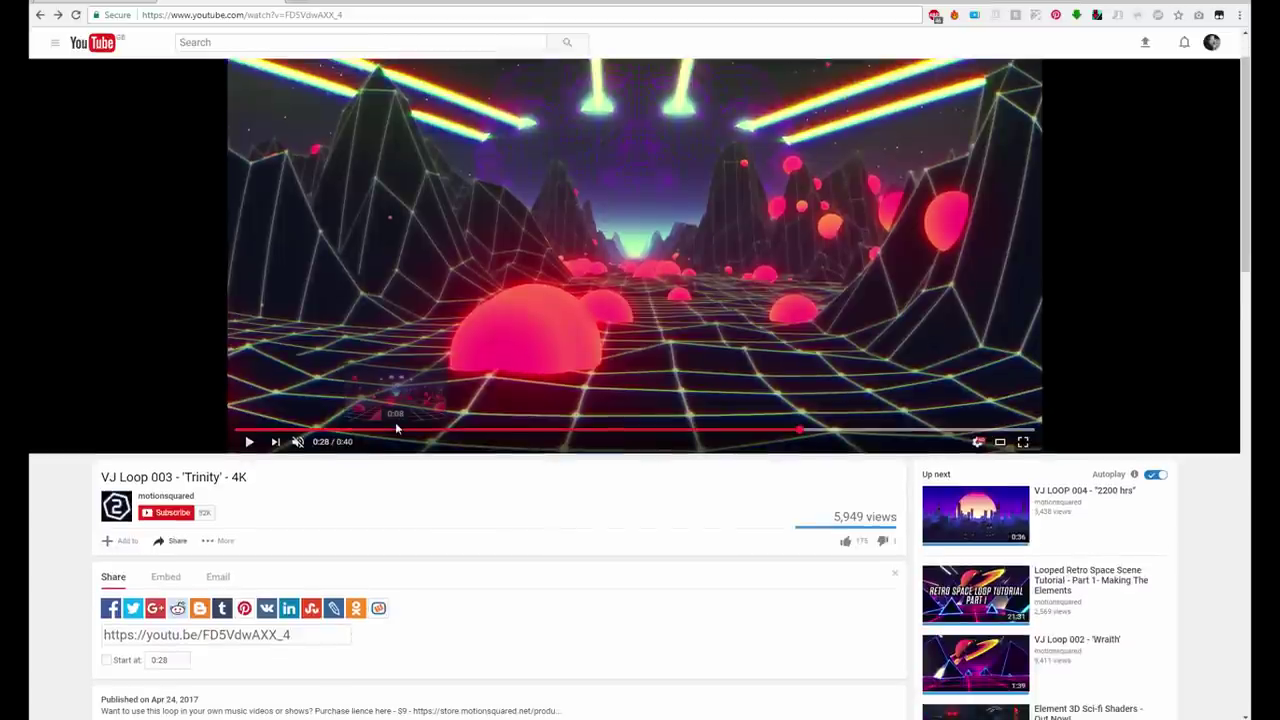
scroll(690, 340, "up", 1)
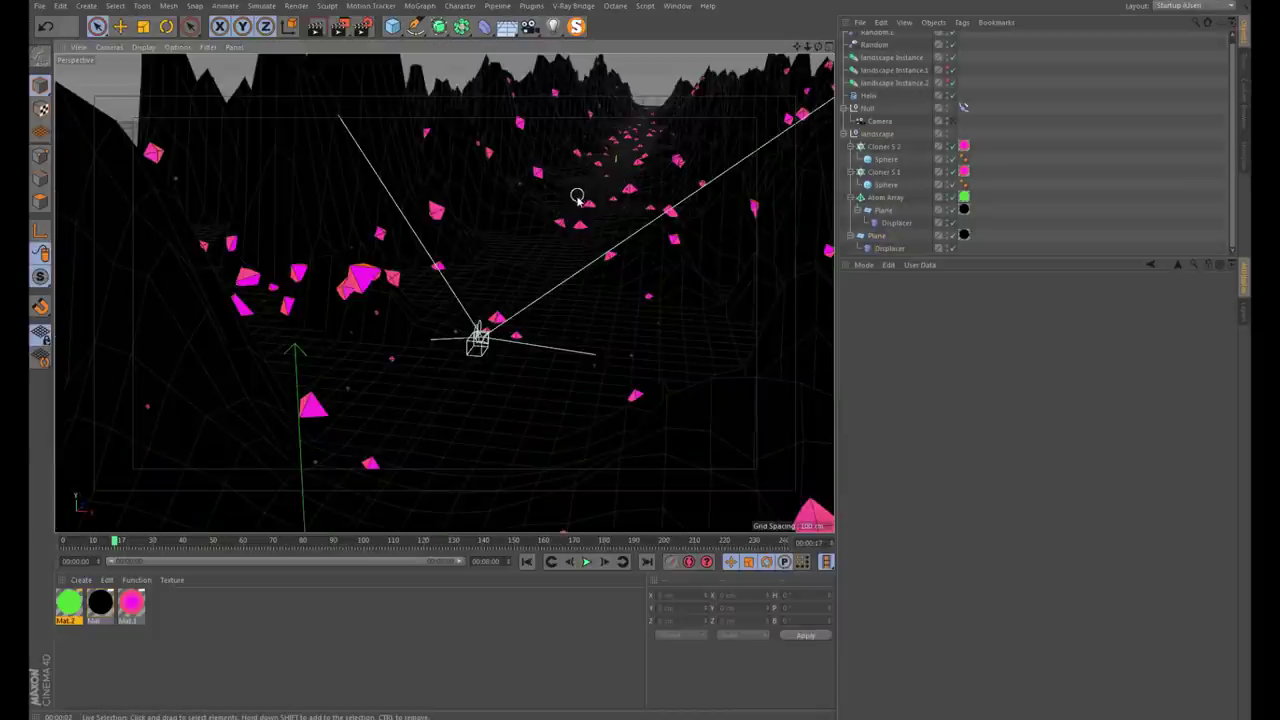
Add a Sphere to the scene and duplicate Mat.1 into a new material, Mat.3
left_click(392, 26)
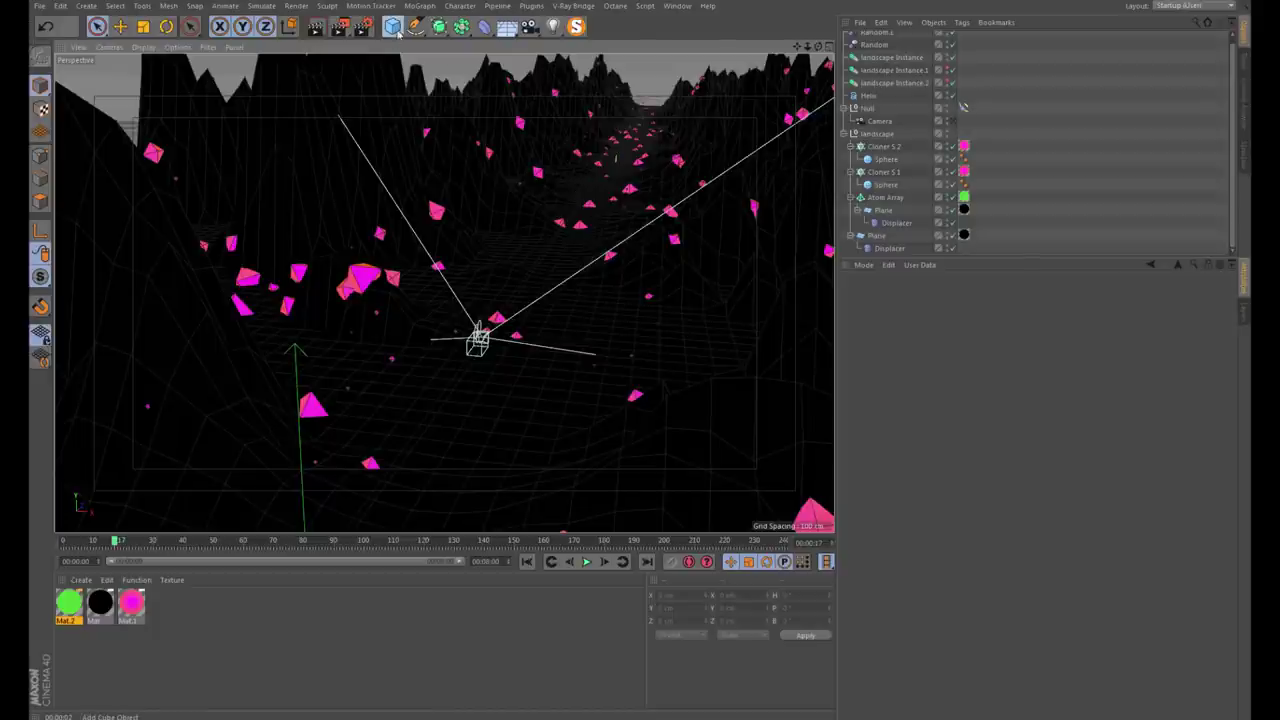
left_click(642, 67)
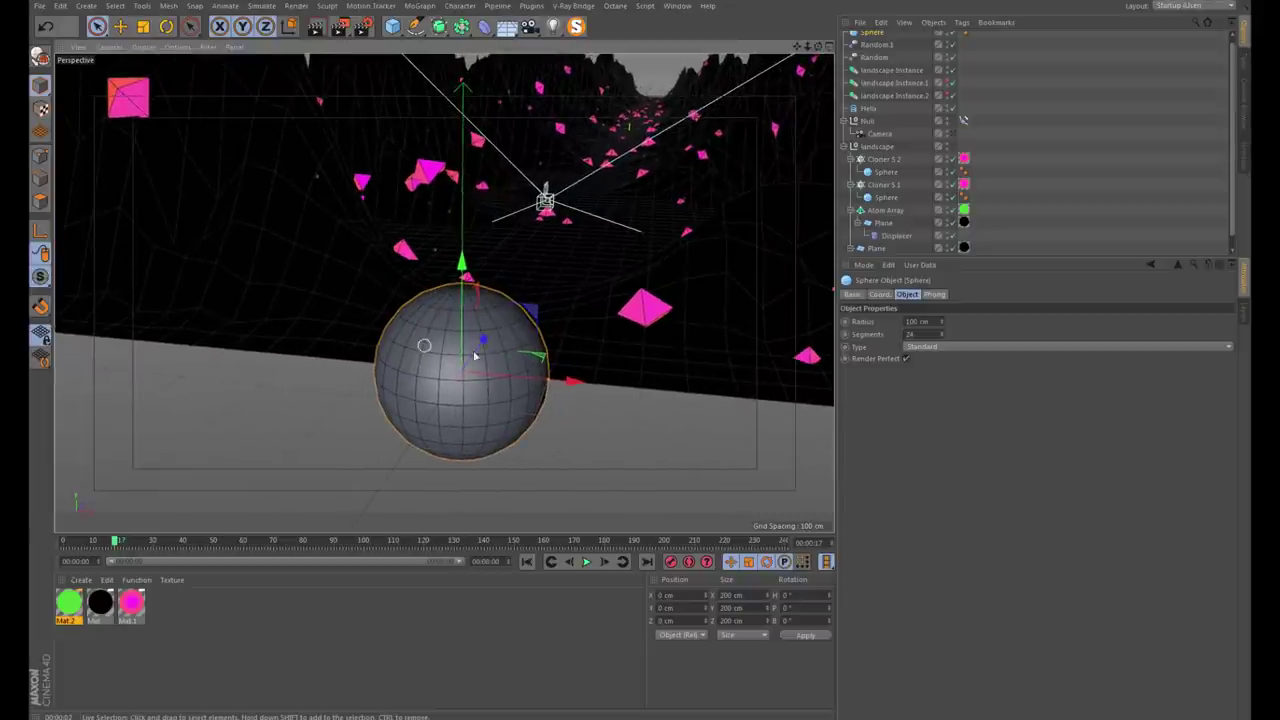
left_click_drag(131, 603, 163, 603, "ctrl")
double_click(163, 603)
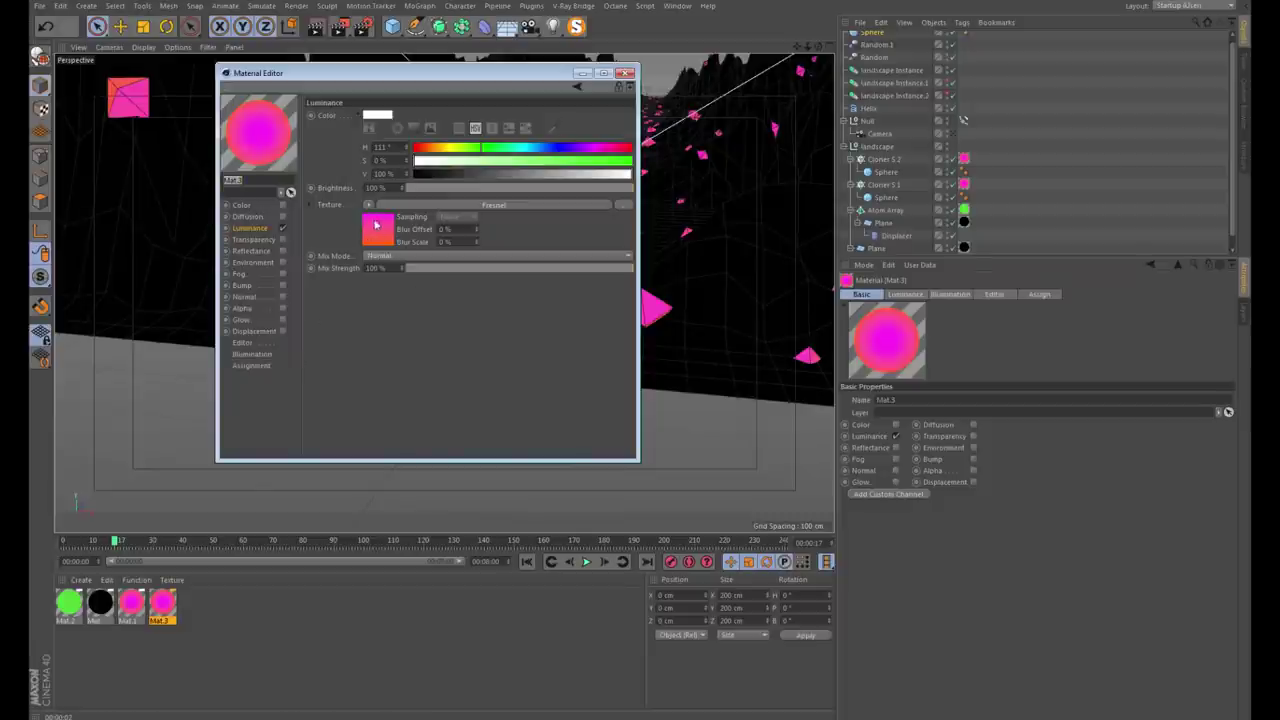
Replace Mat.3's luminance texture with a Gradient shader
left_click(376, 230)
left_click(262, 230)
left_click(368, 204)
left_click(440, 376)
left_click(380, 236)
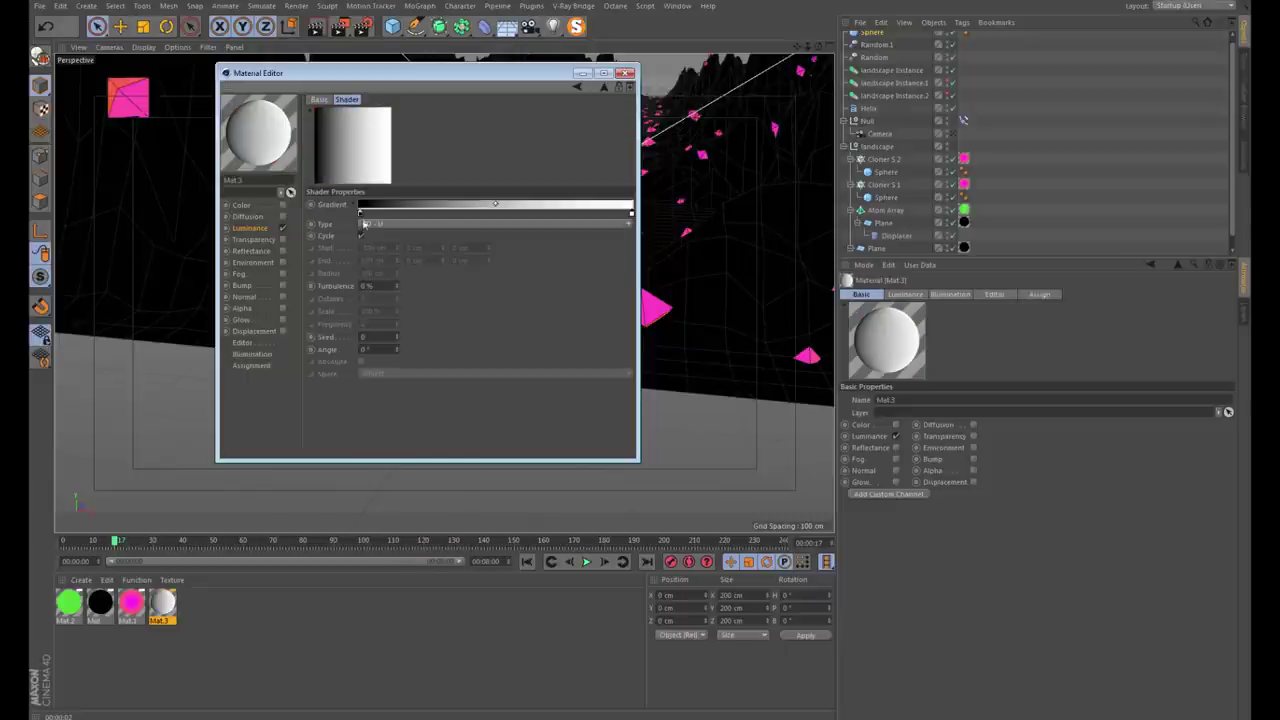
left_click_drag(368, 66, 584, 409)
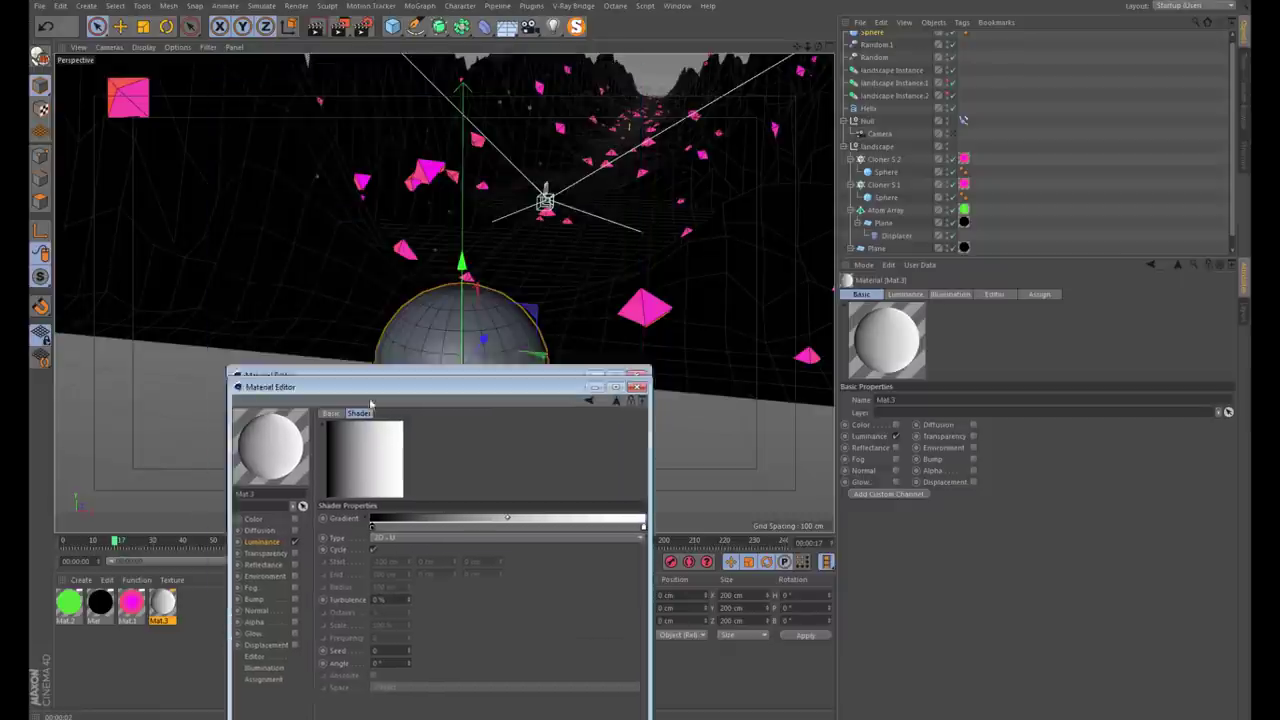
Set the gradient knots to orange-red and fully saturated orange at hue 41°
double_click(576, 550)
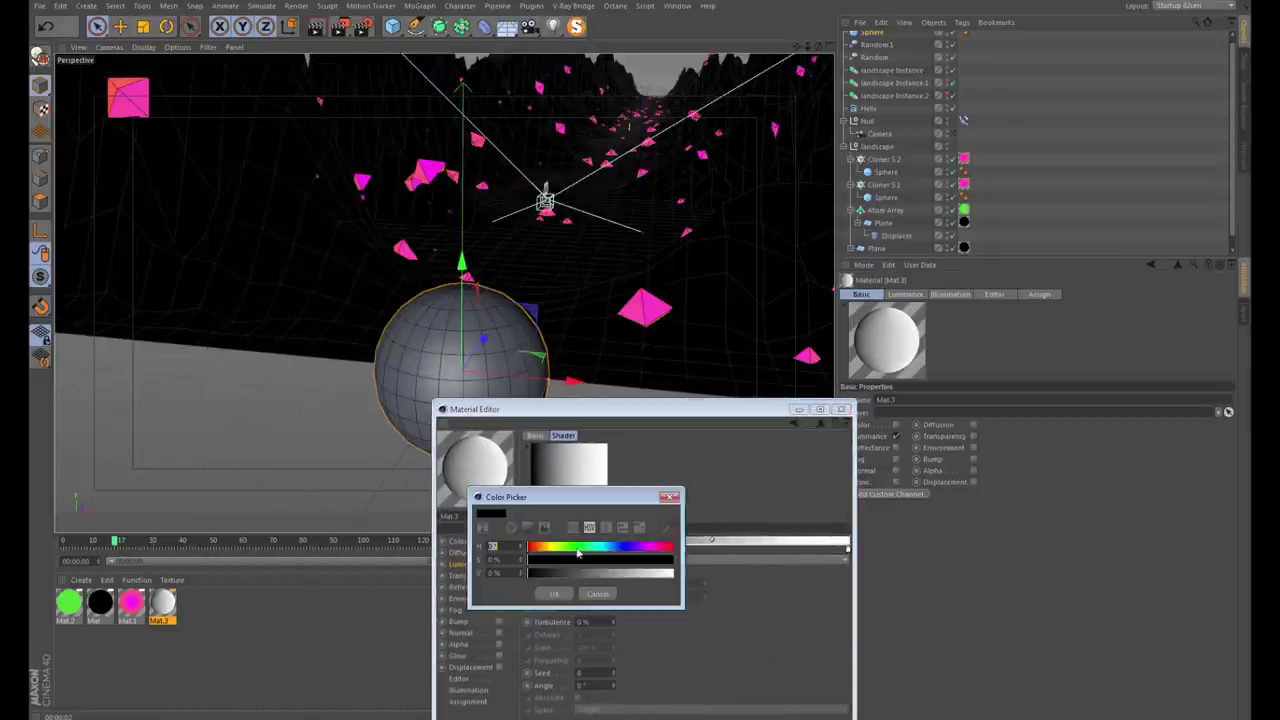
left_click(670, 572)
left_click(670, 560)
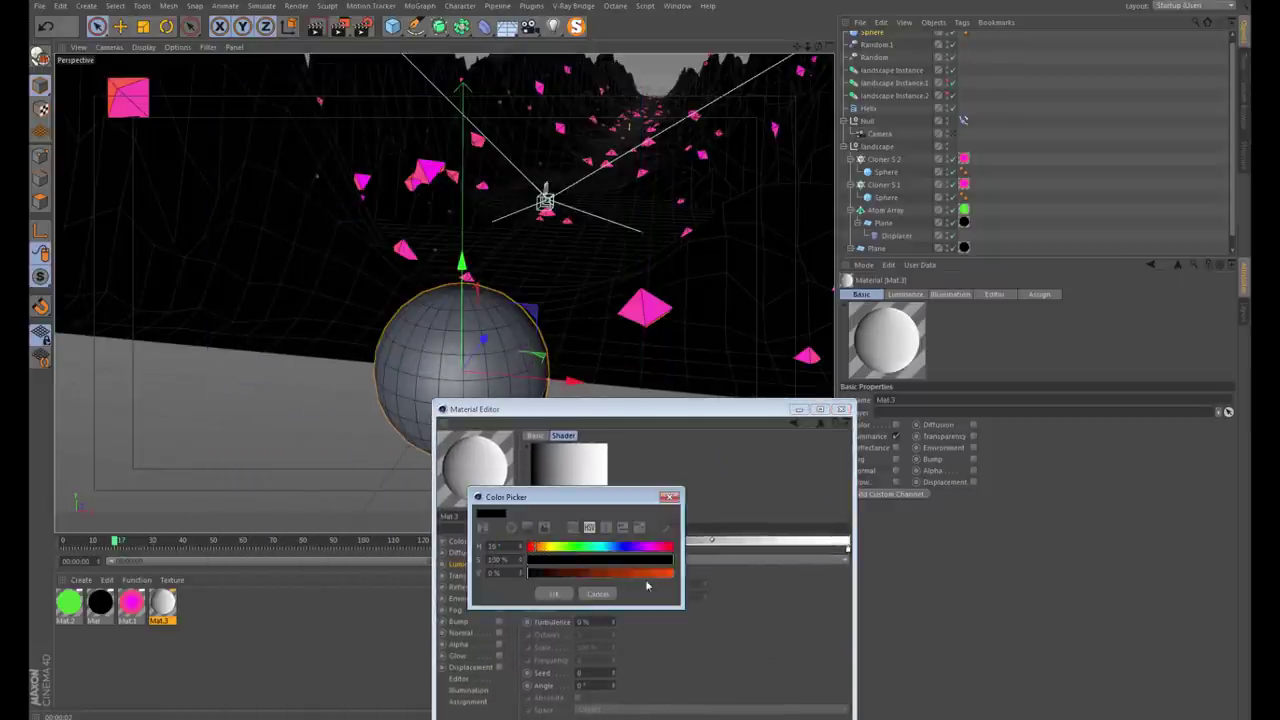
left_click(553, 593)
double_click(849, 549)
left_click(816, 549)
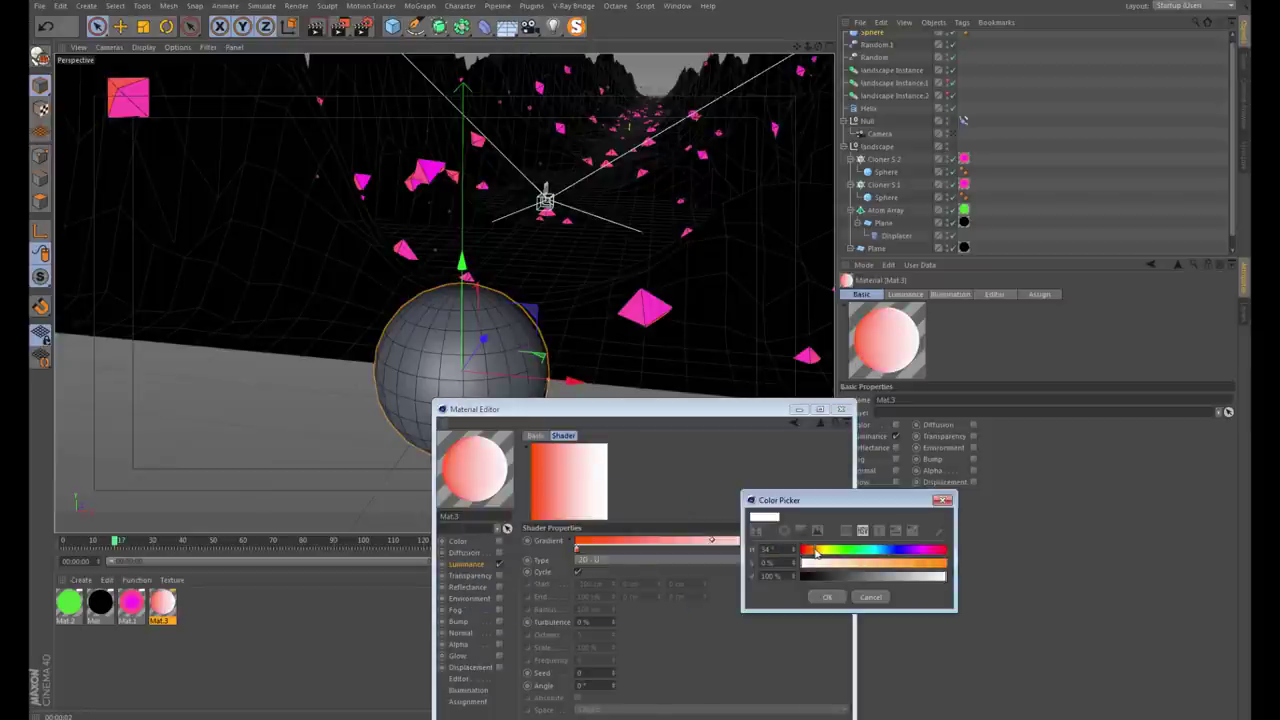
left_click(938, 563)
left_click(836, 597)
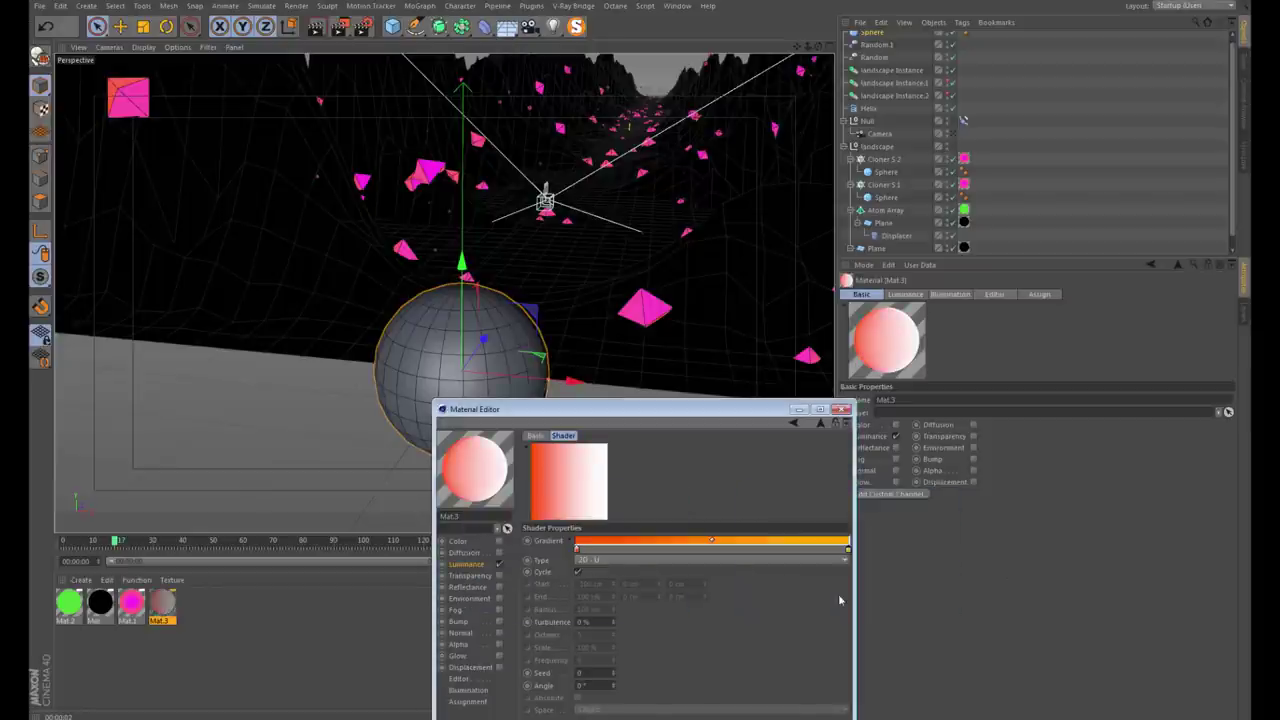
Set the gradient type to 2D - V and close the material settings
left_click(618, 562)
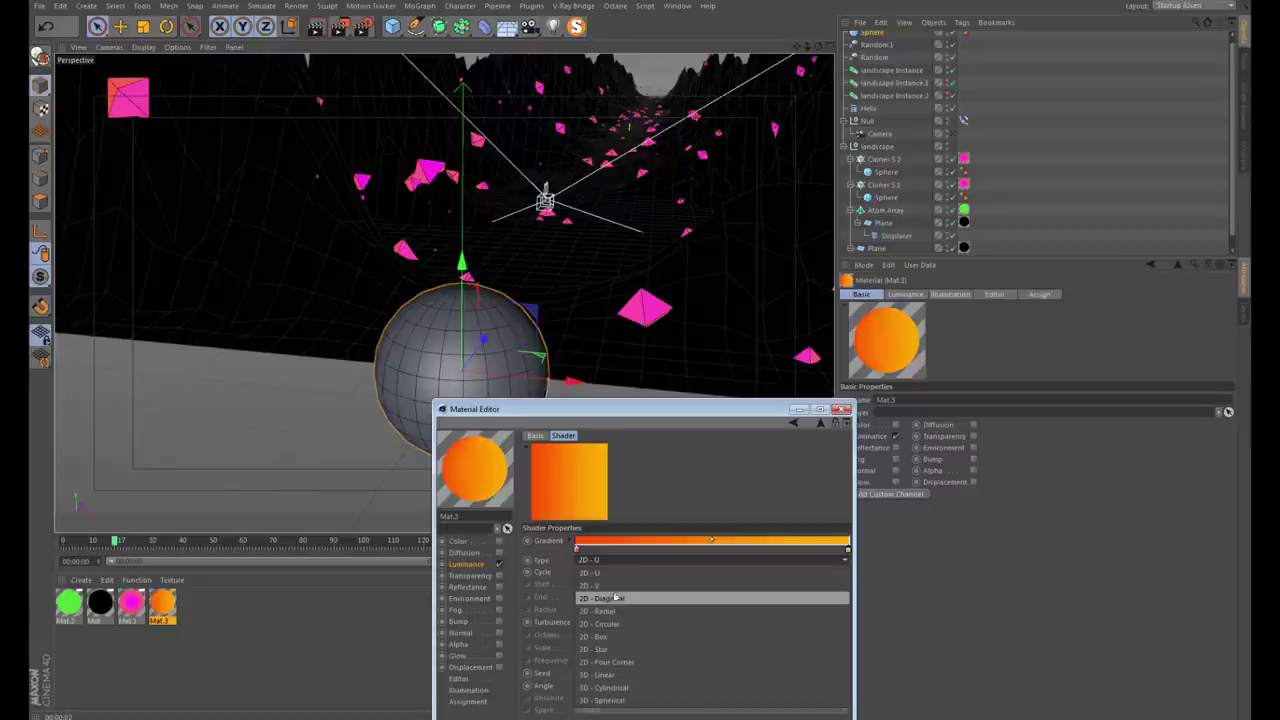
left_click(614, 587)
left_click(843, 409)
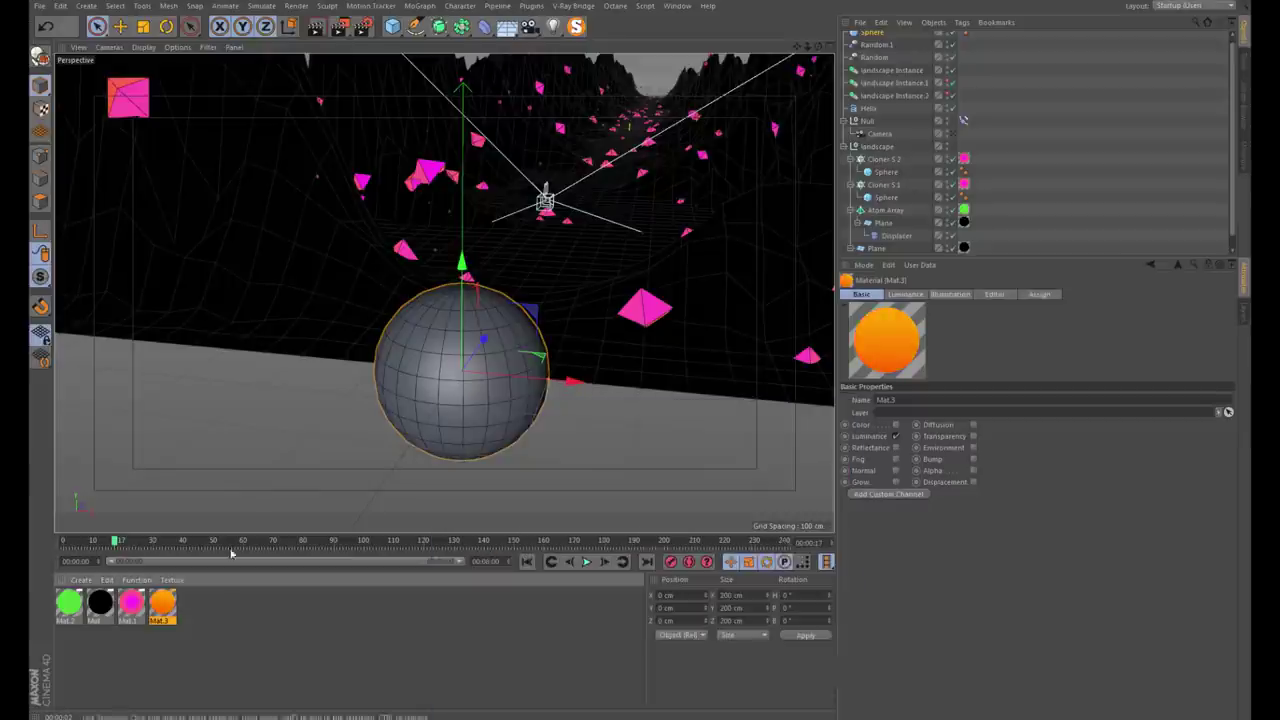
Apply orange Mat.3 to the sphere and size it to 1600000 cm on each axis
left_click_drag(985, 49, 870, 34)
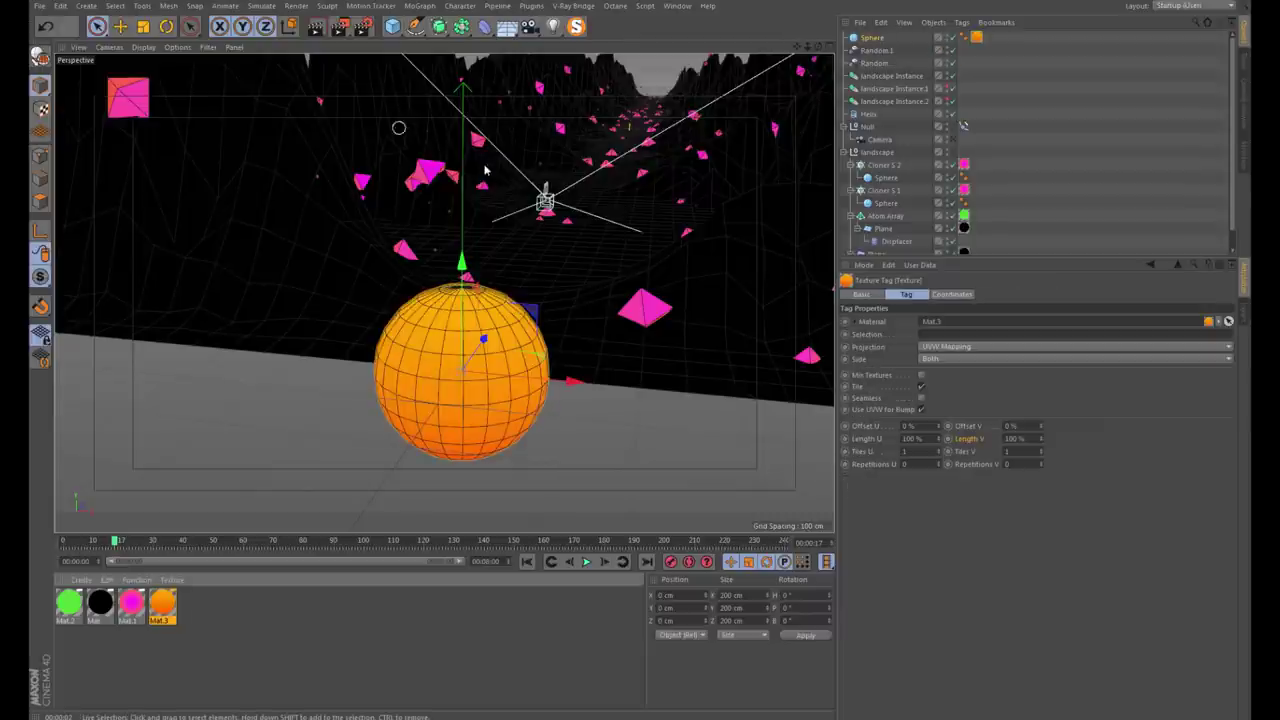
scroll(505, 255, "down", 4)
scroll(505, 255, "down", 2)
left_click_drag(512, 256, 531, 278, "alt")
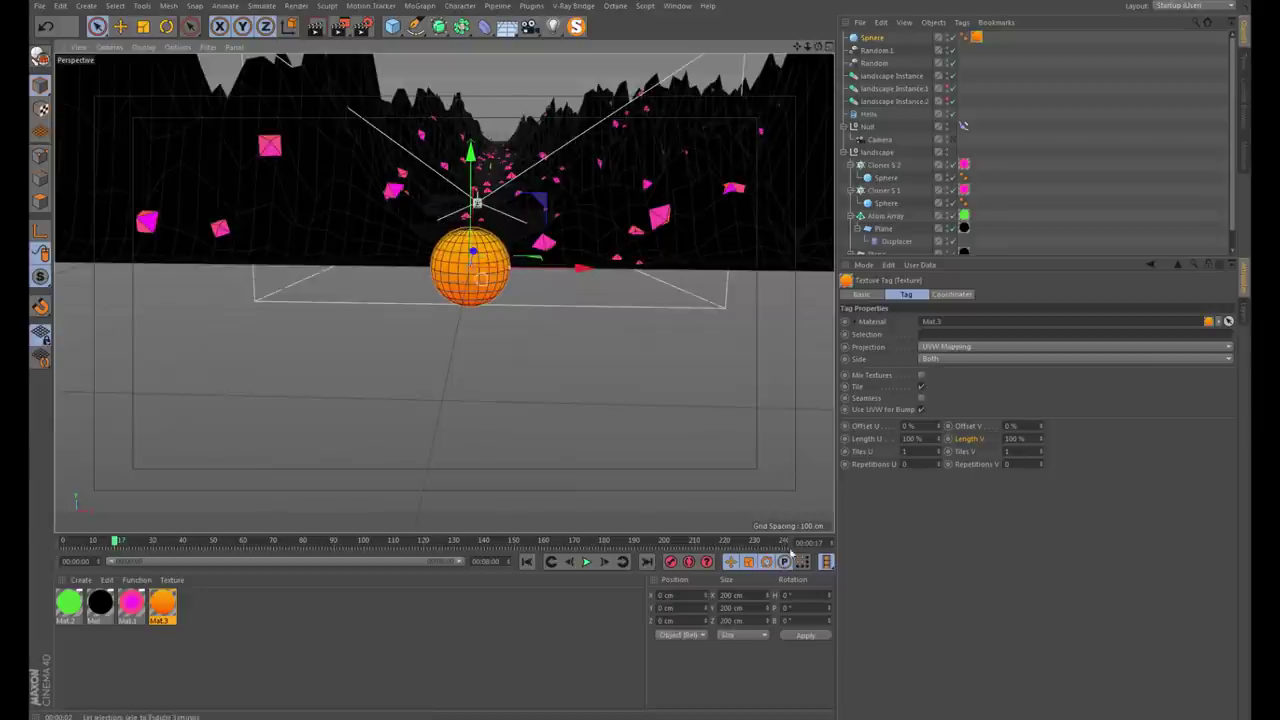
left_click(731, 595)
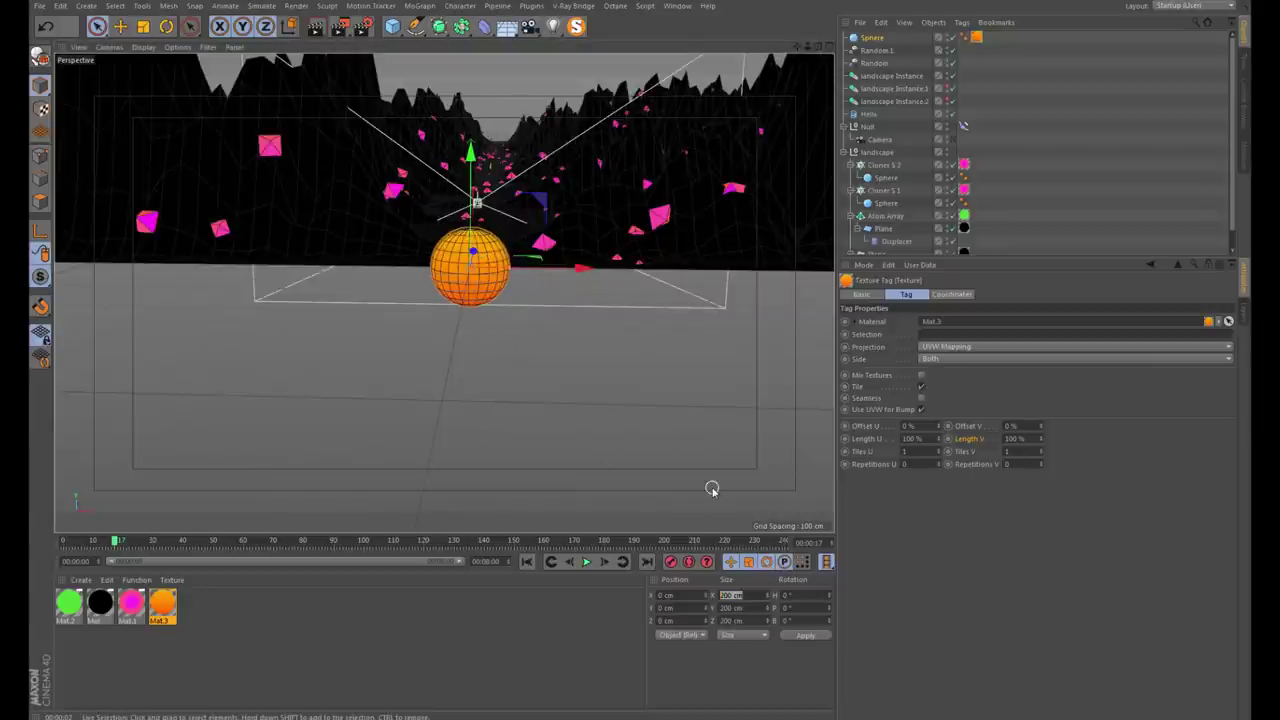
type("1600000")
key("Return")
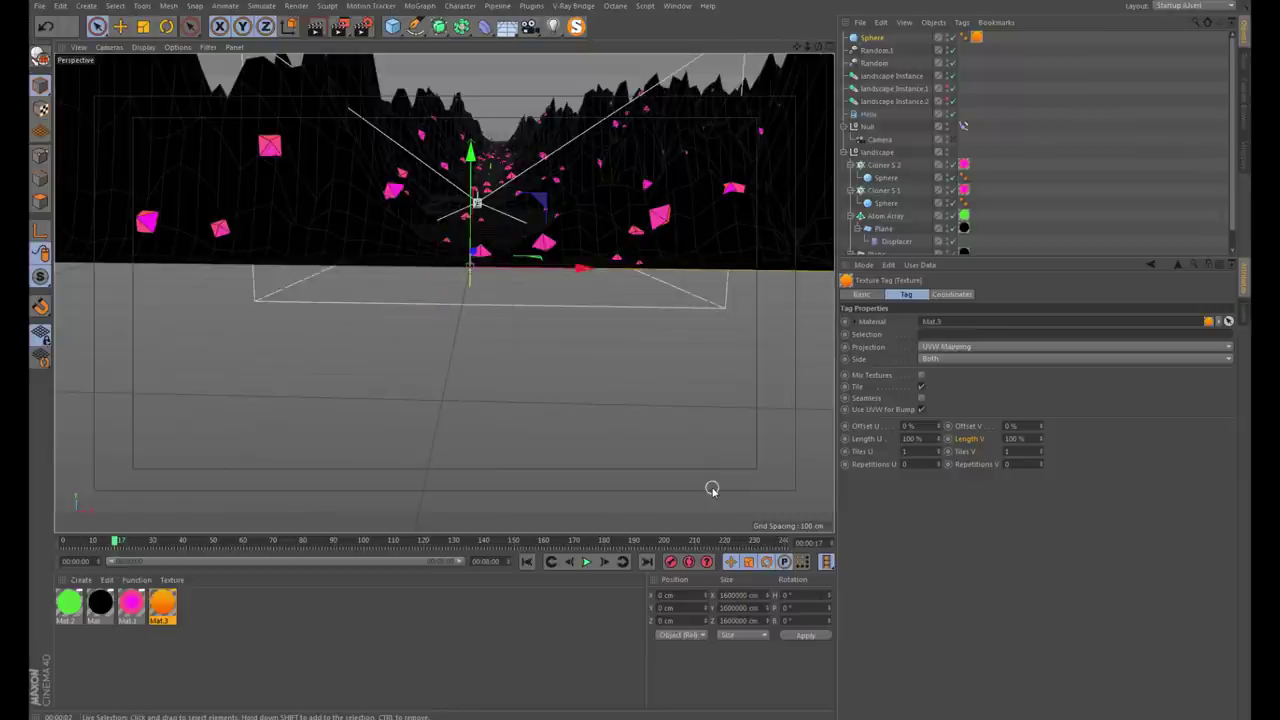
Preview-render the scene and push the sphere back to Position Z 5000000 cm
mouse_move(640, 286)
left_mouse_down("alt")
mouse_move(503, 379)
mouse_move(599, 348)
mouse_move(492, 350)
mouse_move(621, 376)
left_mouse_up("alt")
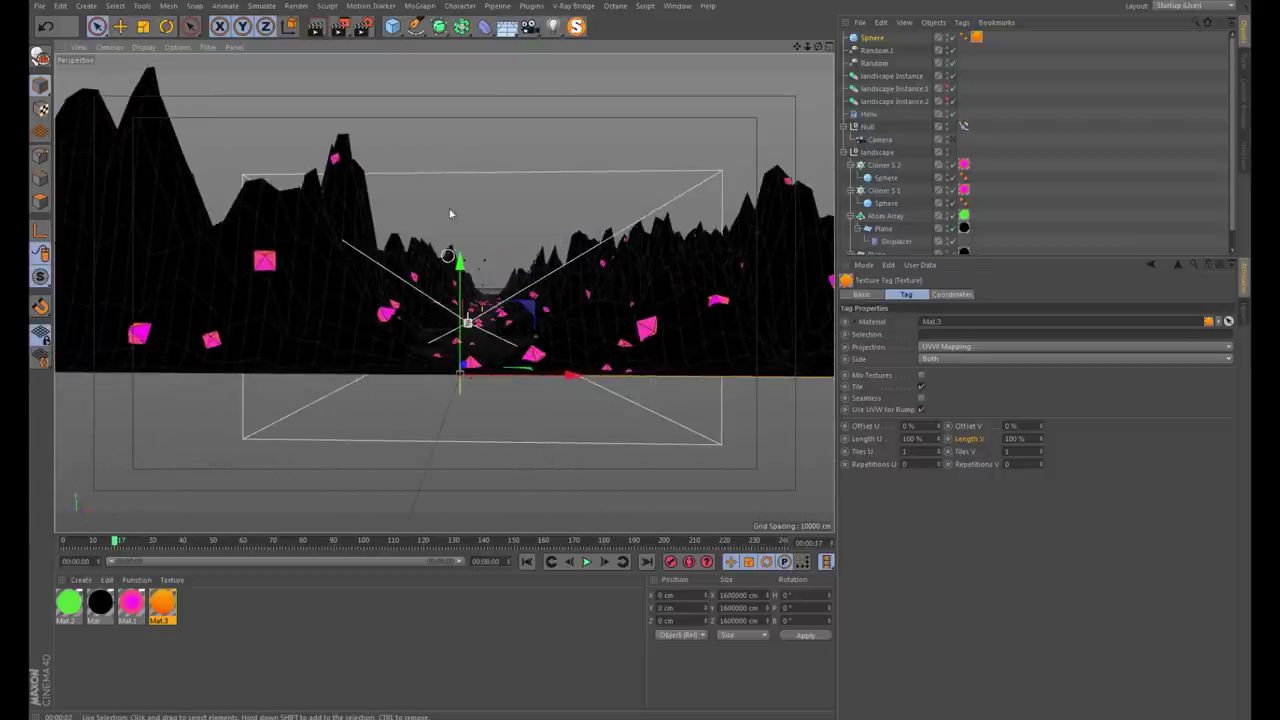
key("ctrl+r")
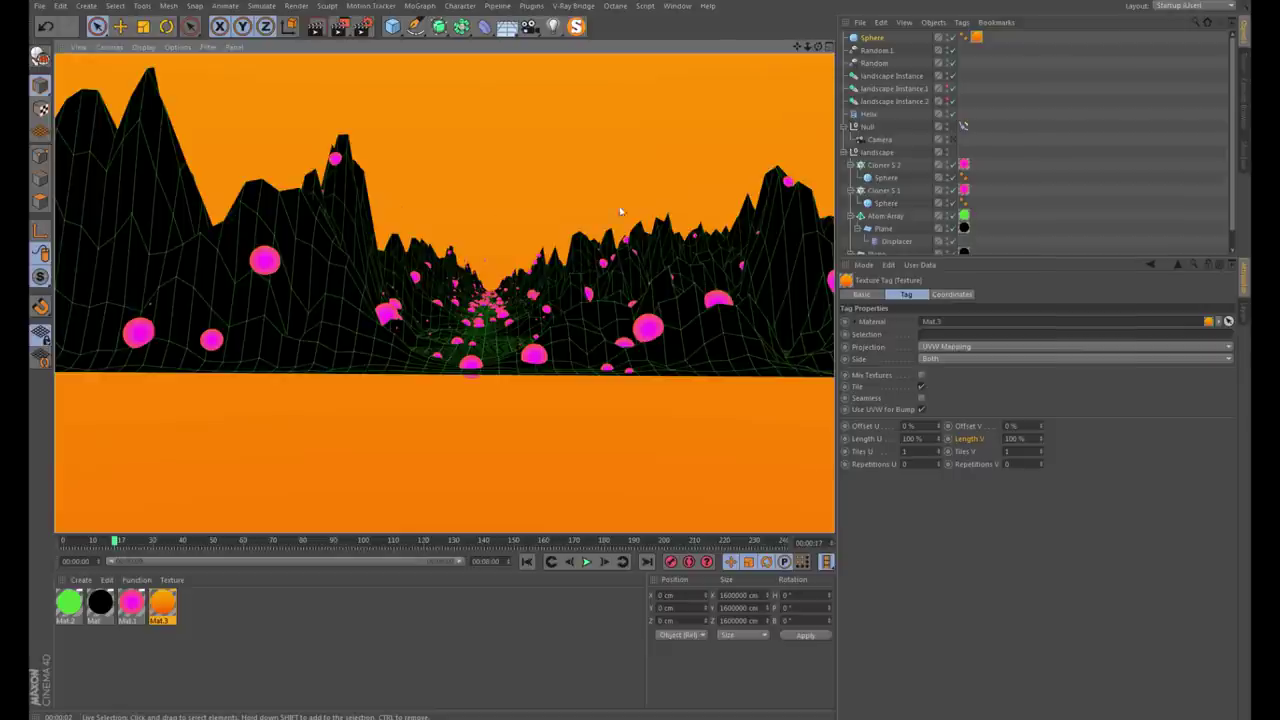
left_click(872, 37)
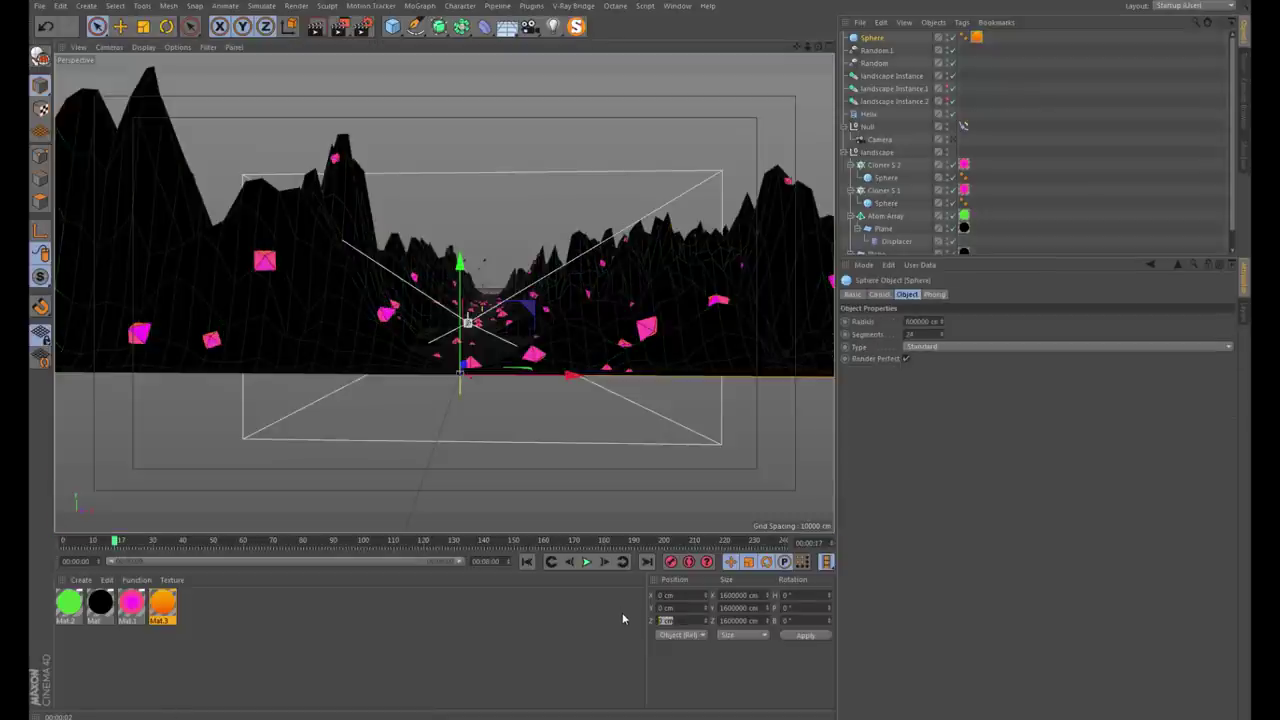
type("1")
type("000000")
key("Return")
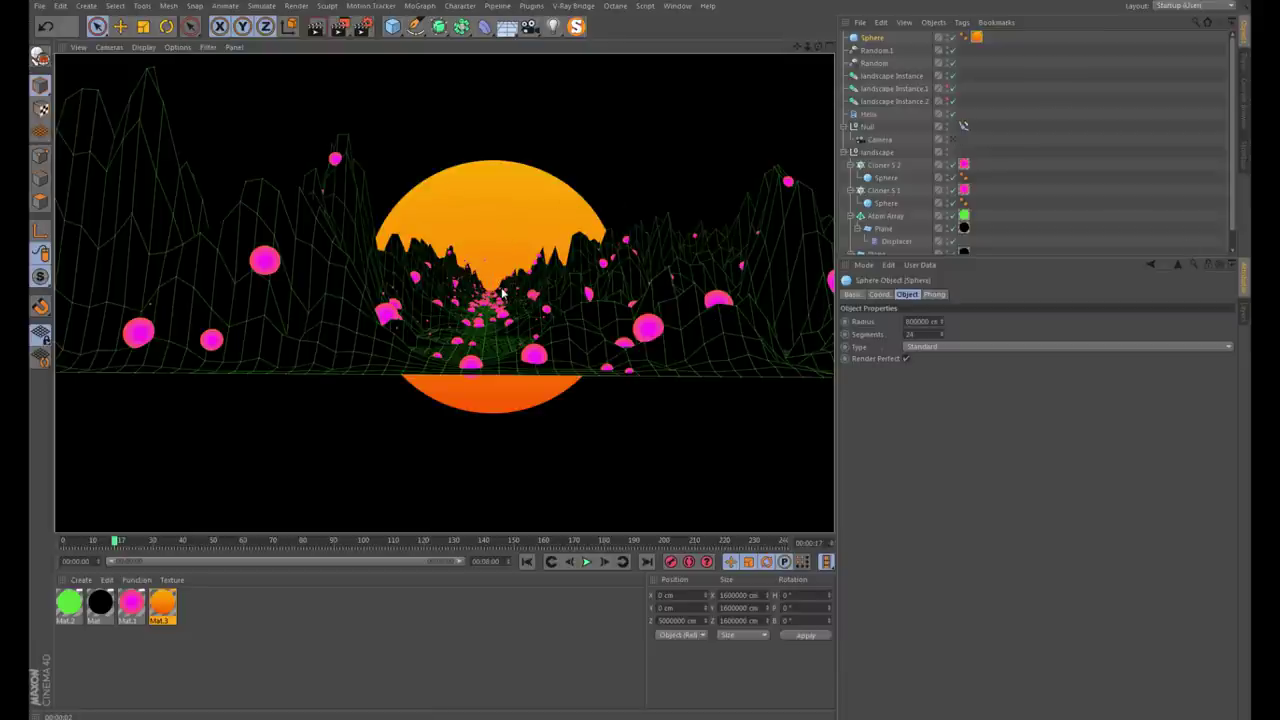
Raise the sun sphere to Position Y 600000 cm, preview-render, and collapse the landscape group
left_click(950, 144)
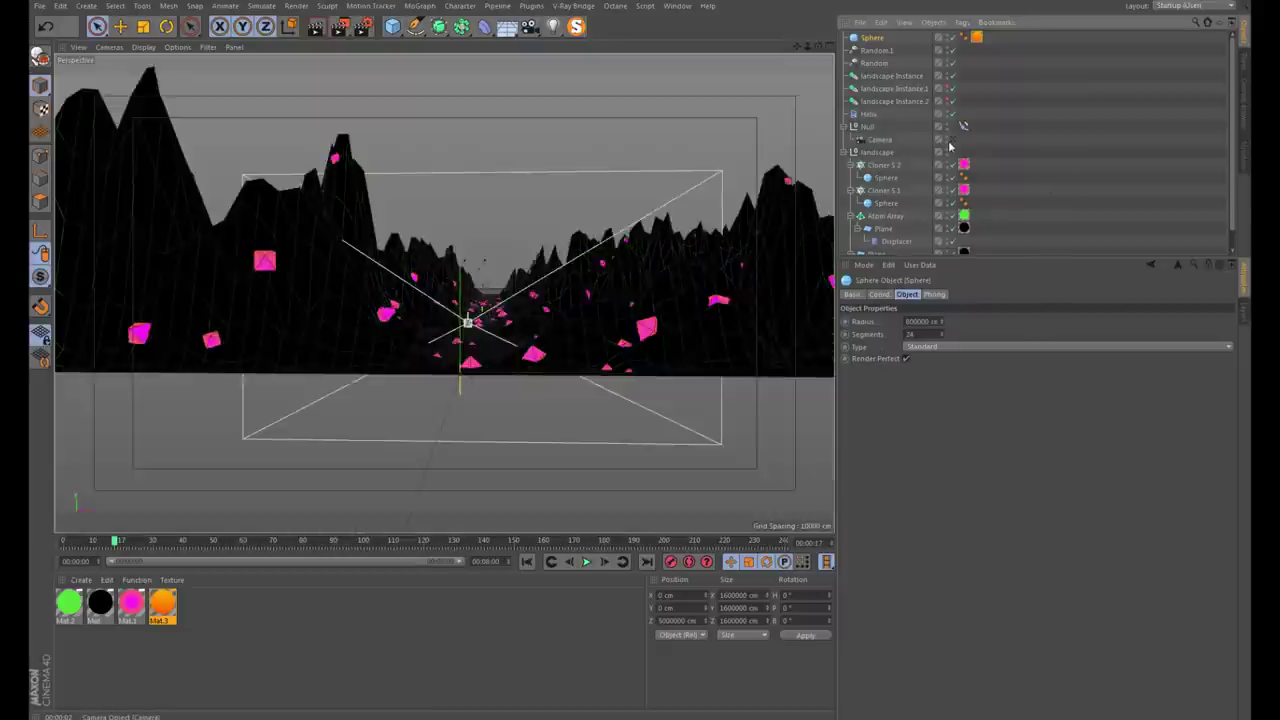
left_click(950, 142)
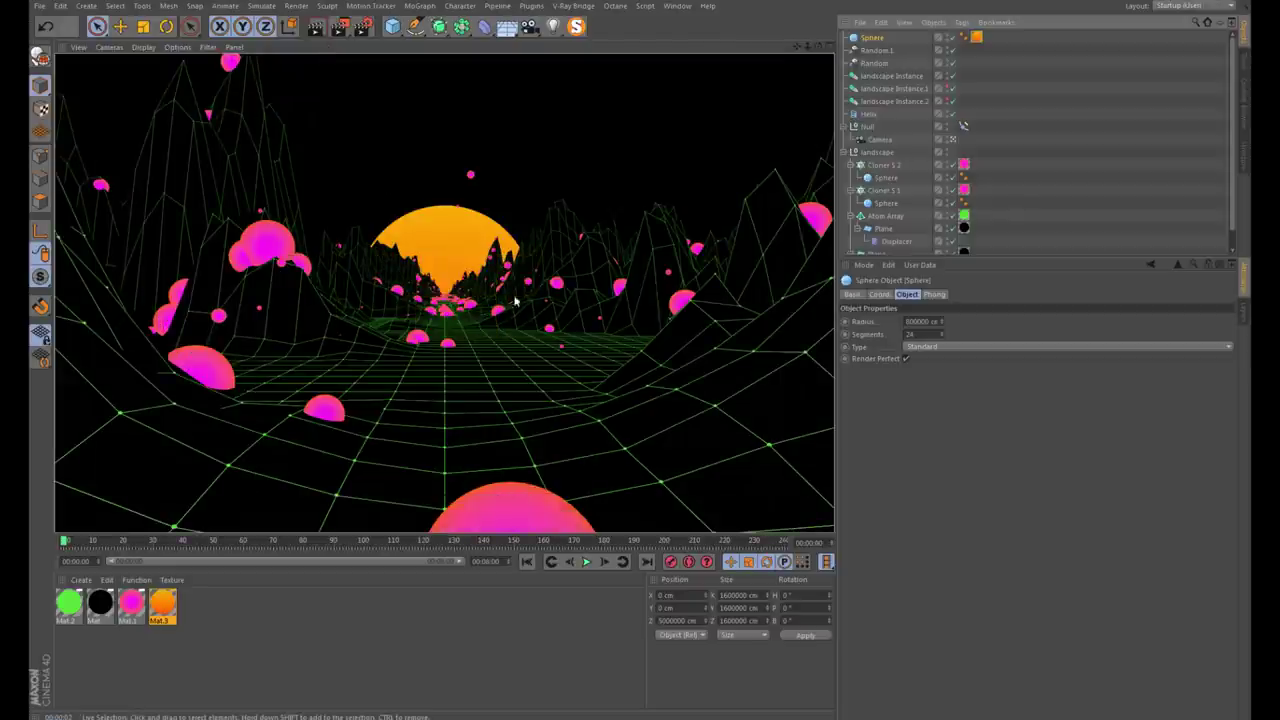
left_click(668, 607)
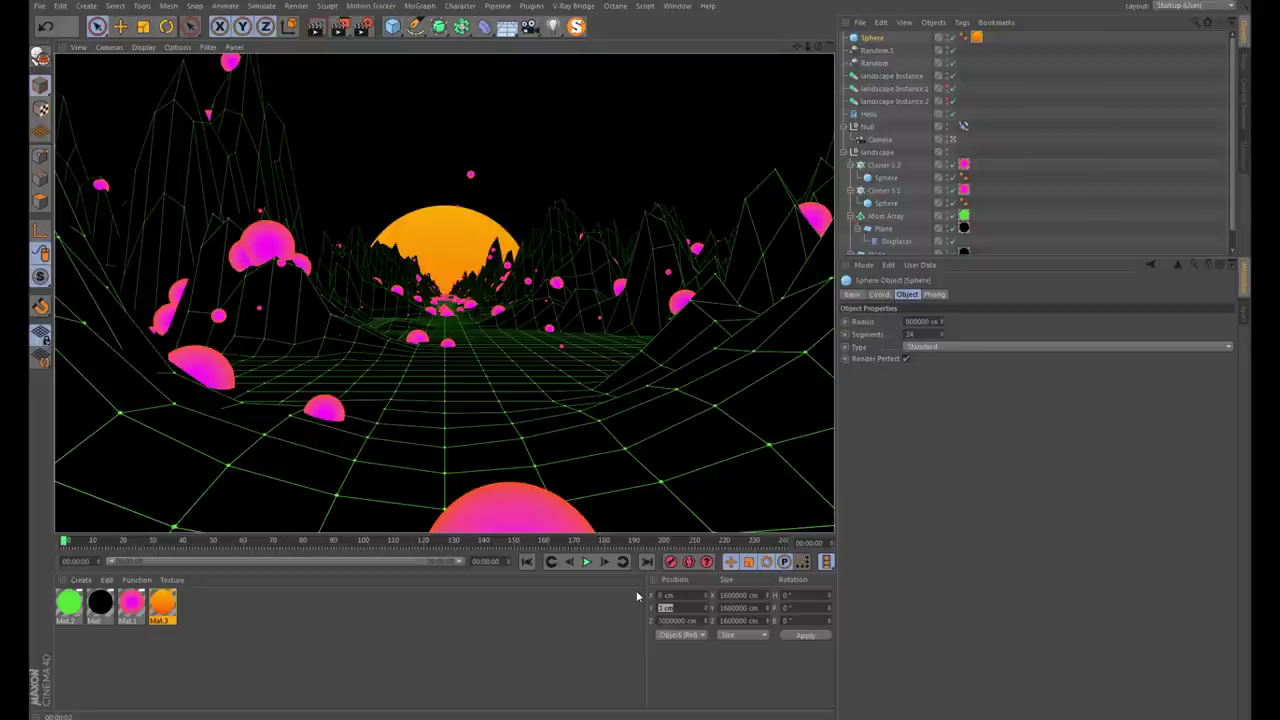
type("60000")
key("Return")
key("ctrl+r")
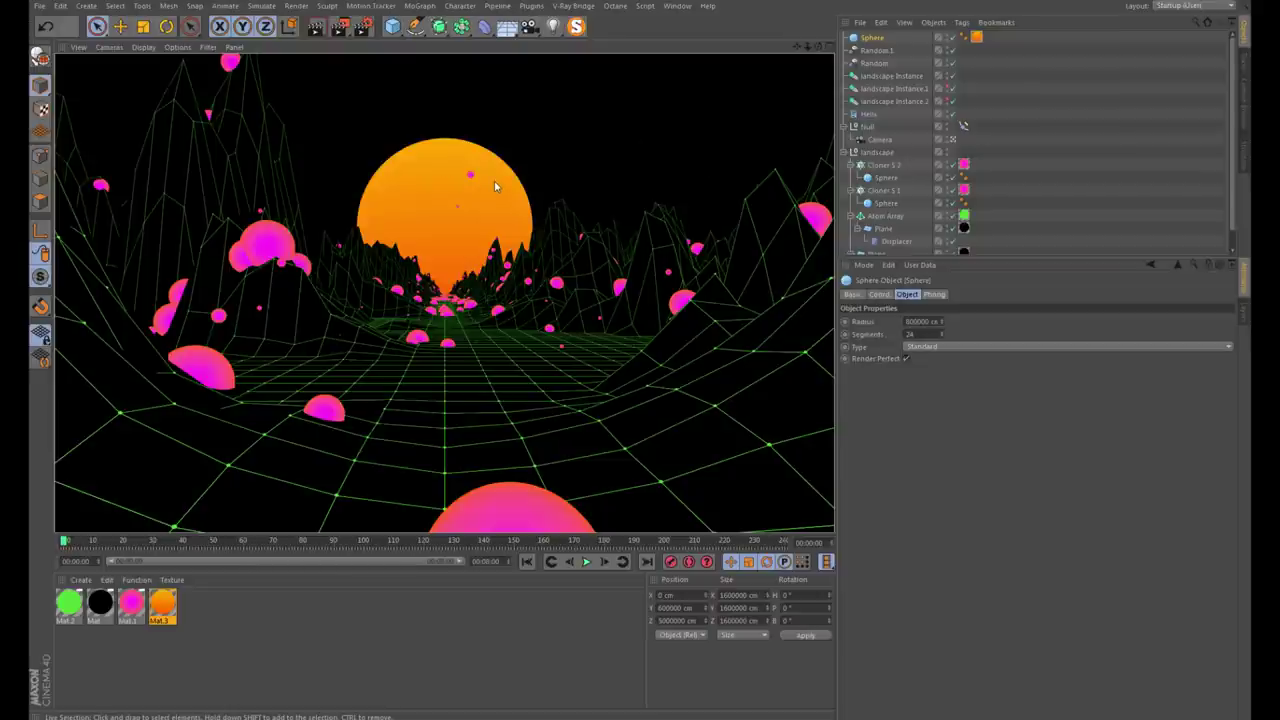
left_click(846, 152)
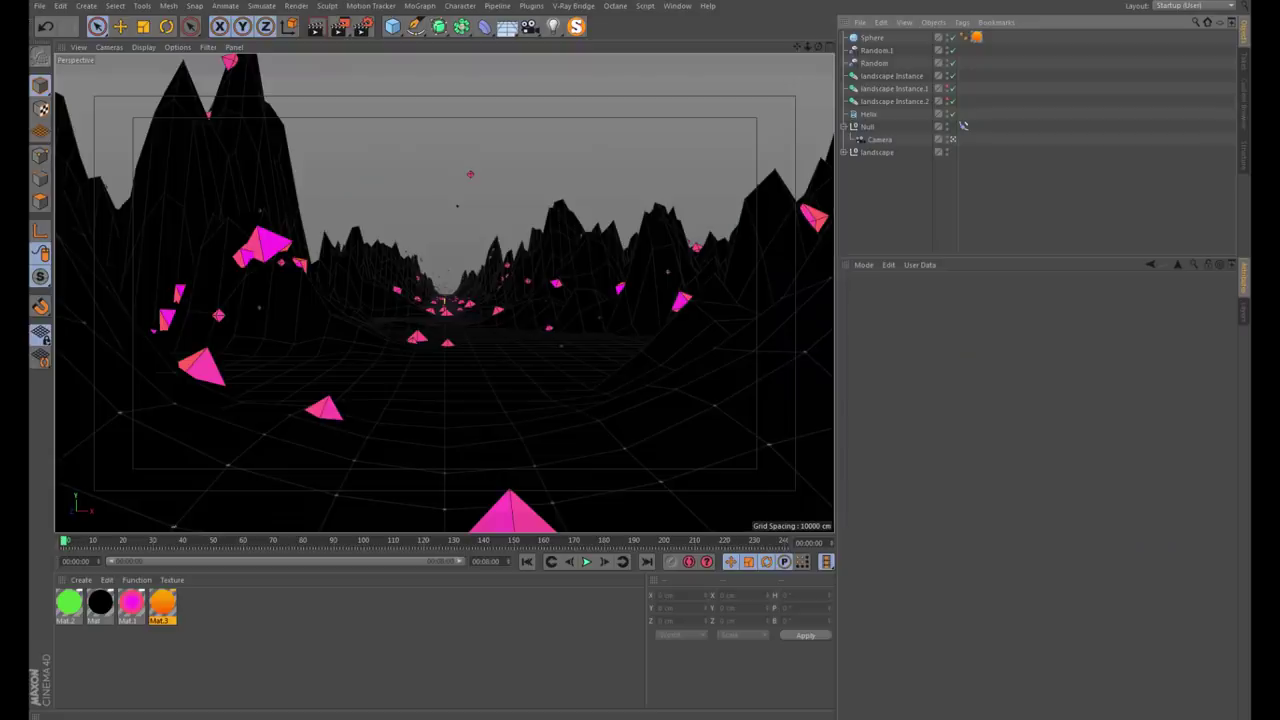
Add a Physical Sky and set its Time and Location time to 23:00 for night
left_click(507, 28)
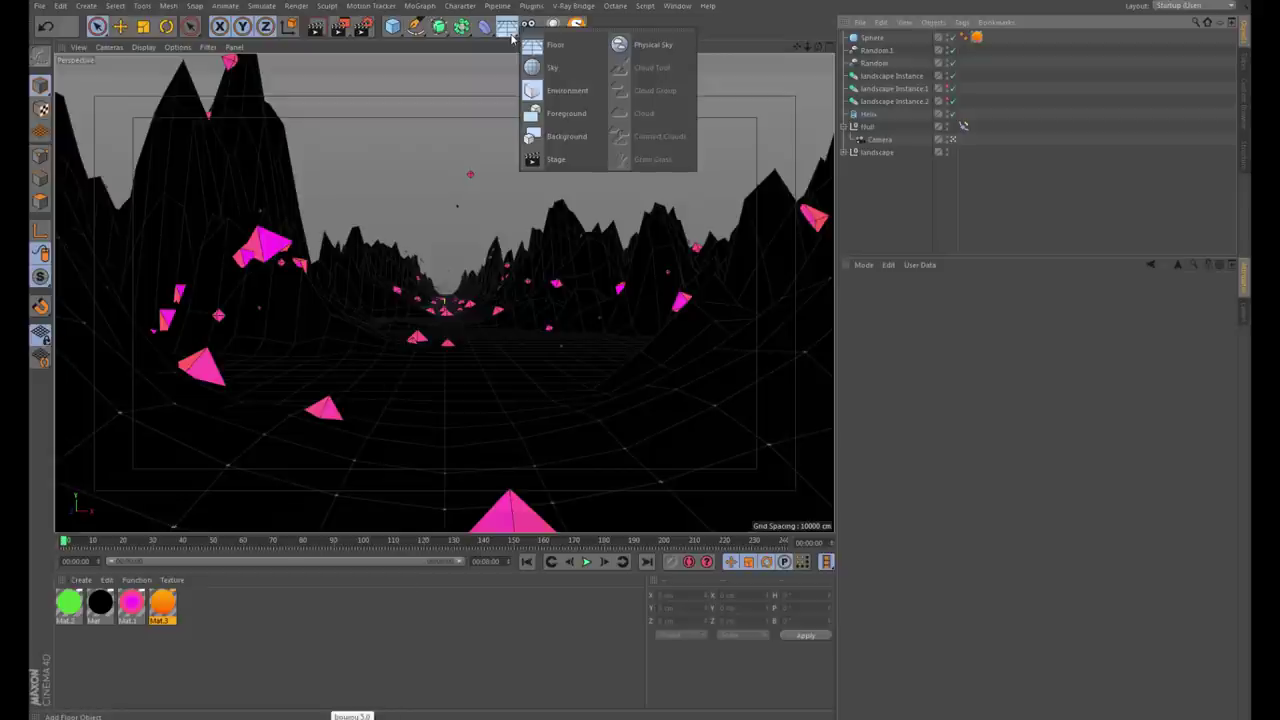
left_click(628, 58)
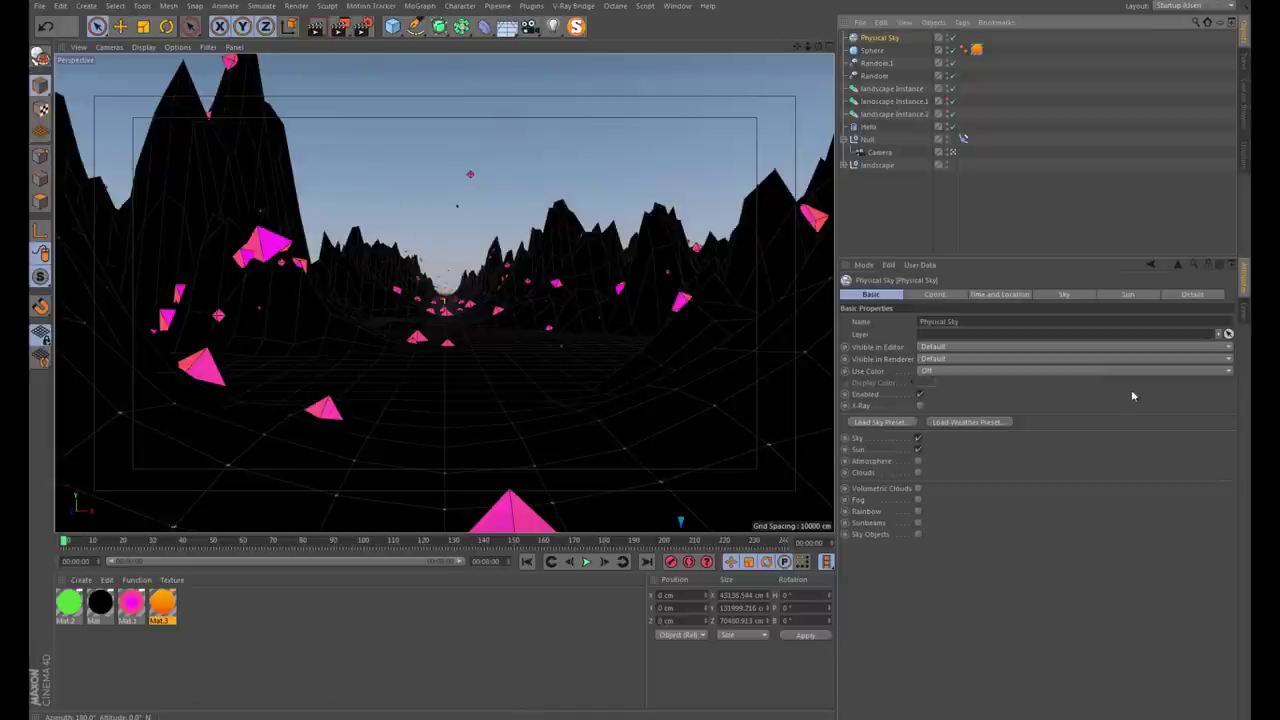
left_click(1000, 295)
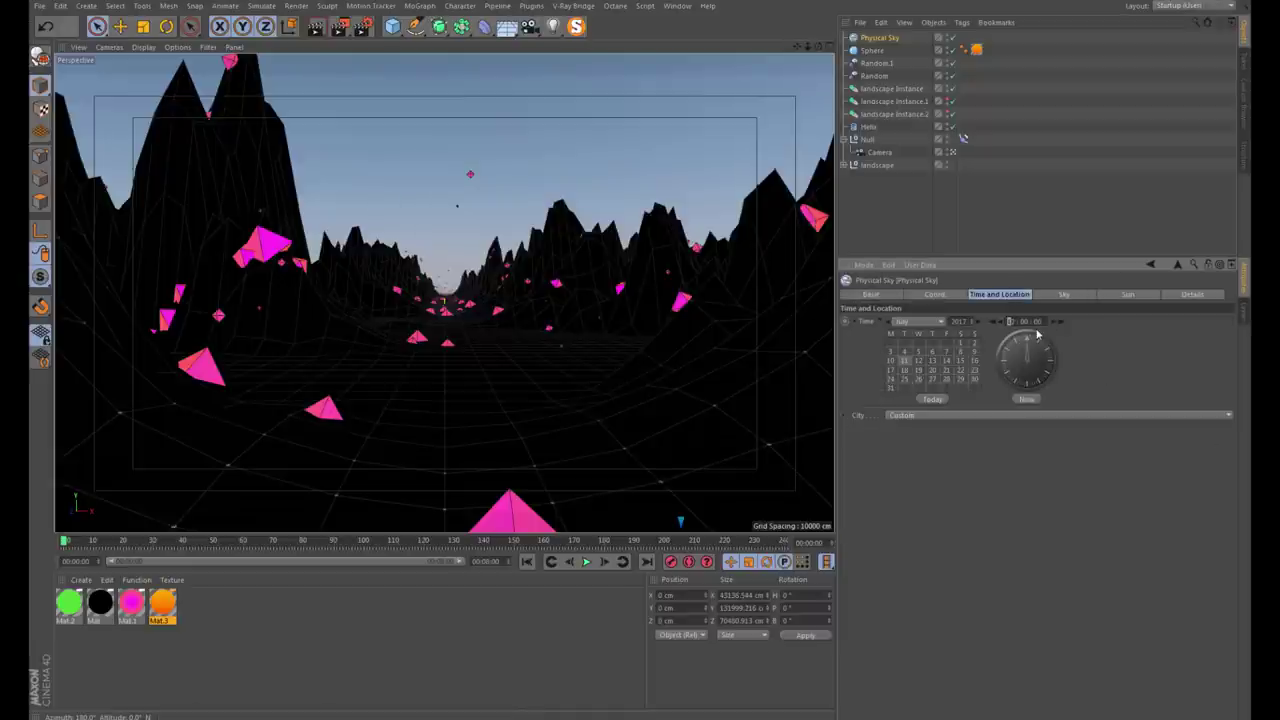
type("23")
key("Return")
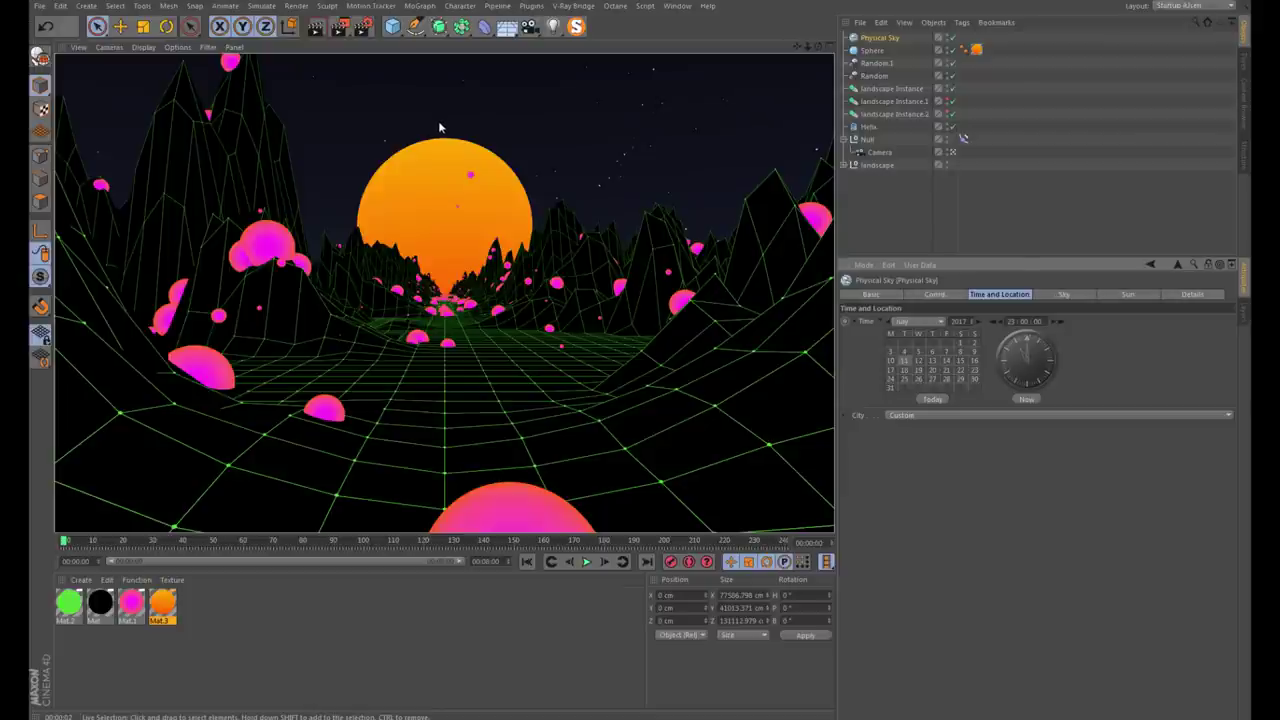
Turn off the Physical Sky's sun and try star Min Magnitude 10.5 with a preview render
left_click(878, 294)
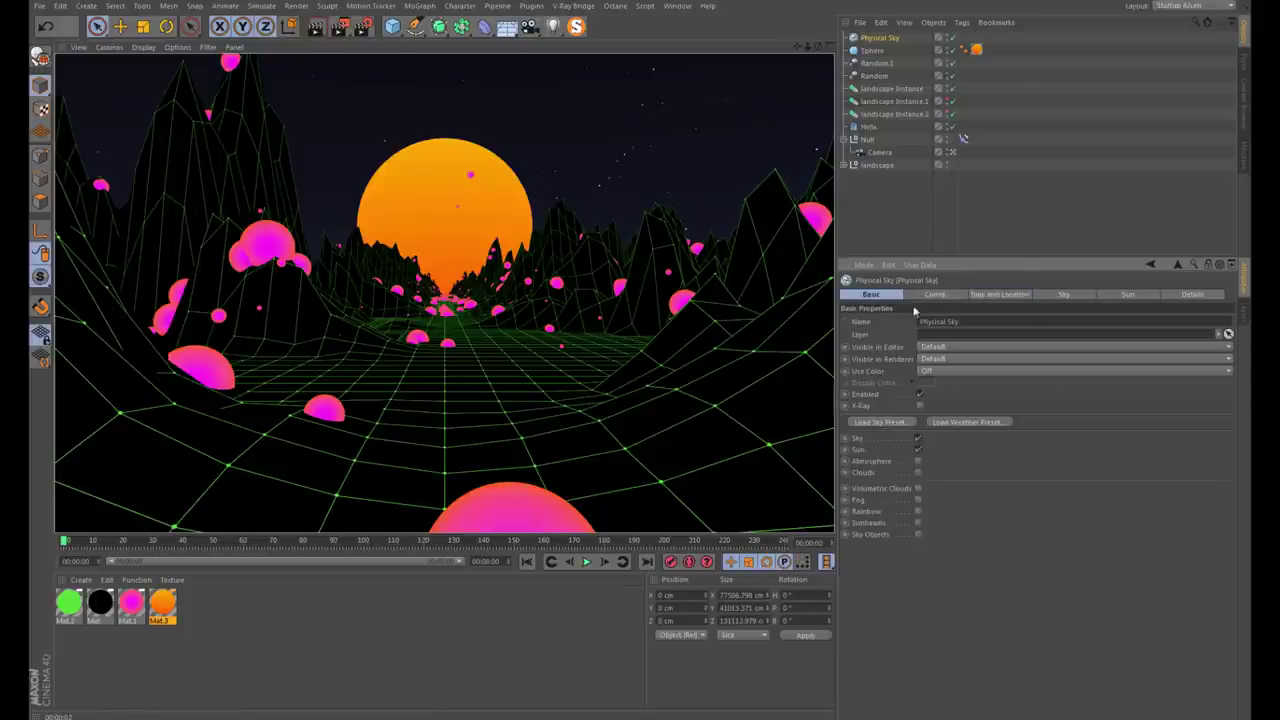
left_click(919, 449)
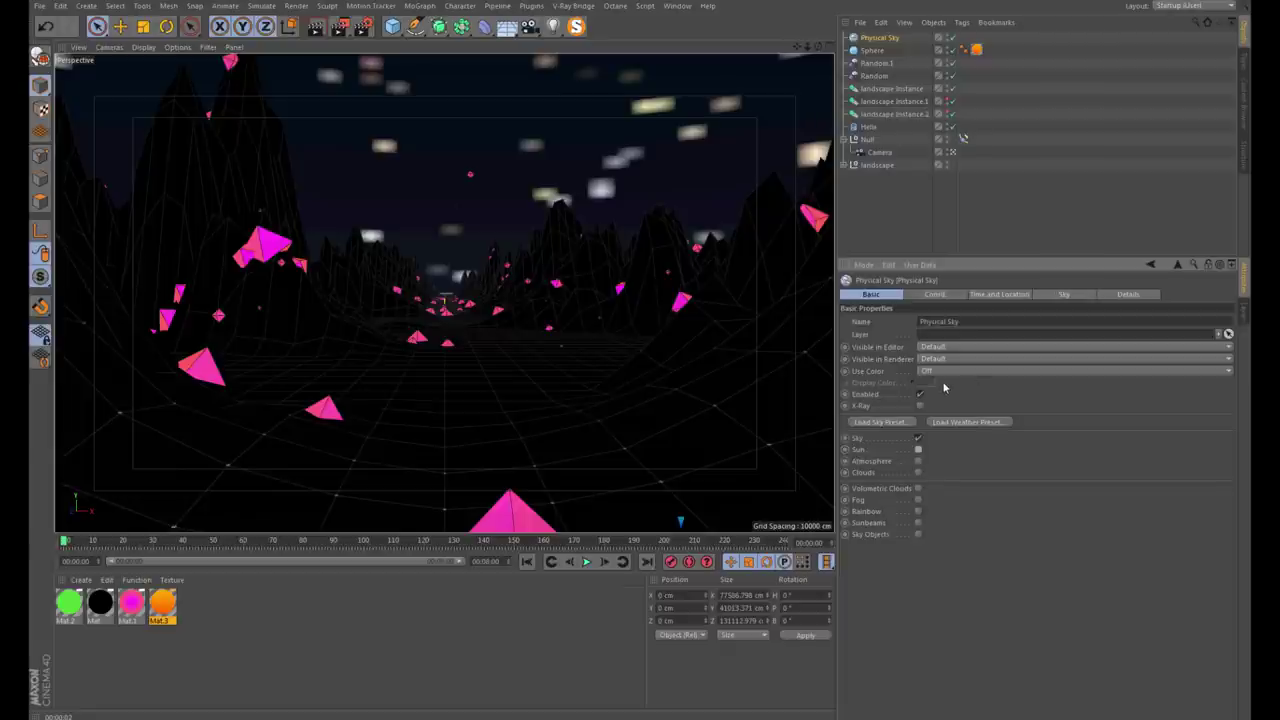
left_click(1127, 296)
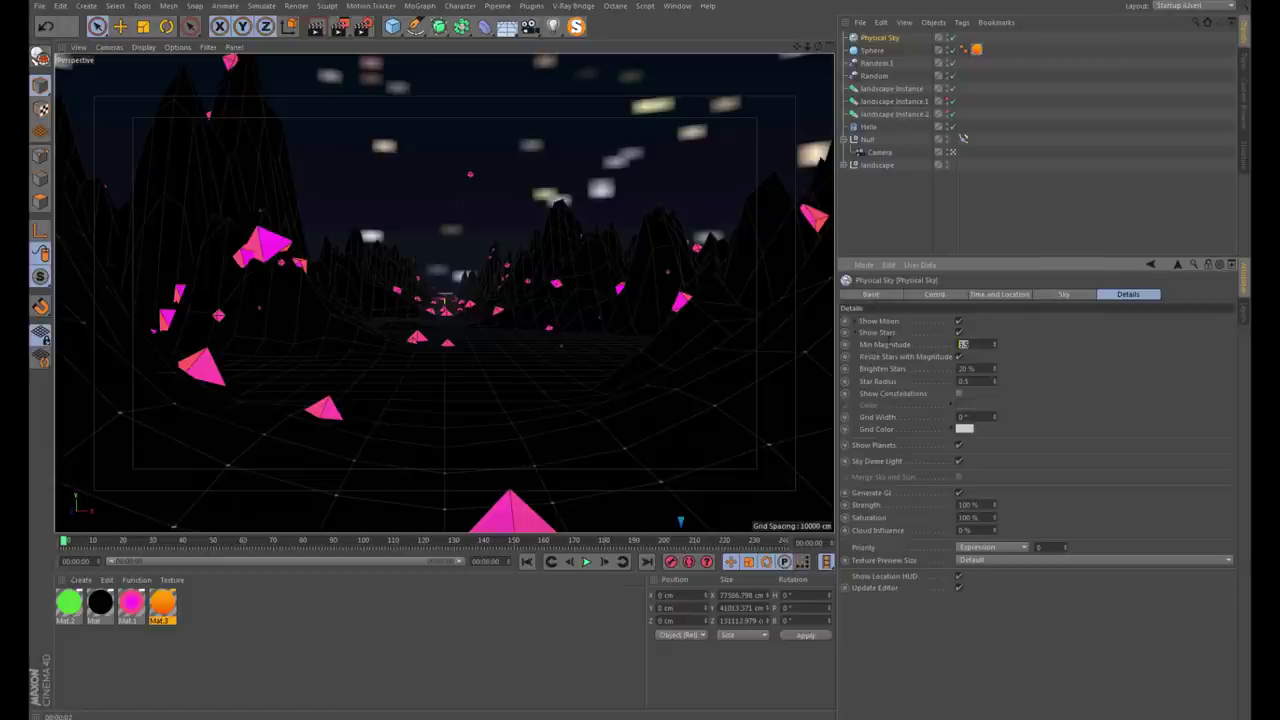
type("10.5")
key("Return")
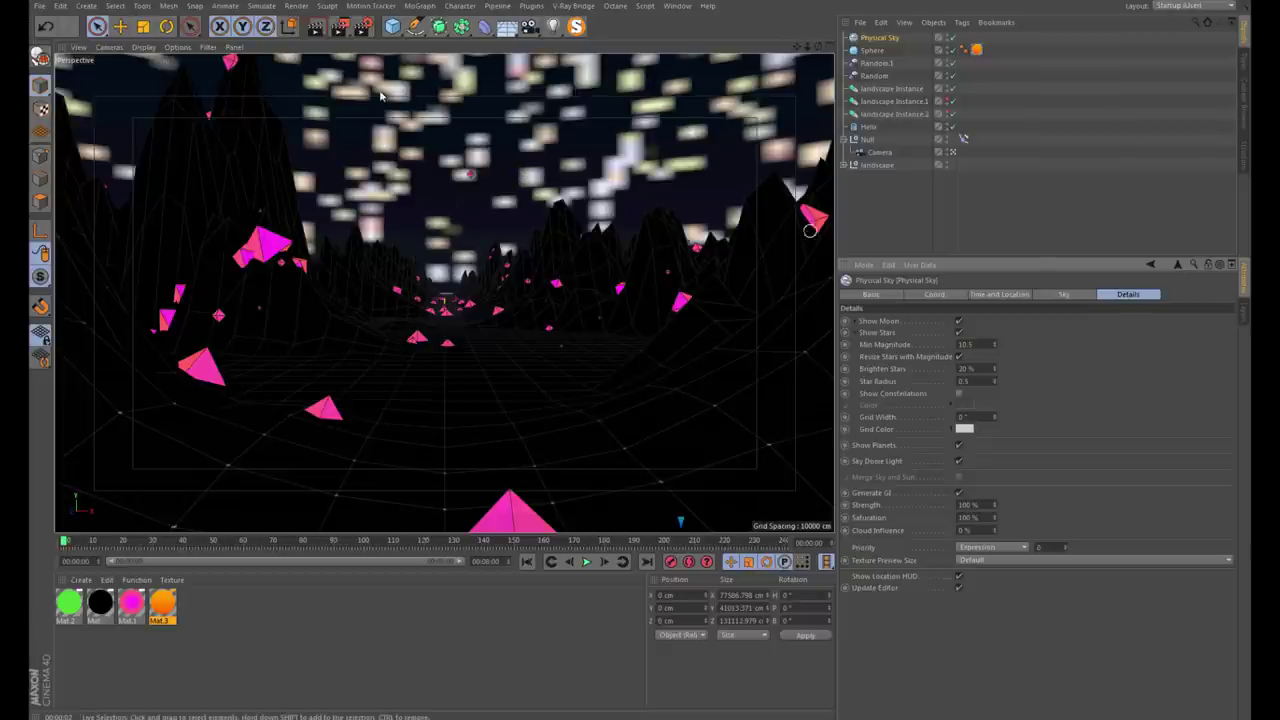
left_click(323, 32)
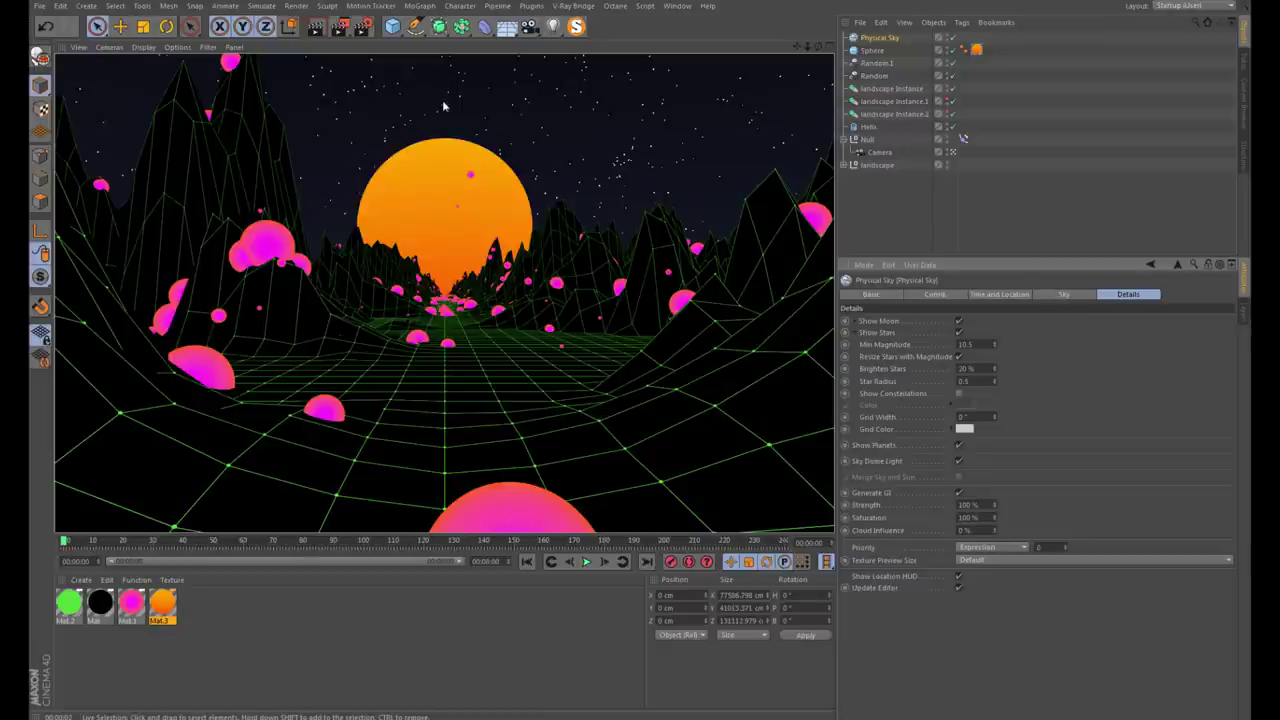
Set the star Min Magnitude to 0 and Star Radius to 1.5
left_click(966, 344)
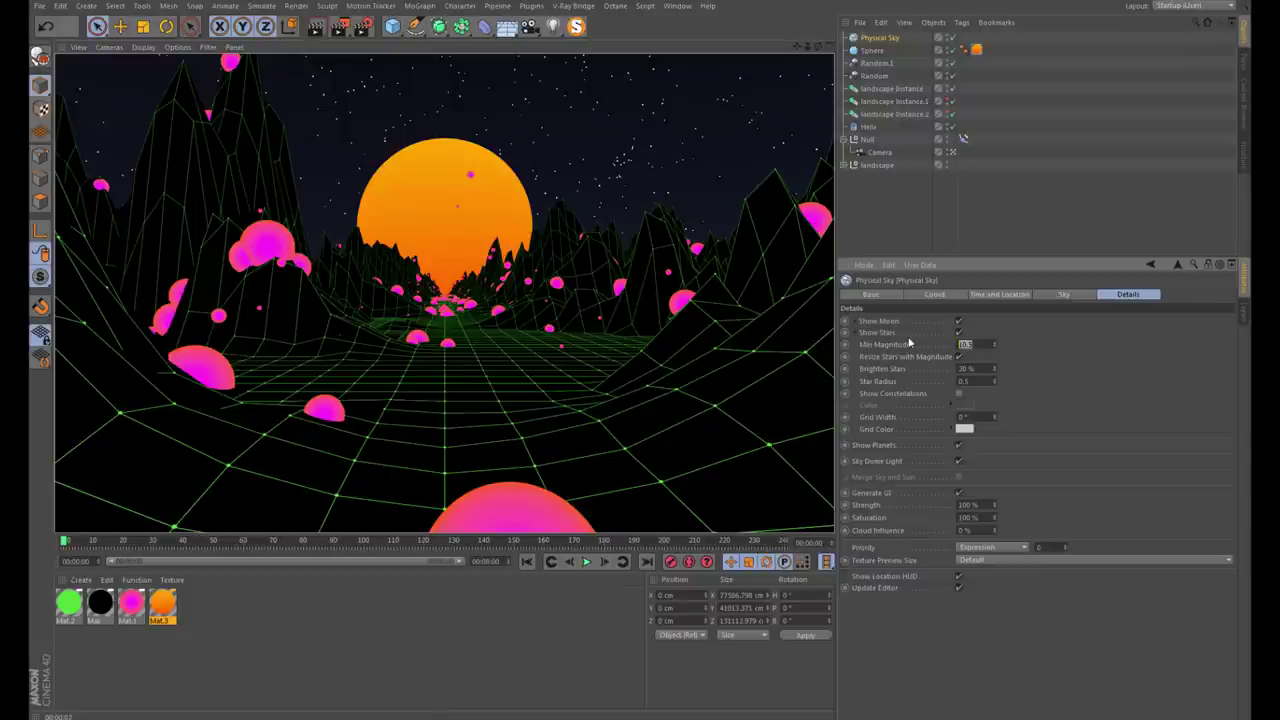
type("0")
key("Return")
type("1.5")
key("Return")
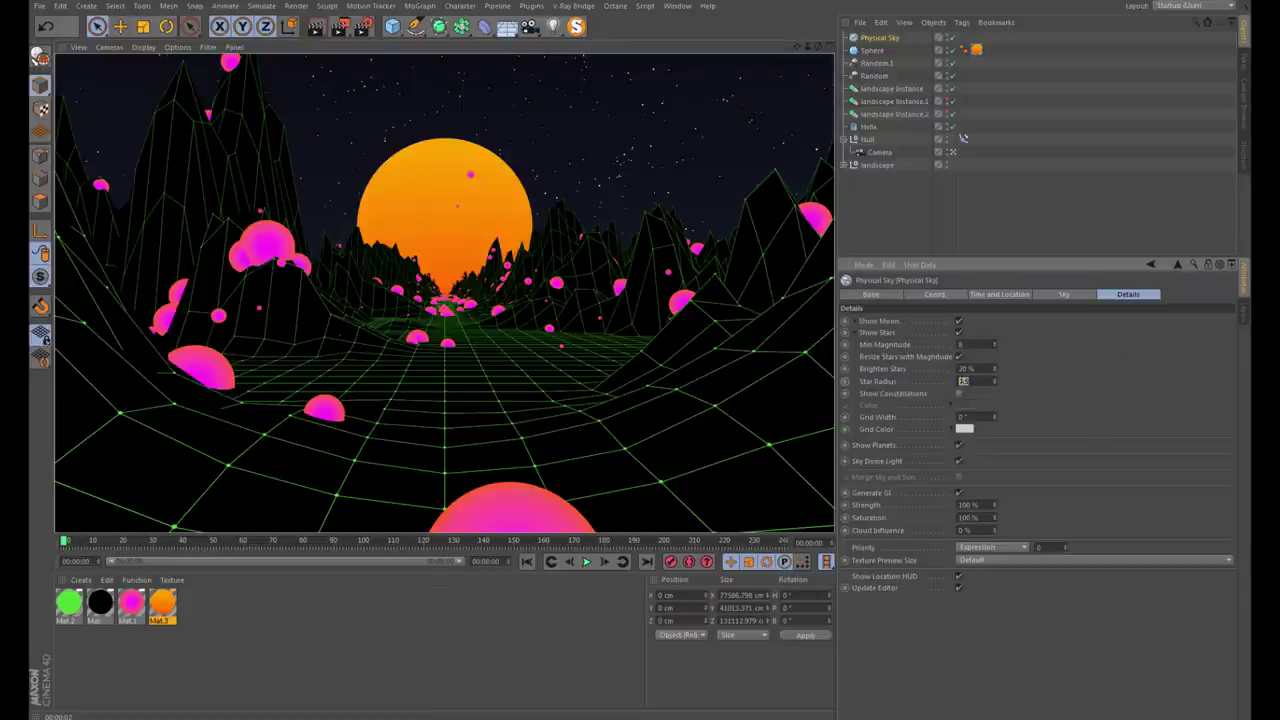
key("shift+Tab")
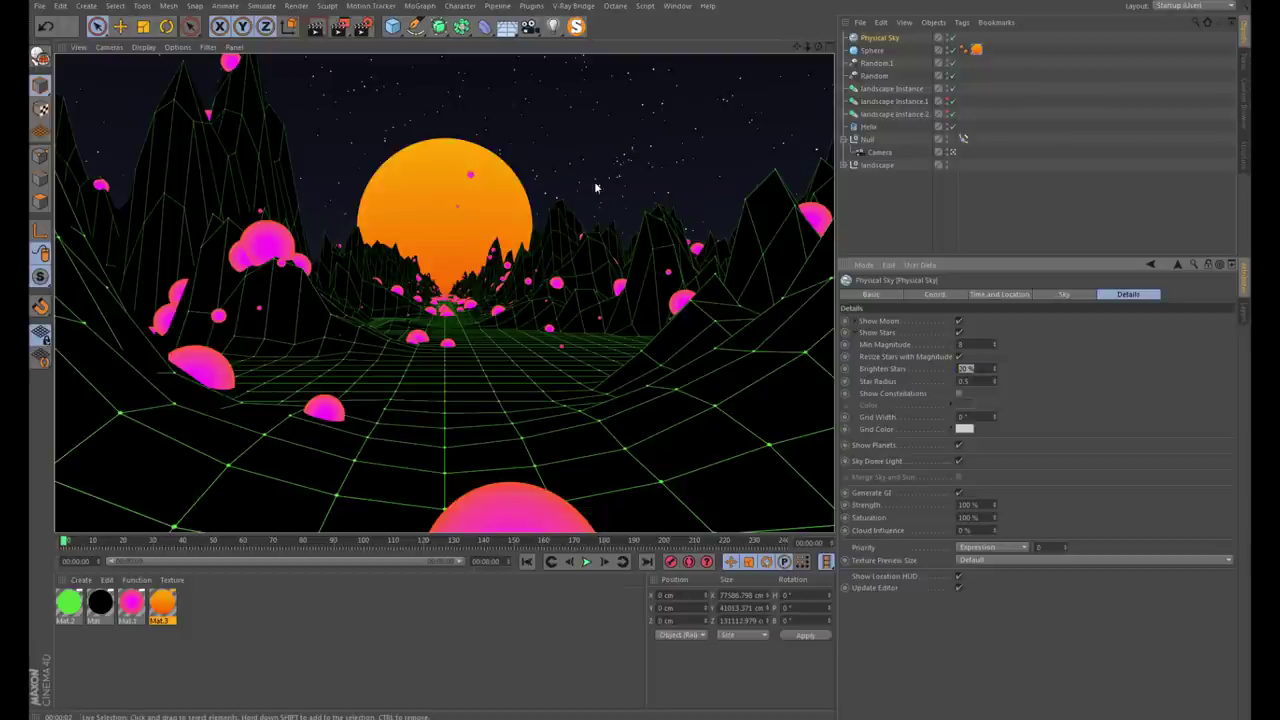
left_click(360, 27)
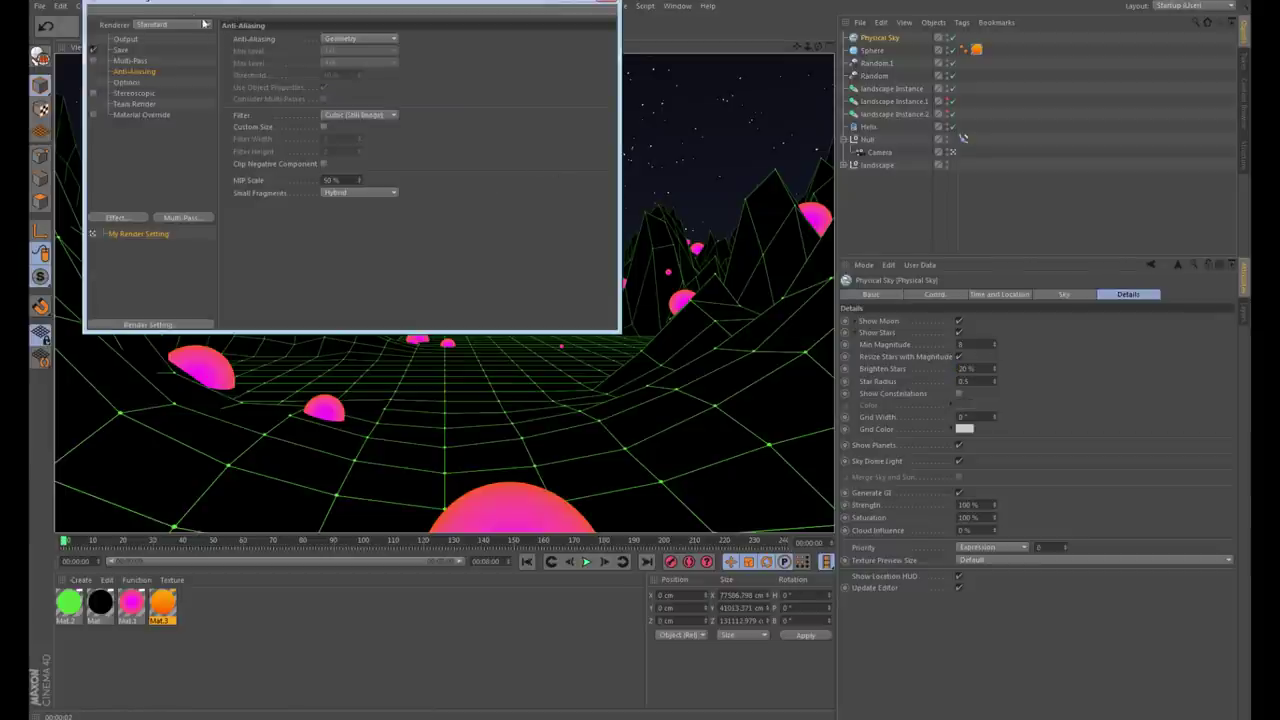
Set the output resolution to 1920 x 1080 in Render Settings
left_click_drag(199, 4, 385, 70)
left_click(311, 104)
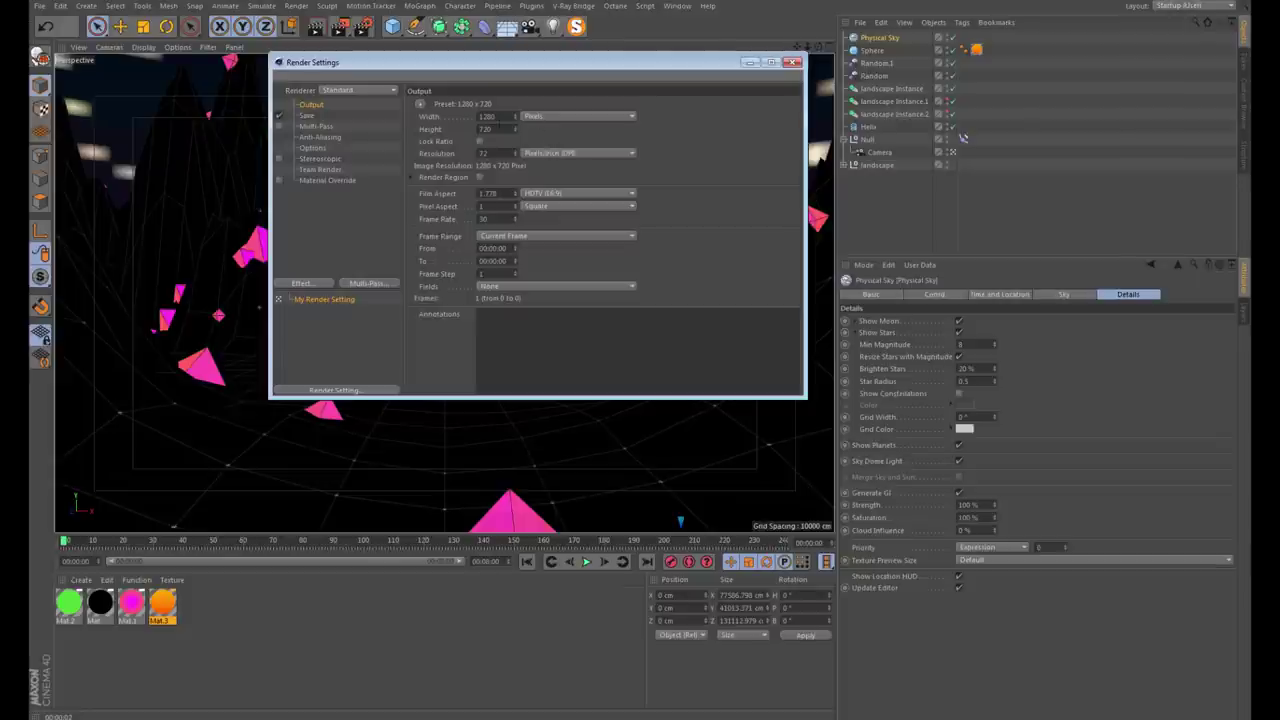
type("1920")
key("Tab")
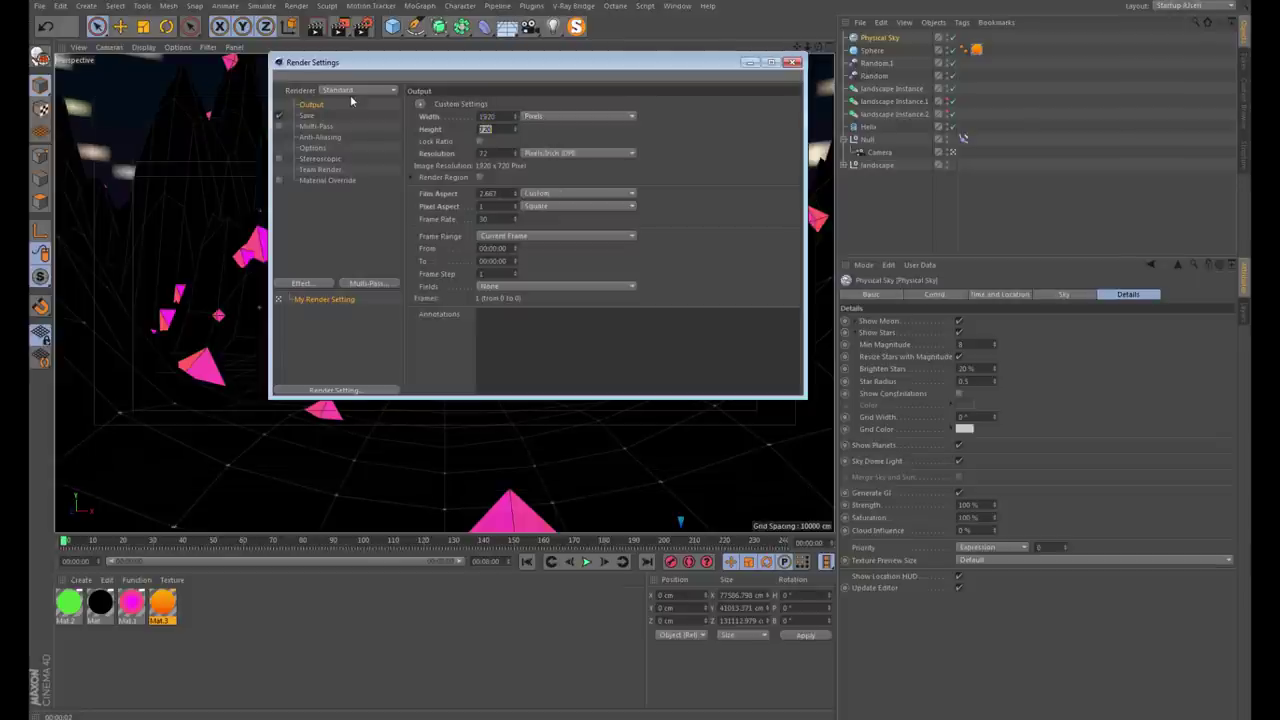
type("1080")
key("Return")
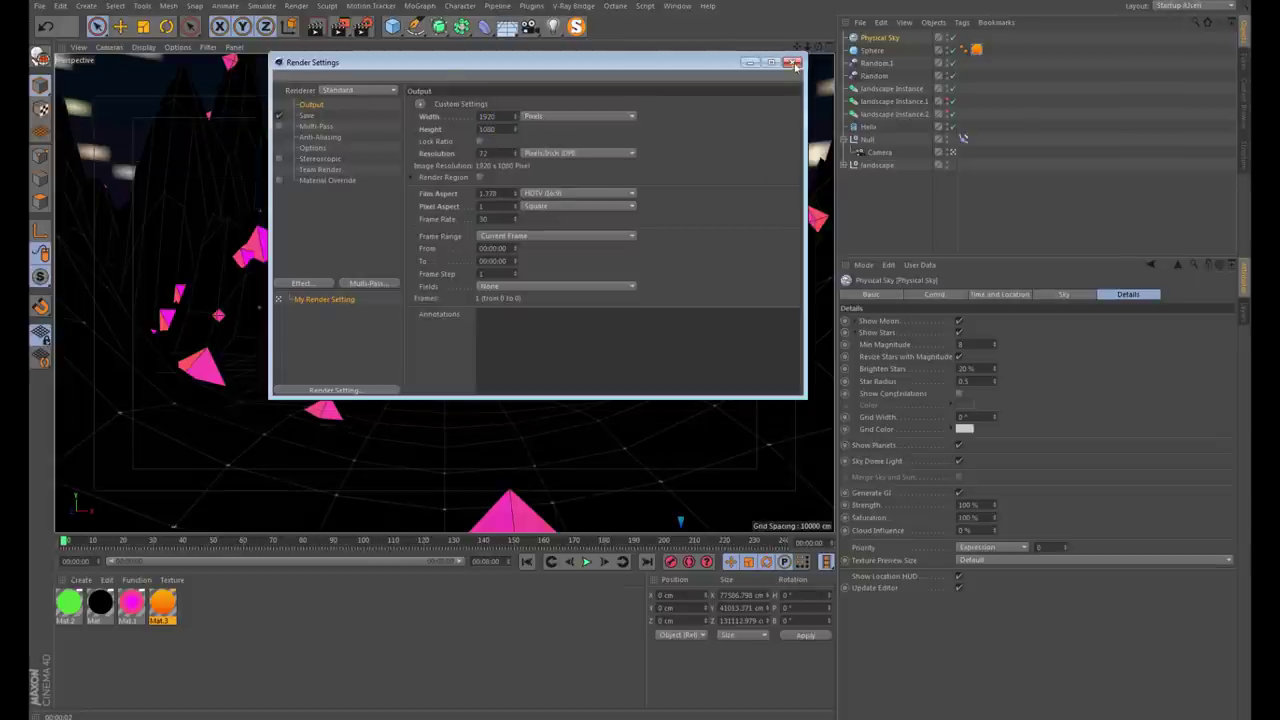
left_click(795, 65)
Render the final image to the Picture Viewer and review the full canyon render
key("shift+r")
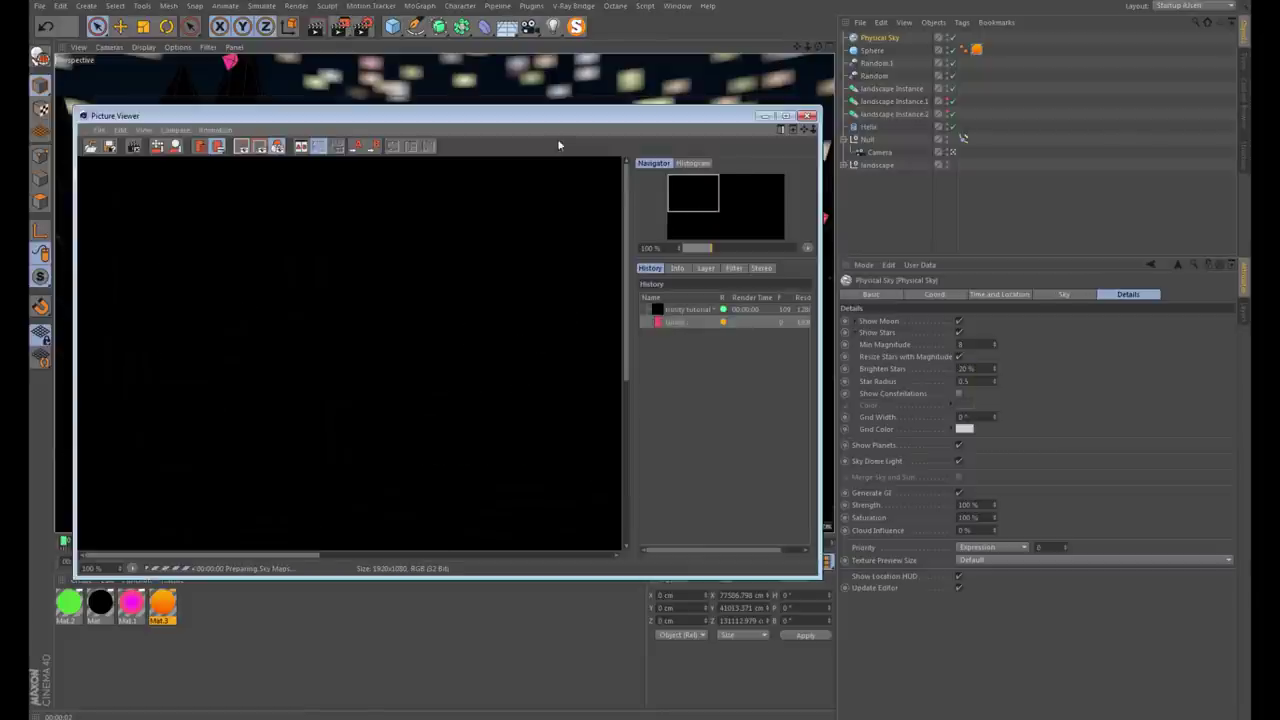
left_click_drag(547, 116, 501, 14)
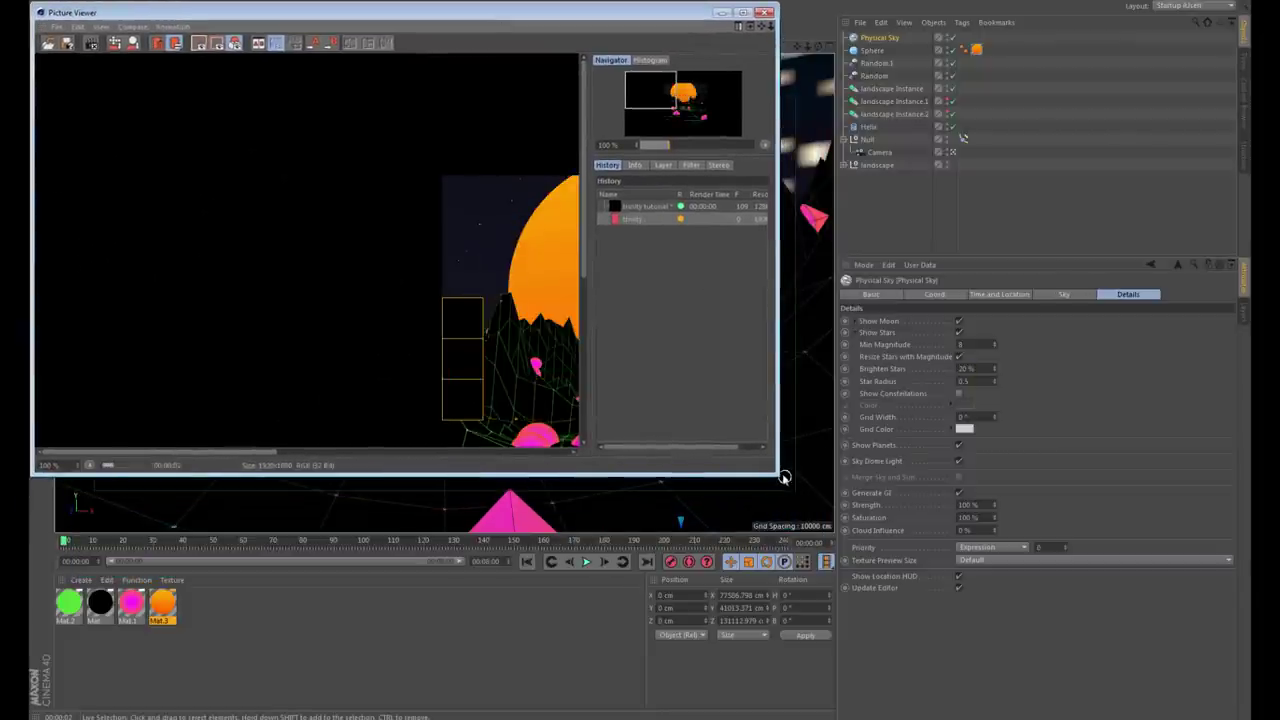
mouse_move(783, 477)
left_mouse_down()
mouse_move(1109, 617)
mouse_move(1080, 511)
mouse_move(1245, 718)
left_mouse_up()
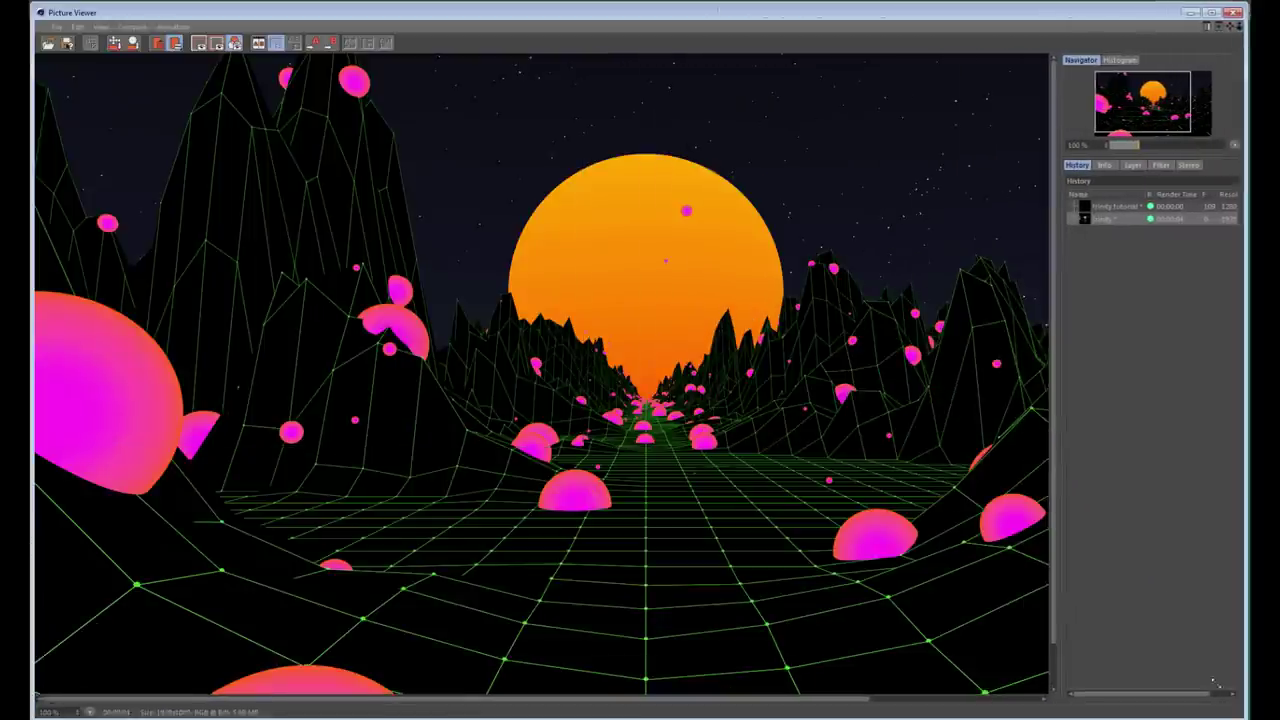
left_click_drag(614, 249, 372, 330)
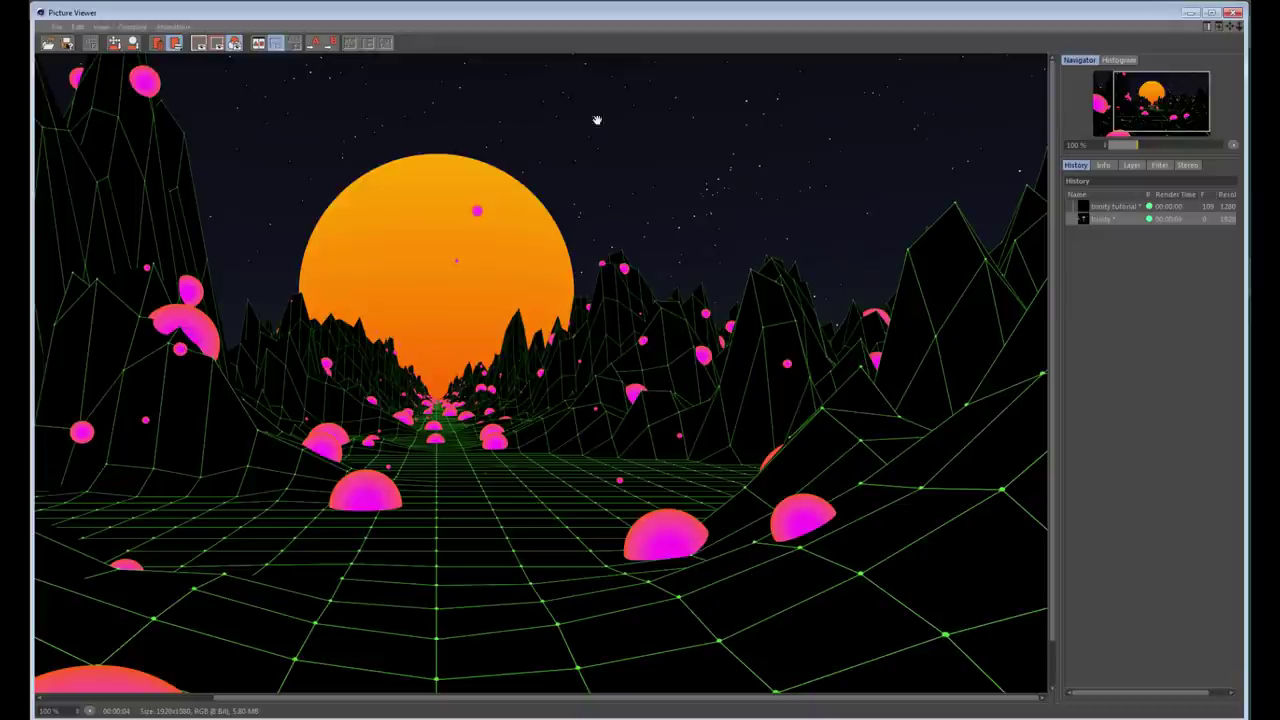
left_click(1233, 12)
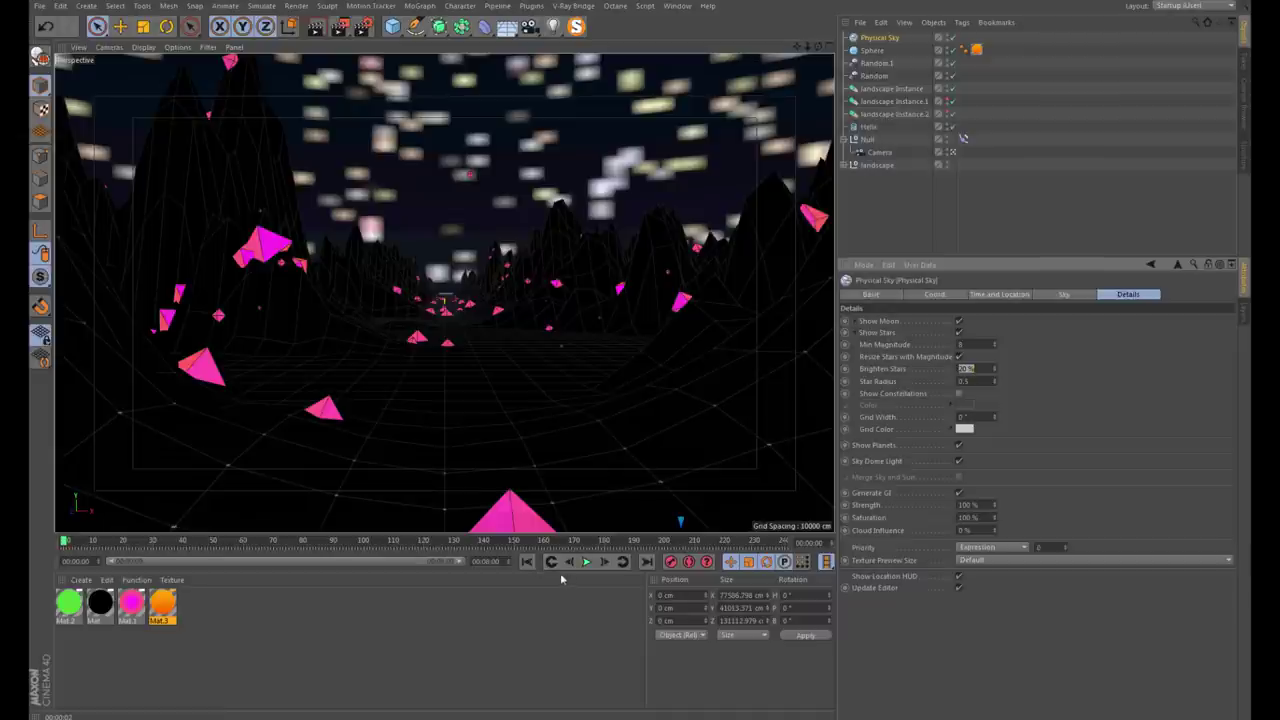
left_click(527, 561)
left_click(874, 50)
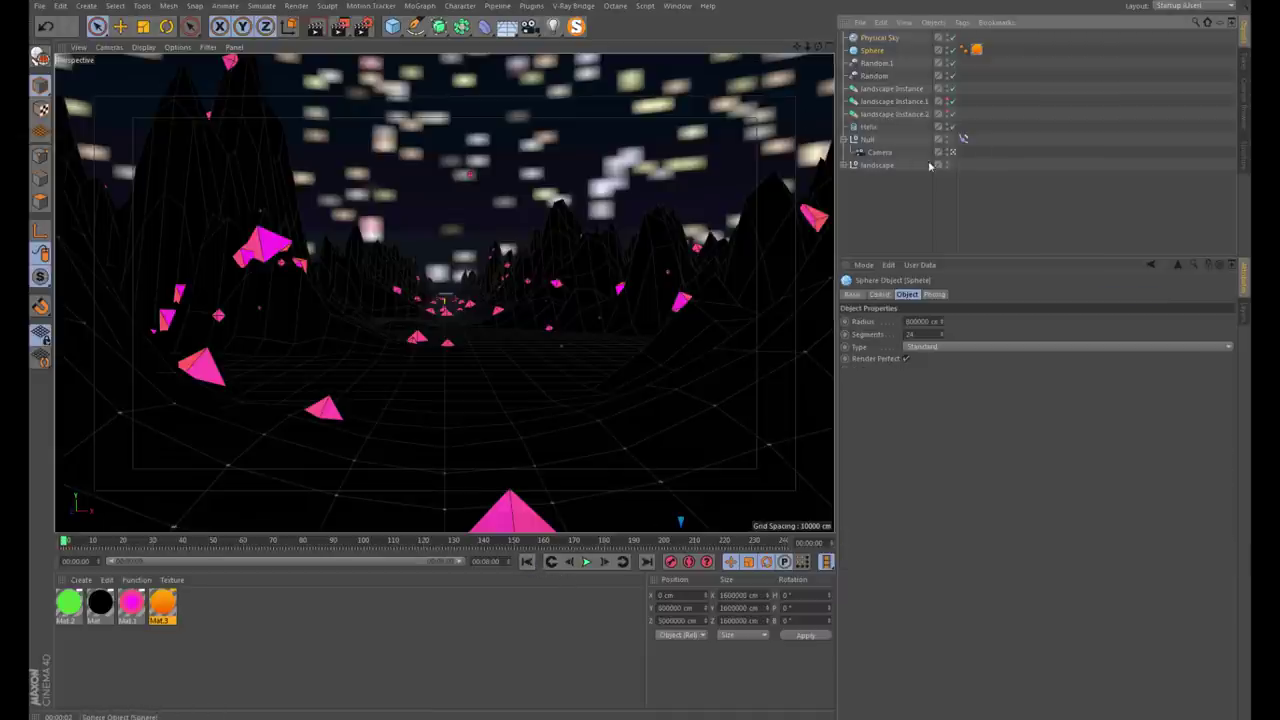
left_click(322, 32)
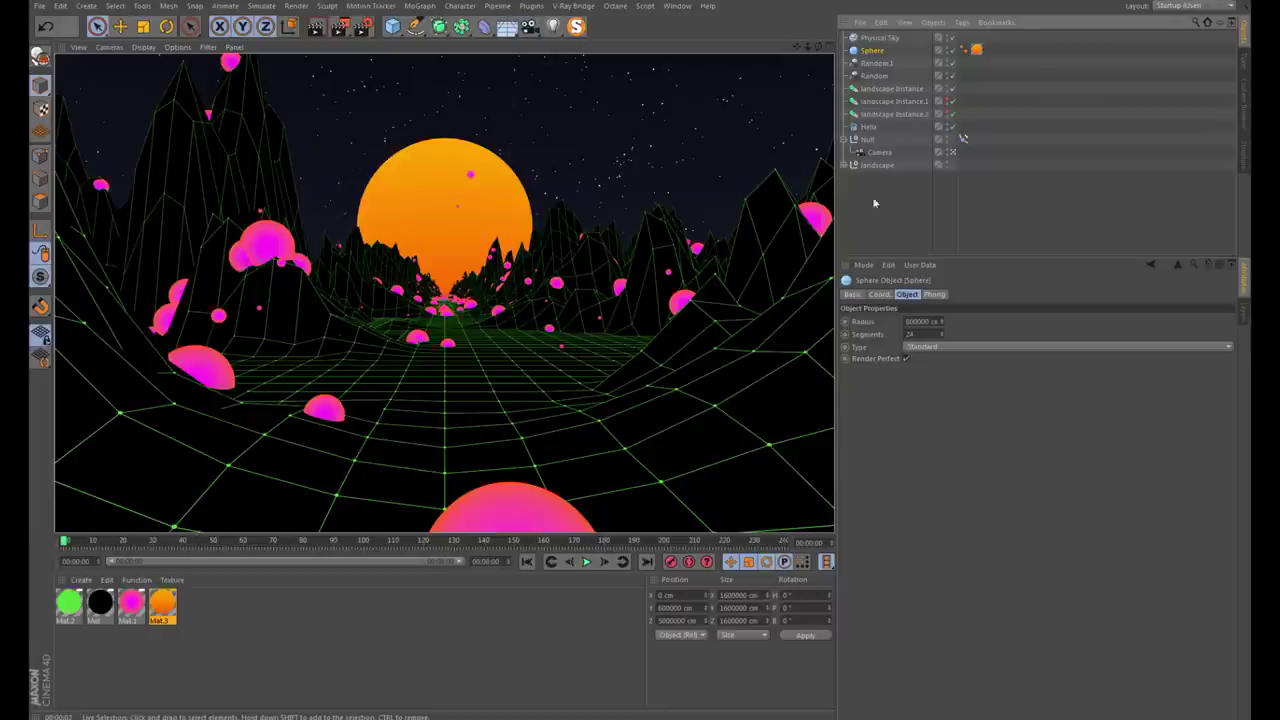
left_click(952, 152)
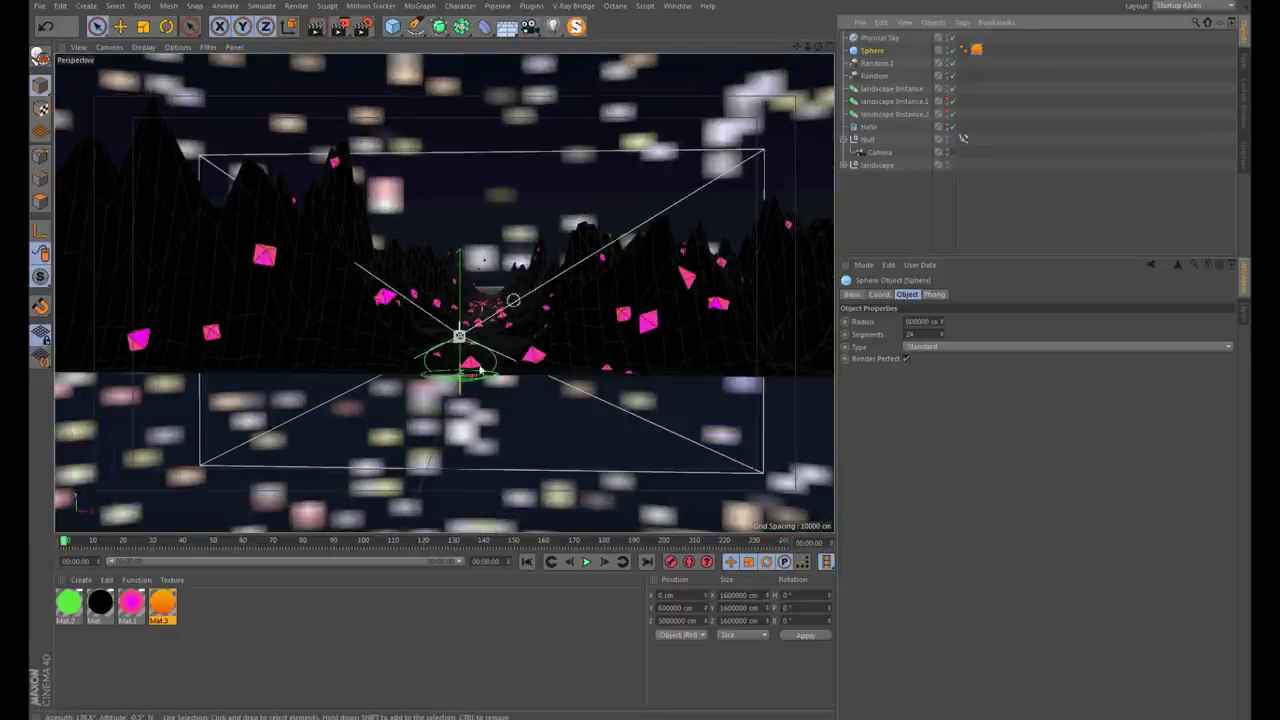
left_click_drag(481, 371, 435, 436, "alt")
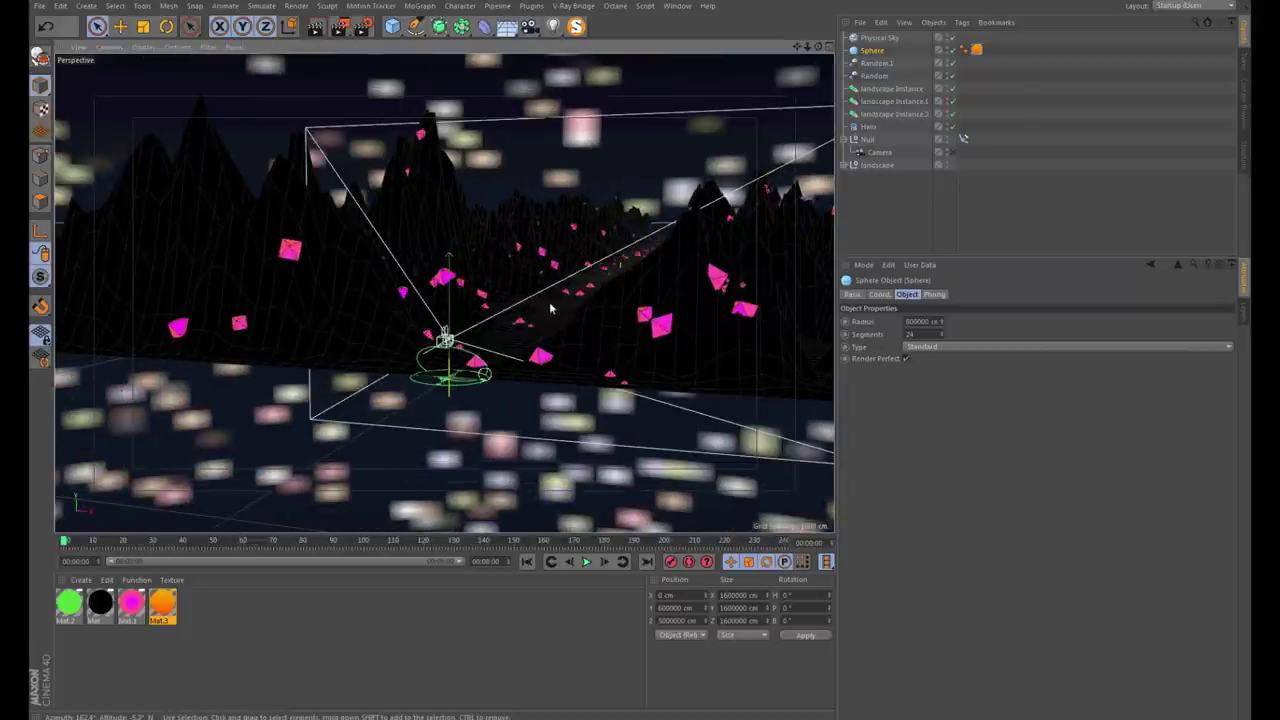
left_click_drag(740, 420, 617, 498, "alt")
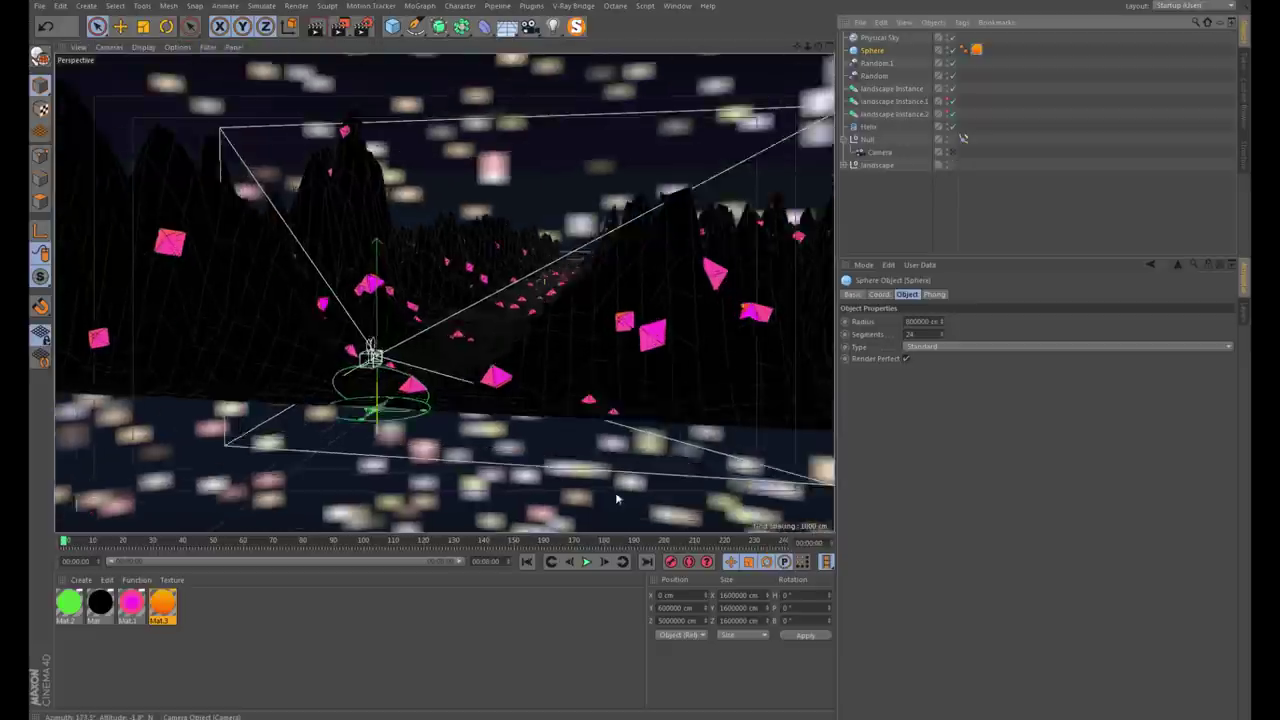
left_click(952, 151)
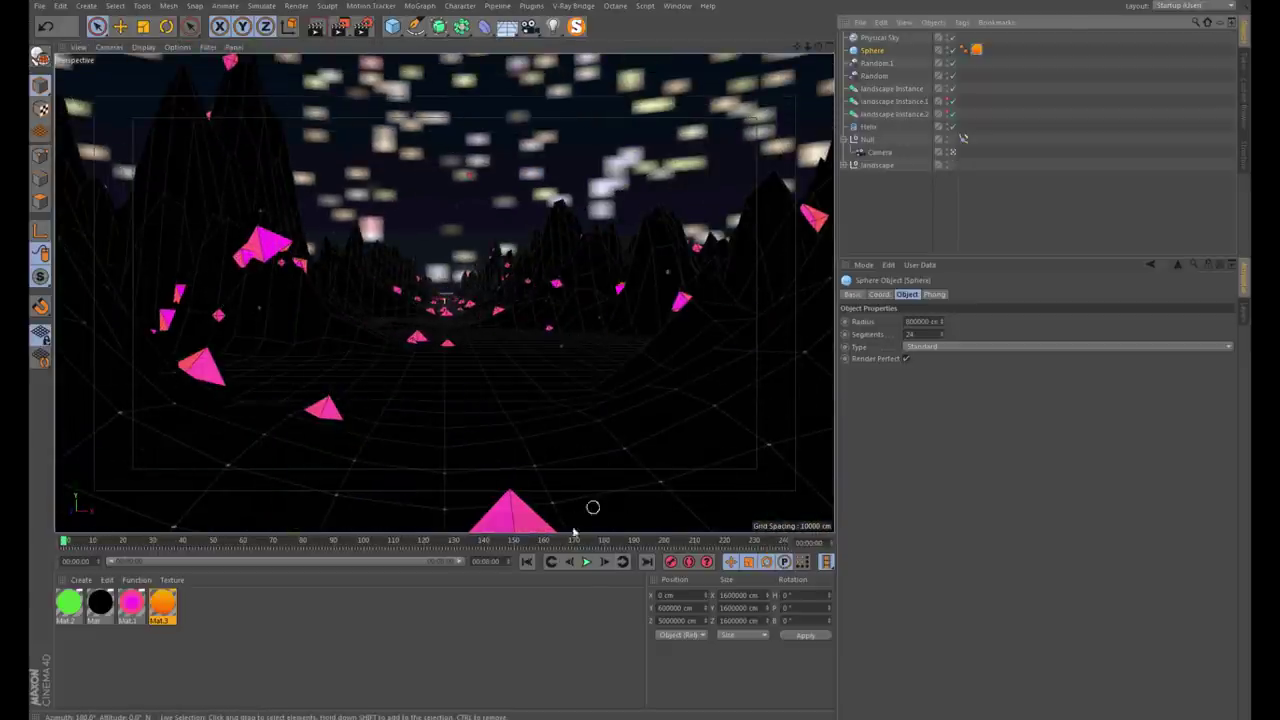
left_click(402, 540)
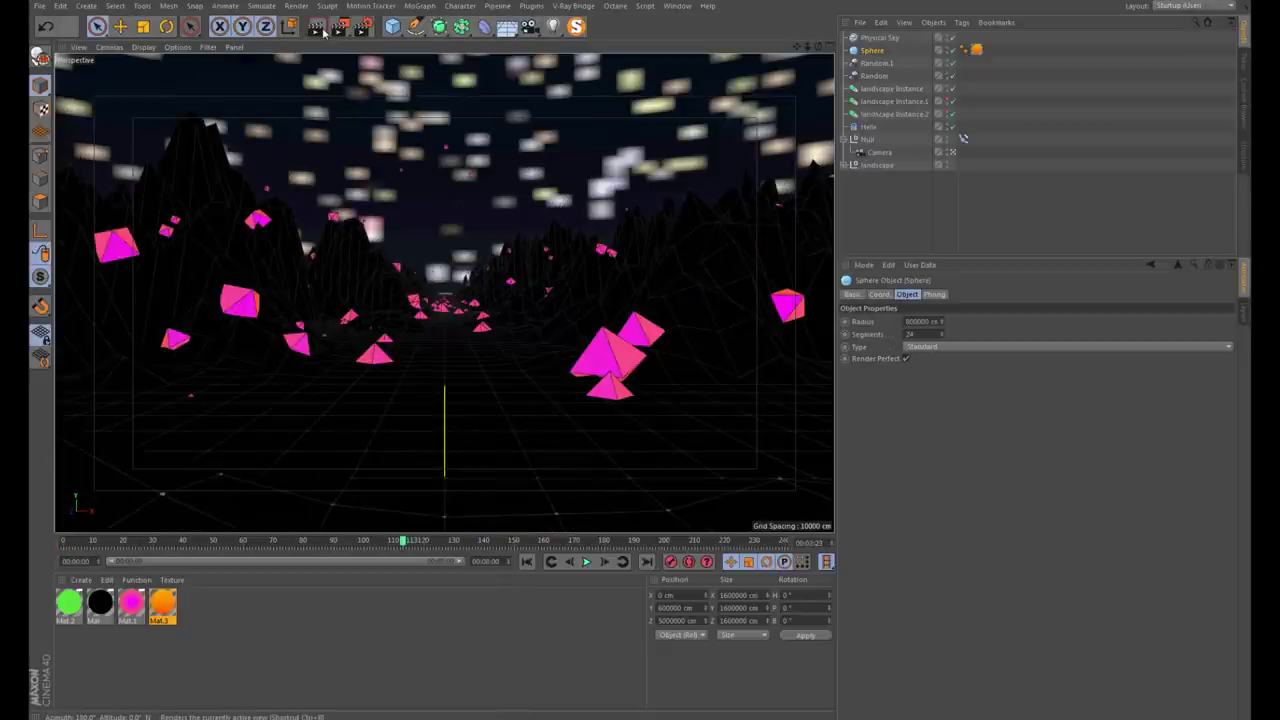
left_click(323, 32)
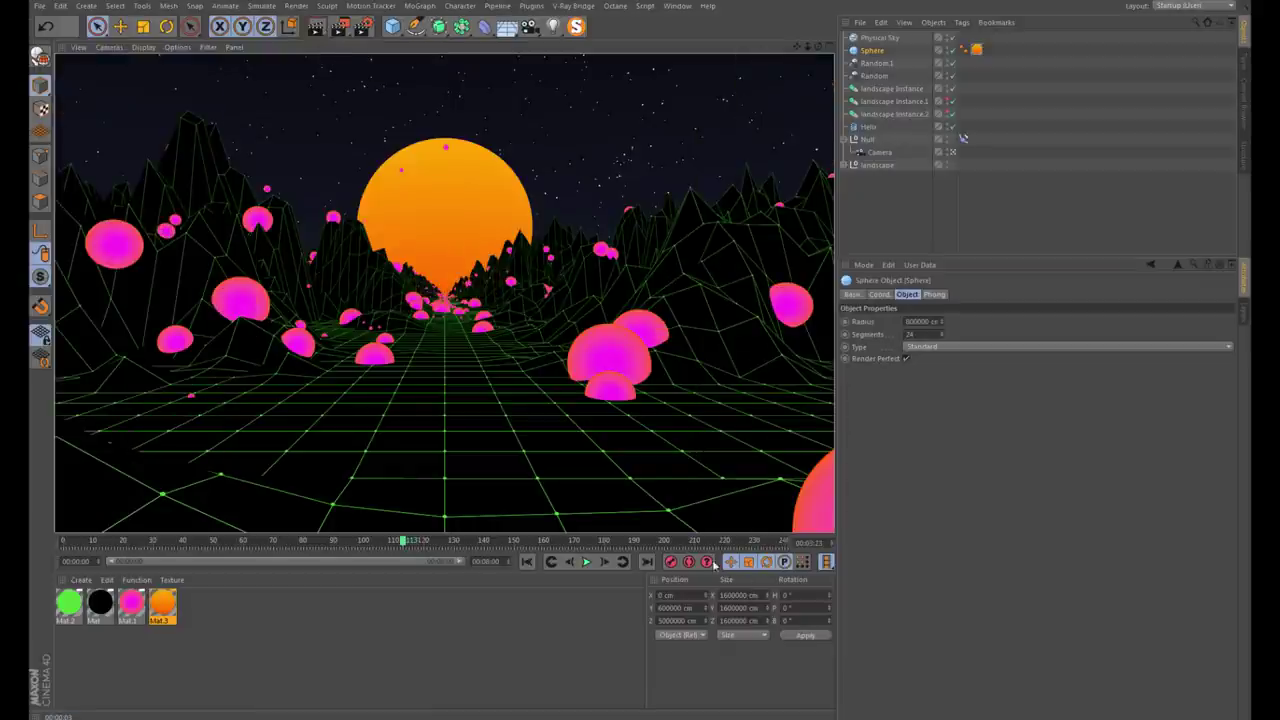
left_click(527, 561)
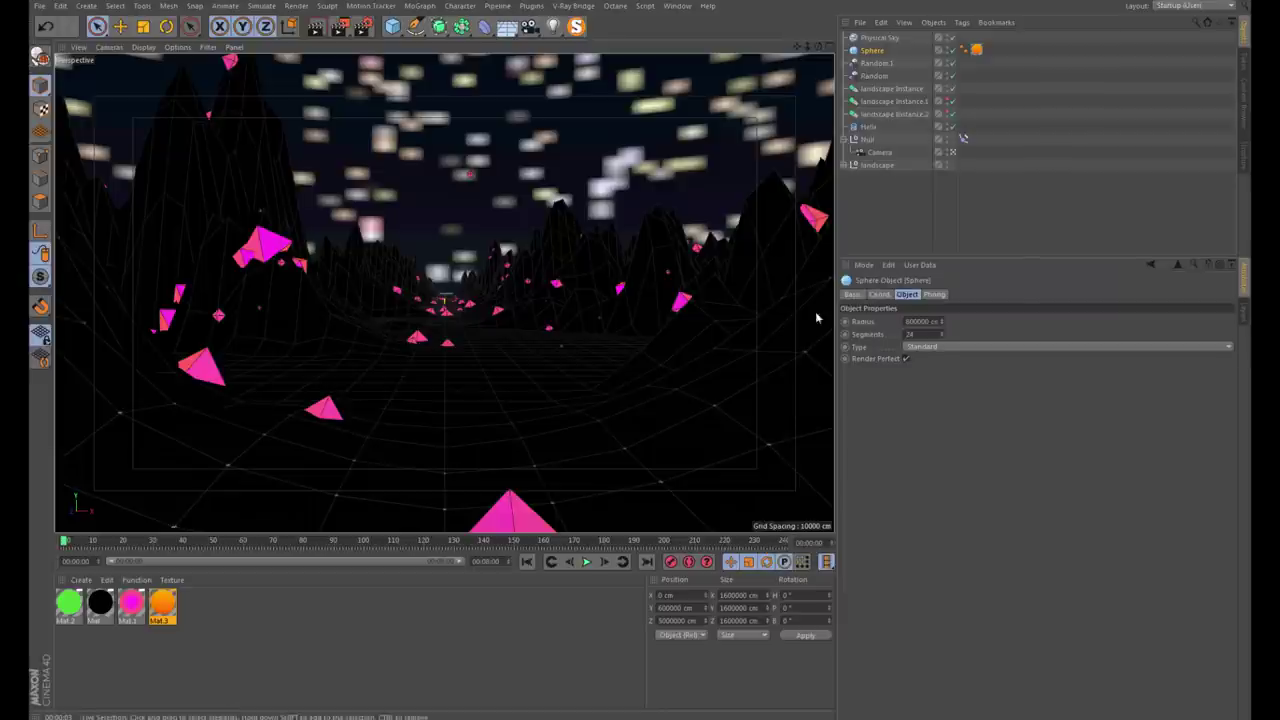
Preview-render, orbit a free view around the camera, then look through the scene camera again
left_click(317, 30)
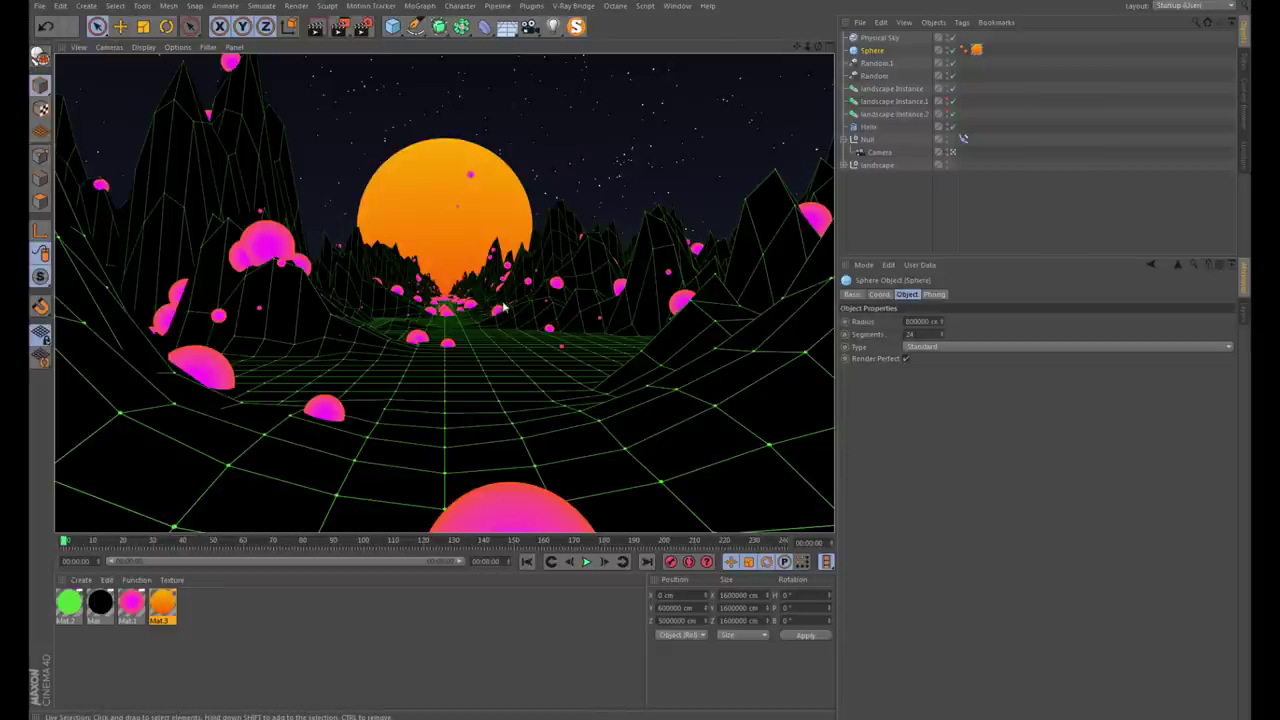
left_click(907, 216)
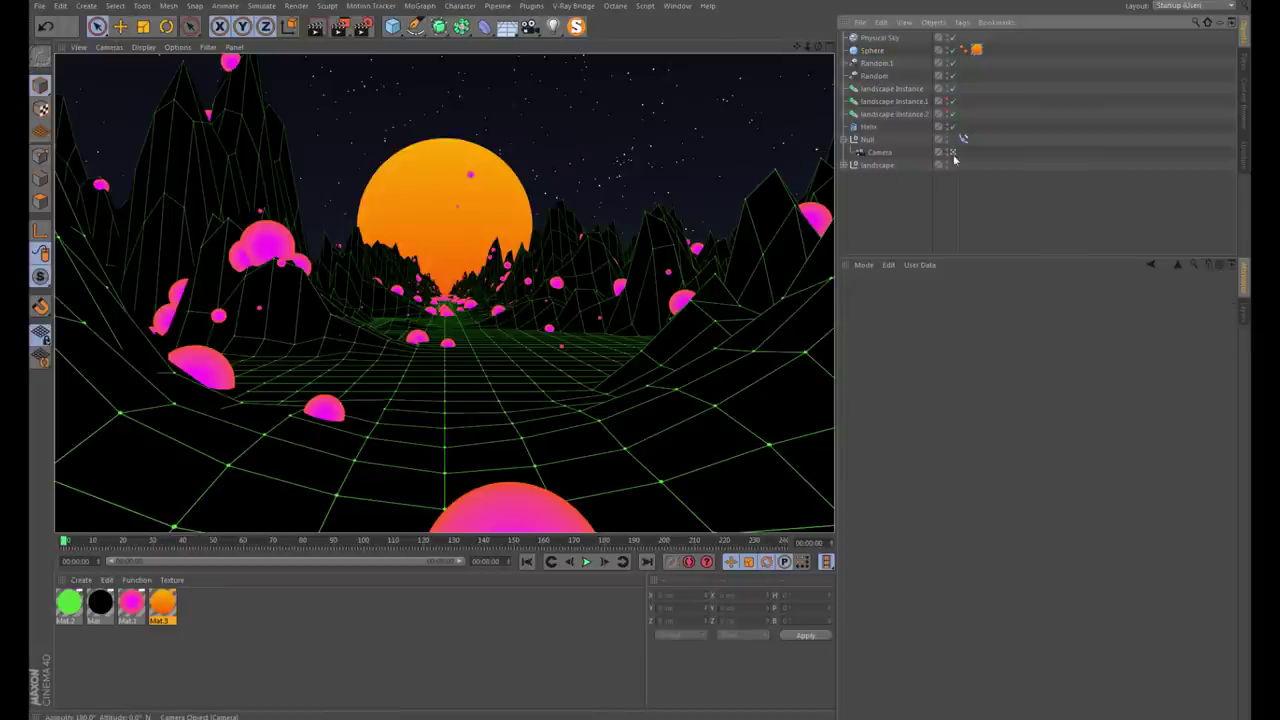
left_click(951, 151)
left_click(951, 151)
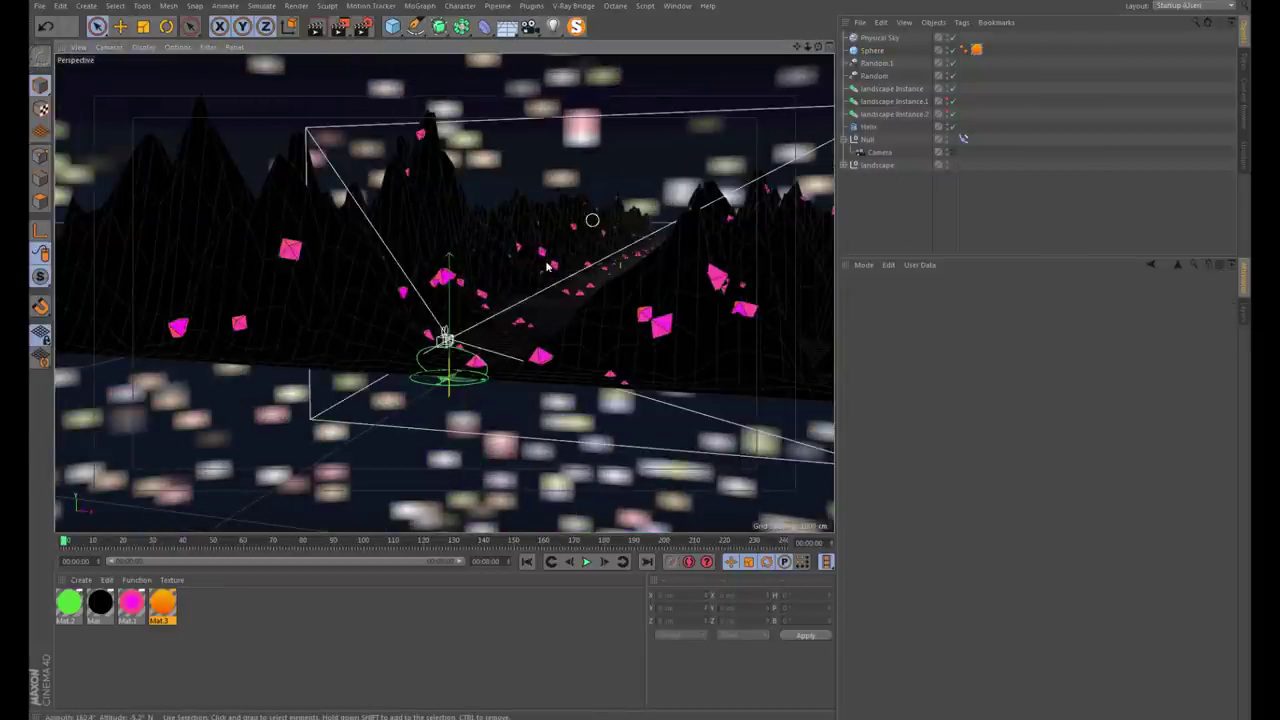
left_click_drag(591, 217, 478, 298, "alt")
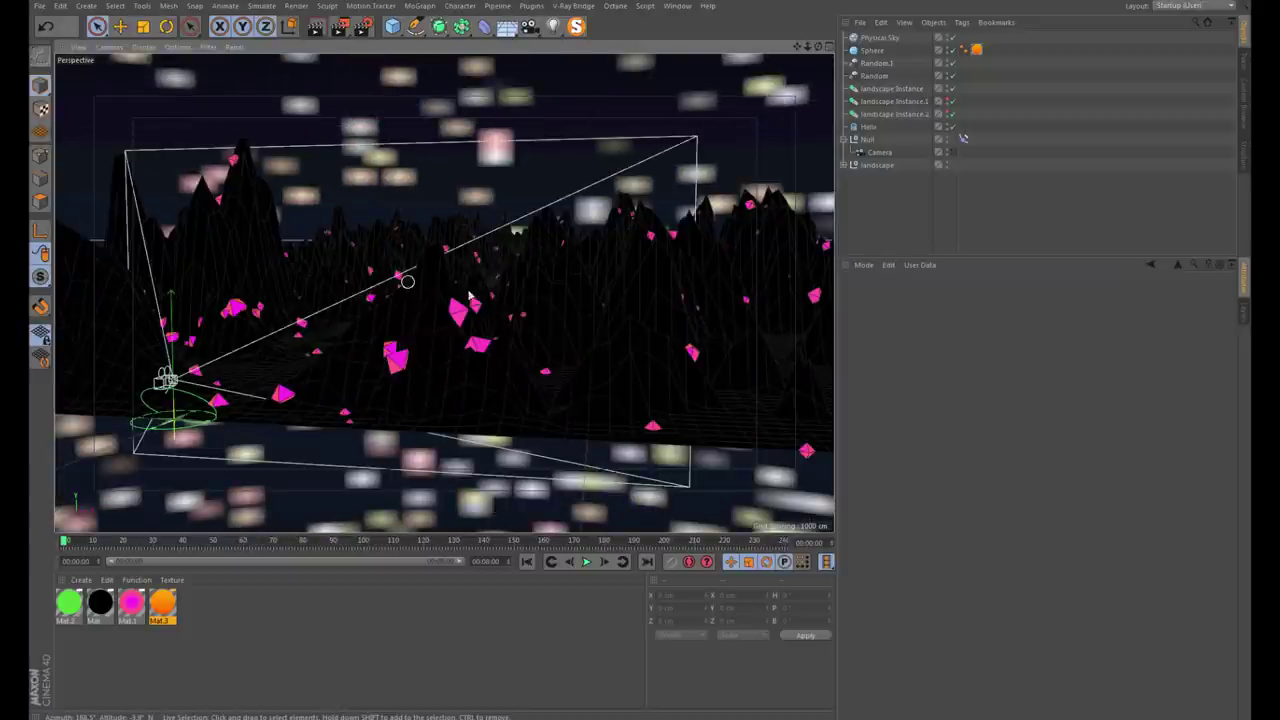
left_click_drag(408, 277, 494, 296, "alt")
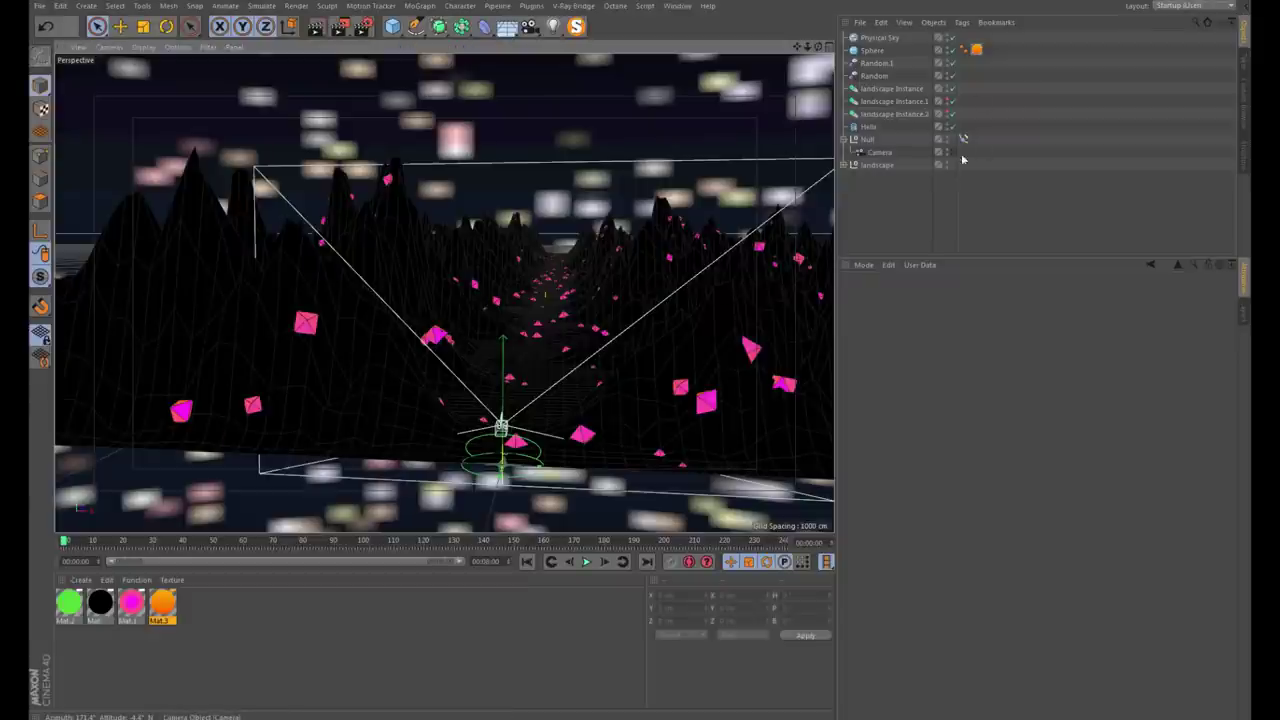
left_click(952, 152)
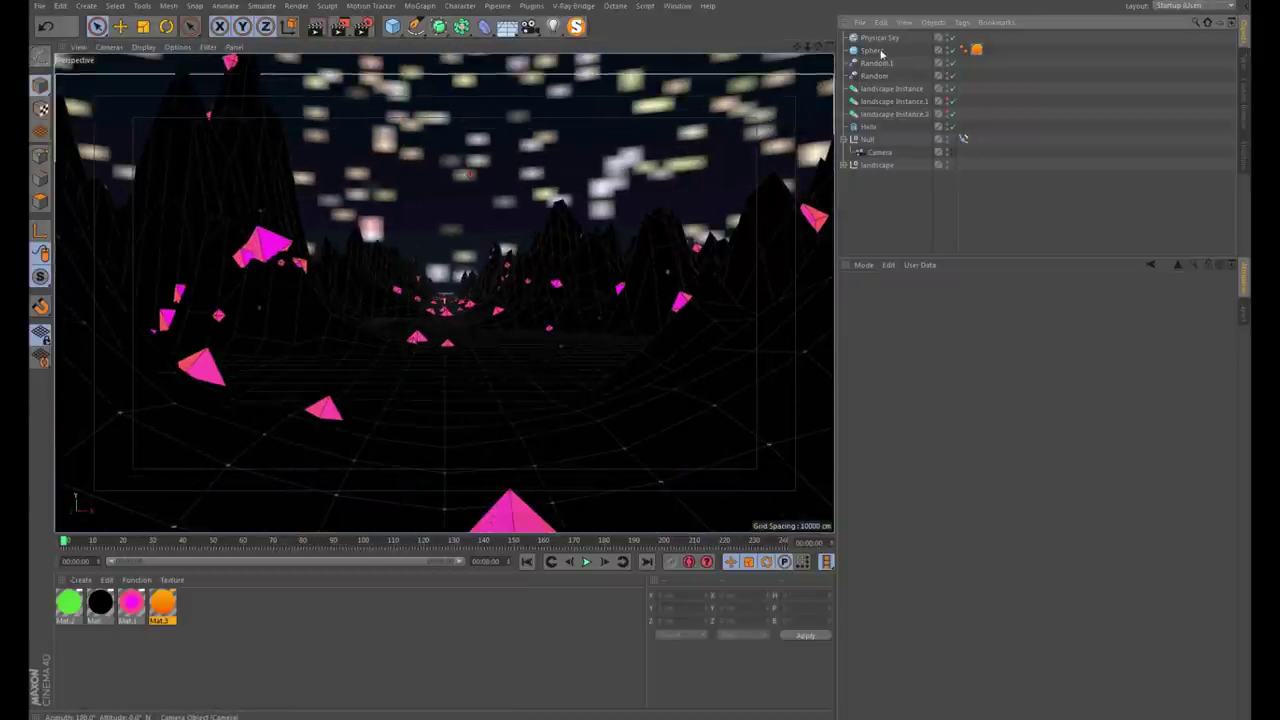
Enable fog on the Physical Sky and change its colour from white to saturated cyan
left_click(879, 38)
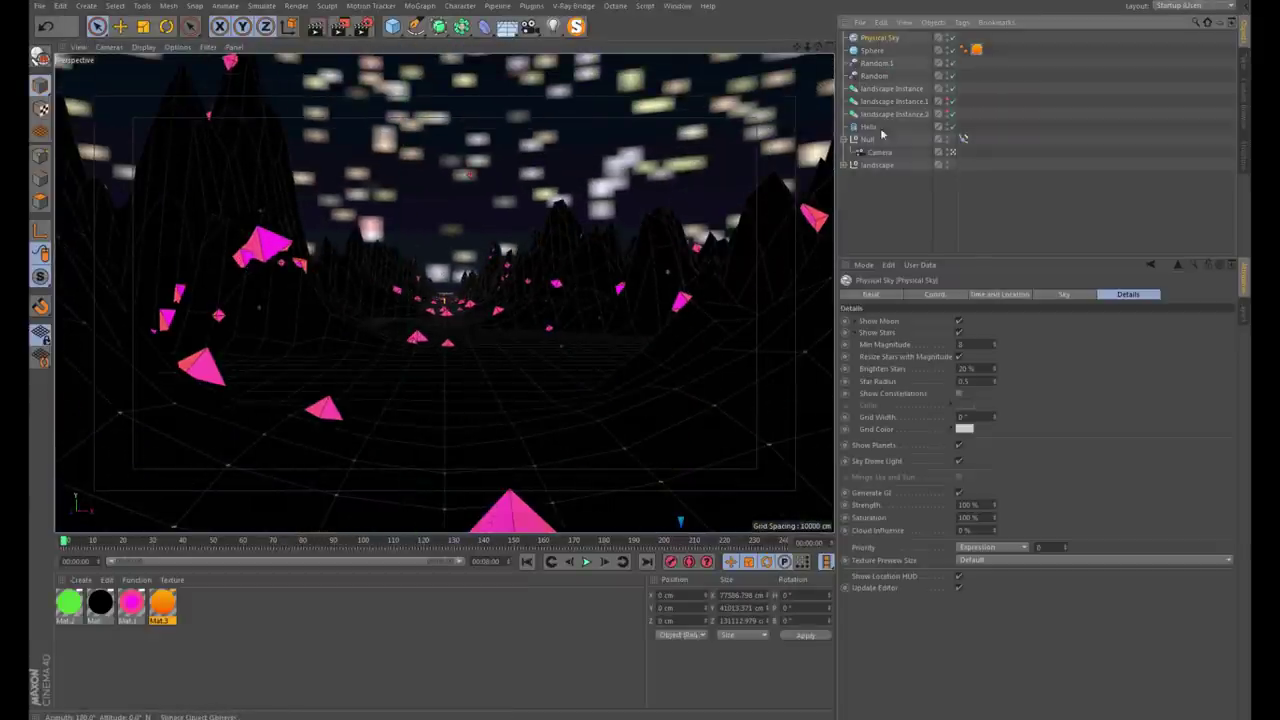
left_click(886, 297)
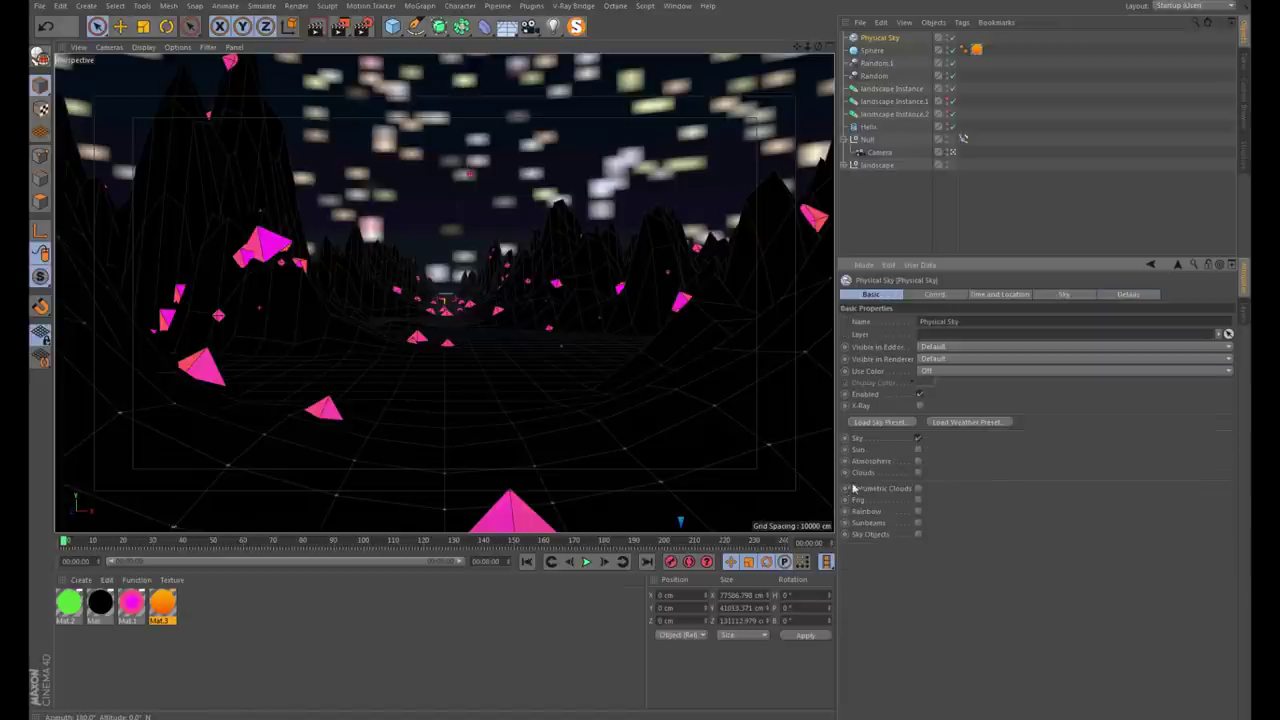
left_click(918, 500)
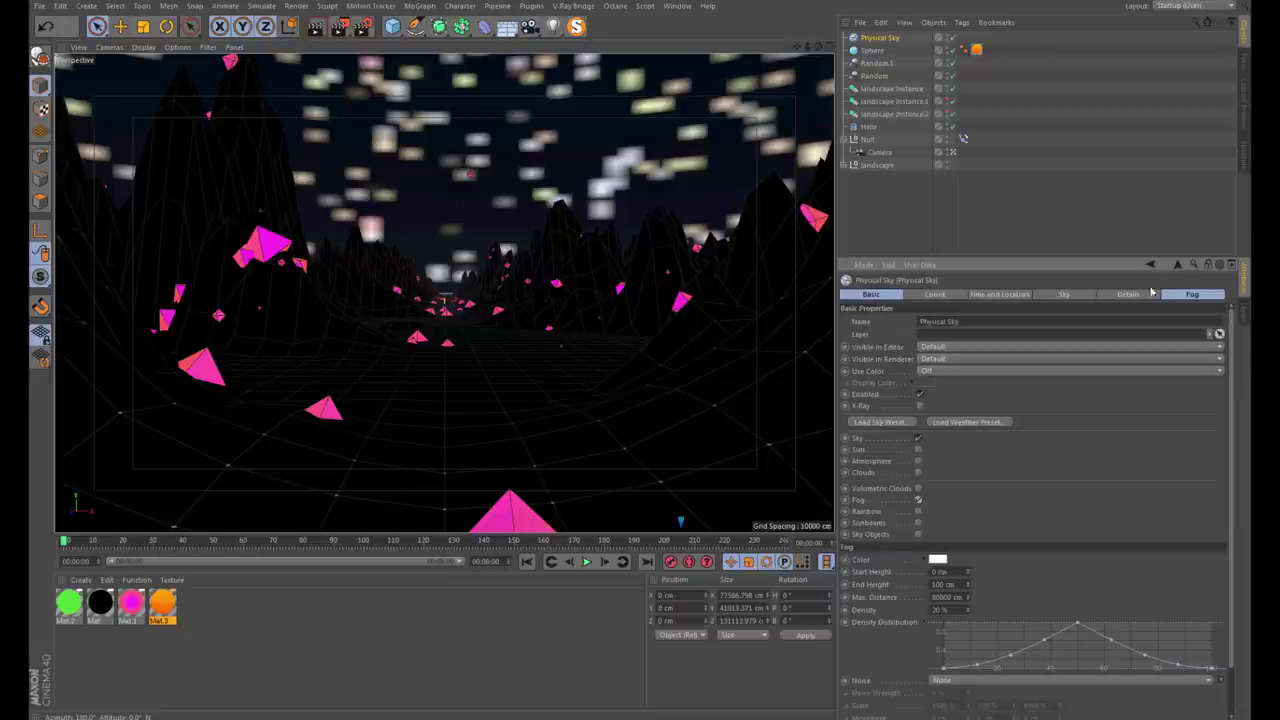
left_click(1209, 297)
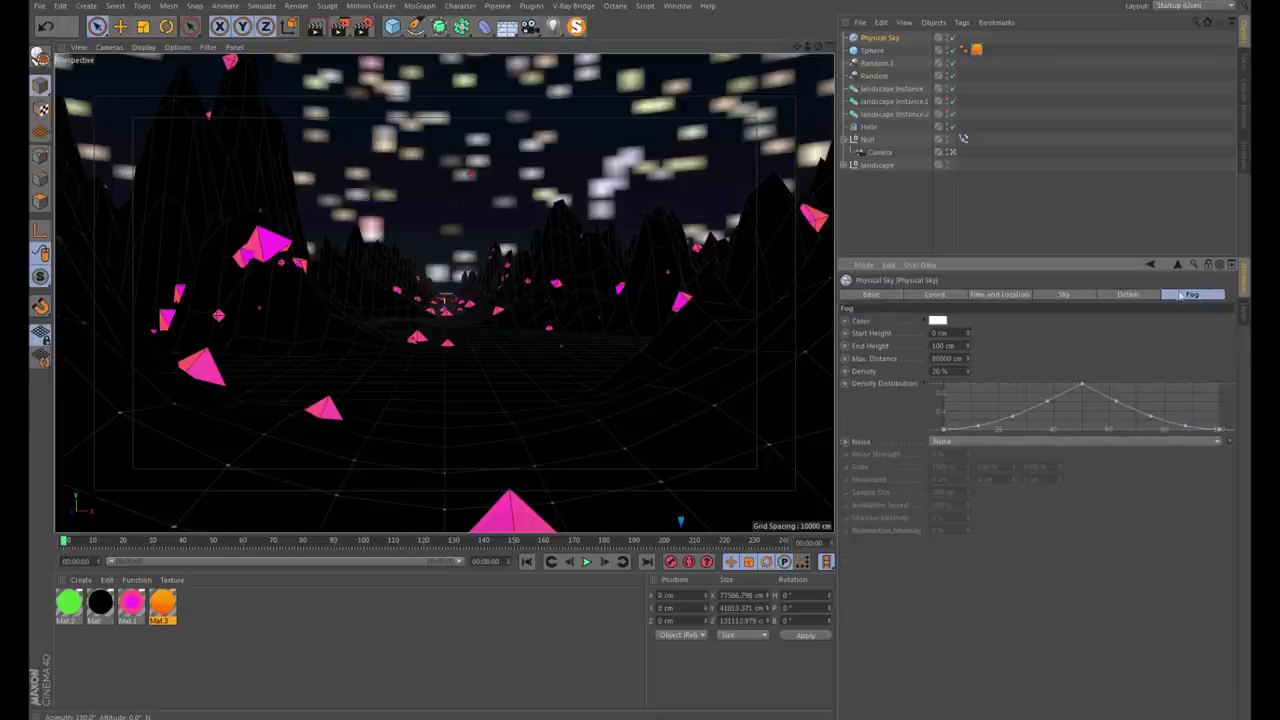
left_click(945, 321)
left_click_drag(968, 331, 1045, 336)
left_click(972, 318)
left_click_drag(971, 317, 968, 321)
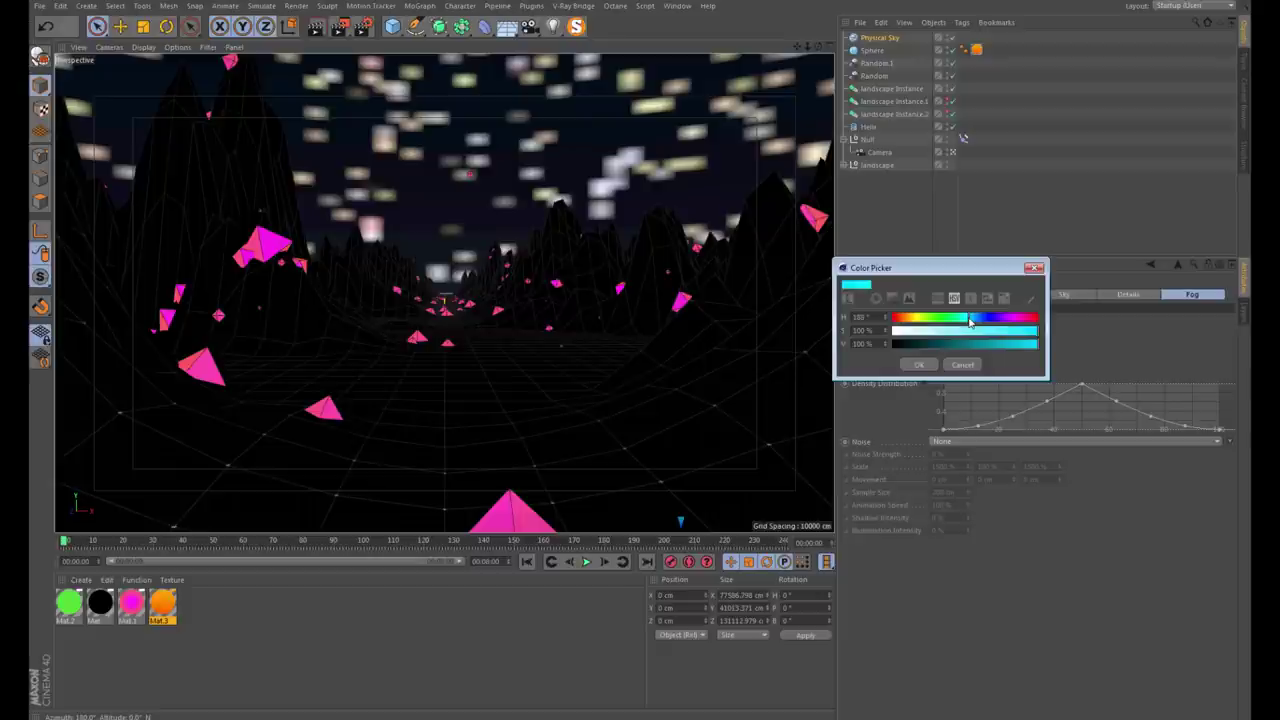
left_click(921, 365)
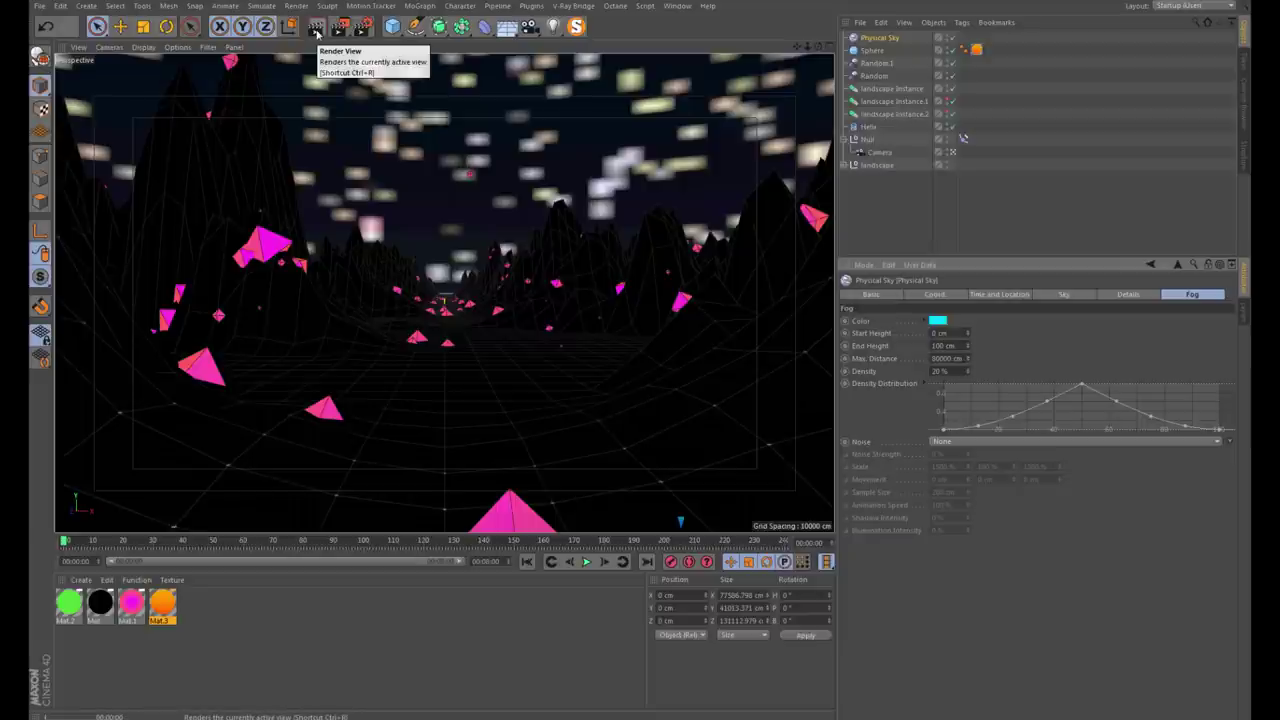
Set the fog Start Height to -1600 cm and End Height to 1600 cm
left_click(316, 30)
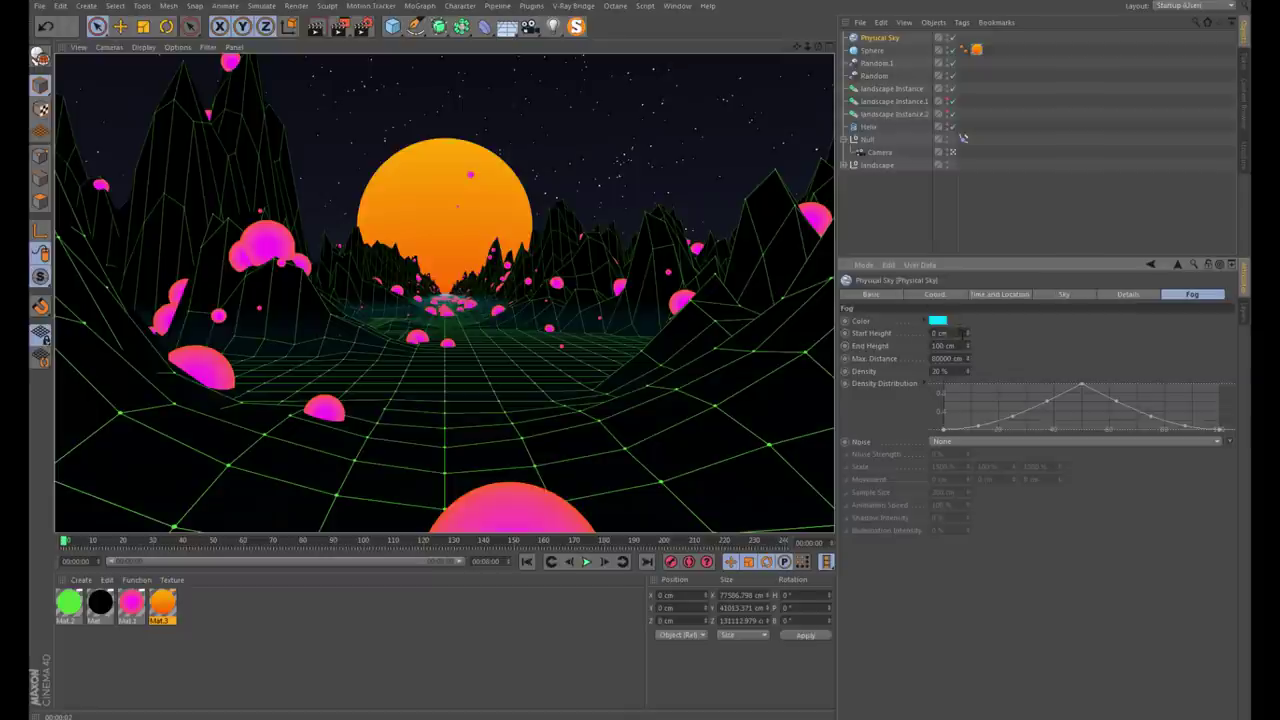
double_click(940, 333)
type("-1")
type("-100")
key("Tab")
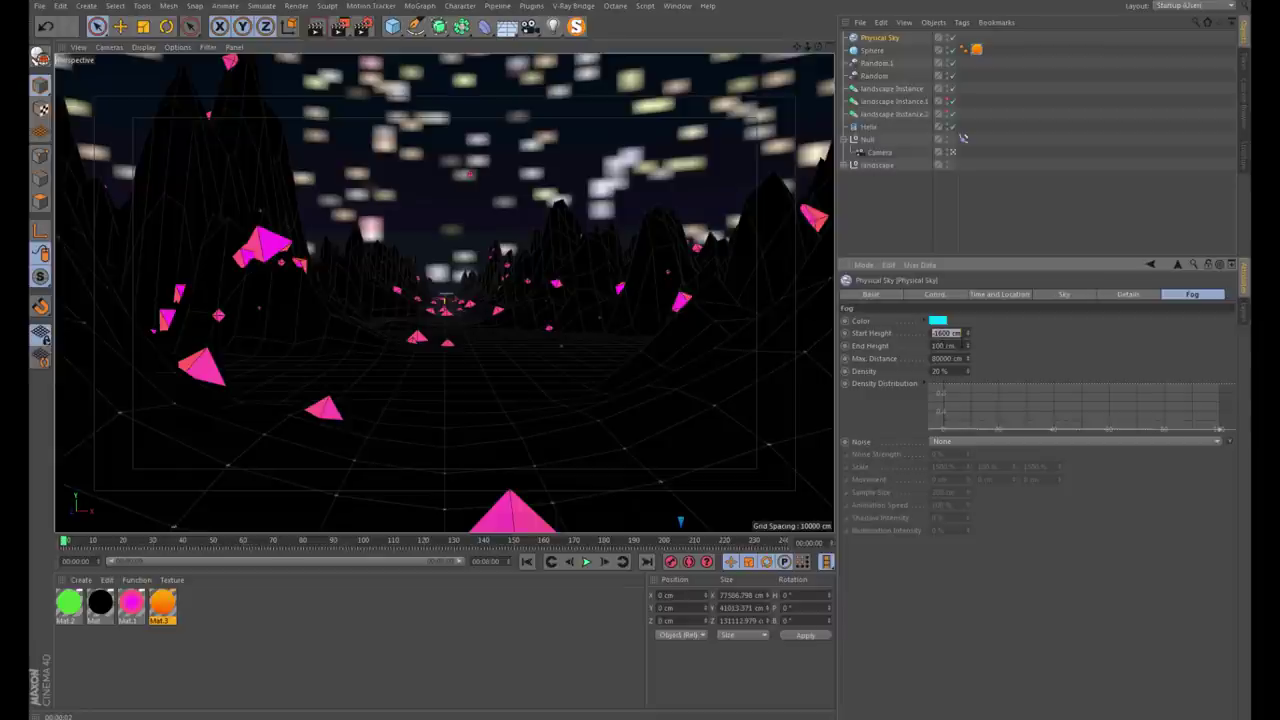
type("0")
key("Return")
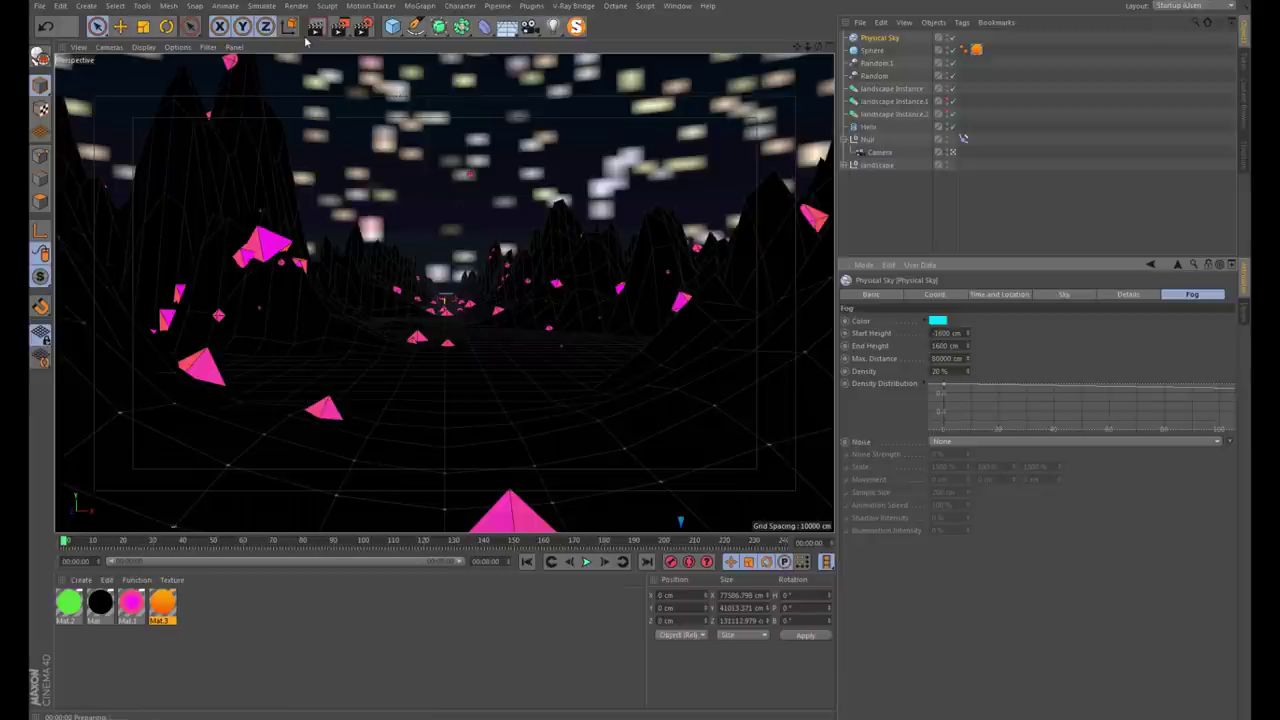
Re-render to check the fog and lower its Start Height to -3000 cm
key("ctrl+r")
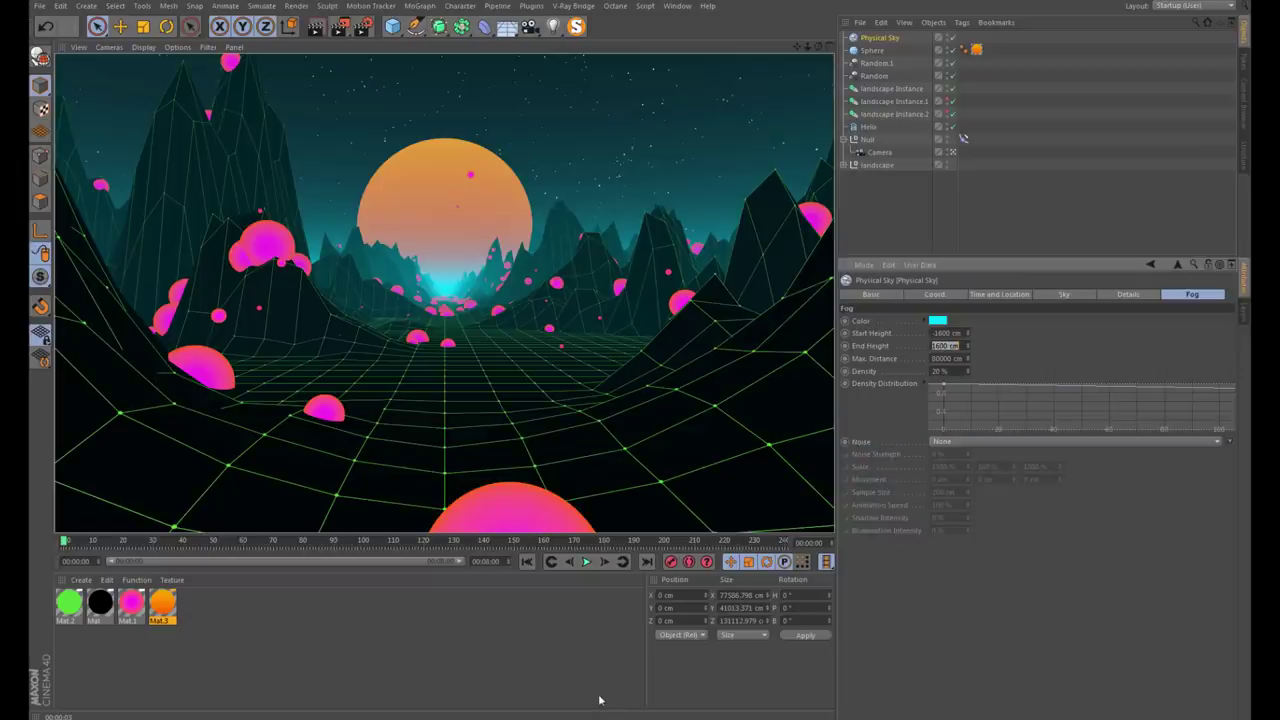
key("shift+Tab")
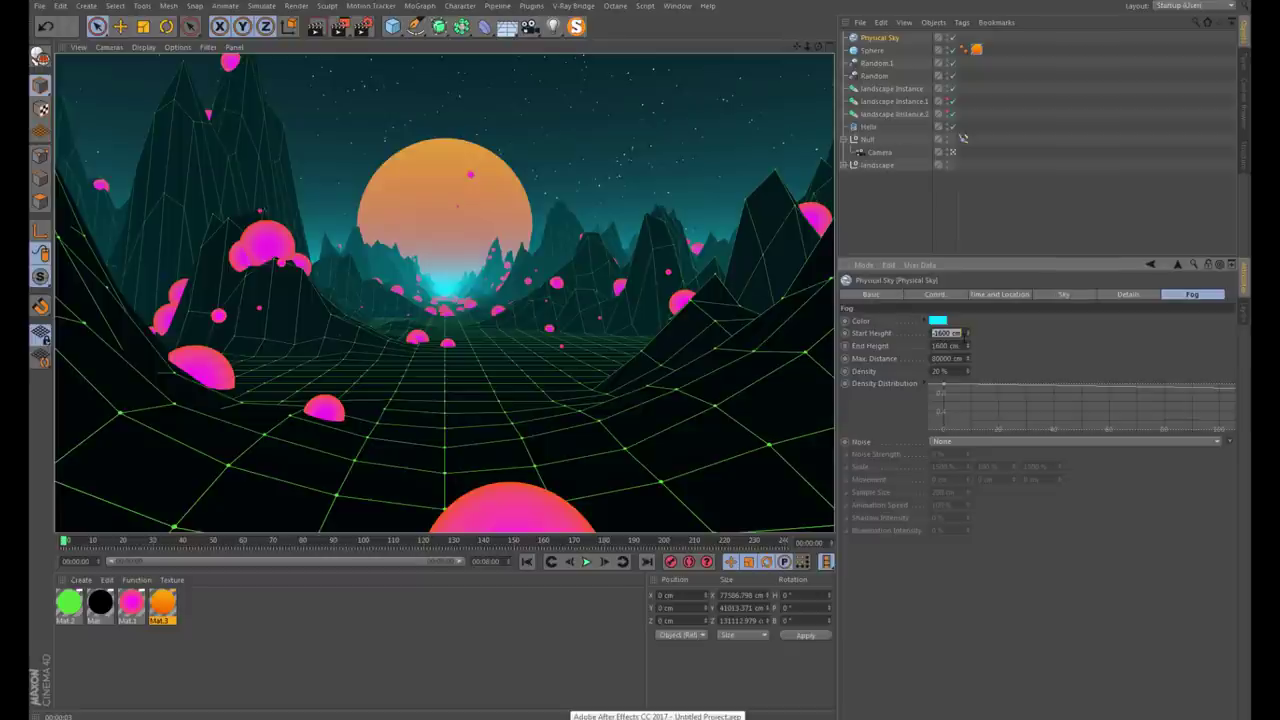
type("3000")
key("Return")
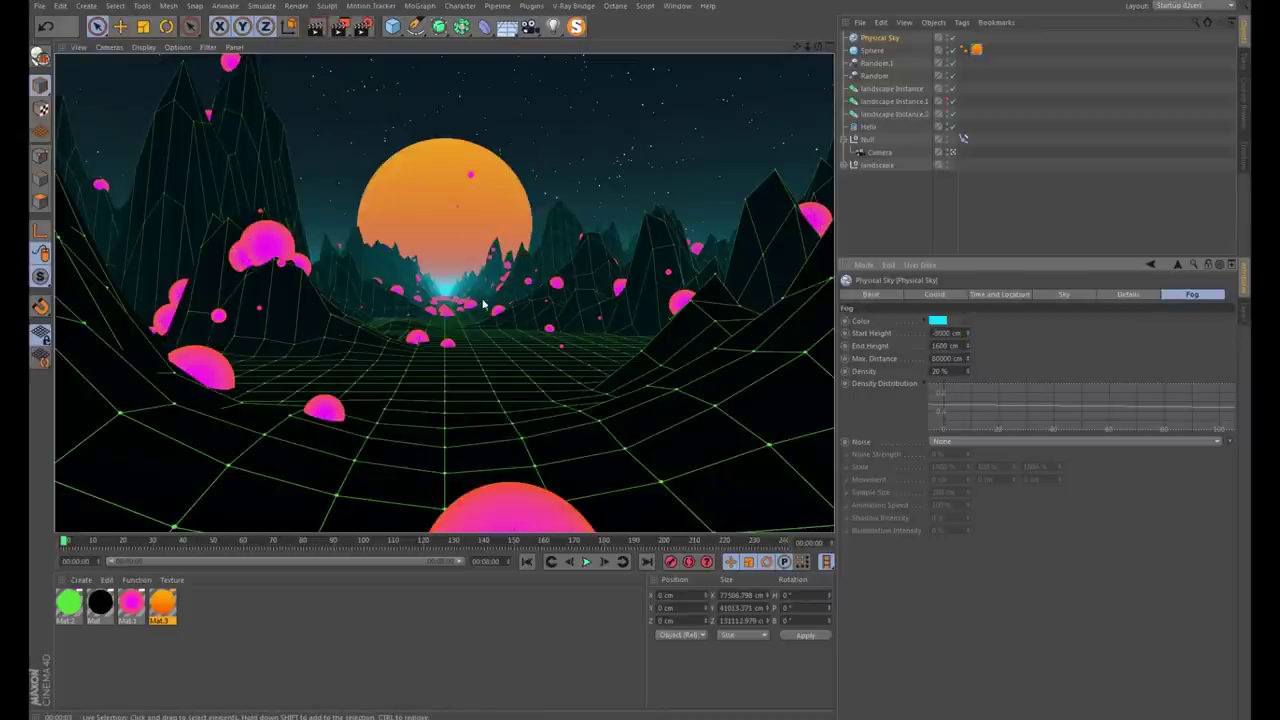
Set the fog Density to 25 % and render the view
left_click(940, 371)
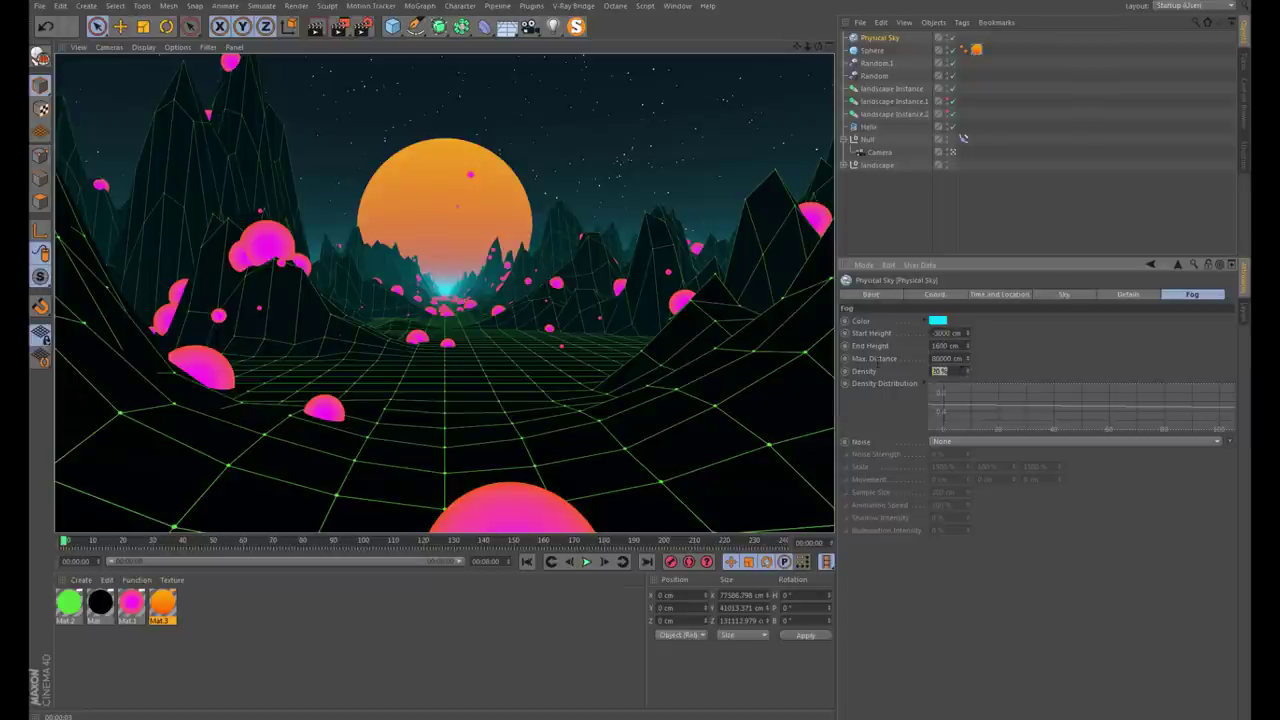
type("25")
key("Return")
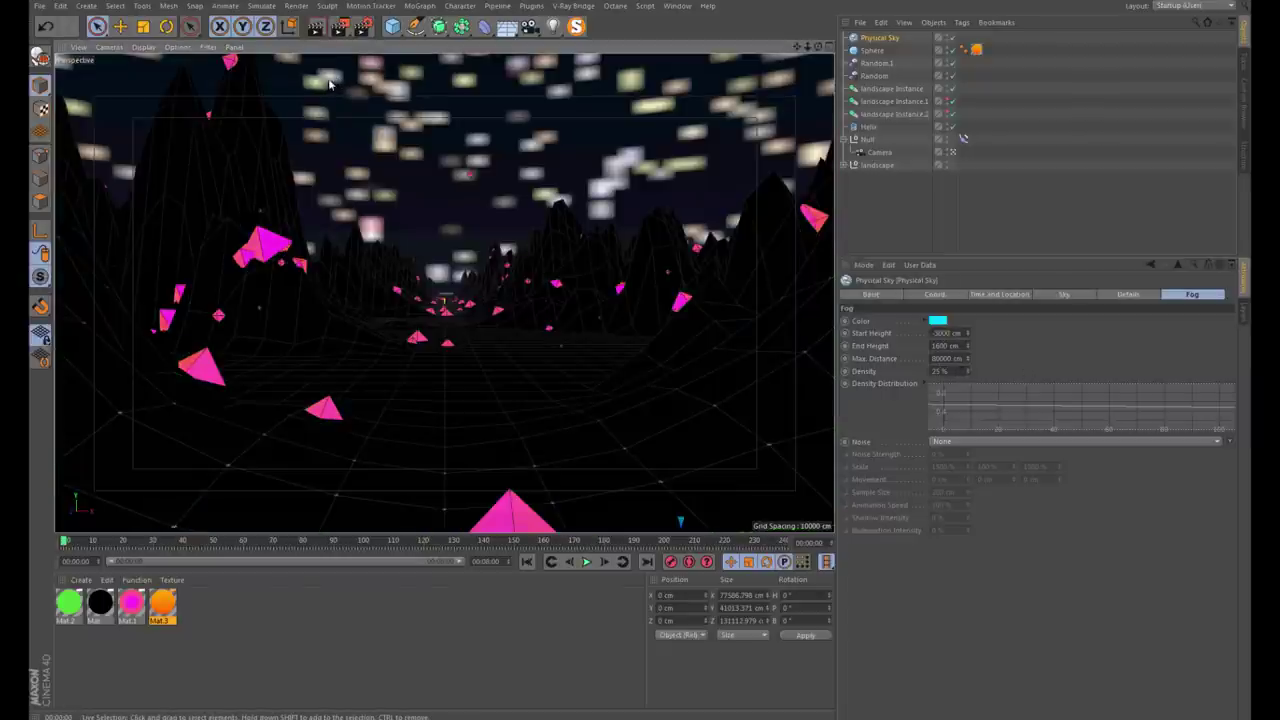
left_click(320, 33)
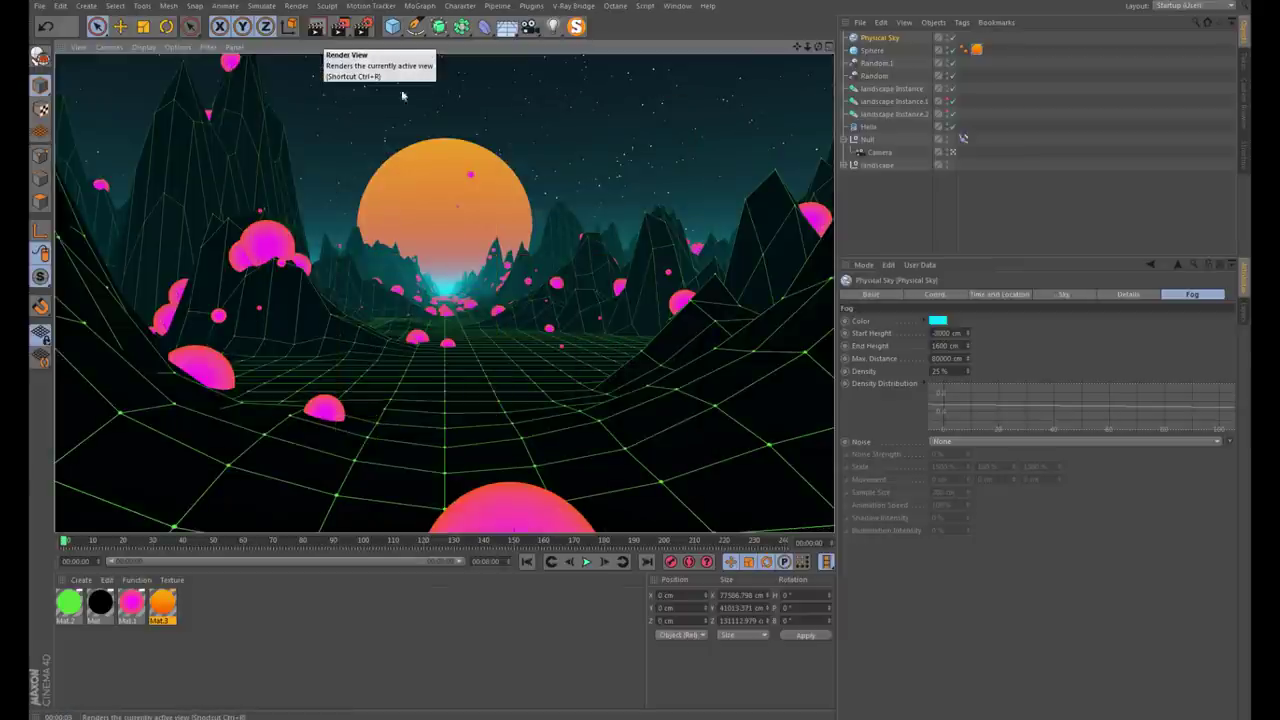
Test a fog Start Height of 0 cm with a render, then re-enter a negative Start Height
double_click(948, 333)
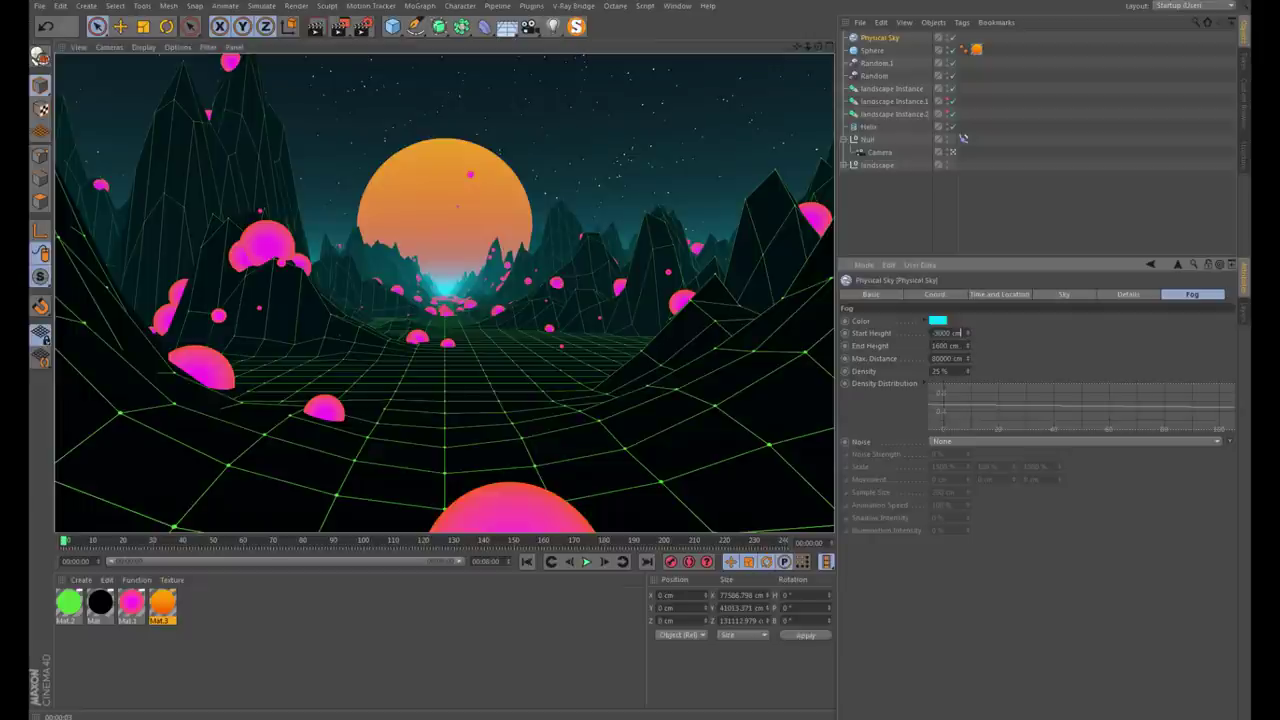
type("0")
key("Return")
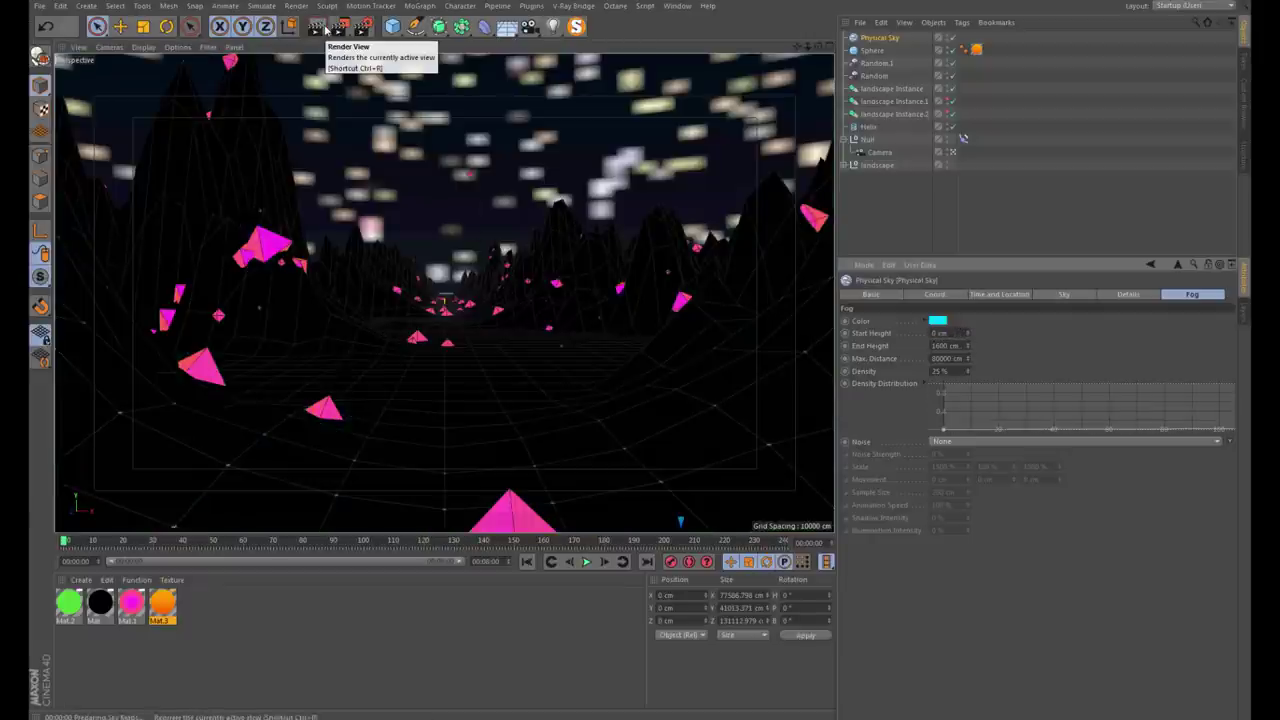
left_click(325, 28)
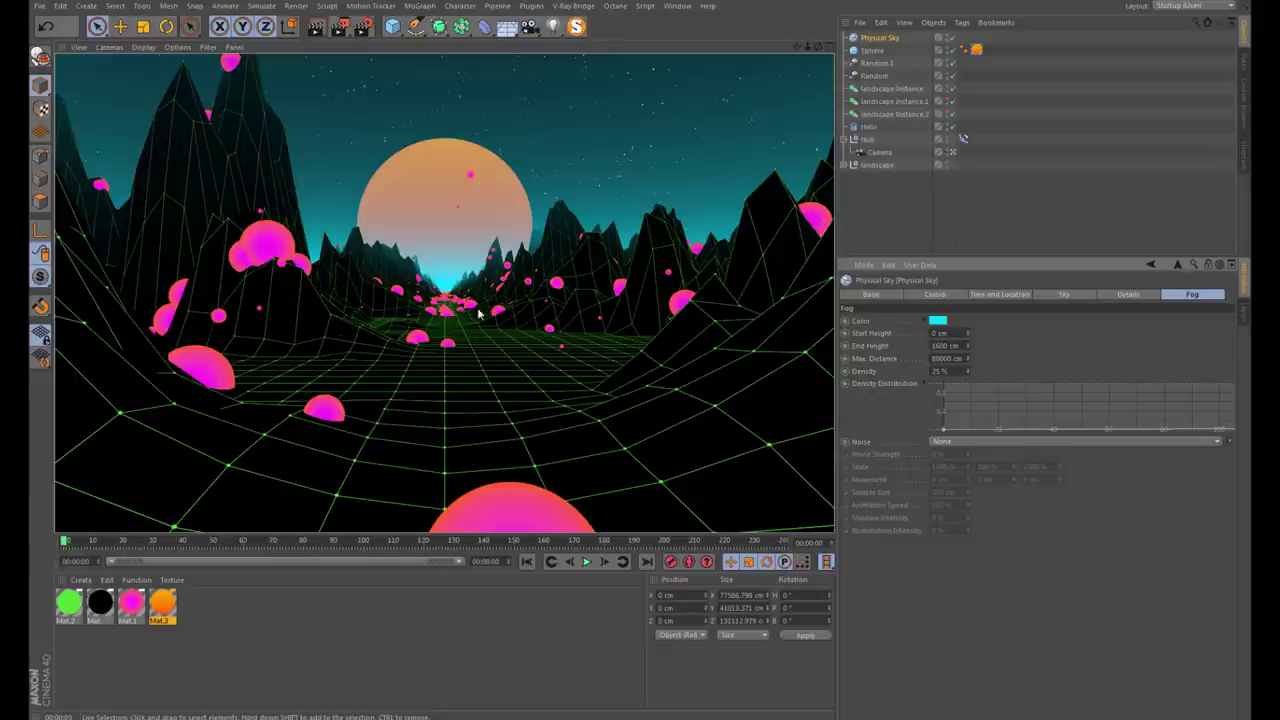
type("2000")
key("Return")
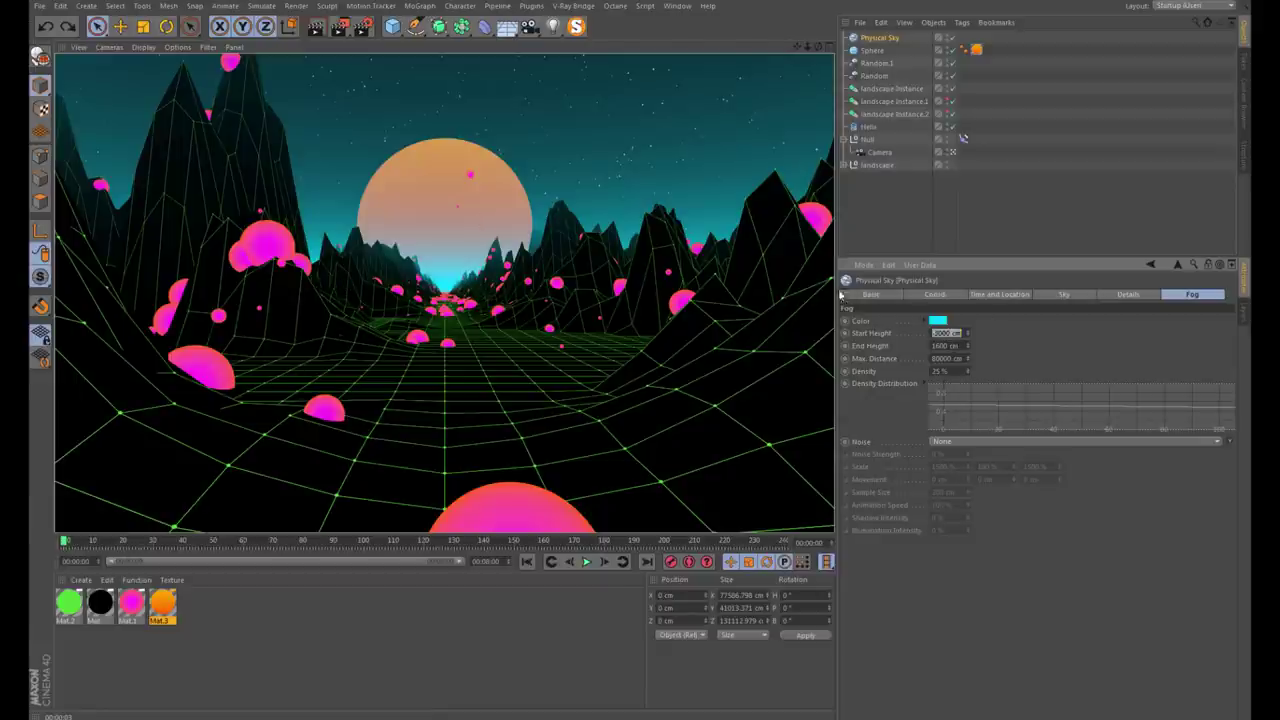
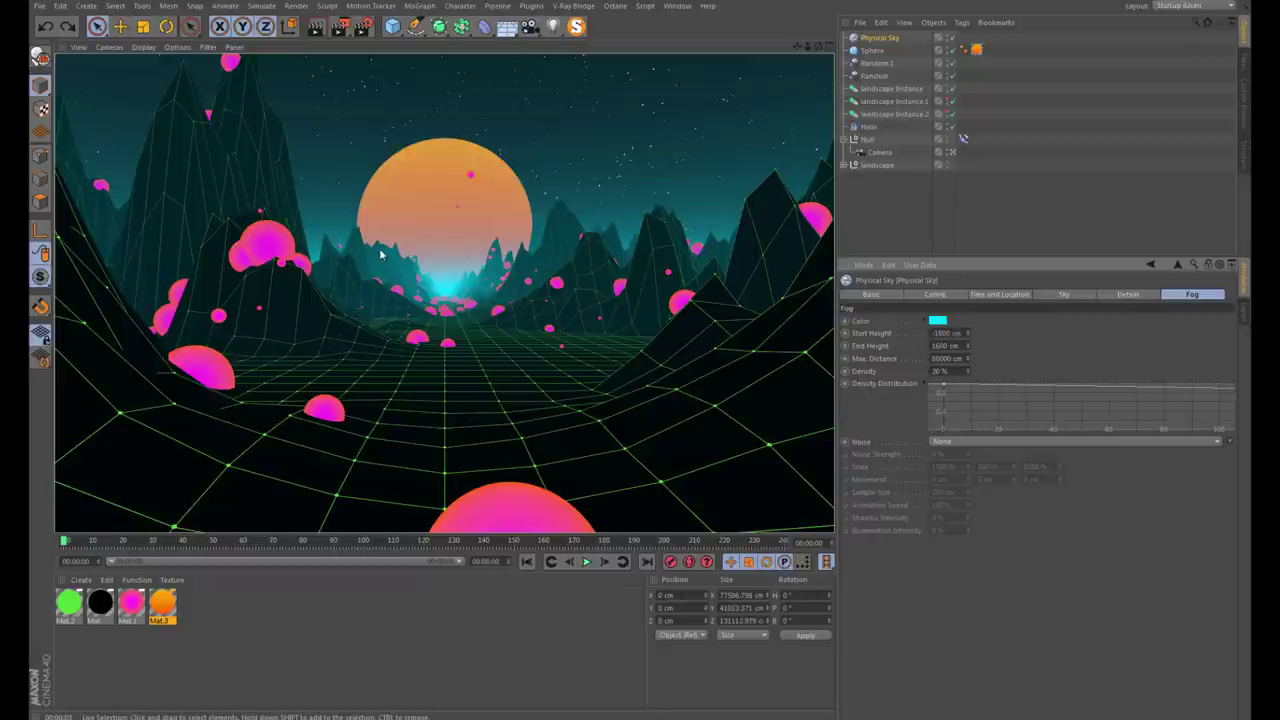
Open the recent scene Untitled 9.c4d with the low-poly mountains and planets
left_click(39, 6)
mouse_move(67, 251)
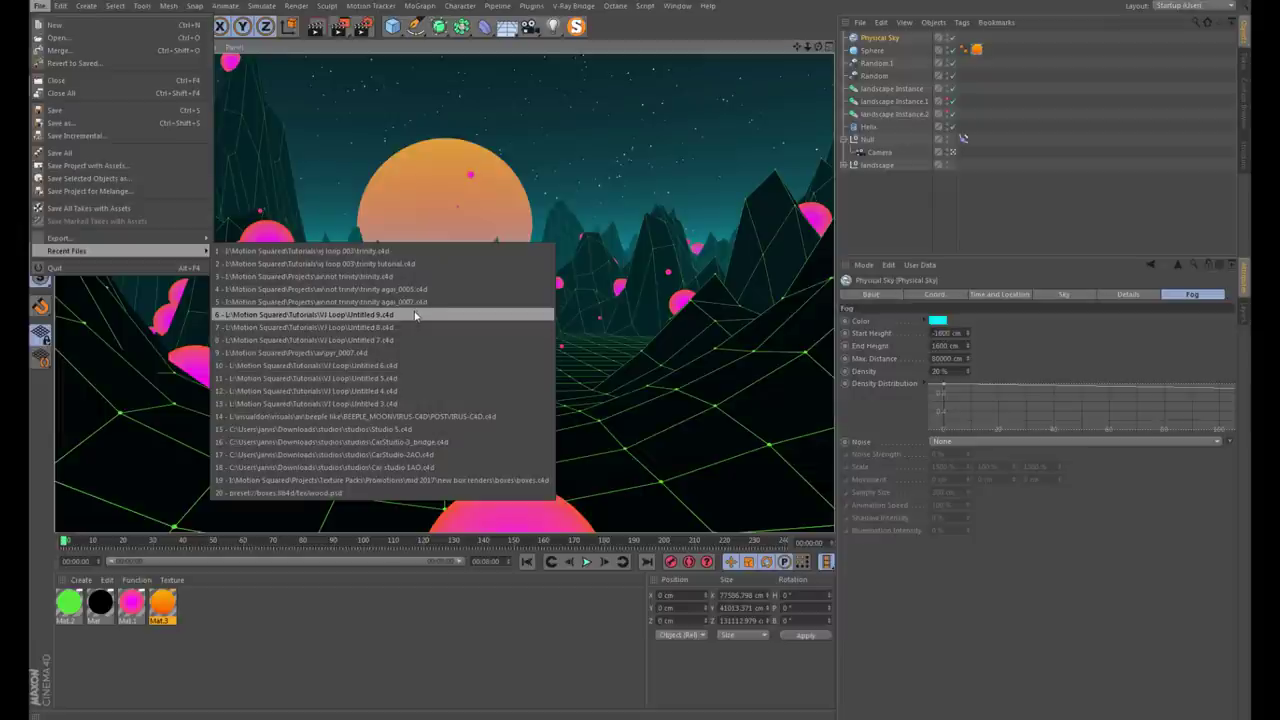
left_click(415, 315)
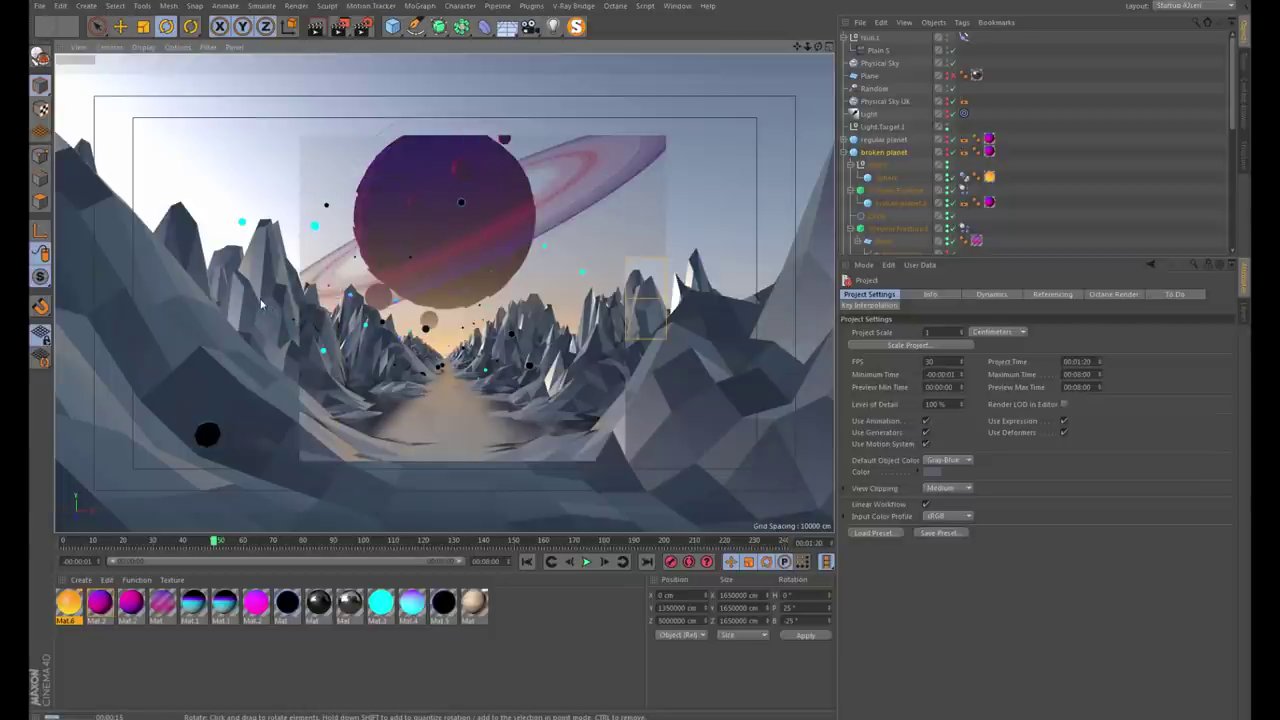
Select the regular planet and paste it into the trinity.c4d scene
left_click(847, 152)
left_click(876, 140)
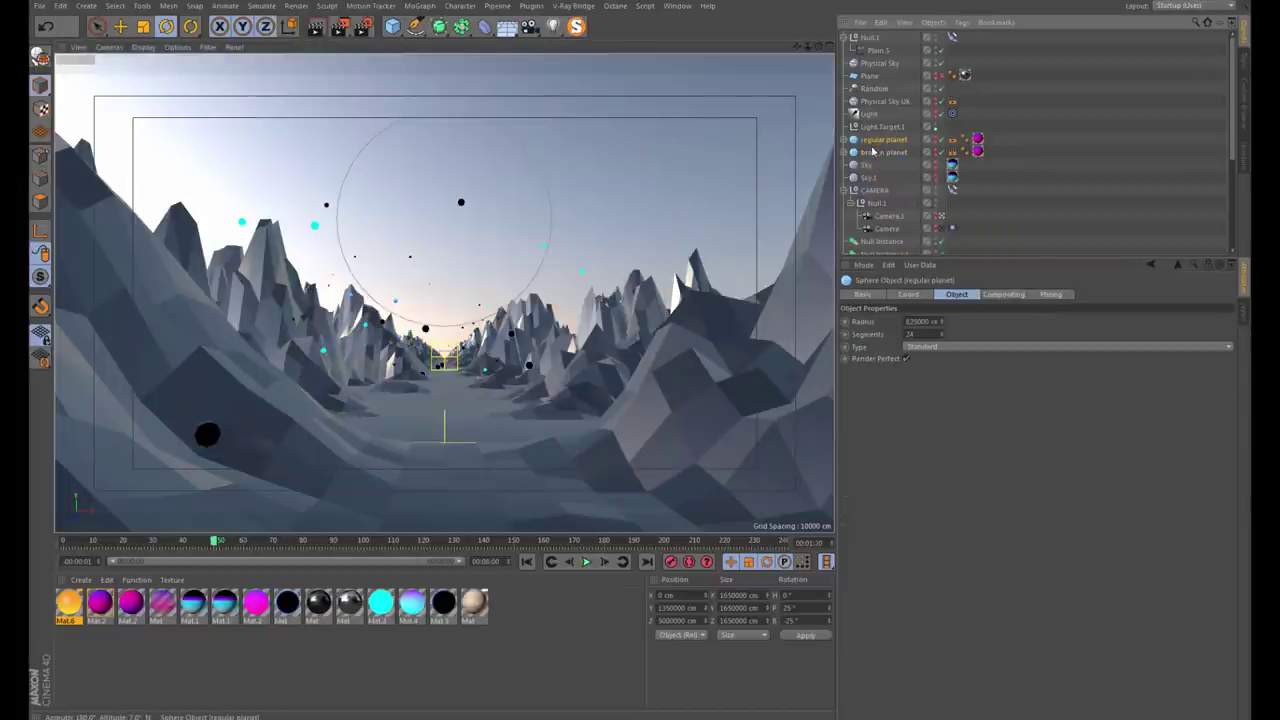
left_click(677, 5)
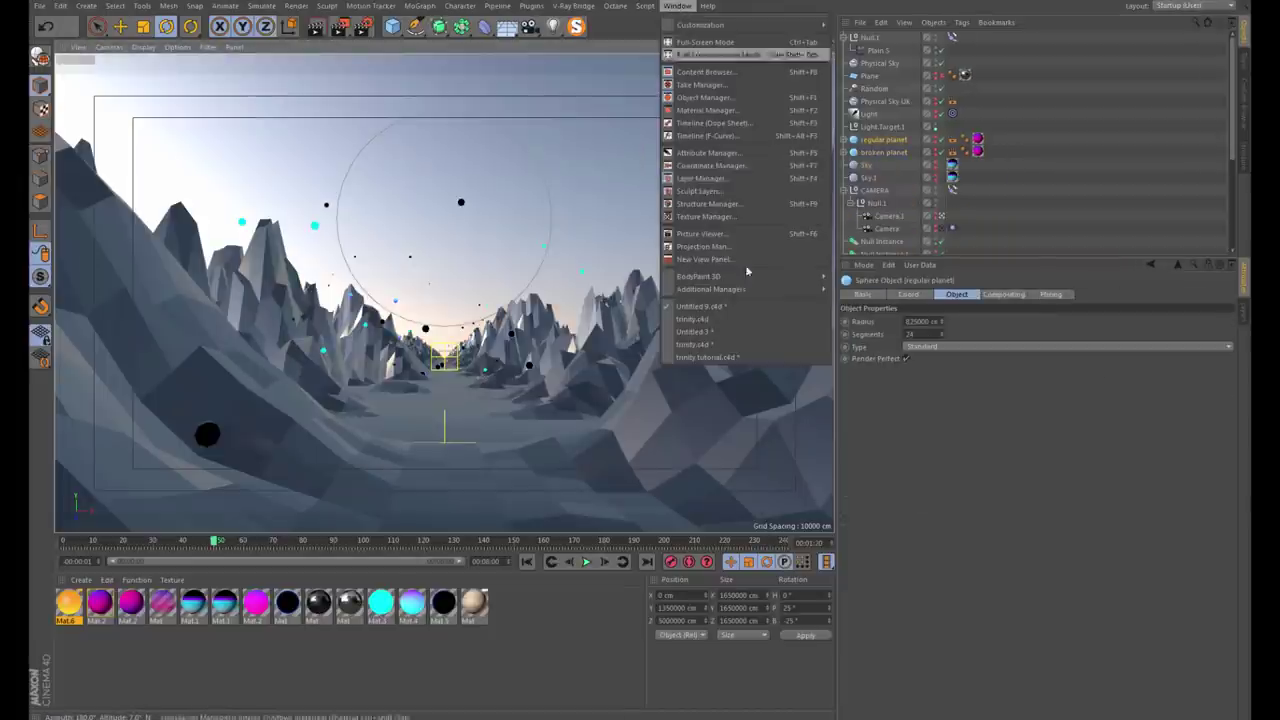
left_click(722, 318)
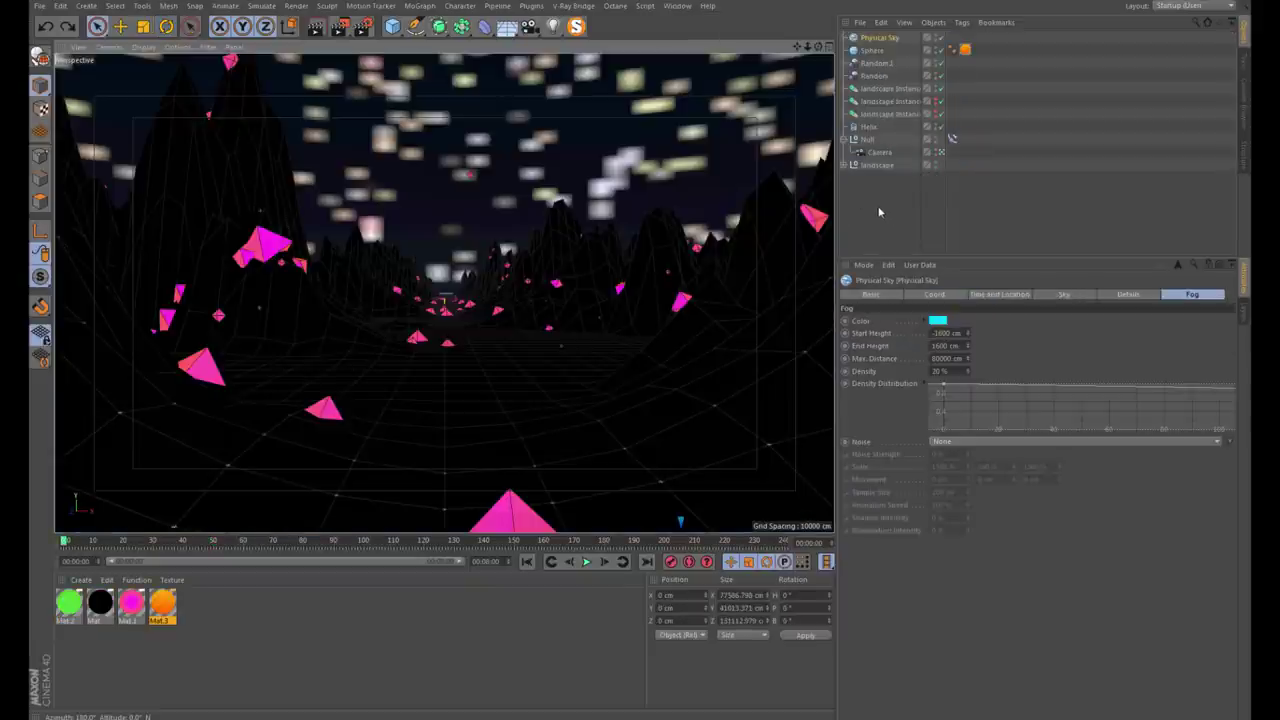
key("ctrl+v")
Preview-render the scene and inspect the pasted Mat.2 and striped Mat materials
left_click(887, 251)
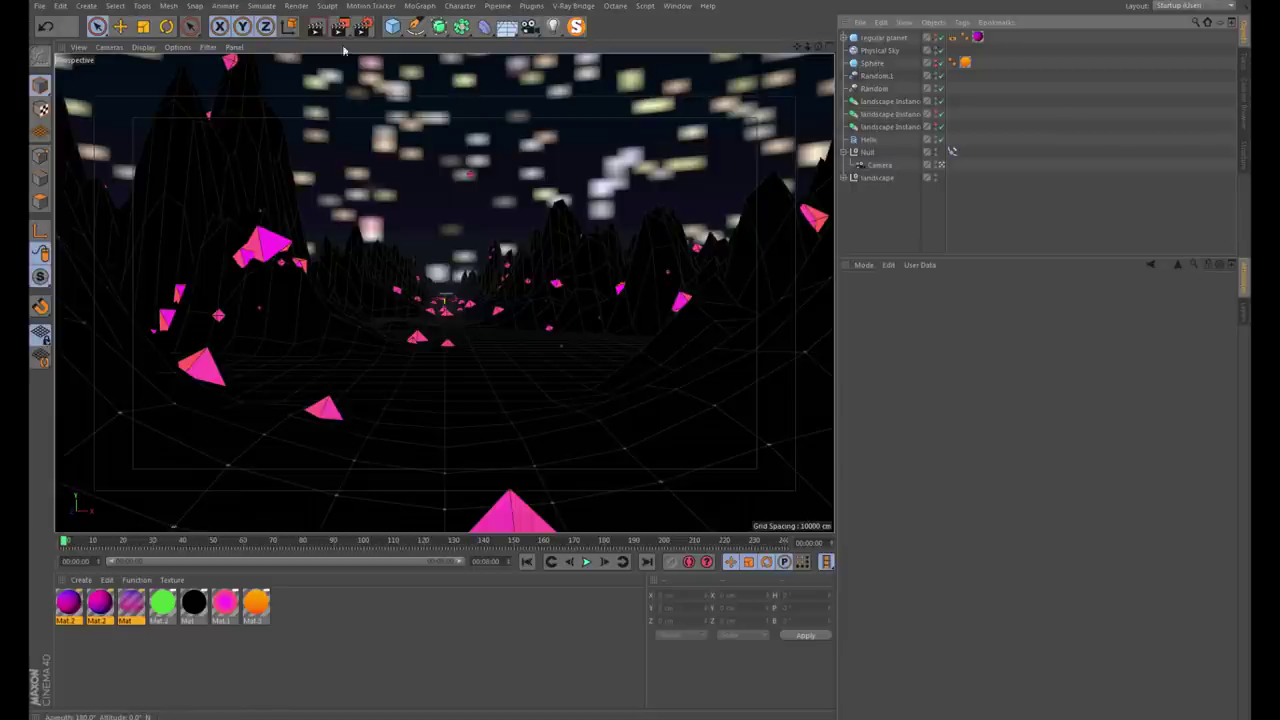
left_click(318, 30)
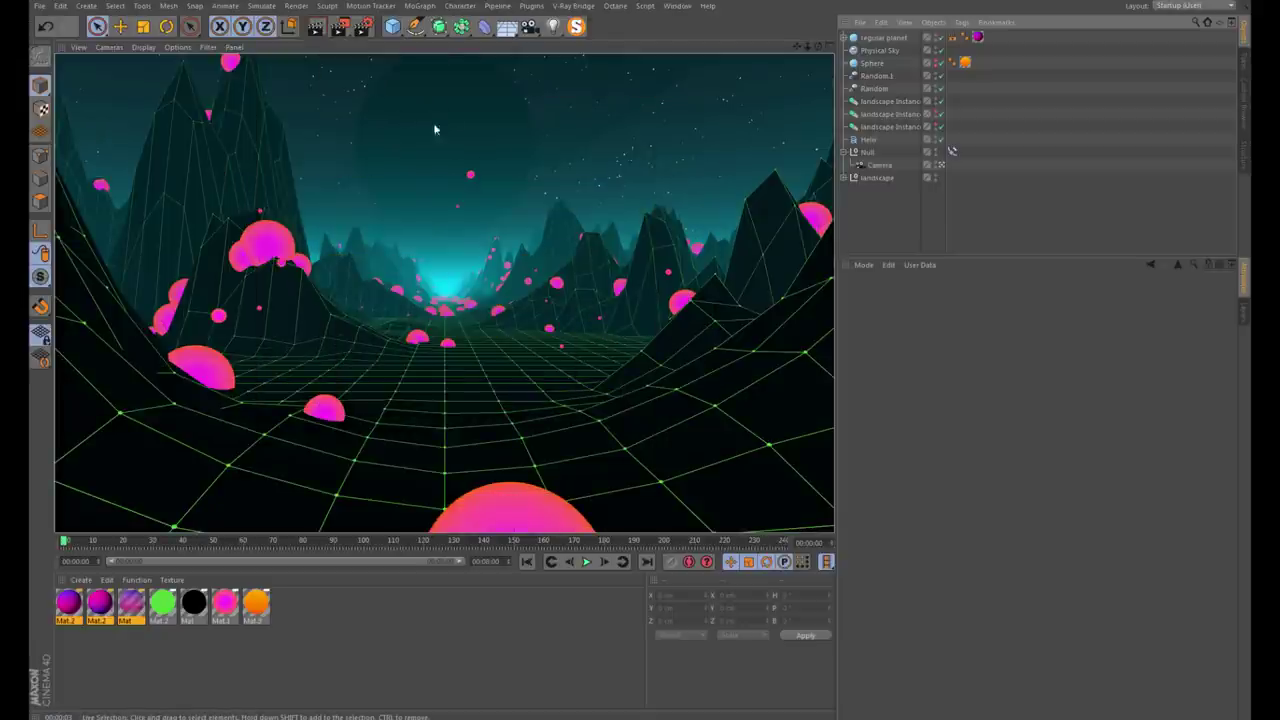
left_click(107, 650)
double_click(110, 605)
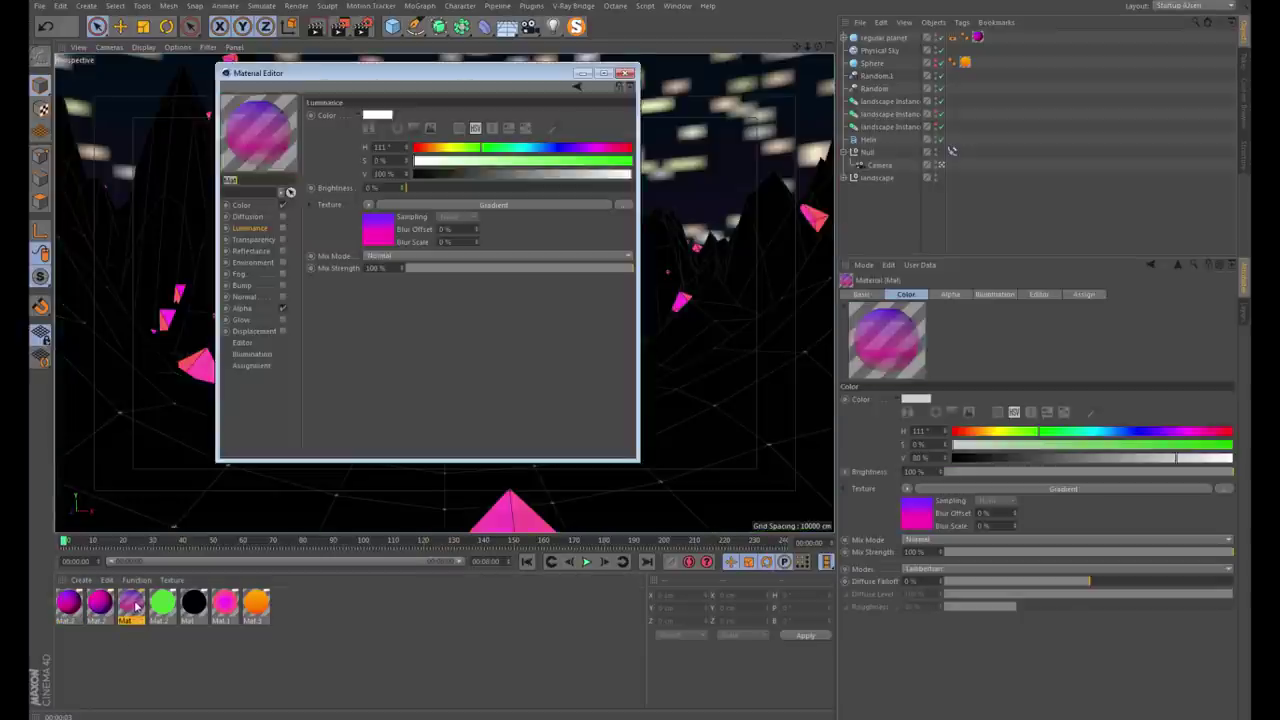
left_click(131, 604)
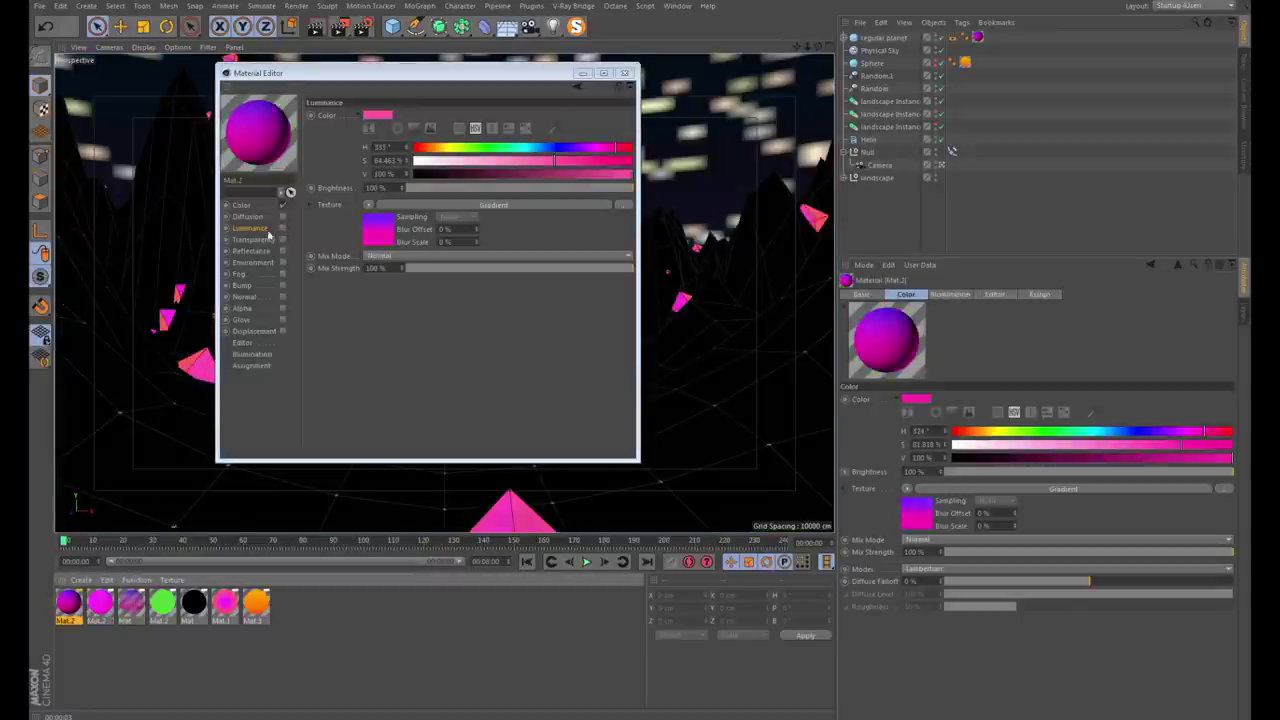
left_click(627, 73)
Move the regular planet to Y 1000000 cm and render to check its placement
left_click(662, 80)
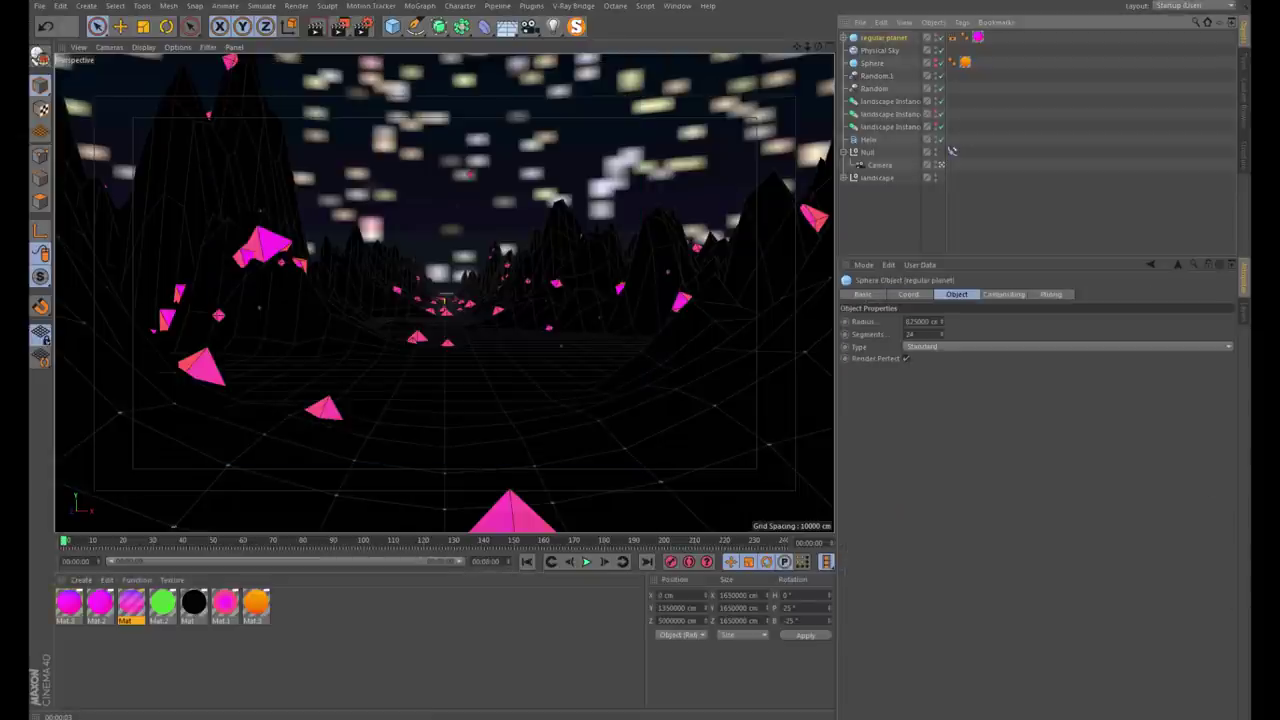
double_click(677, 607)
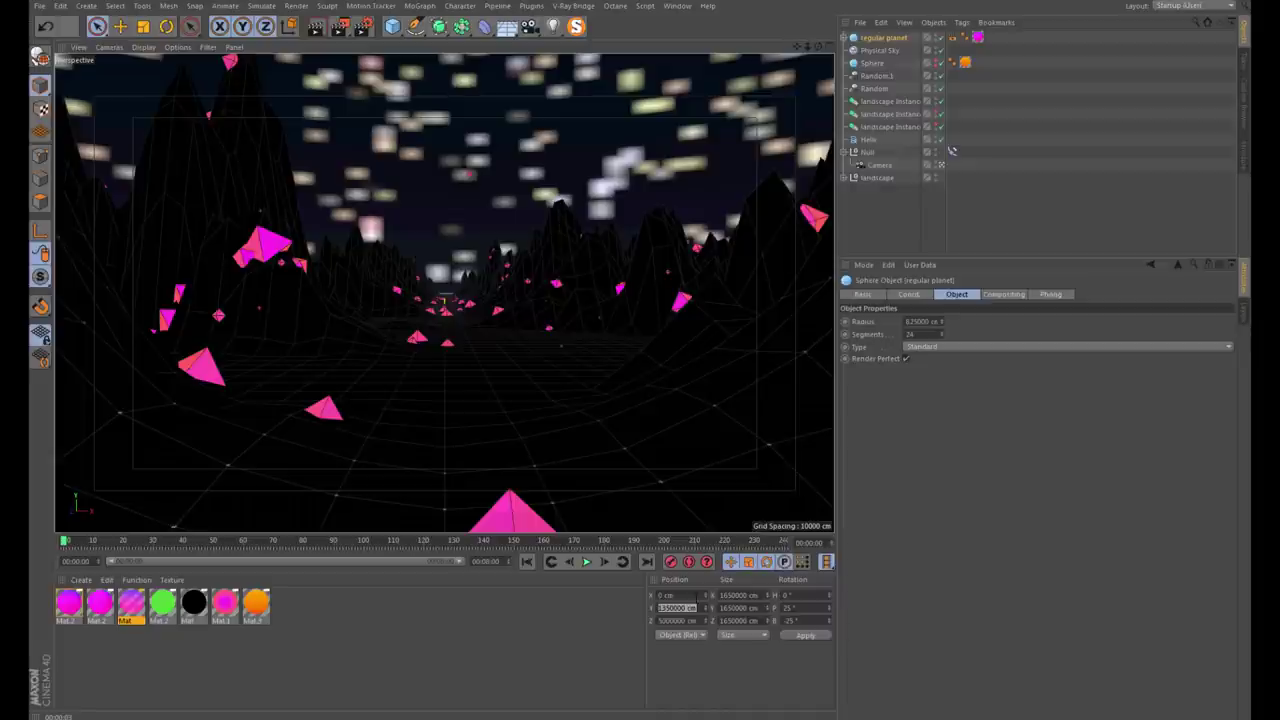
type("0")
type("000")
key("Return")
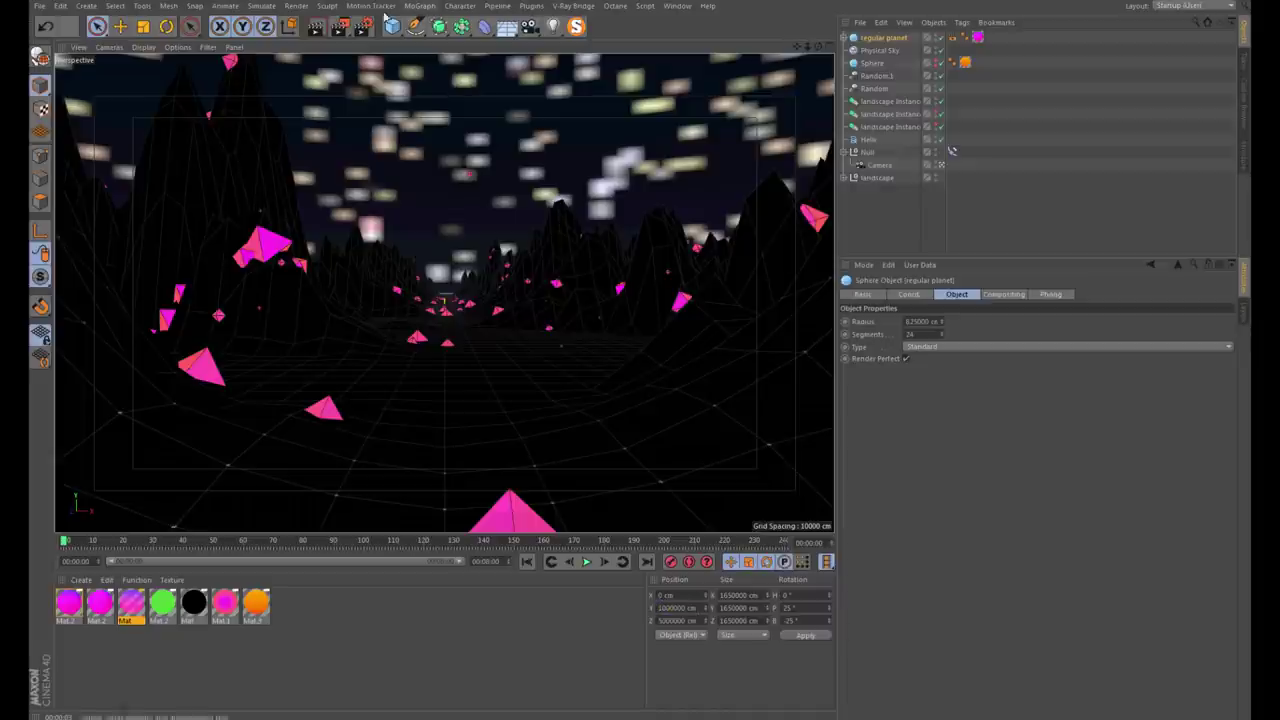
key("ctrl+r")
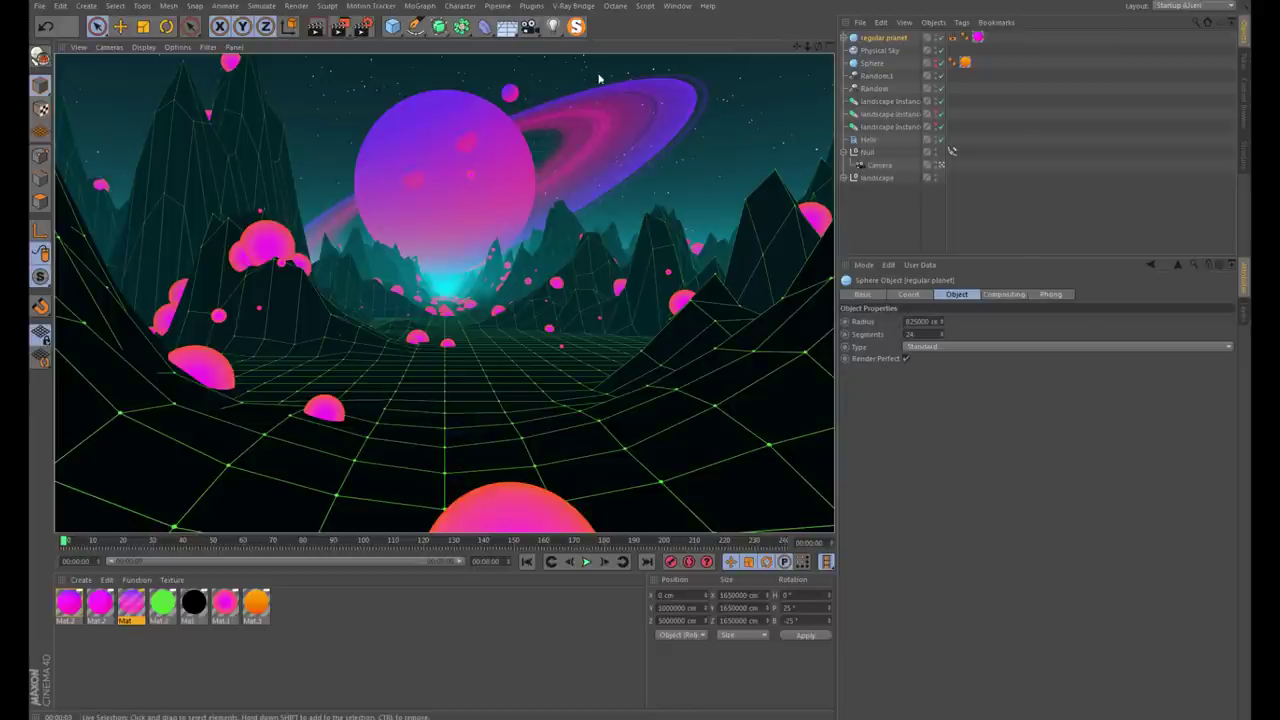
Select the regular planet and inspect its size and position values
left_click(978, 156)
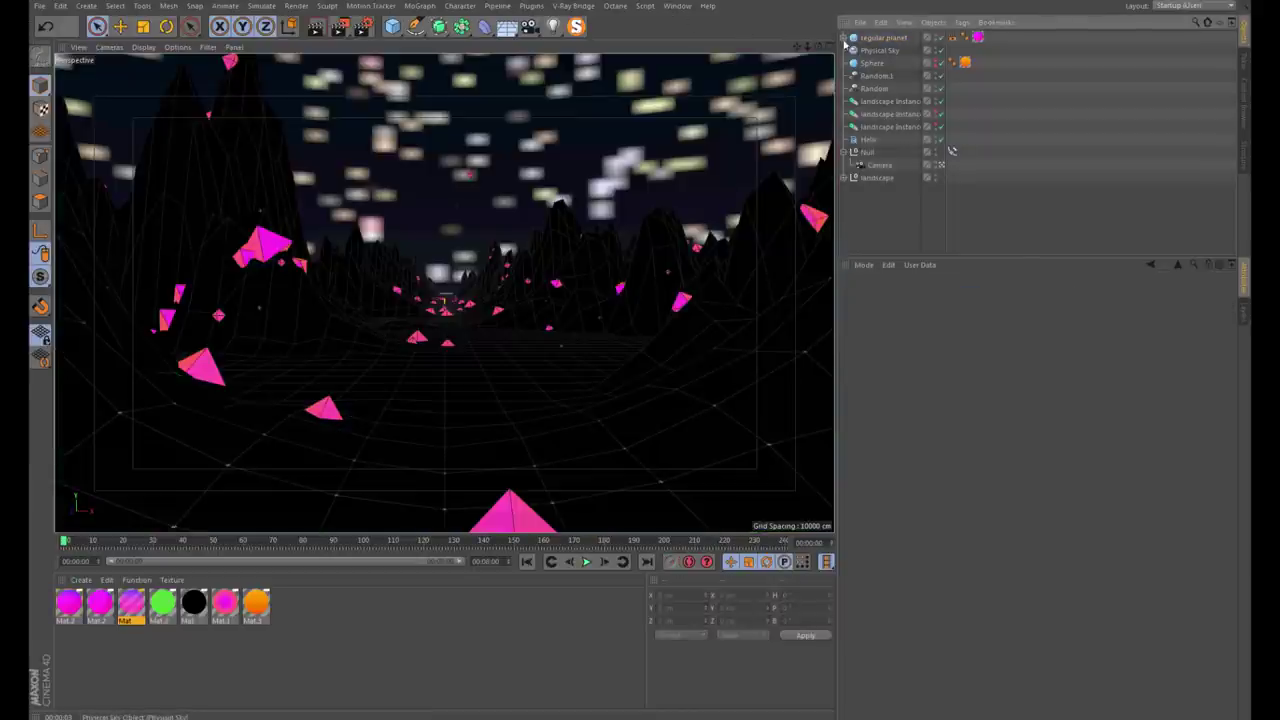
left_click(846, 37)
left_click(864, 38)
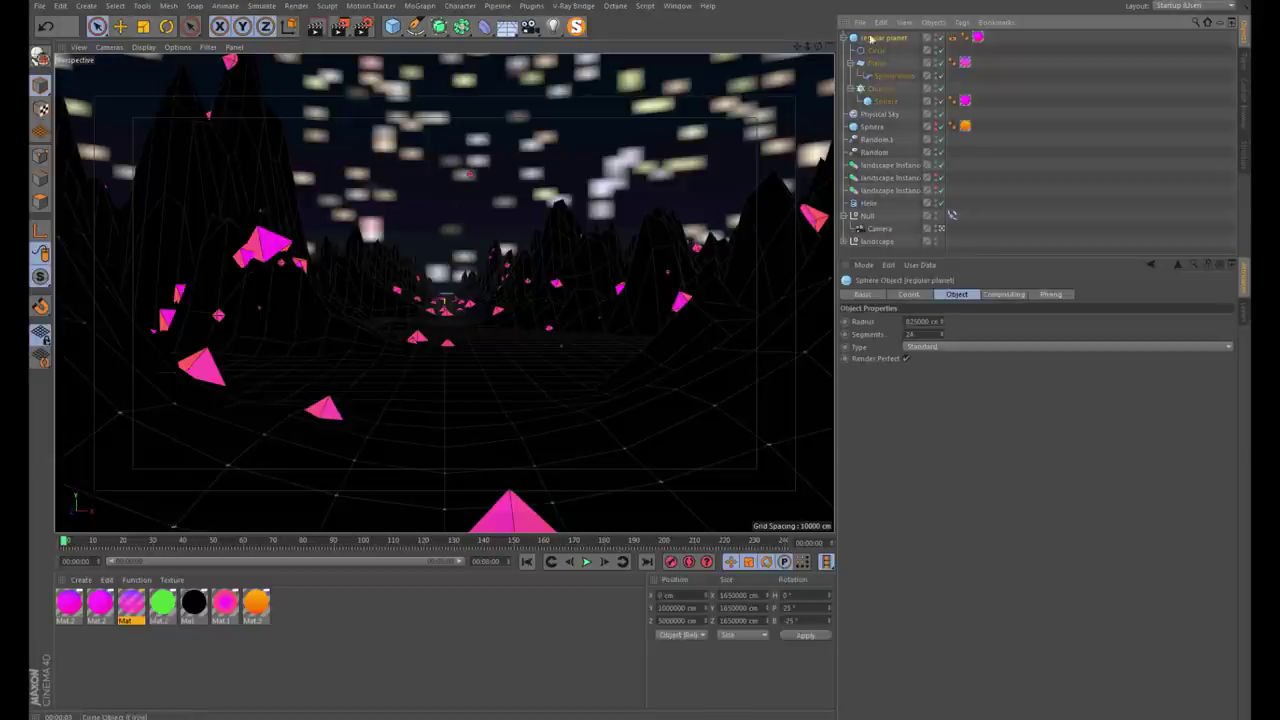
double_click(731, 595)
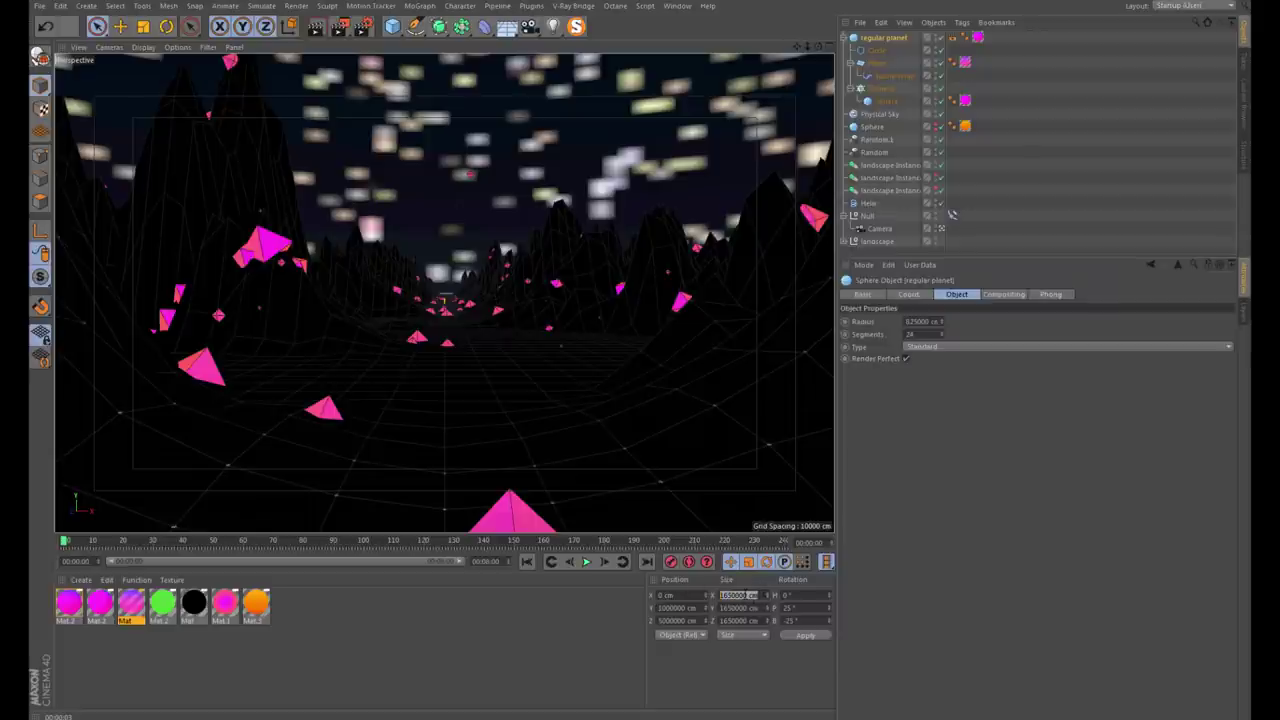
left_click(673, 620)
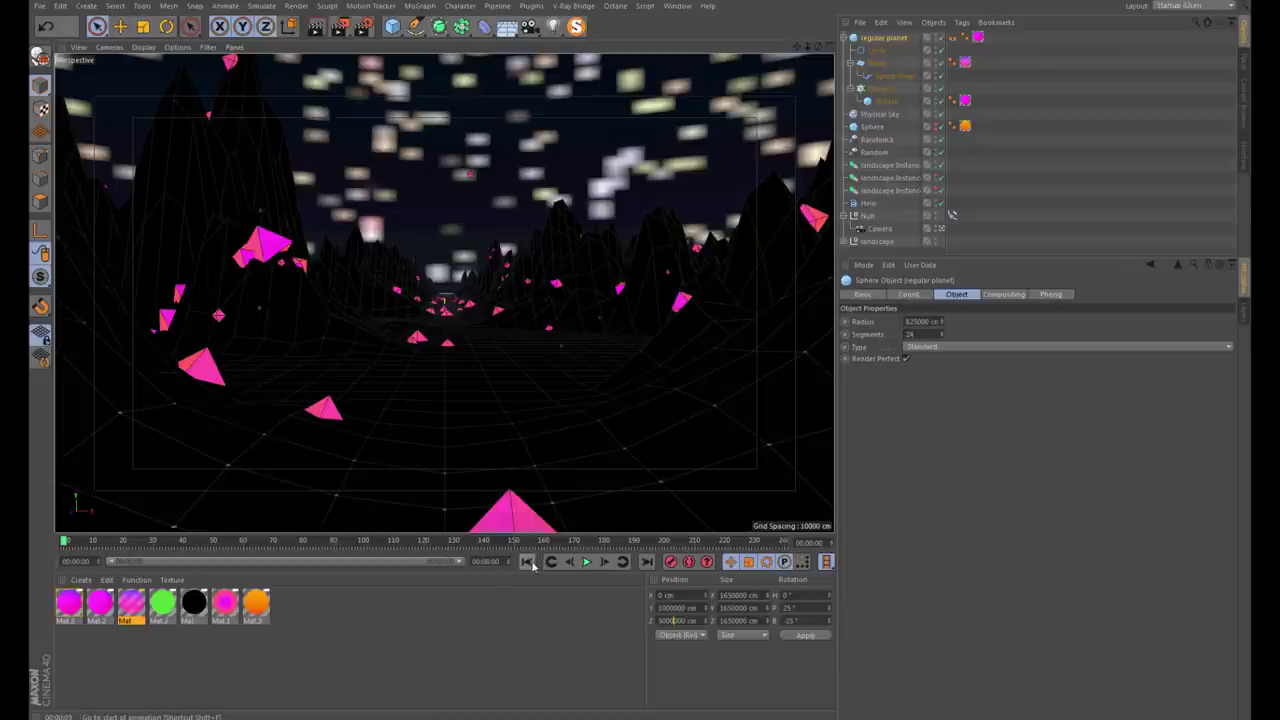
Preview the planet in an interactive render region at the last frame, then delete it
key("alt+r")
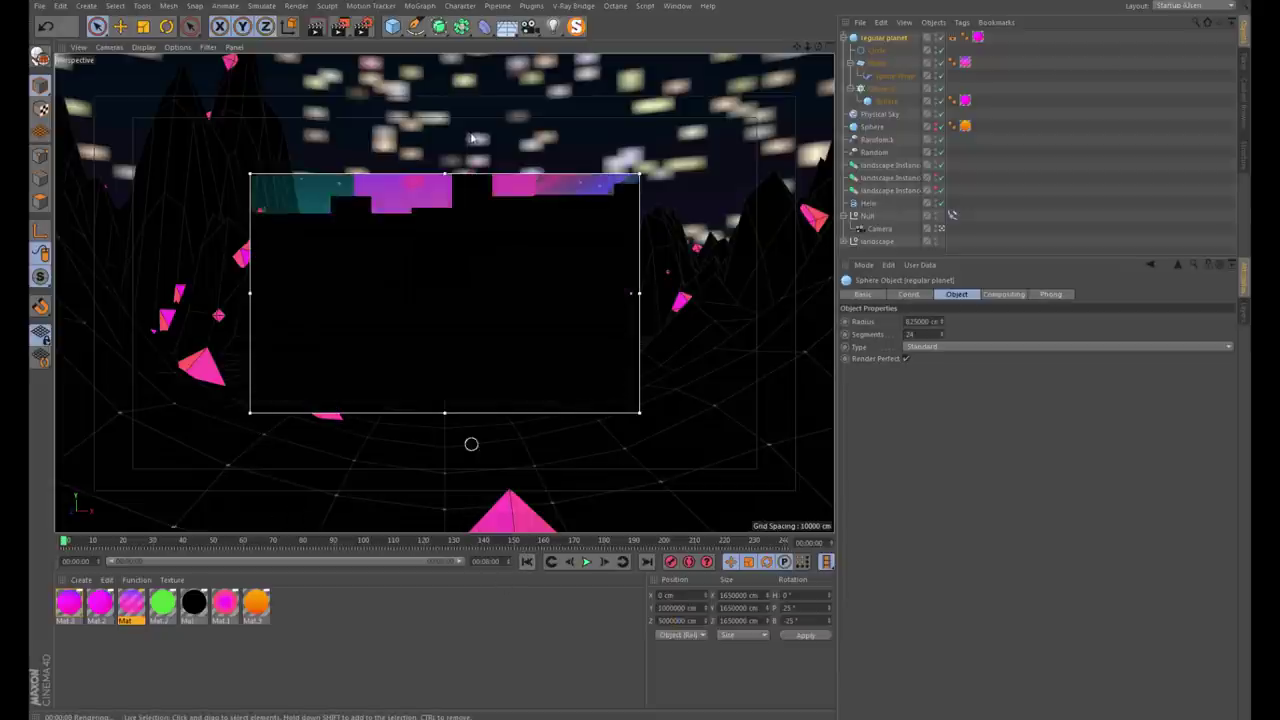
left_click_drag(445, 170, 445, 52)
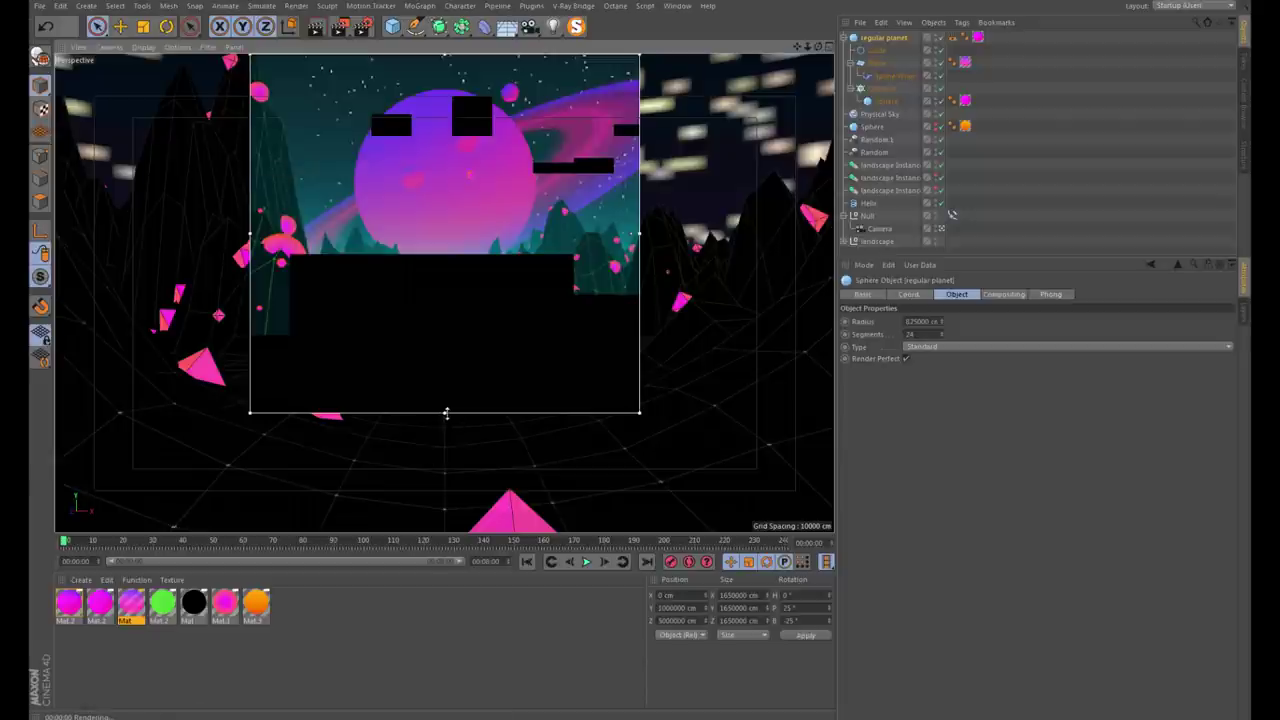
left_click_drag(443, 412, 440, 571)
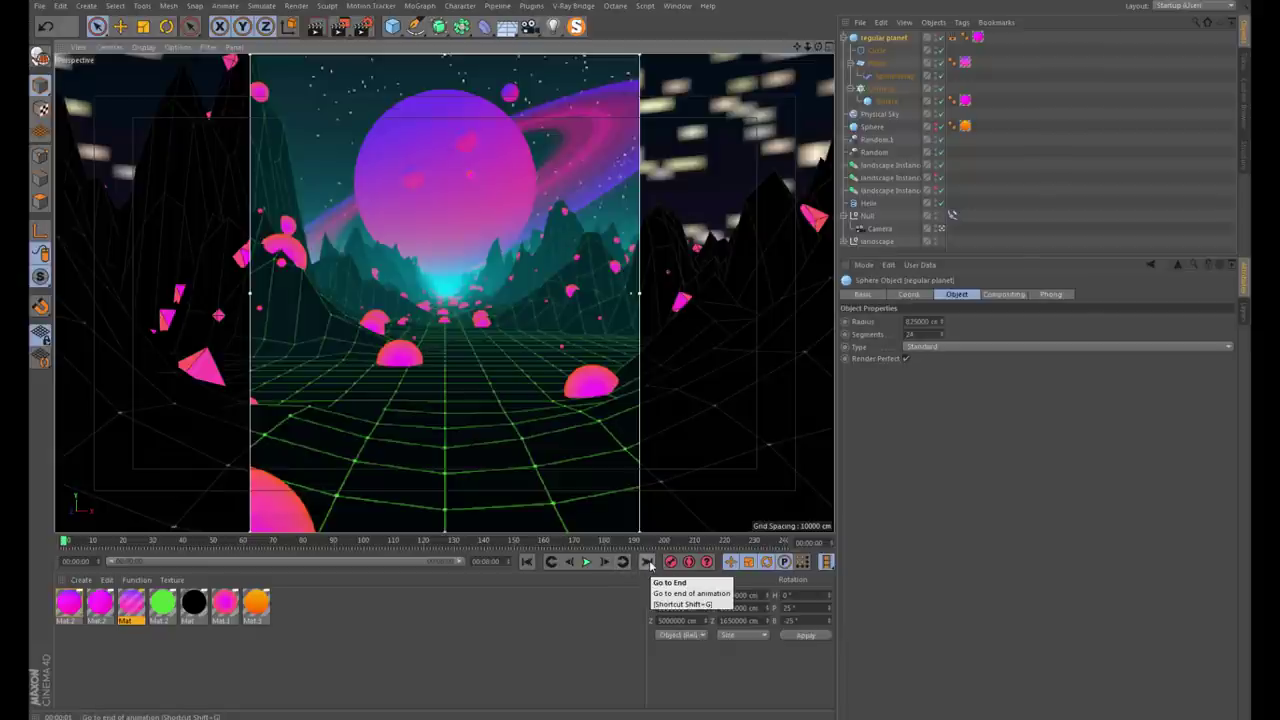
left_click(649, 565)
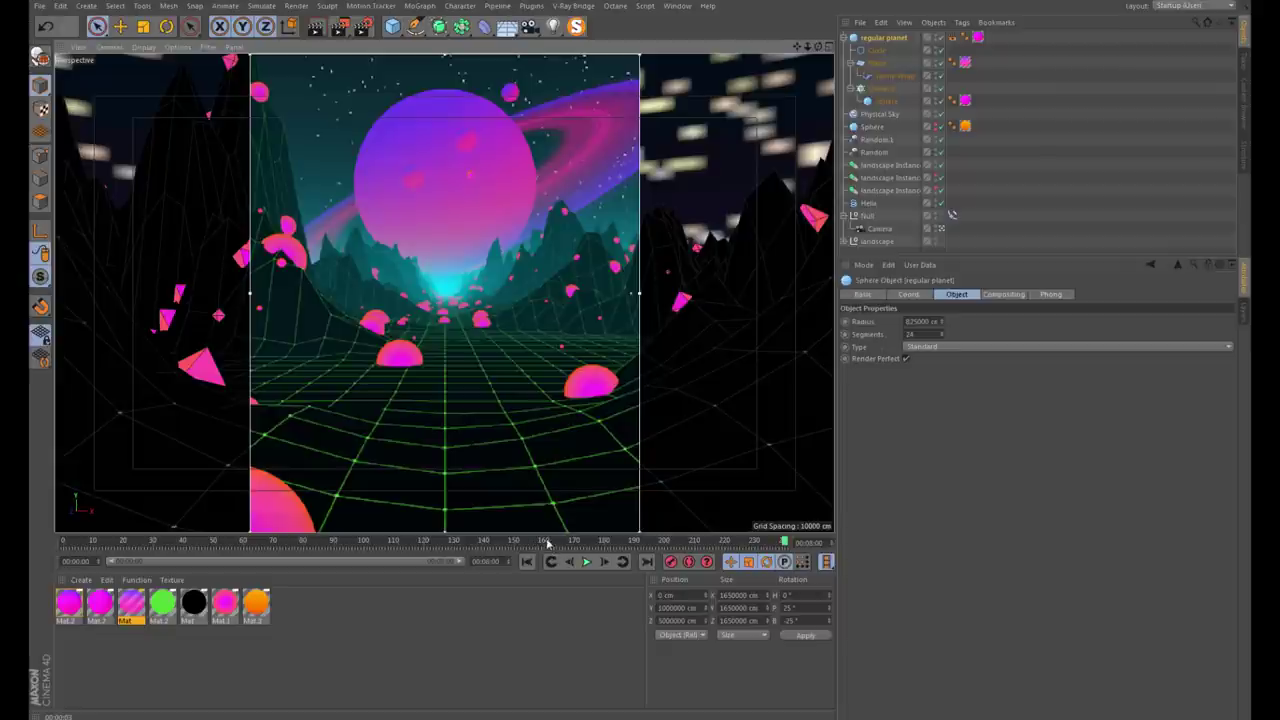
key("alt+r")
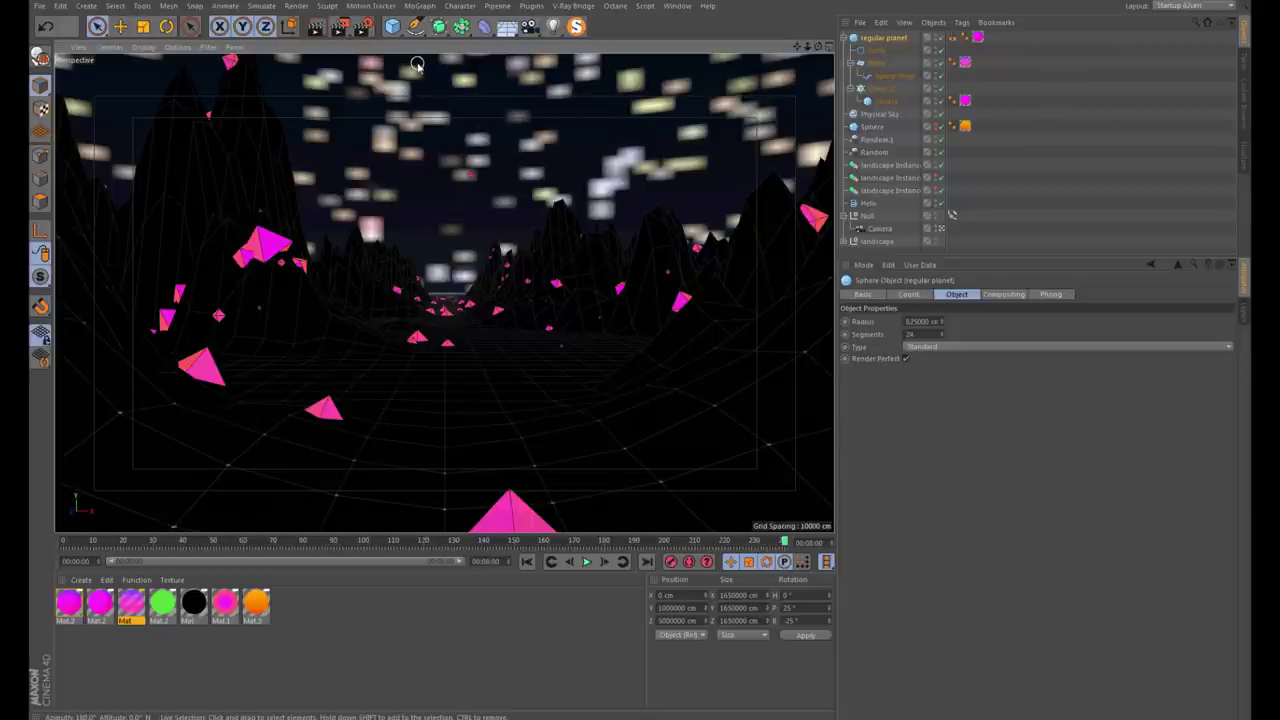
left_click(314, 26)
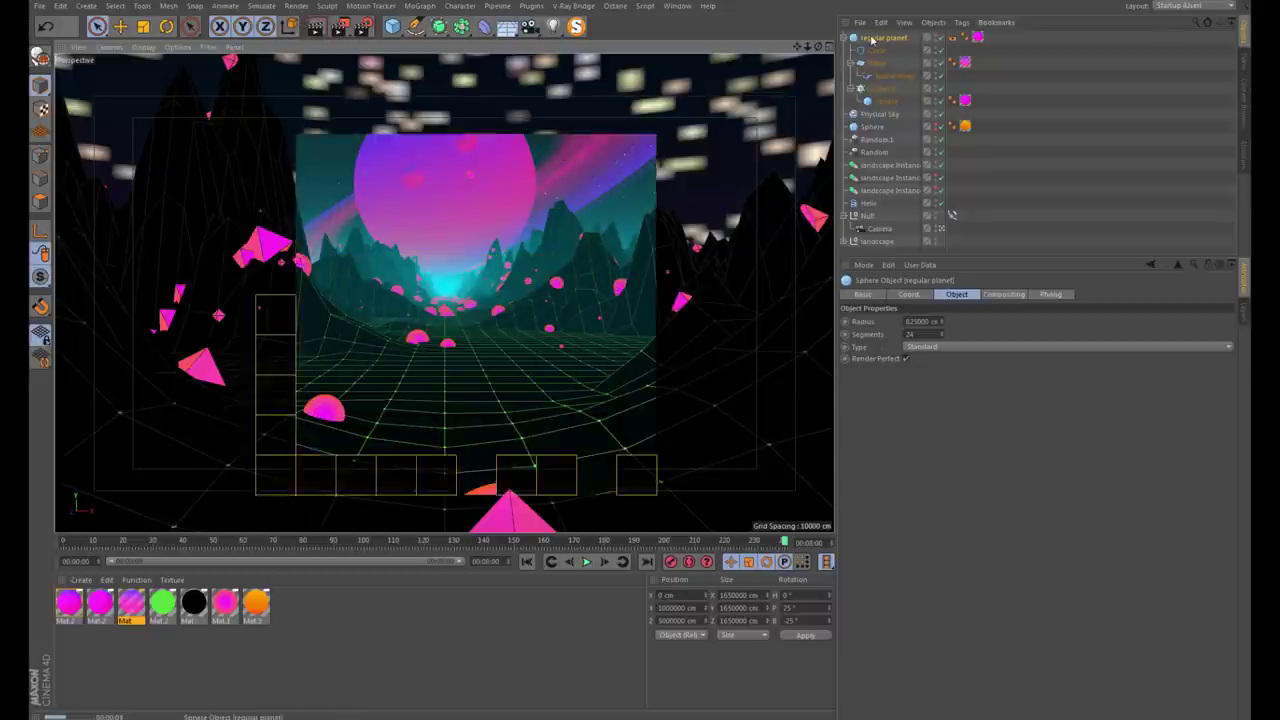
key("Delete")
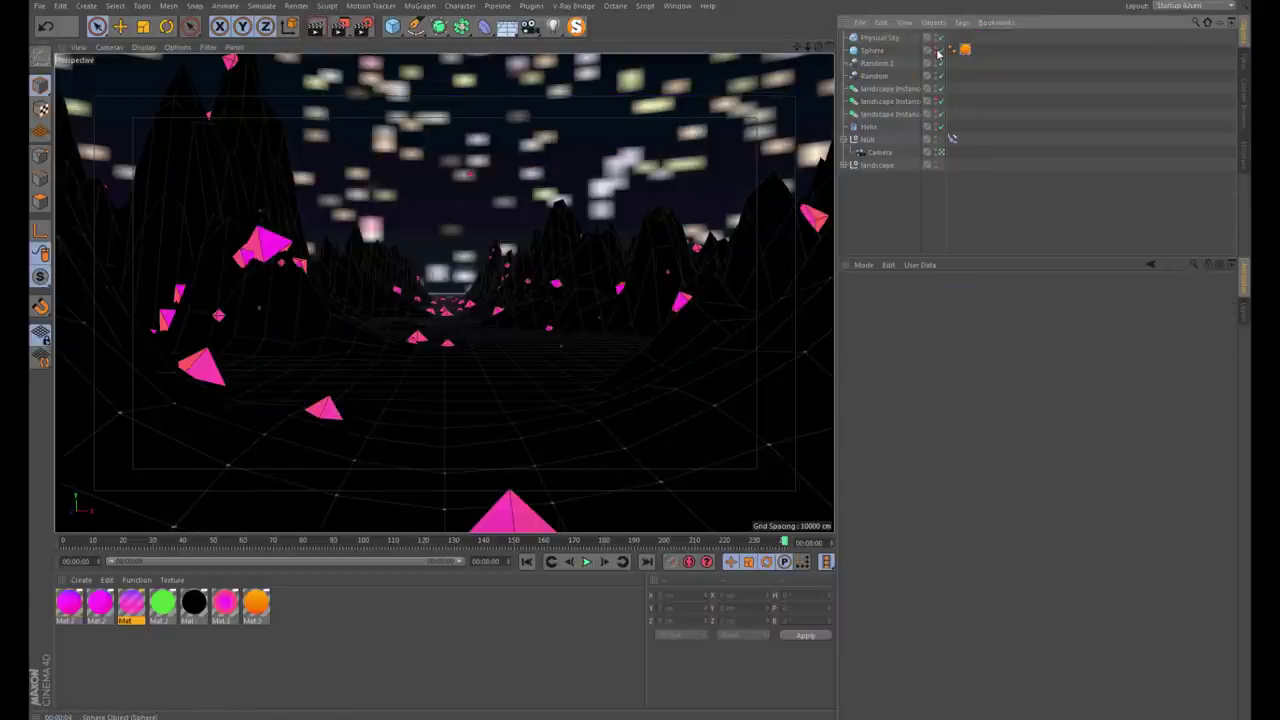
Render the trinity scene to the Picture Viewer
left_click(340, 26)
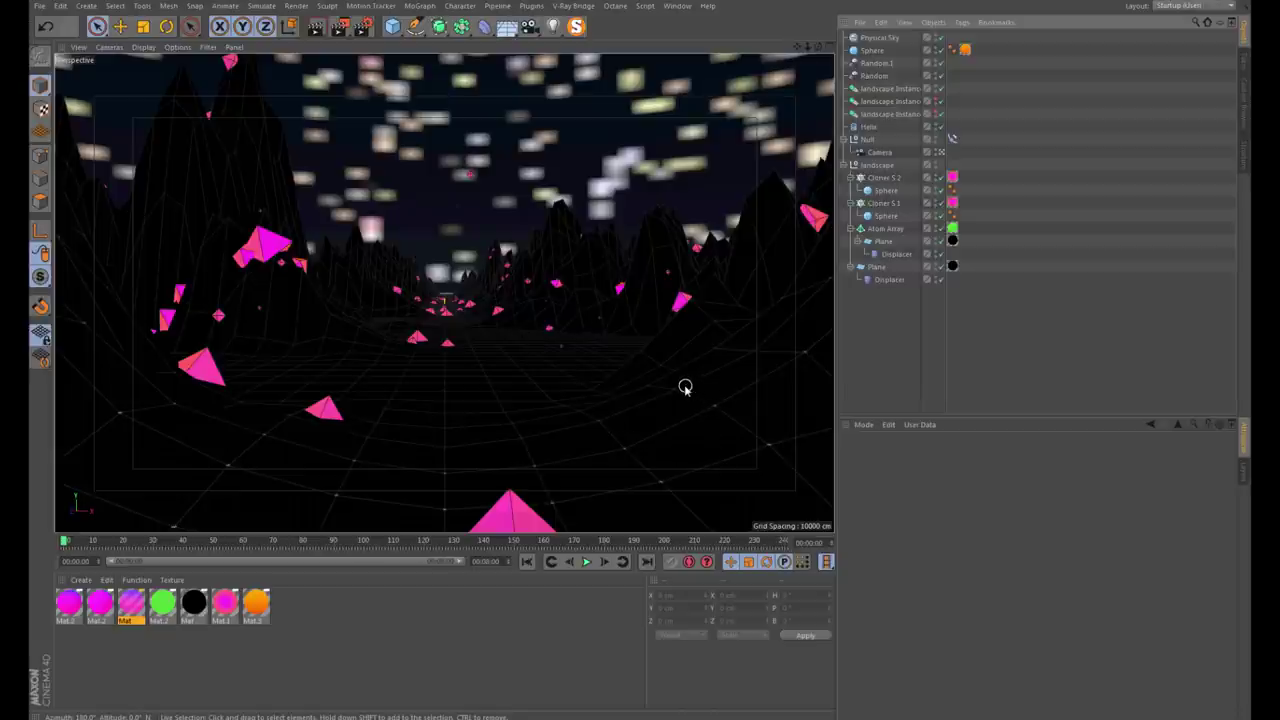
Add a compositing tag to the Sphere with its first object buffer enabled
right_click(868, 50)
mouse_move(912, 58)
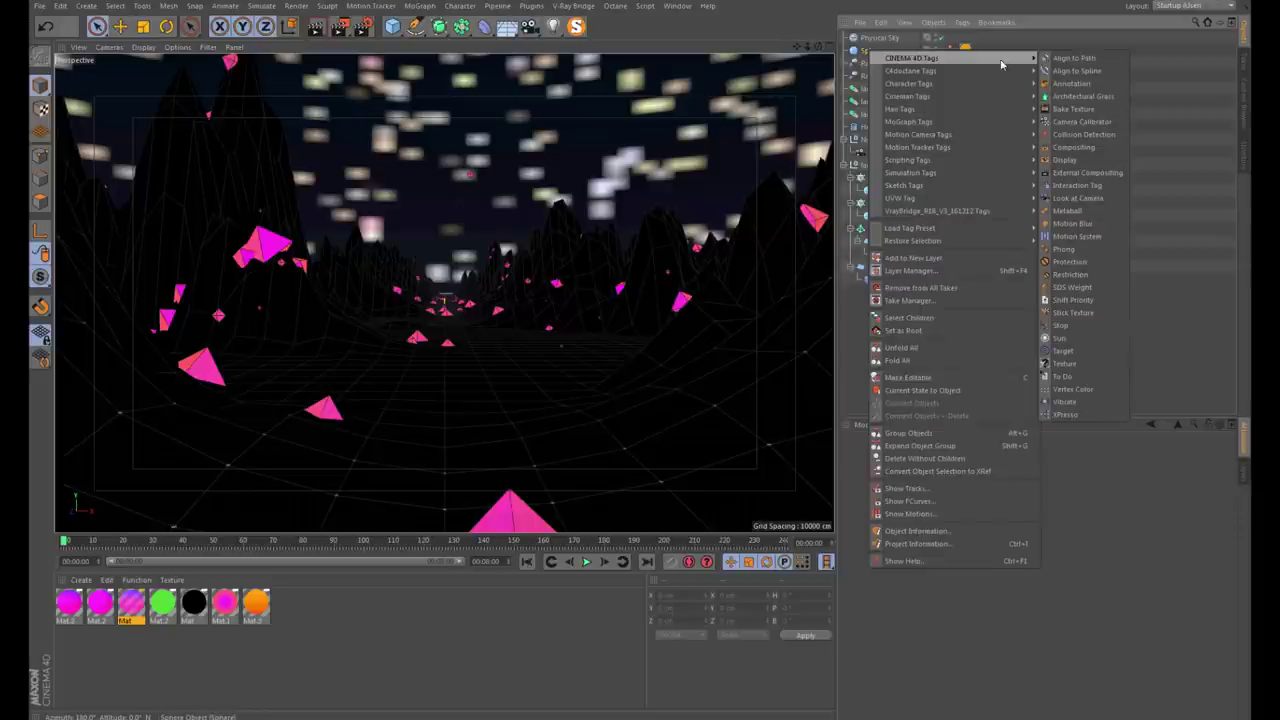
left_click(1074, 147)
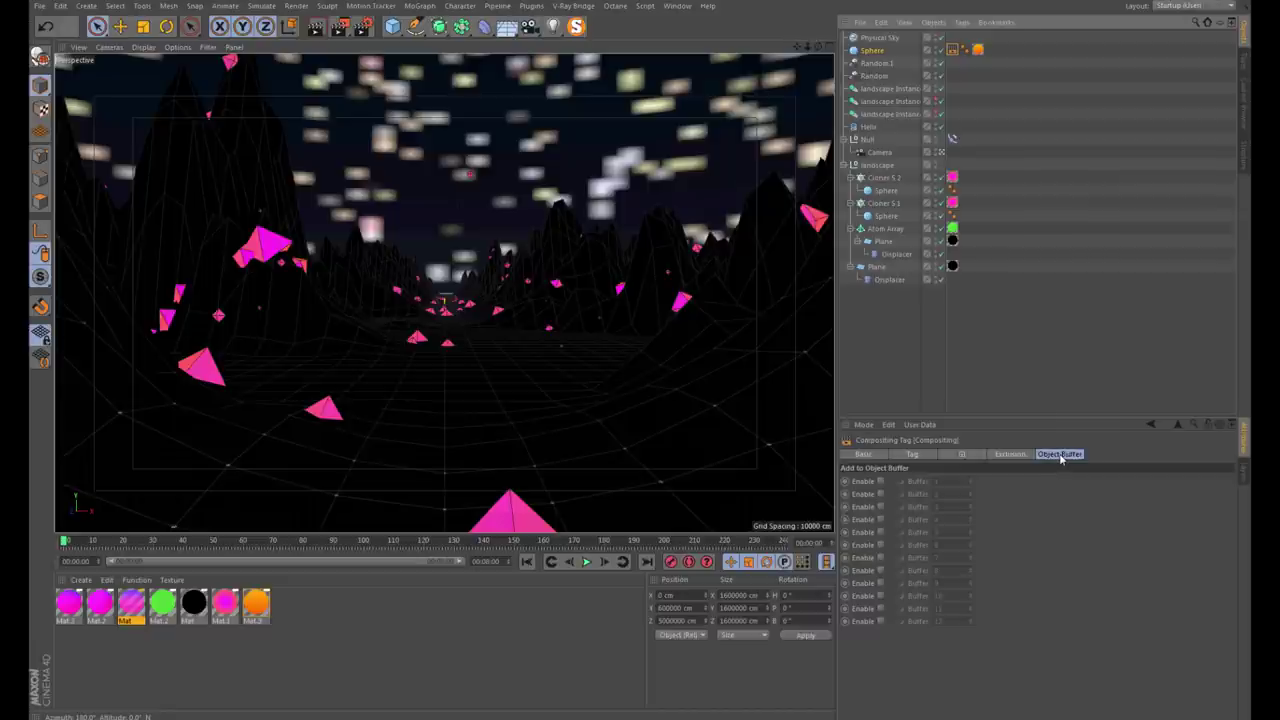
left_click(881, 481)
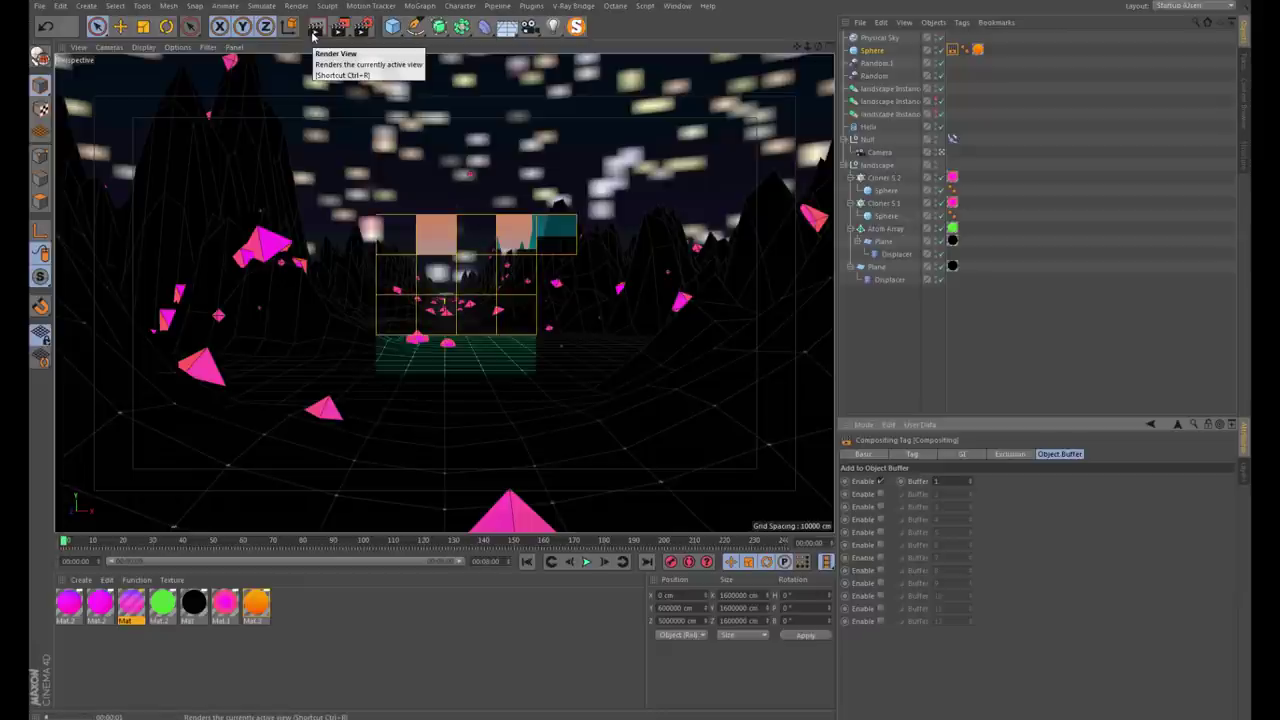
left_click(952, 101)
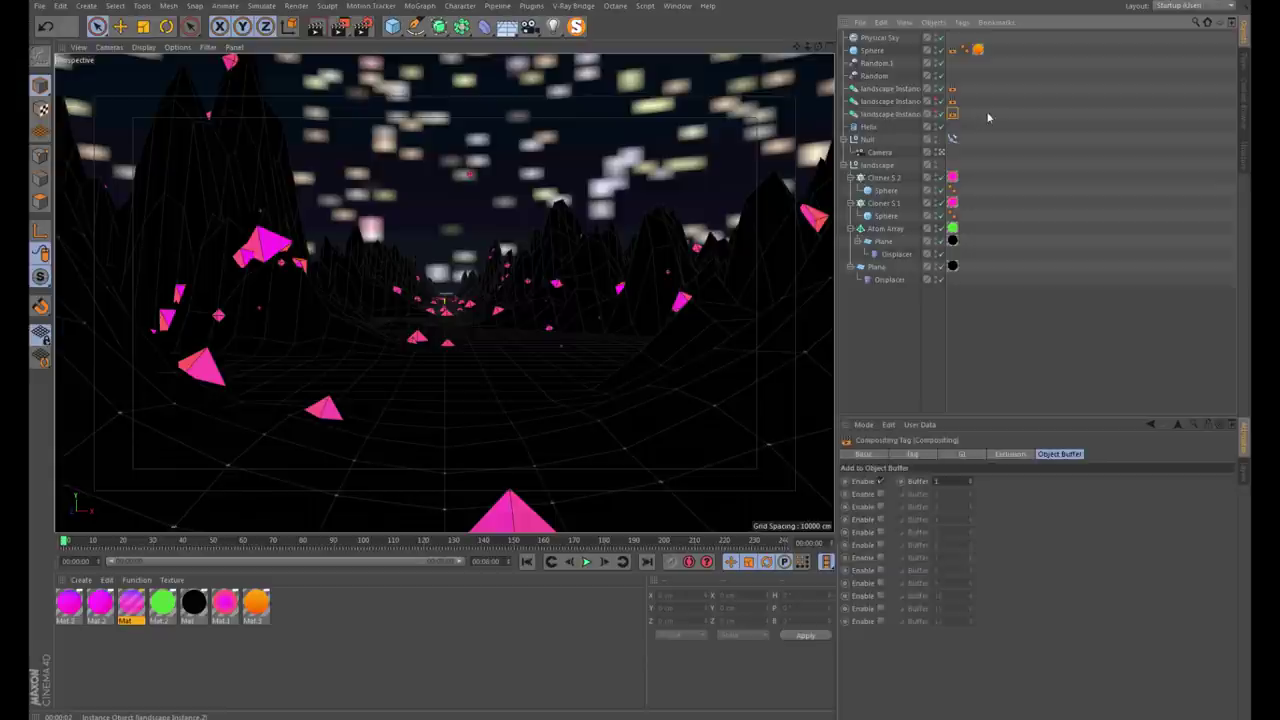
left_click(988, 114)
left_click(890, 90)
left_click(988, 103)
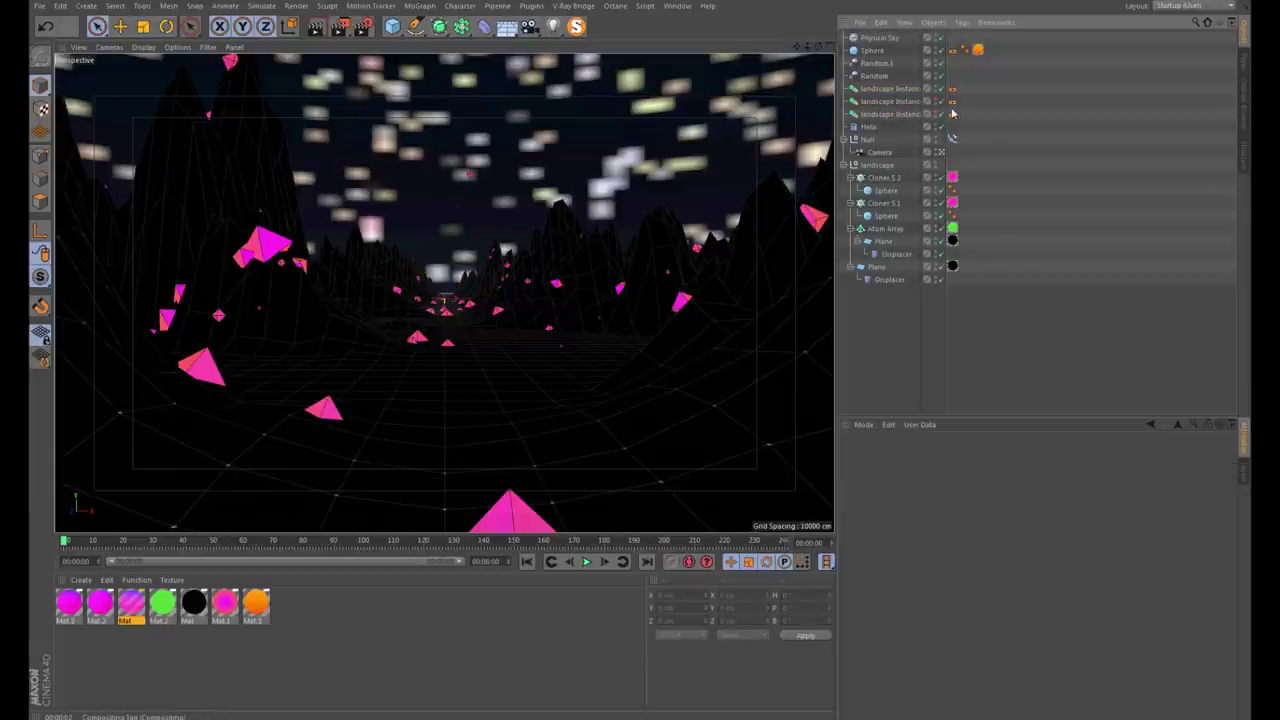
Enable object buffer 2 on the Plane and three landscape instance compositing tags
left_click(966, 267)
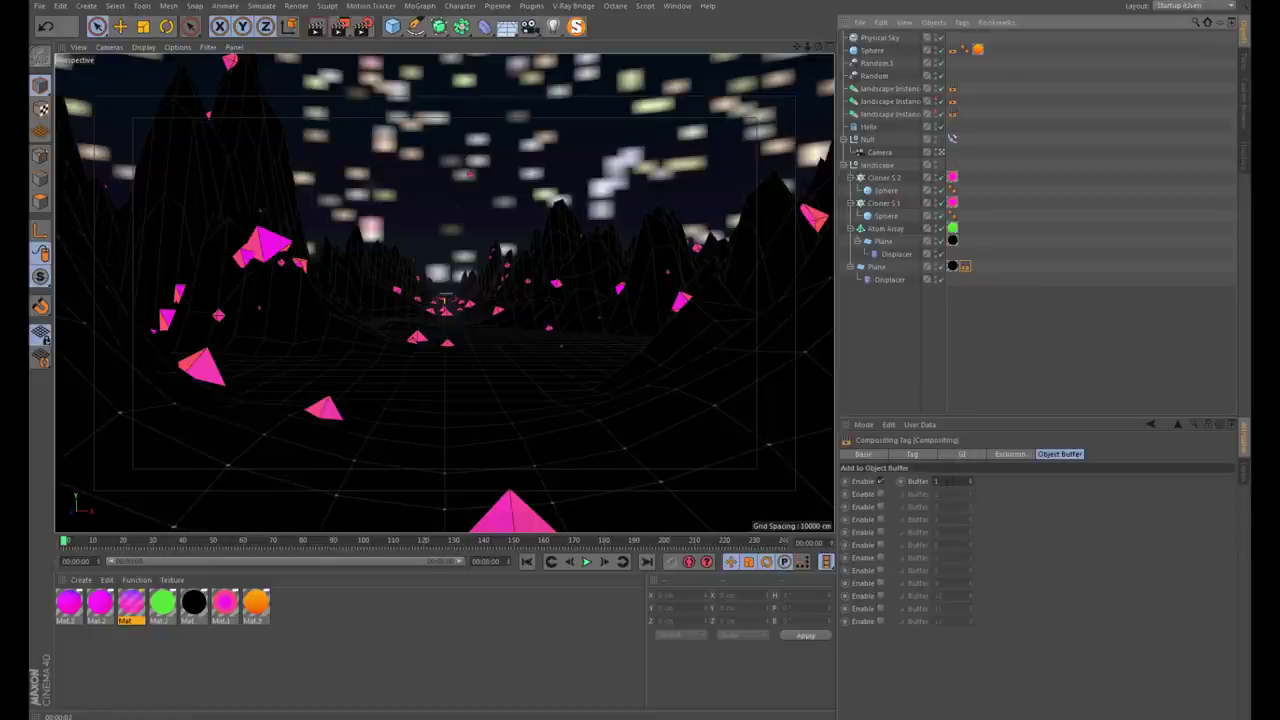
left_click(952, 114, "ctrl")
left_click(952, 101, "ctrl")
left_click(952, 88, "ctrl")
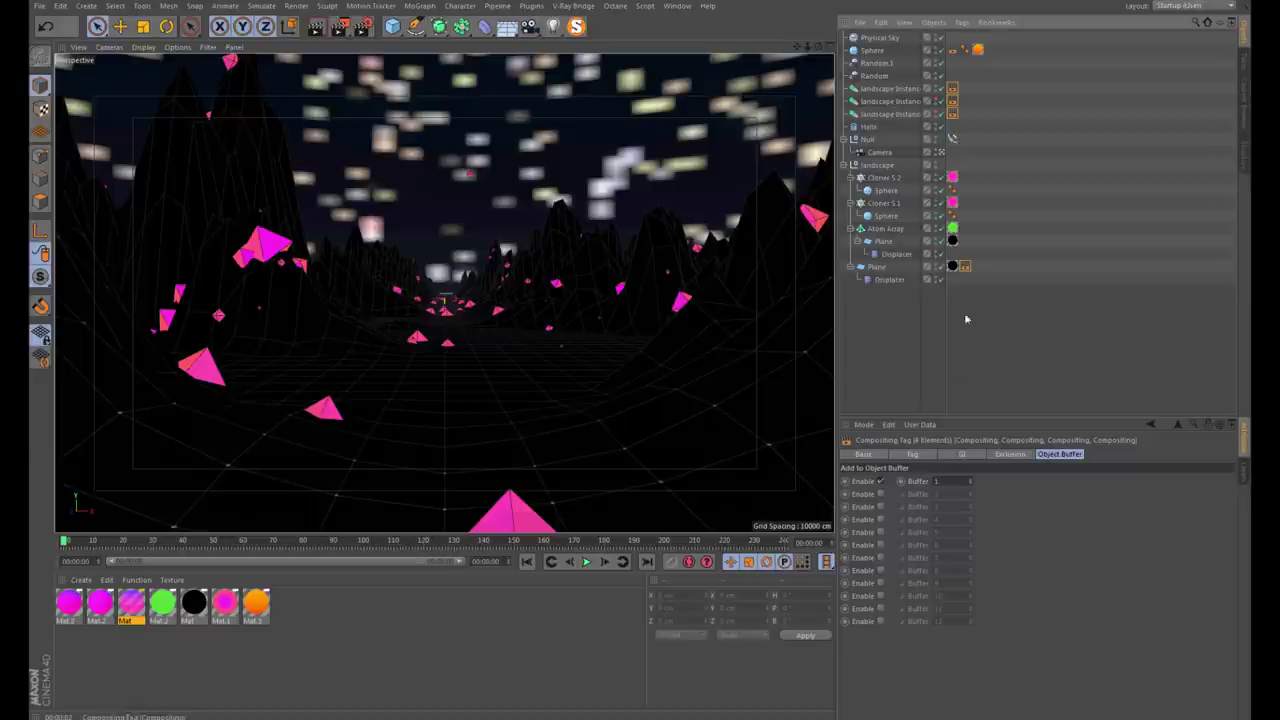
left_click(882, 482)
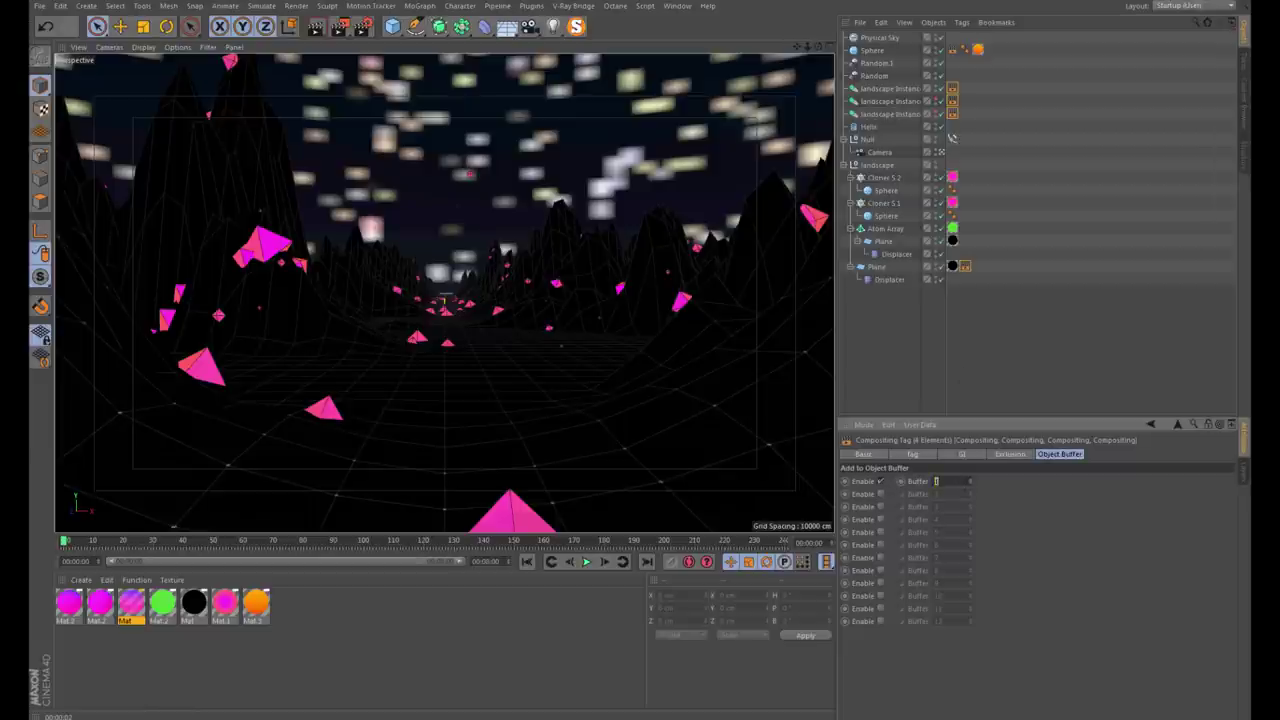
type("2")
left_click(1044, 160)
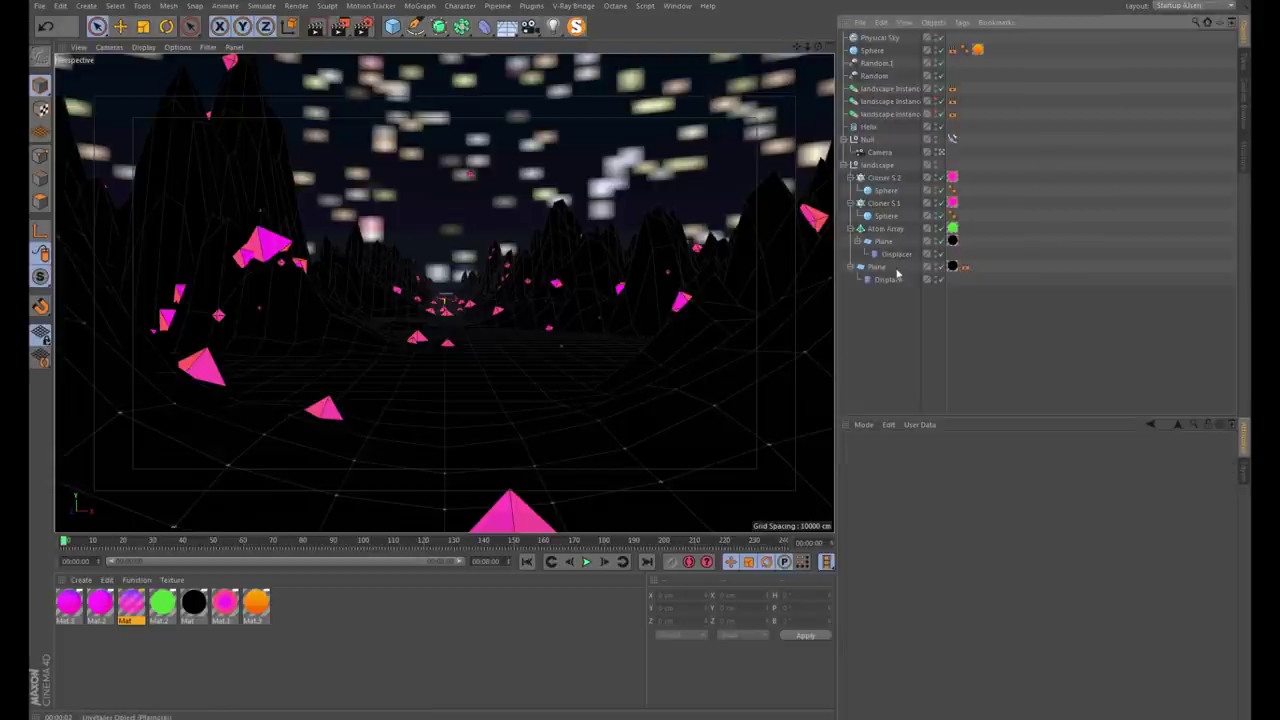
Add a compositing tag to Atom Array with an object buffer enabled
right_click(901, 231)
mouse_move(944, 212)
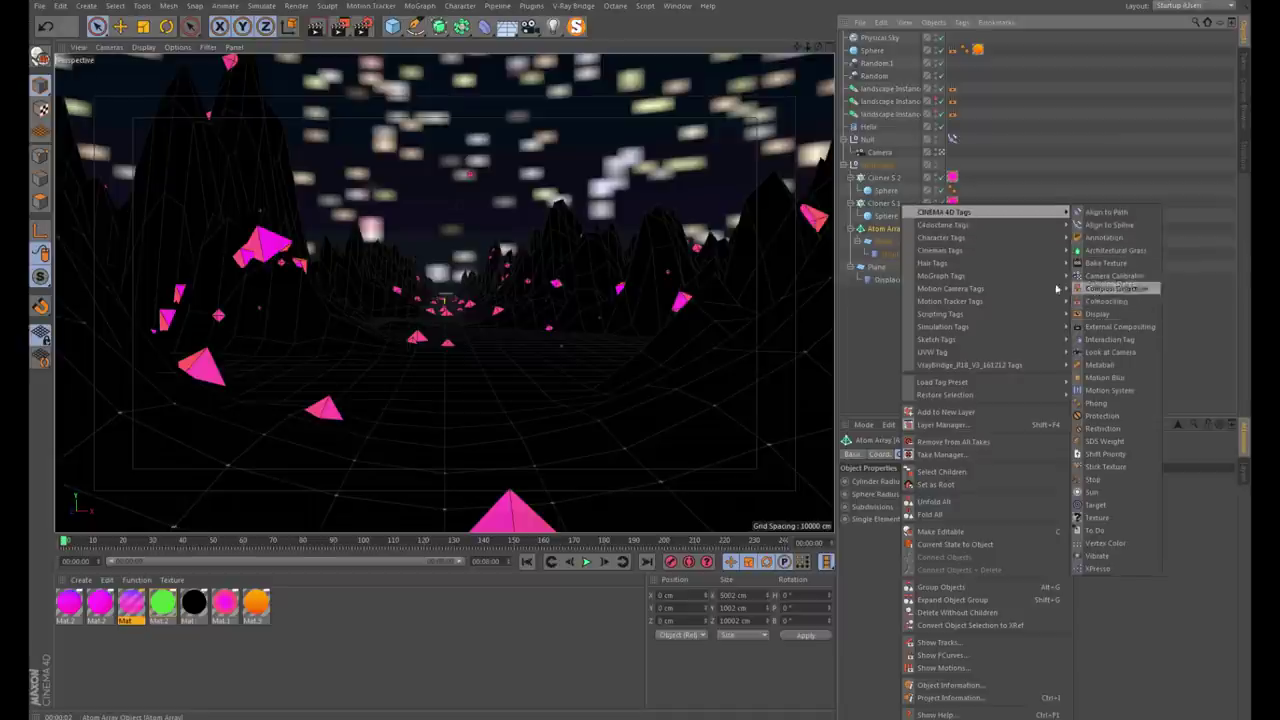
left_click(1106, 301)
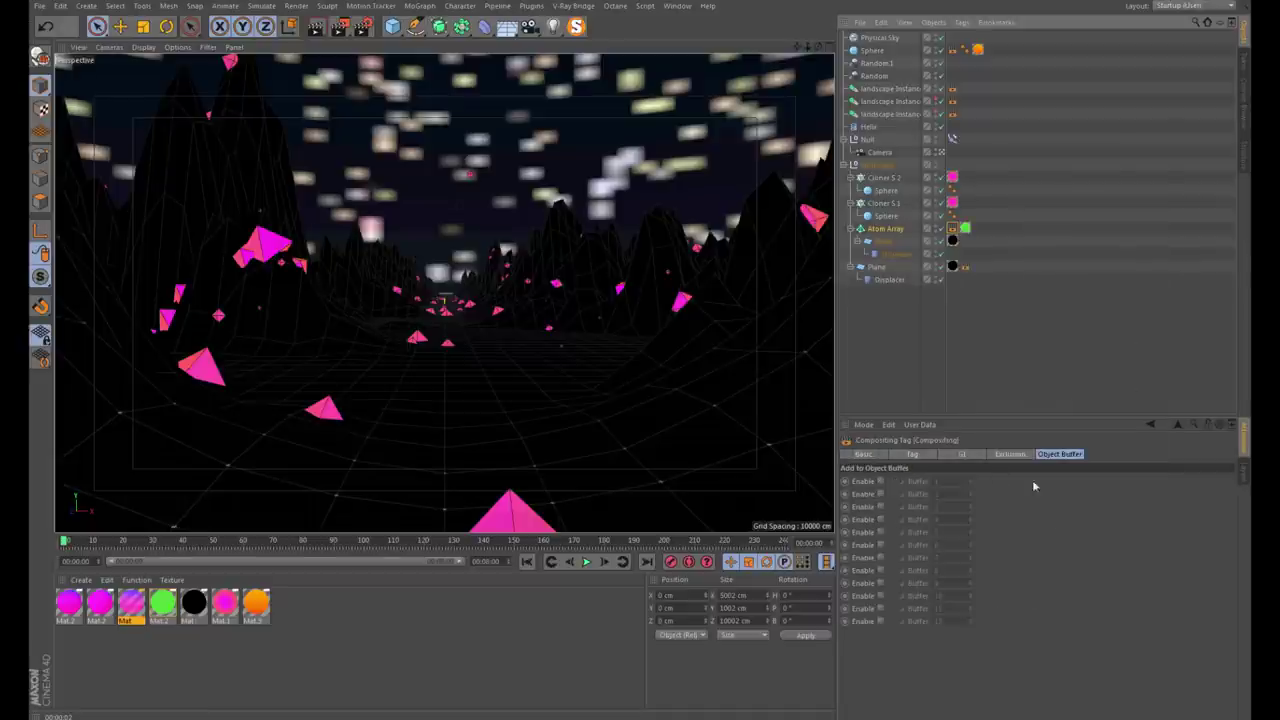
left_click(901, 485)
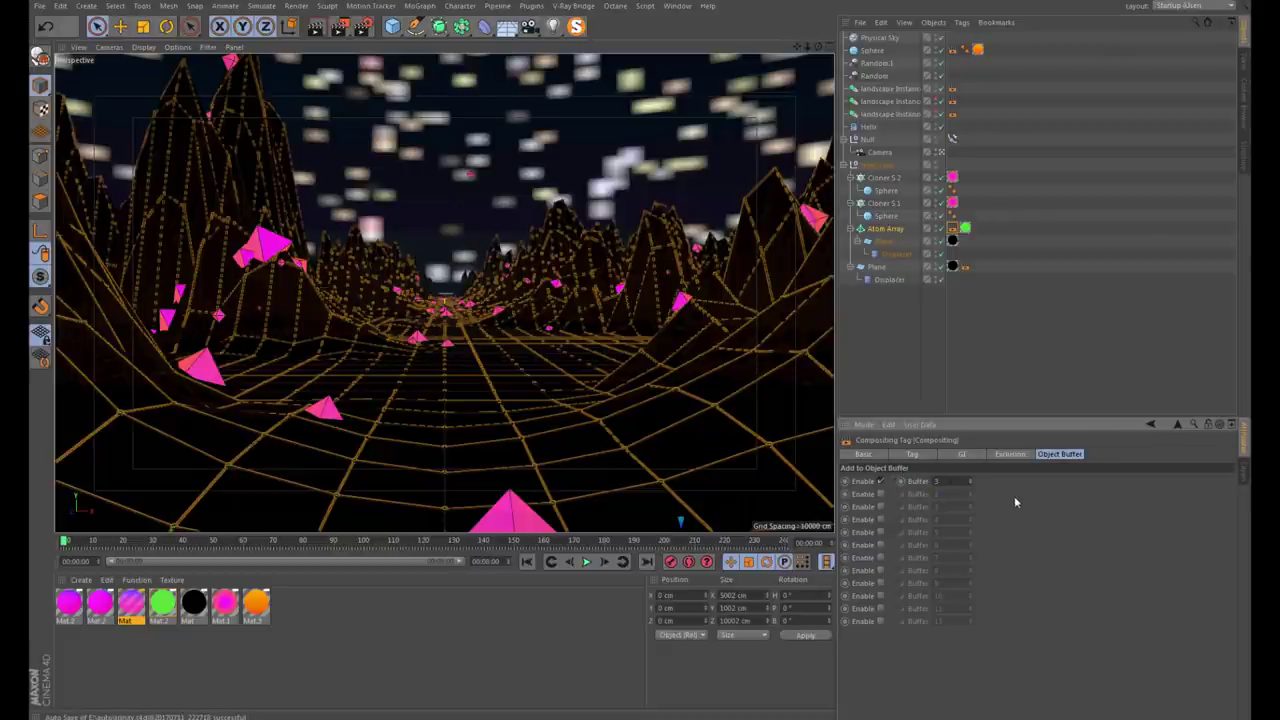
left_click(1014, 229)
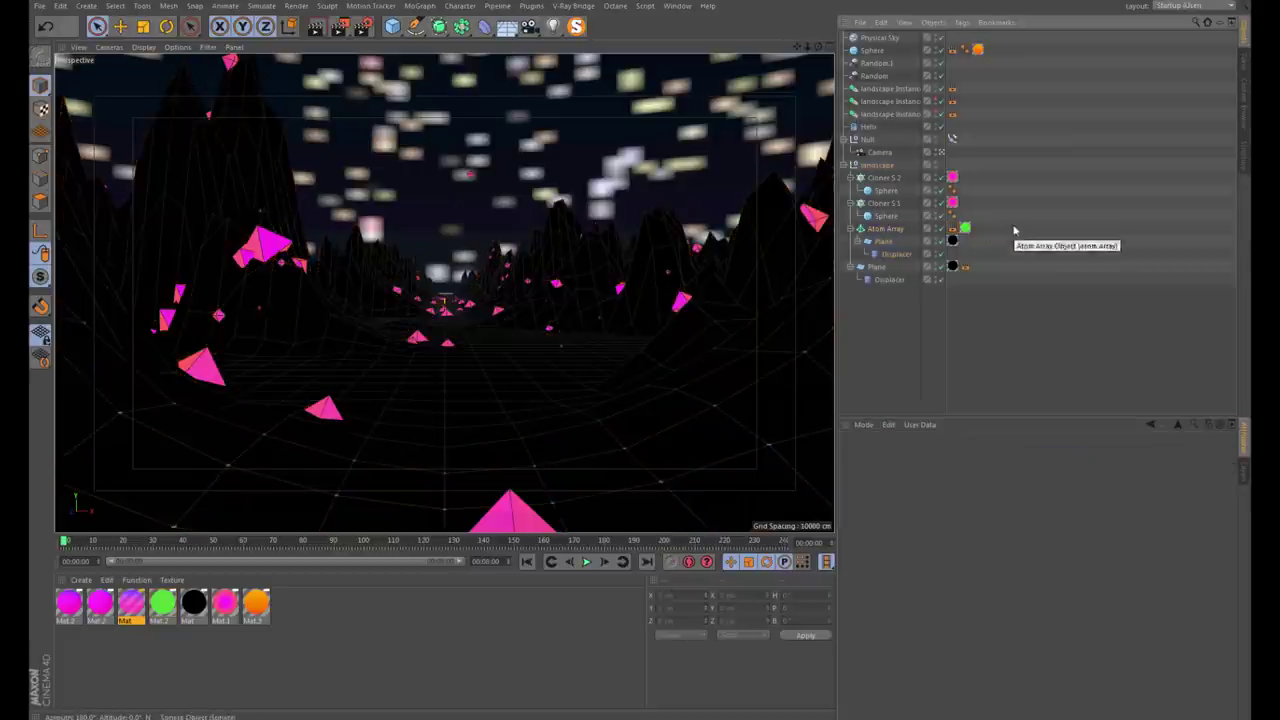
Set the Cloner S.2 compositing tag to object buffer 5 and open Render Settings
left_click(870, 203)
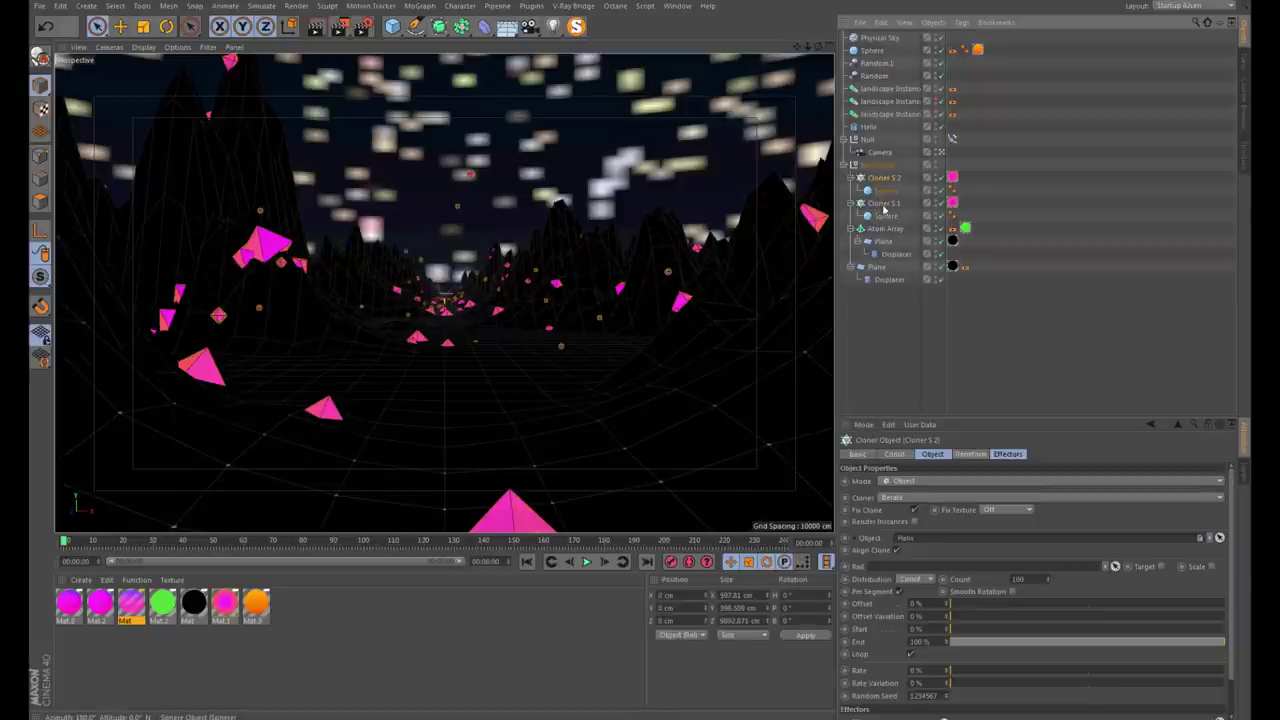
left_click(988, 221)
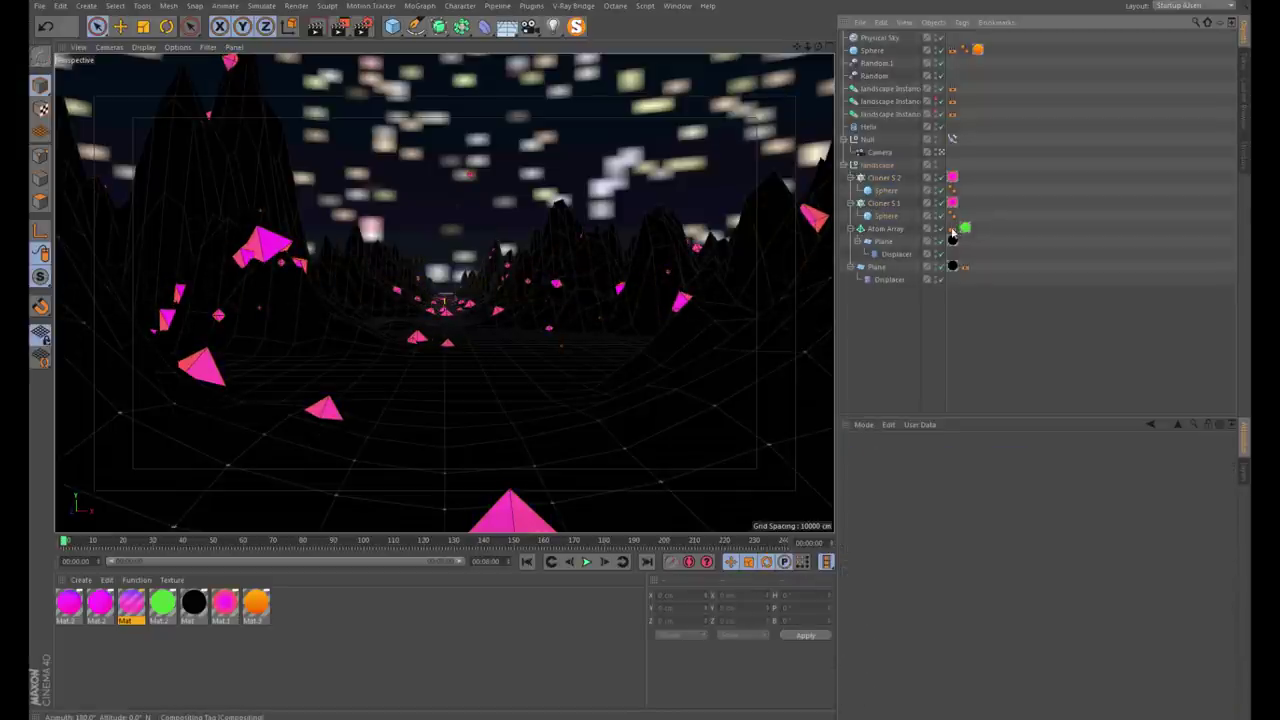
left_click(966, 203)
left_click(936, 481)
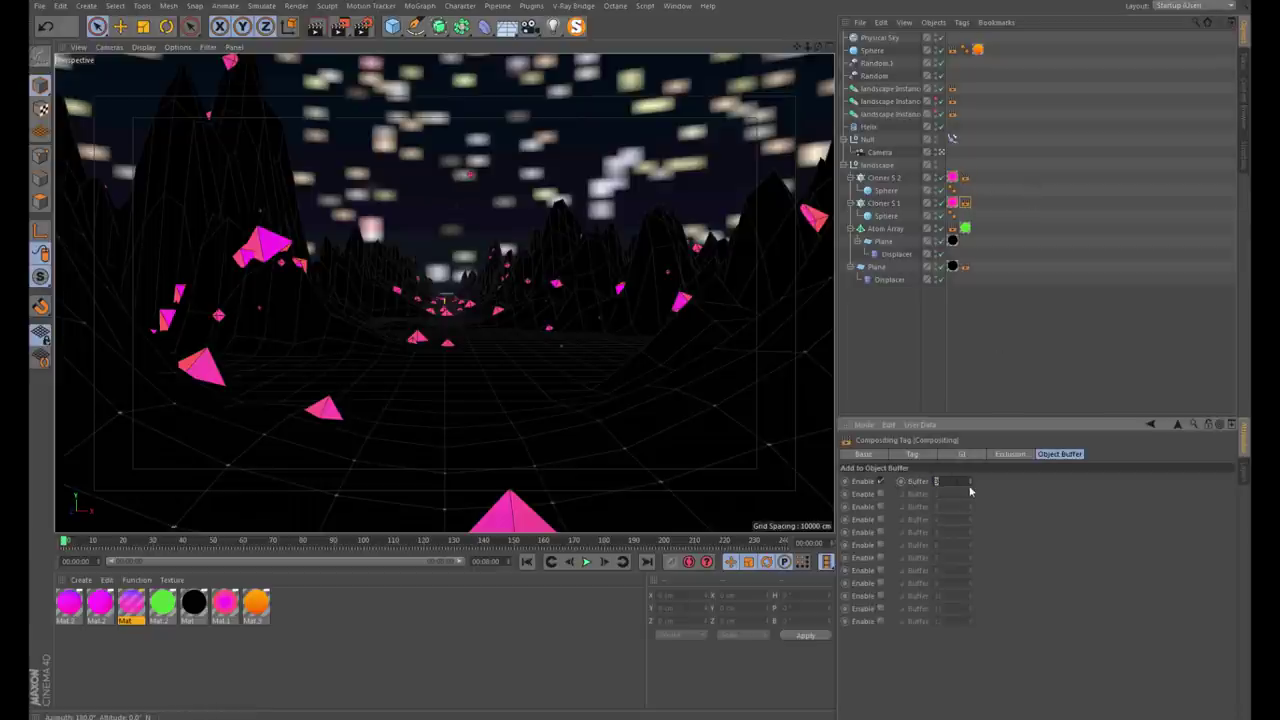
left_click(965, 177)
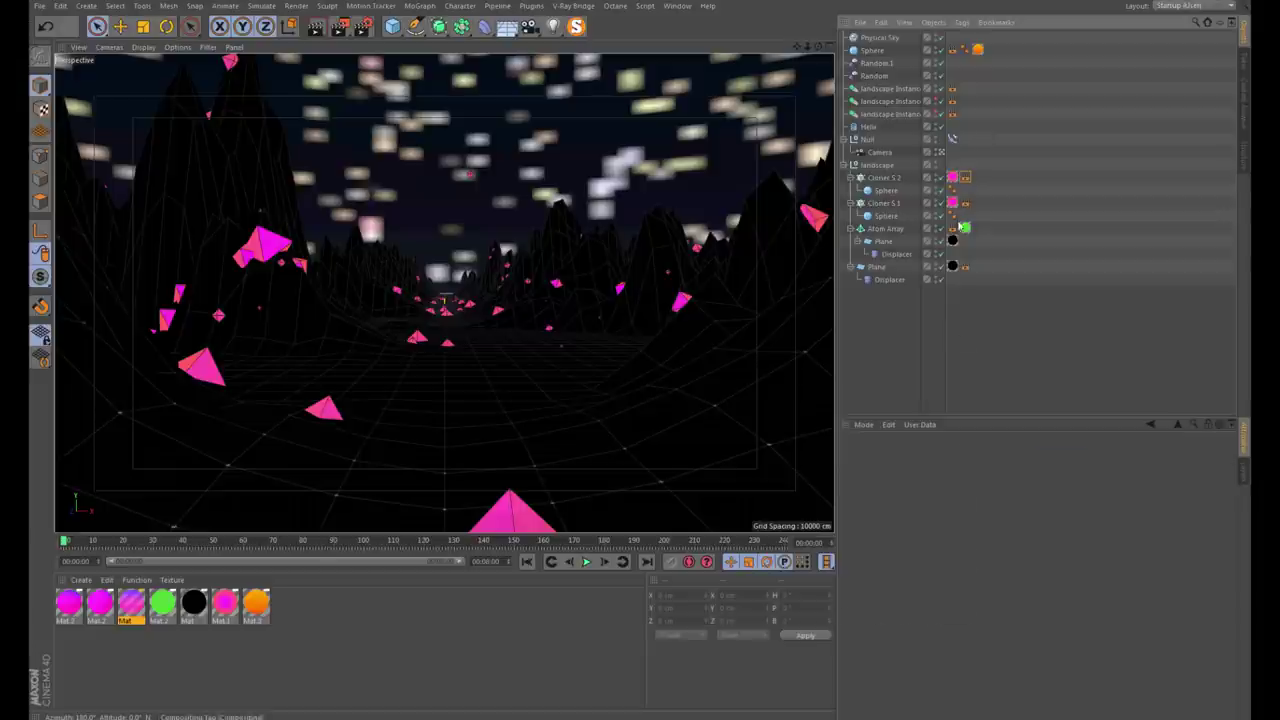
left_click(936, 481)
type("5")
key("Return")
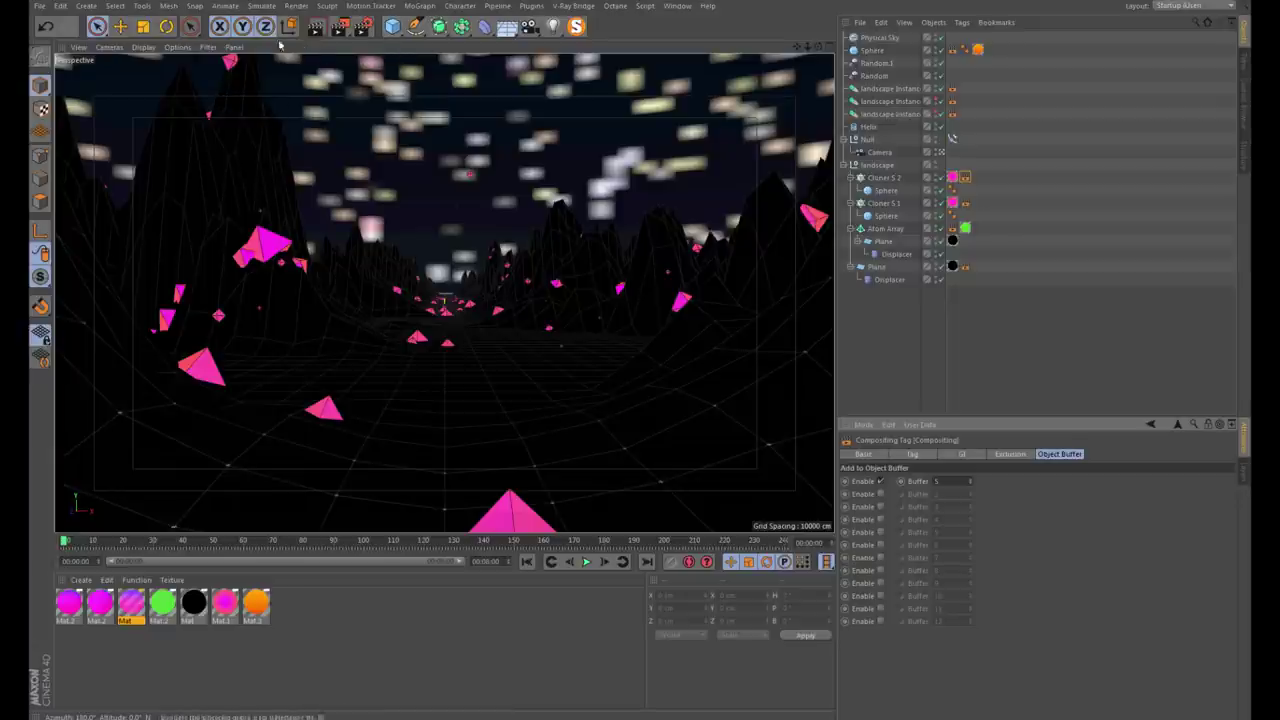
left_click(363, 27)
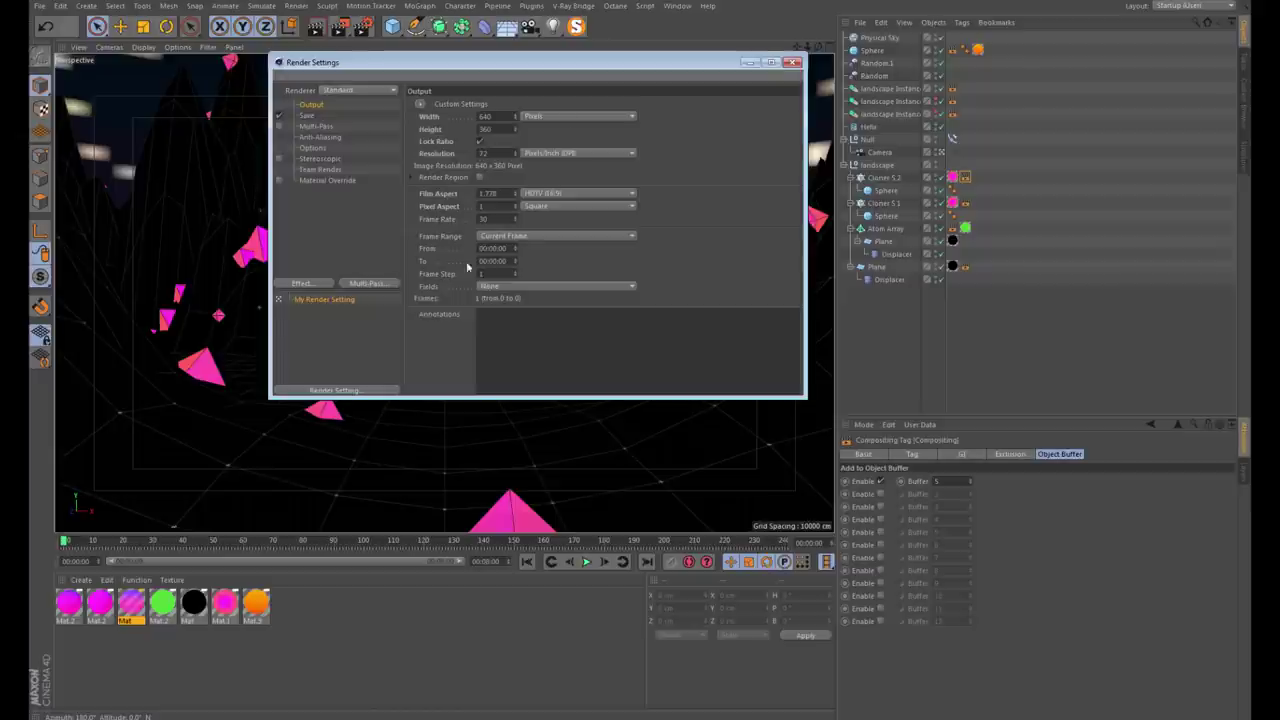
Add five Object Buffer multi-passes, entering group ID 3 for the latest pass
left_click_drag(390, 62, 425, 150)
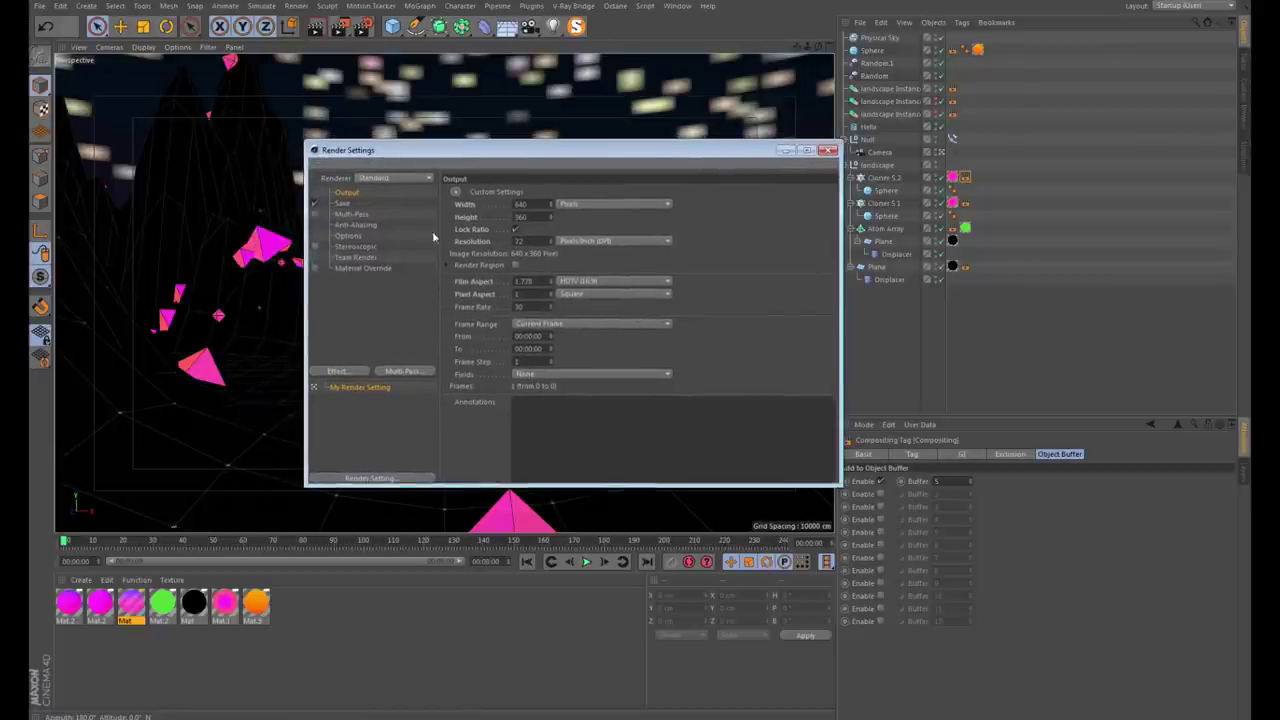
left_click(405, 374)
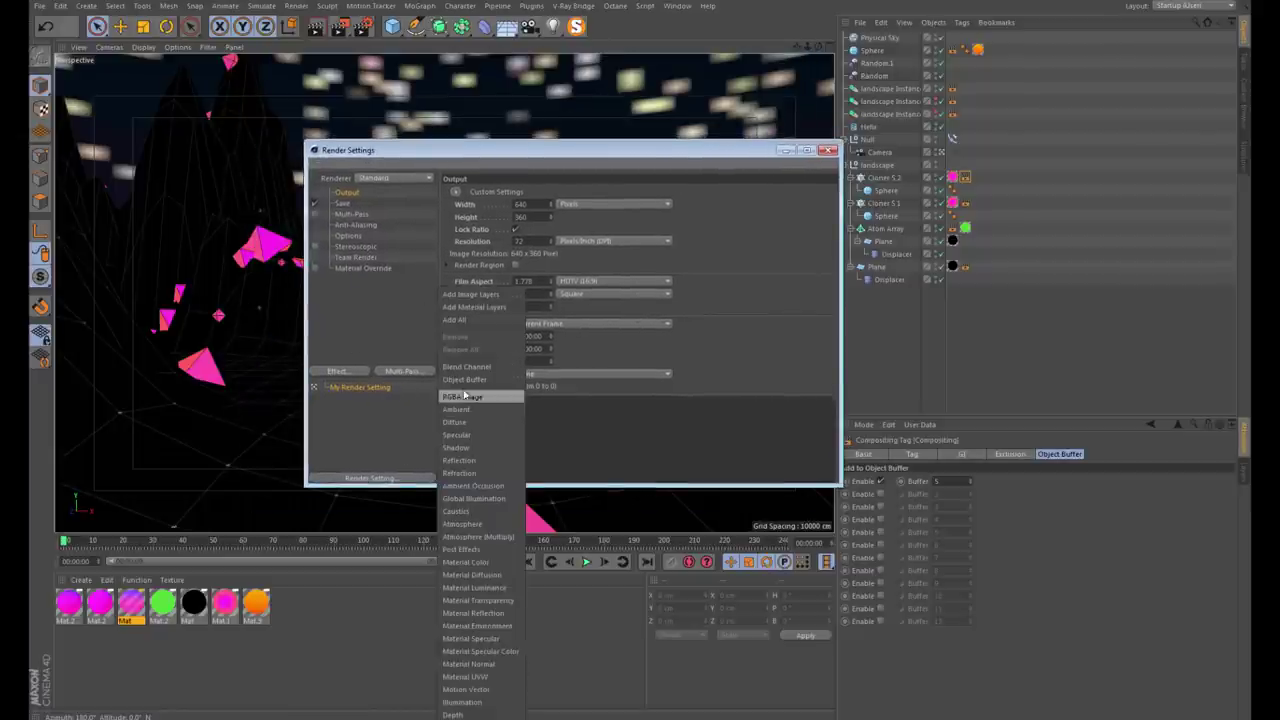
left_click(464, 380)
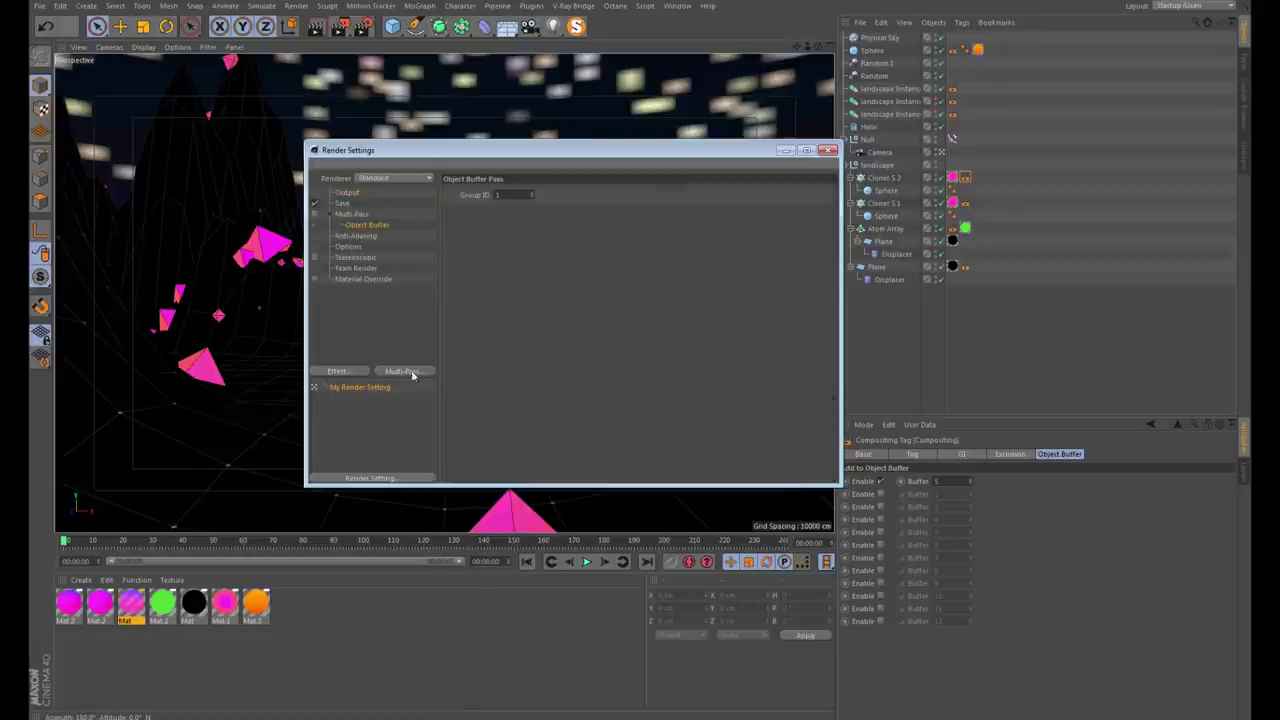
left_click(410, 371)
left_click(464, 380)
left_click(410, 371)
left_click(468, 381)
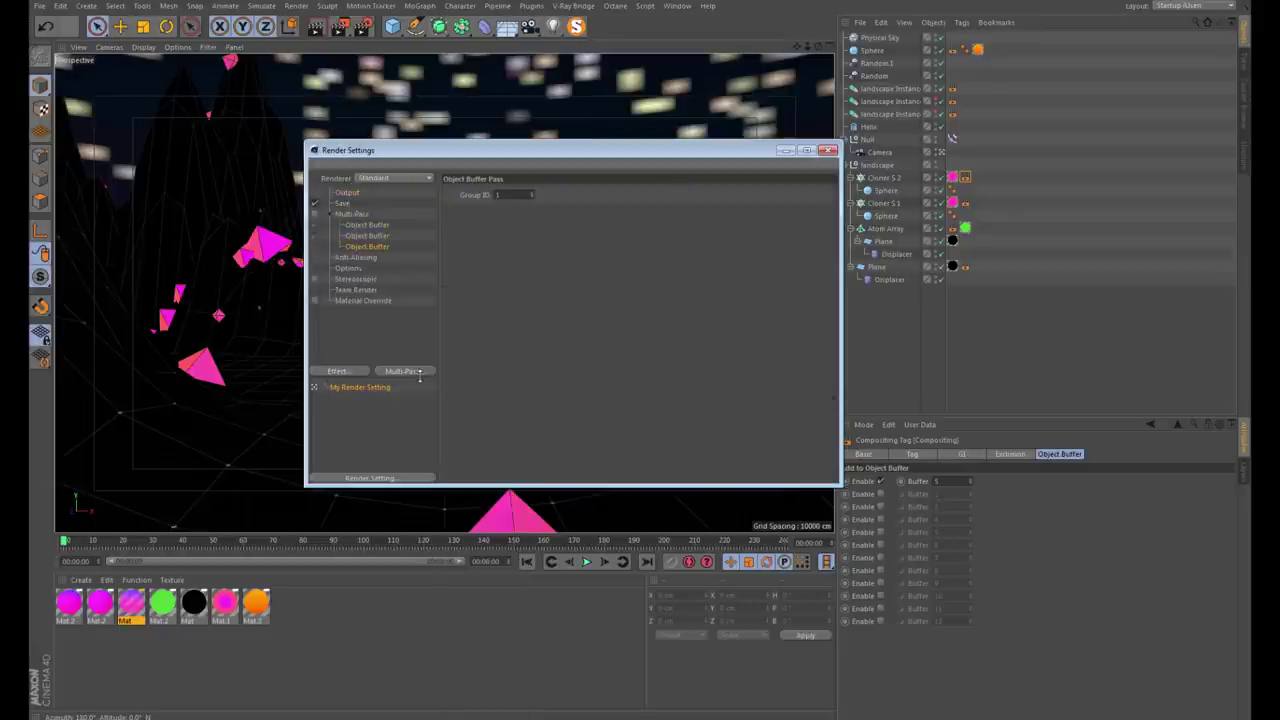
left_click(418, 371)
left_click(466, 380)
left_click(412, 371)
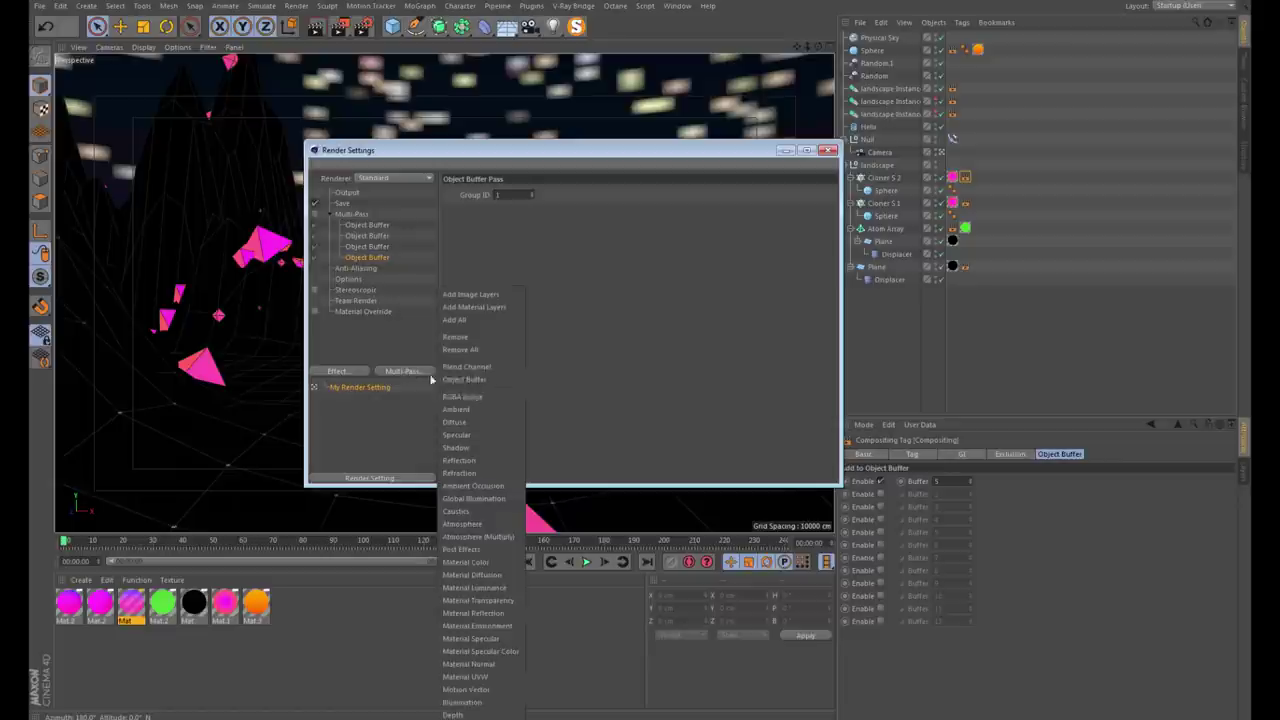
left_click(477, 381)
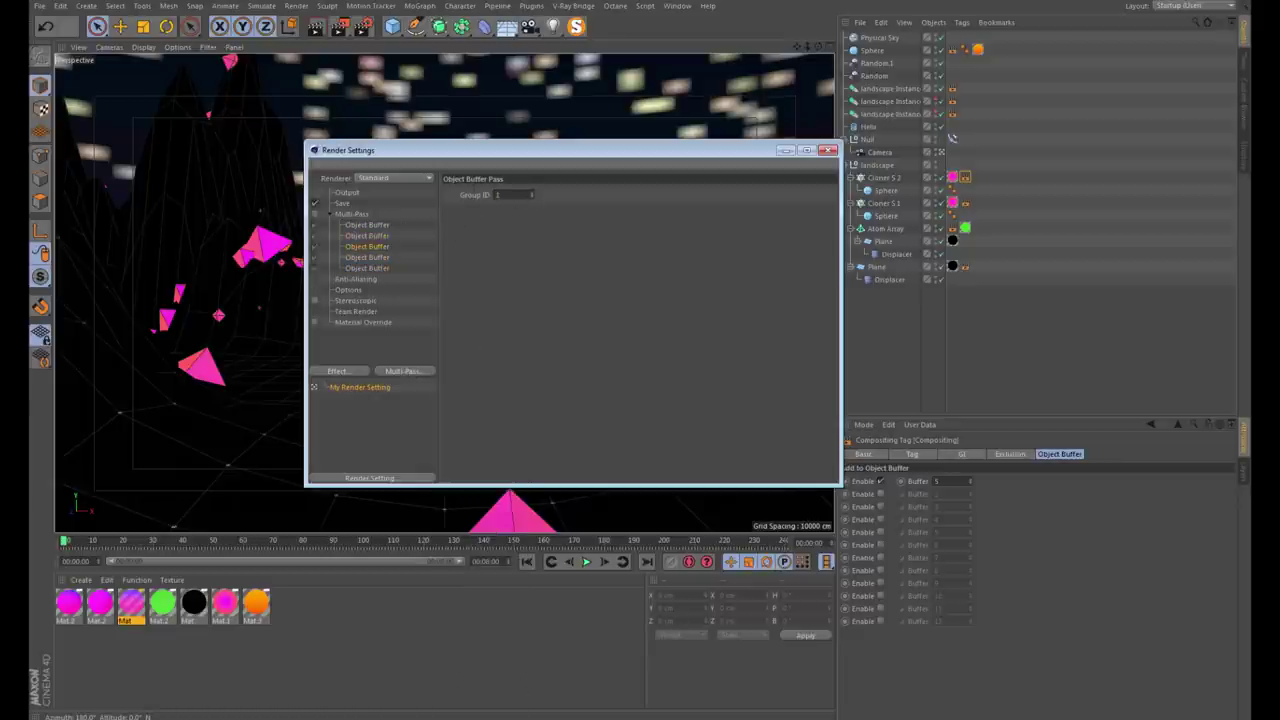
type("3")
key("Return")
Reposition Render Settings and start an interactive render preview in the viewport
mouse_move(410, 150)
left_mouse_down()
mouse_move(813, 238)
mouse_move(213, 216)
mouse_move(317, 378)
left_mouse_up()
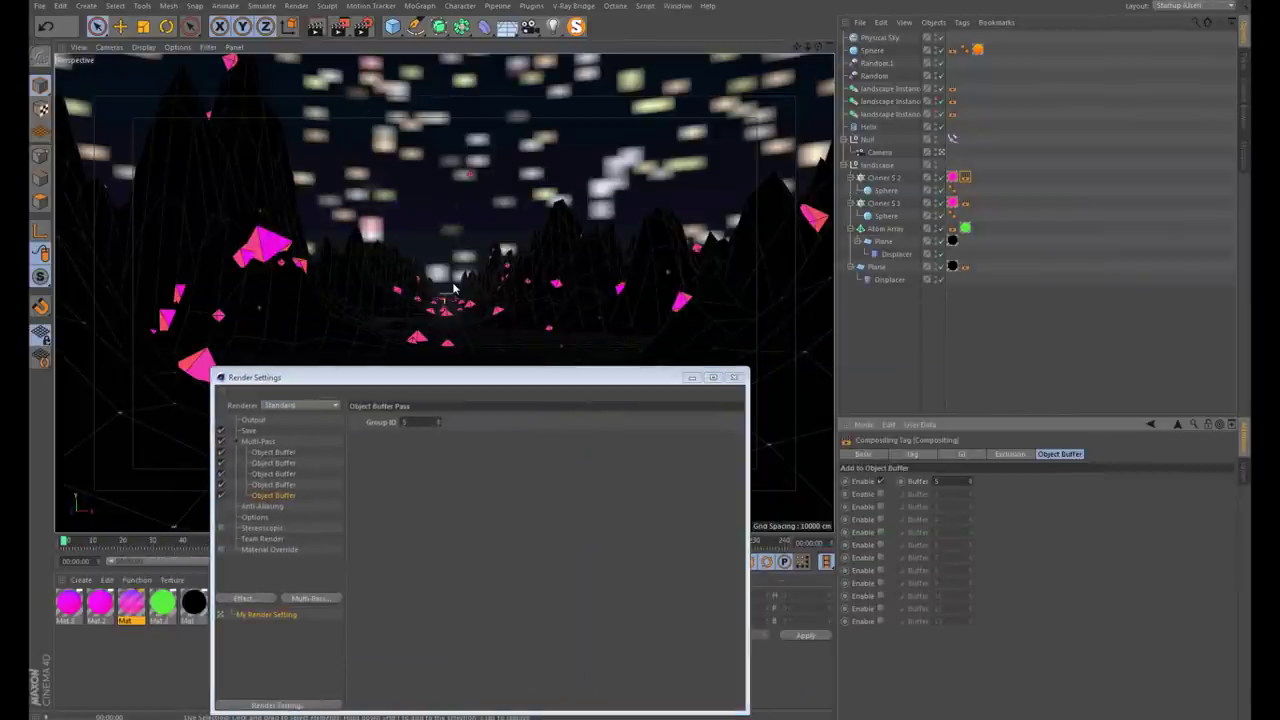
key("alt+r")
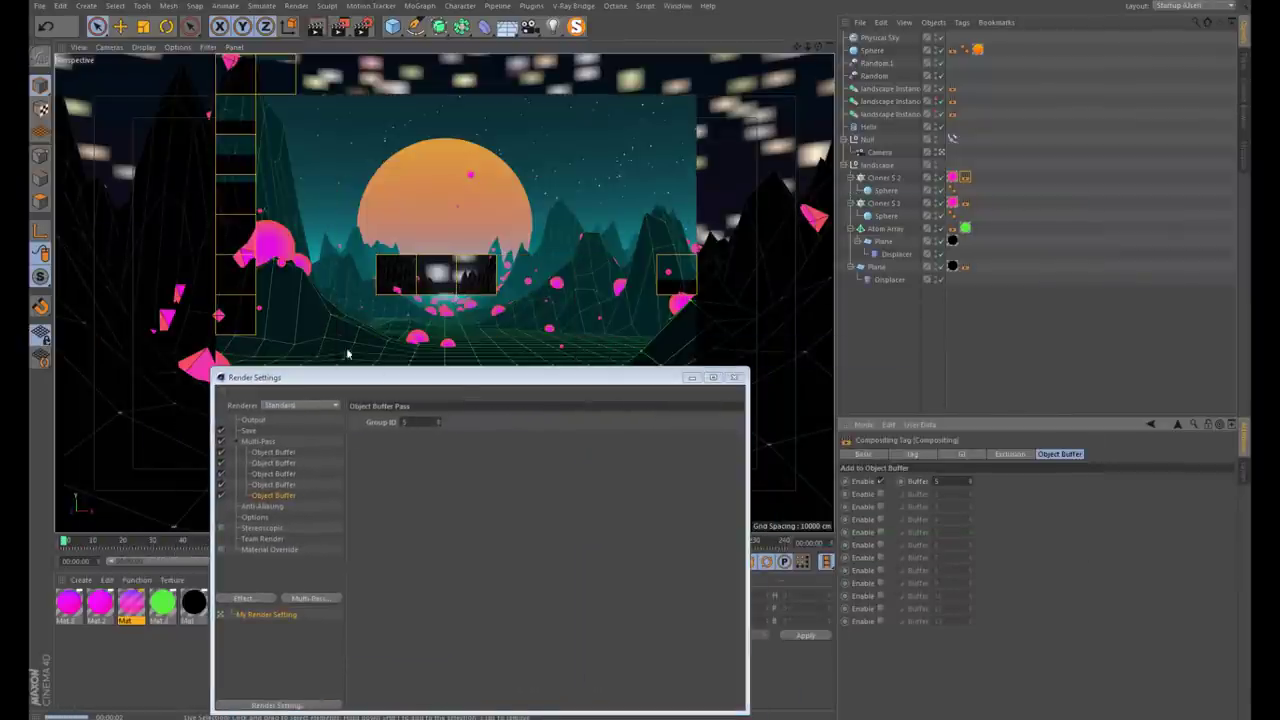
mouse_move(371, 387)
left_mouse_down()
mouse_move(650, 211)
mouse_move(737, 182)
left_mouse_up()
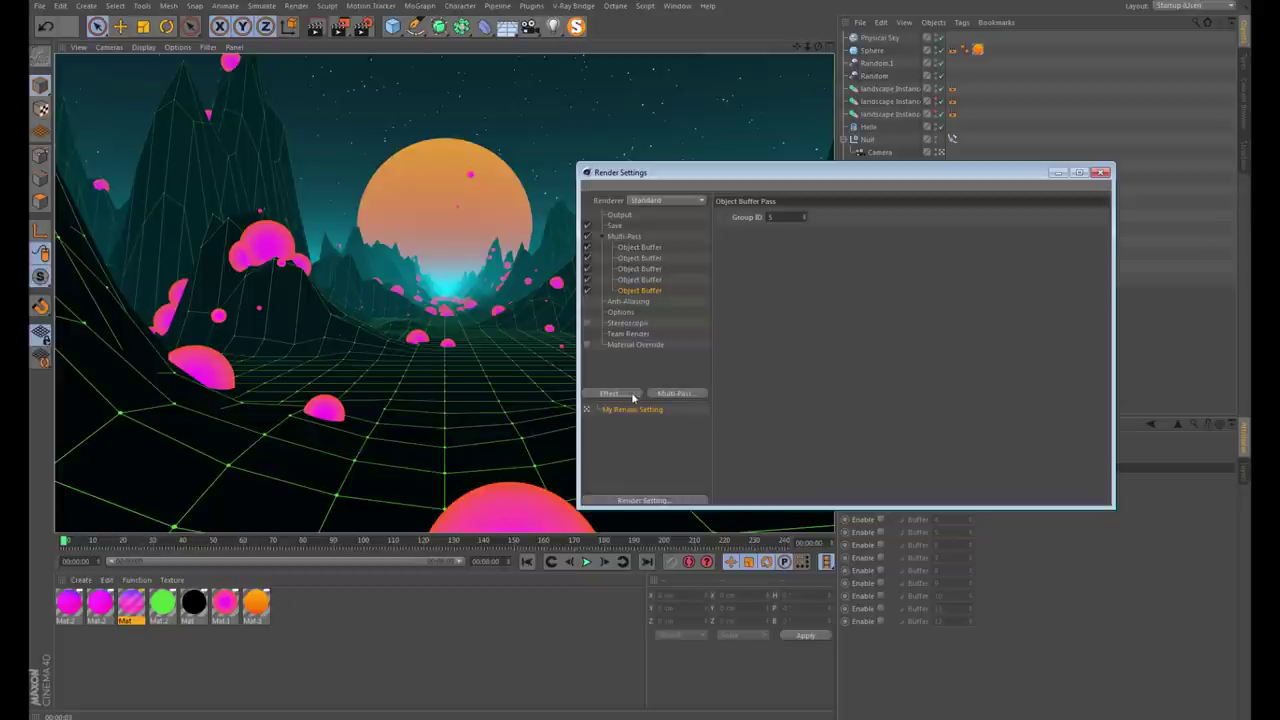
Add Atmosphere and Ambient multi-passes and view the Save options
left_click(684, 397)
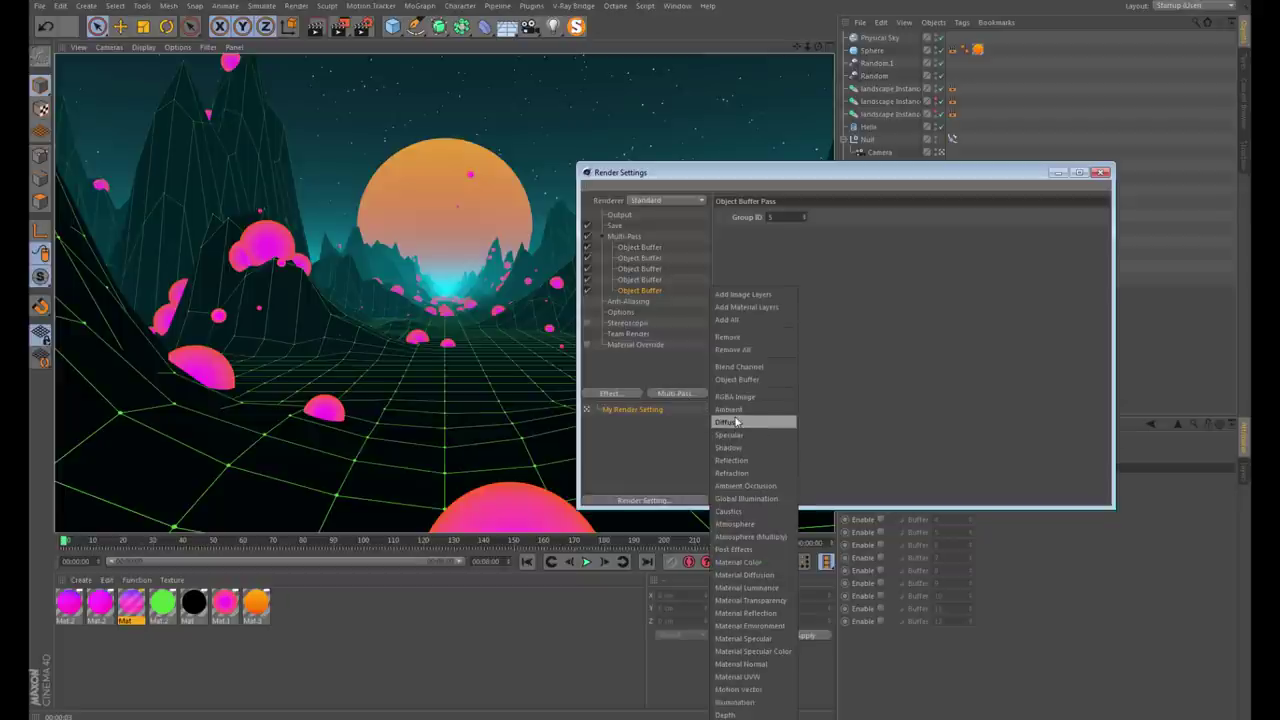
left_click(737, 423)
left_click(686, 400)
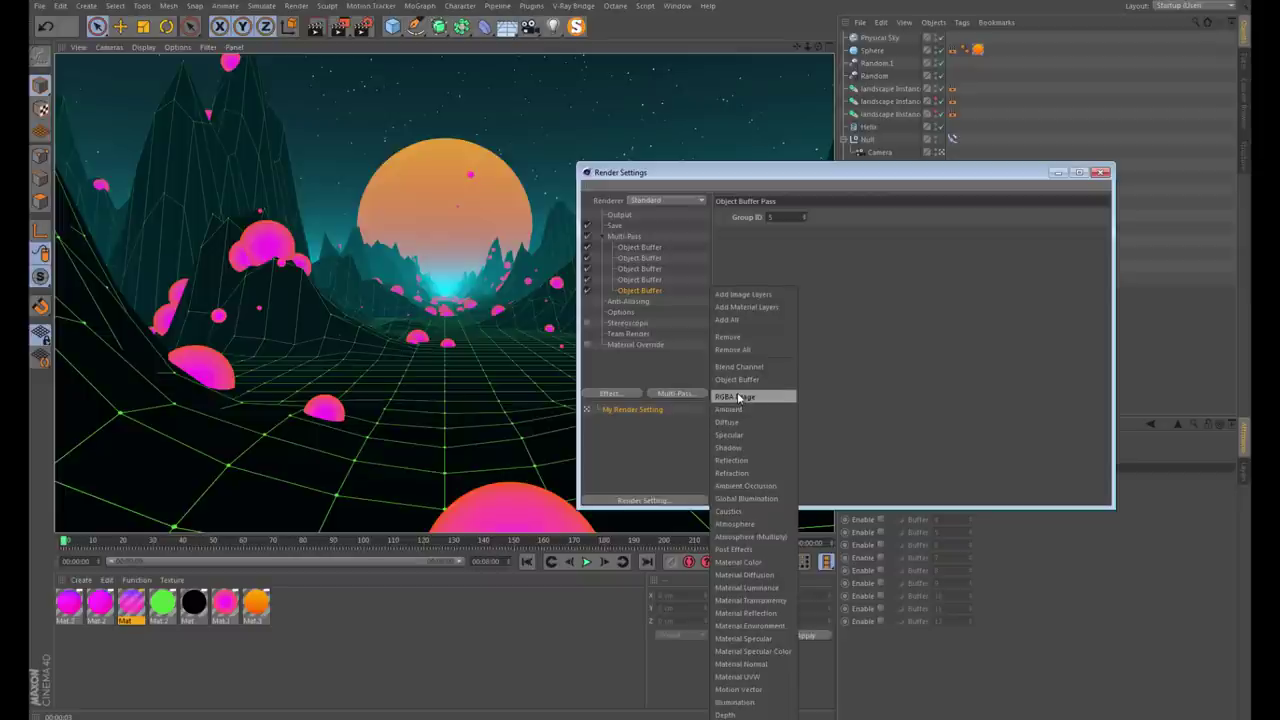
left_click(736, 523)
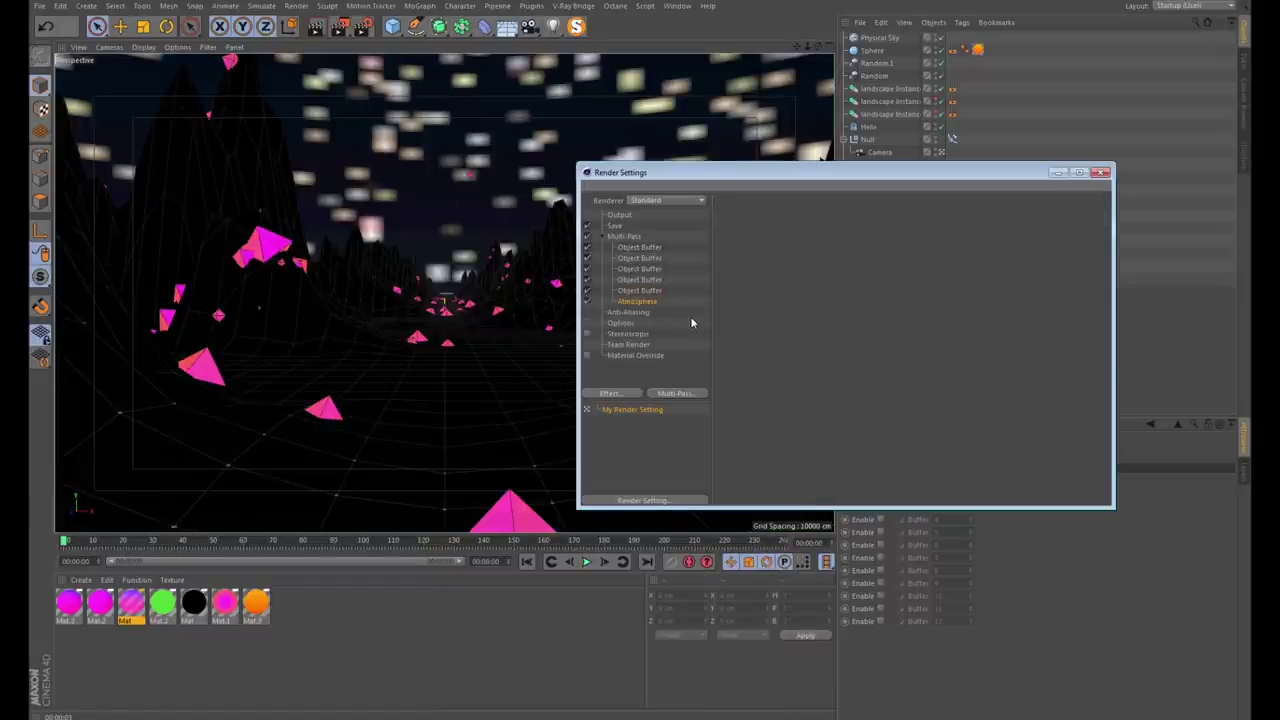
left_click(683, 395)
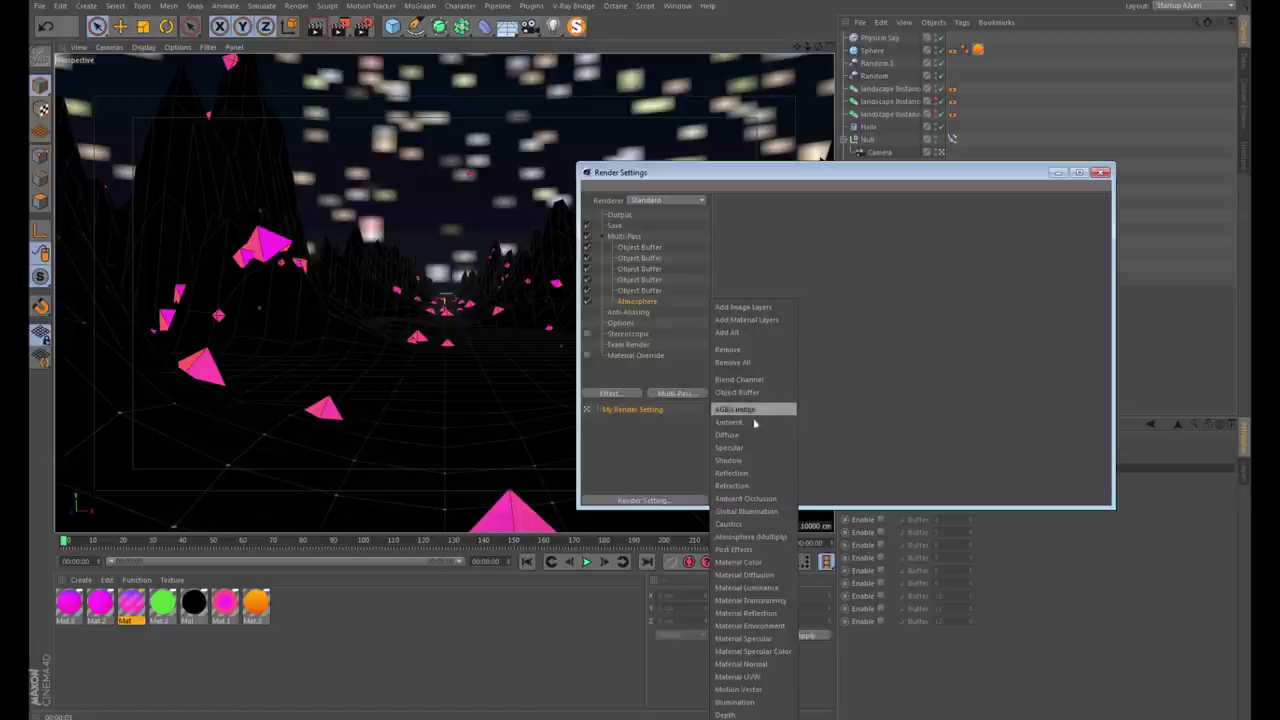
left_click(741, 423)
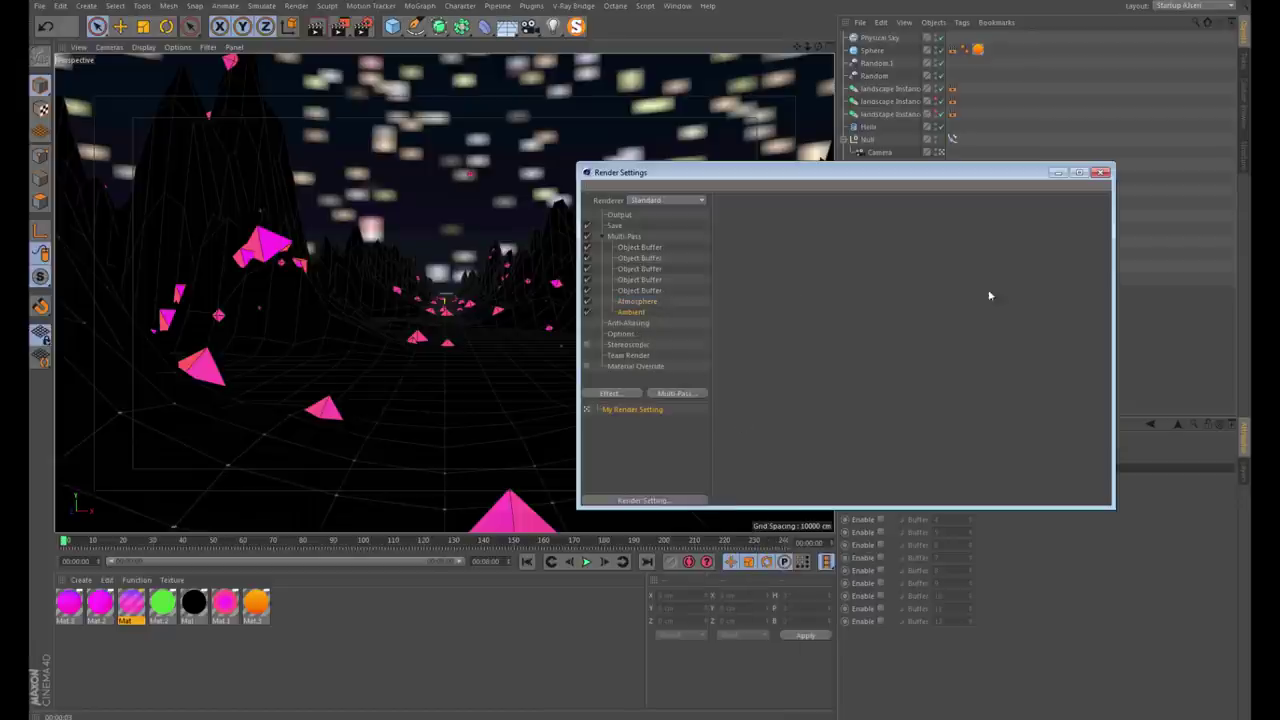
left_click(615, 224)
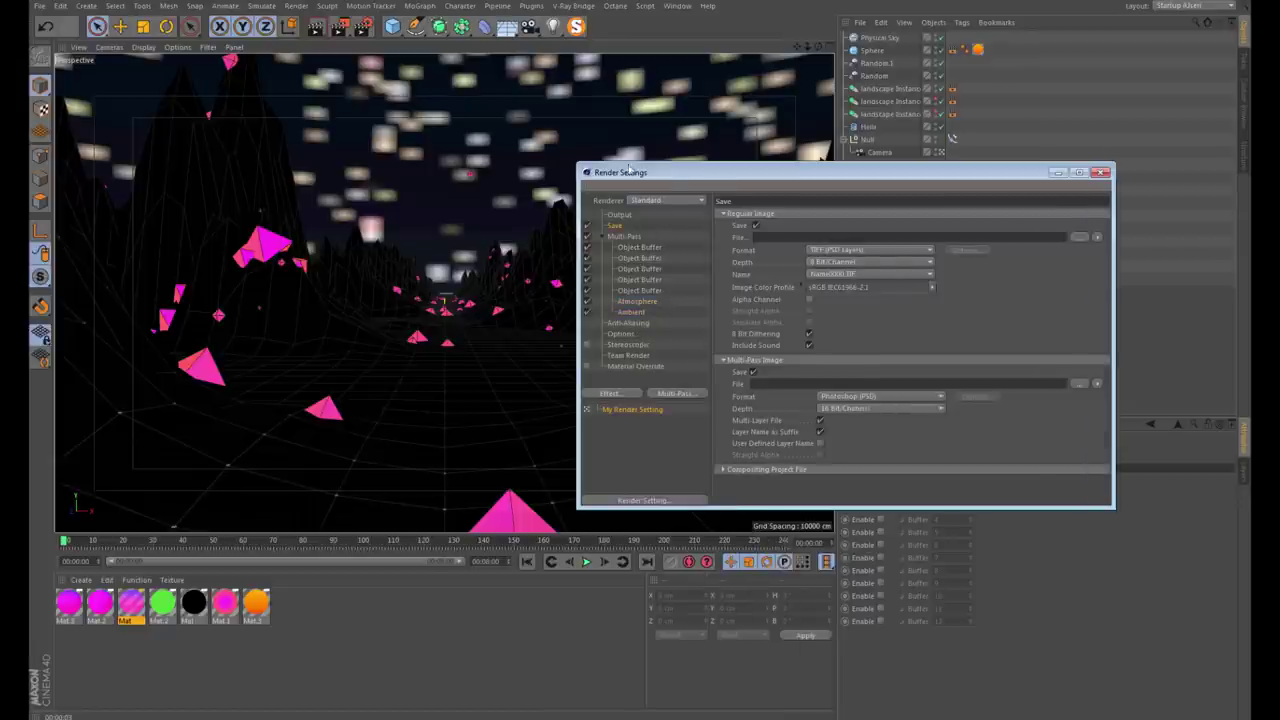
left_click_drag(680, 178, 446, 131)
Run and close a small 640-wide test render
left_click(866, 125)
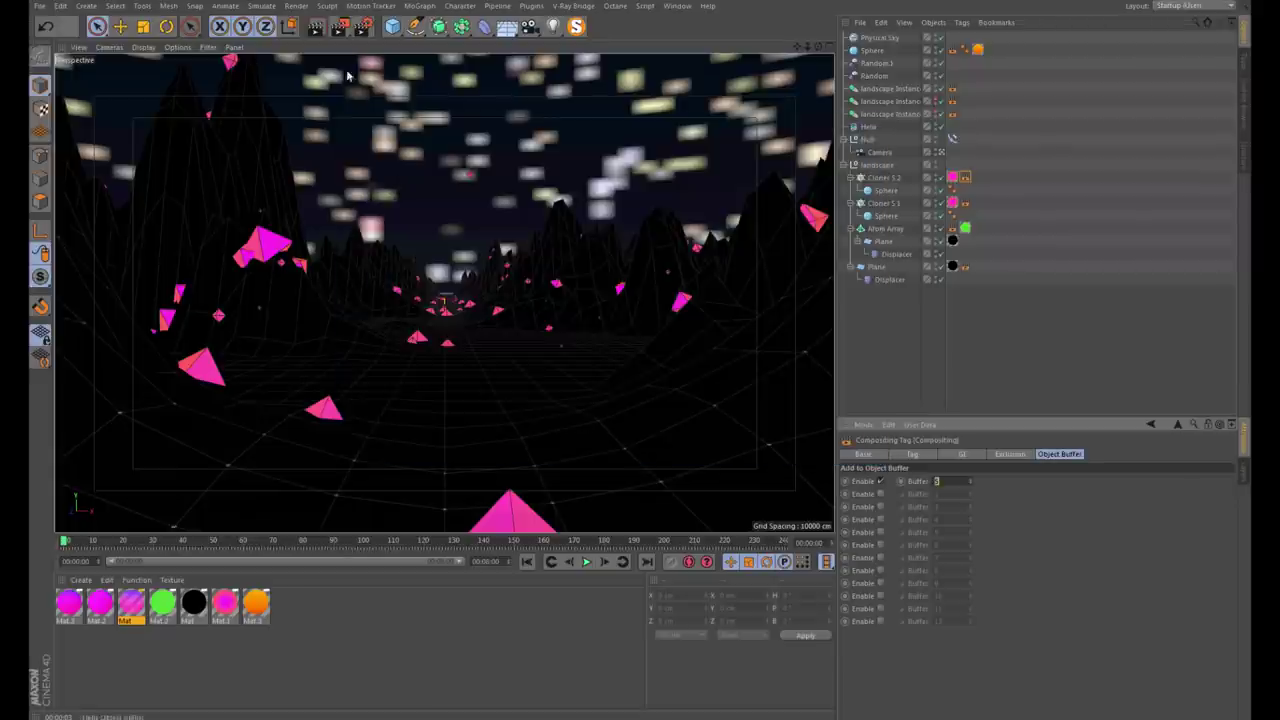
left_click(345, 30)
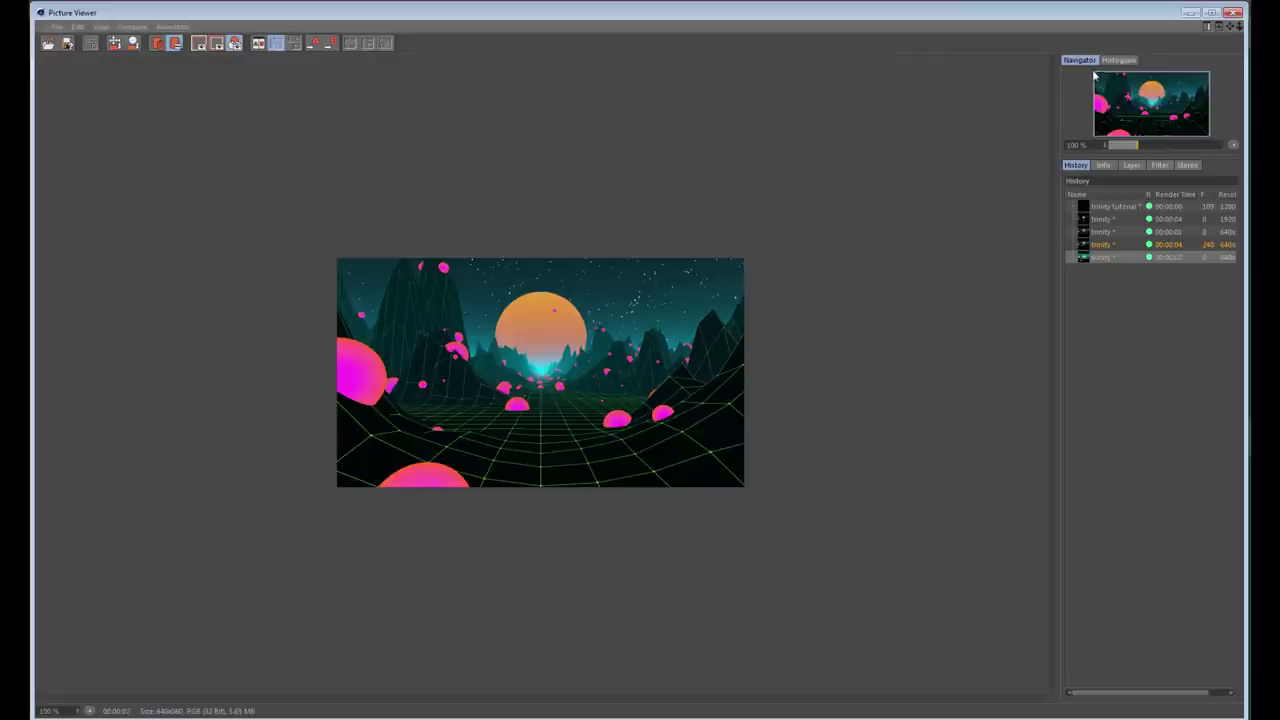
left_click(1233, 12)
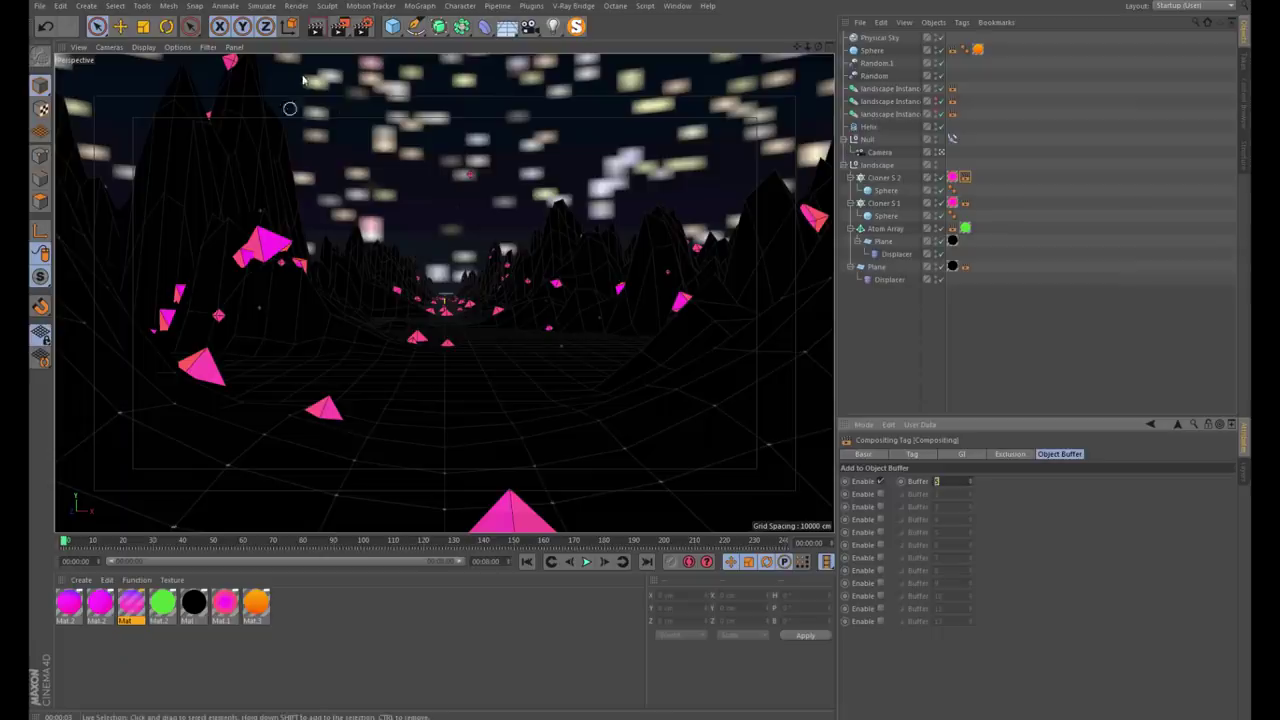
Set the output width to 1920 (1920 x 1080) and render the frame
left_click(367, 27)
left_click(402, 168)
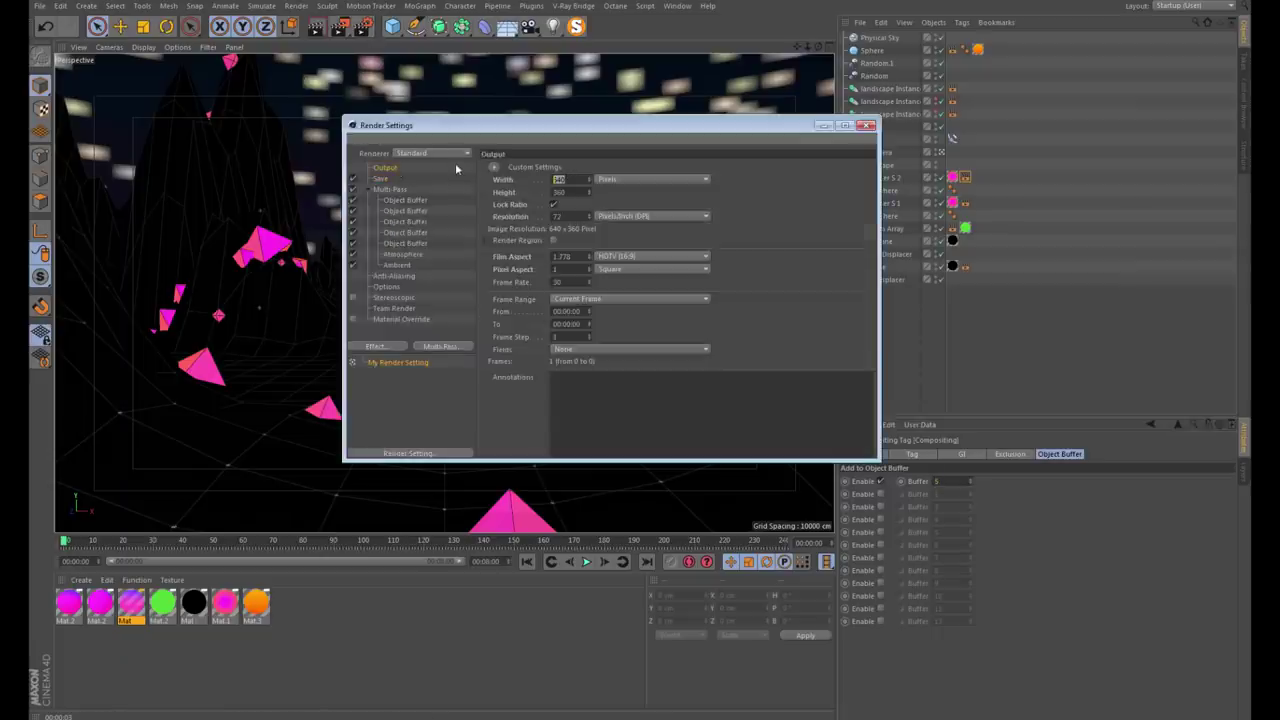
type("1920")
key("Return")
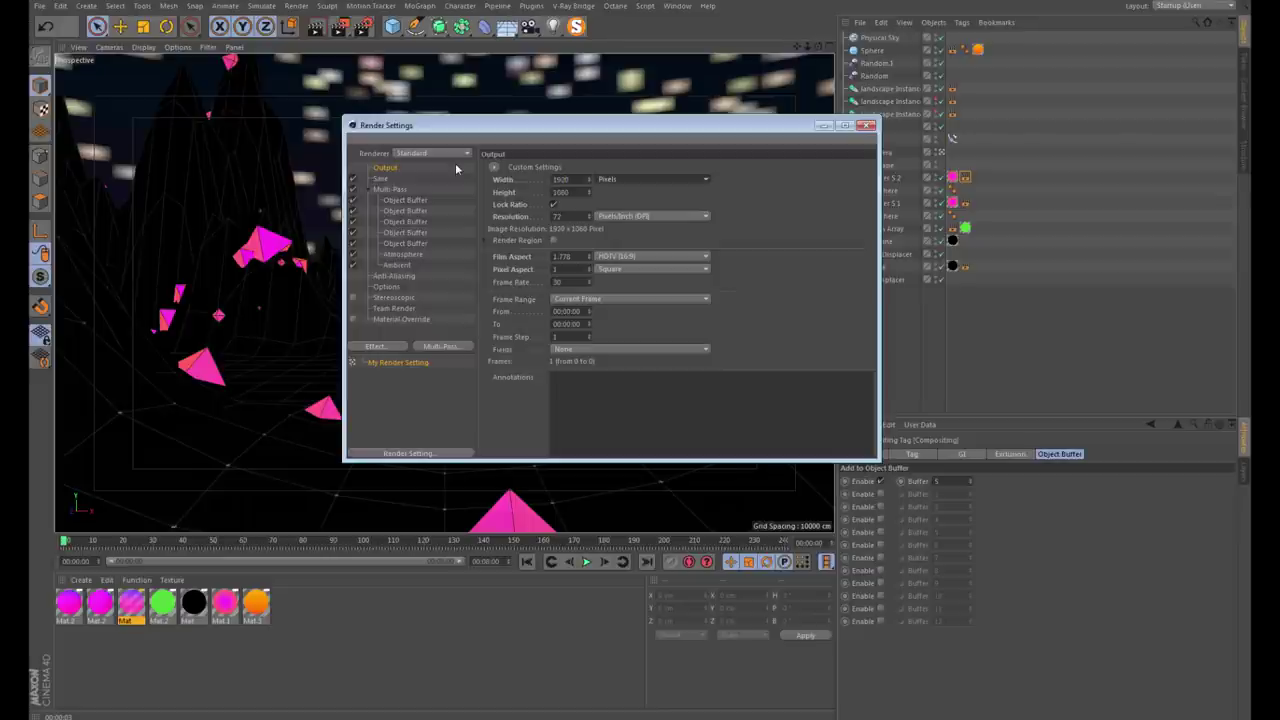
left_click(867, 125)
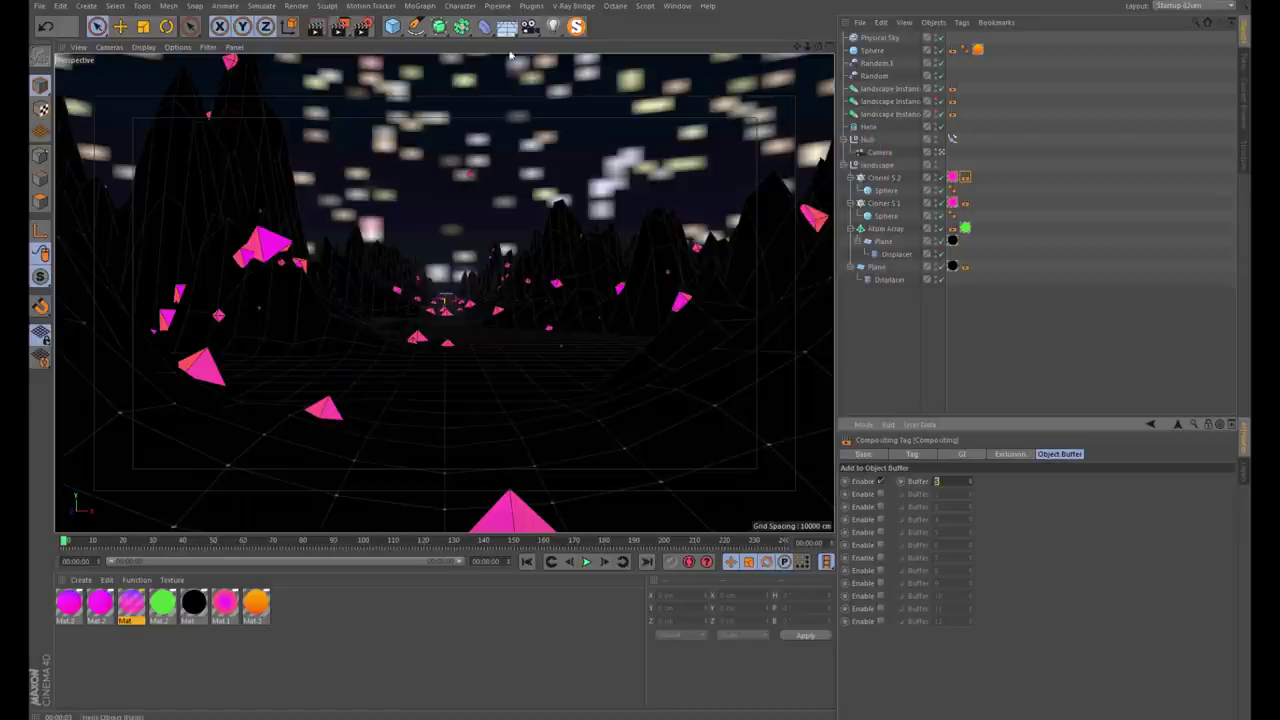
left_click(339, 27)
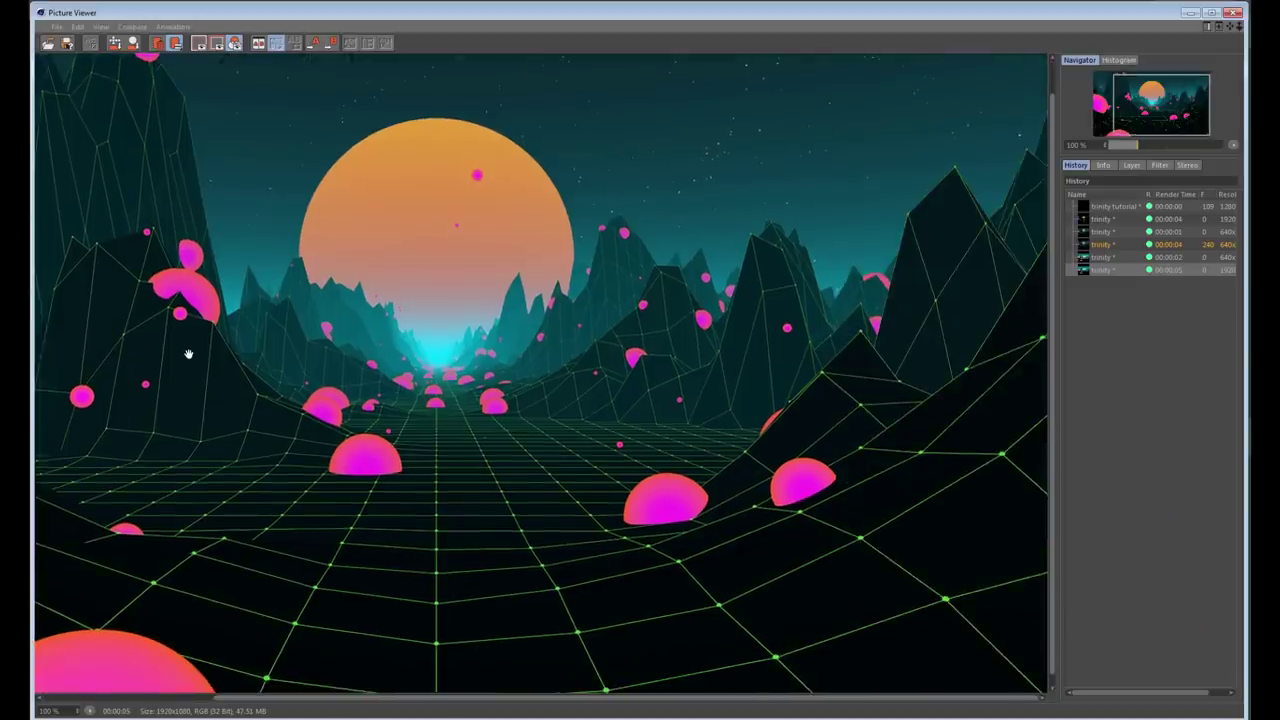
Pan around the full 1920 x 1080 render, then list its Atmosphere, Ambient and Object Buffer layers
left_click_drag(188, 351, 341, 515)
left_click_drag(584, 496, 640, 506)
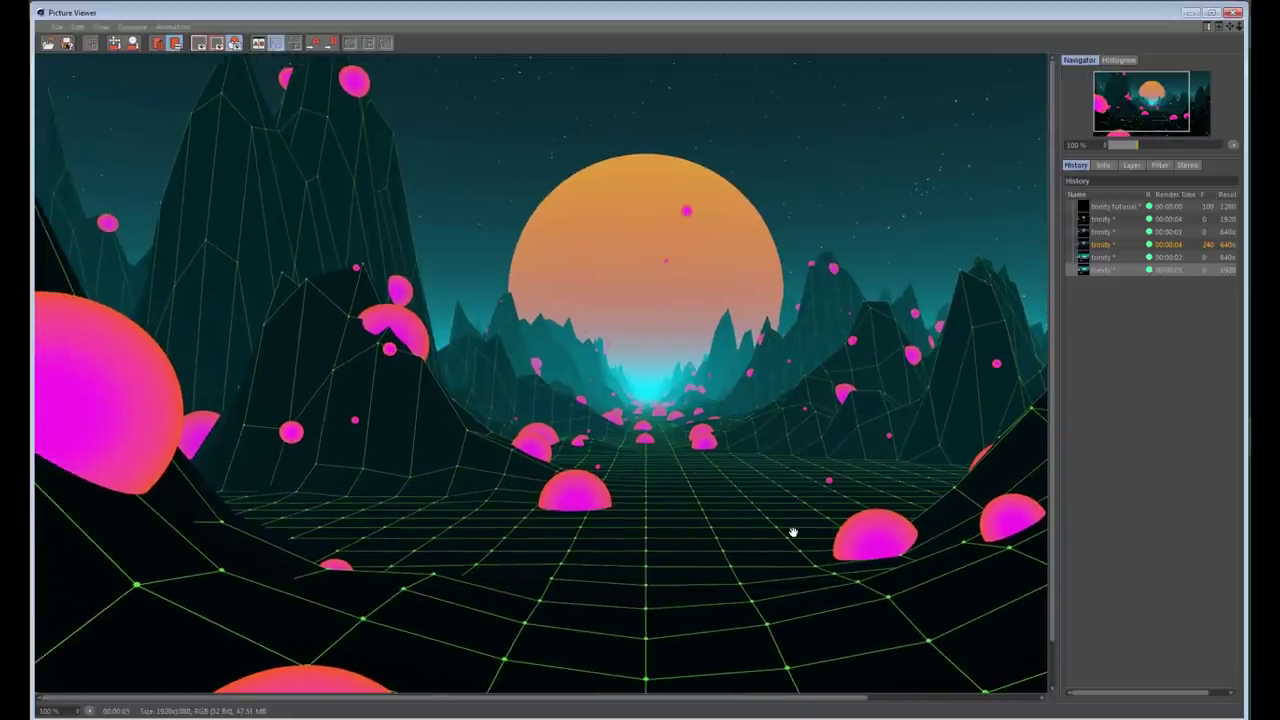
mouse_move(400, 583)
left_mouse_down()
mouse_move(324, 516)
mouse_move(157, 489)
left_mouse_up()
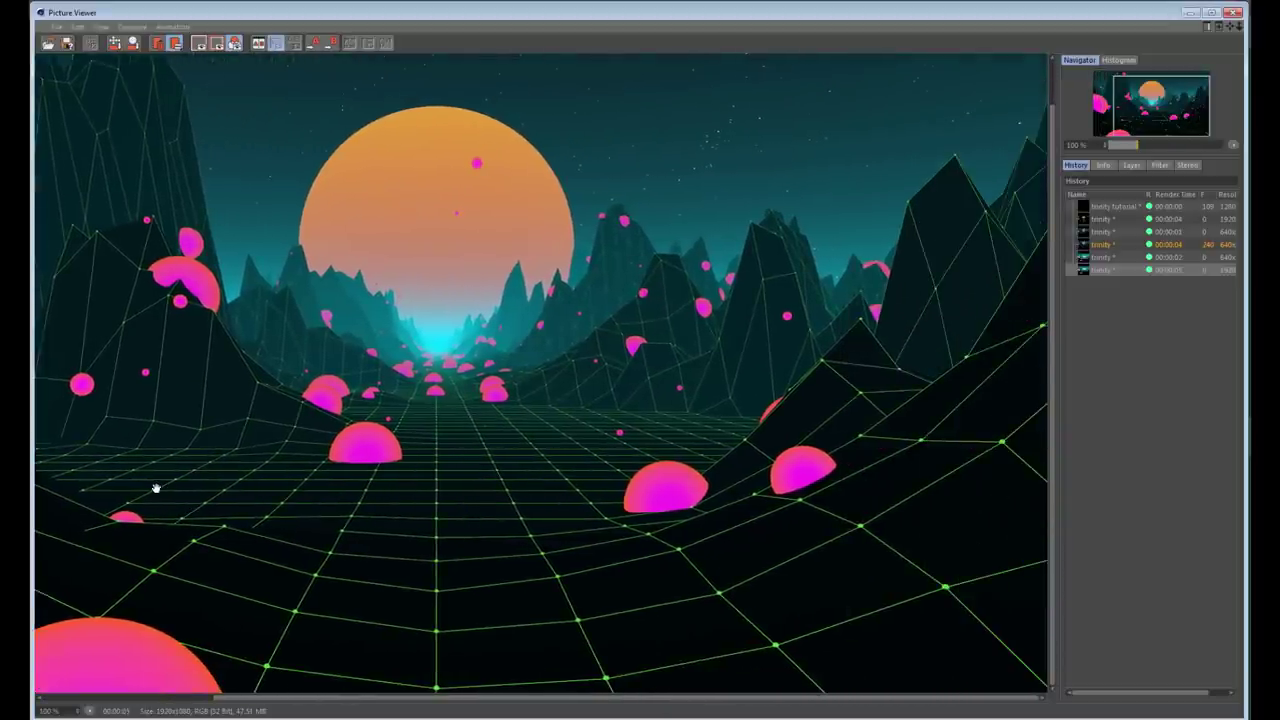
left_click(1129, 166)
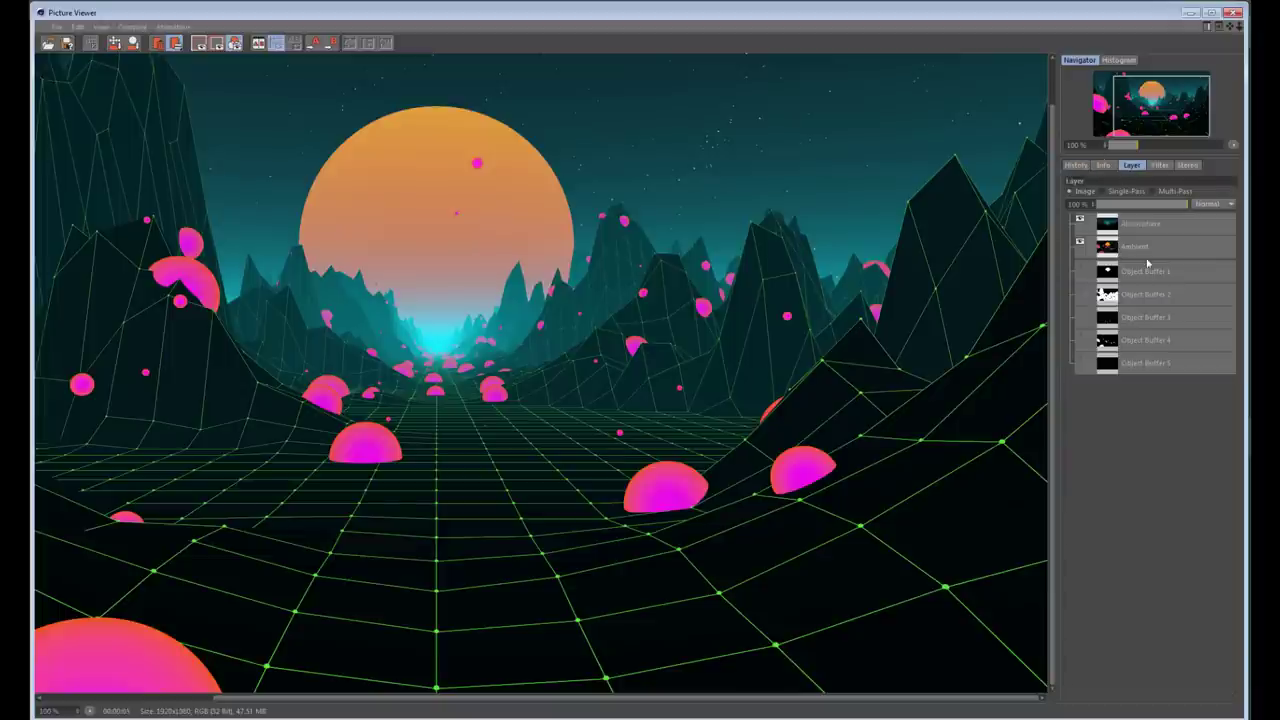
left_click(1086, 166)
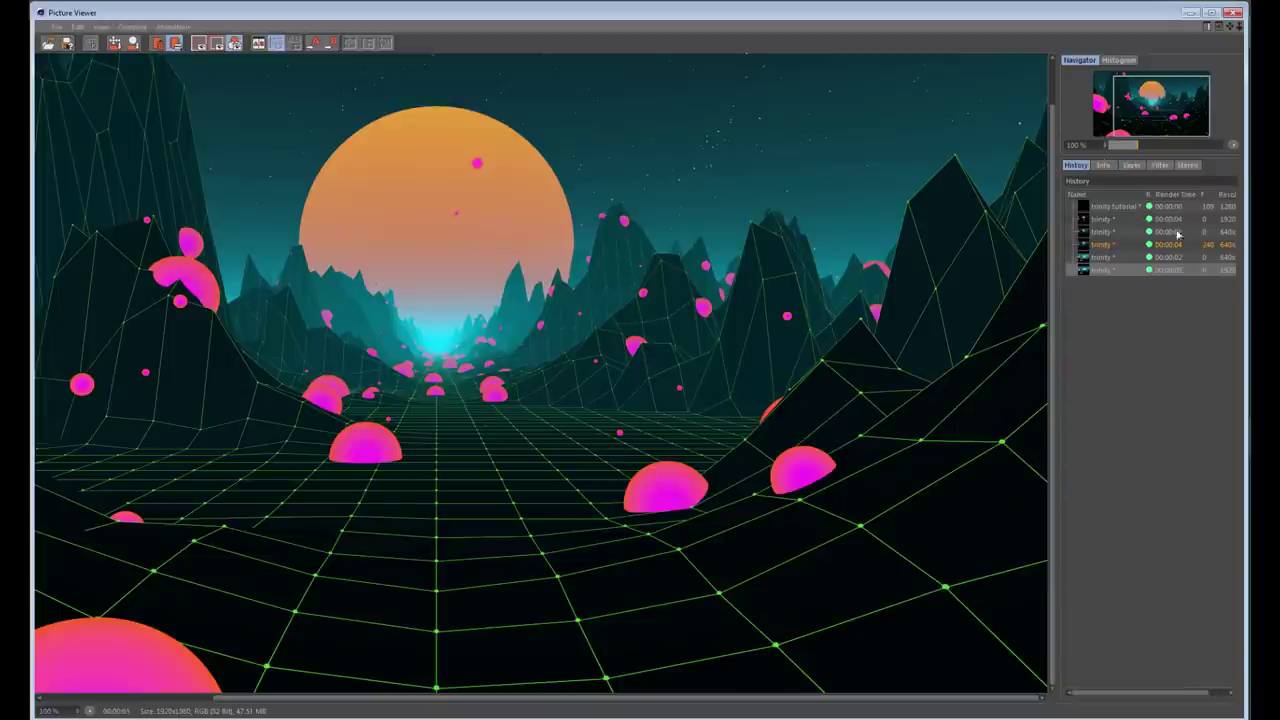
left_click(1130, 167)
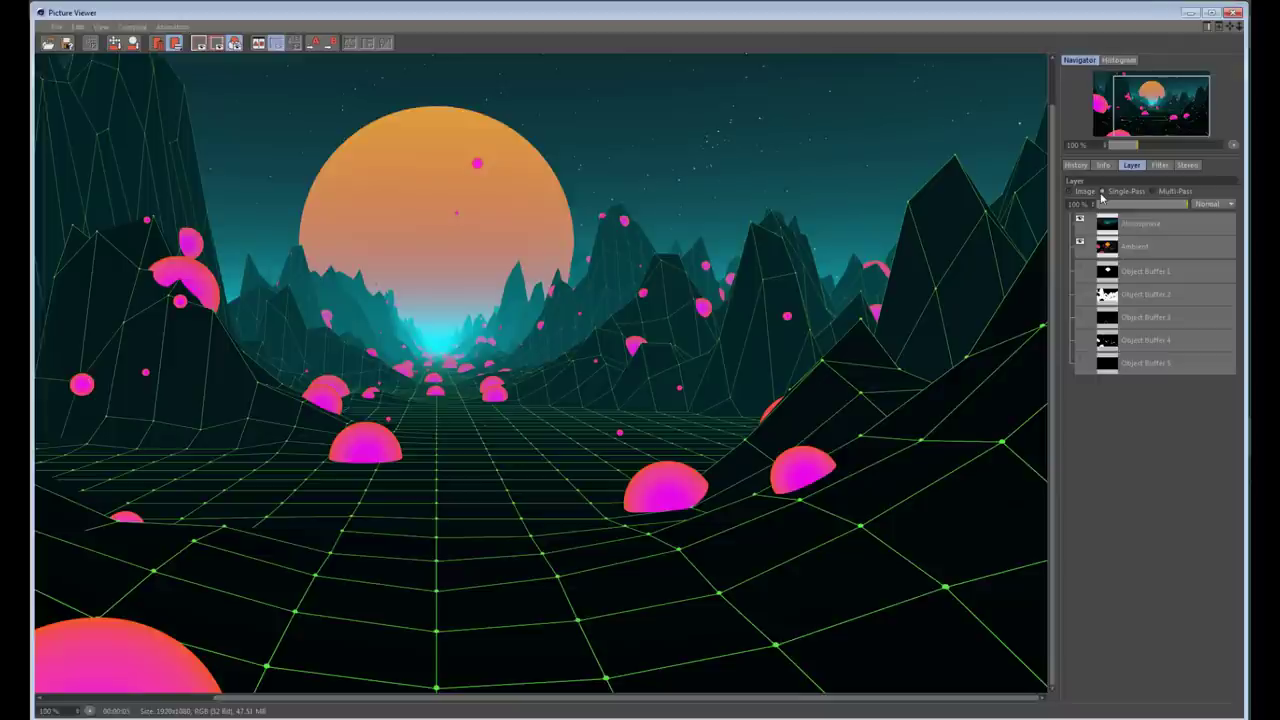
View the Atmosphere, Ambient and Object Buffer 1 passes one at a time
left_click(1137, 226)
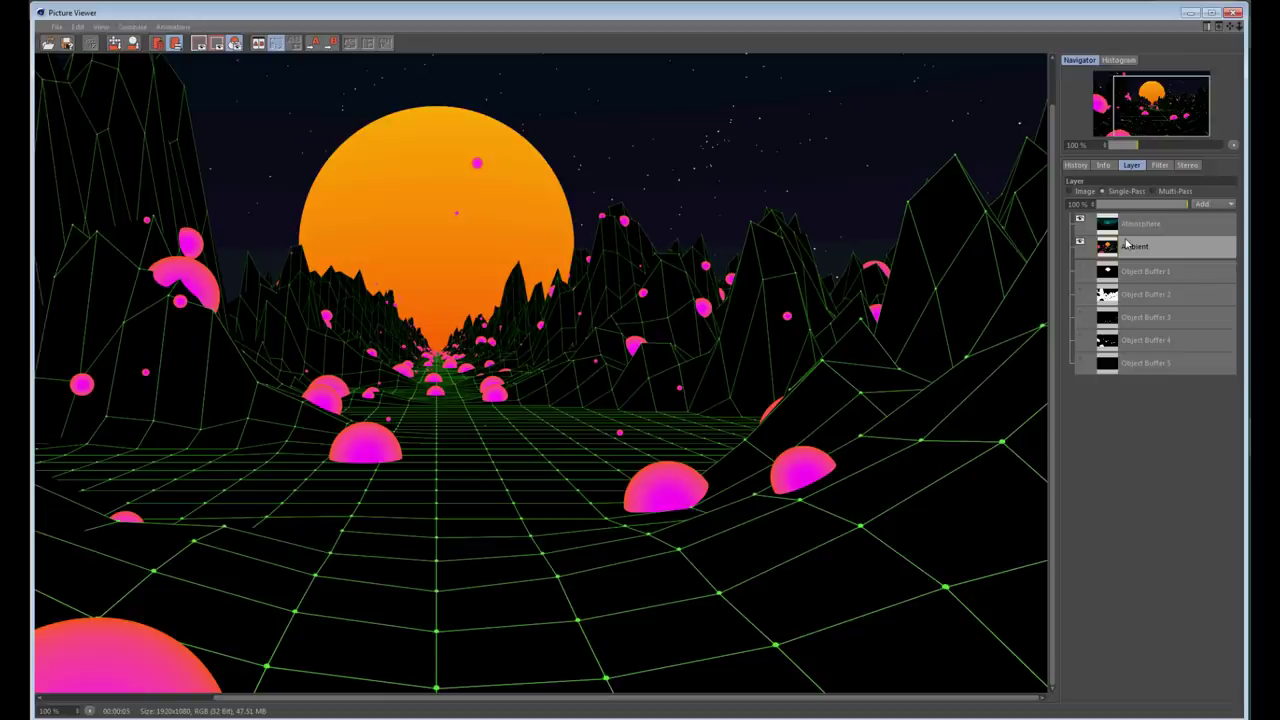
left_click(1126, 246)
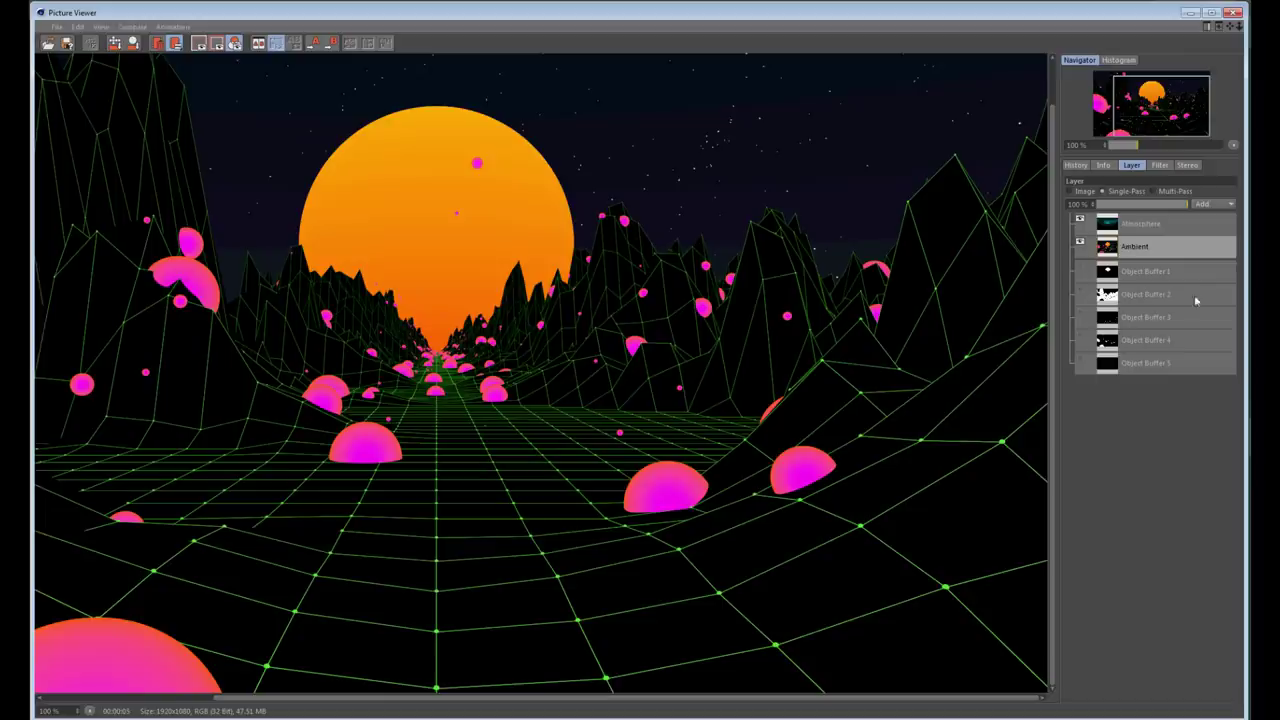
left_click(1125, 223)
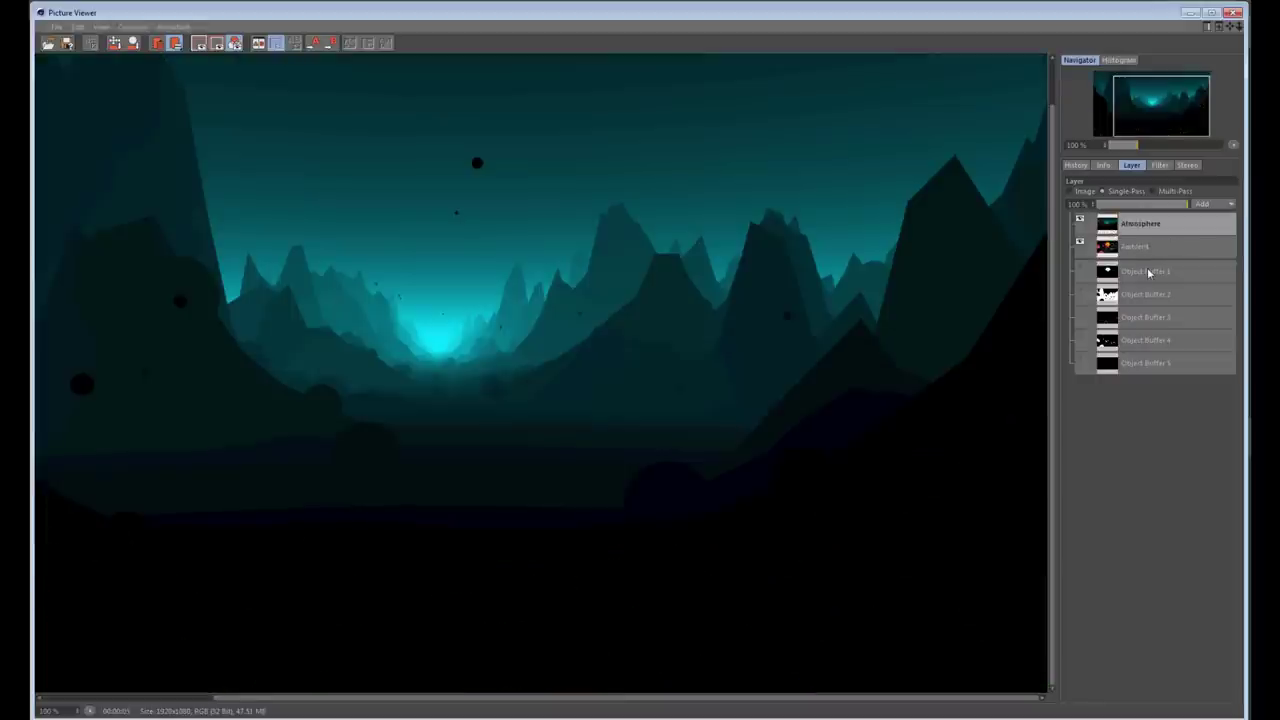
left_click(1140, 270)
left_click(1137, 251)
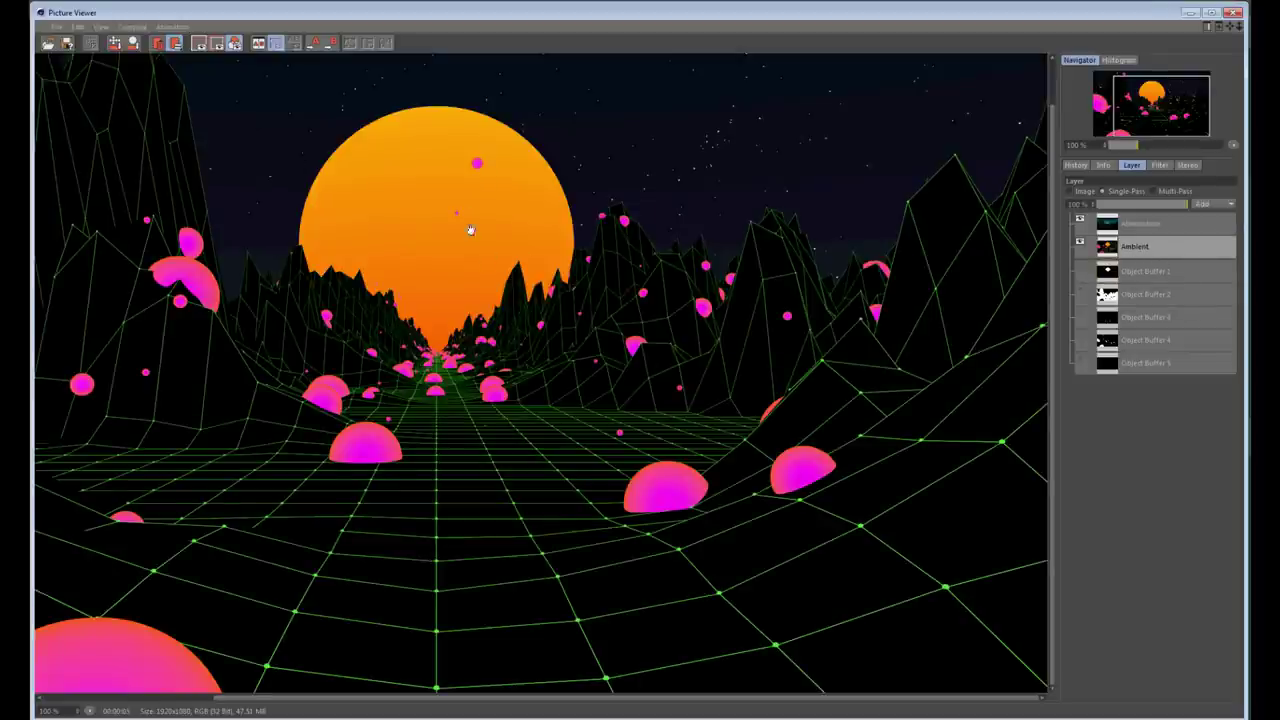
scroll(485, 195, "up", 2)
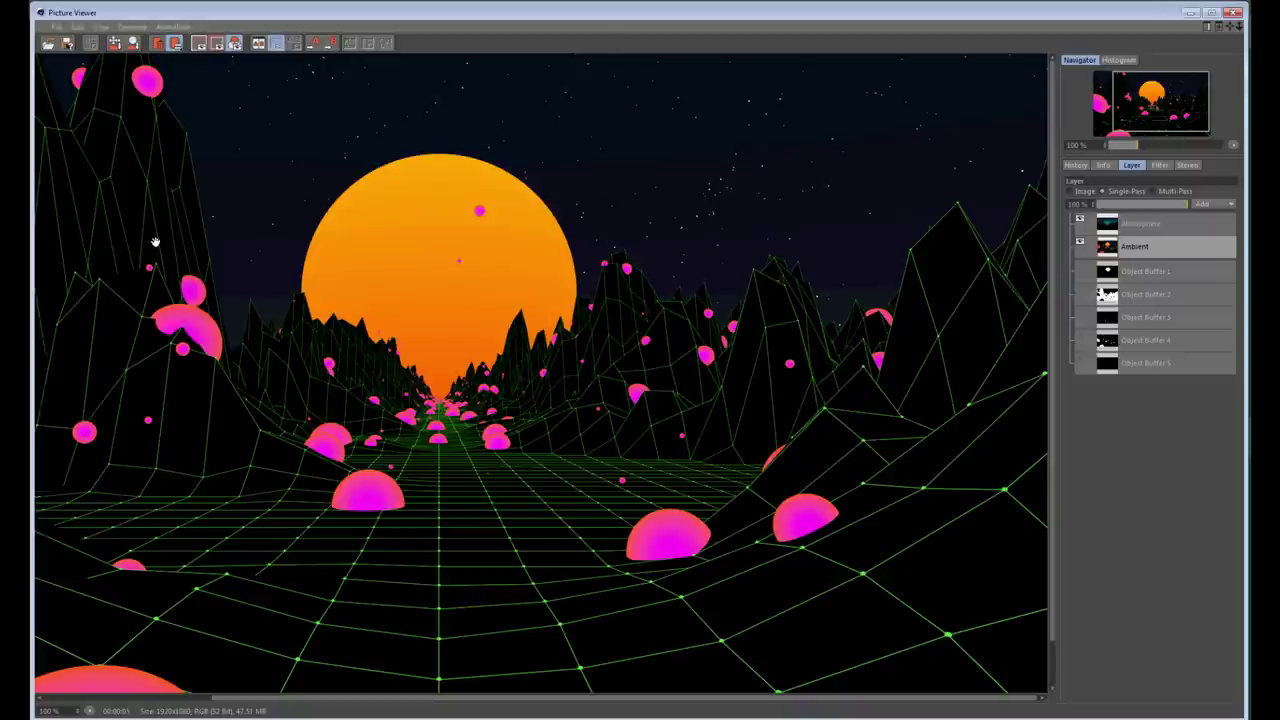
left_click(1134, 268)
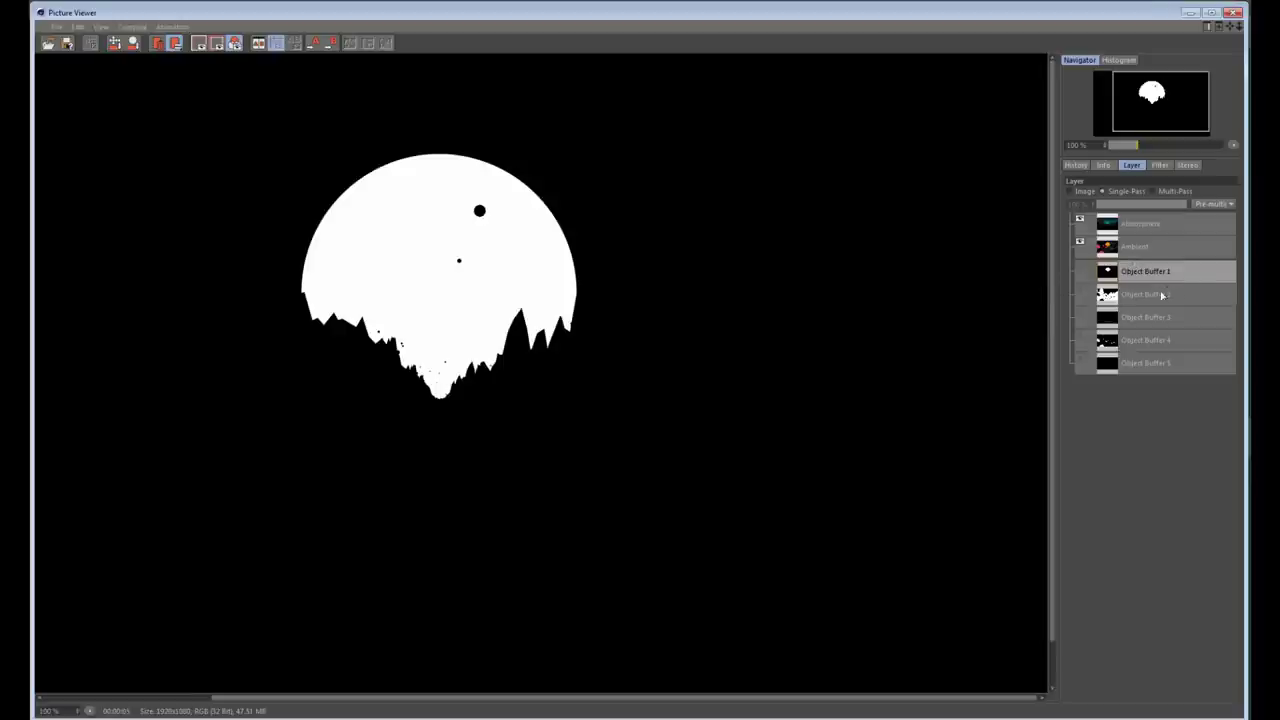
Step through the Object Buffer 1–5 mattes: sun, terrain, wireframe, sphere and dots
left_click(1155, 295)
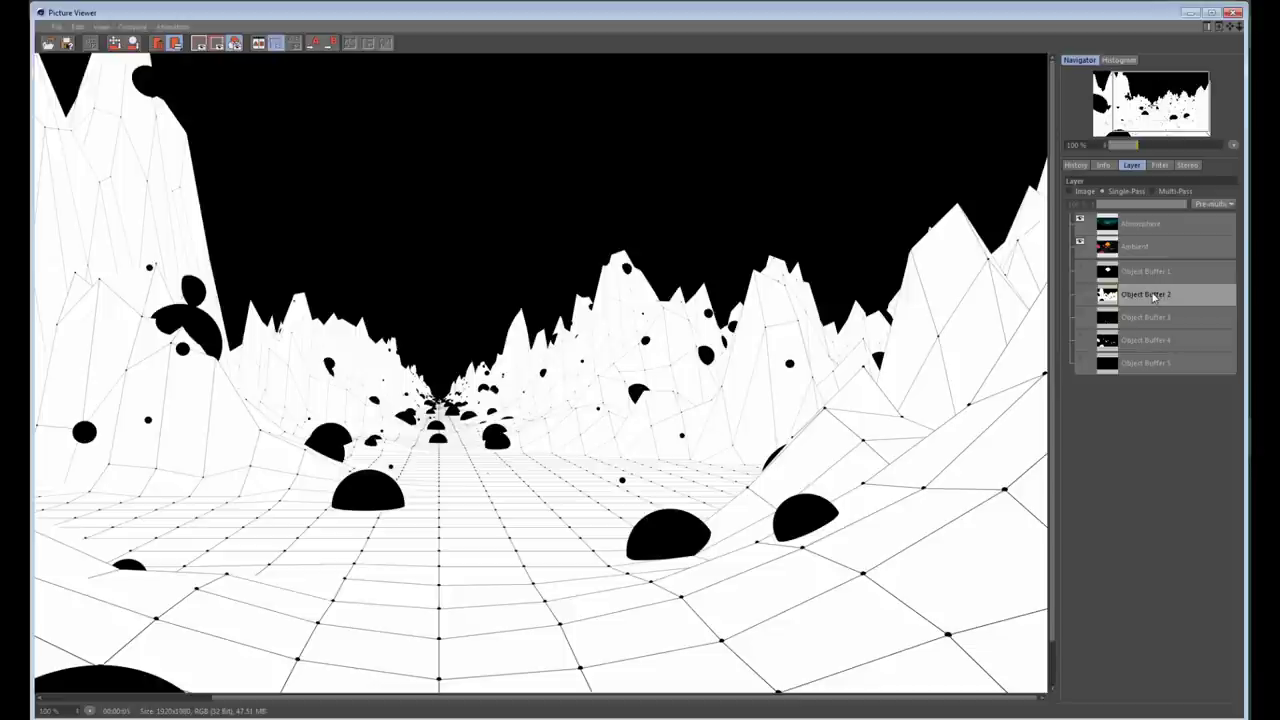
left_click(1140, 317)
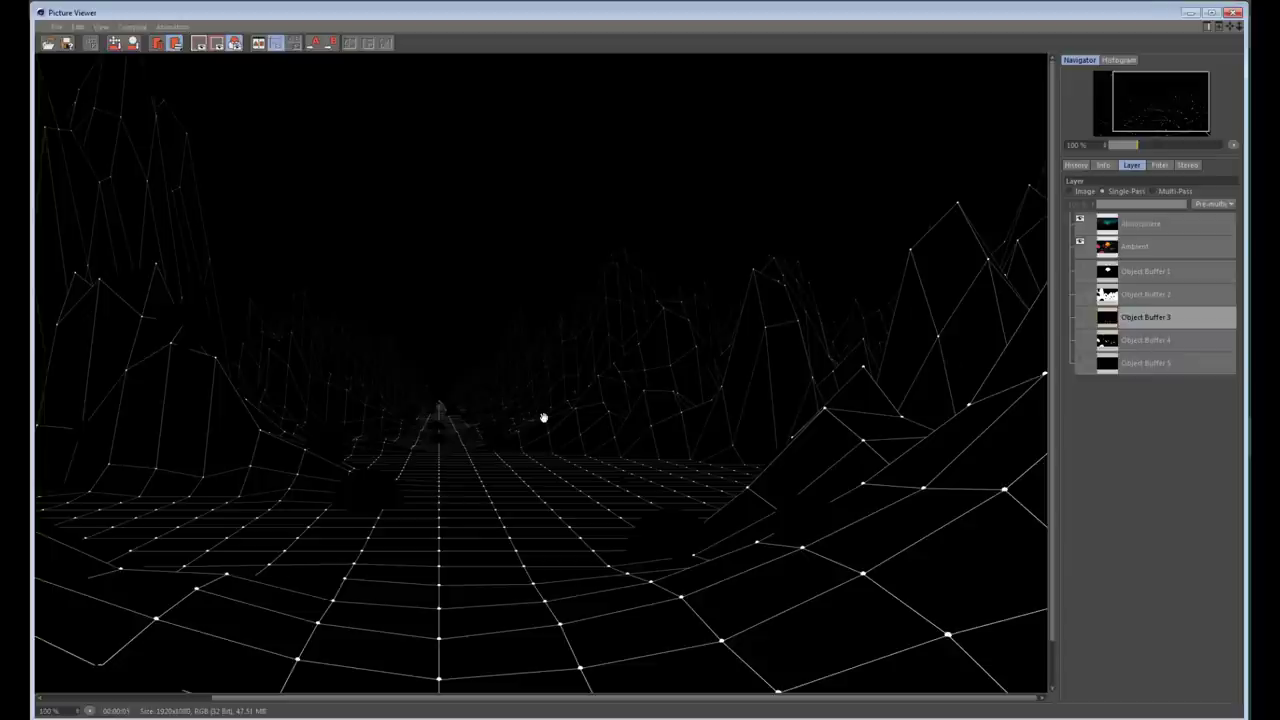
left_click(1152, 341)
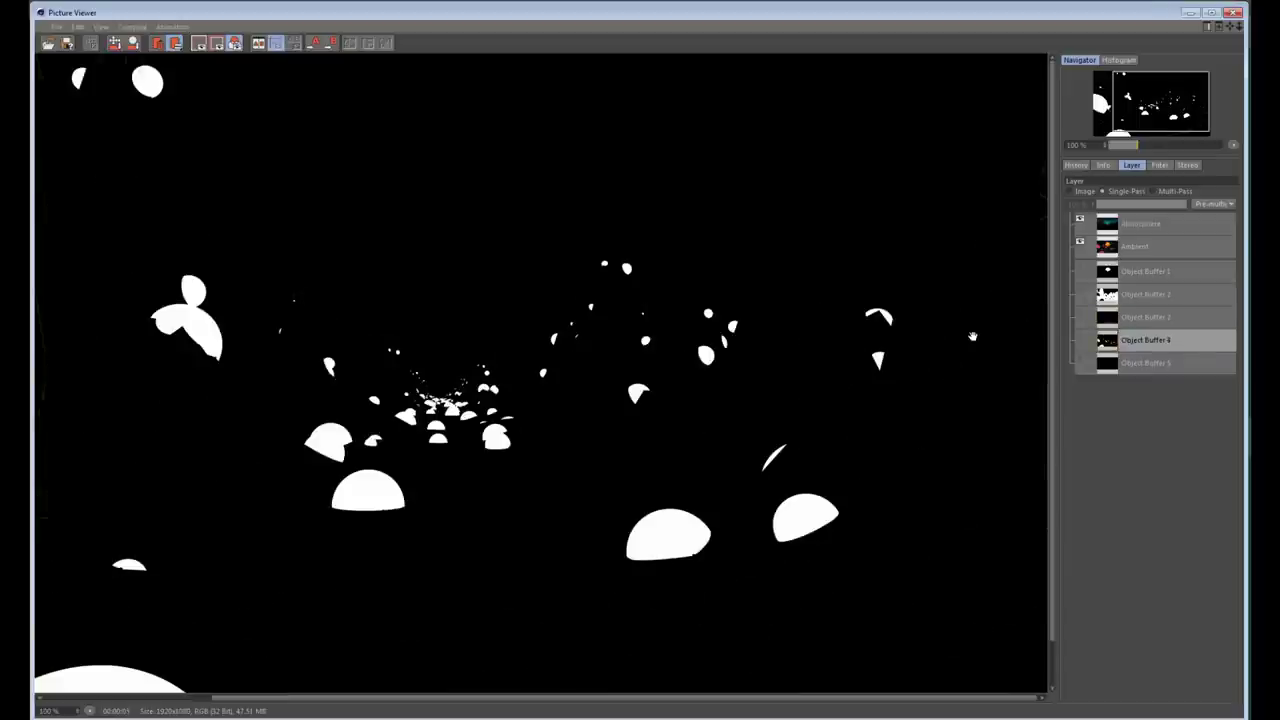
left_click(1141, 363)
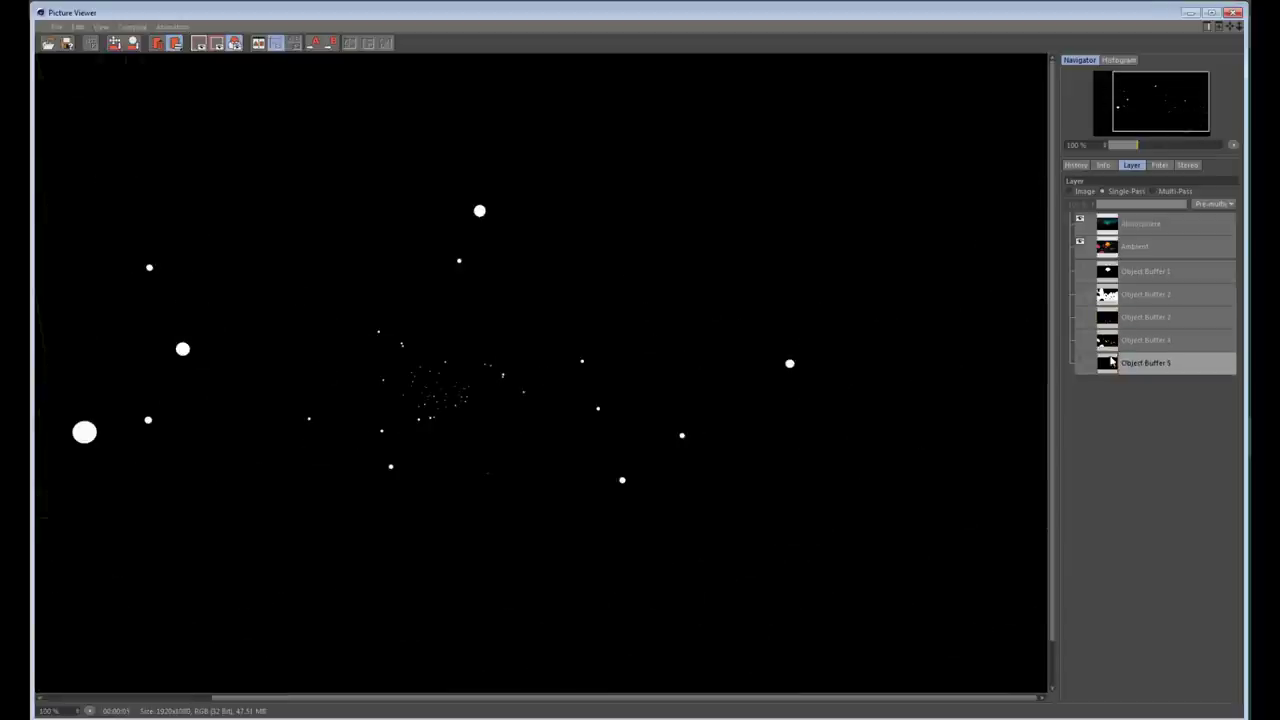
left_click(1140, 317)
left_click(1140, 294)
left_click(1140, 271)
left_click(1140, 320)
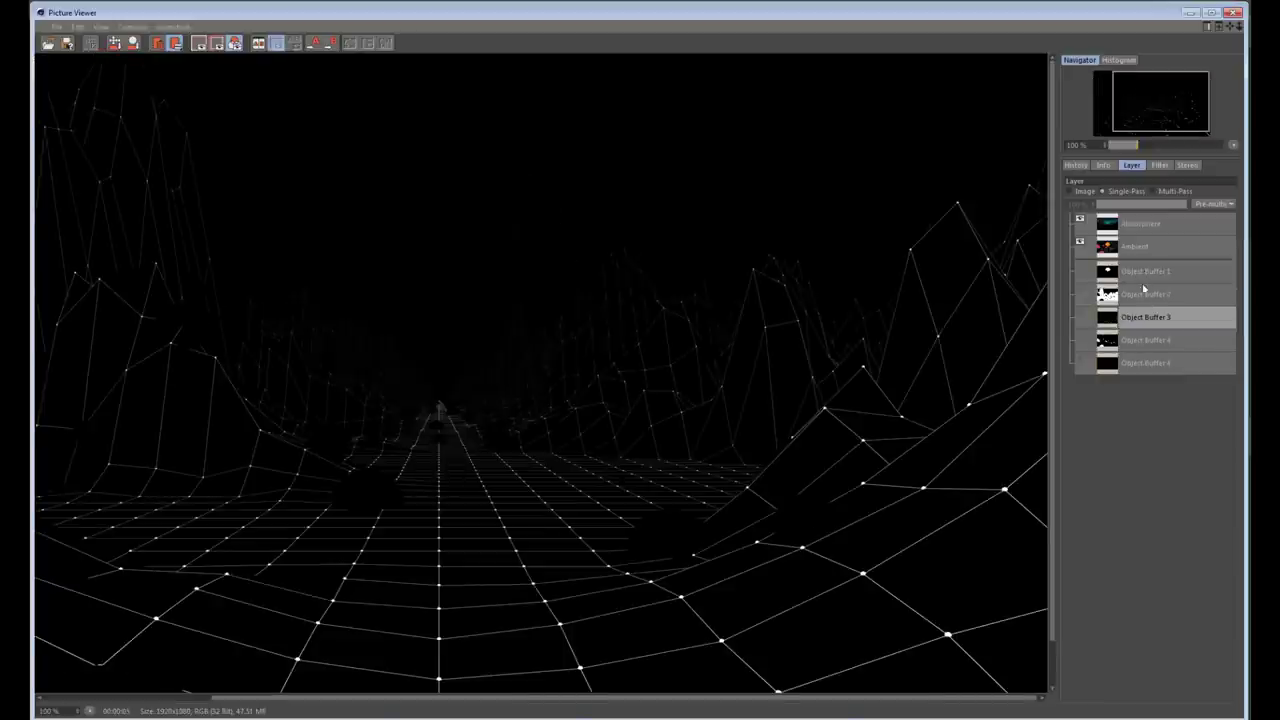
left_click(1143, 293)
left_click(1141, 268)
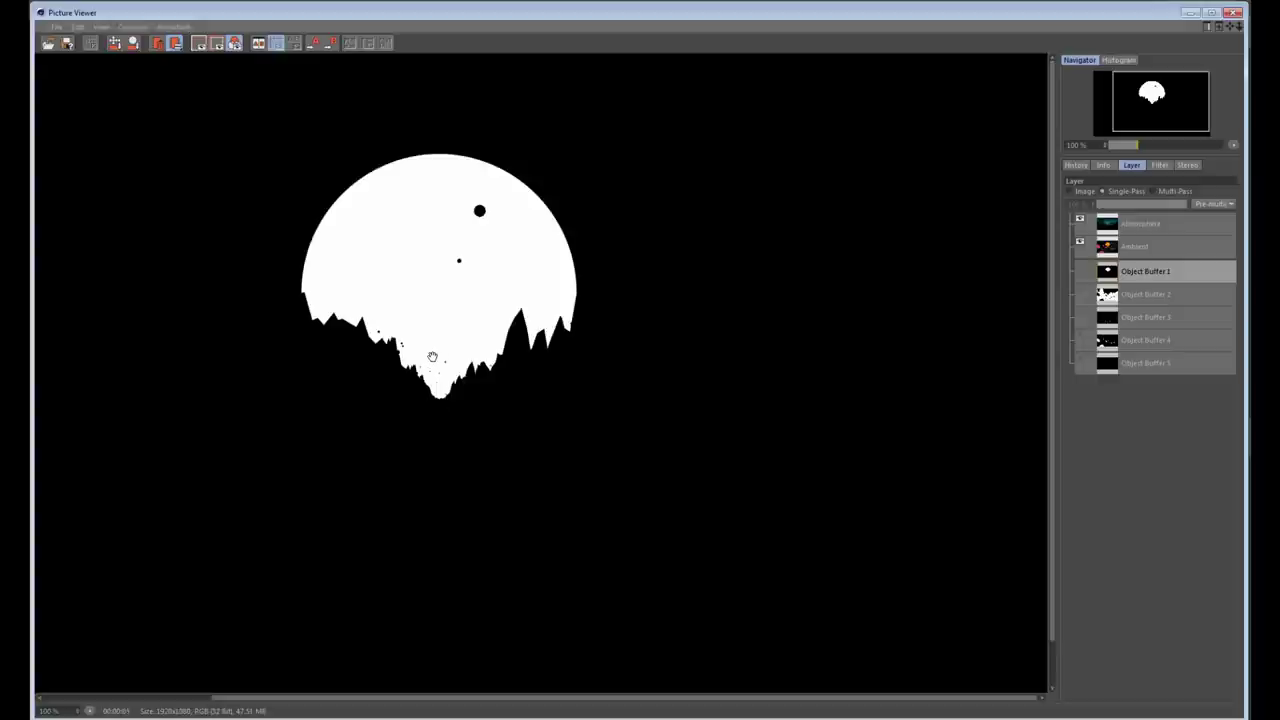
Compare the Object Buffer 2 terrain matte against Buffers 1, 3 and 5, then close the Picture Viewer
left_click(1125, 293)
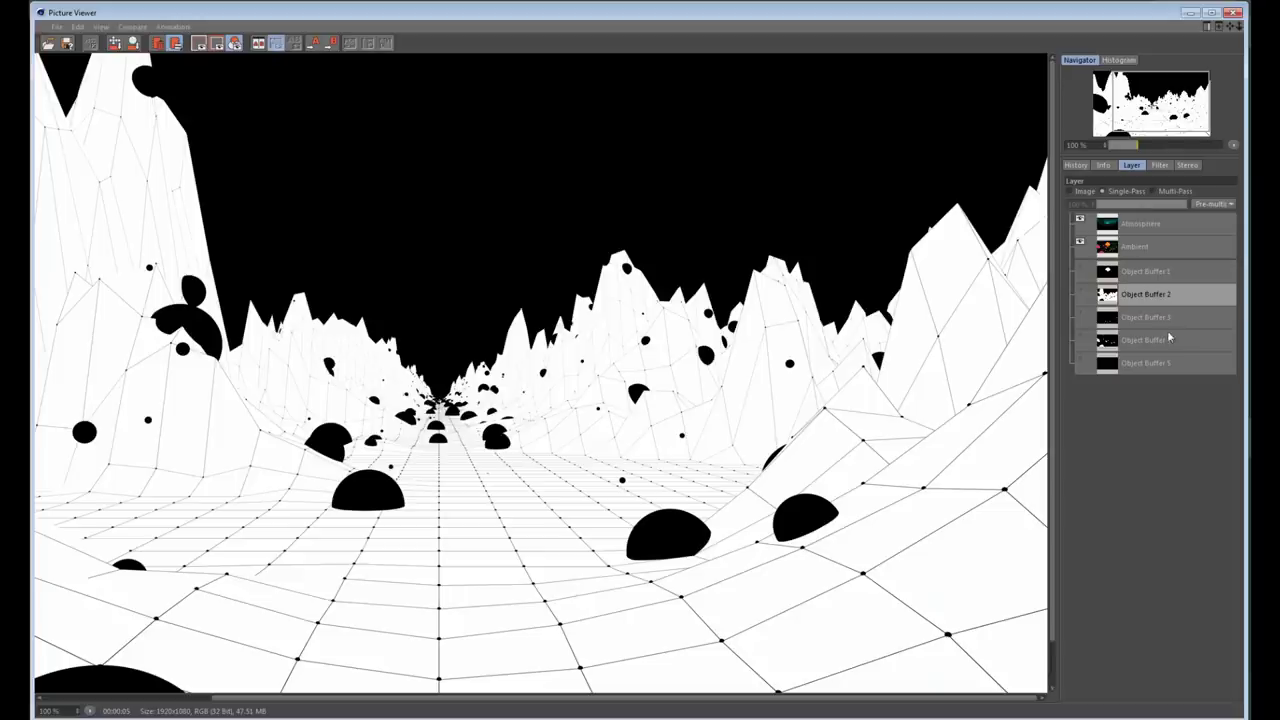
left_click(1140, 316)
left_click(1127, 355)
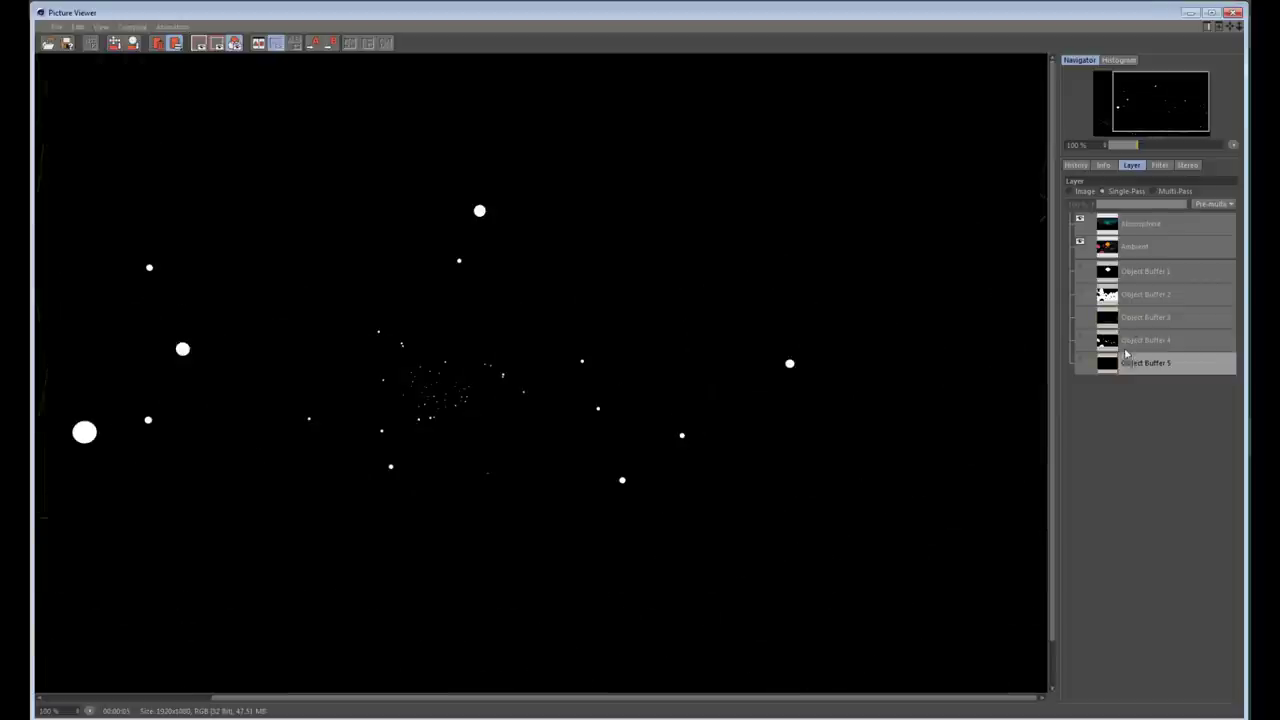
left_click(1127, 295)
left_click(1143, 269)
left_click(1133, 295)
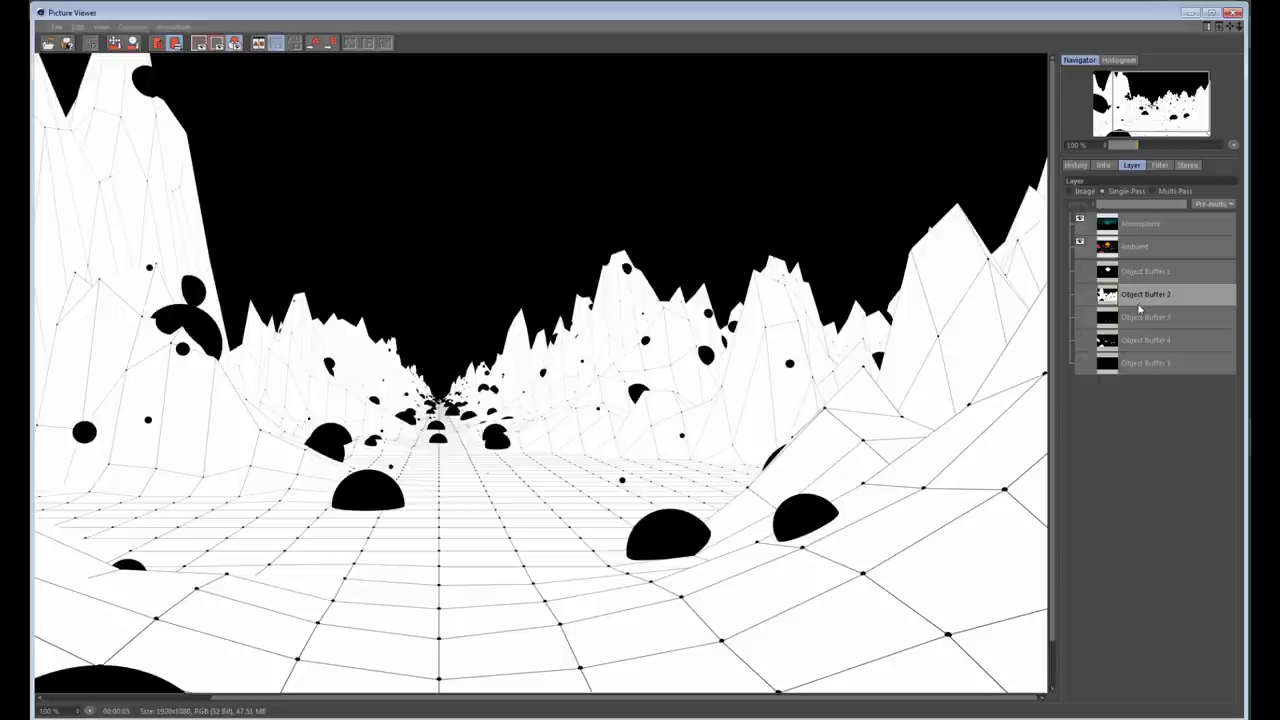
left_click(1149, 278)
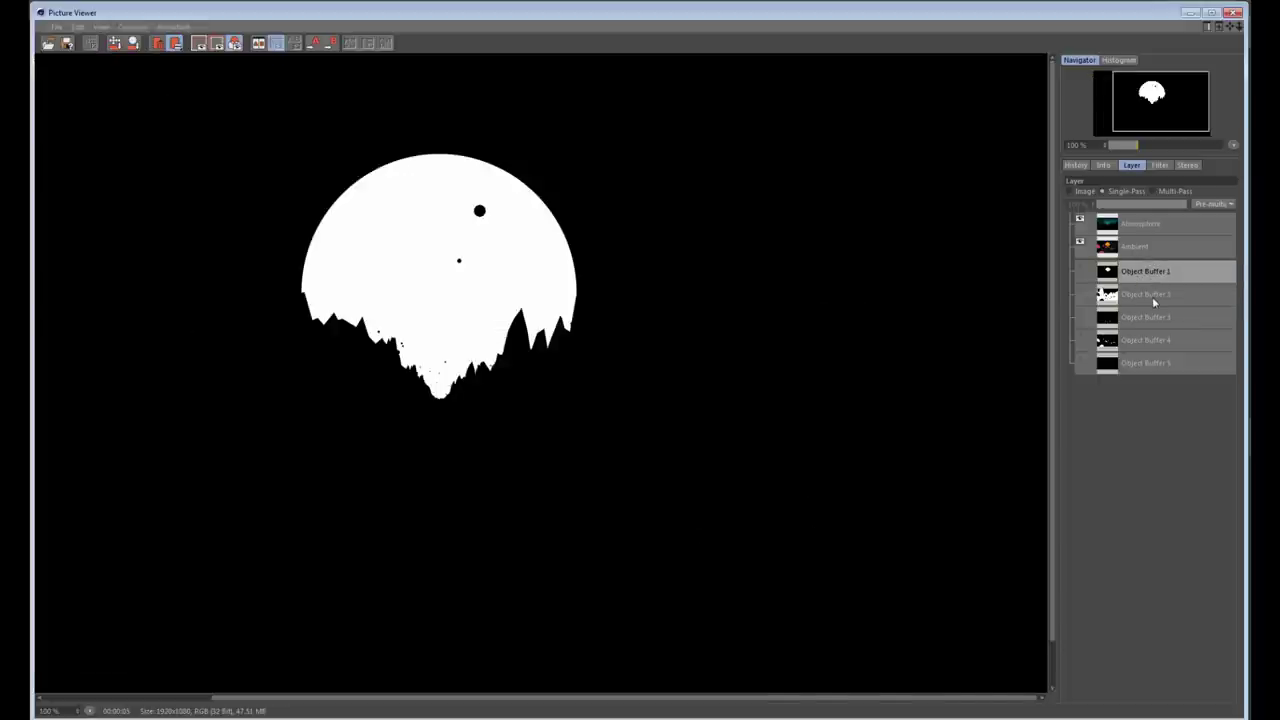
left_click(1150, 298)
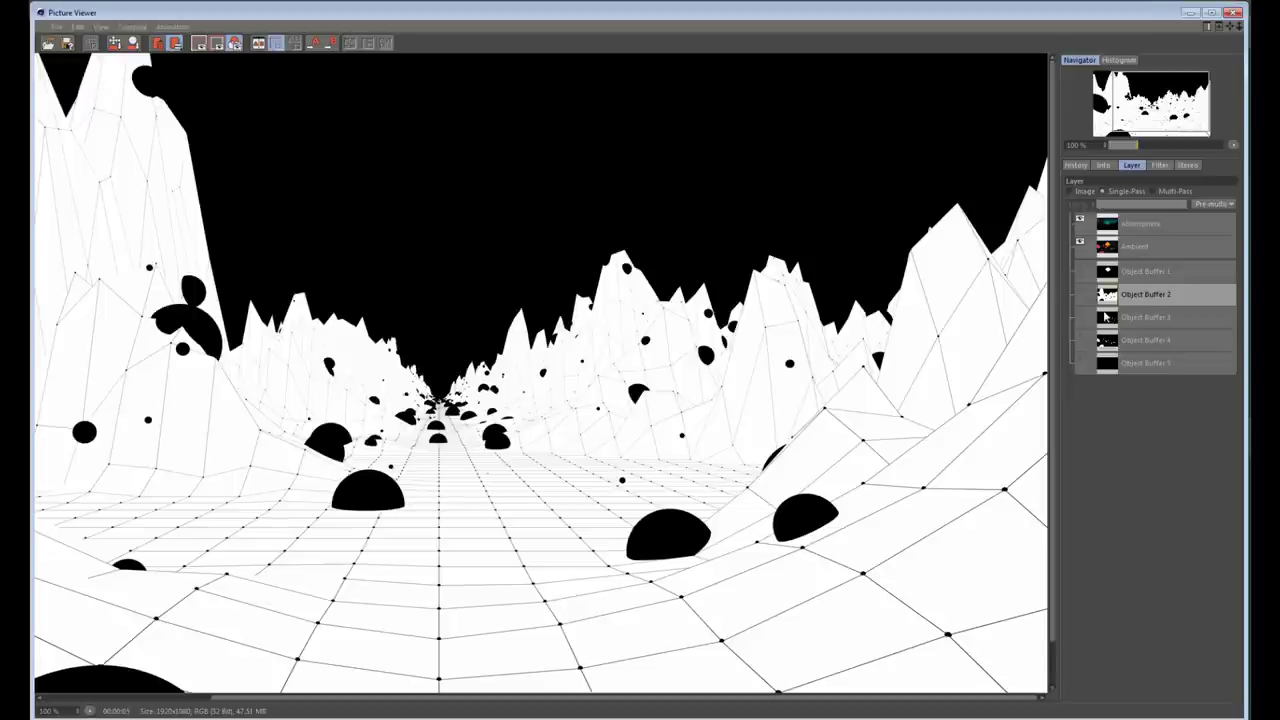
left_click(1137, 320)
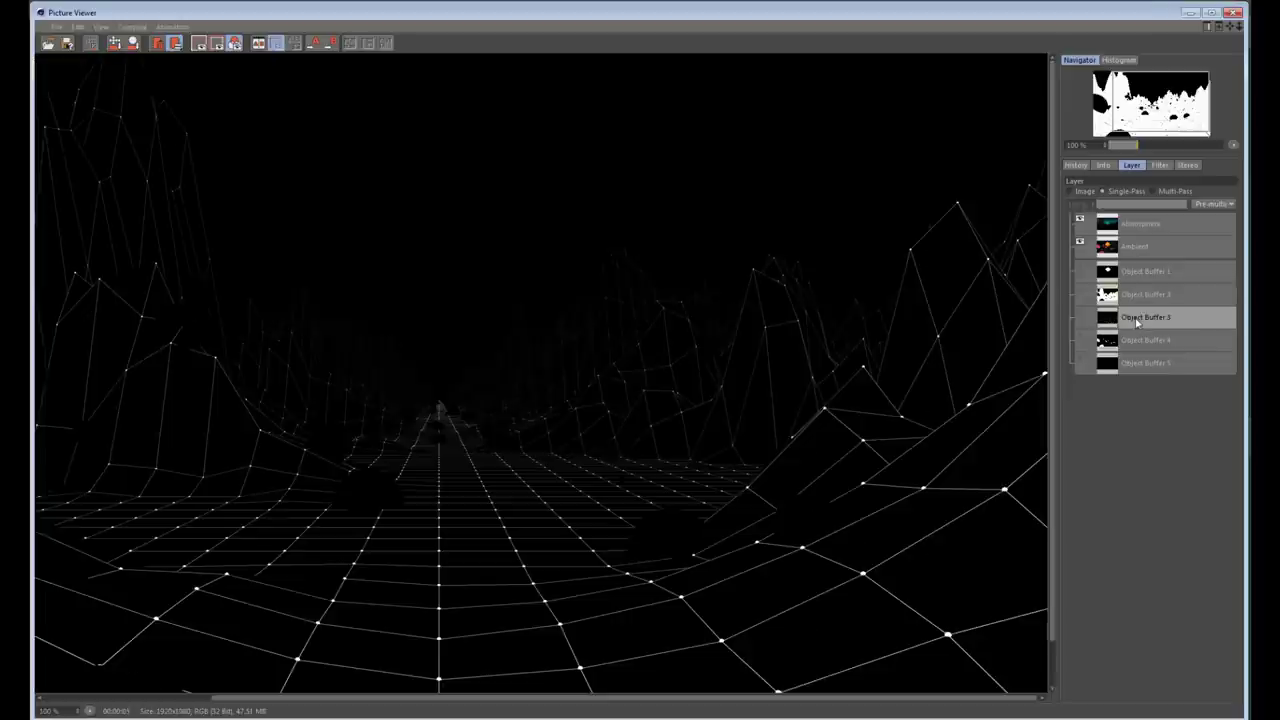
left_click(1142, 303)
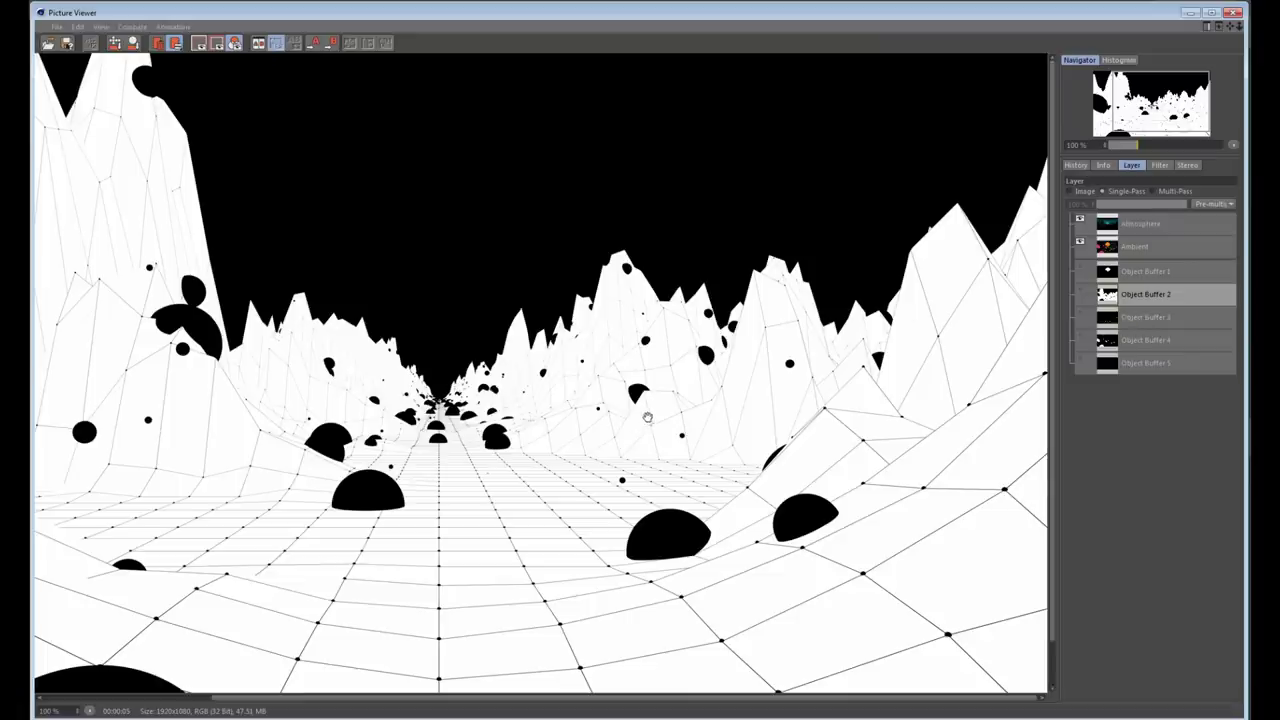
left_click(1127, 319)
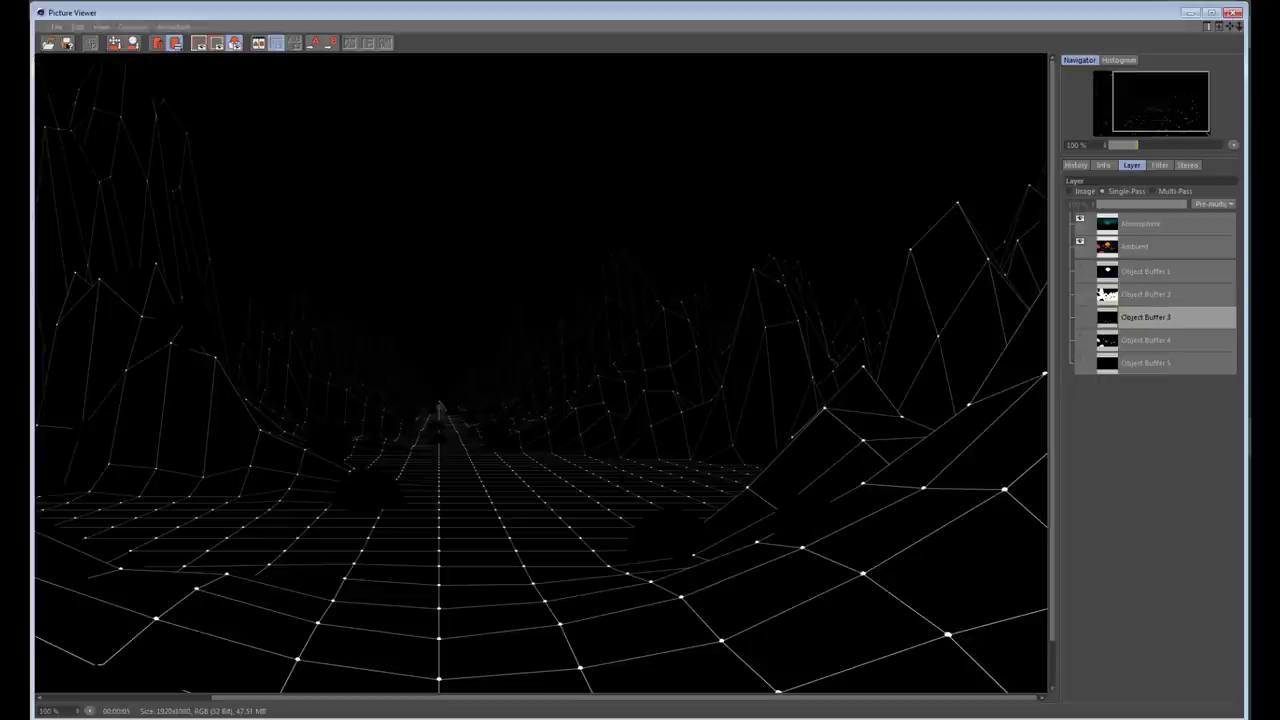
left_click(1233, 13)
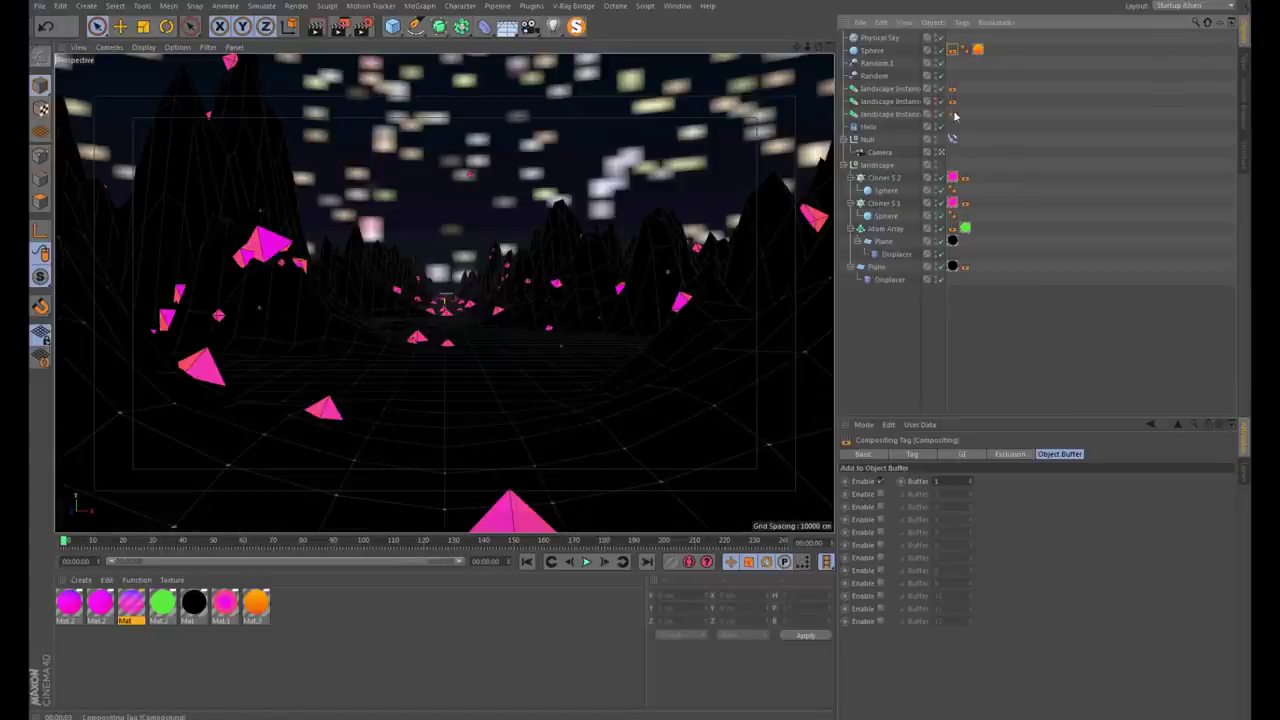
Enable a second object buffer on the three landscape and the Atom Array compositing tags
left_click_drag(956, 118, 946, 84, "shift")
left_click(1003, 134)
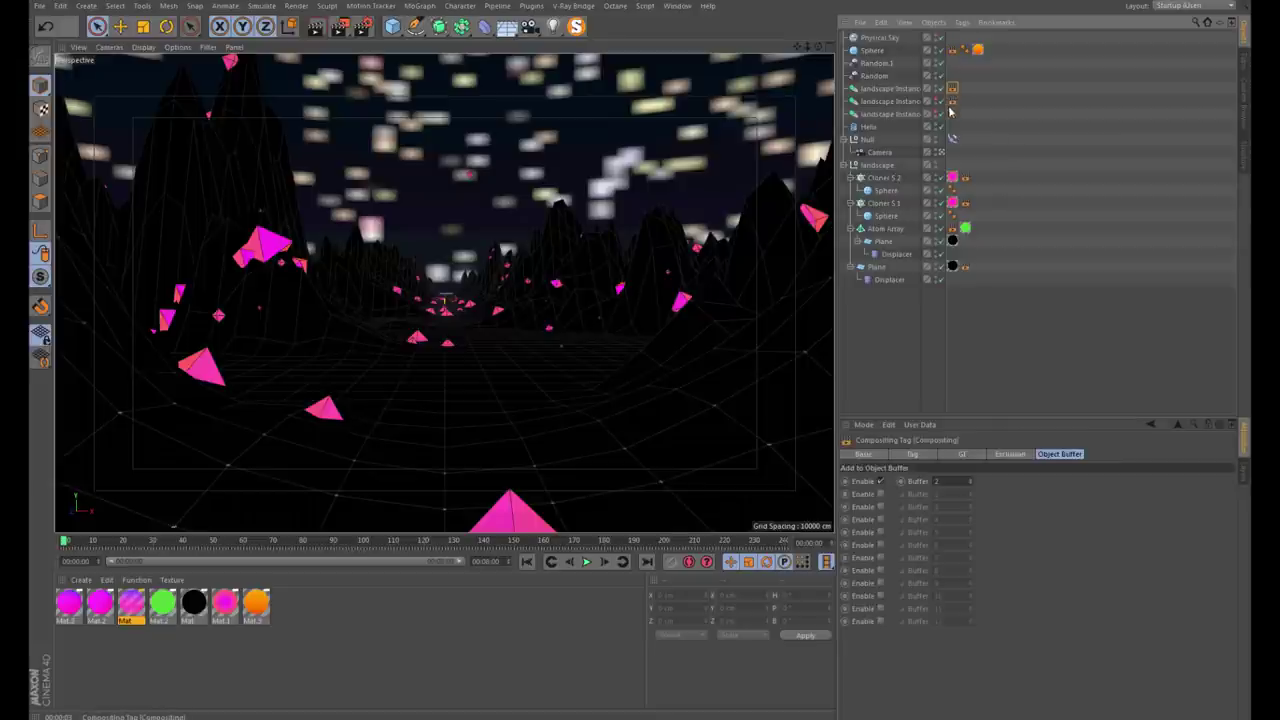
left_click(953, 229, "shift")
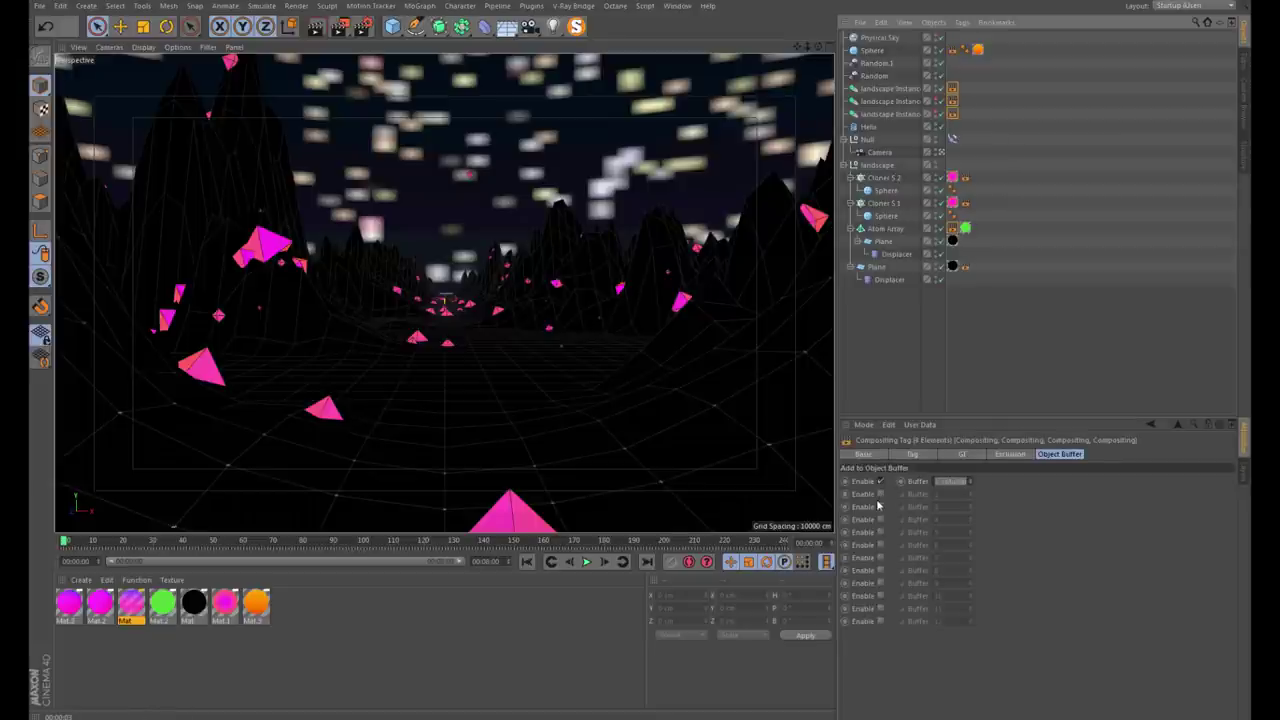
left_click(880, 493)
type("6")
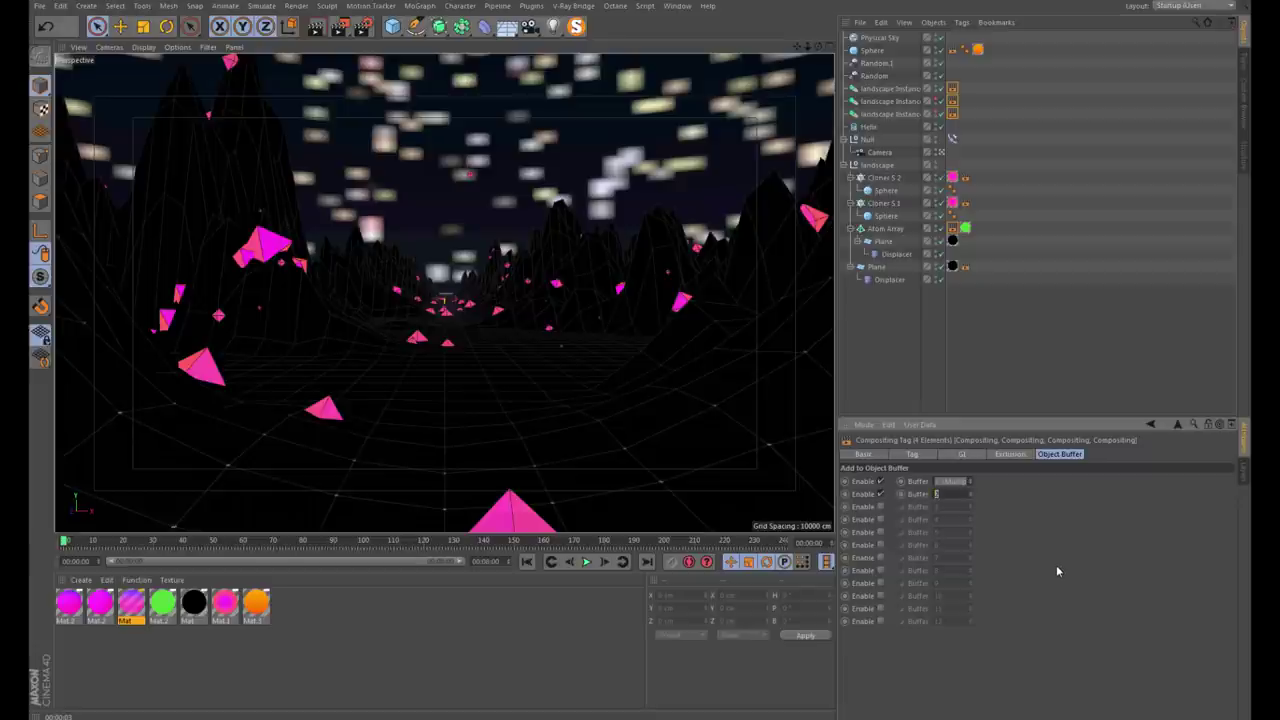
left_click(1012, 209)
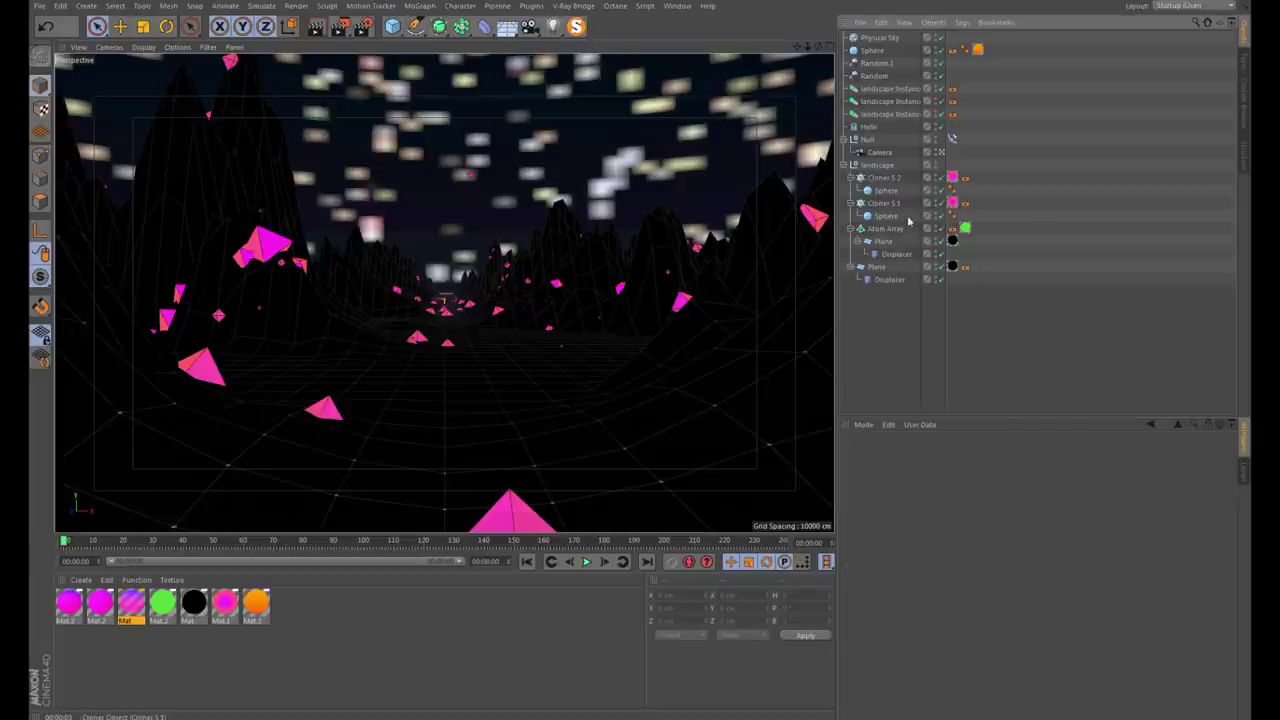
Enable a second object buffer numbered 3 on the lower plane's compositing tag and start a render
left_click(953, 229)
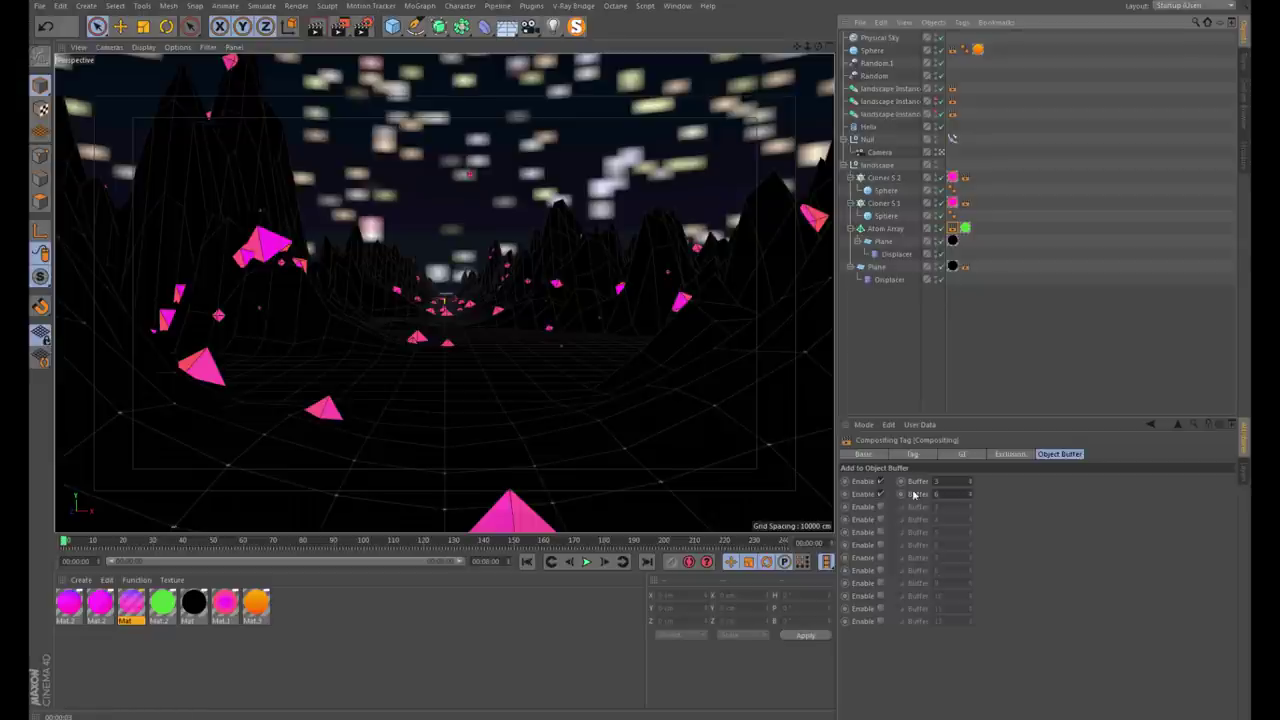
left_click(965, 267)
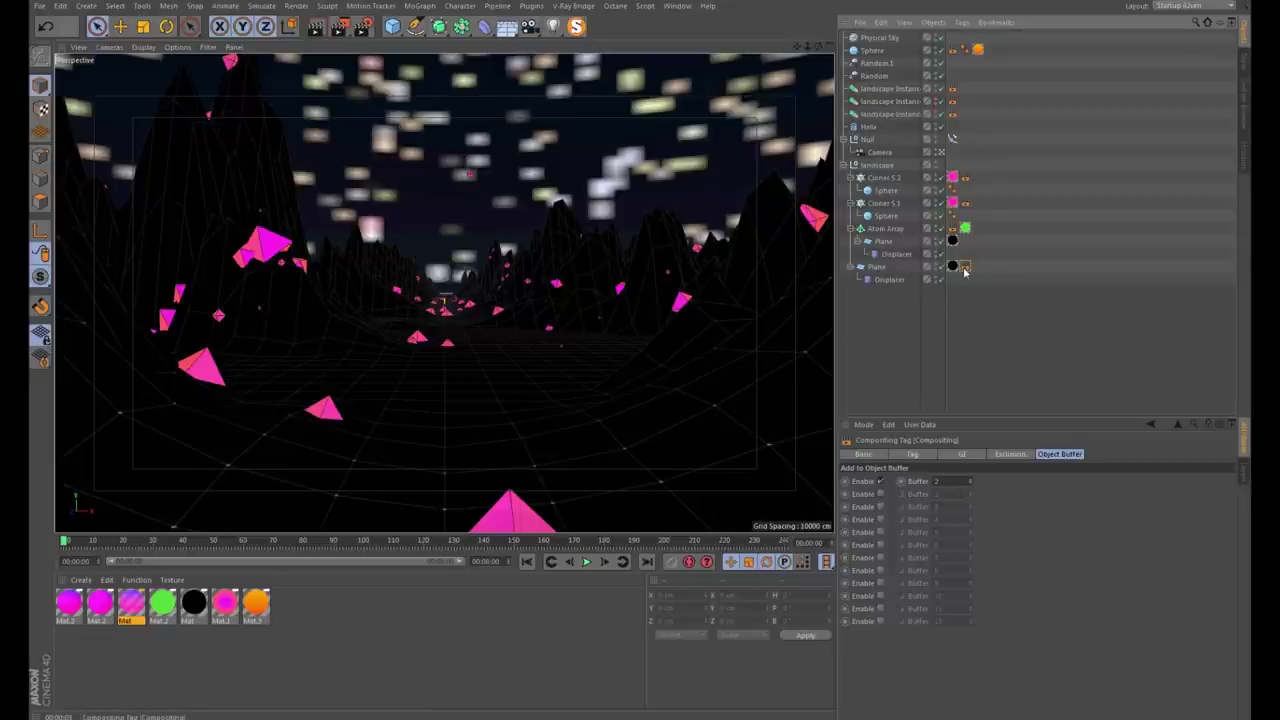
left_click(881, 494)
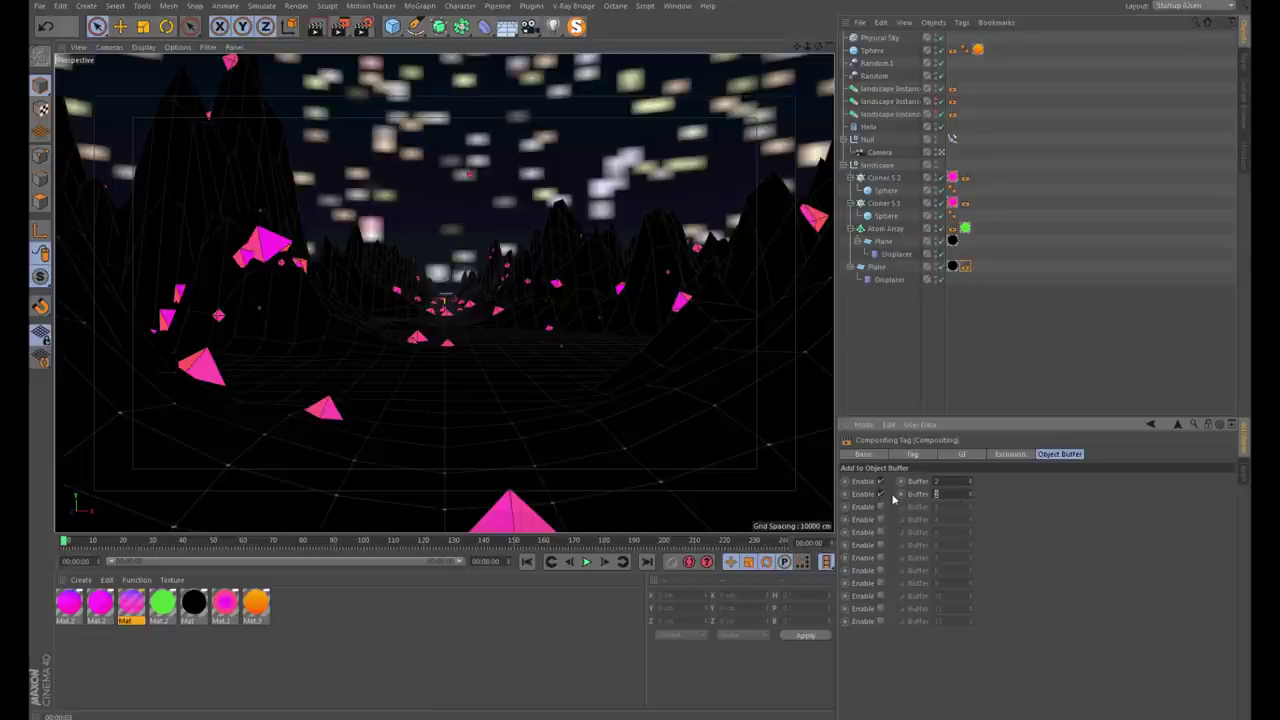
type("3")
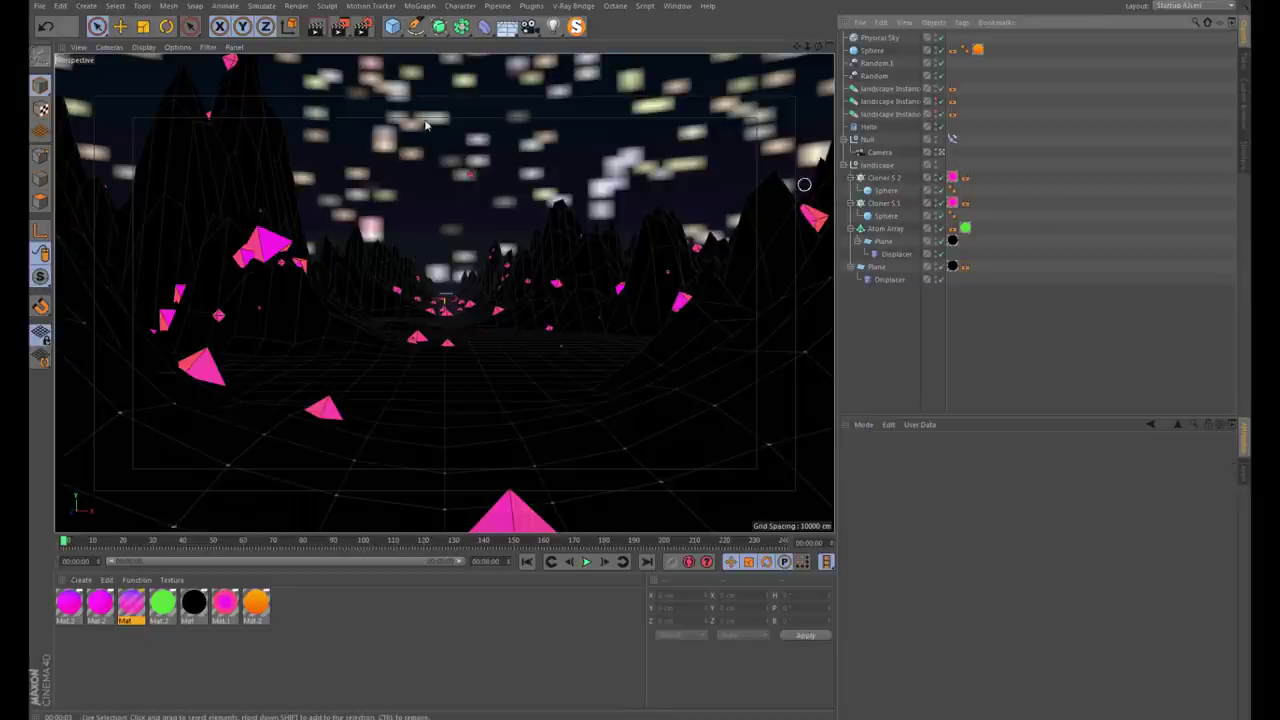
left_click(338, 26)
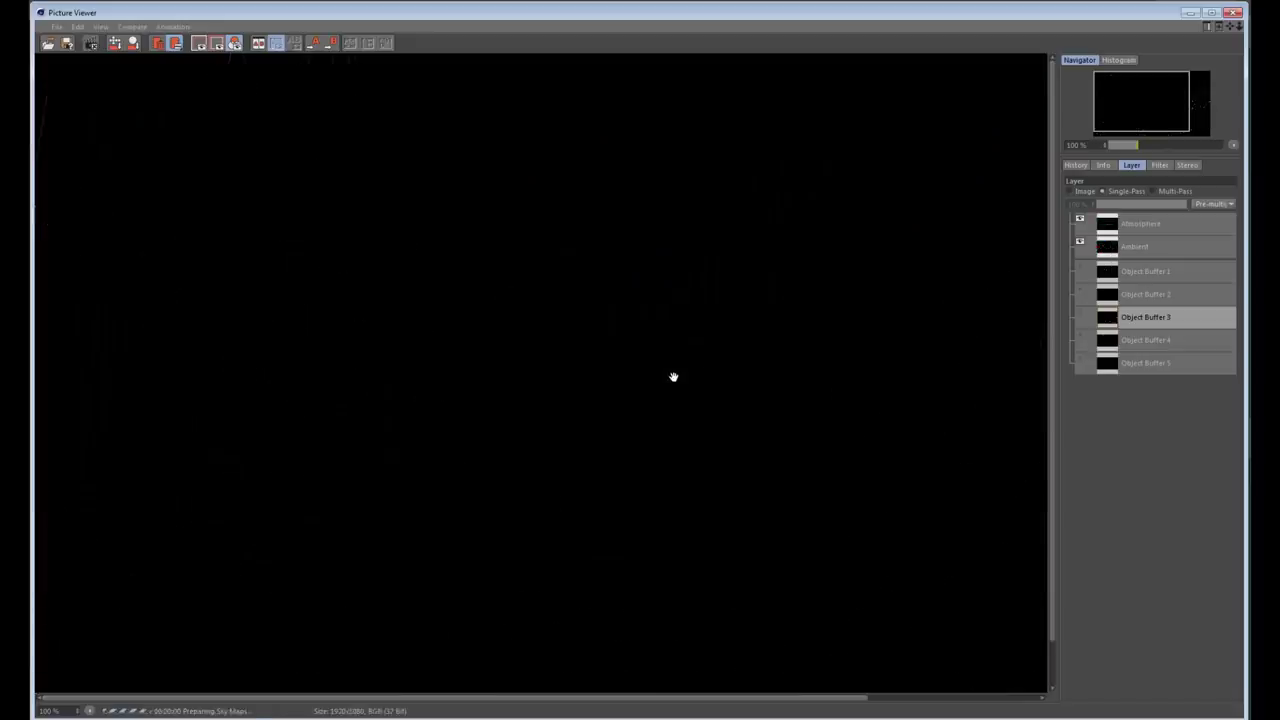
Stop the render, add an Object Buffer multi-pass with Group ID 6, and re-render
key("shift+r")
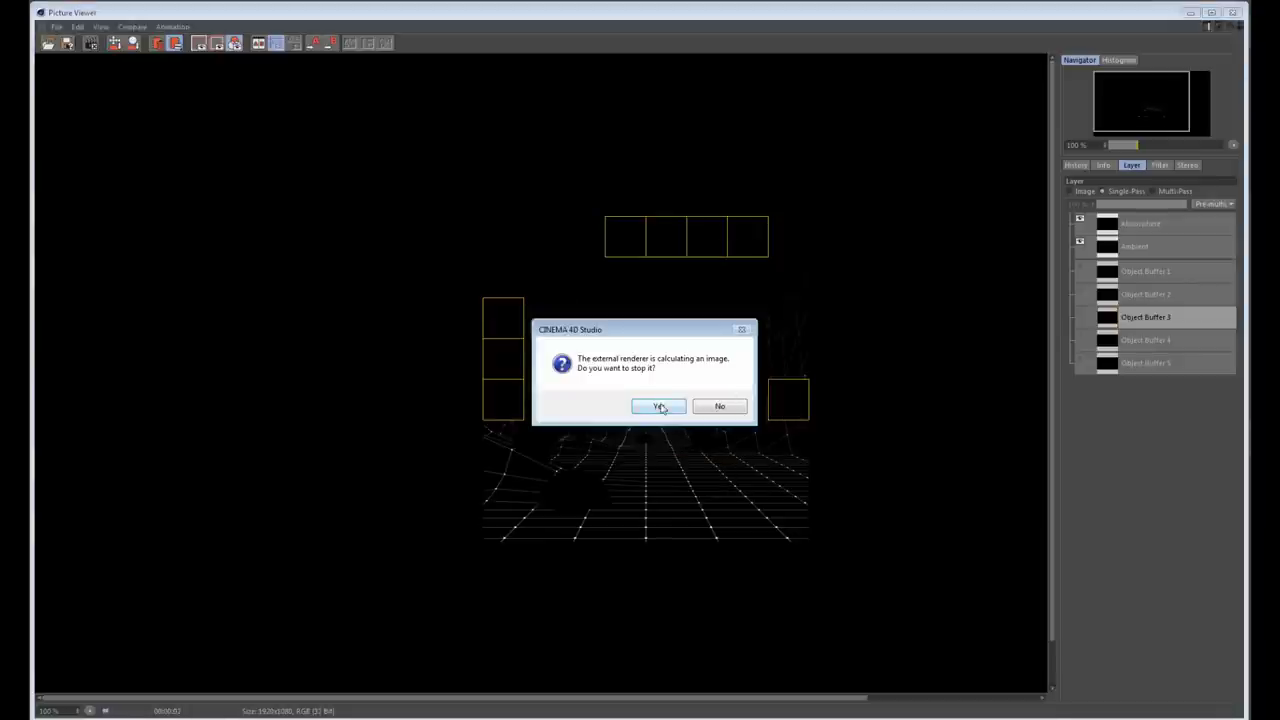
left_click(656, 404)
key("ctrl+b")
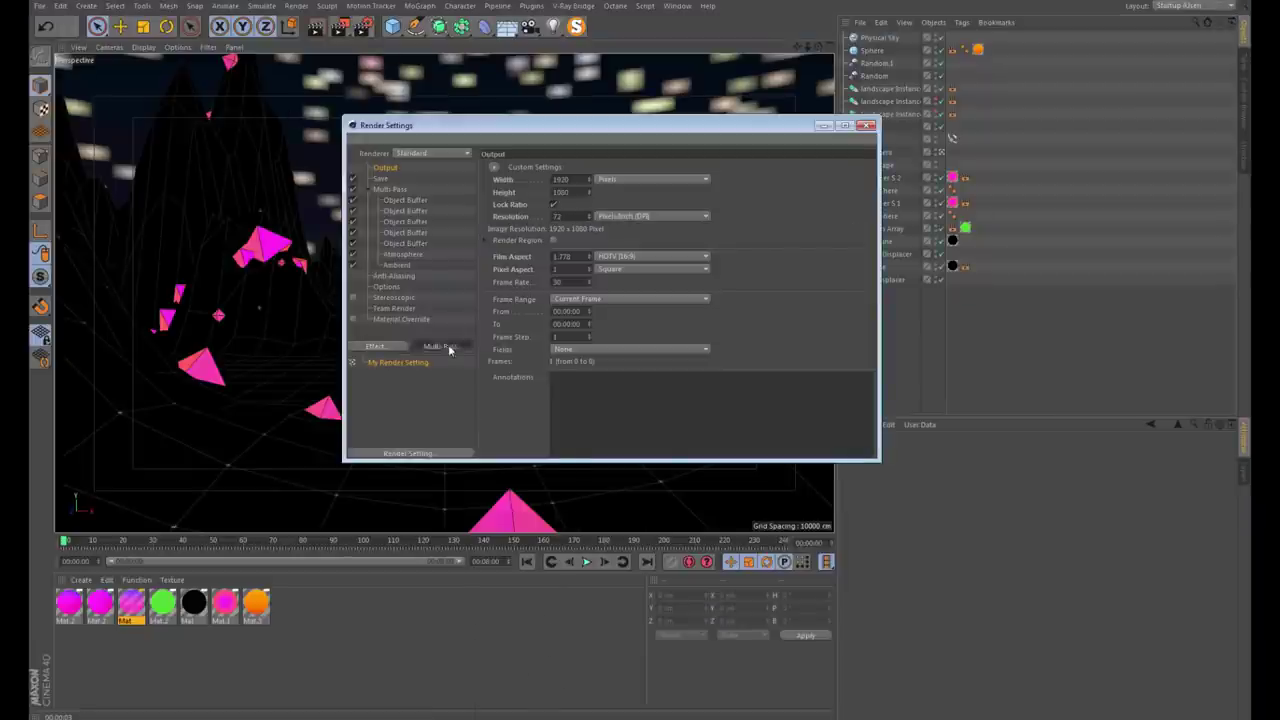
left_click(444, 346)
left_click(508, 406)
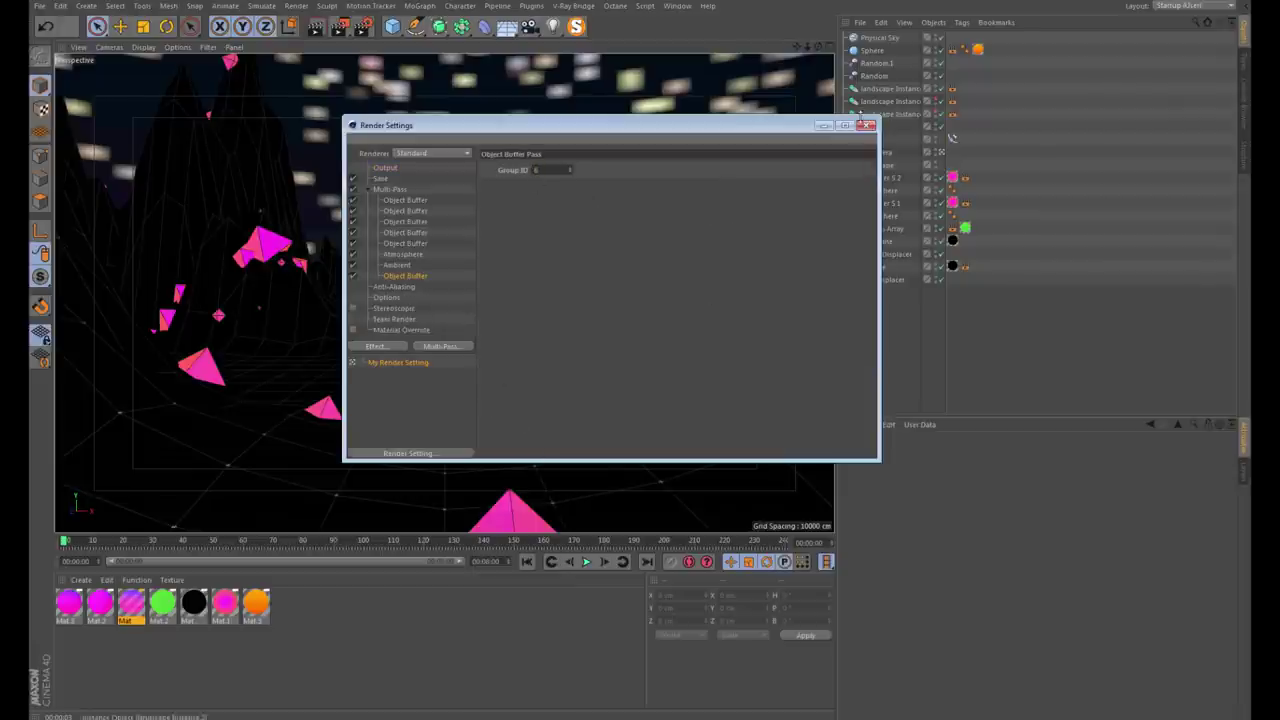
left_click(866, 125)
left_click(338, 29)
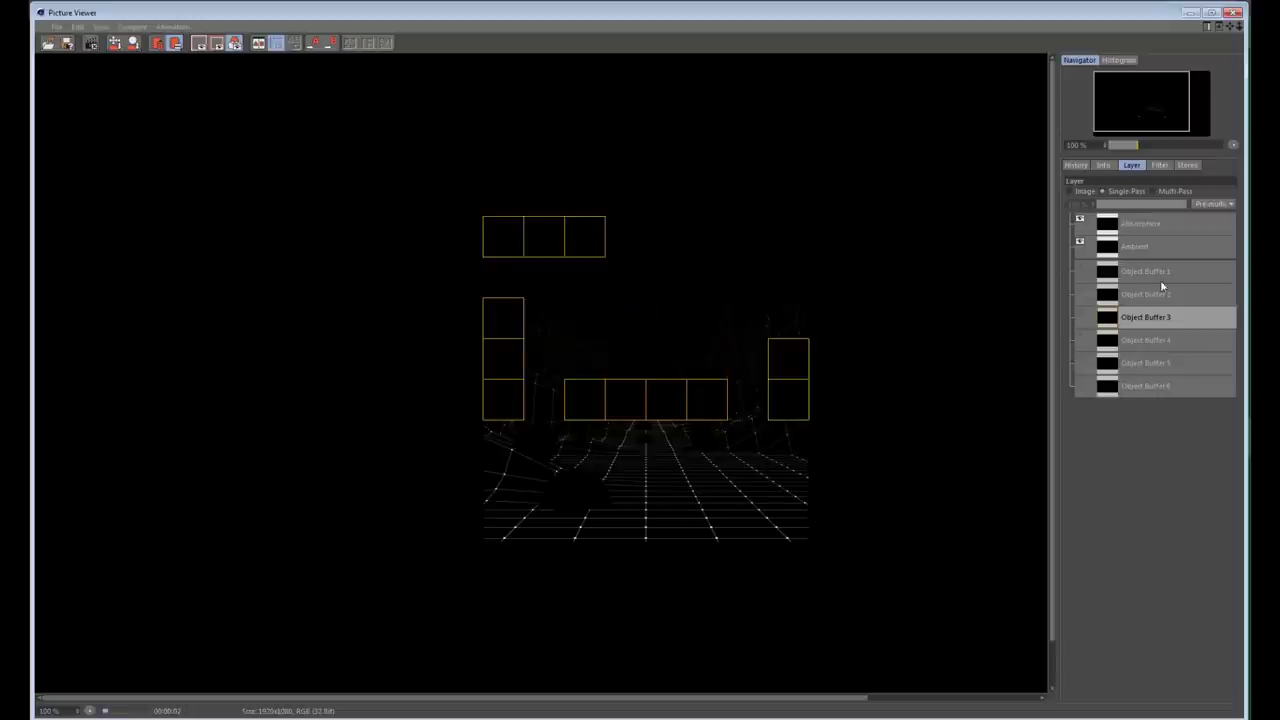
Inspect the new Object Buffer 6 terrain matte against Buffers 4 and 5, then close the viewer
left_click(1138, 388)
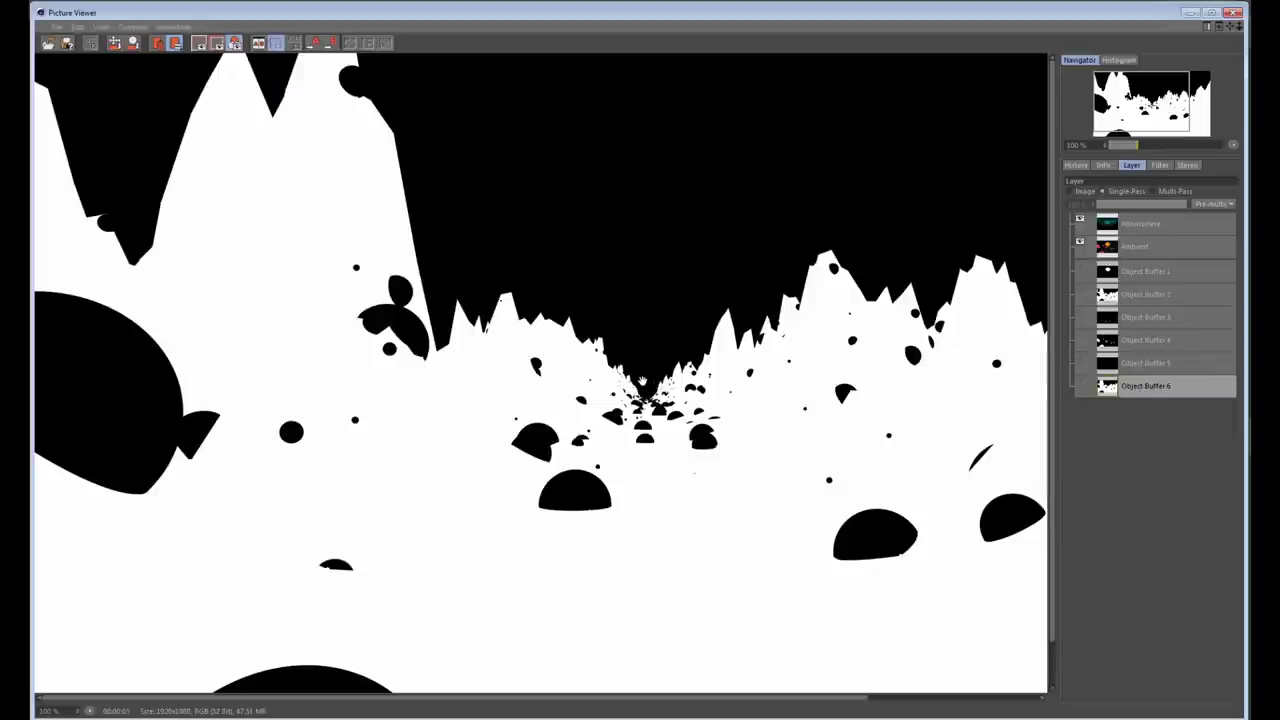
mouse_move(618, 376)
left_mouse_down()
mouse_move(377, 356)
mouse_move(553, 488)
left_mouse_up()
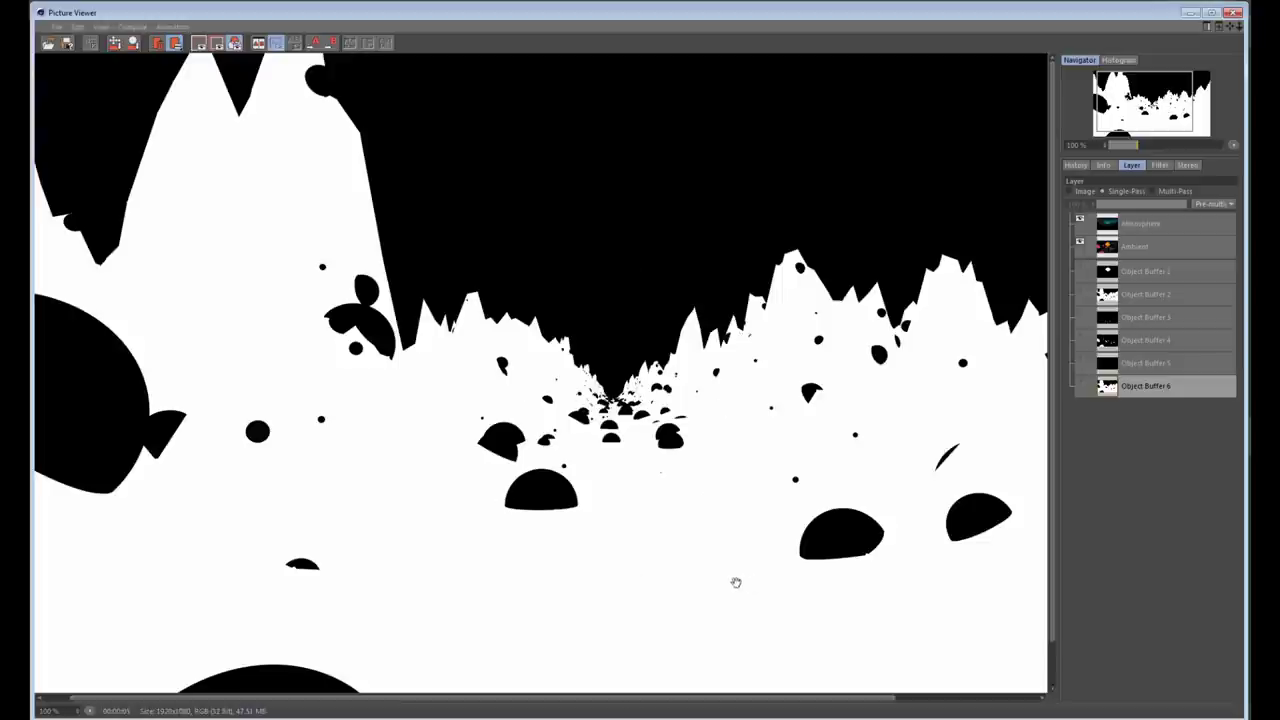
left_click(1145, 341)
left_click(1141, 366)
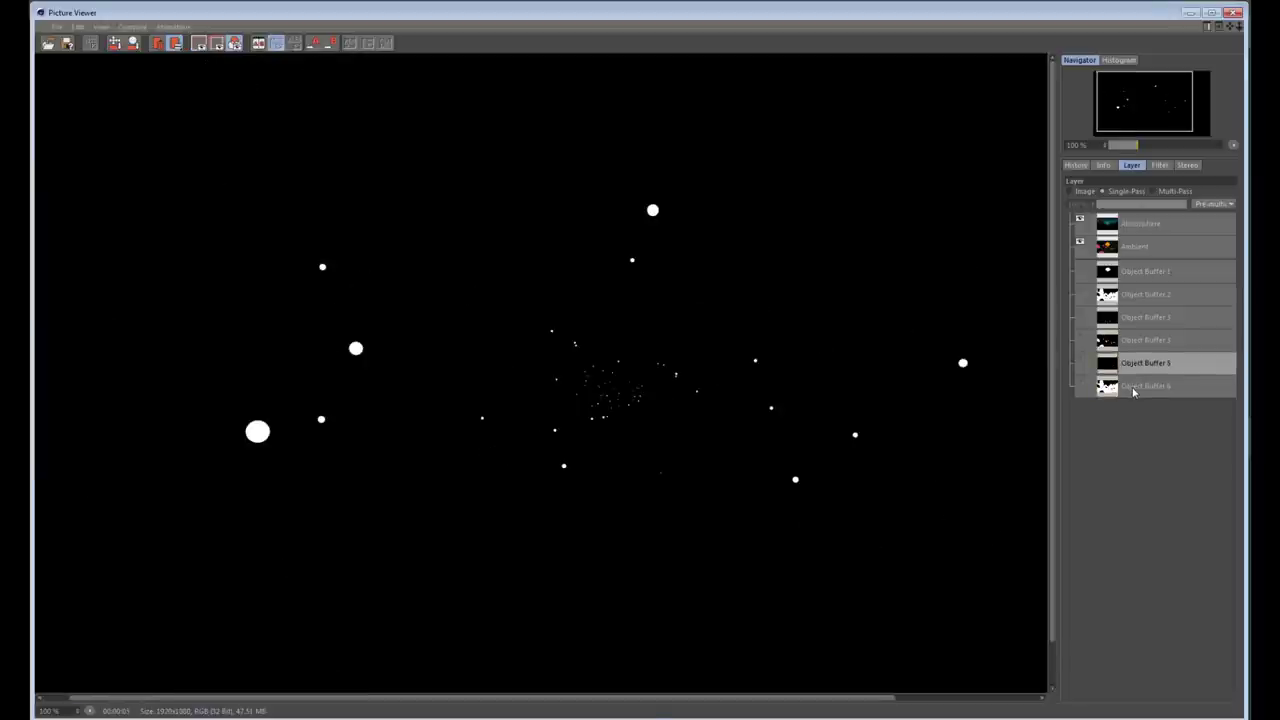
left_click(1134, 388)
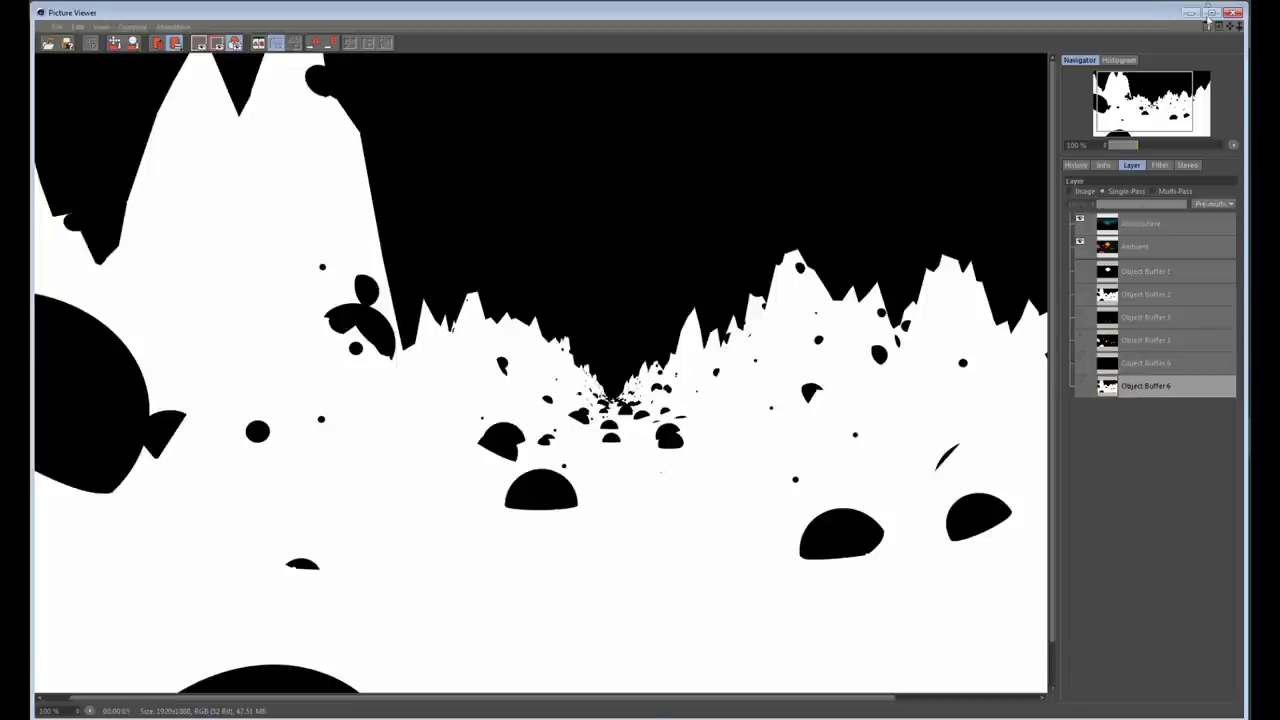
left_click(1233, 13)
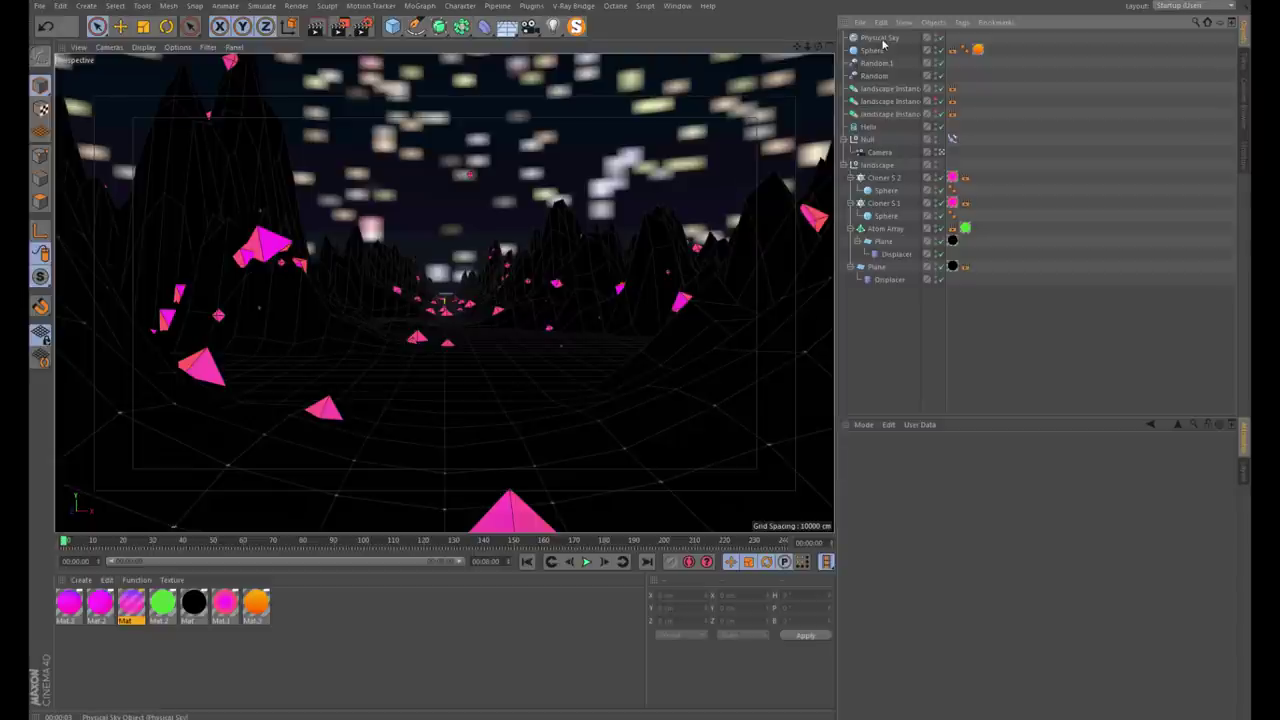
Give the Physical Sky a compositing tag with its first object buffer enabled
right_click(881, 38)
left_click(1100, 134)
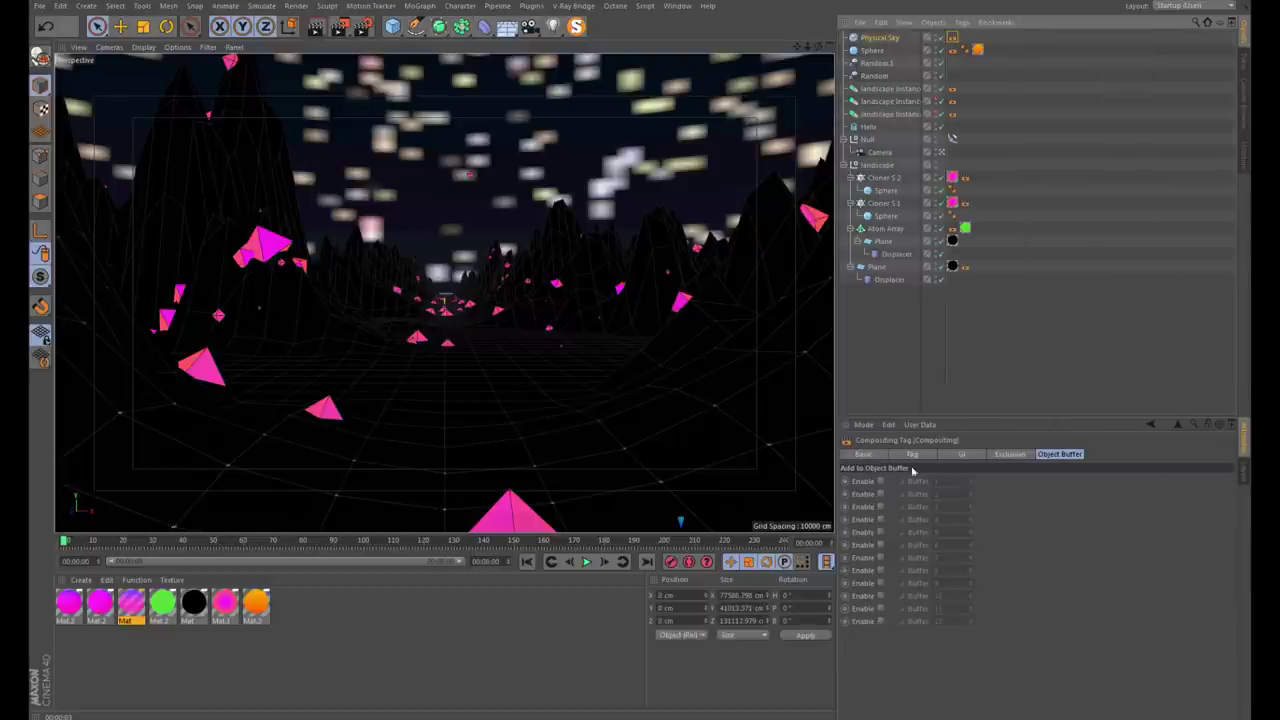
left_click(880, 482)
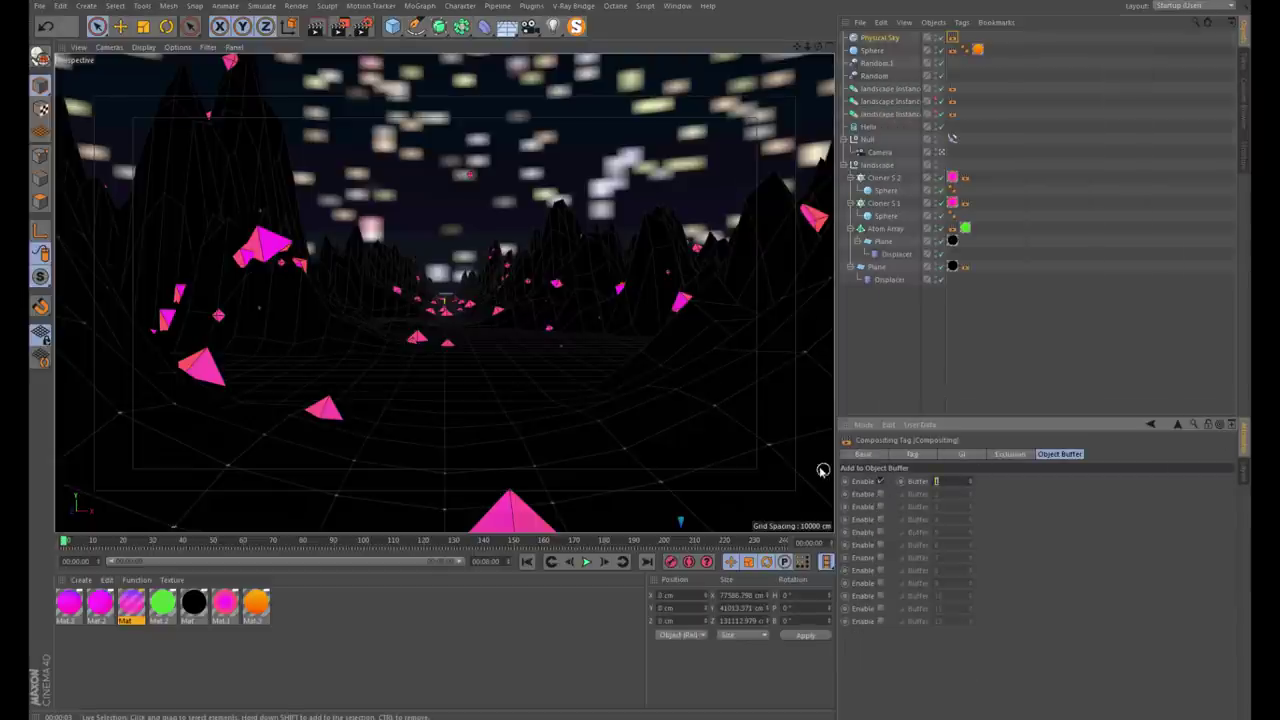
left_click(339, 26)
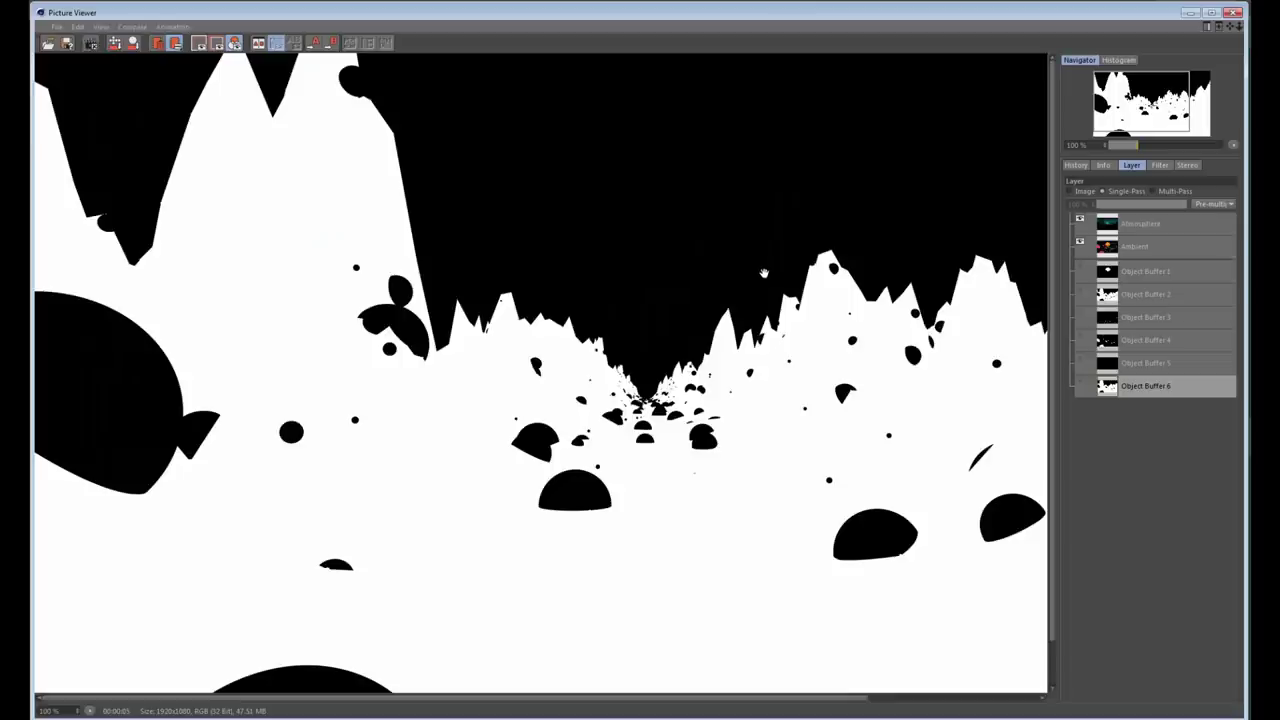
Add a seventh Object Buffer pass to the render settings and re-render to check the sky matte
left_click(659, 406)
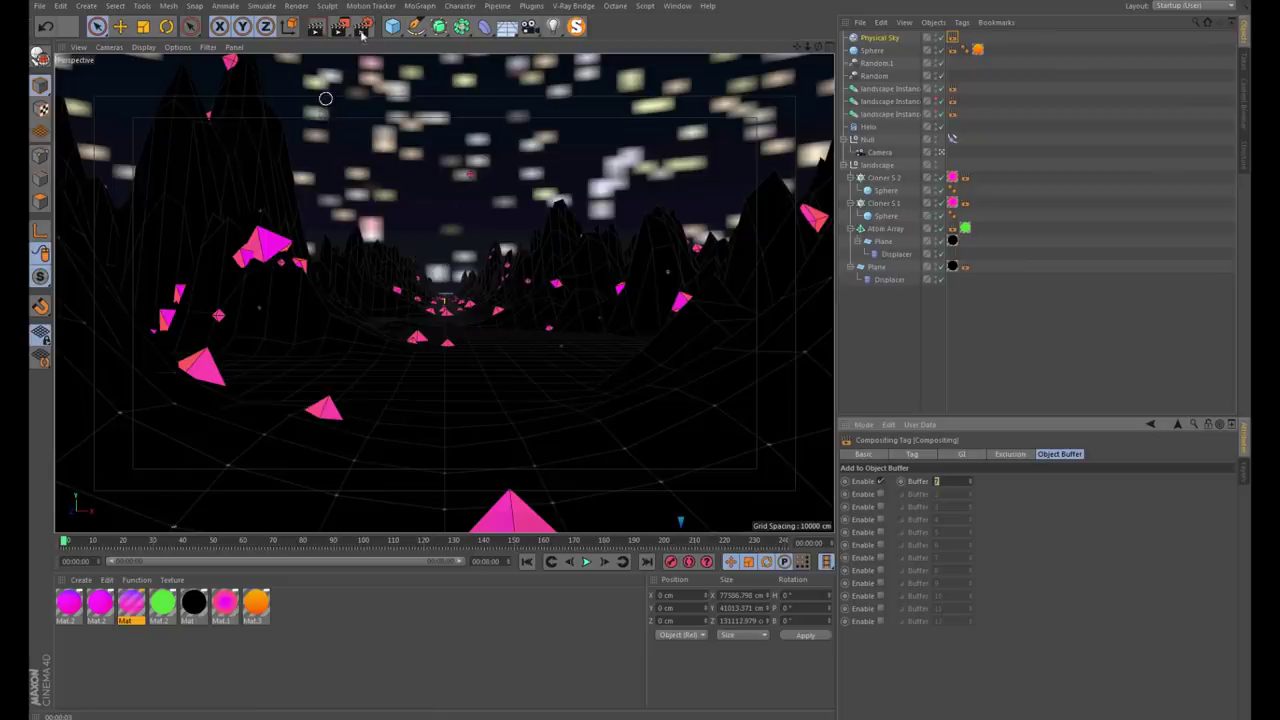
left_click(368, 26)
left_click(450, 345)
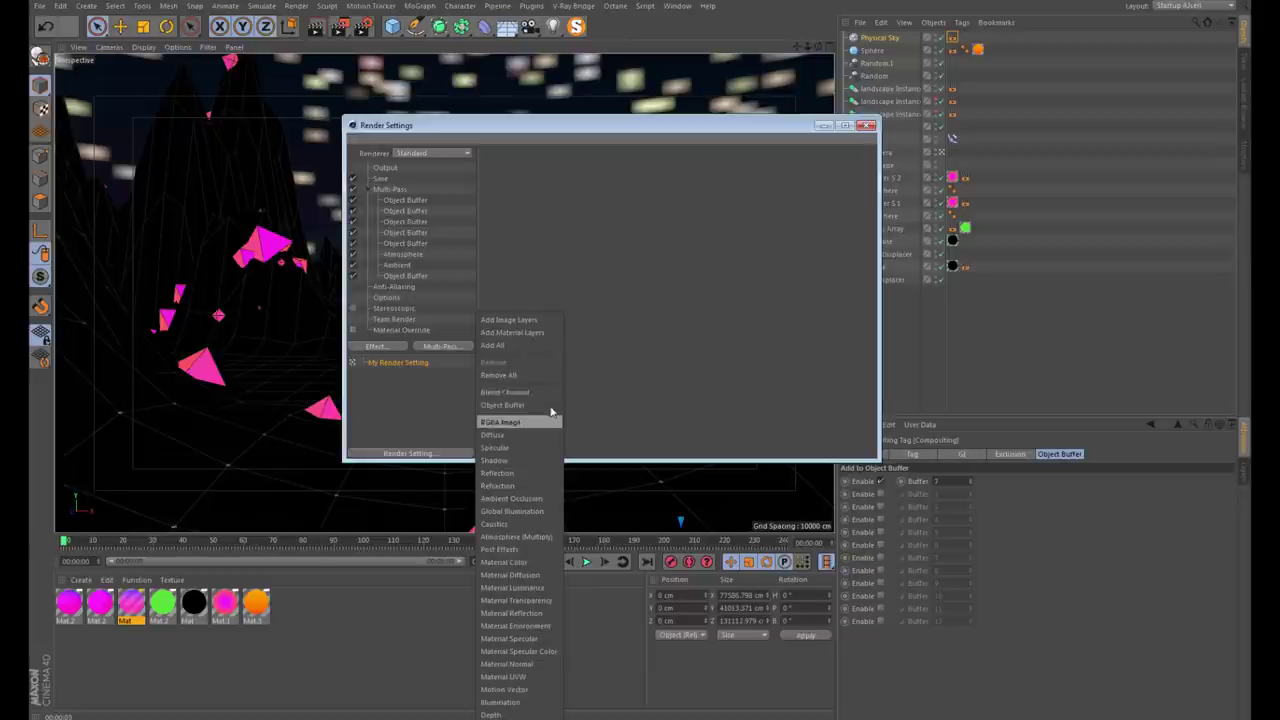
left_click(550, 418)
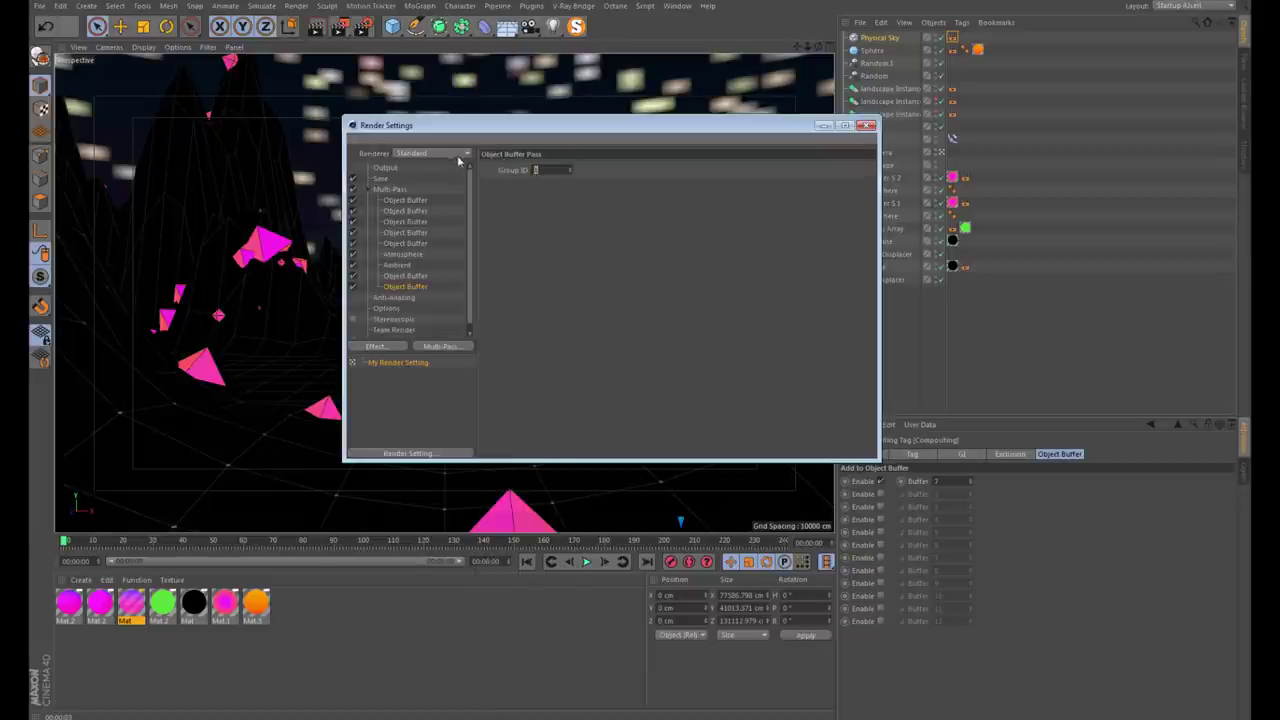
left_click(867, 125)
left_click(339, 26)
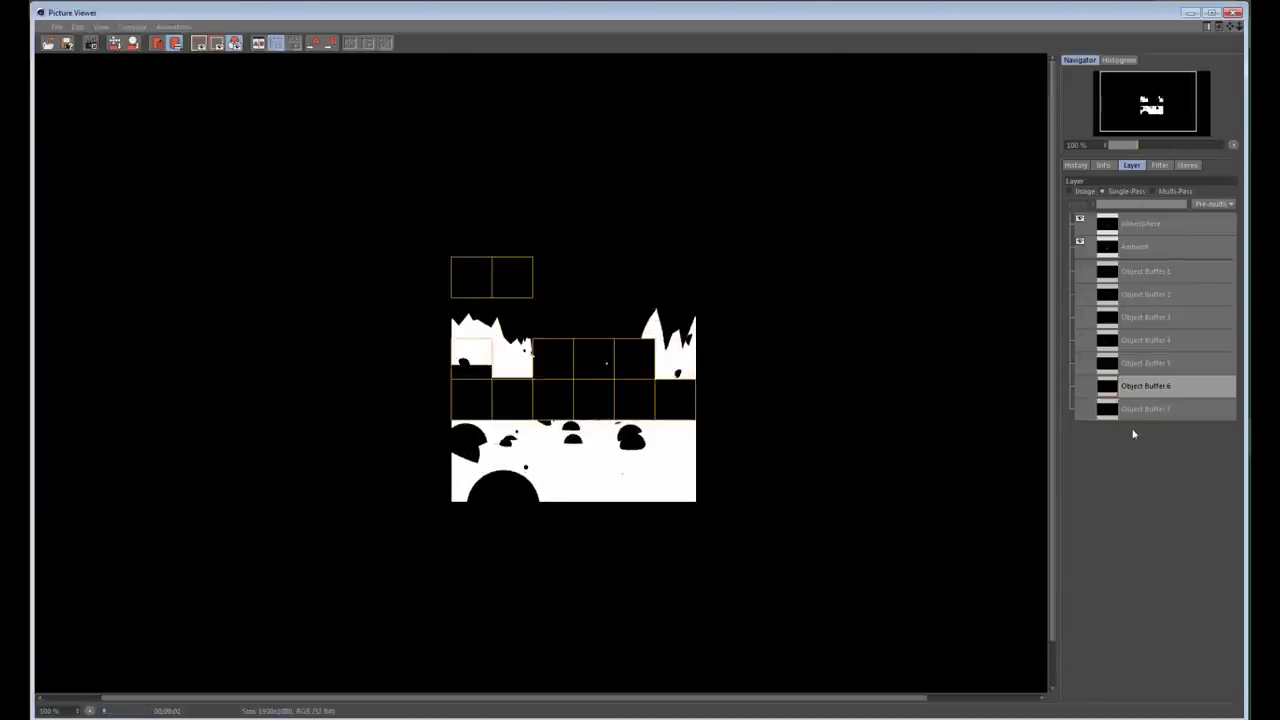
scroll(447, 204, "up", 5)
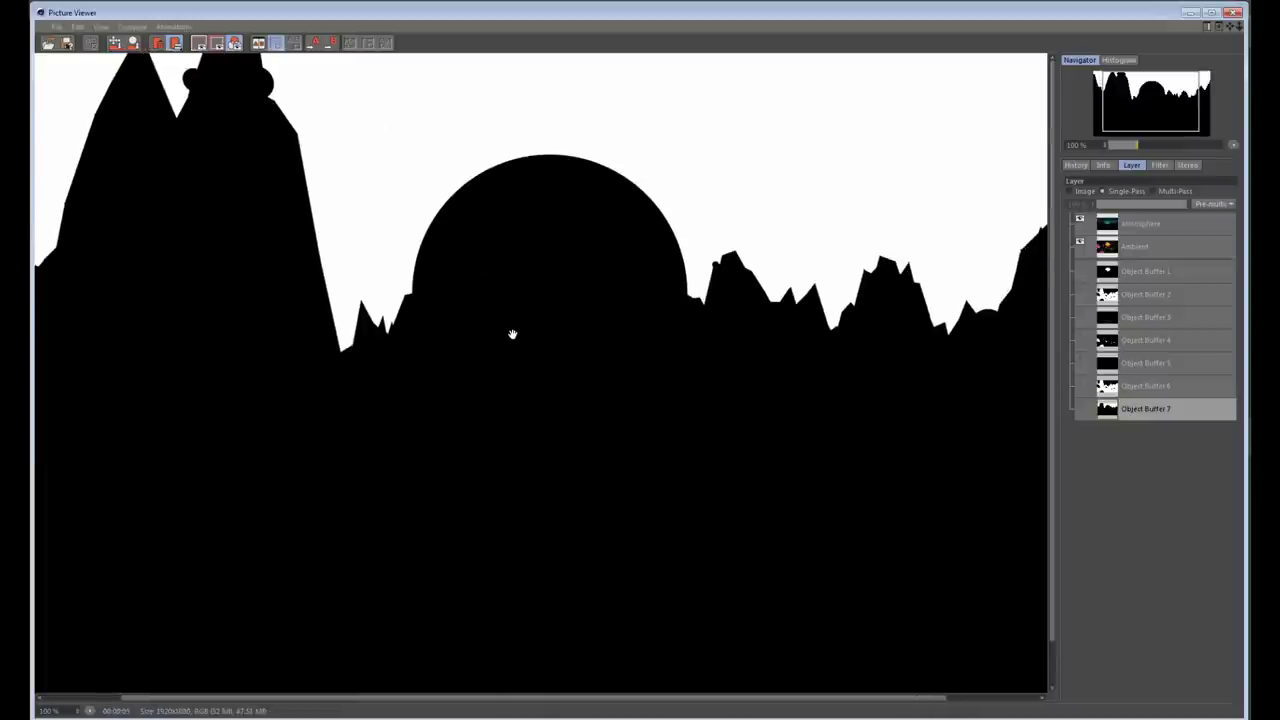
Save the regular image as 16 Bit/Channel PNG and the multi-pass image as PNG
left_click(1234, 12)
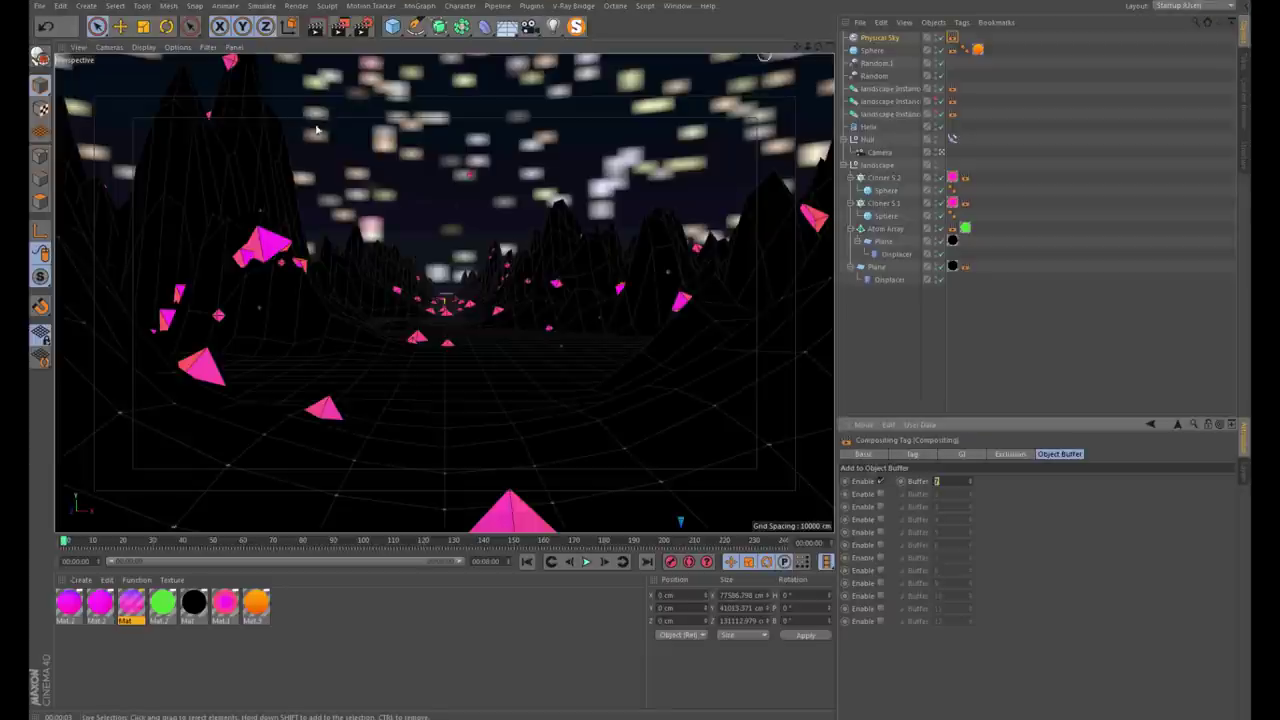
left_click(362, 26)
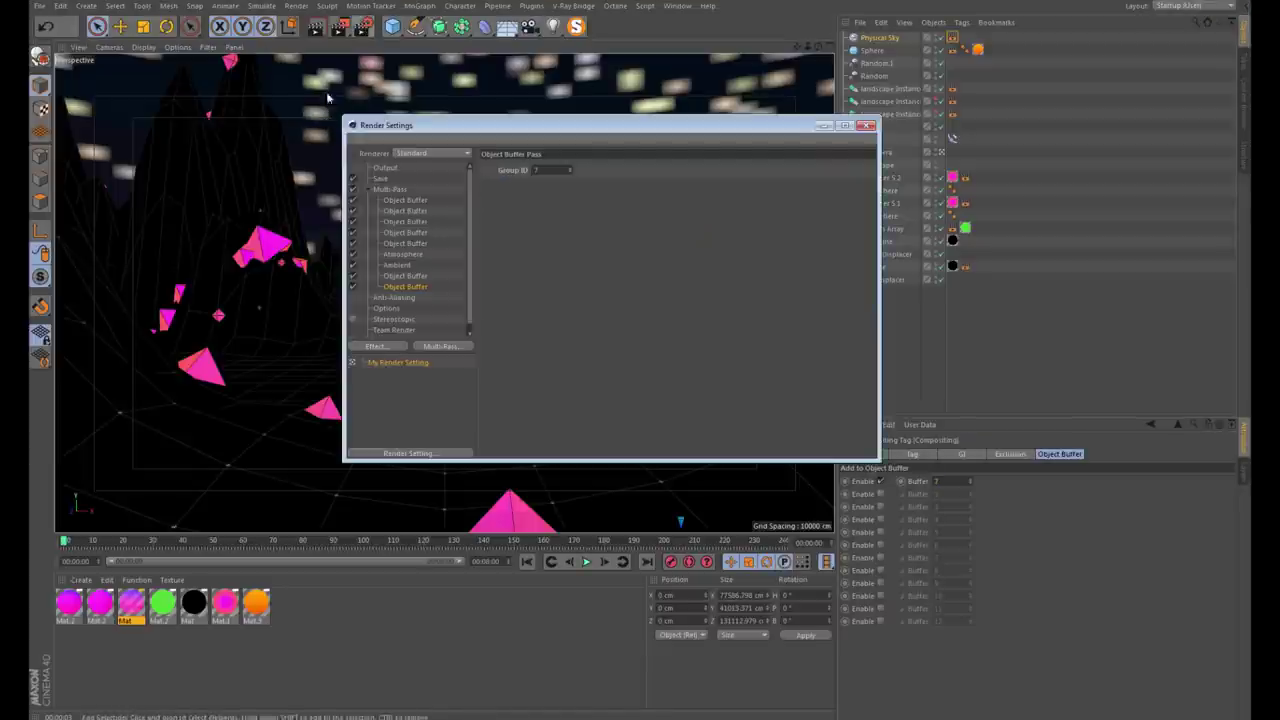
left_click(382, 178)
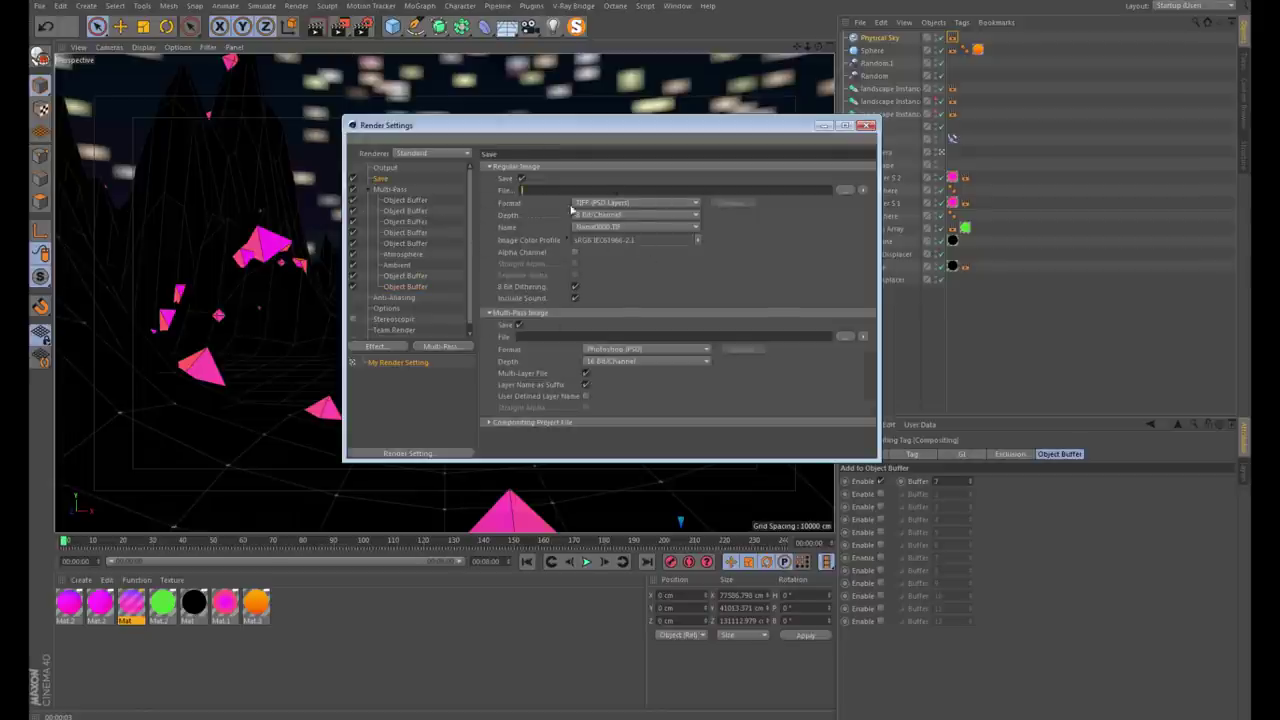
left_click(614, 203)
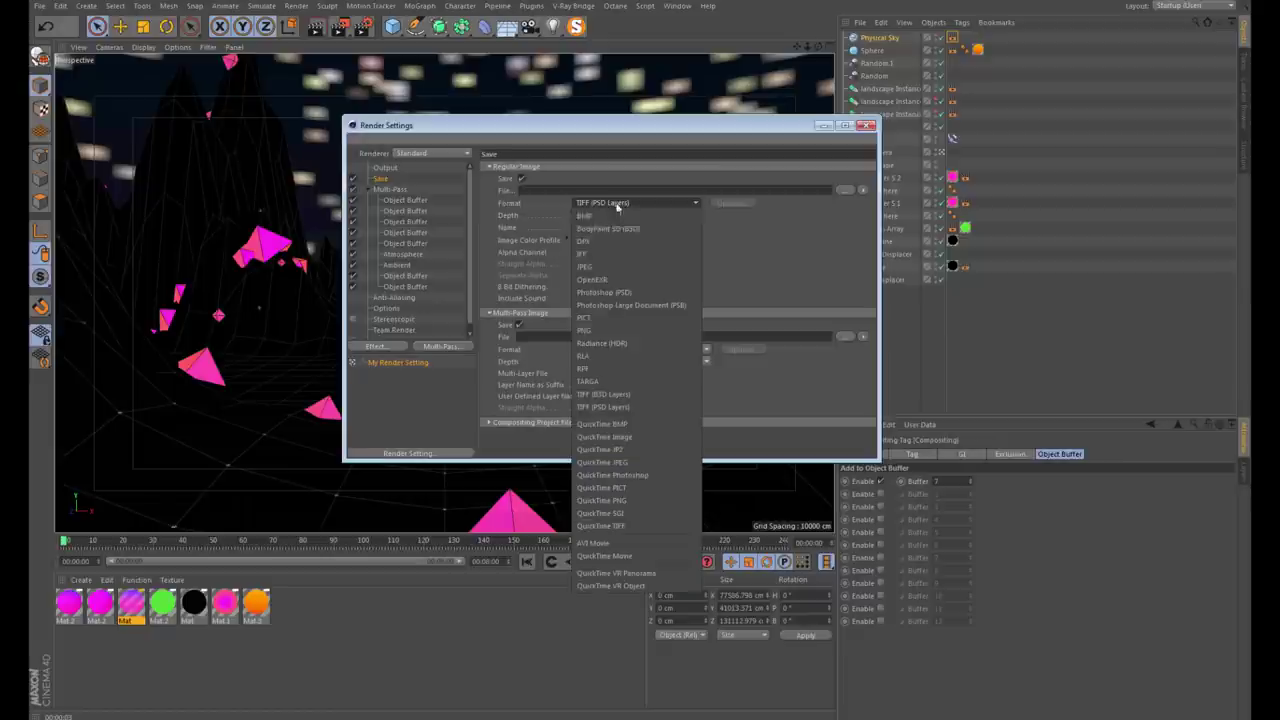
left_click(606, 329)
left_click(585, 215)
left_click(620, 240)
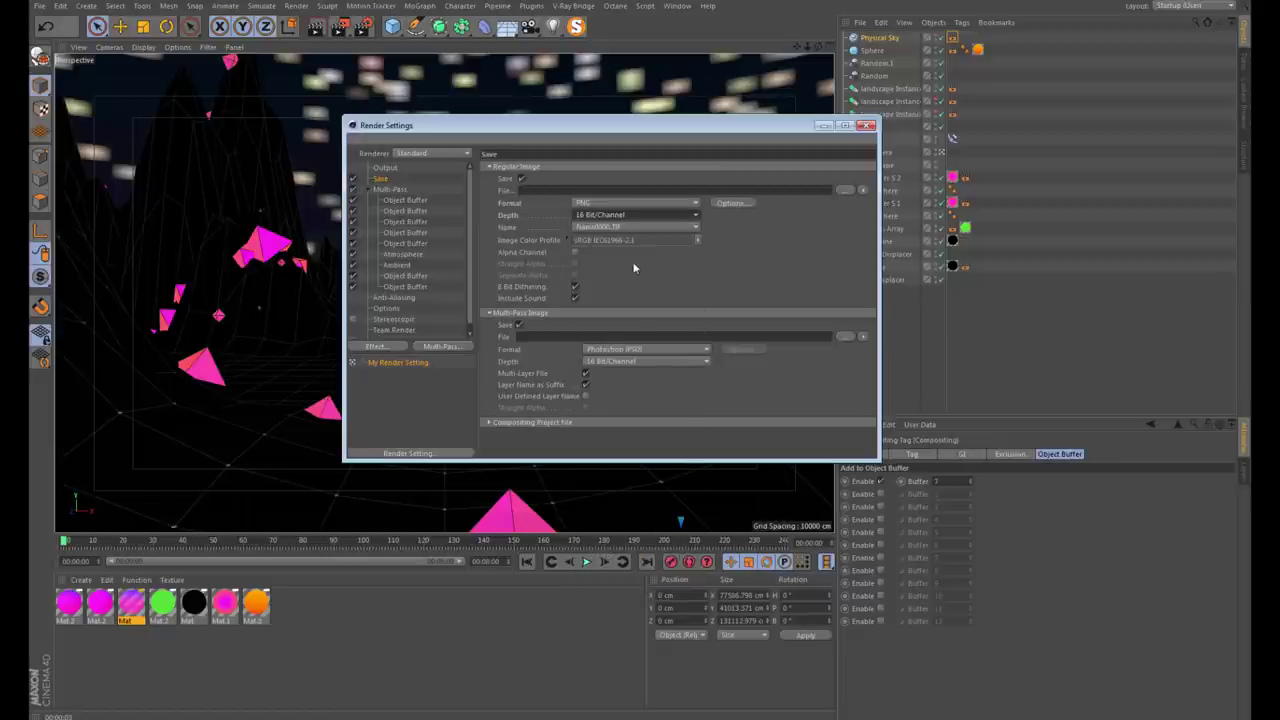
left_click(610, 349)
left_click(607, 477)
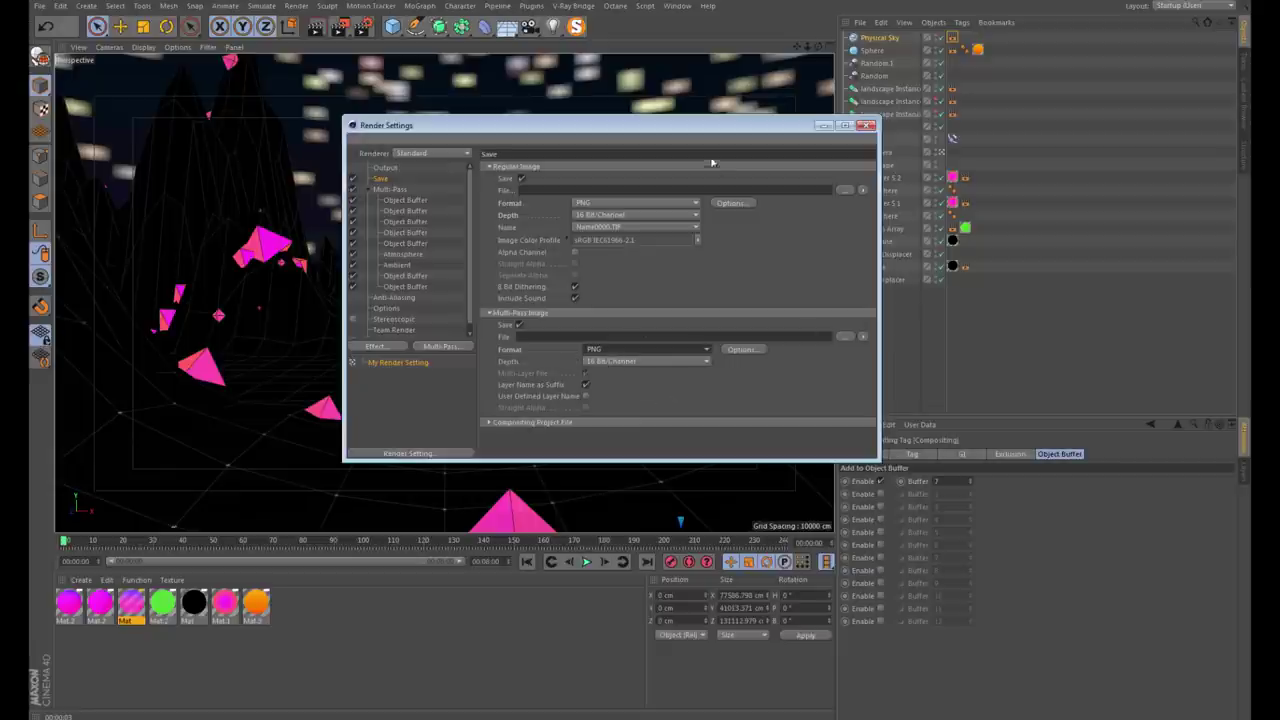
left_click(689, 187)
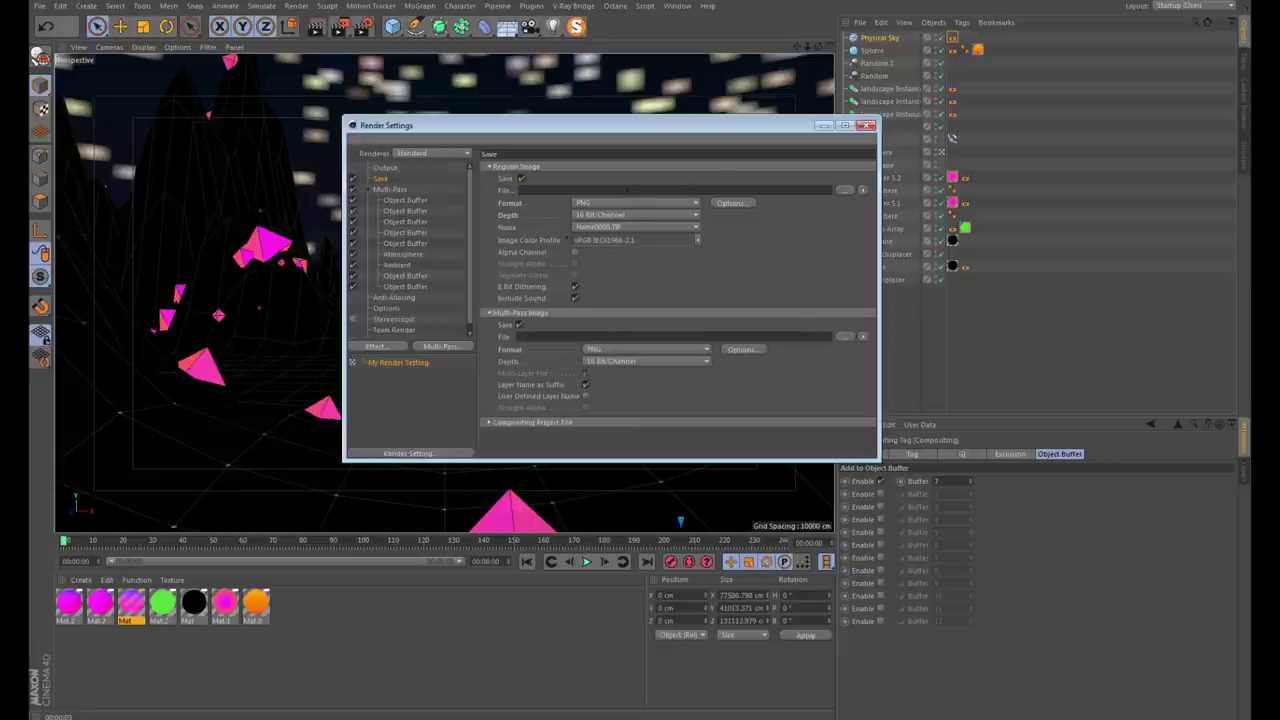
left_click(519, 336)
left_click(866, 126)
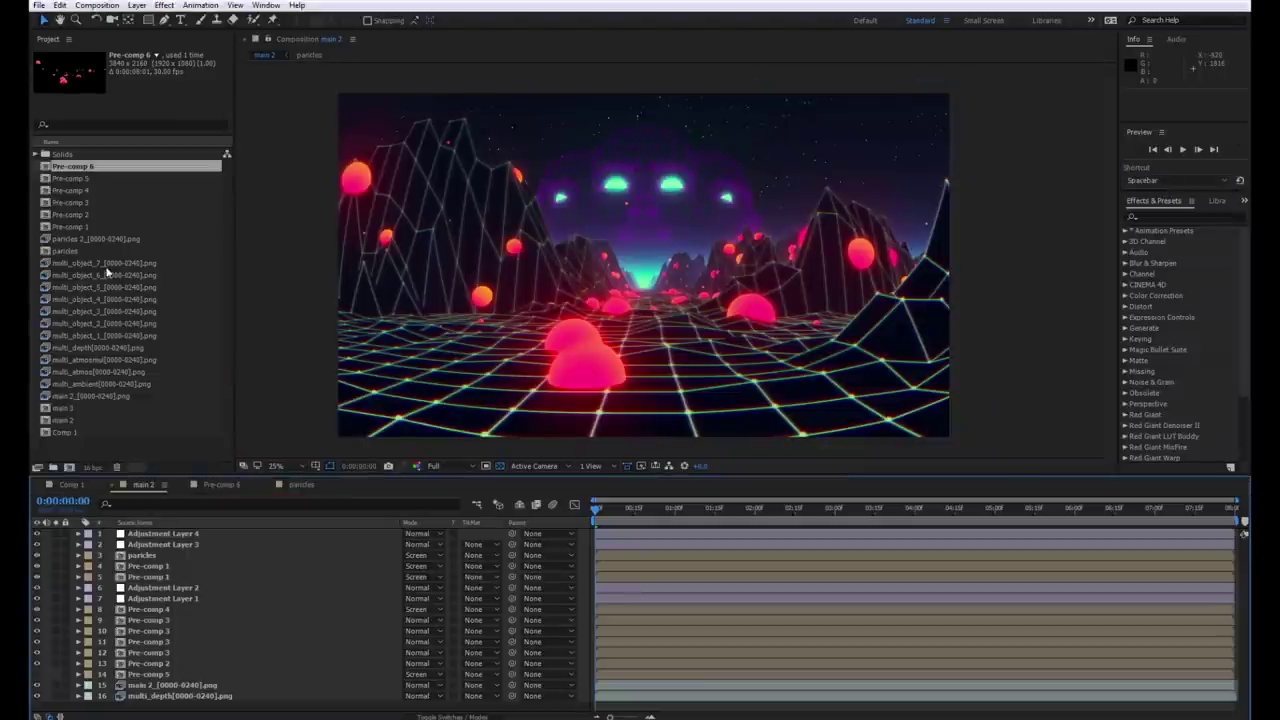
Preview the main 2_[0000-0240].png render sequence around 0:00:01:27, then return to main 2
left_click(70, 240)
left_click(63, 397)
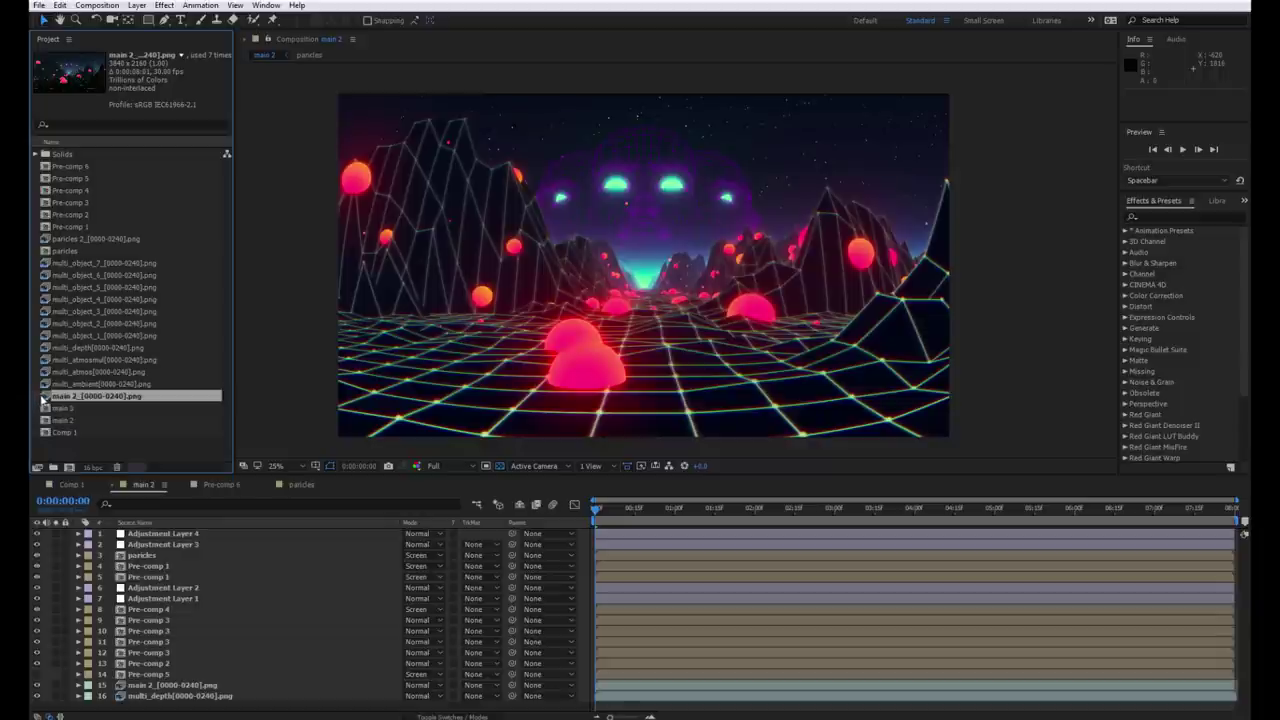
double_click(45, 398)
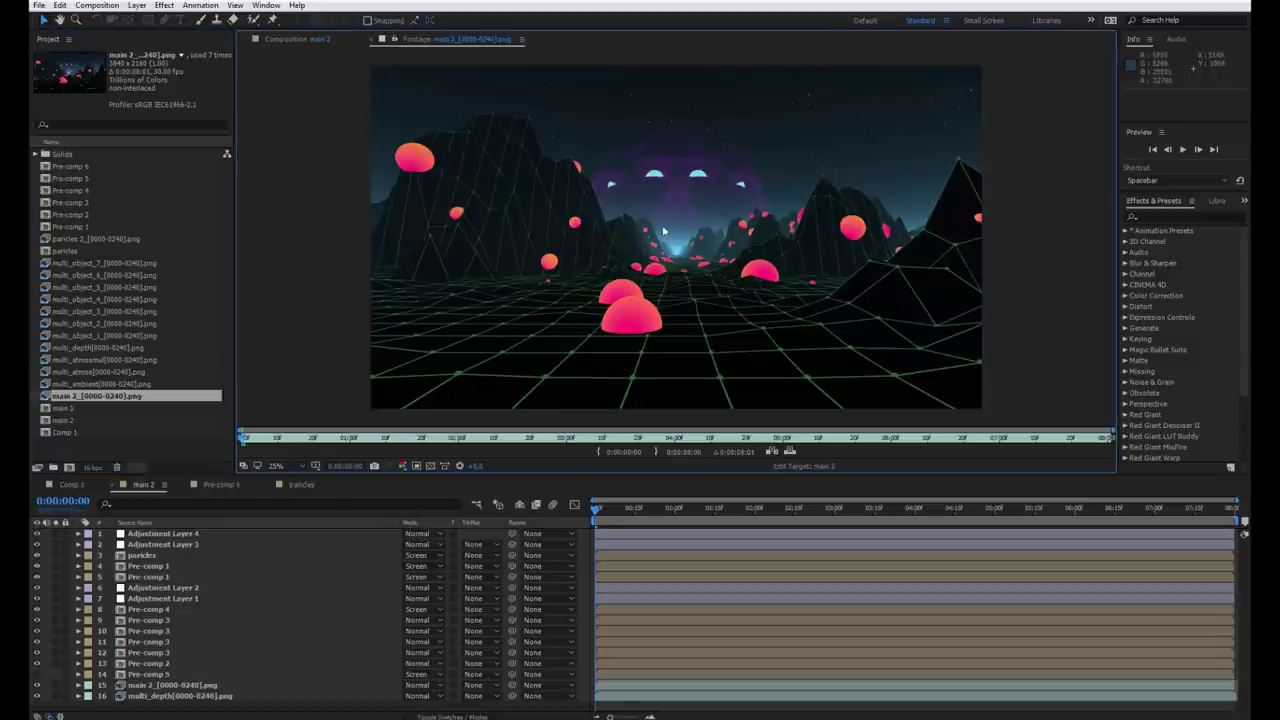
left_click(449, 440)
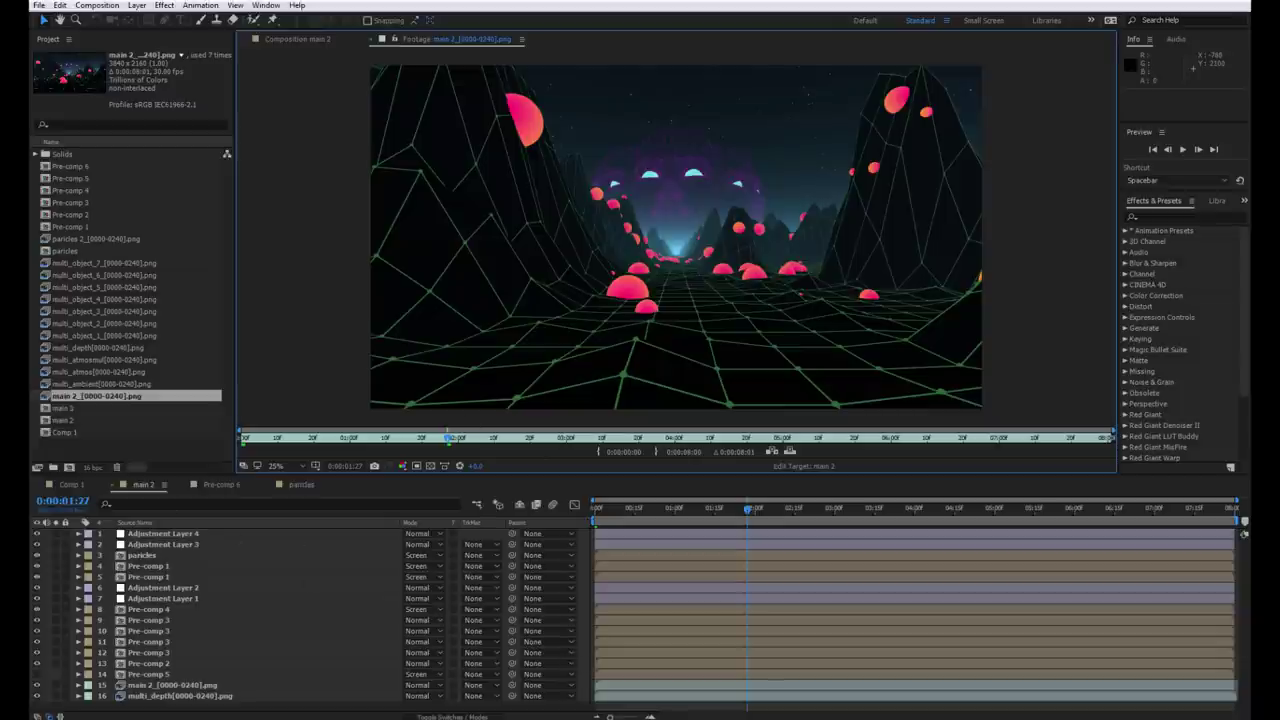
left_click(600, 512)
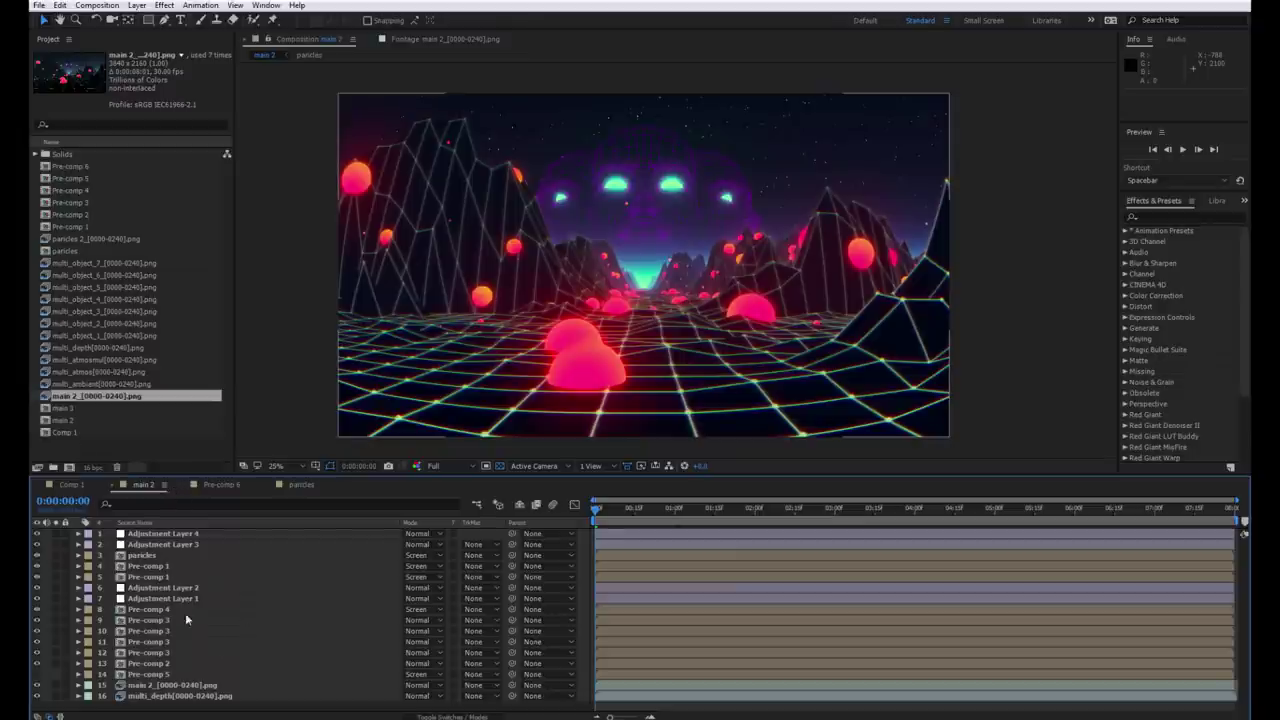
Delete the Pre-comp 5 layer and hide other layers so only the main 2 render shows
left_click(131, 676)
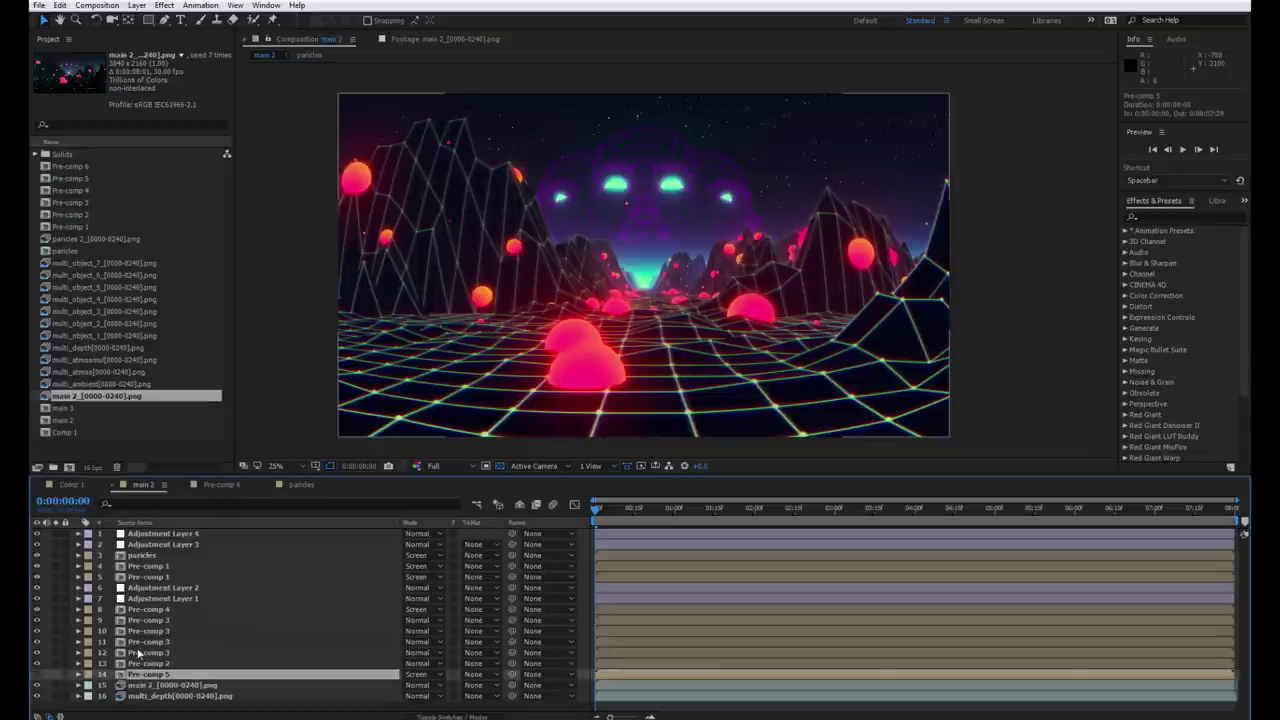
key("Delete")
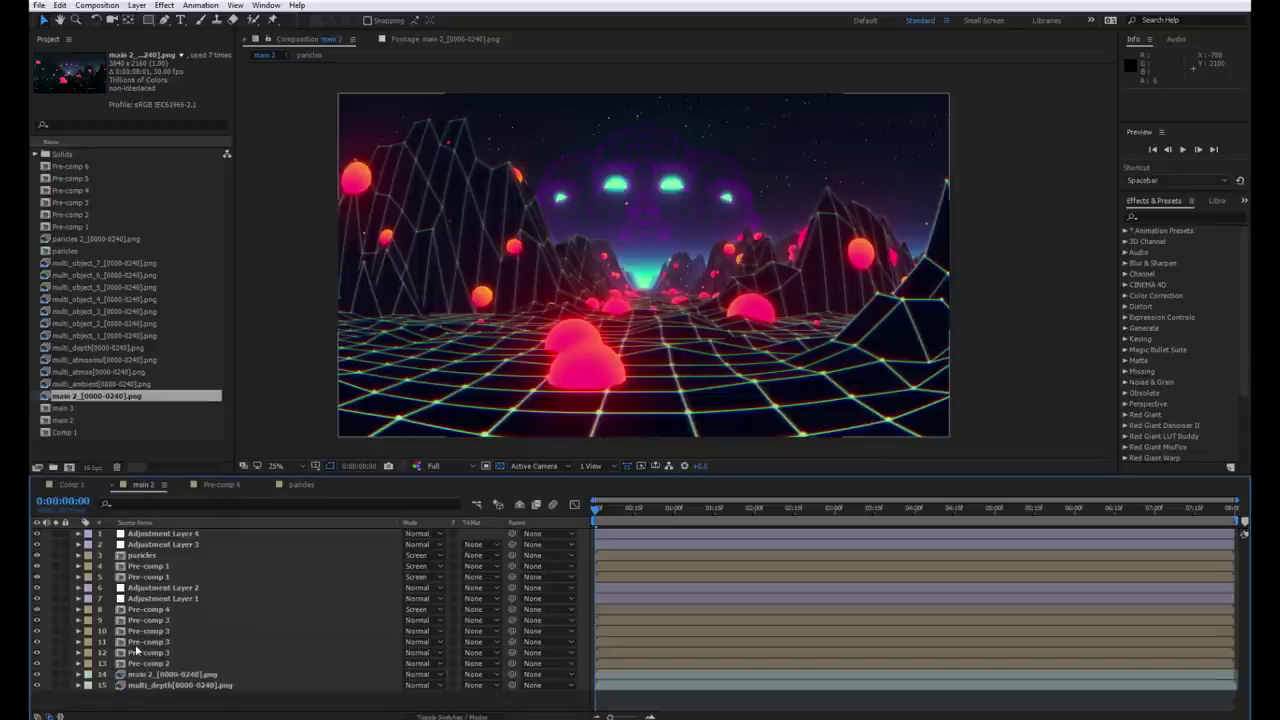
left_click_drag(36, 533, 36, 674)
left_click(130, 686)
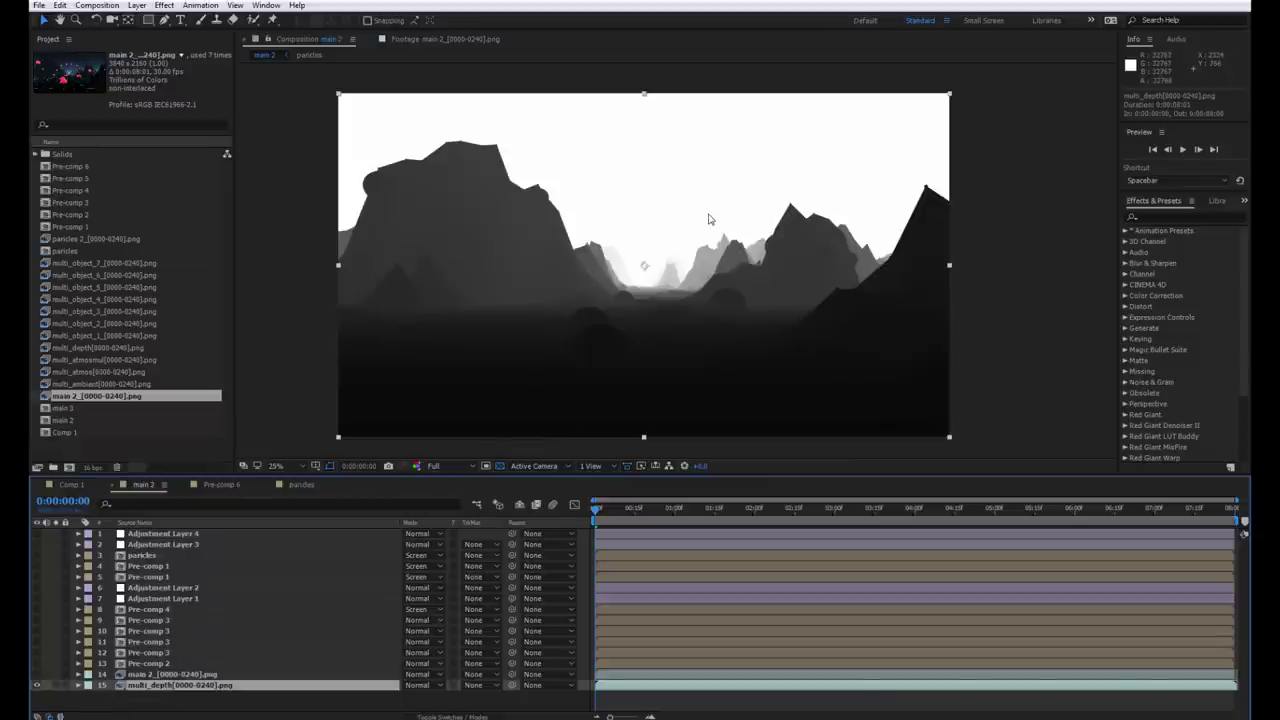
left_click(37, 685)
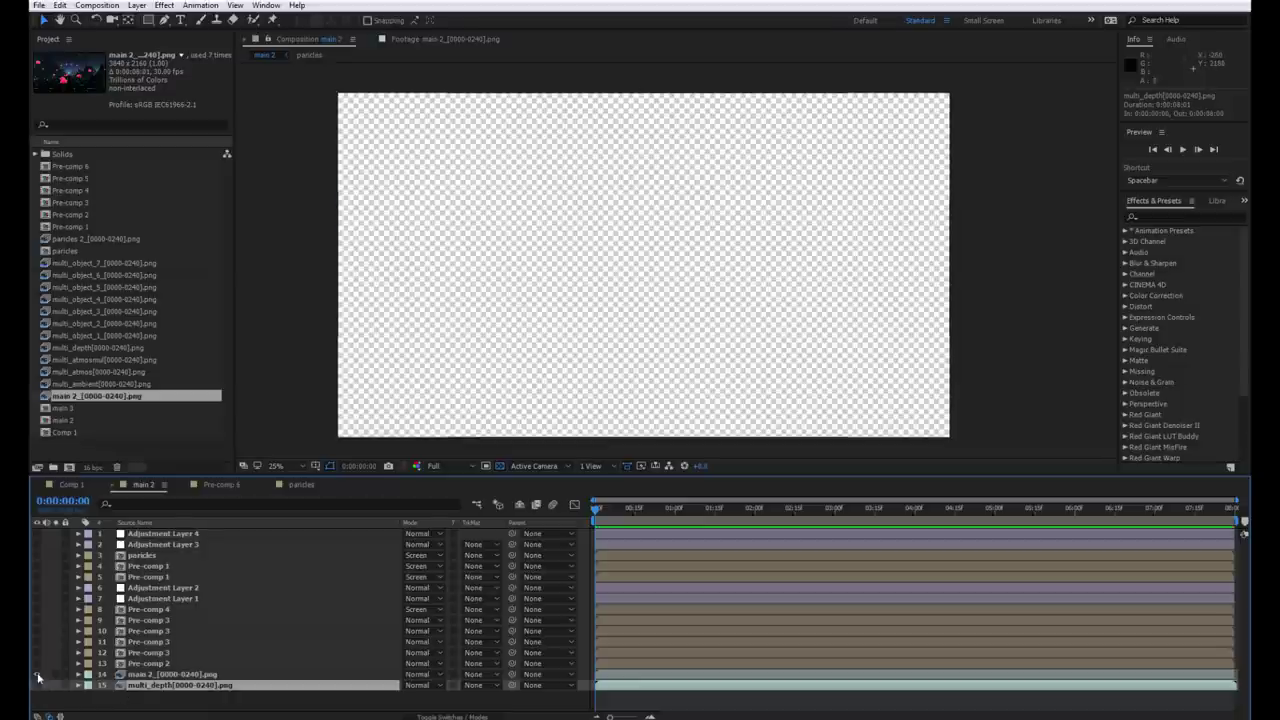
left_click(37, 674)
left_click(229, 676)
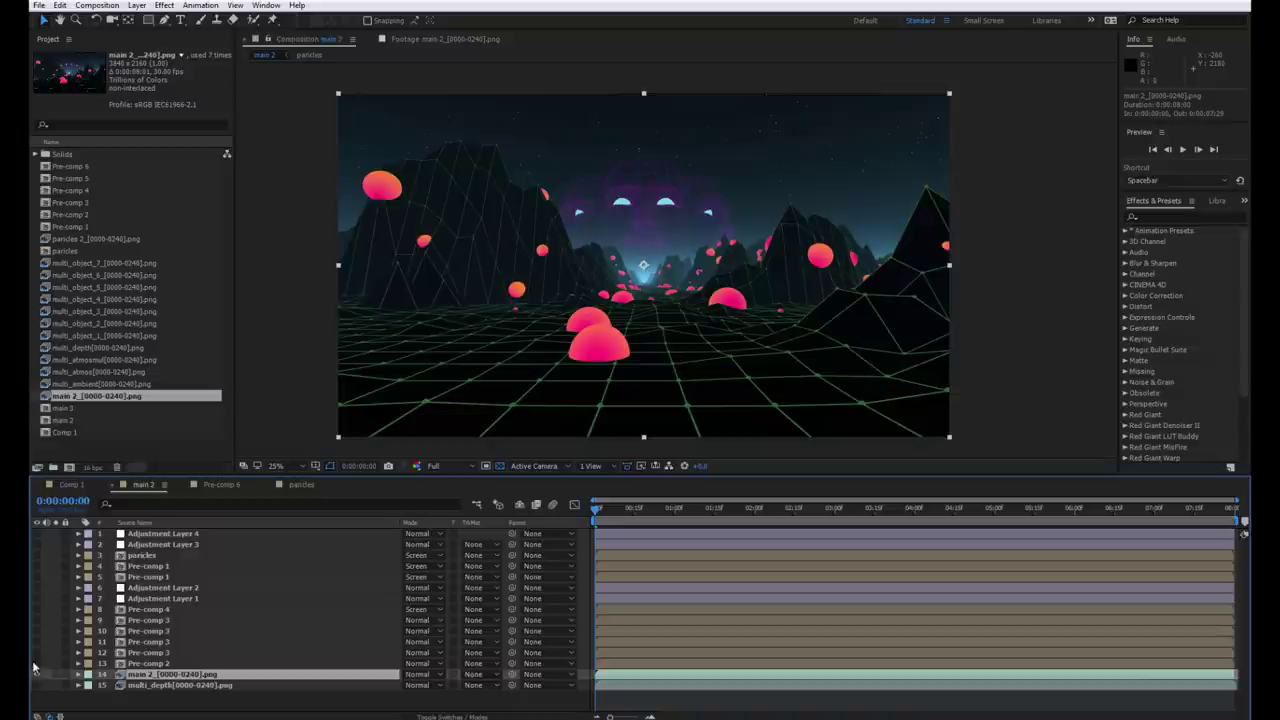
left_click(131, 664)
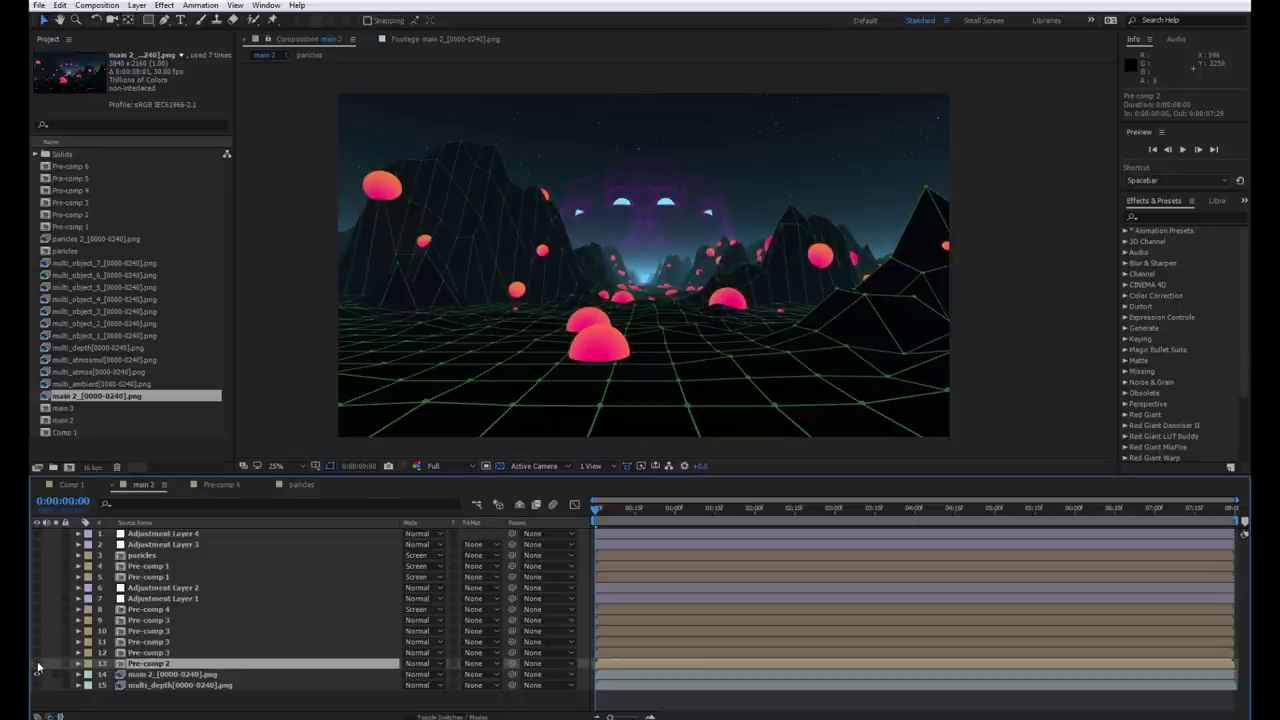
left_click(37, 664)
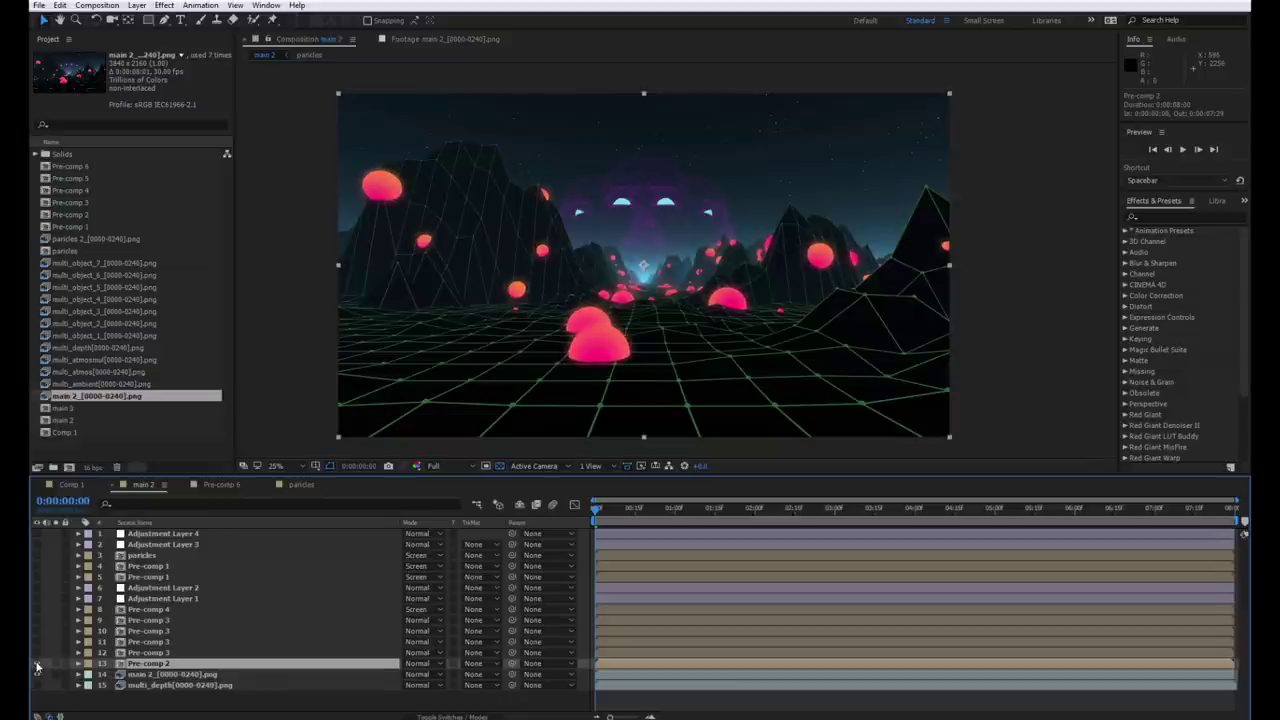
Inside Pre-comp 2, toggle the black-and-white object matte against the pink spheres
double_click(144, 664)
left_click(152, 534)
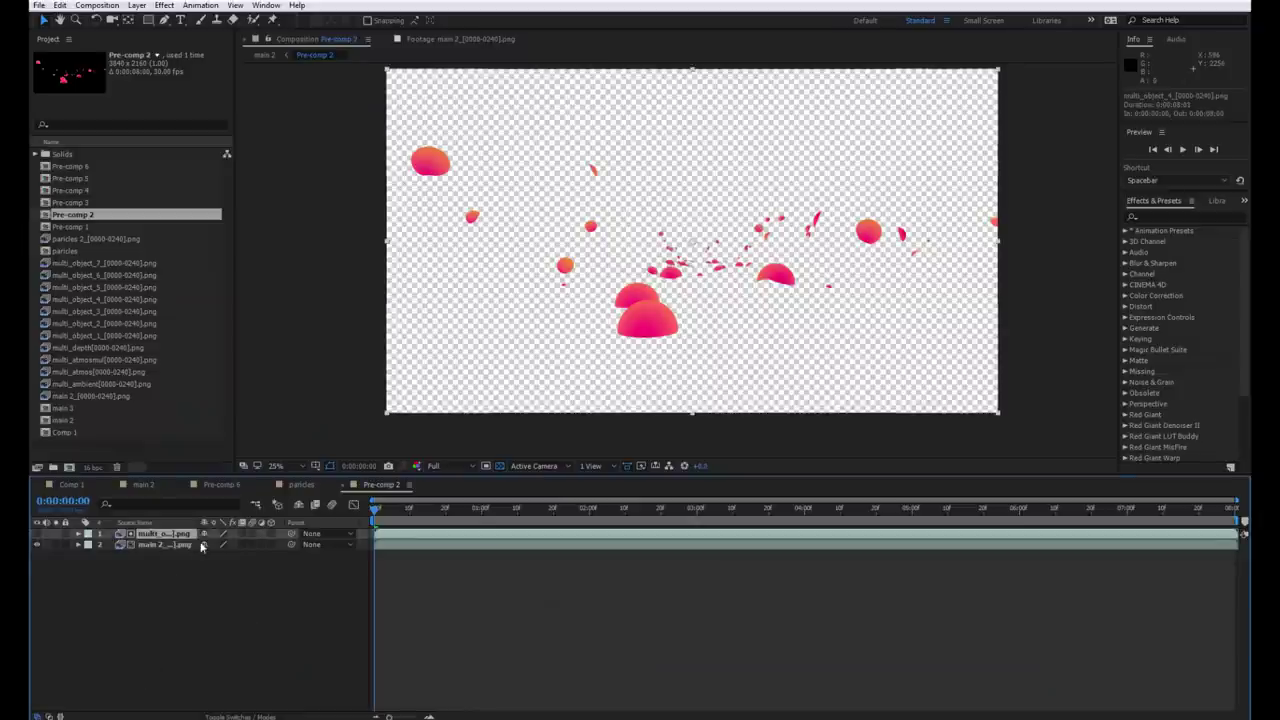
left_click(37, 544)
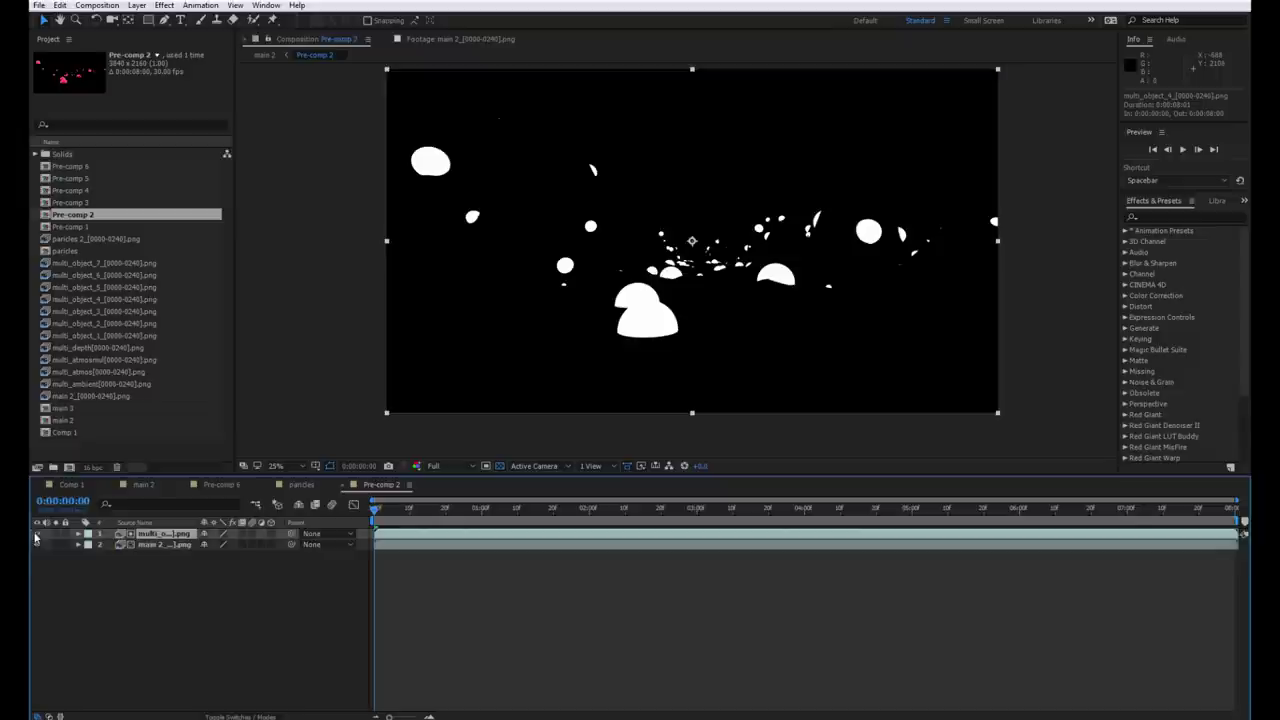
left_click(38, 534)
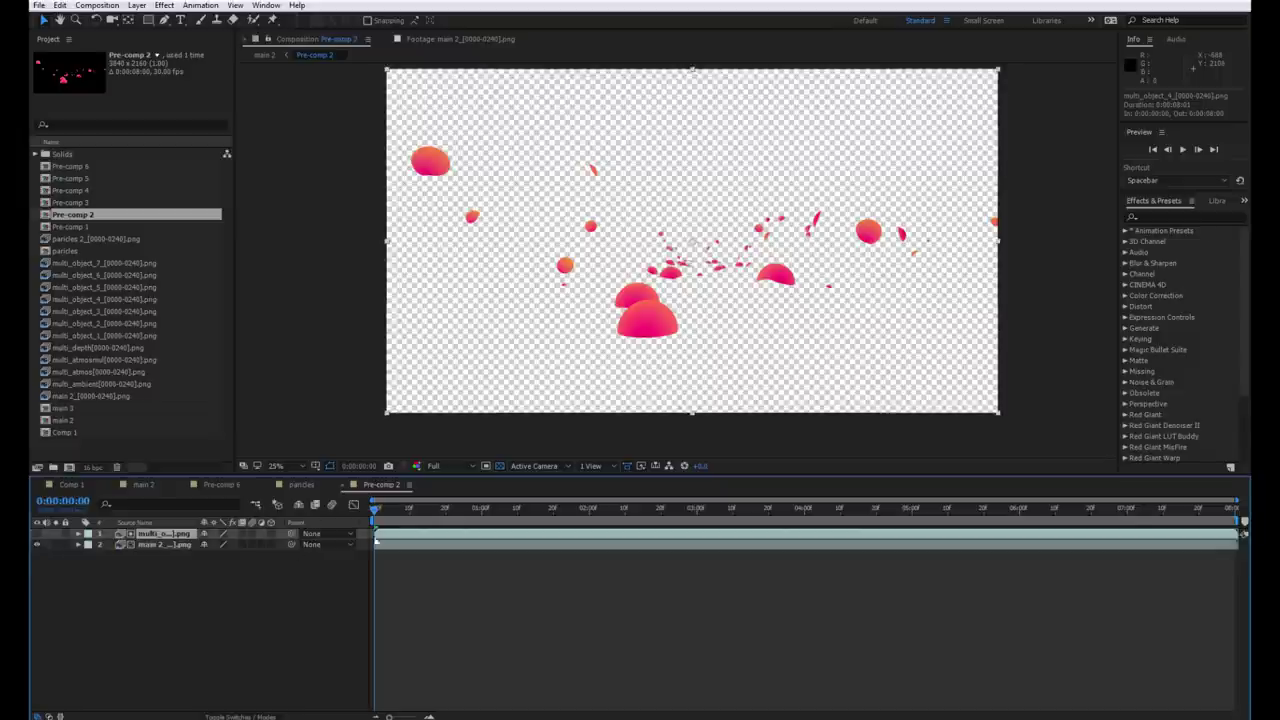
left_click(170, 544)
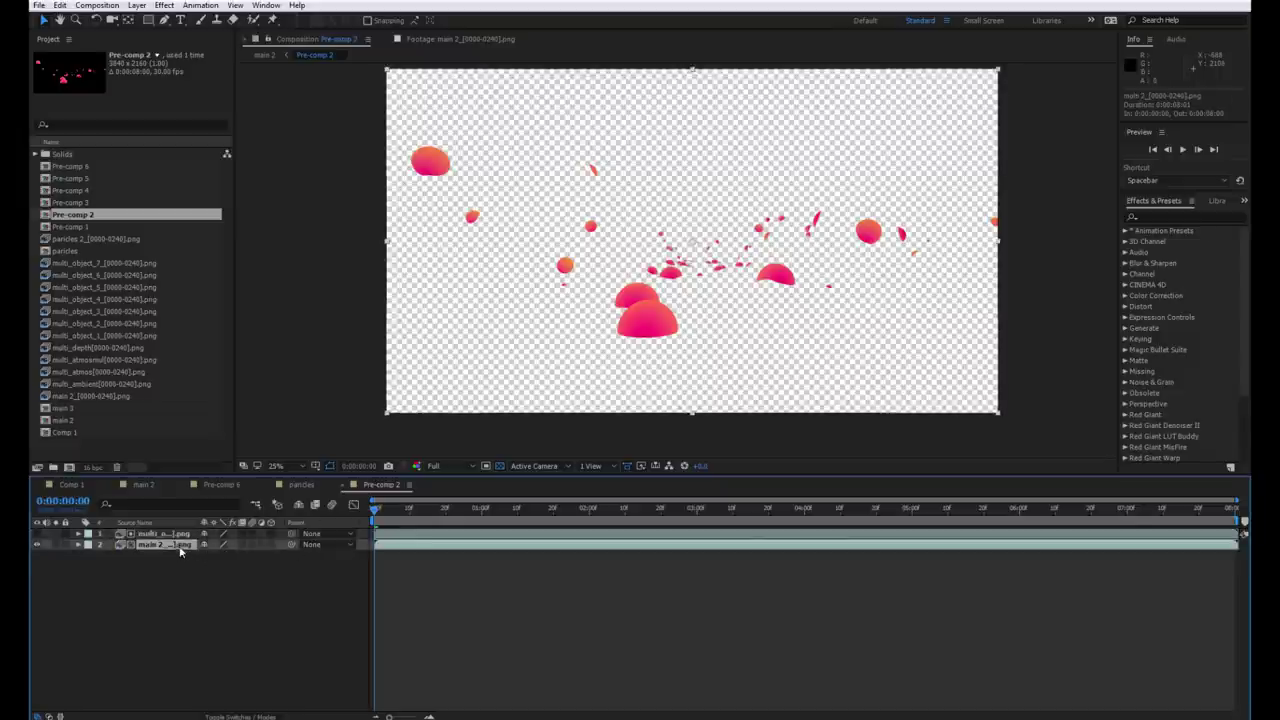
left_click(37, 533)
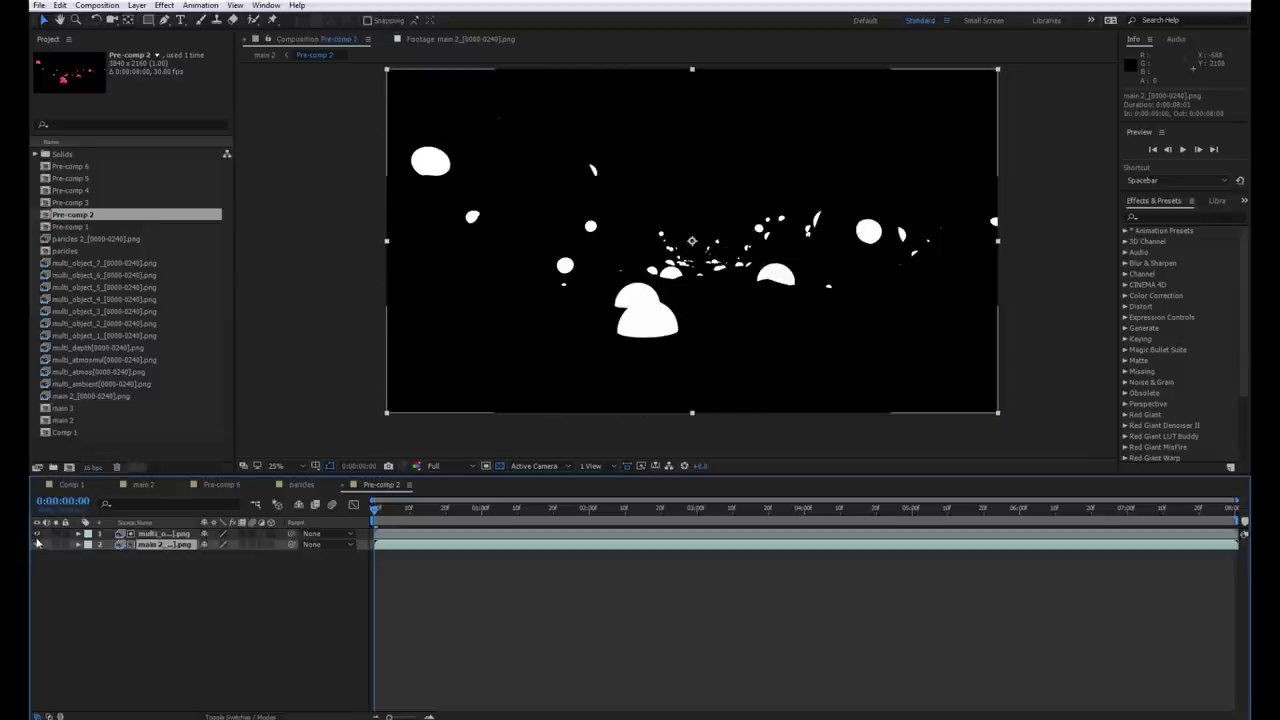
Set the main 2 layer to use the object buffer as a Luma matte
key("F4")
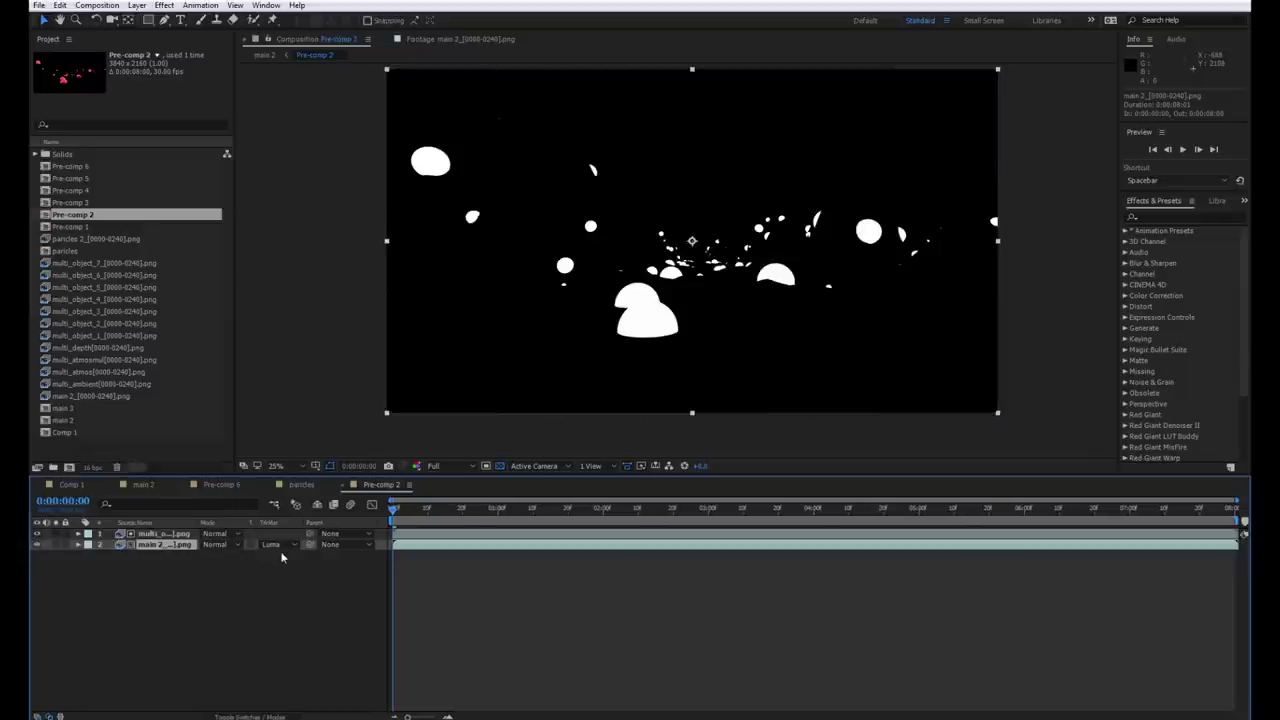
left_click(272, 544)
left_click(295, 561)
left_click(37, 534)
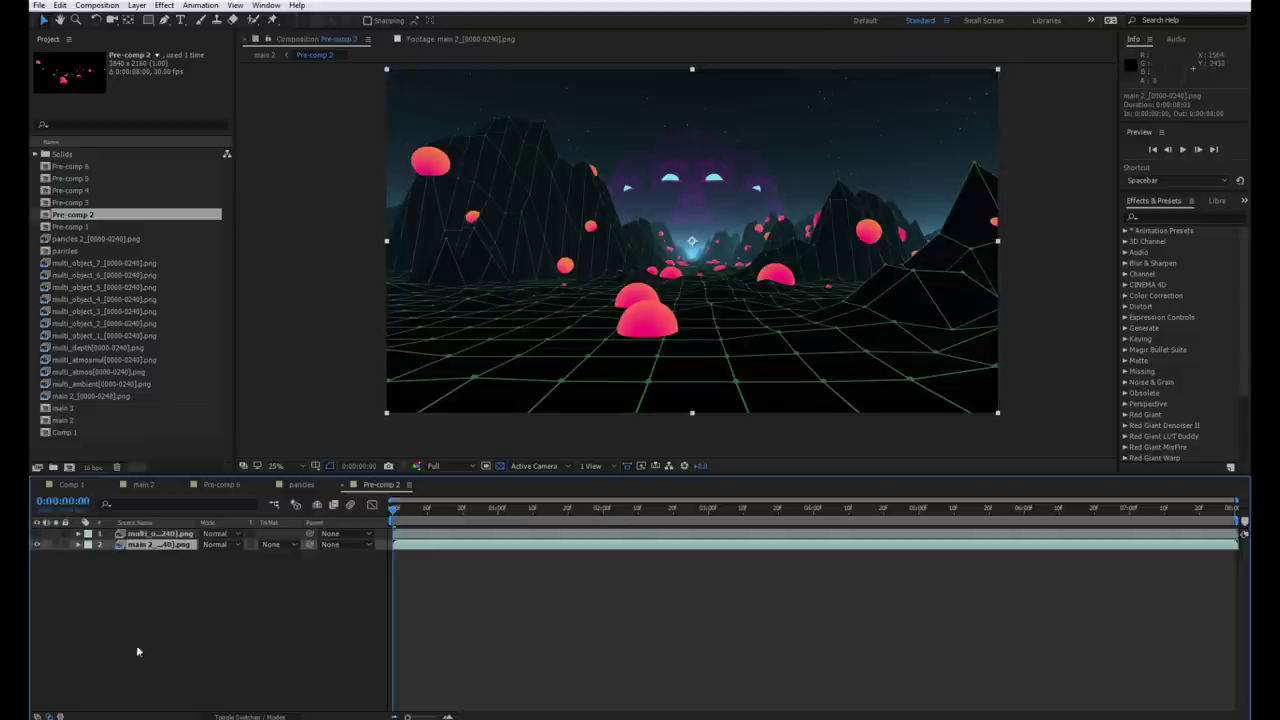
left_click(274, 544)
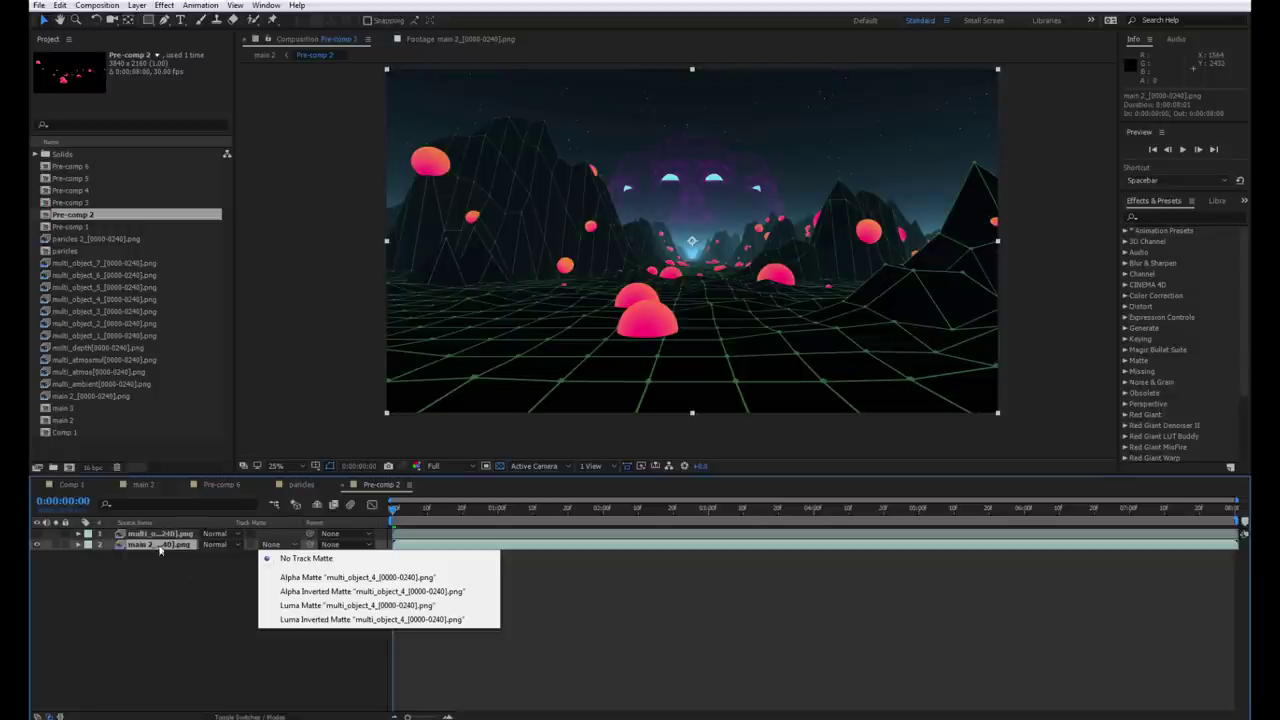
left_click(290, 606)
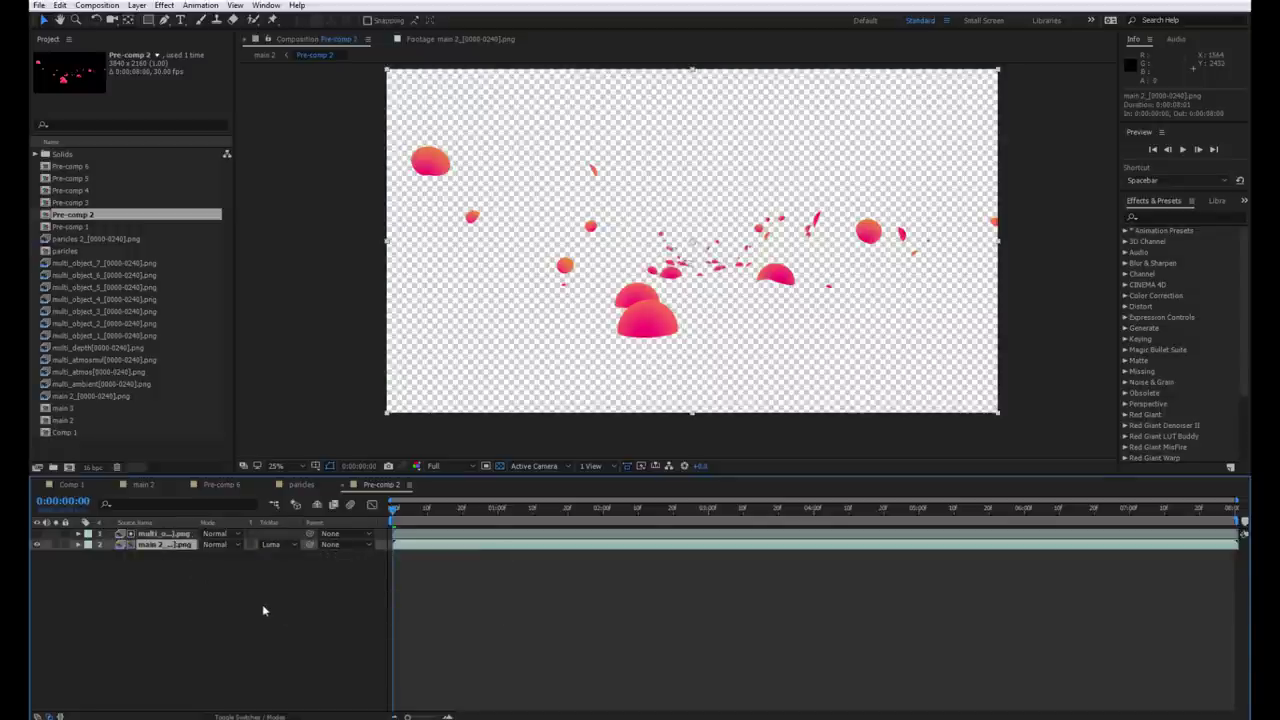
Scrub the opening frames while switching the viewer background between black and the transparency checkerboard
left_click(486, 465)
left_click_drag(394, 508, 396, 509)
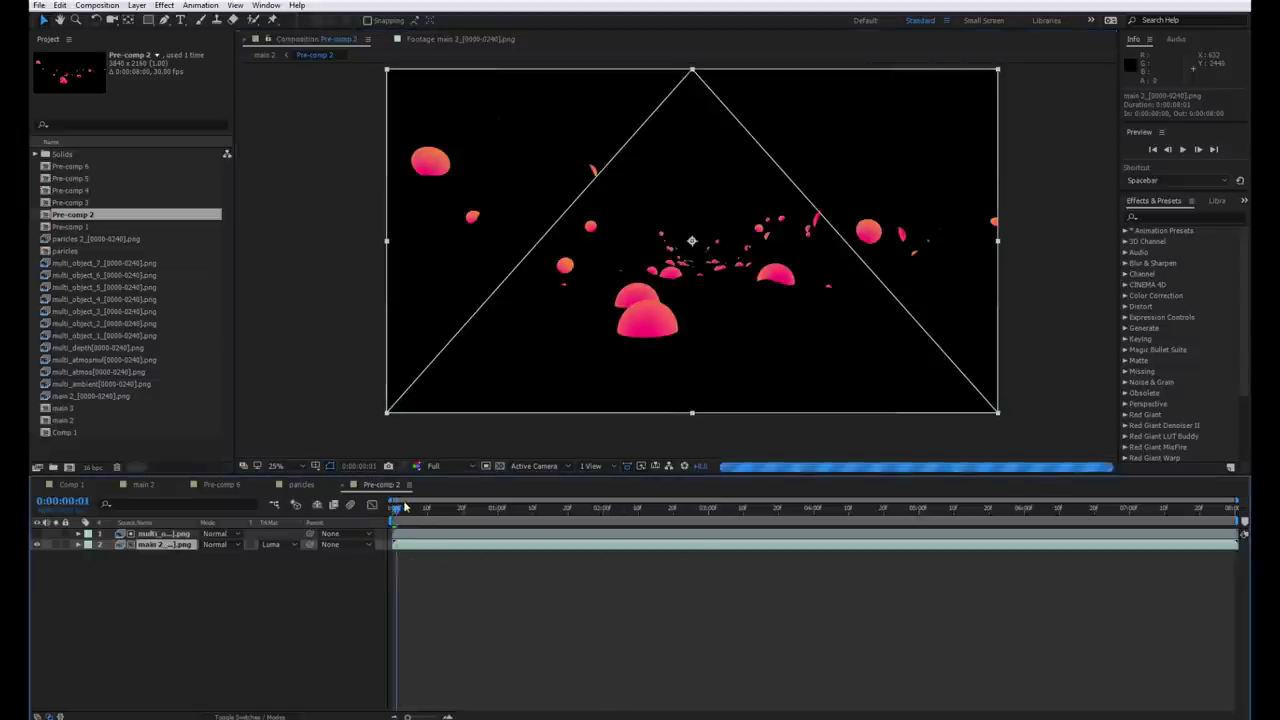
left_click(500, 466)
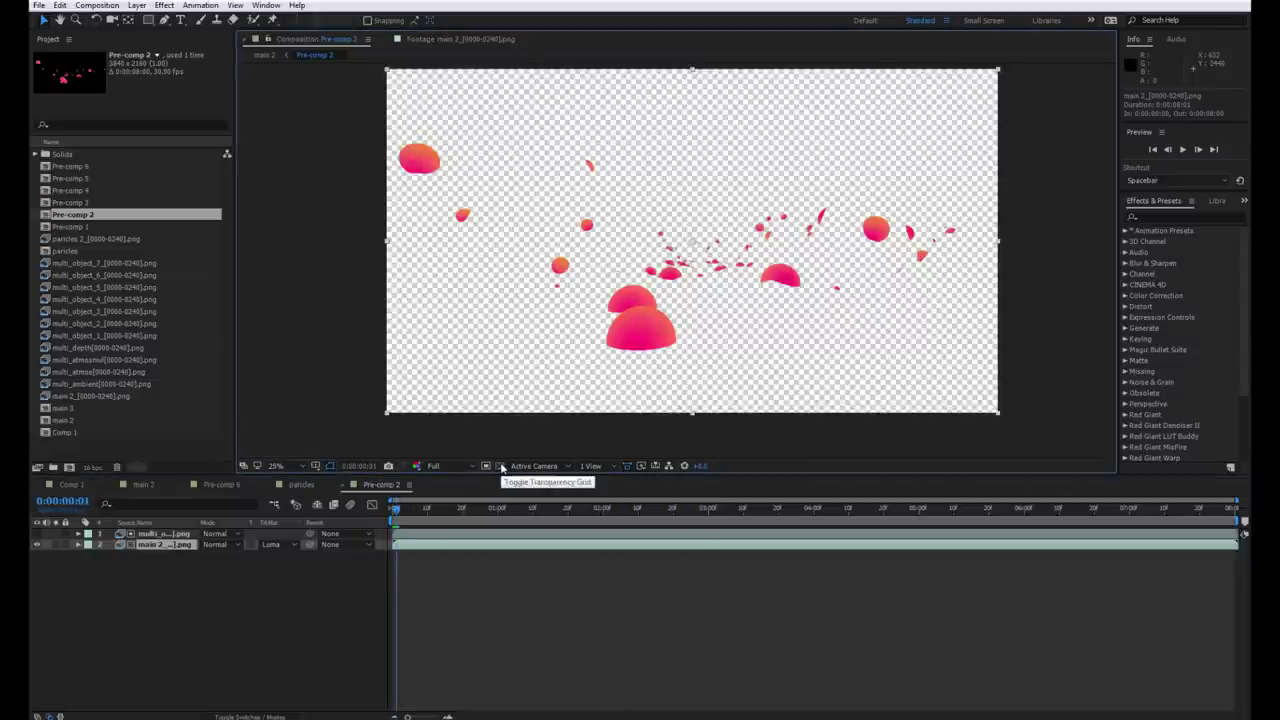
left_click(500, 466)
left_click(500, 466)
left_click(500, 466)
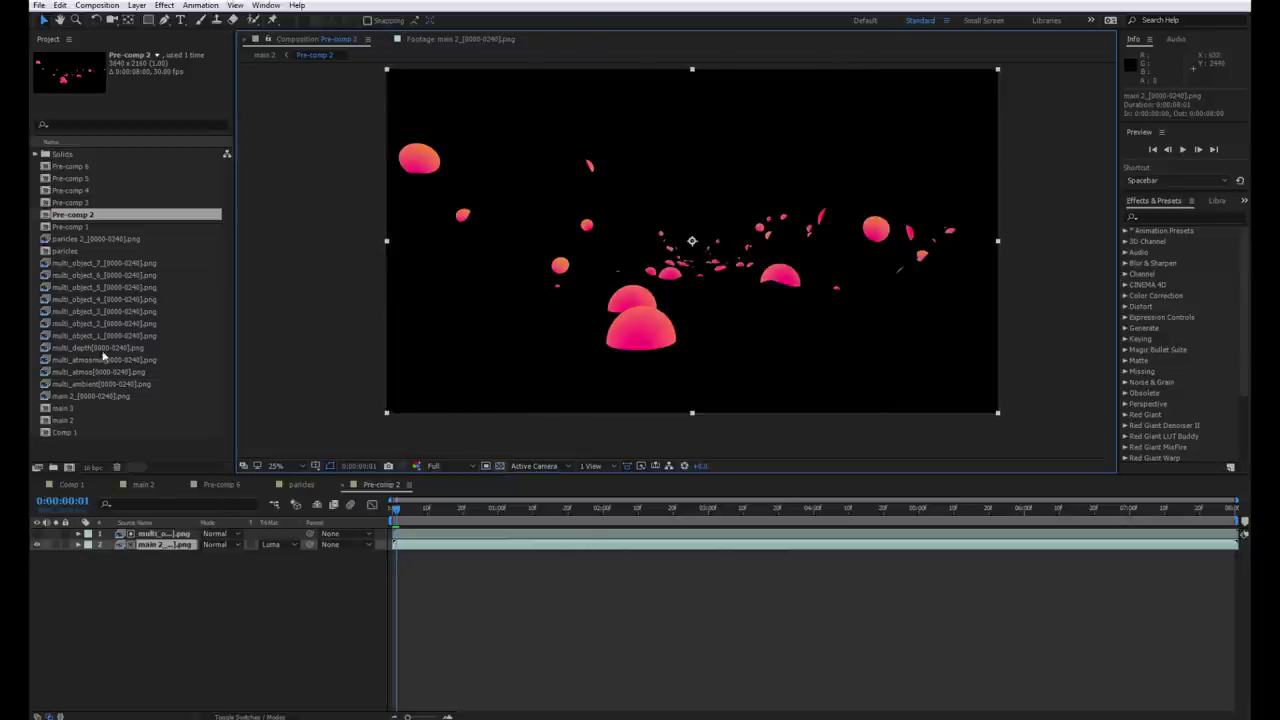
Try pre-composing both Pre-comp 2 layers, cancel it, and return to main 2
left_click_drag(118, 625, 150, 538)
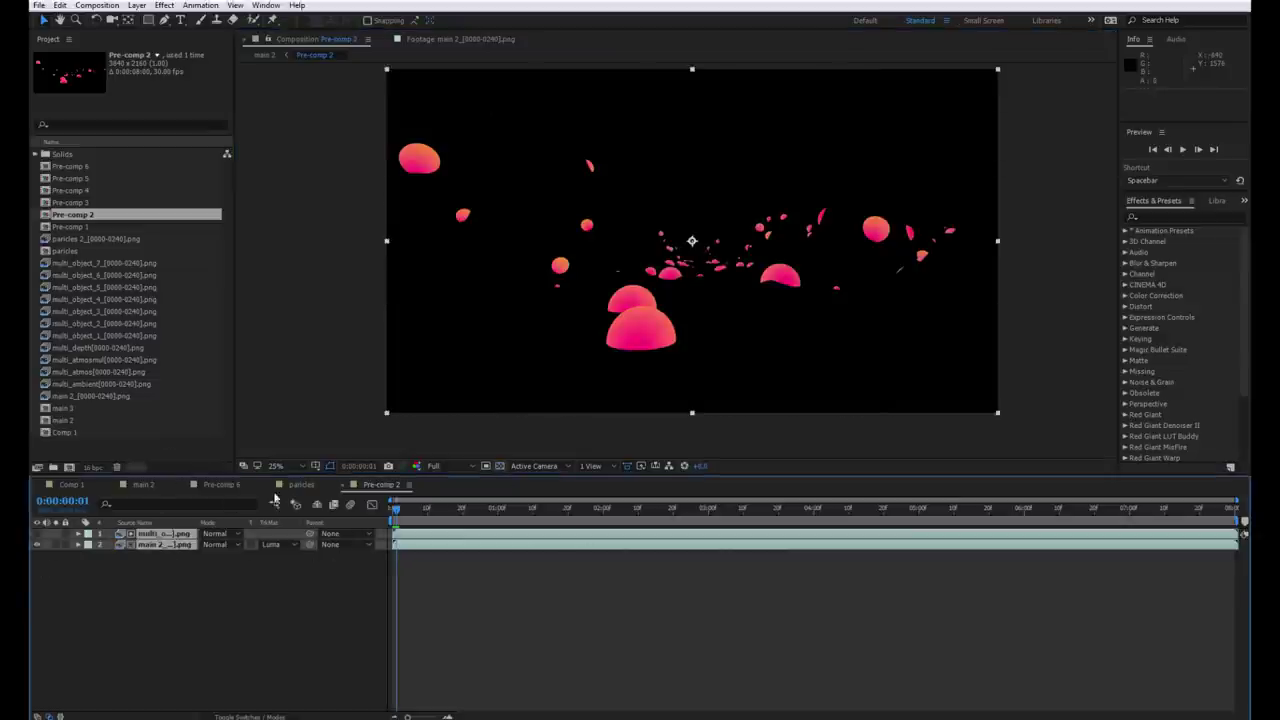
right_click(174, 542)
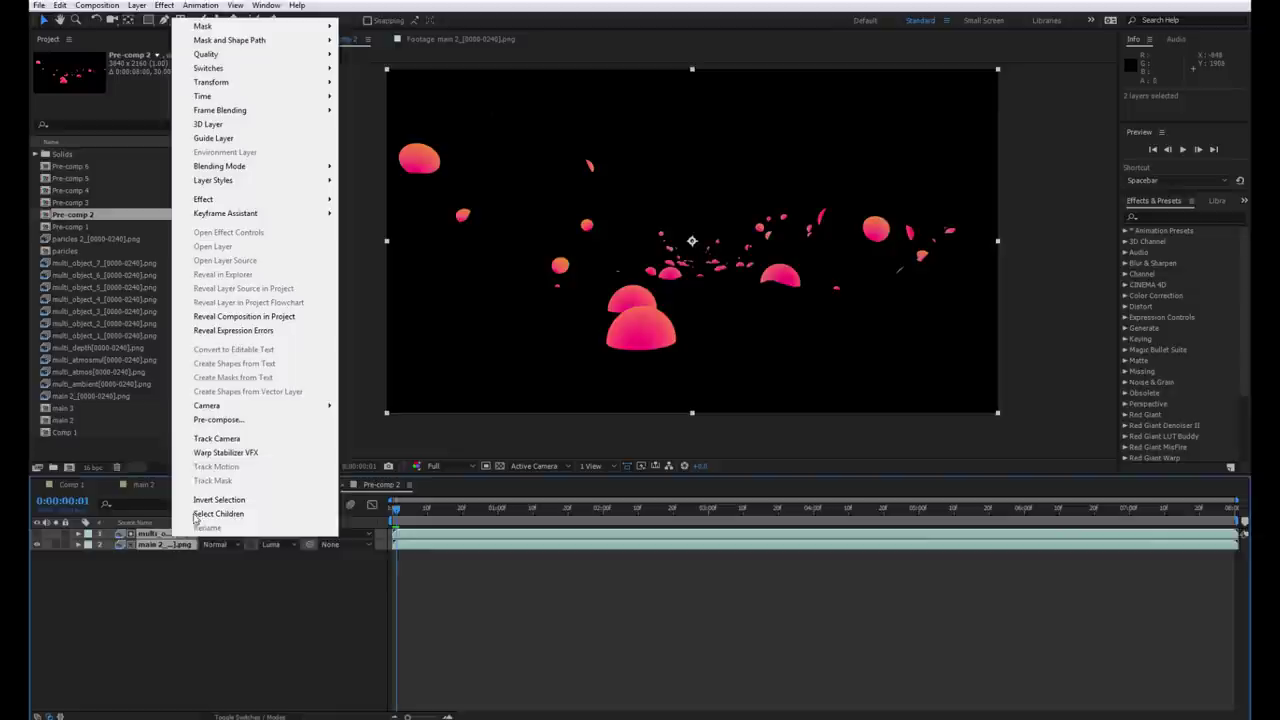
left_click(251, 424)
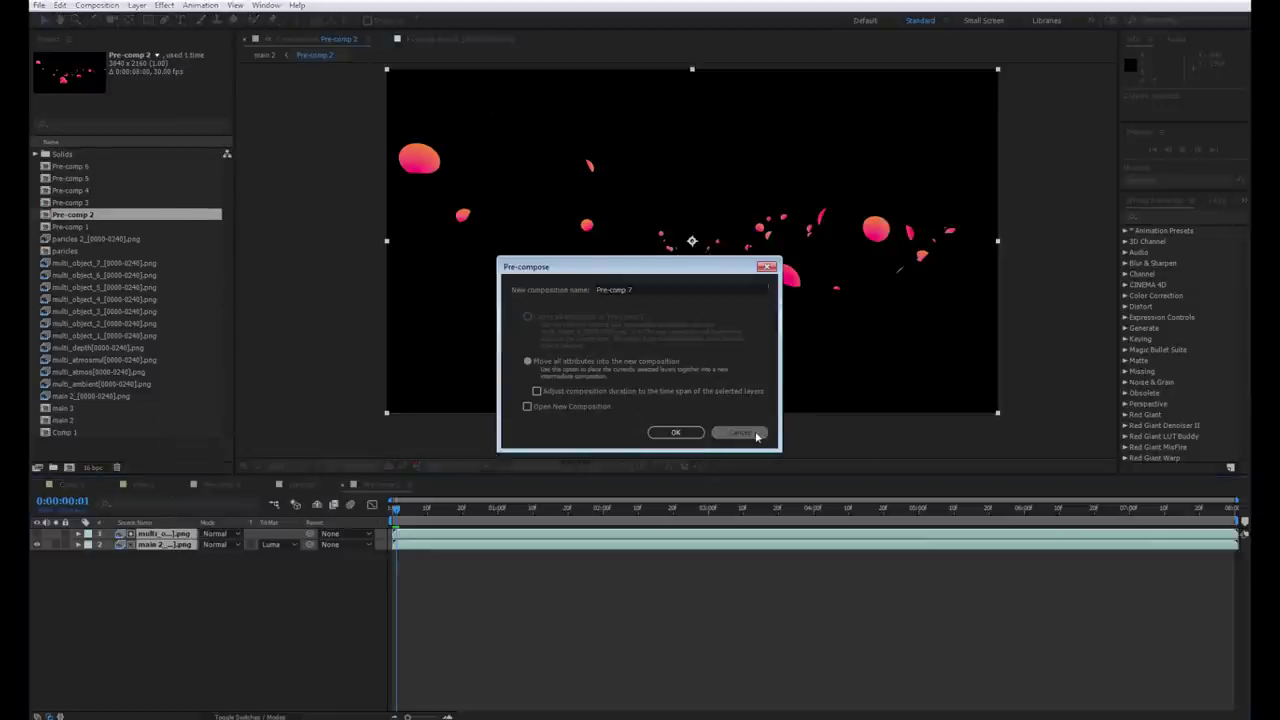
left_click(739, 432)
left_click(141, 484)
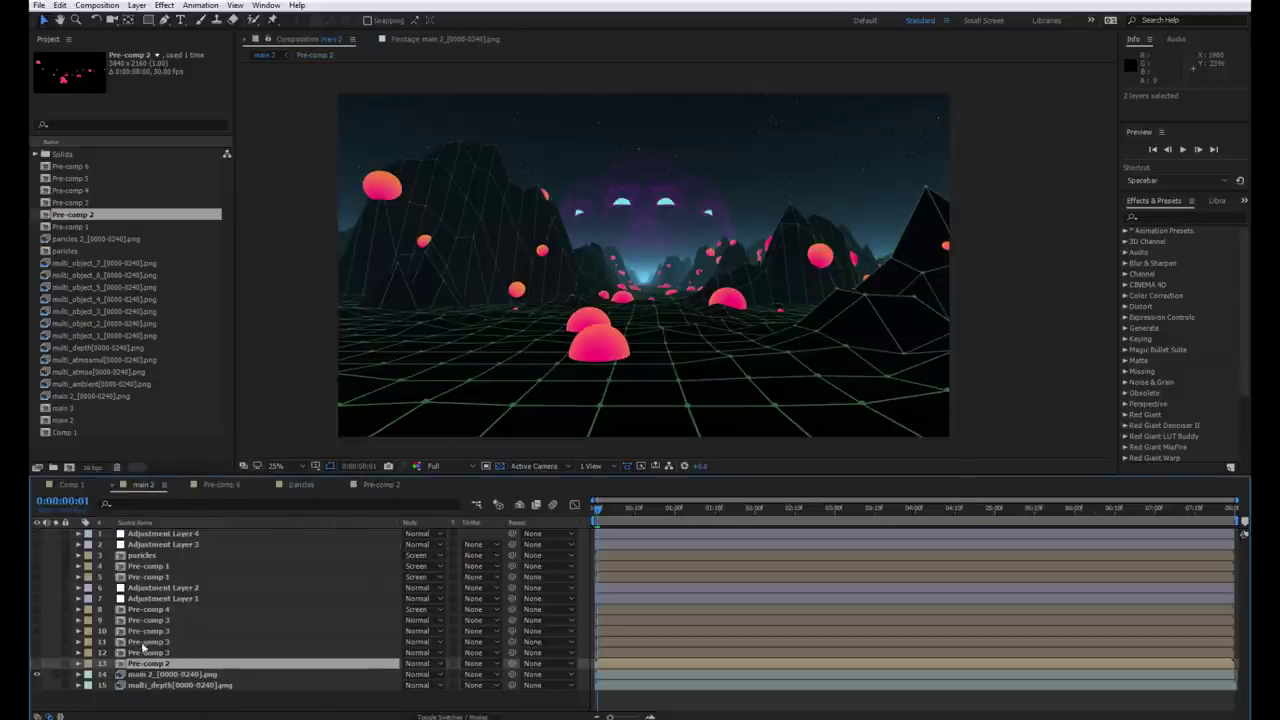
Toggle Pre-comp 2's visibility, widen the Project panel and show Pre-comp 2's Effect Controls
left_click(37, 665)
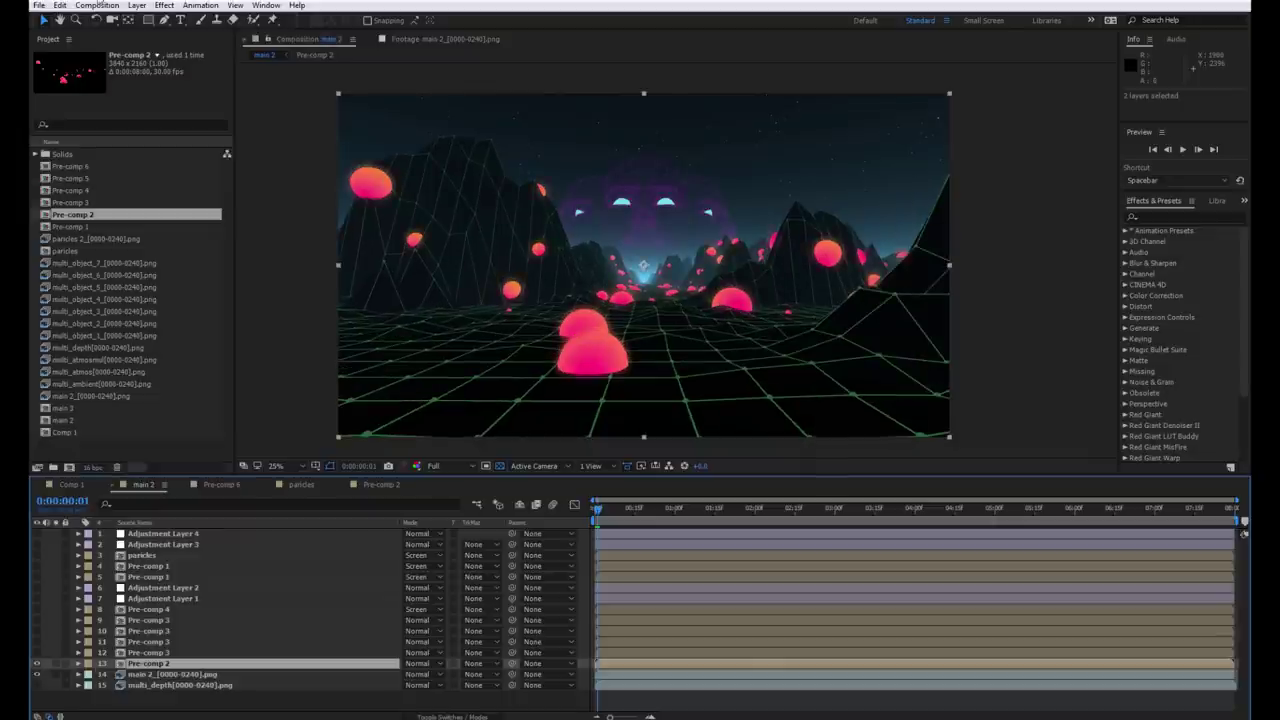
left_click_drag(235, 171, 394, 195)
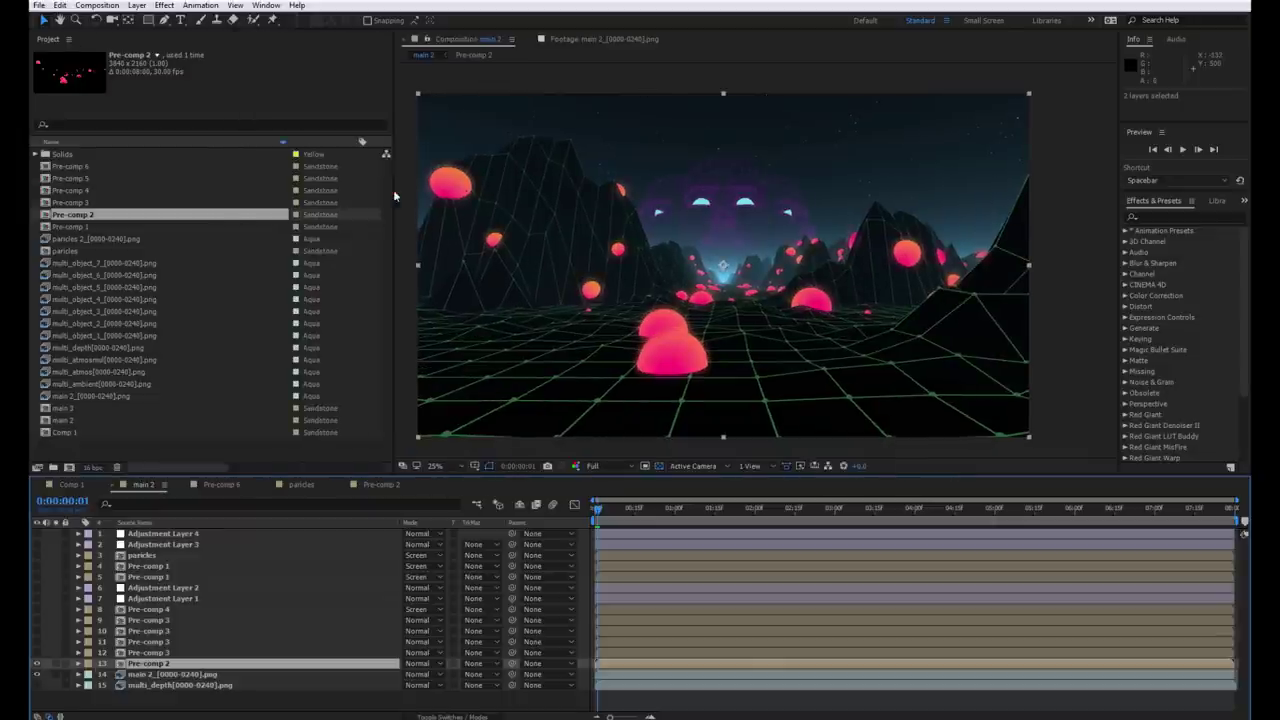
left_click(266, 5)
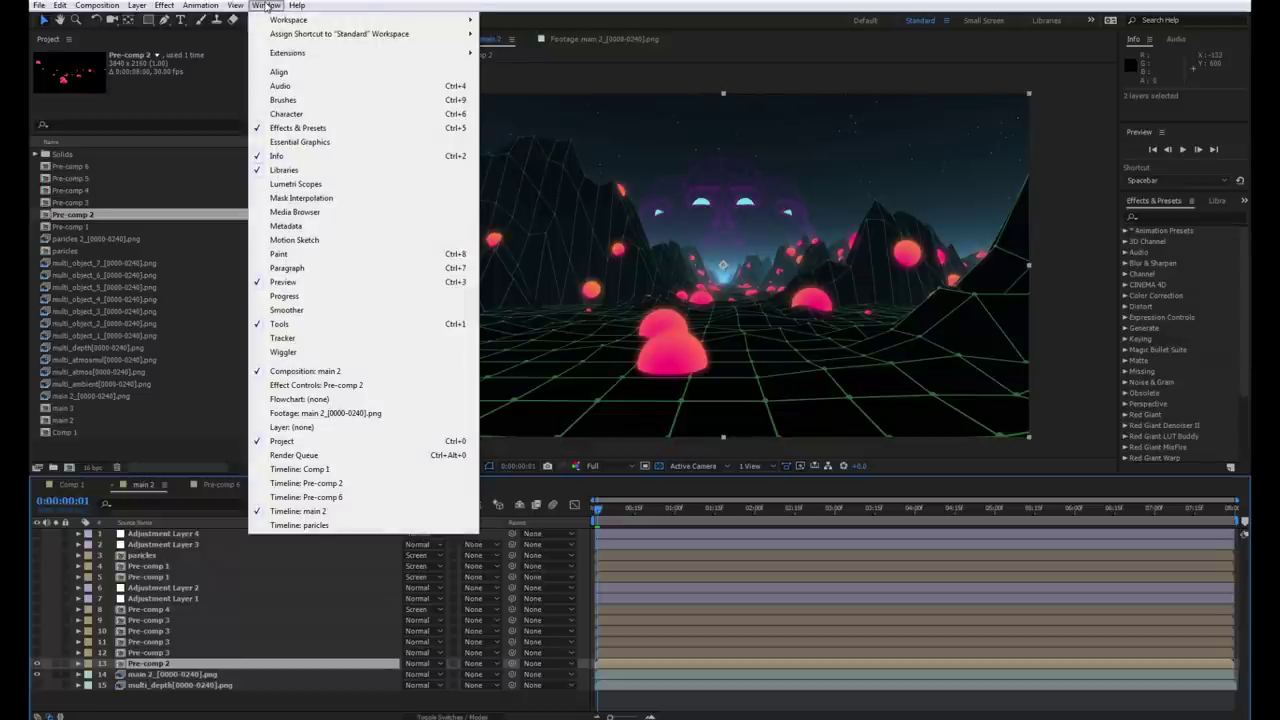
left_click(318, 386)
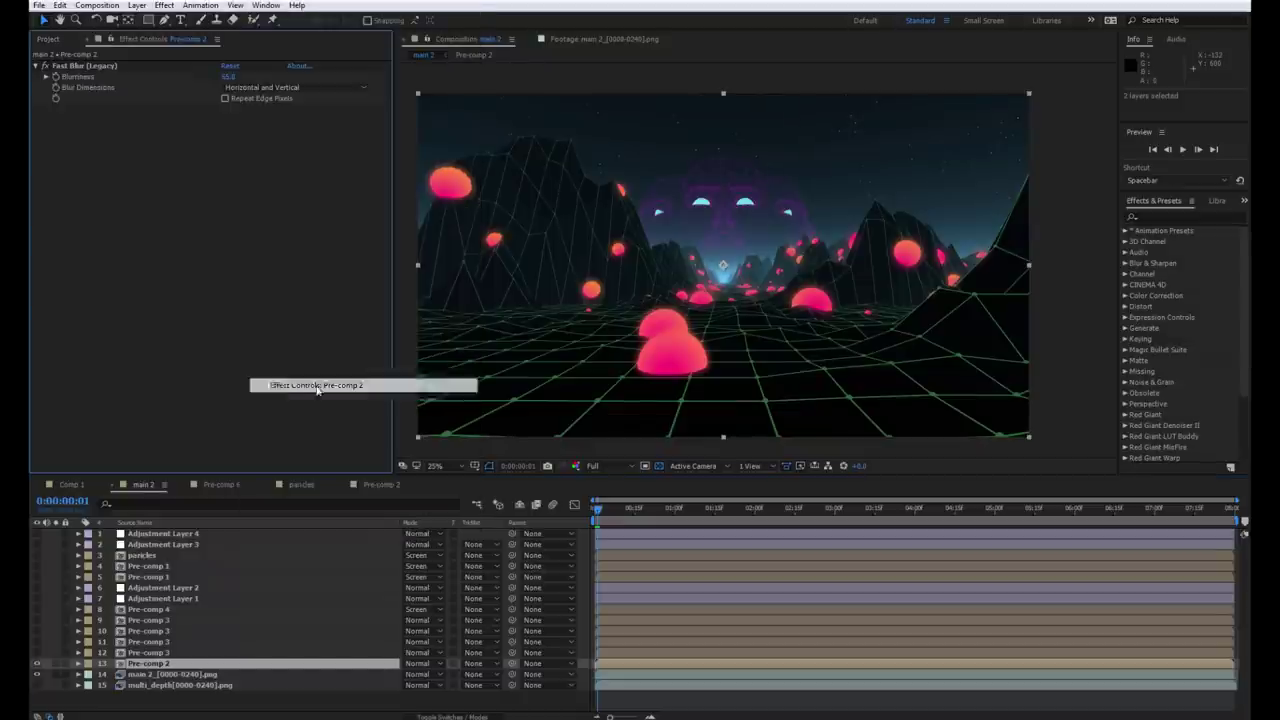
Toggle the Fast Blur (Legacy) effect to compare the sphere glow at 100% zoom
left_click(92, 67)
left_click(46, 67)
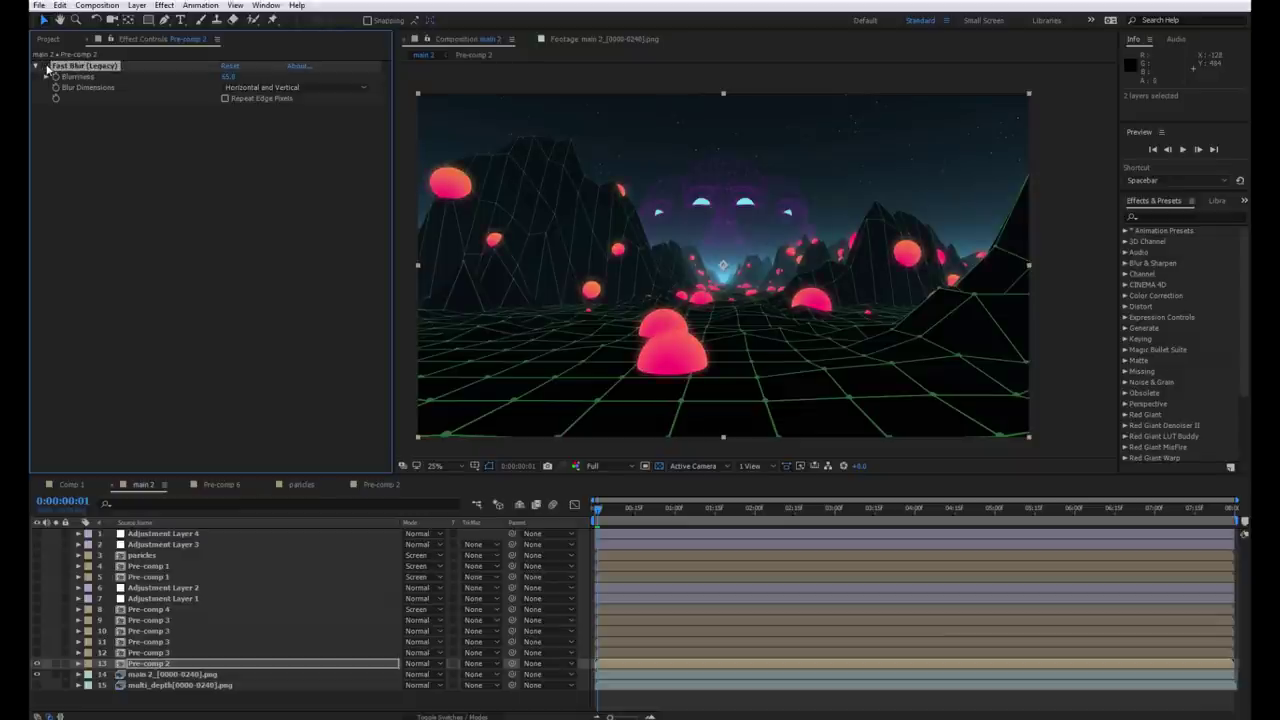
left_click(46, 67)
left_click(46, 67)
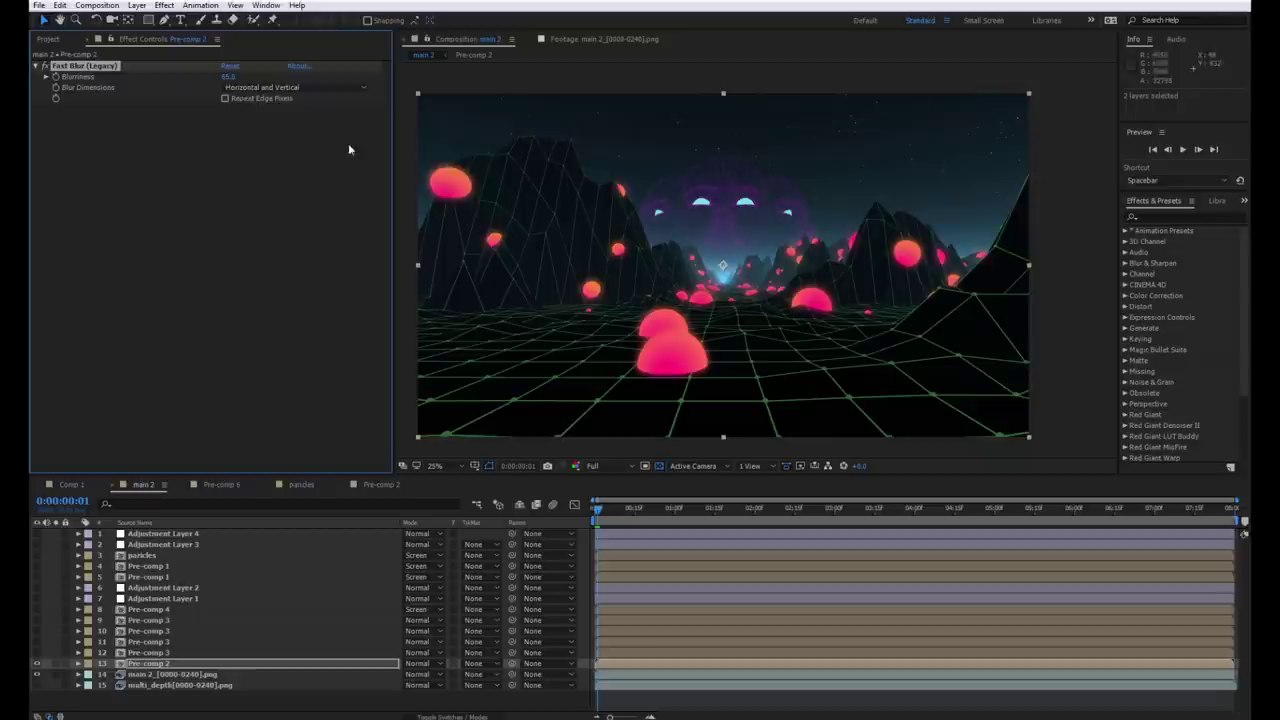
key("slash")
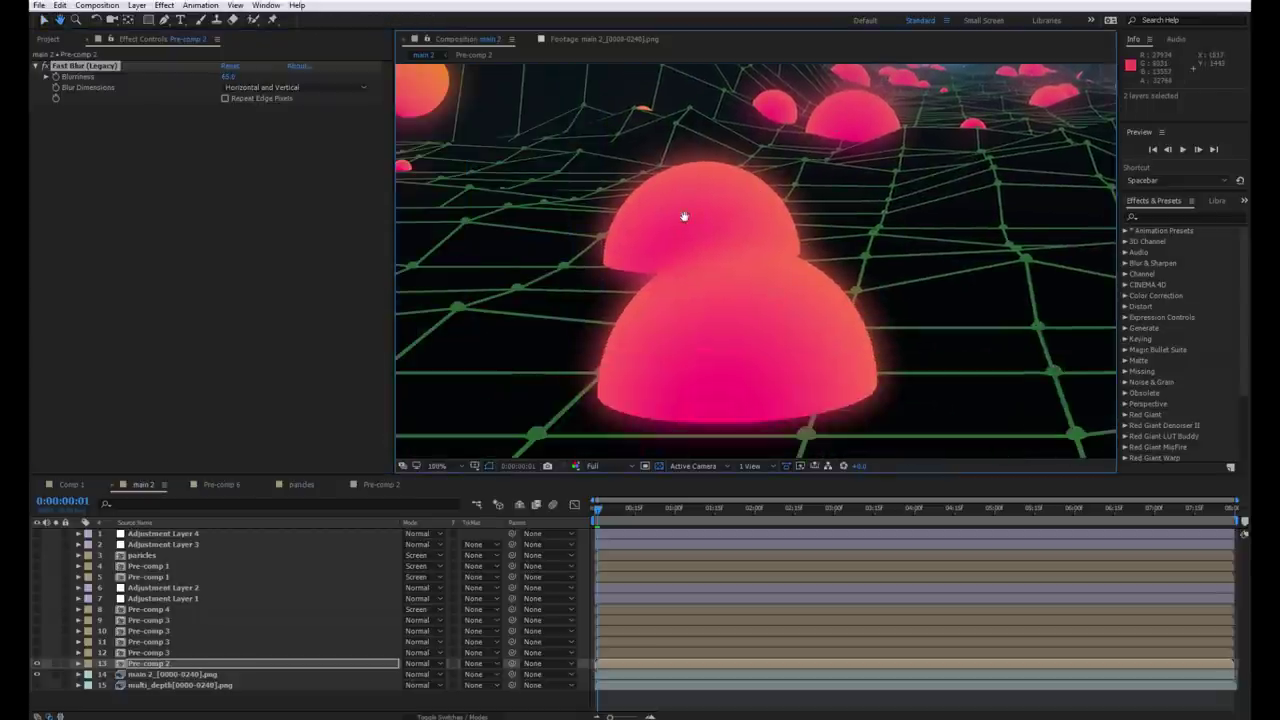
scroll(633, 249, "down", 3)
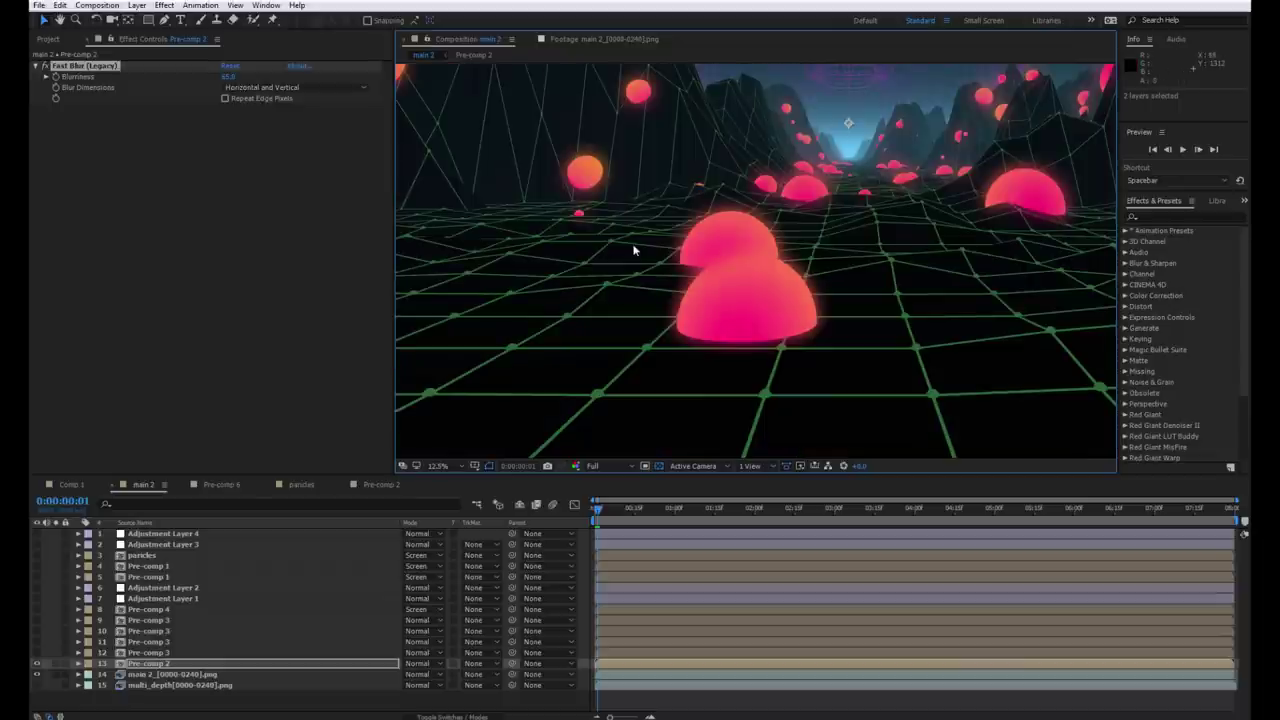
scroll(635, 249, "down", 3)
scroll(641, 250, "up", 1)
scroll(630, 255, "up", 2)
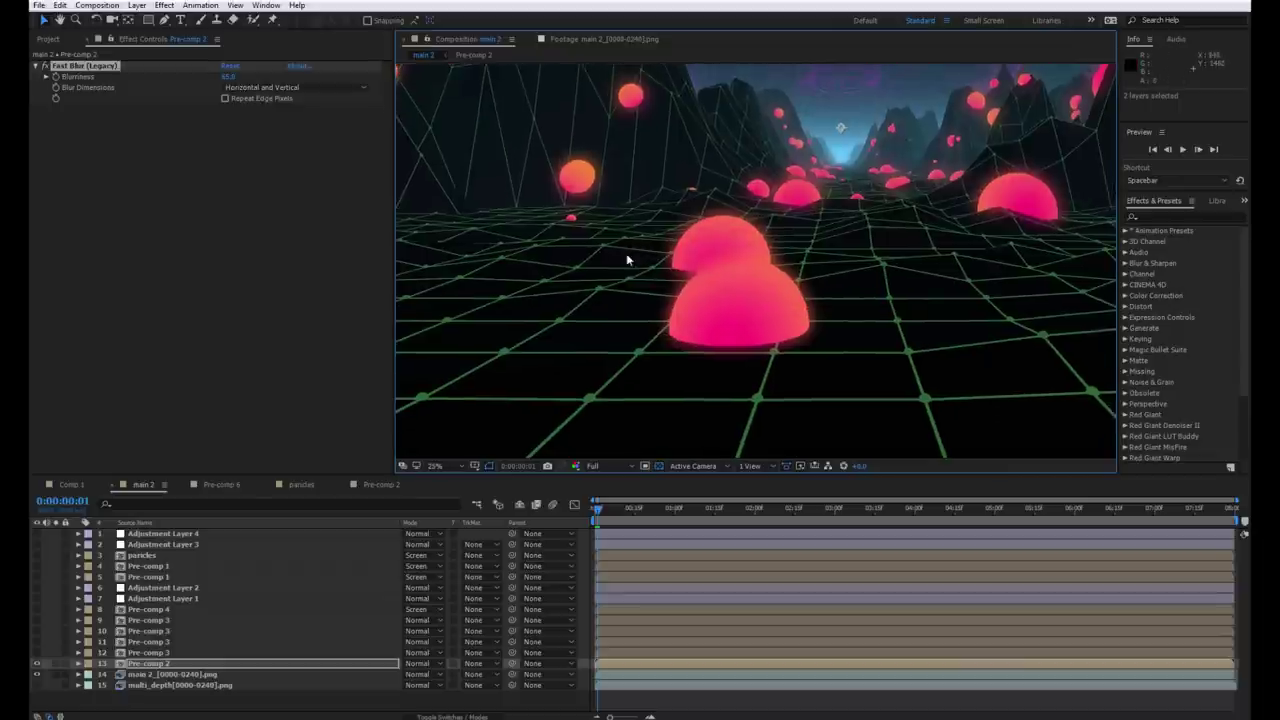
scroll(626, 253, "down", 2)
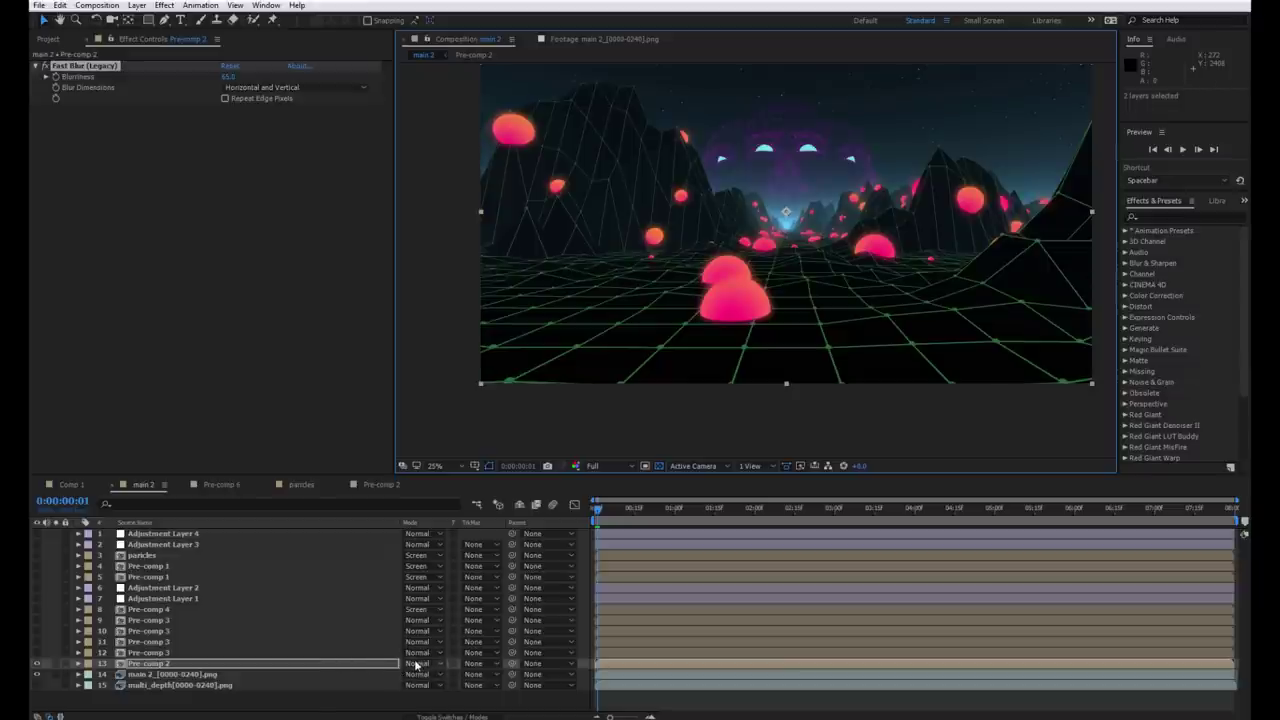
Try Screen and Add blending on layer 13, then set it back to Normal
left_click(418, 664)
left_click(435, 260)
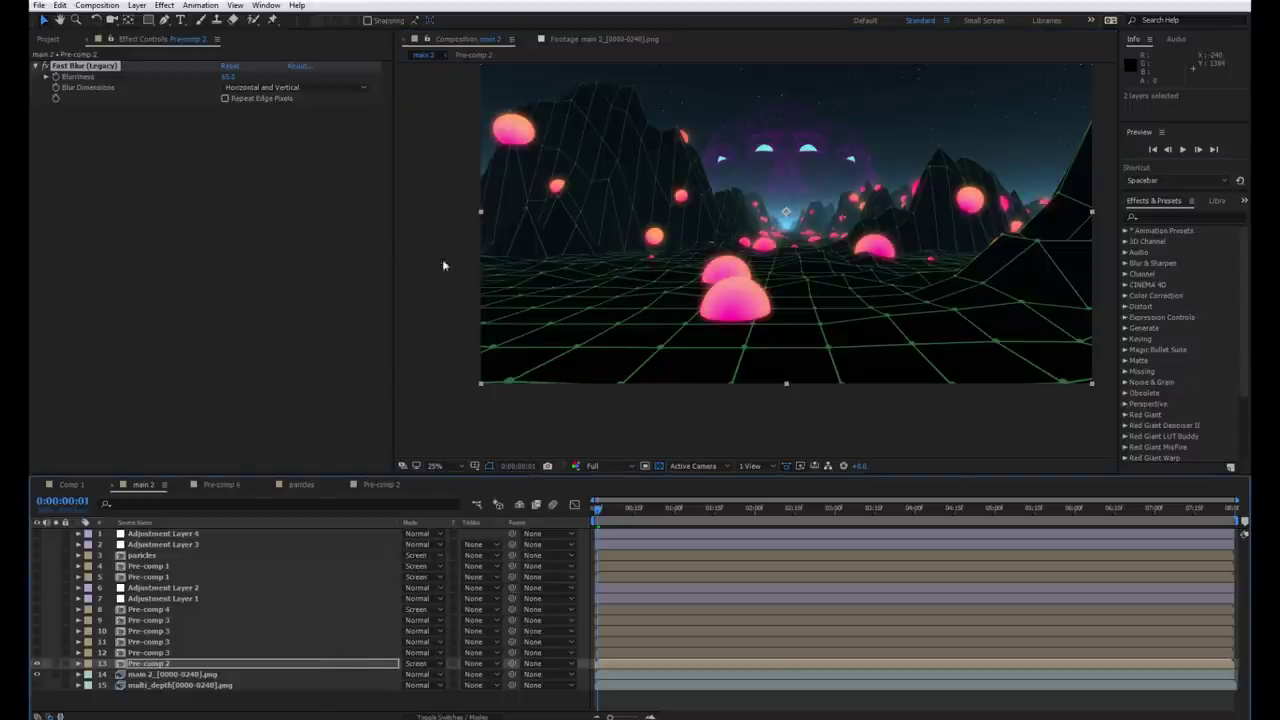
left_click(418, 664)
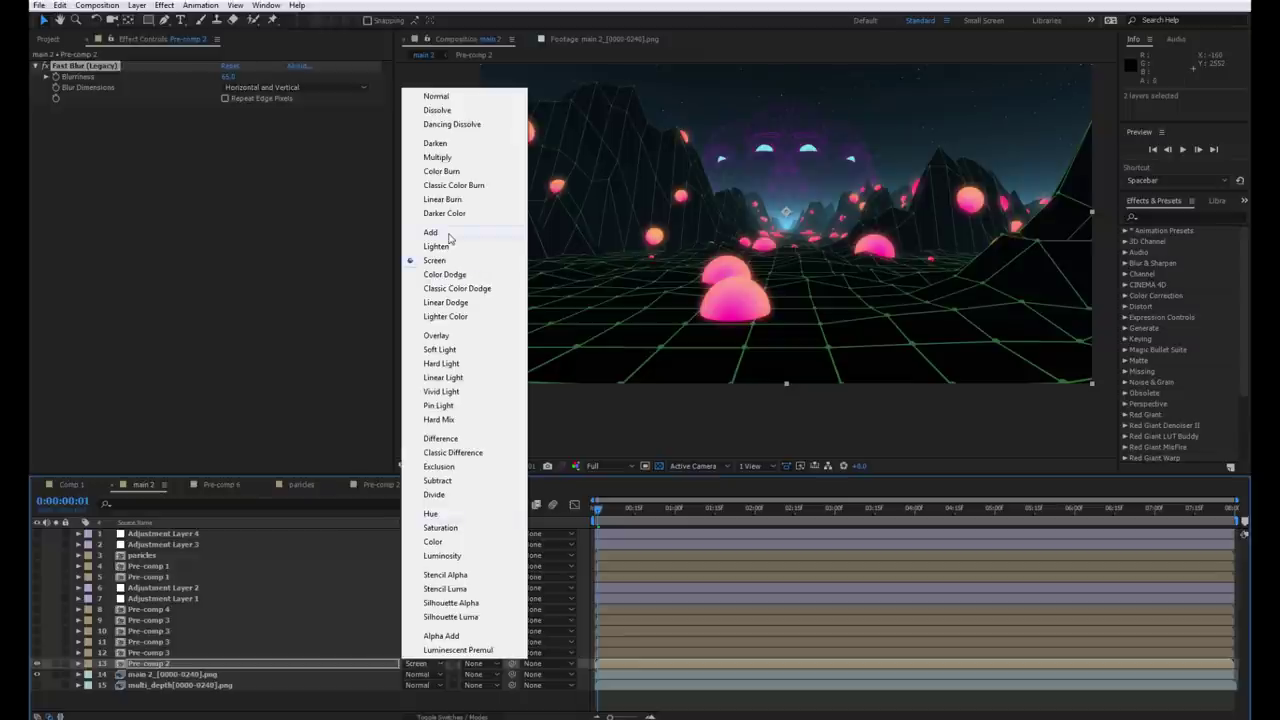
left_click(451, 239)
left_click(418, 663)
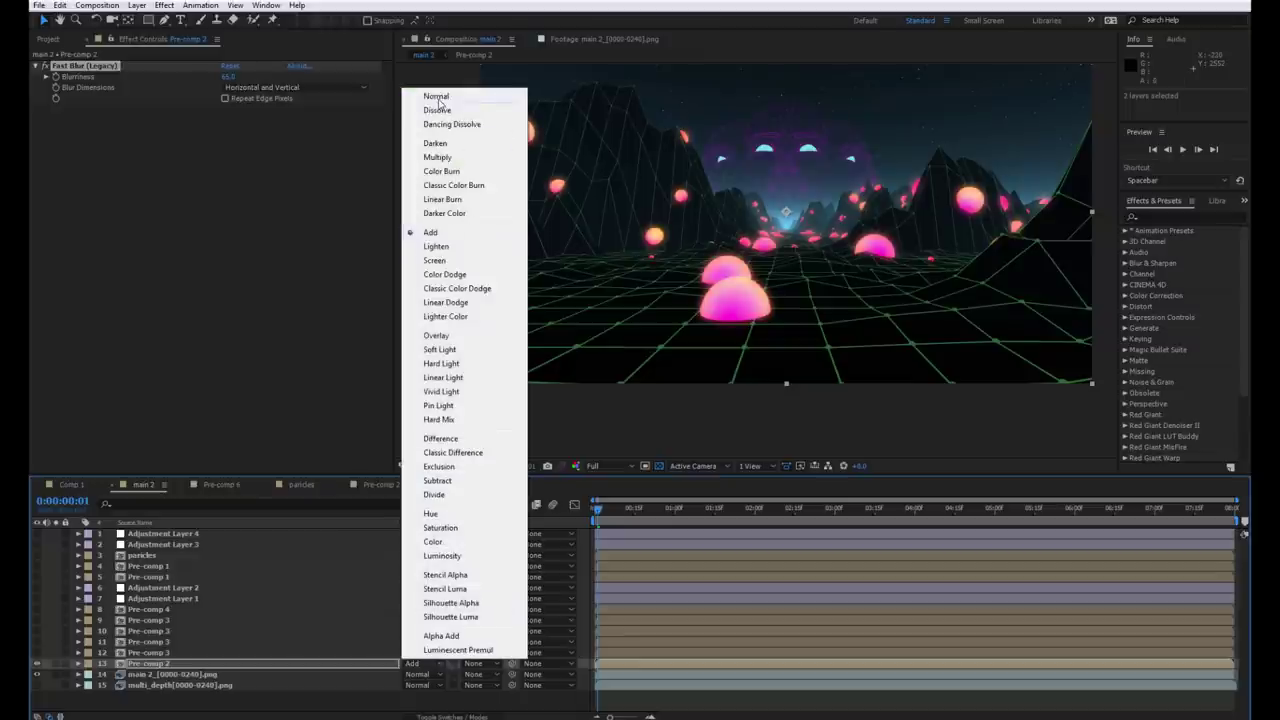
left_click(438, 97)
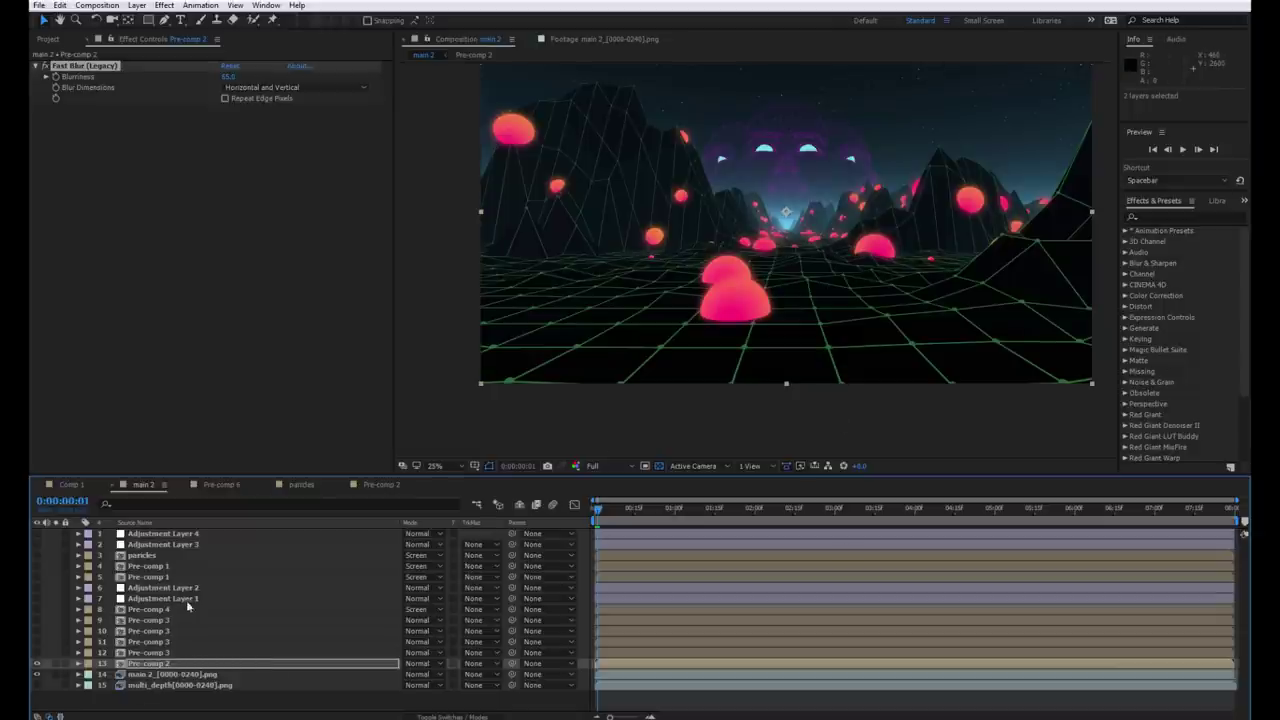
Hide and re-show layer 12 (Pre-comp 3) to see what it adds
left_click(147, 653)
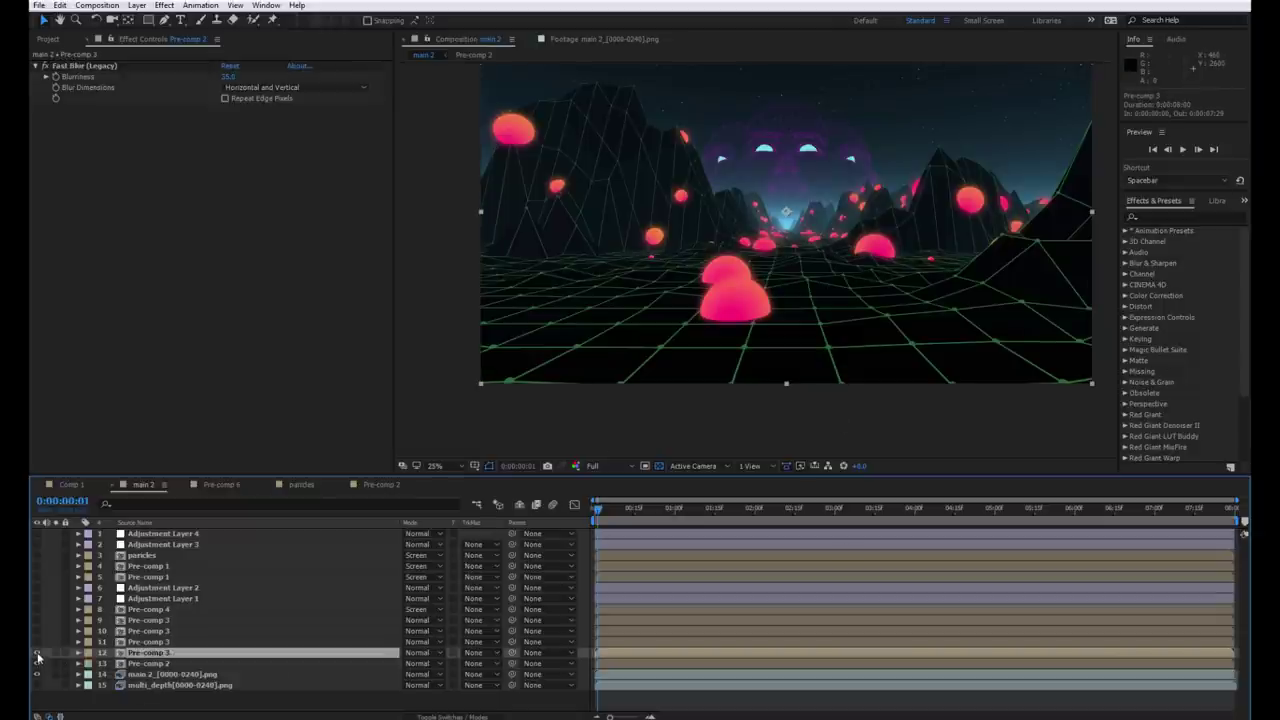
left_click(37, 653)
left_click(37, 653)
Preview Pre-comp 3's glowing eyes, then go back to main 2 with layer 12 selected
double_click(142, 656)
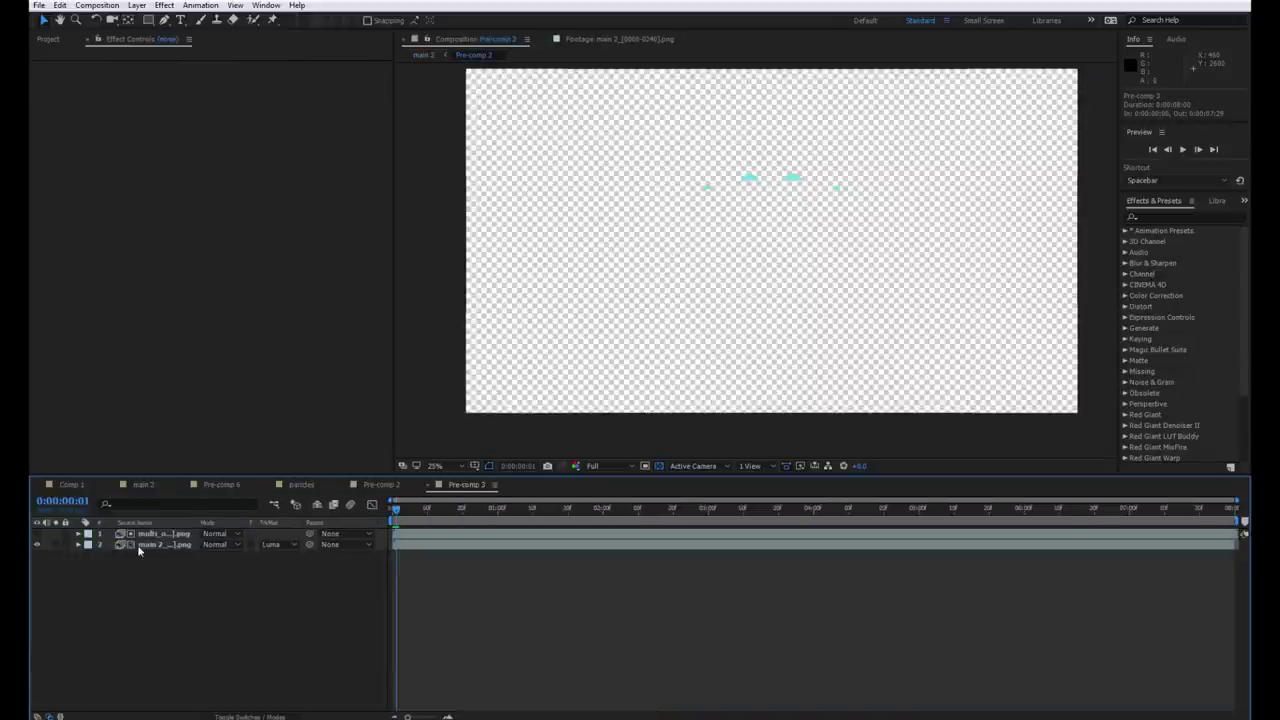
key("space")
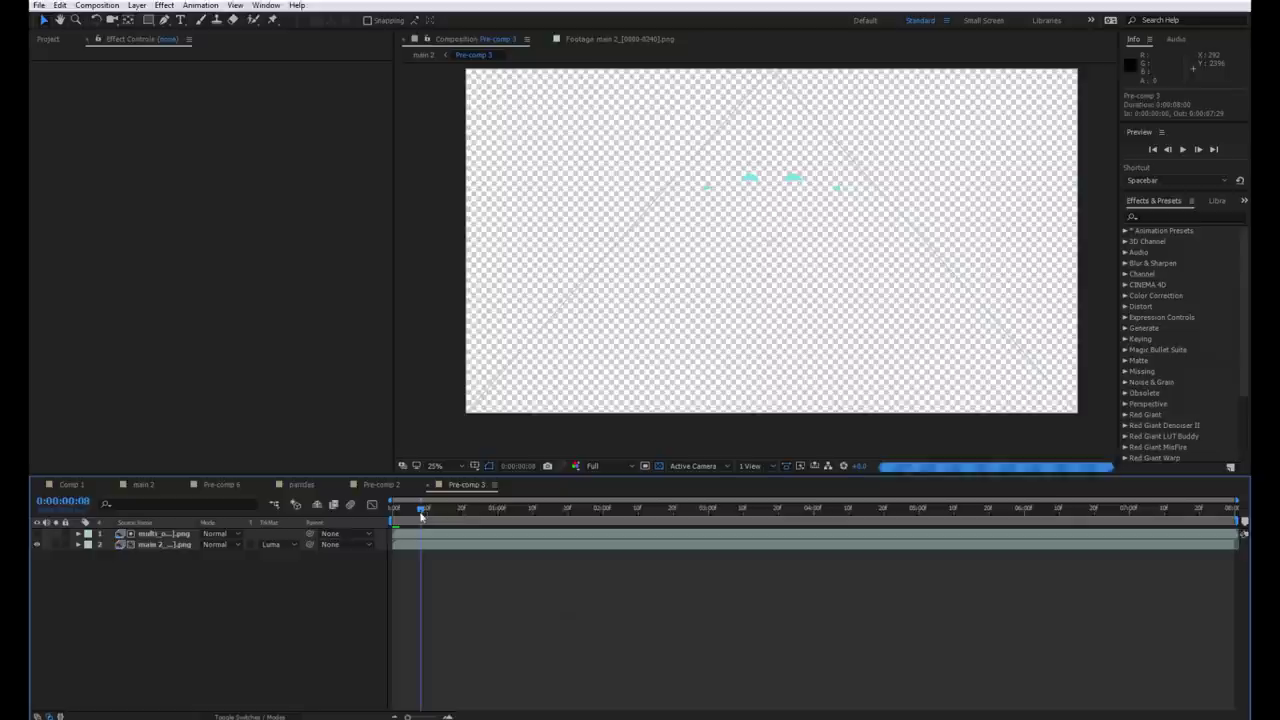
left_click(140, 485)
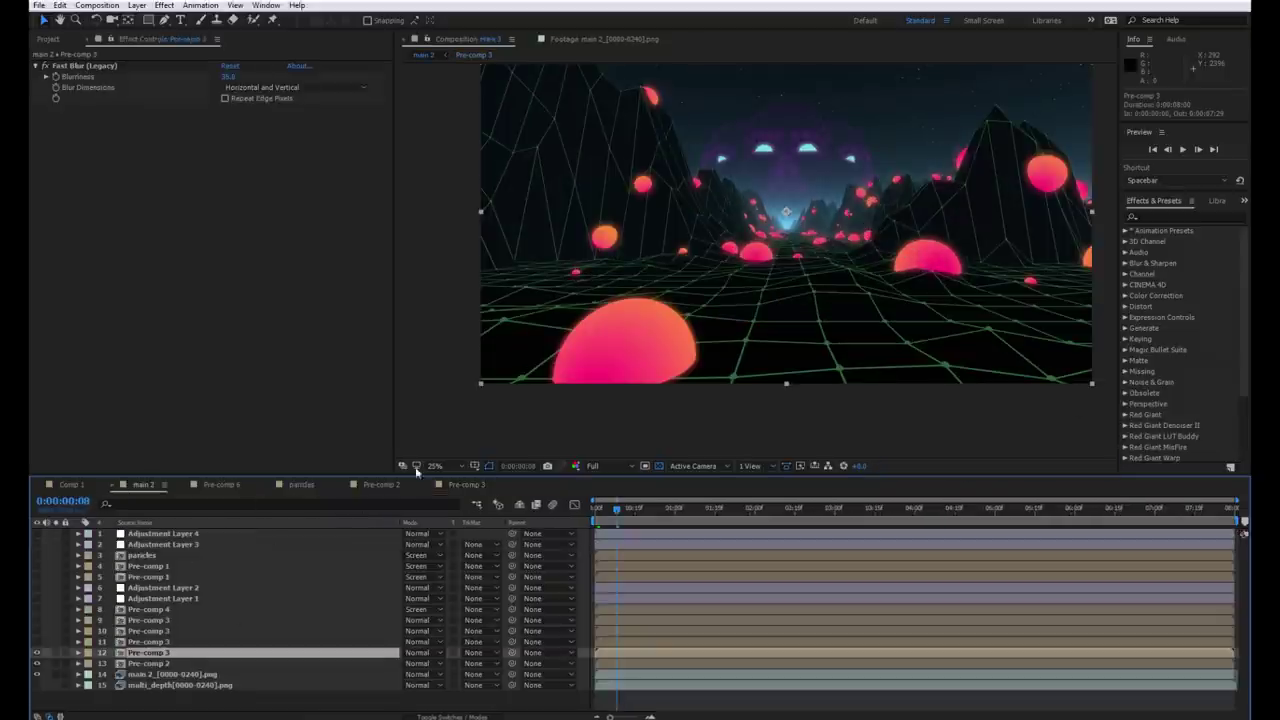
left_click(143, 642)
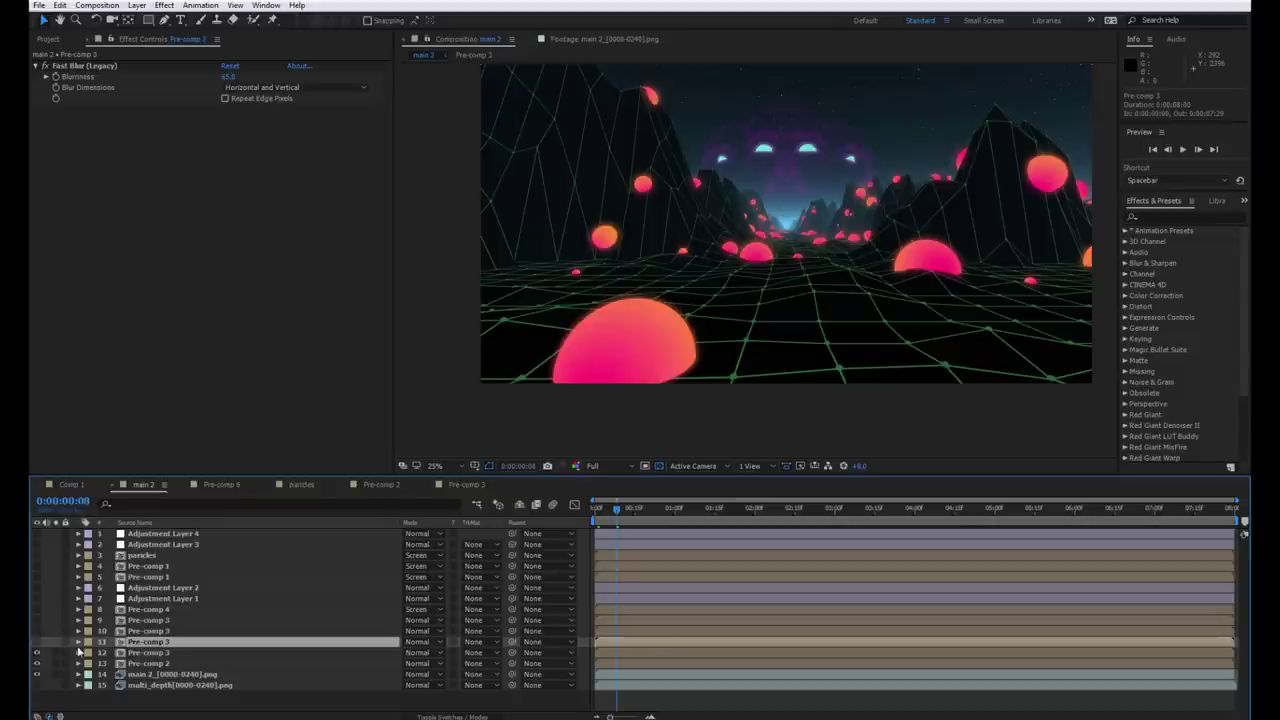
left_click(145, 651)
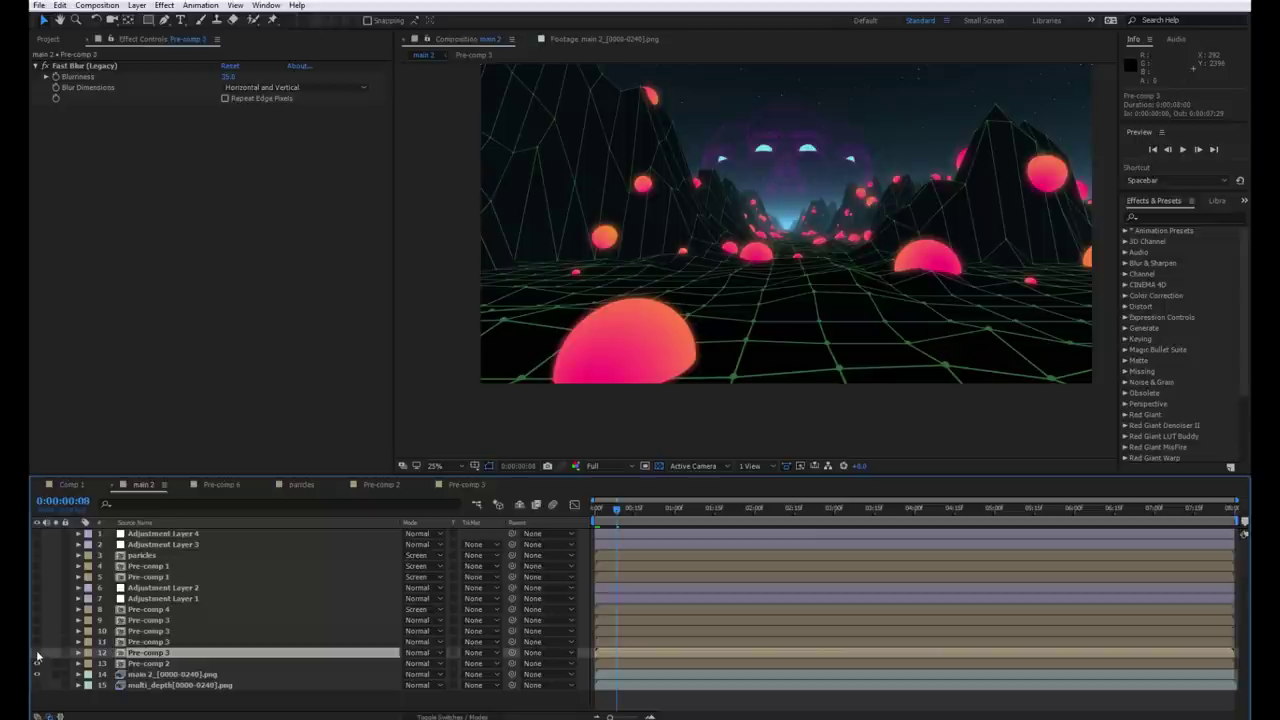
Zoom to 50% and check each Pre-comp 3 glow layer's Fast Blur, up to 200
key("period")
key("period")
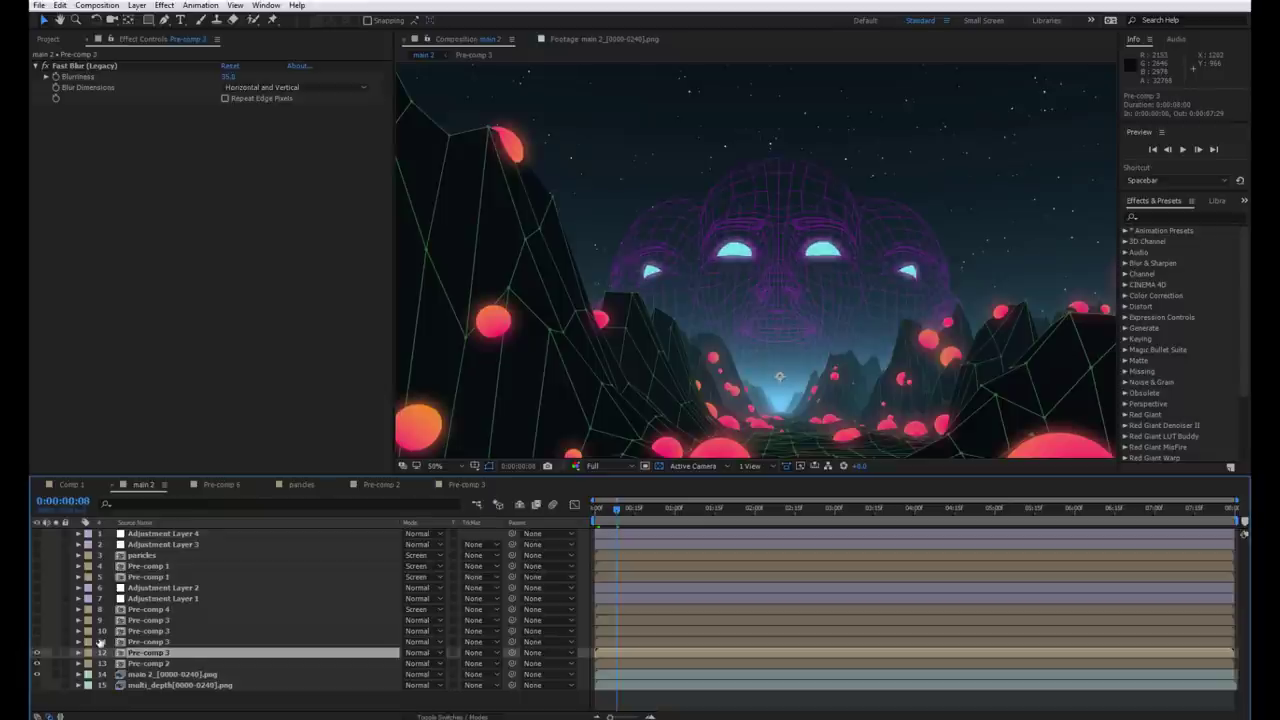
left_click(37, 642)
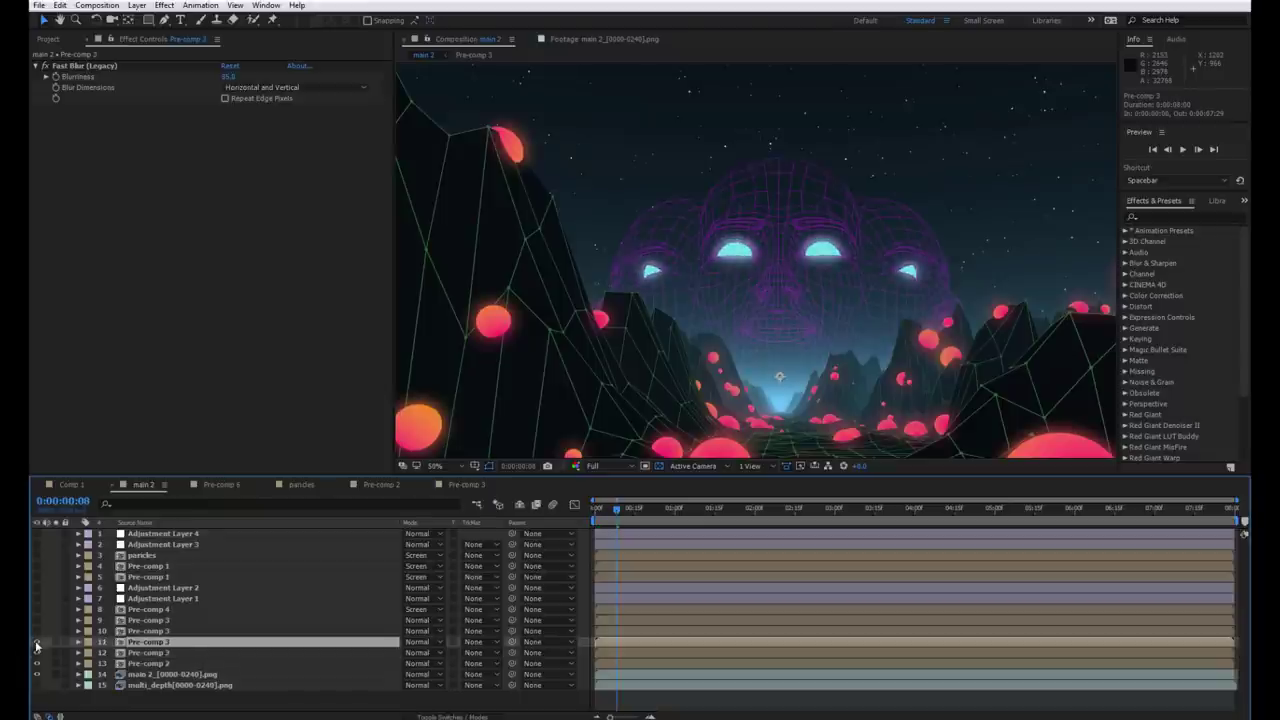
left_click(152, 653)
left_click(157, 631)
left_click(163, 621)
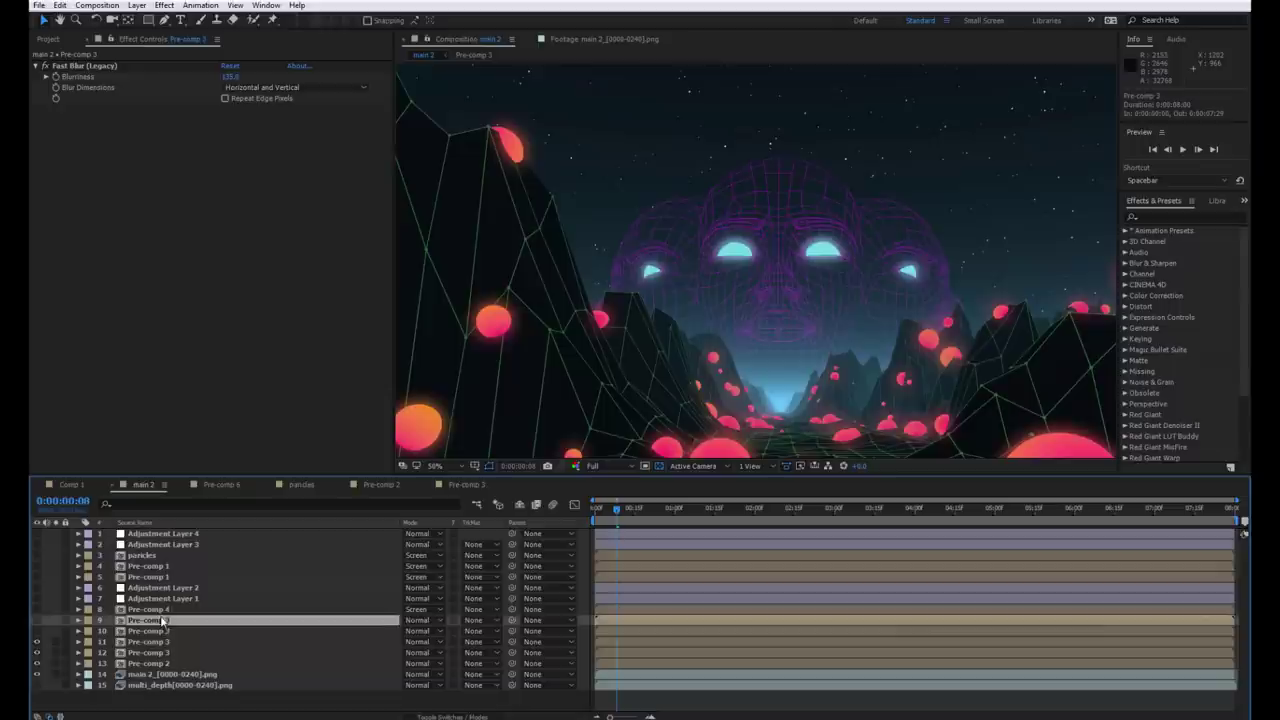
left_click(157, 642)
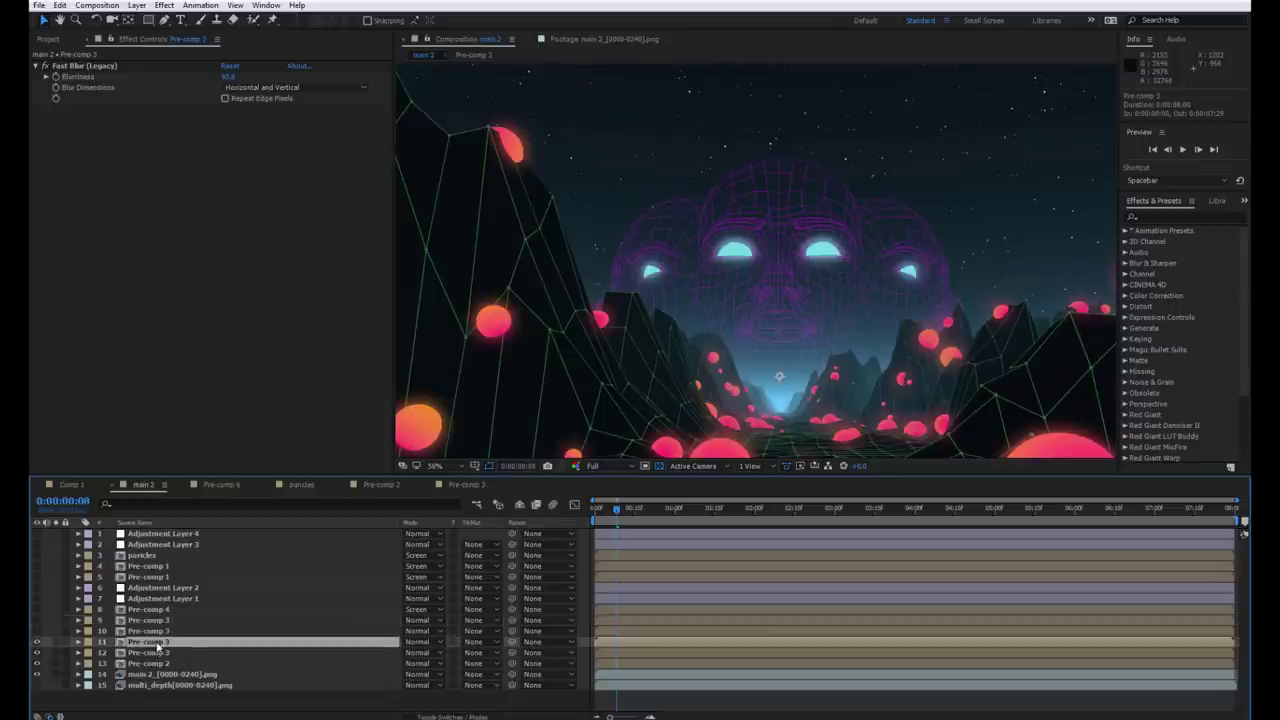
left_click(150, 632)
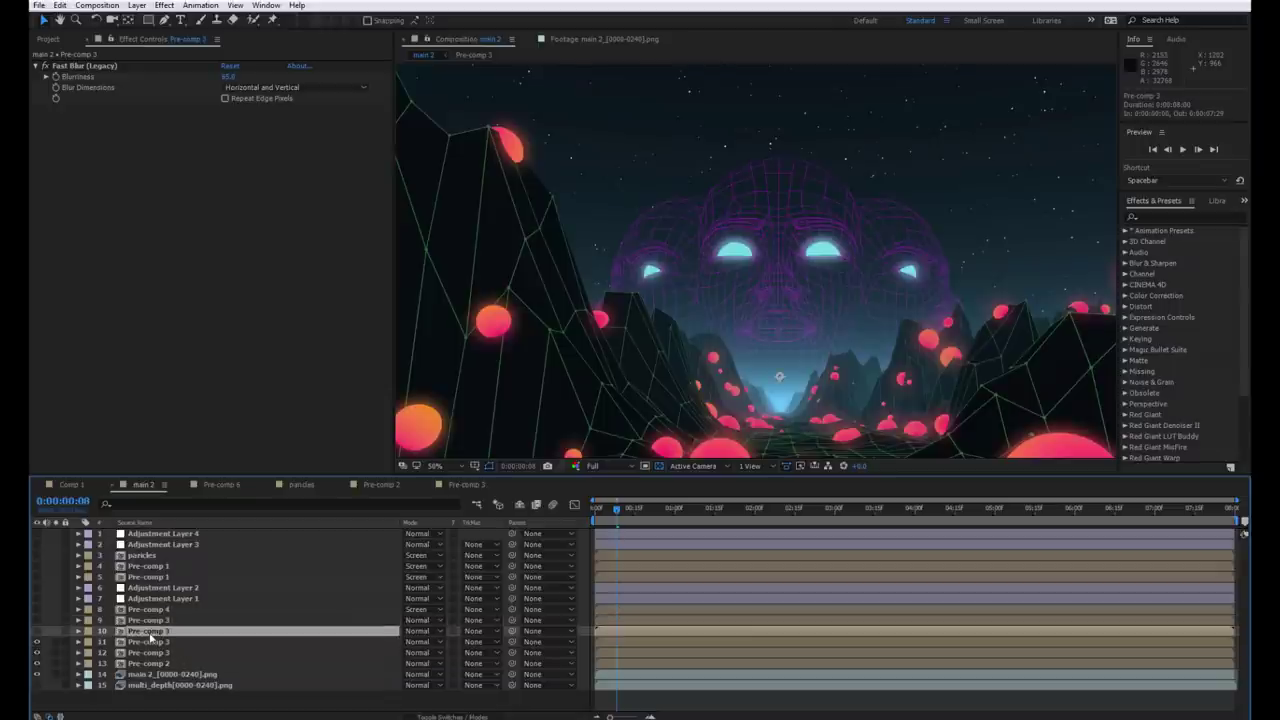
left_click(39, 624)
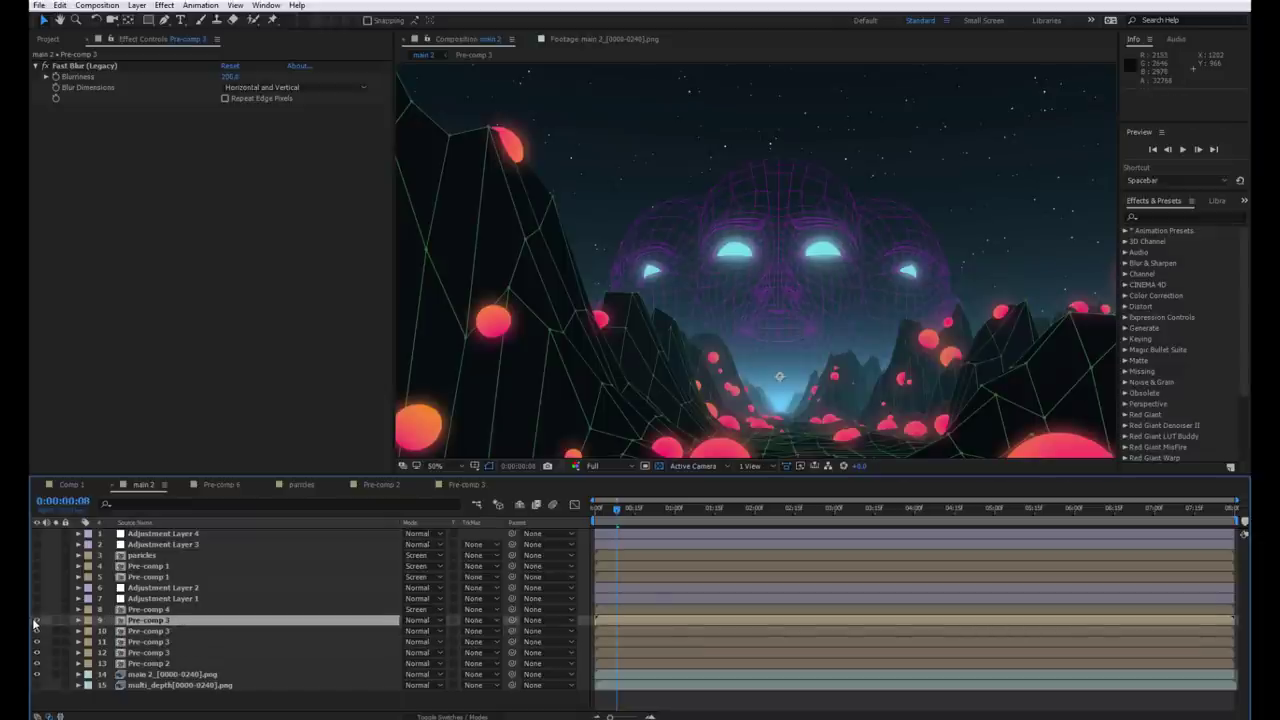
Toggle all four Pre-comp 3 glow layers off and on to compare the eyes
left_click(158, 653, "shift")
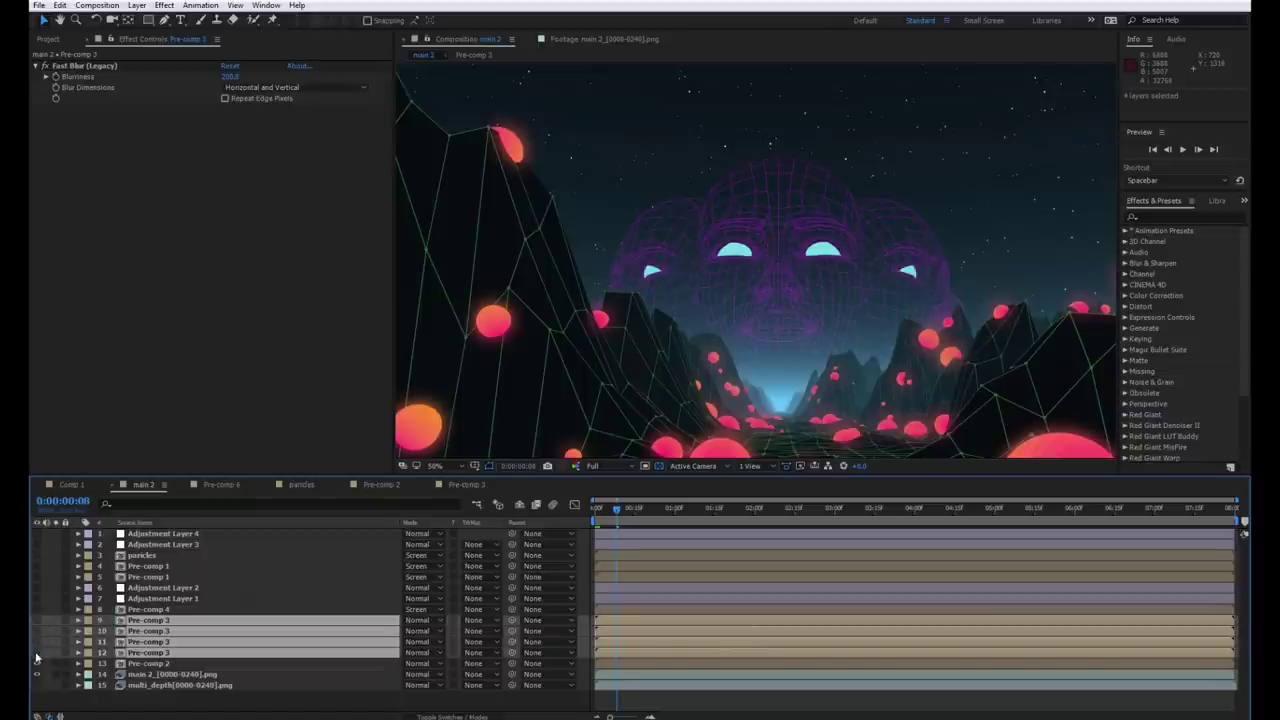
left_click(37, 652)
left_click(37, 652)
left_click(37, 652)
double_click(37, 652)
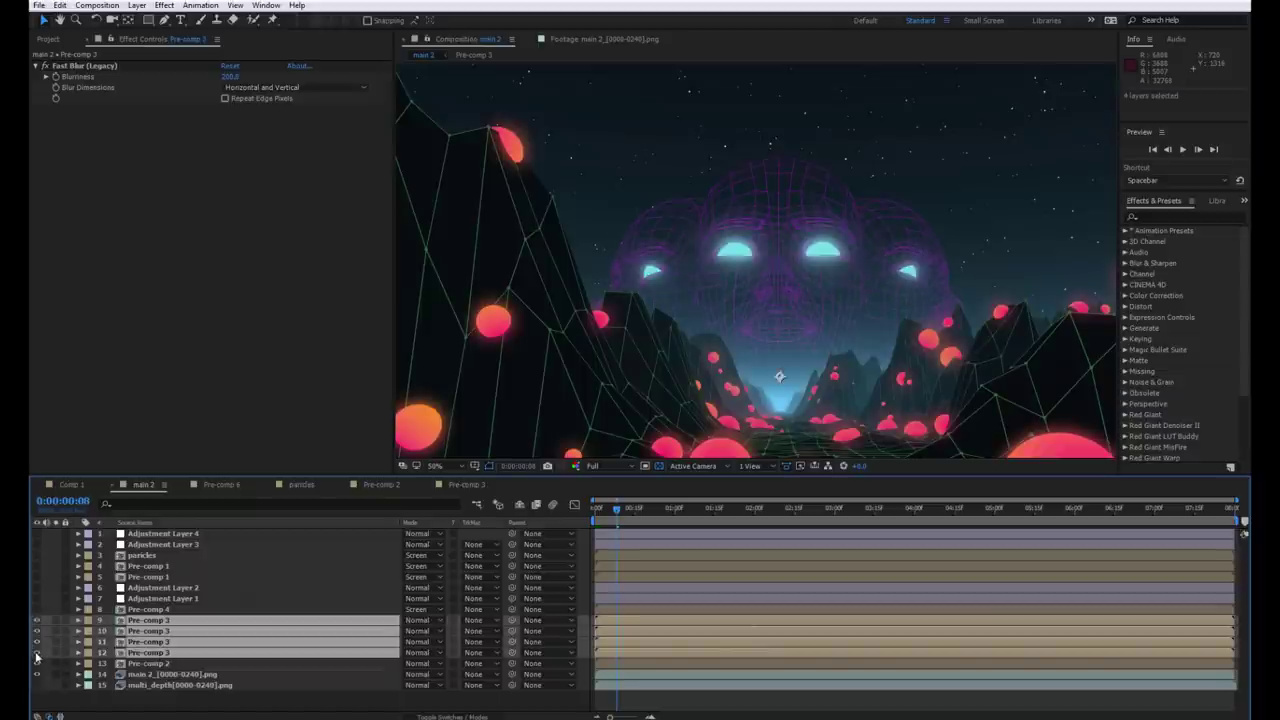
left_click(37, 652)
left_click(37, 652)
Show the Pre-comp 4 layer in main 2 and centre the whole frame
left_click(150, 609)
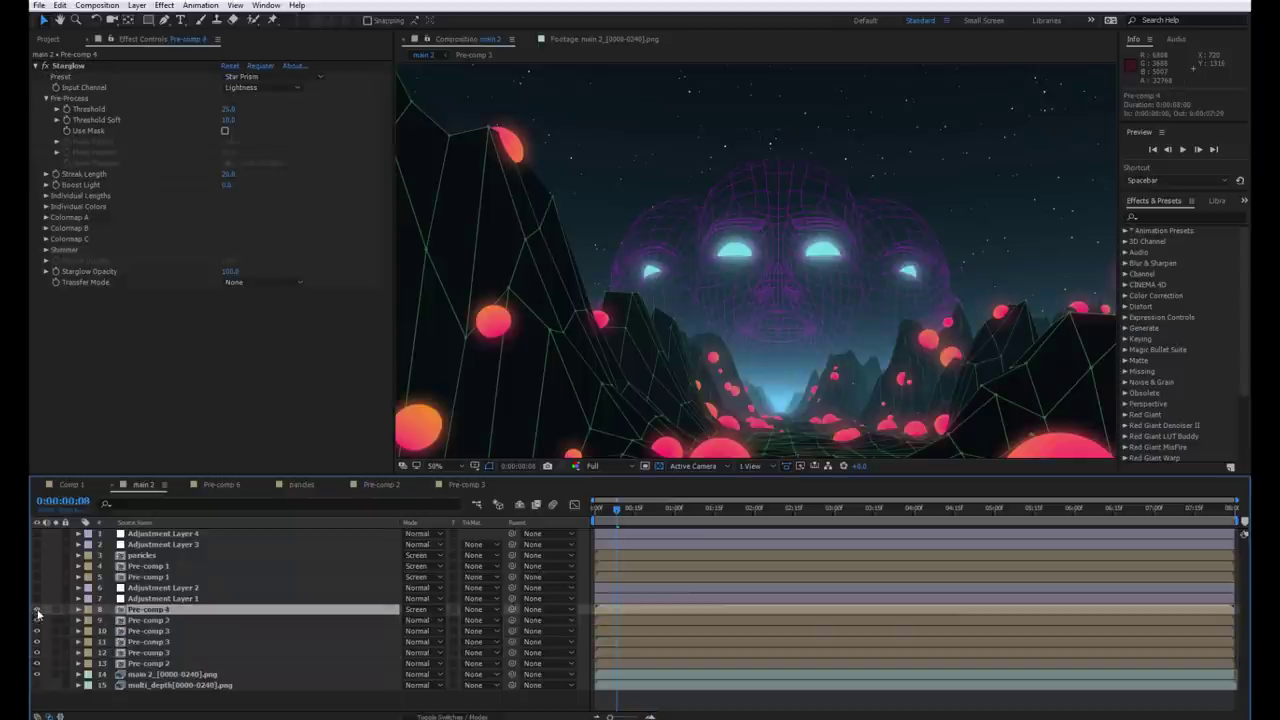
left_click(37, 610)
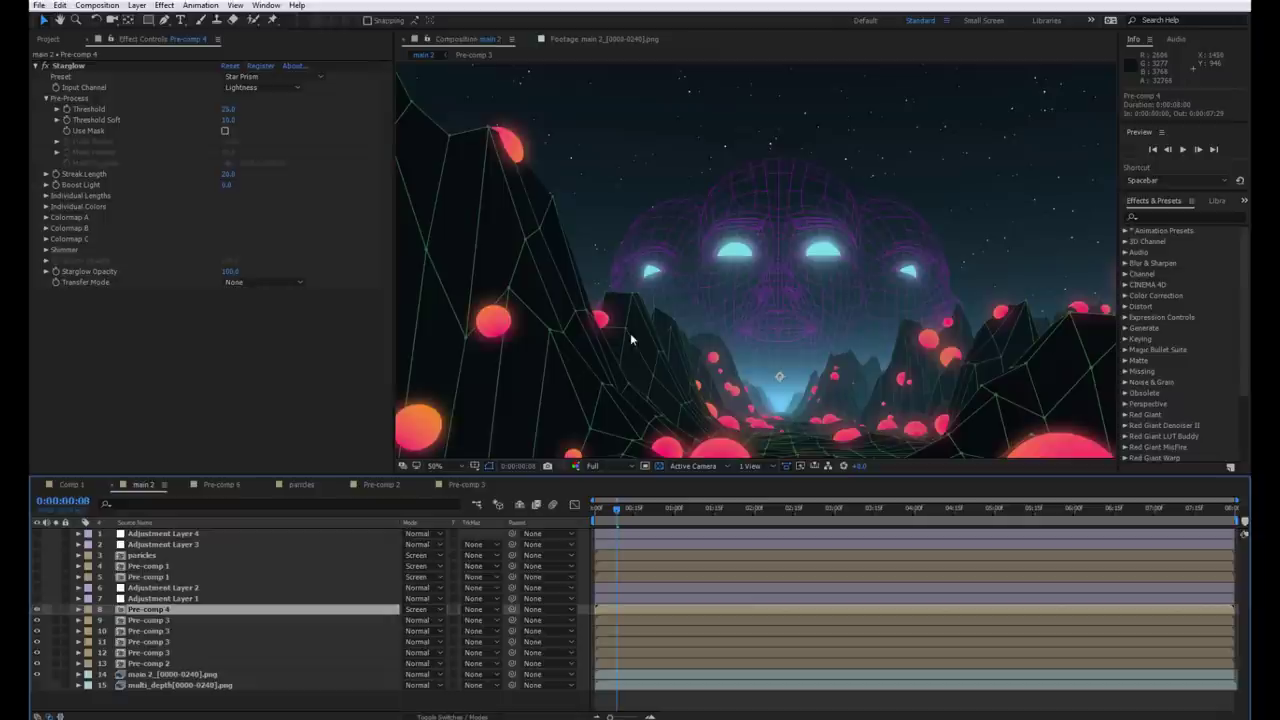
scroll(631, 338, "down", 2)
left_click_drag(656, 393, 660, 346)
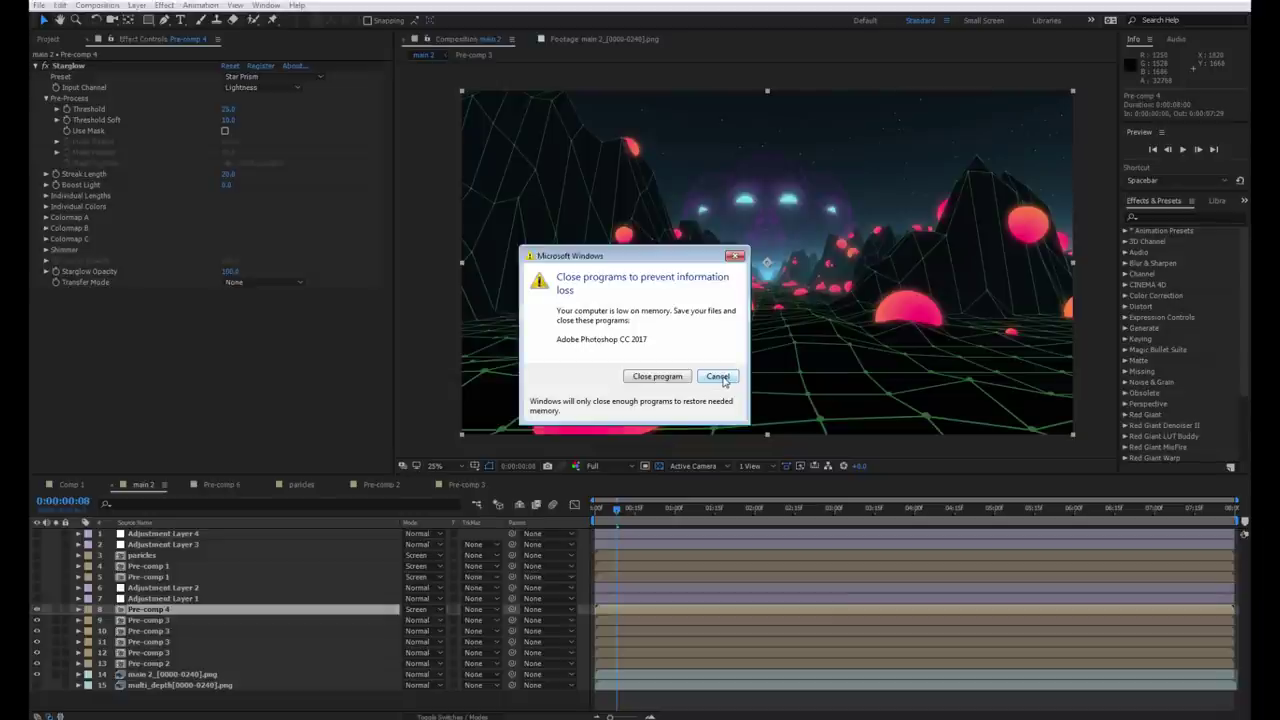
Dismiss the low-memory warning and purge all memory via Edit > Purge
left_click(680, 378)
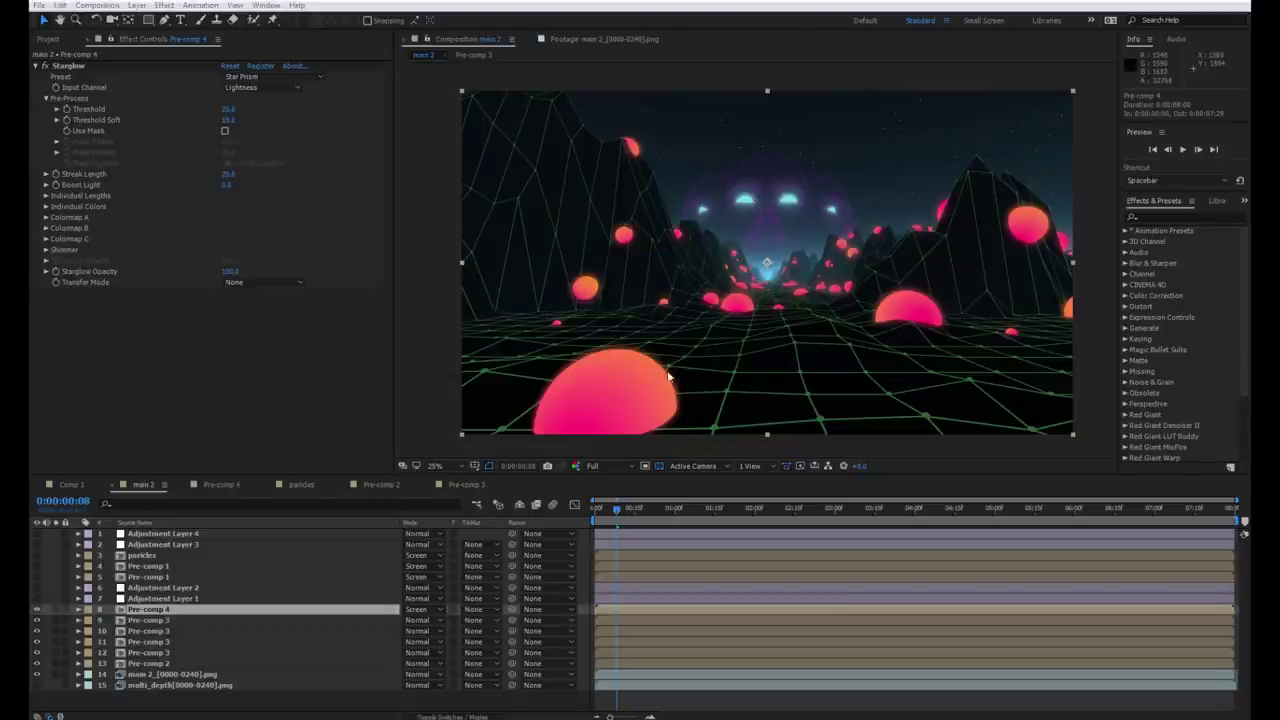
left_click(60, 5)
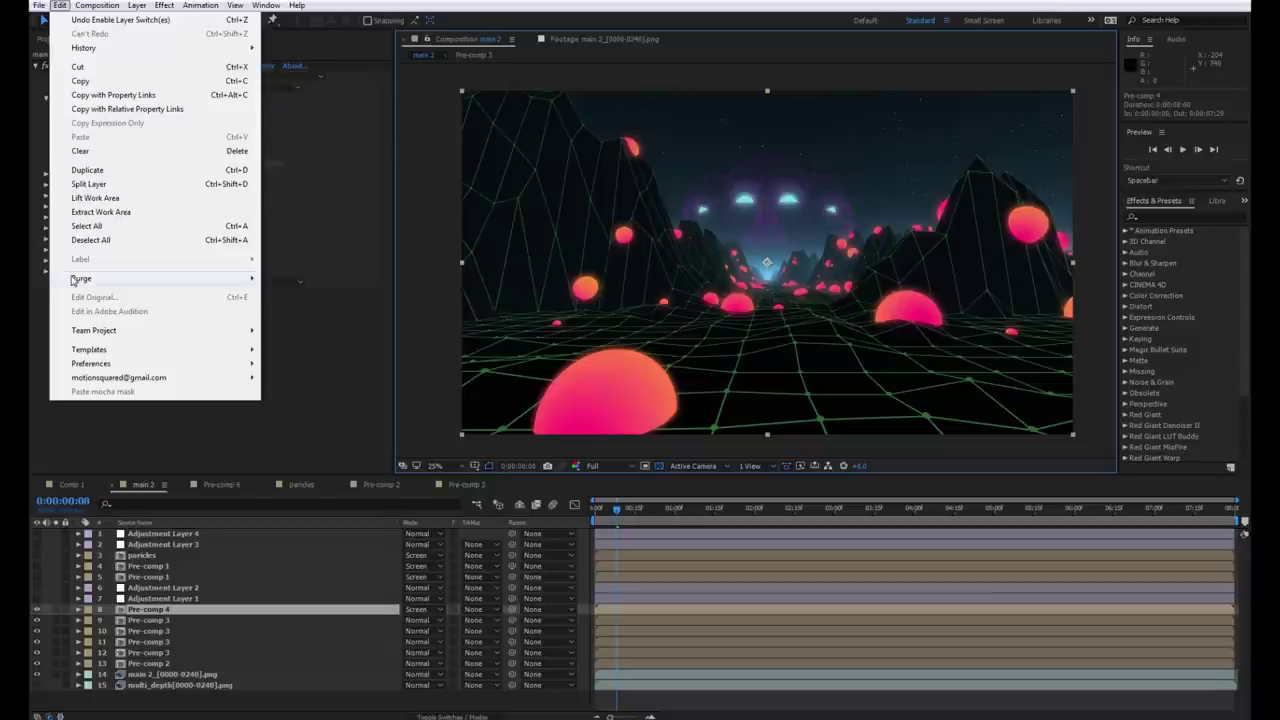
left_click(320, 288)
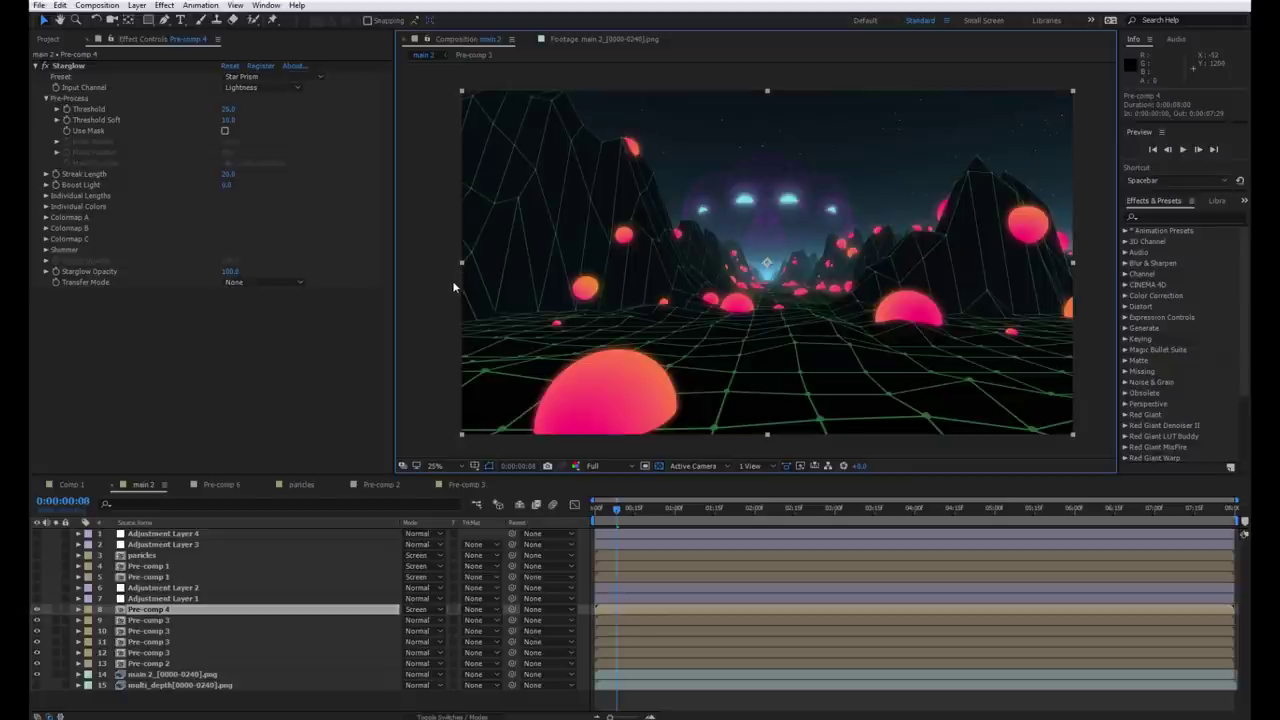
Preview the scene with Pre-comp 4 hidden, then show it again
key("period")
left_click_drag(568, 308, 555, 326)
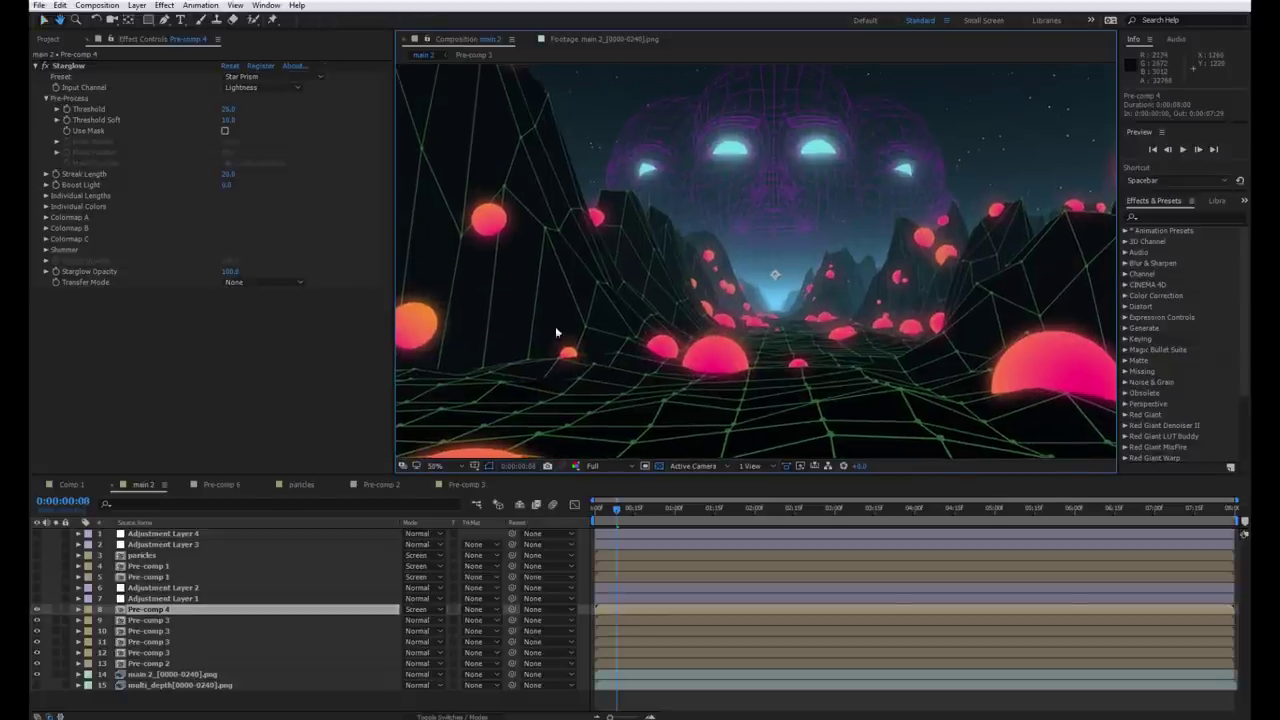
left_click(37, 610)
key("space")
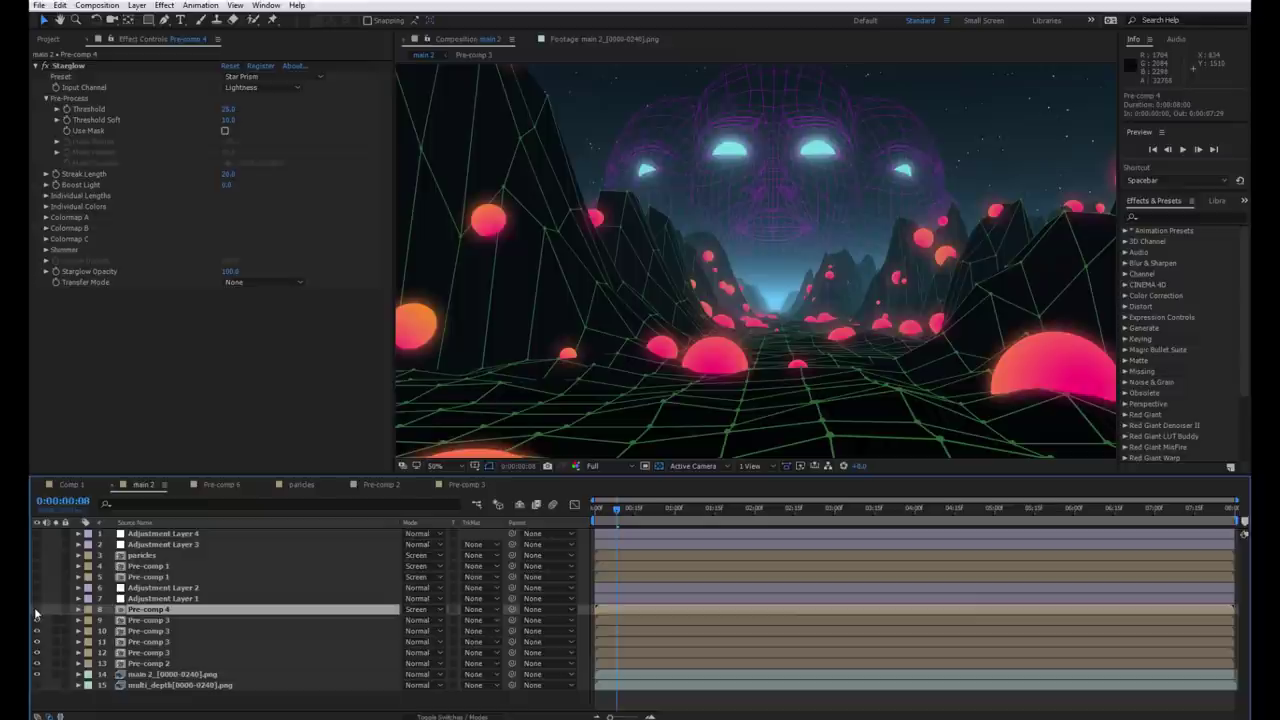
left_click(37, 610)
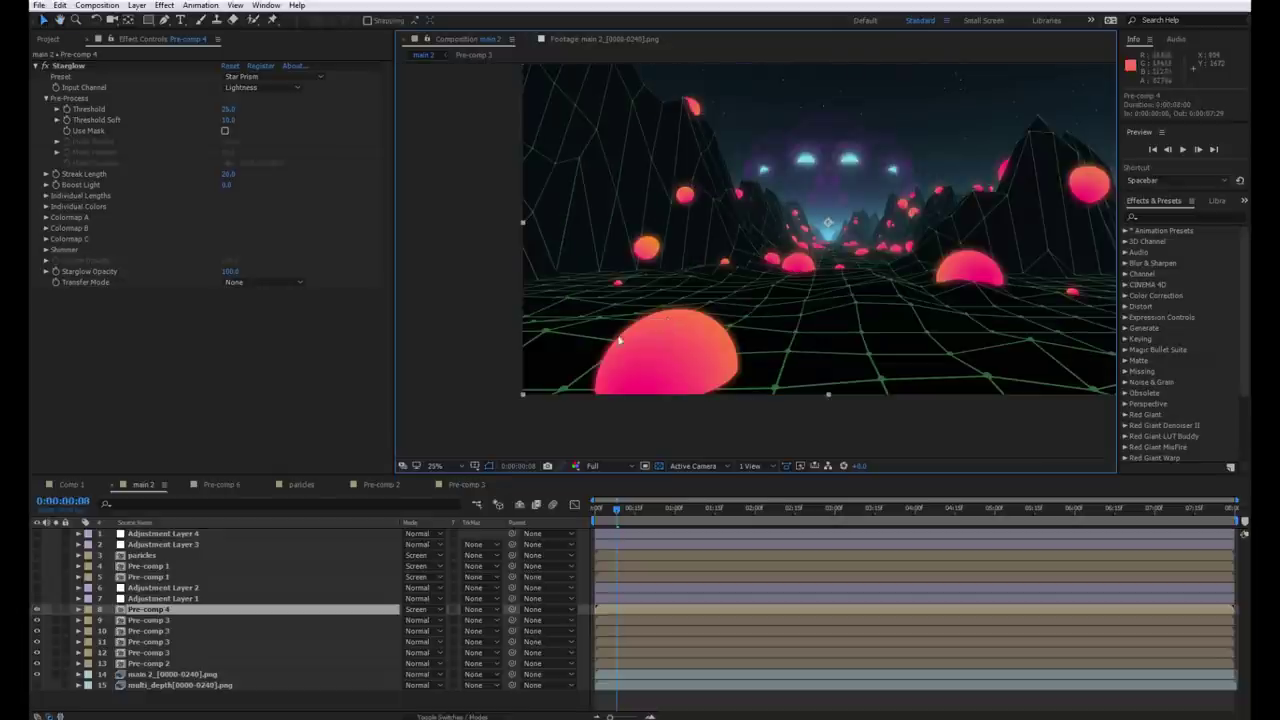
Open Pre-comp 4 and scrub to a frame showing the cyan light beams
double_click(142, 609)
left_click(160, 533)
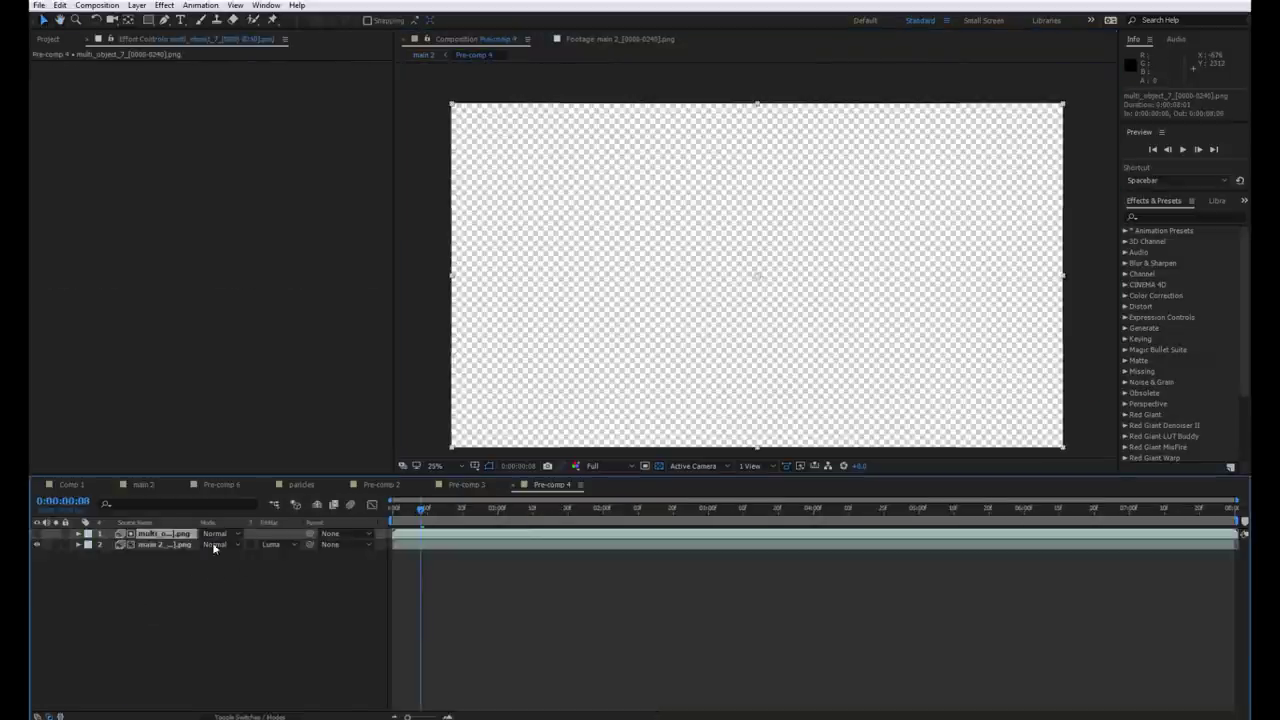
left_click(613, 509)
left_click_drag(613, 509, 897, 537)
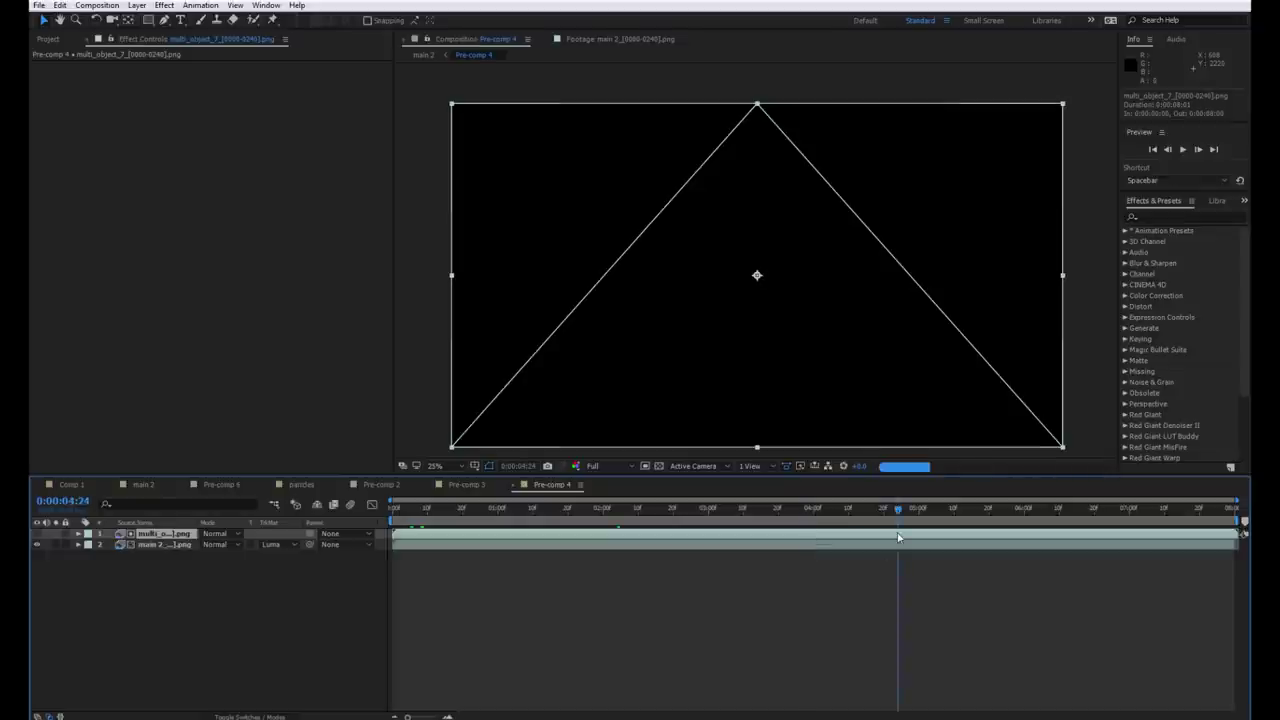
mouse_move(897, 537)
left_mouse_down()
mouse_move(870, 535)
mouse_move(895, 533)
left_mouse_up()
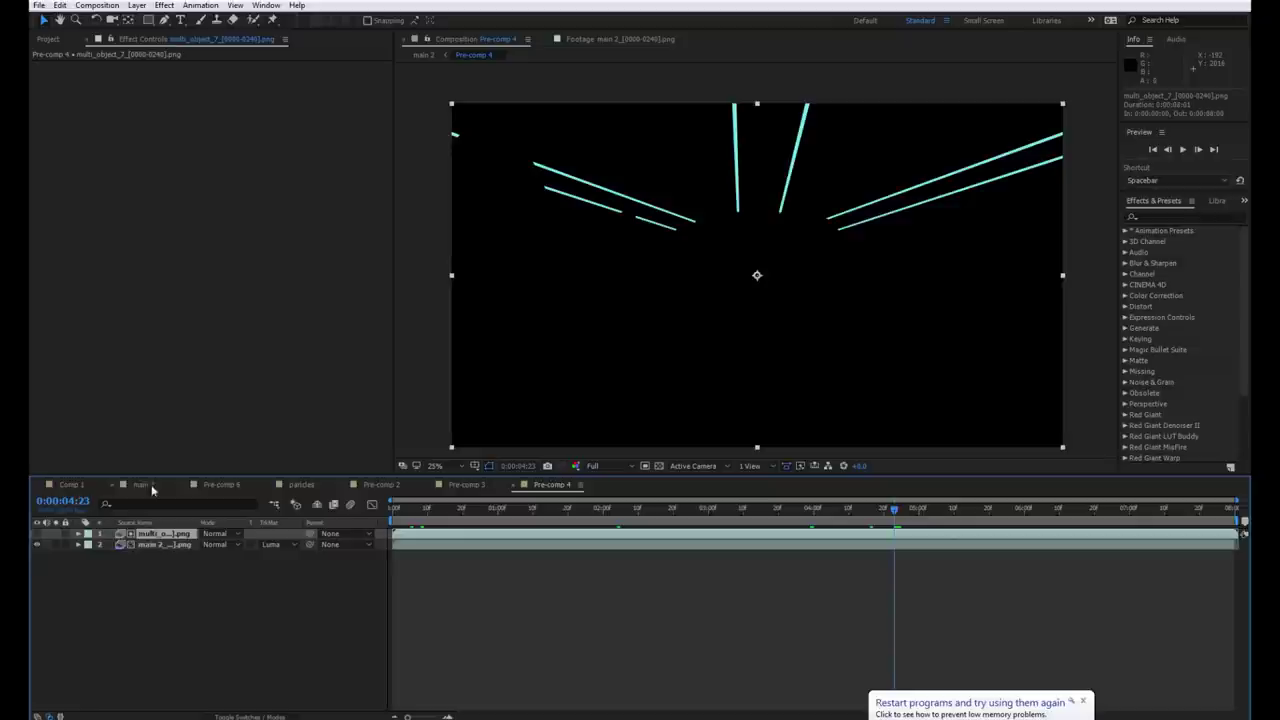
Back in main 2, frame the sky and toggle Pre-comp 4 to compare the rainbow beams
left_click(140, 486)
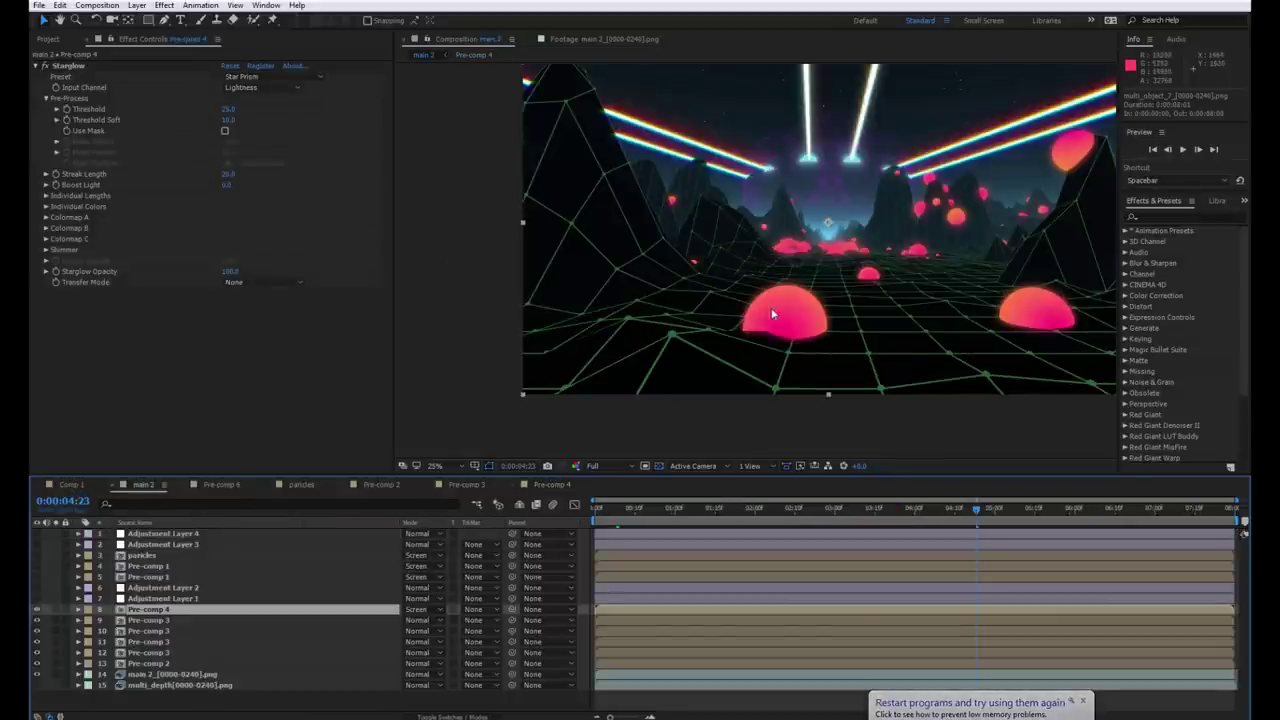
scroll(771, 314, "up", 2)
mouse_move(745, 280)
left_mouse_down()
mouse_move(733, 447)
mouse_move(686, 383)
mouse_move(816, 381)
left_mouse_up()
left_click(37, 609)
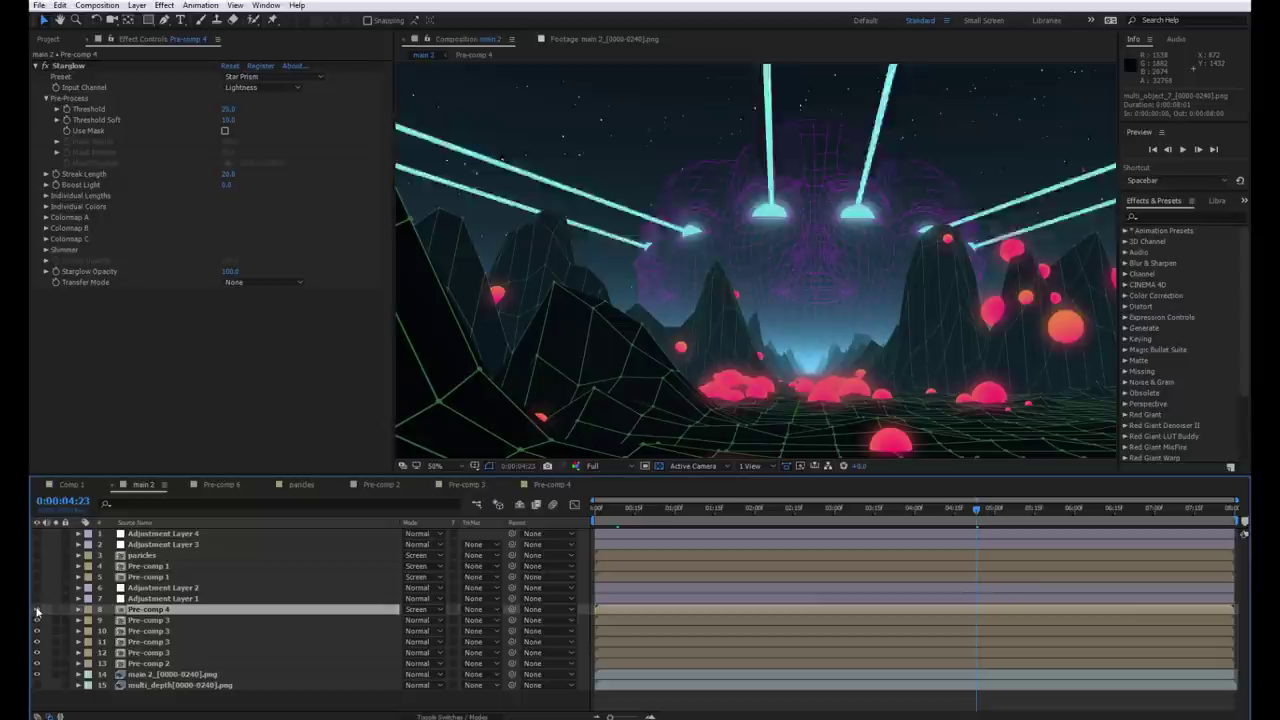
left_click(37, 609)
Compare main 2 with Pre-comp 4's Starglow off and on, leaving it enabled
double_click(144, 610)
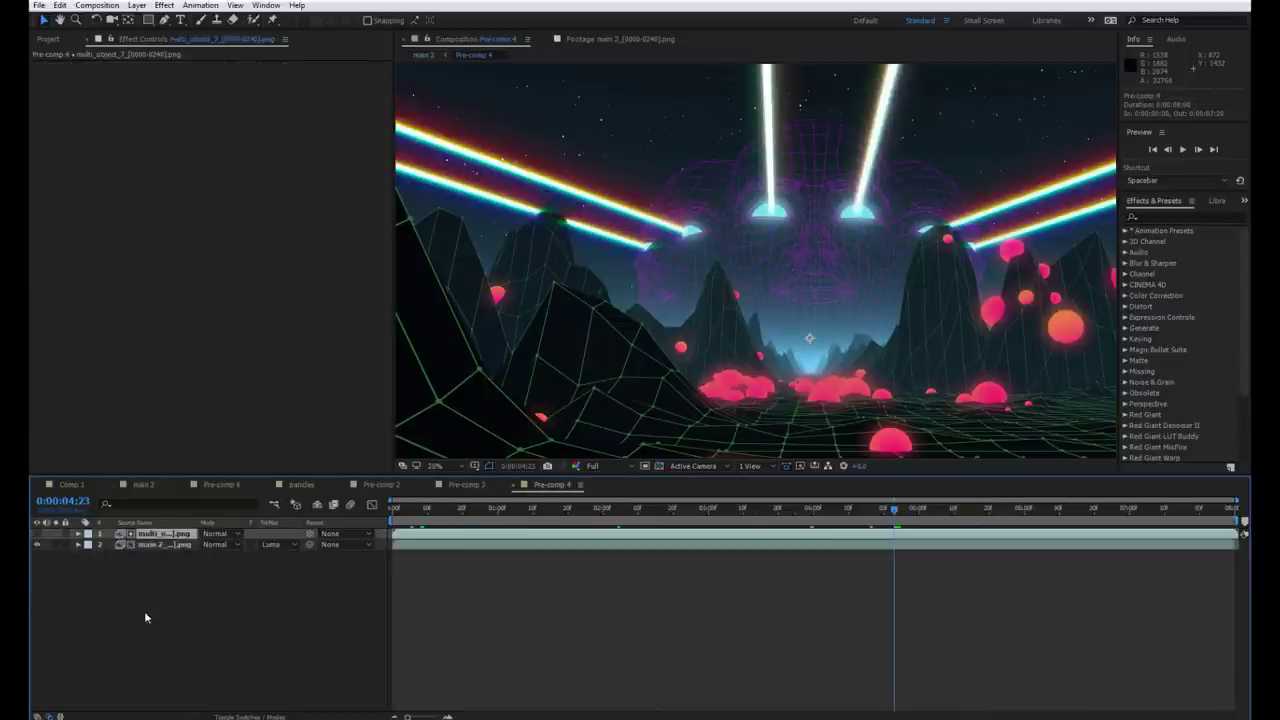
left_click(137, 485)
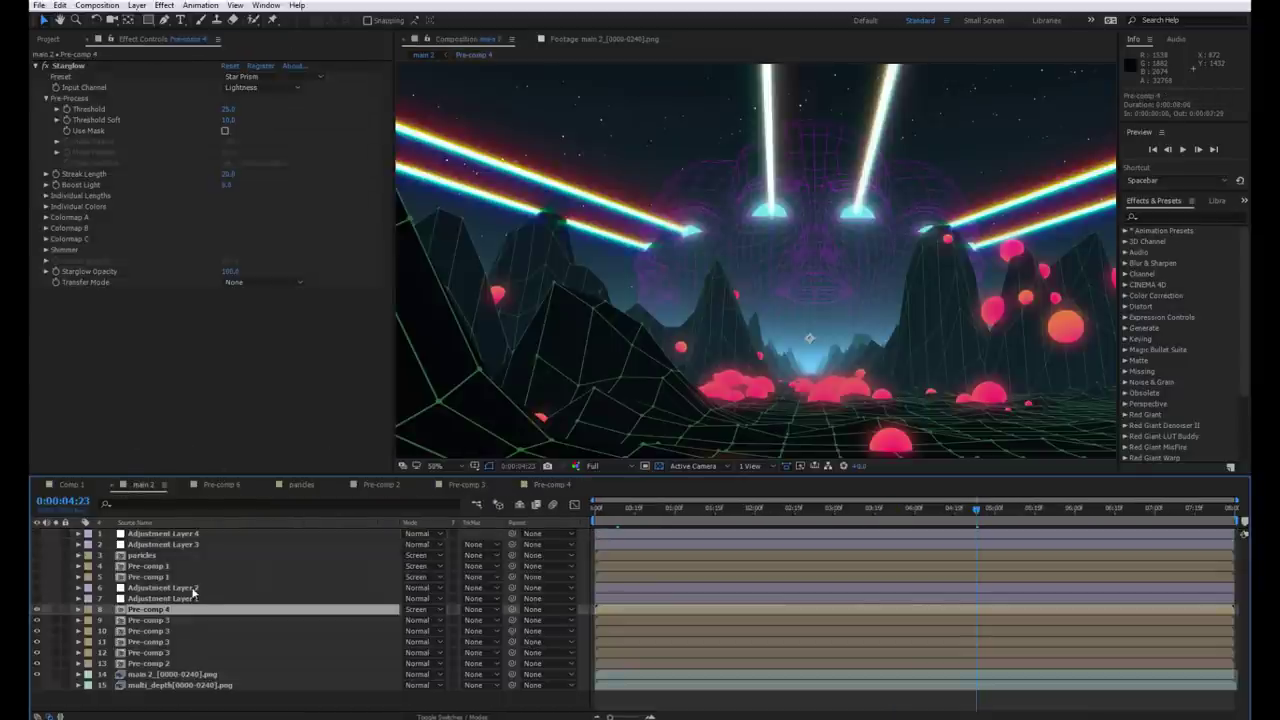
left_click(45, 66)
left_click(45, 66)
left_click(45, 66)
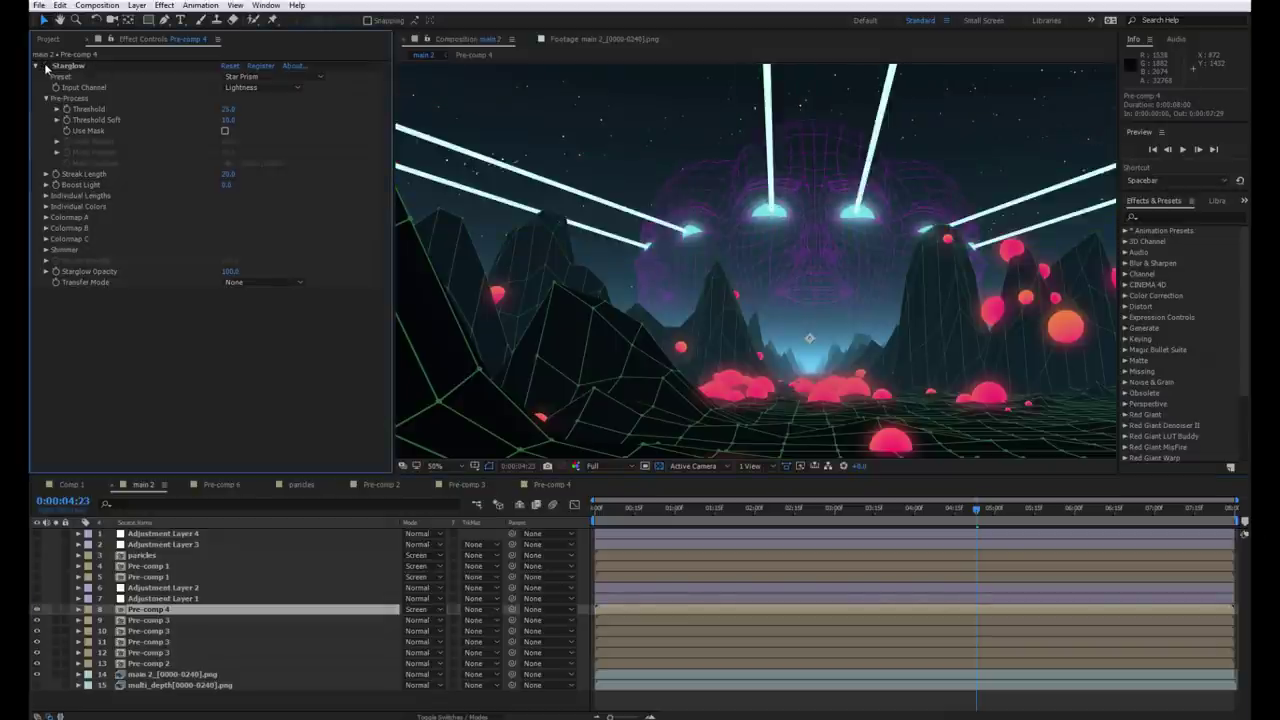
left_click(45, 66)
left_click(45, 66)
left_click(45, 66)
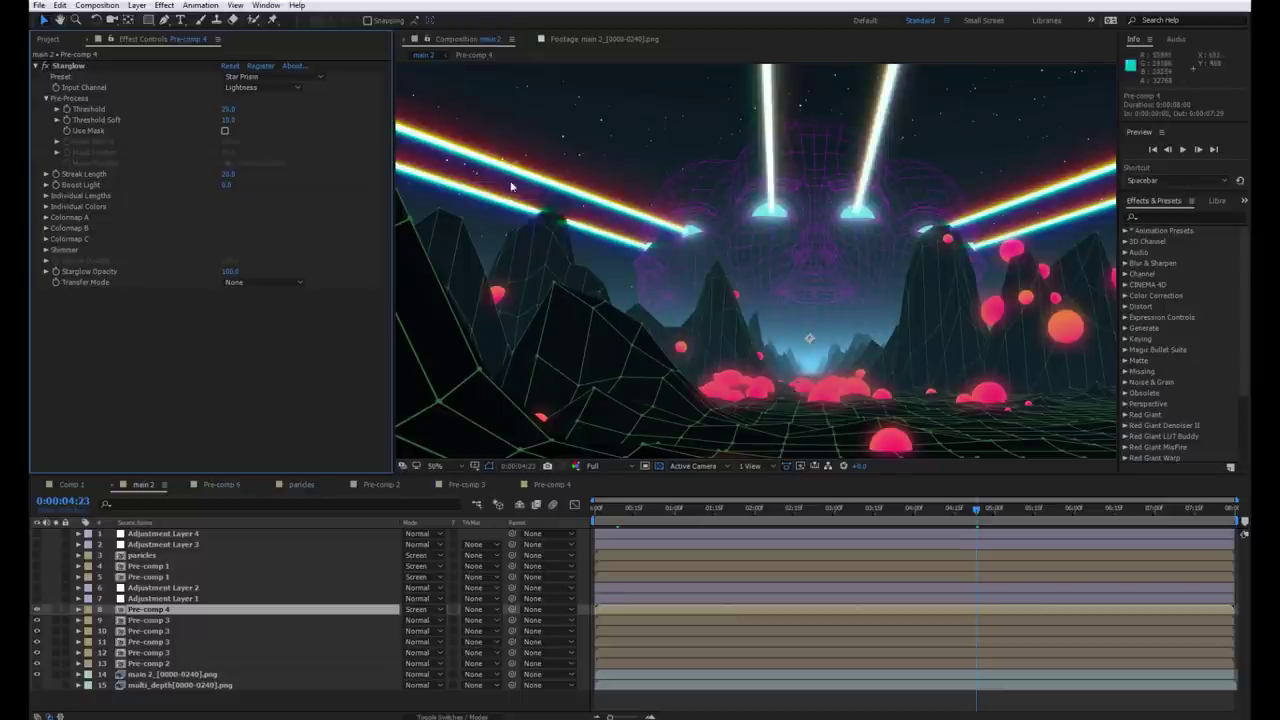
Pan around the main 2 viewer to inspect the streaks over the landscape
left_click_drag(605, 224, 726, 255)
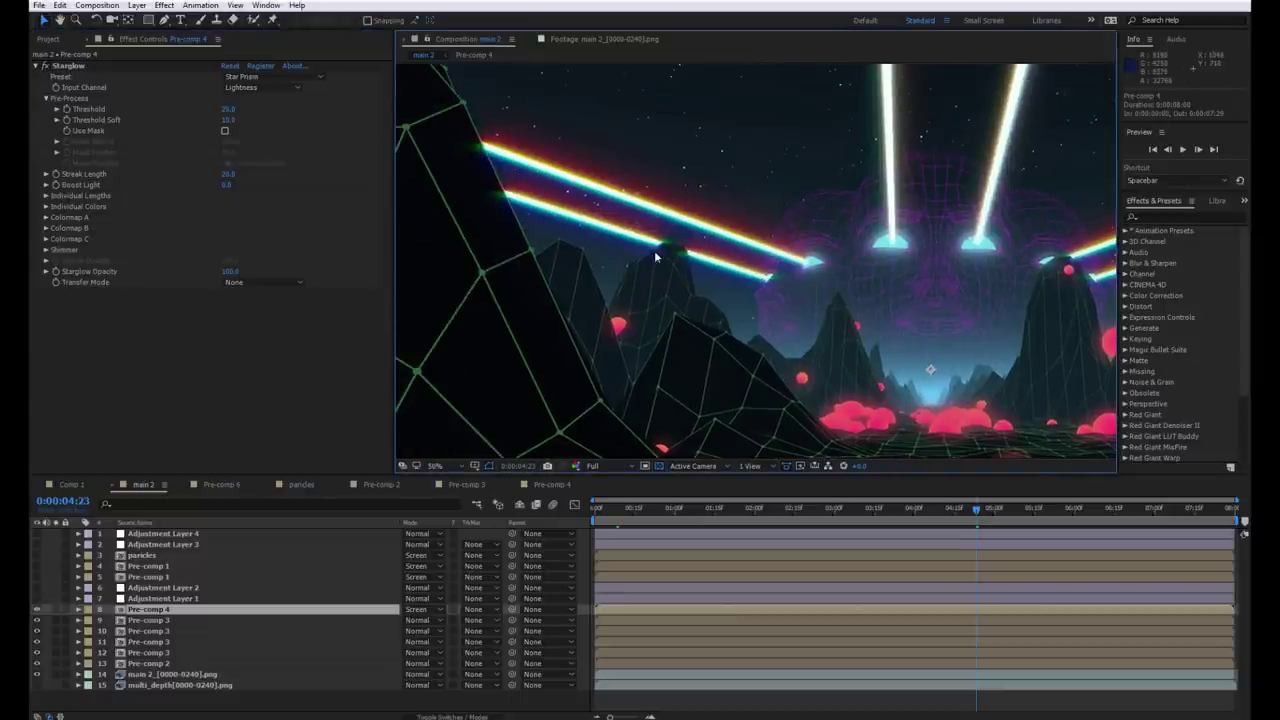
left_click_drag(868, 297, 692, 264)
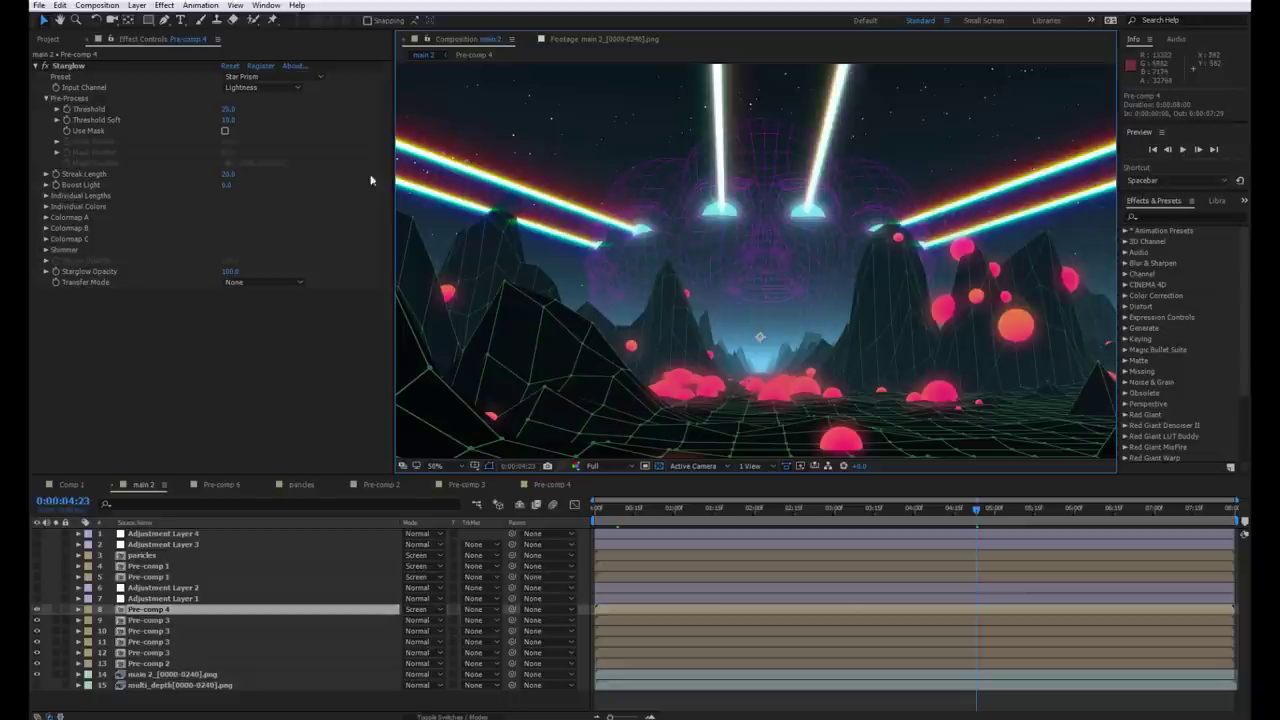
left_click_drag(651, 251, 792, 453)
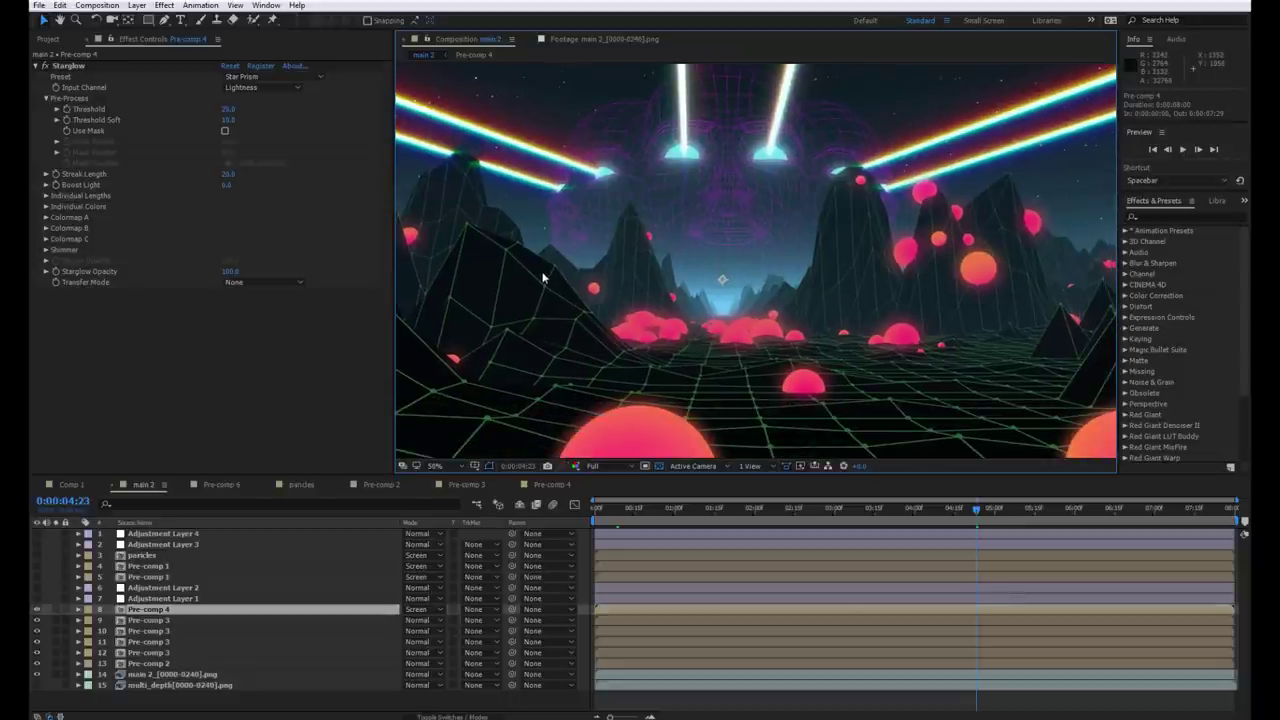
left_click_drag(543, 277, 600, 329)
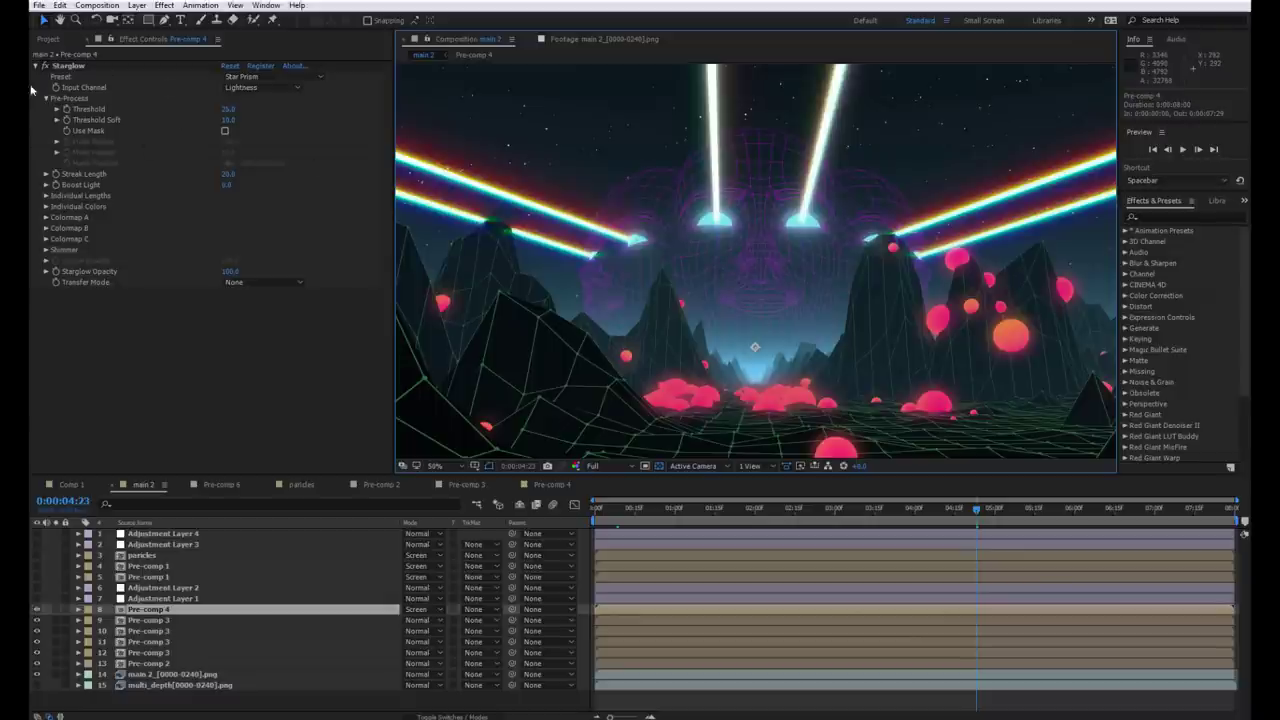
Try the Tilt Prism and H Prism Starglow presets, then undo back to Star Prism
left_click(247, 78)
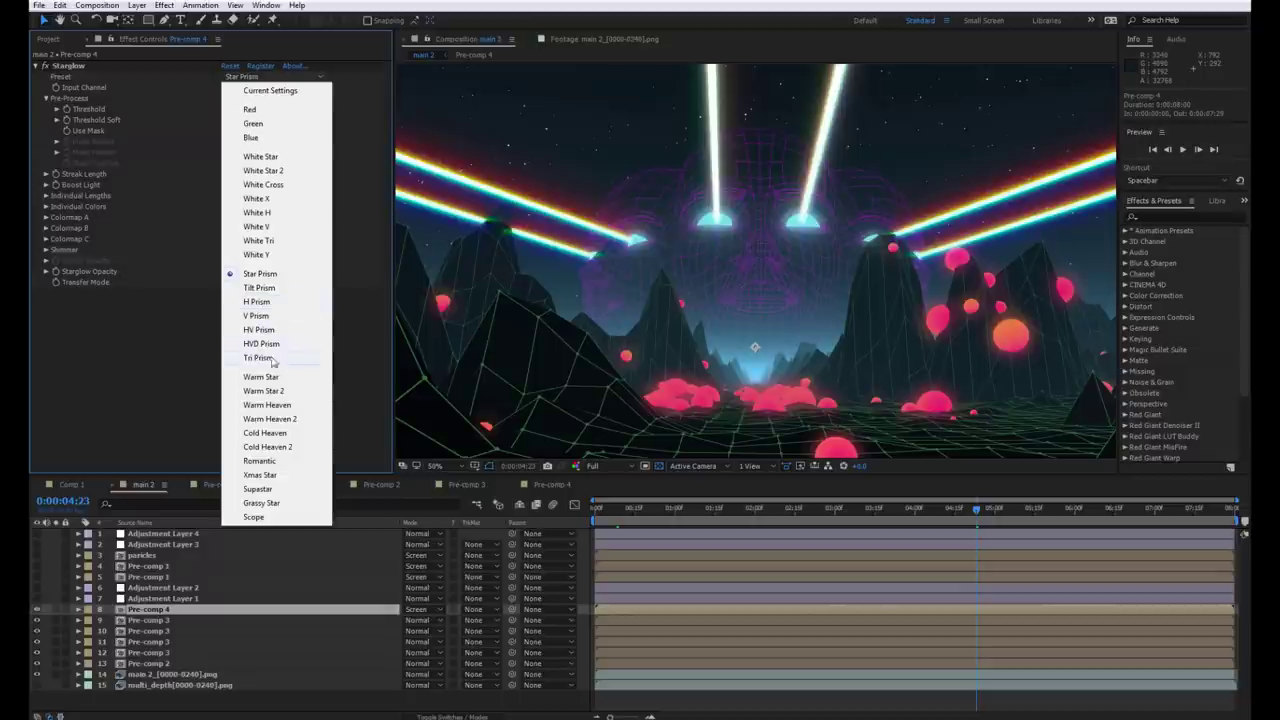
left_click(259, 288)
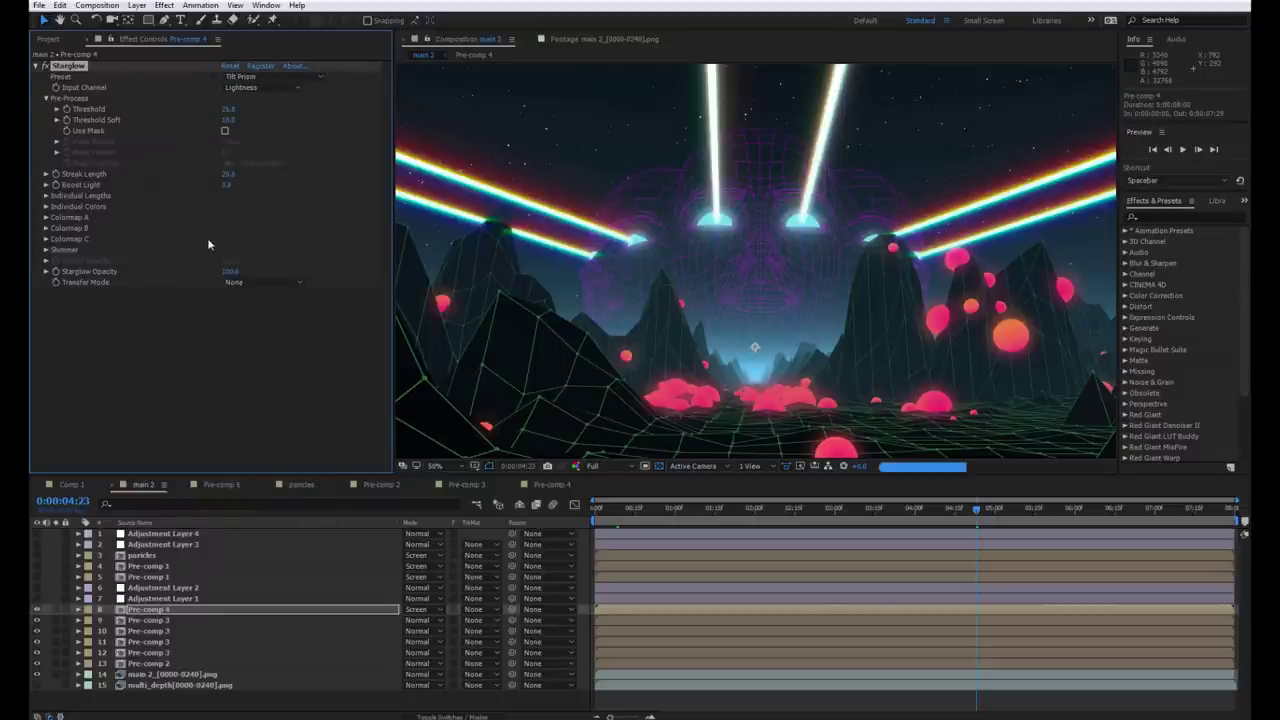
left_click(267, 78)
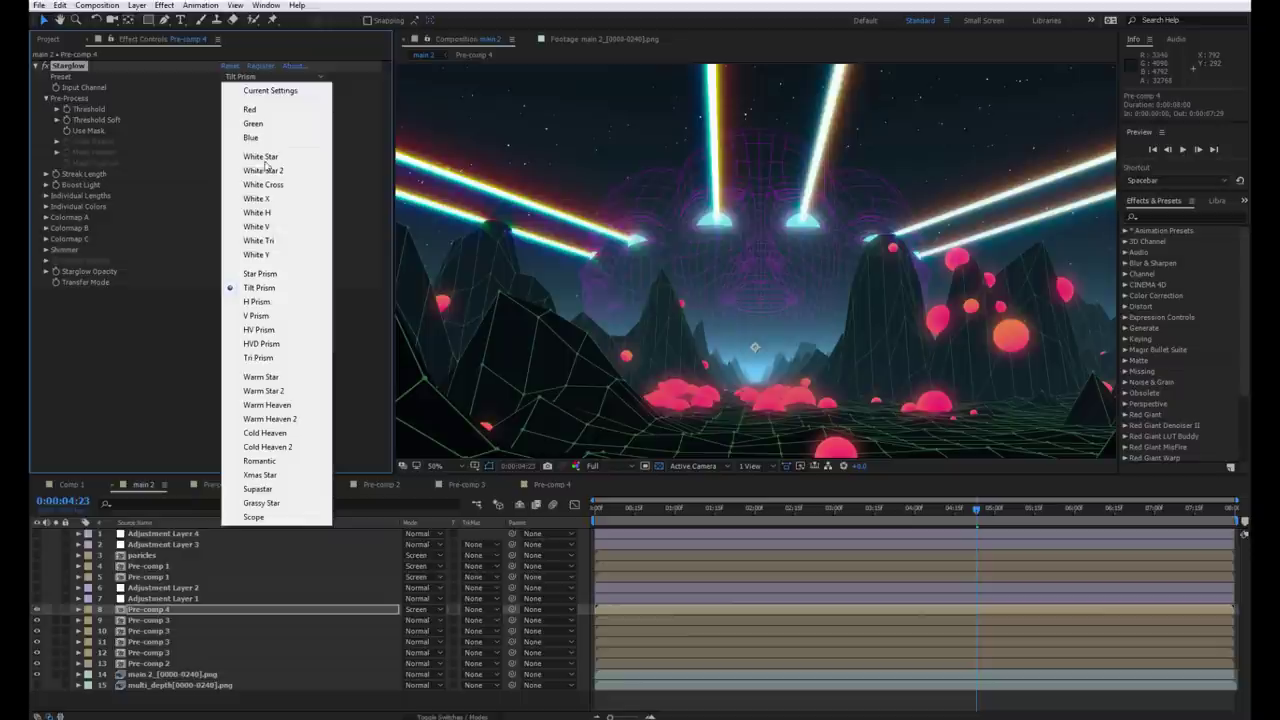
left_click(268, 304)
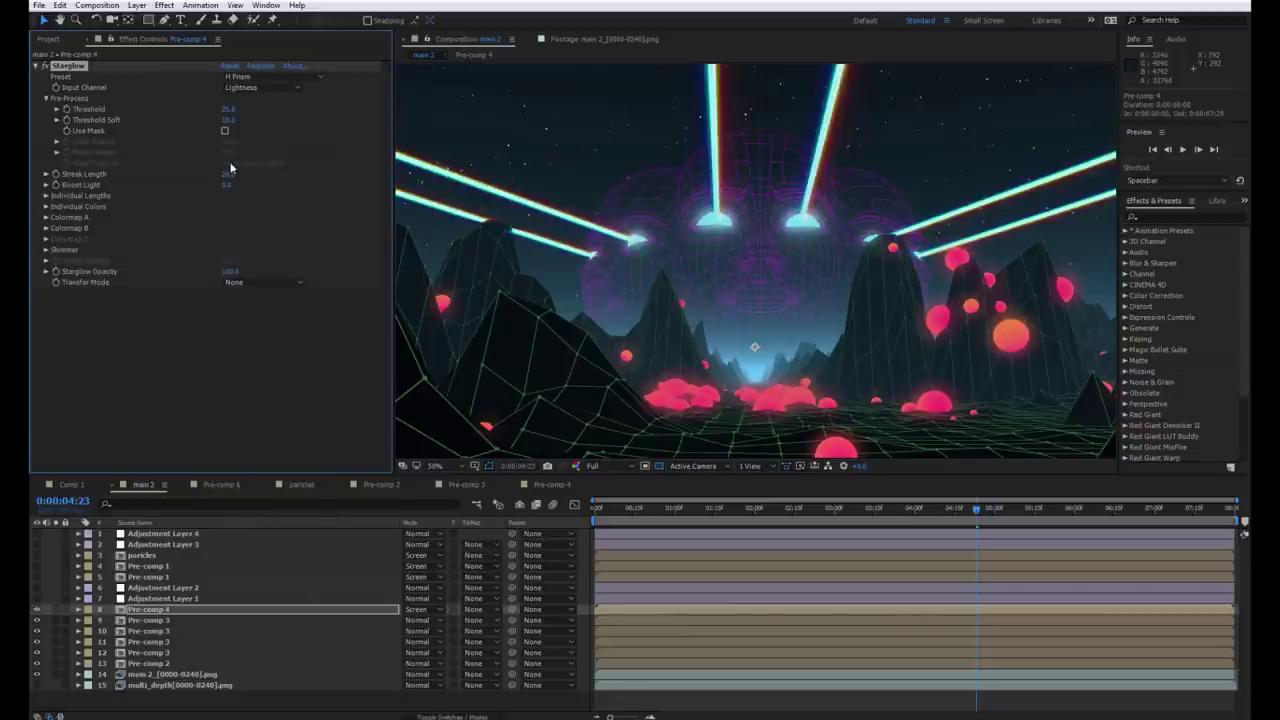
key("ctrl+z")
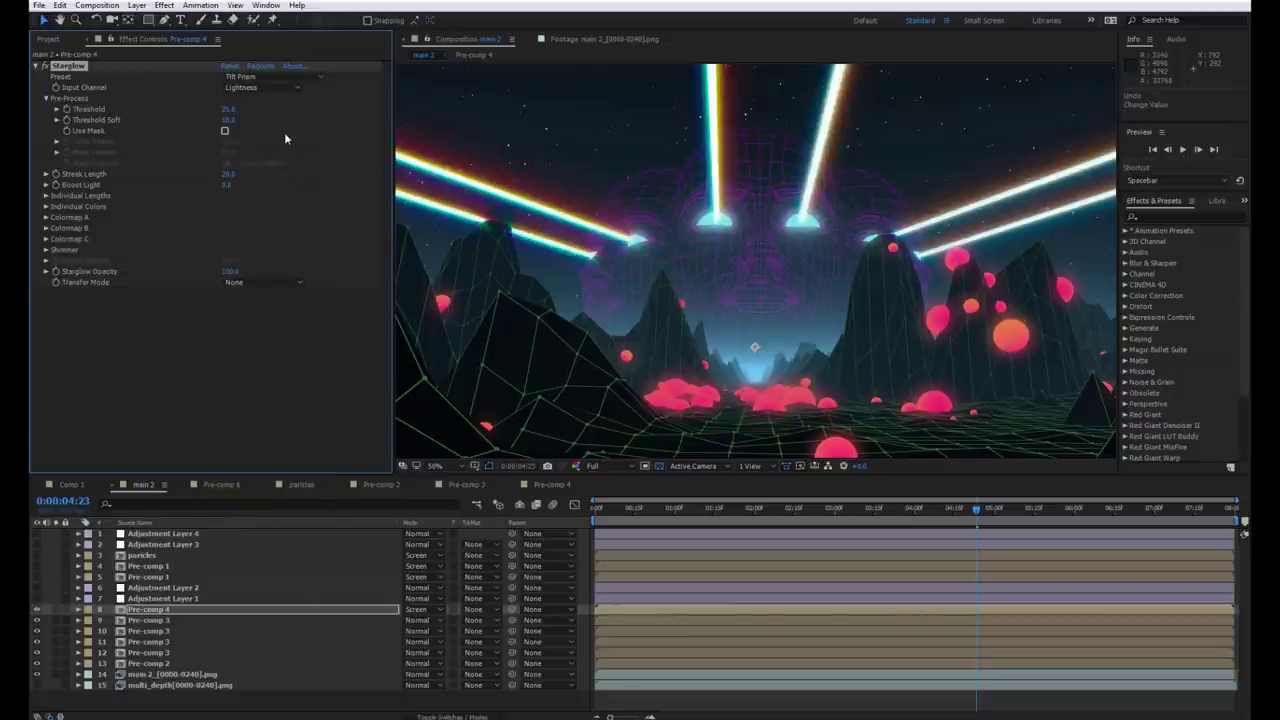
key("ctrl+z")
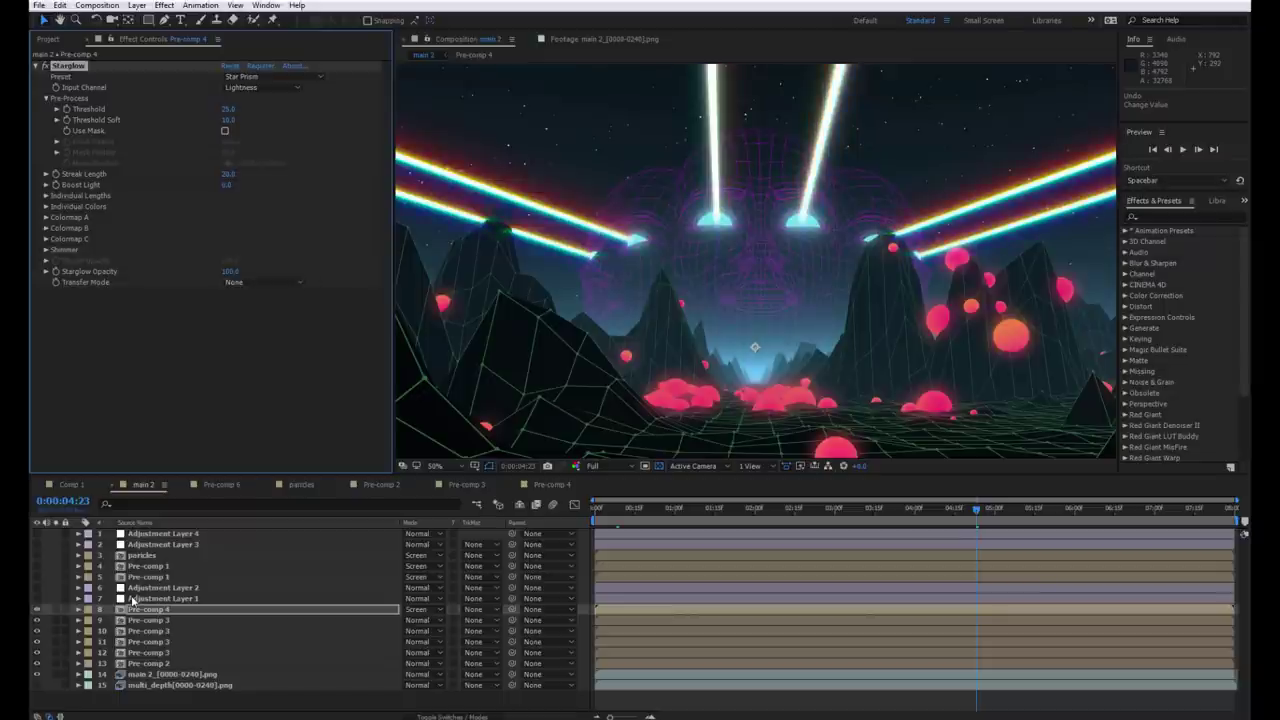
left_click(133, 598)
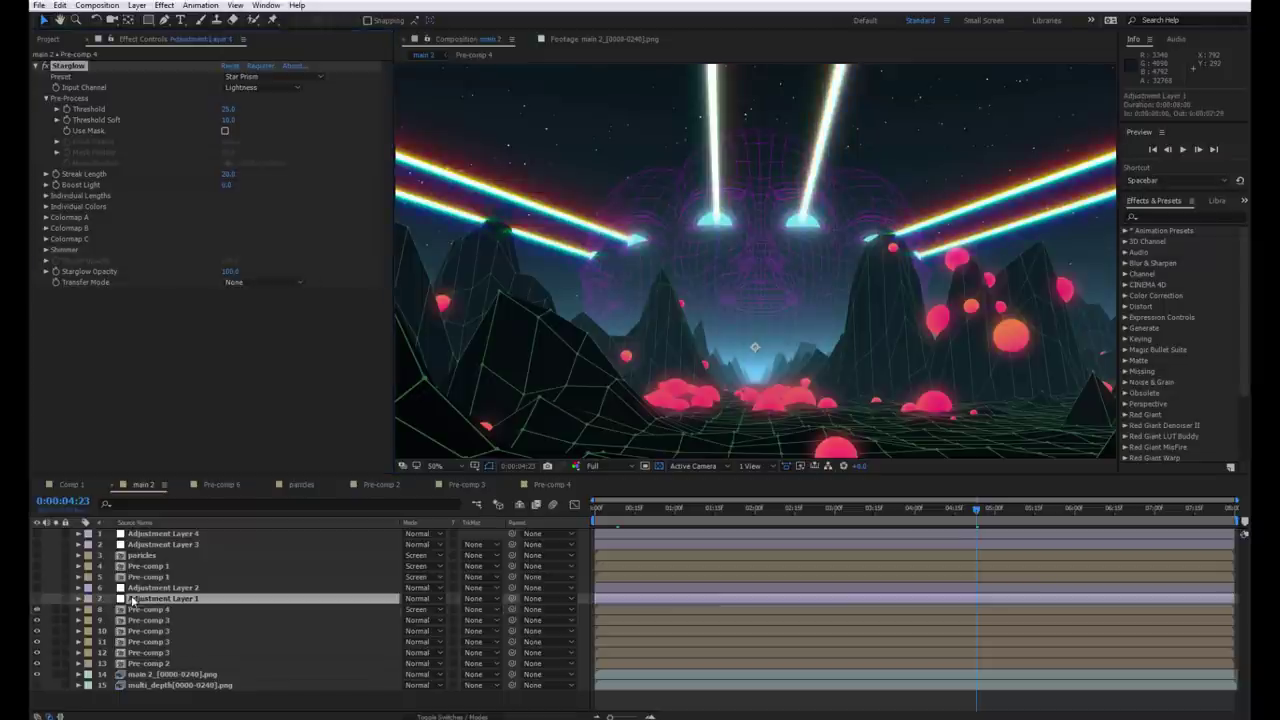
Enable Adjustment Layer 1 and compare the scene with its Curves effect on and off
left_click(36, 599)
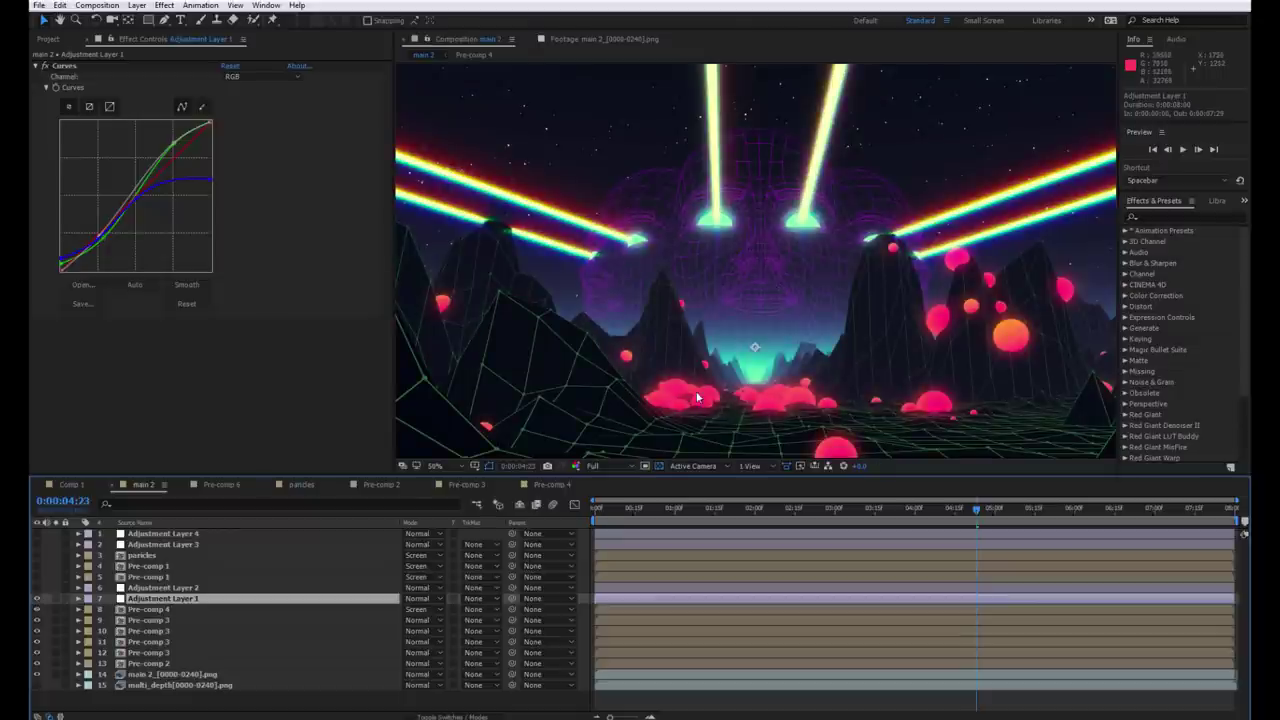
scroll(634, 343, "down", 2)
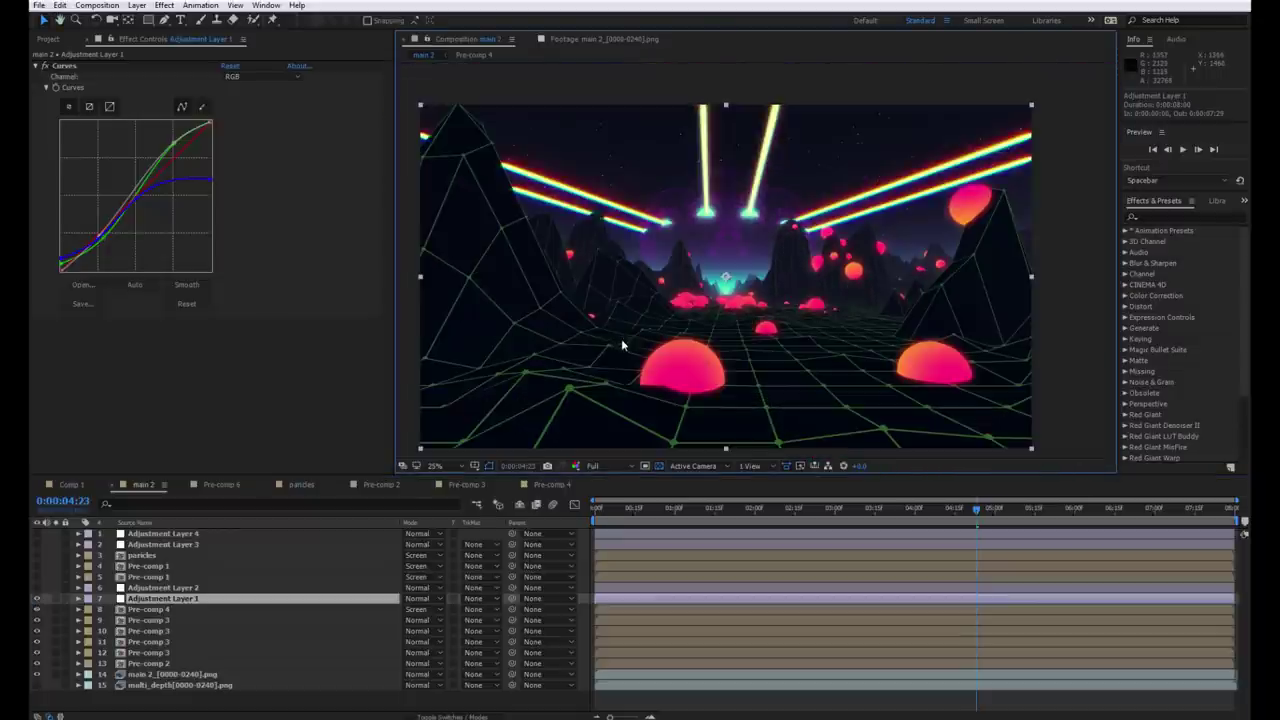
left_click(45, 66)
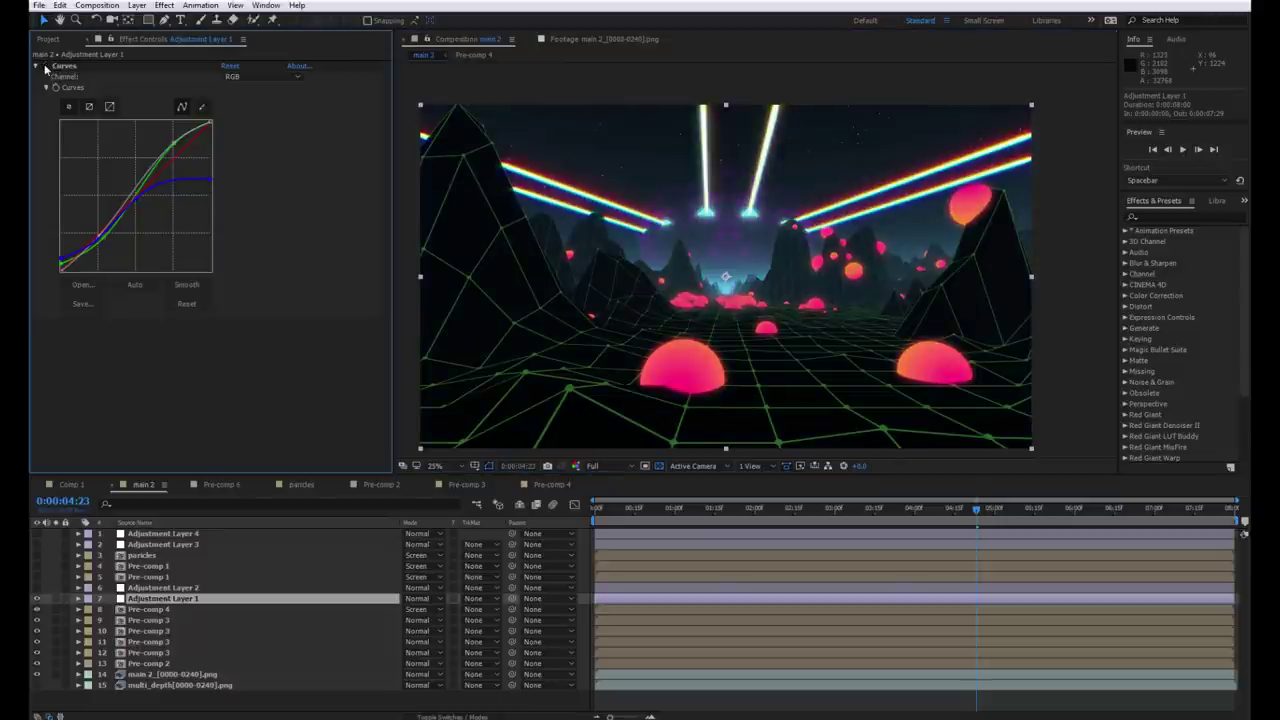
left_click(45, 66)
left_click(45, 66)
left_click(45, 66)
left_click(45, 66)
left_click(45, 66)
left_click(45, 66)
left_click(45, 66)
left_click(45, 66)
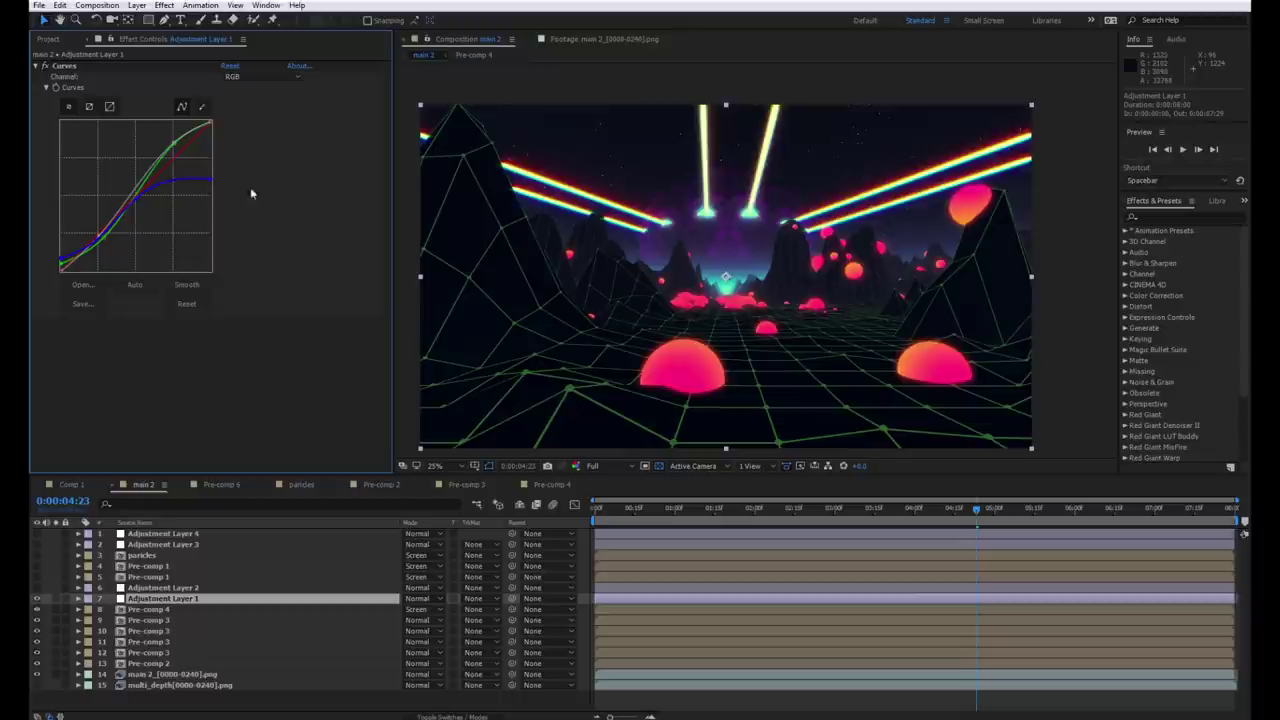
scroll(511, 377, "up", 2)
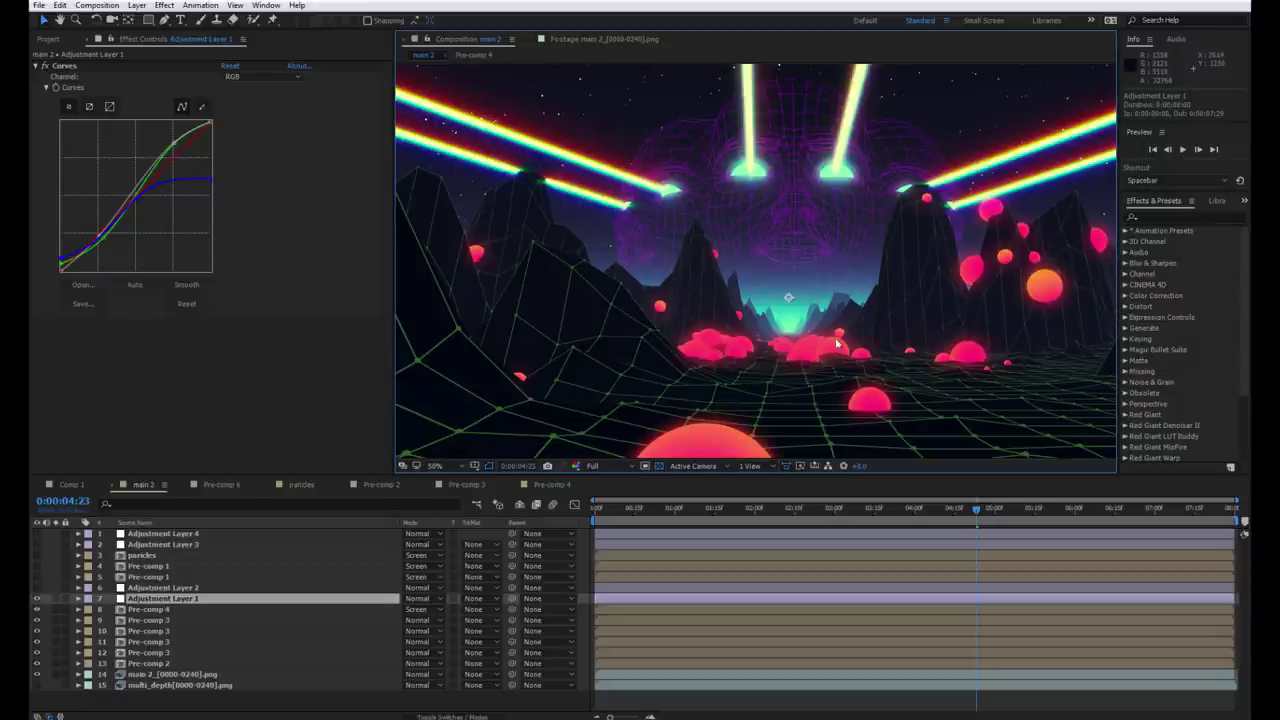
mouse_move(838, 345)
left_mouse_down()
mouse_move(537, 281)
mouse_move(393, 274)
mouse_move(743, 344)
left_mouse_up()
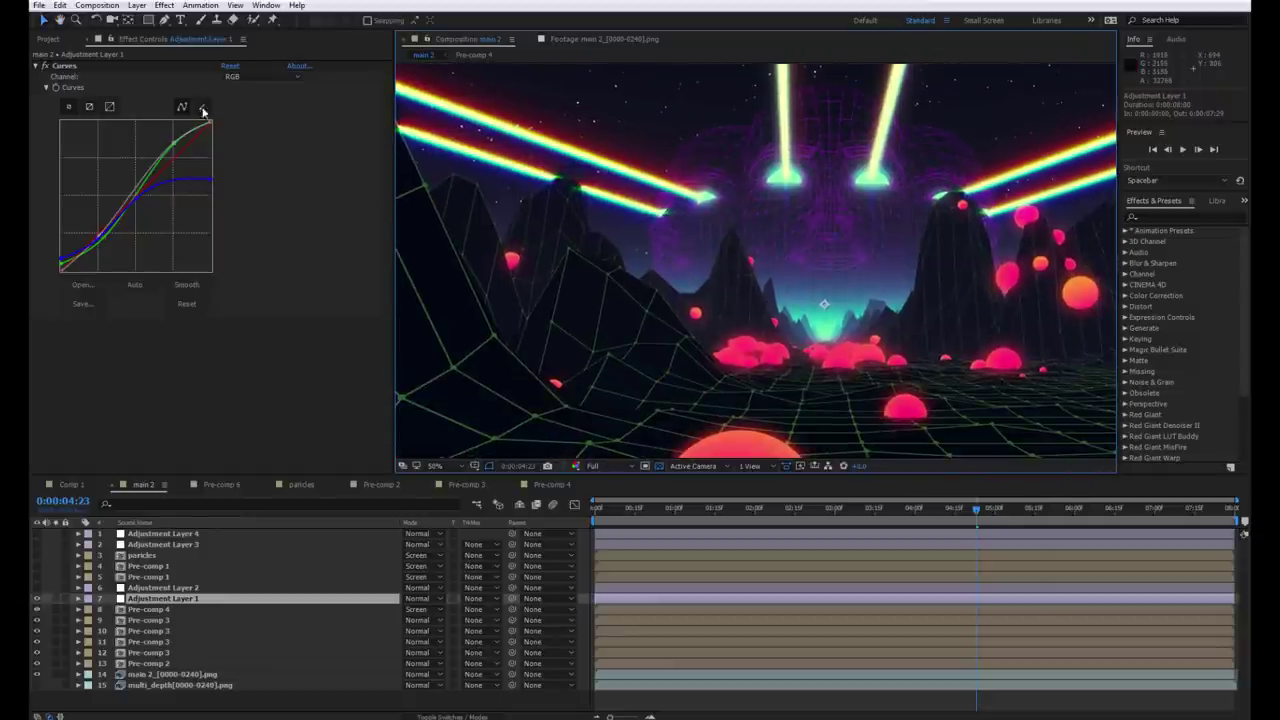
Check the Red channel curve, then lift the RGB curve to brighten the image
left_click(260, 76)
left_click(252, 99)
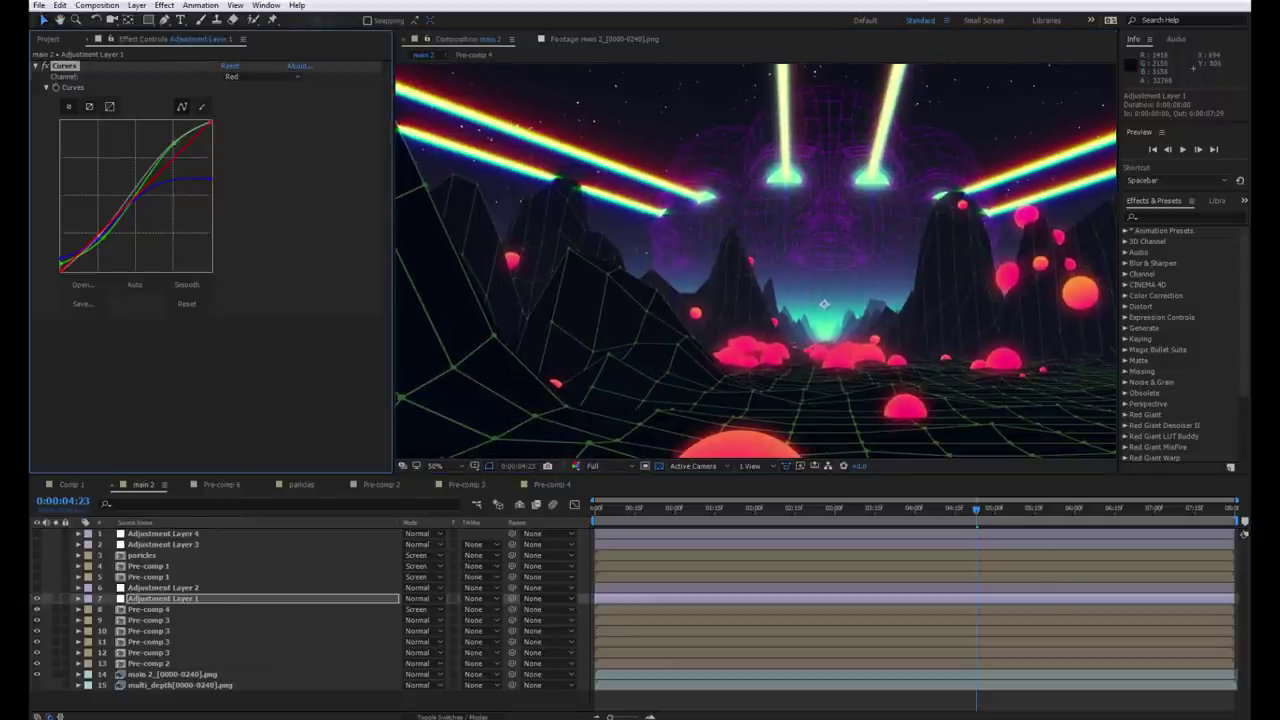
left_click(247, 75)
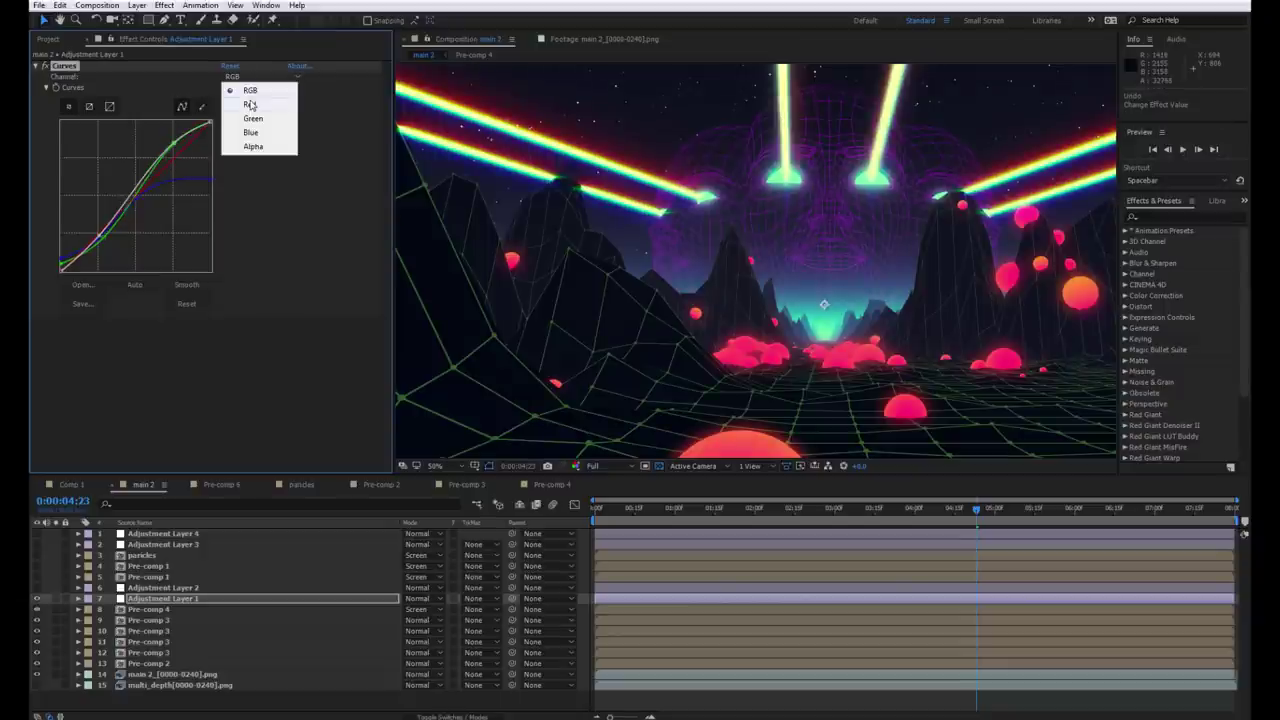
left_click(250, 105)
left_click(250, 76)
left_click(245, 87)
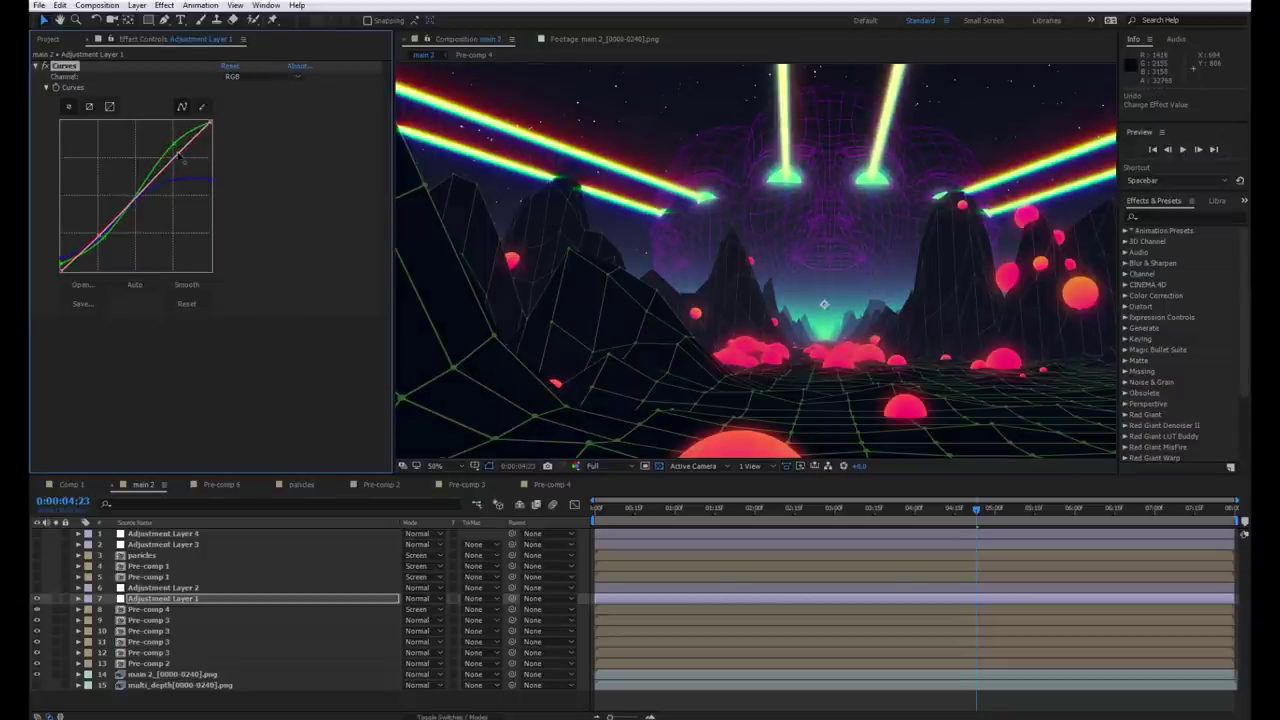
left_click_drag(165, 152, 174, 144)
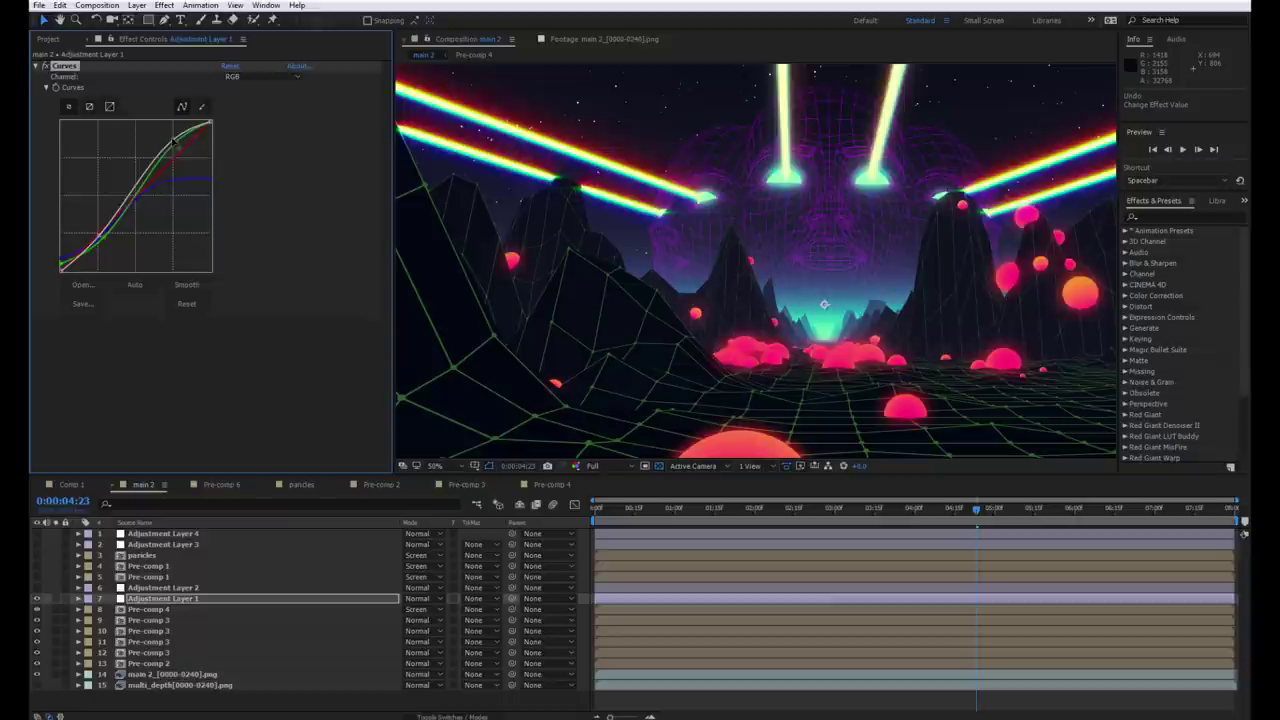
Inspect the Green and Blue curves and compare Adjustment Layer 1 on and off
left_click(250, 77)
left_click(257, 119)
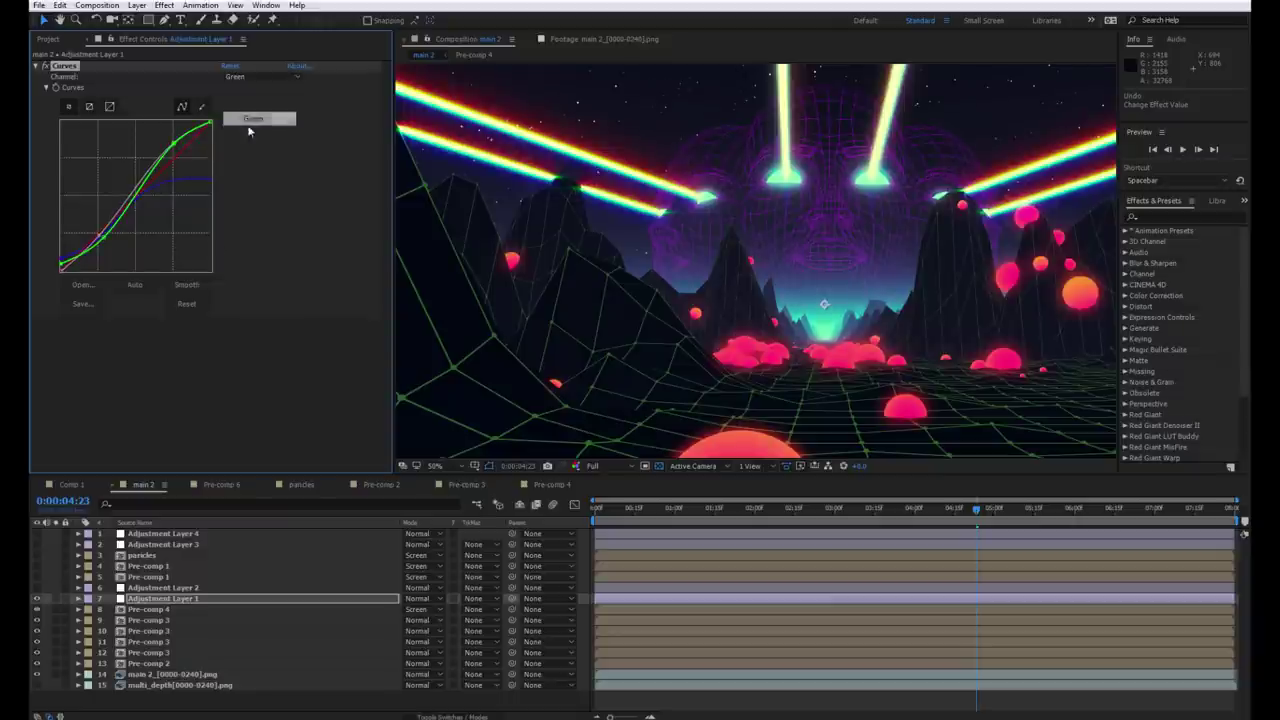
left_click(258, 77)
left_click(258, 130)
left_click(38, 598)
left_click(38, 598)
left_click(38, 598)
left_click(38, 598)
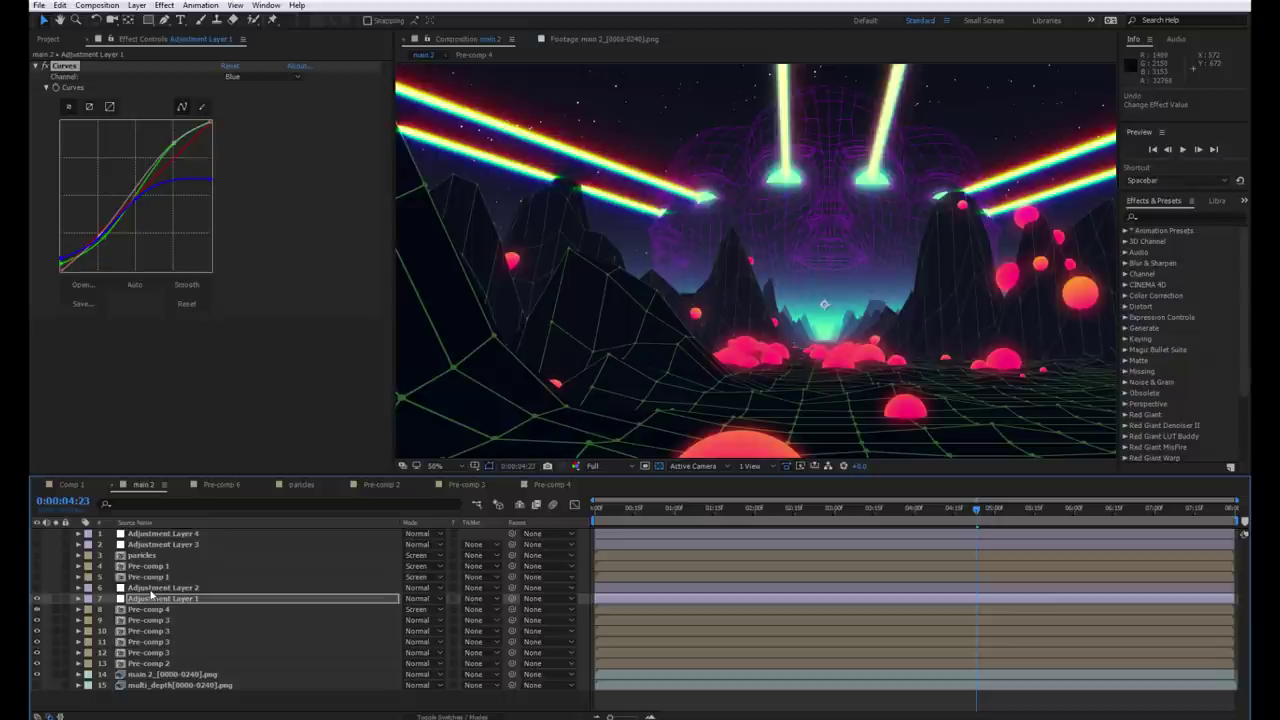
key("ctrl+Up")
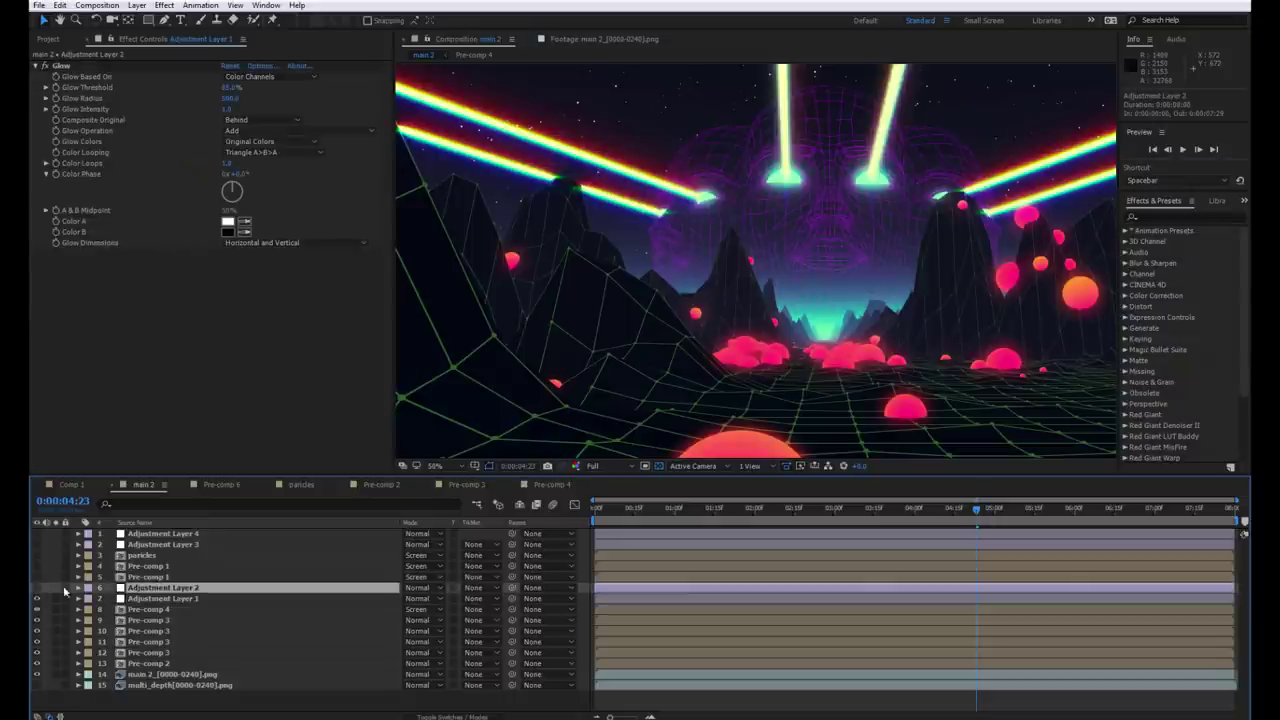
Enable Adjustment Layer 2's Glow and re-centre the frame at 25% zoom
left_click(37, 590)
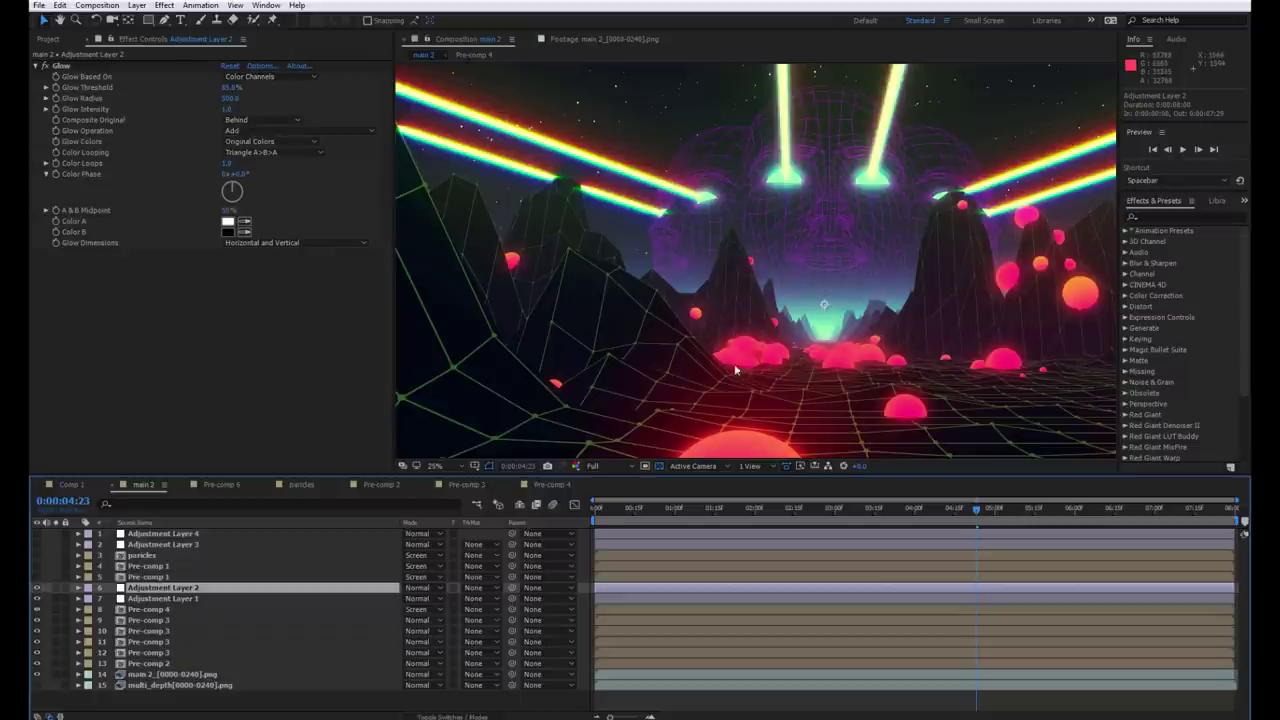
scroll(514, 382, "down", 2)
left_click_drag(652, 386, 591, 388)
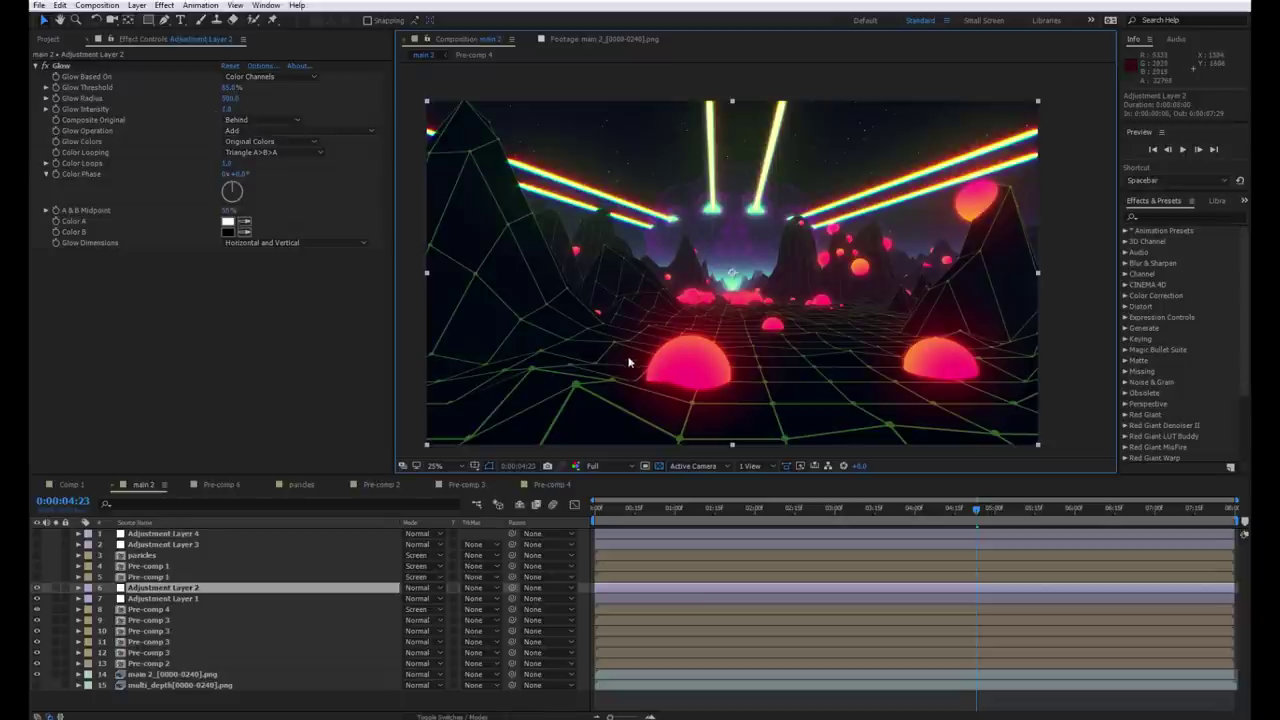
Set the project colour depth to 8 bits per channel, then undo the change
key("ctrl+alt+shift+k")
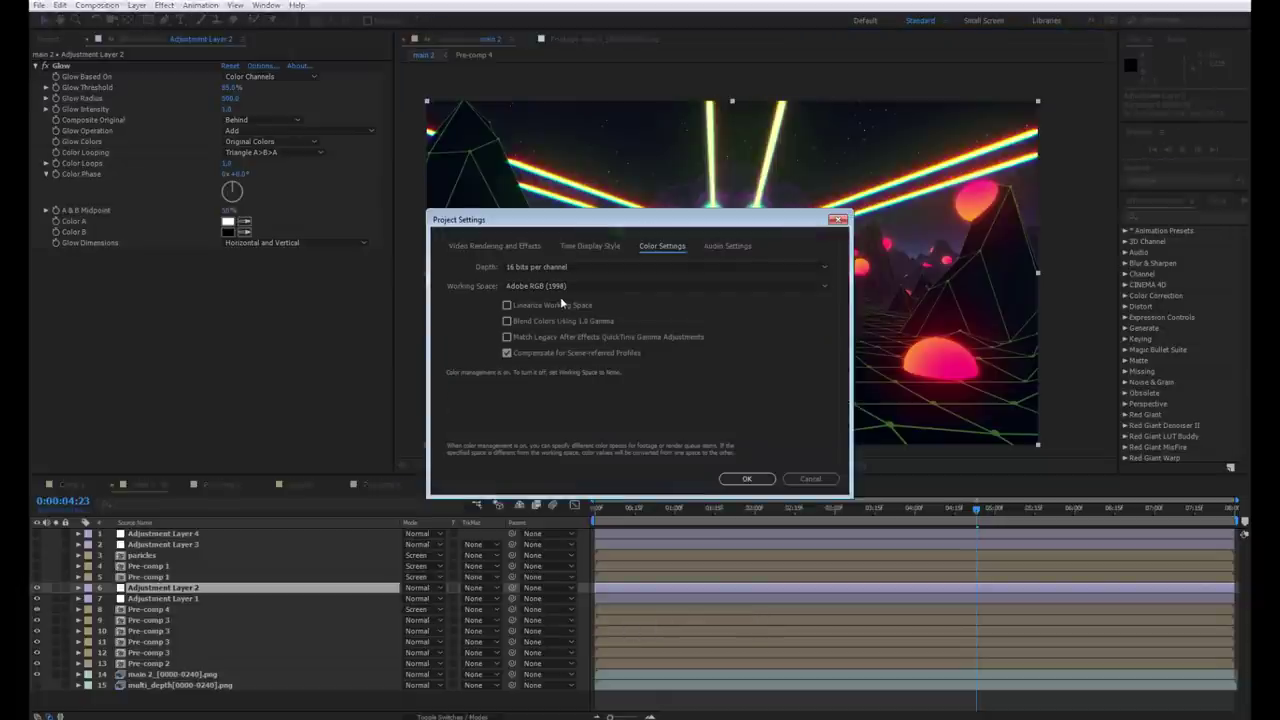
left_click_drag(510, 219, 811, 413)
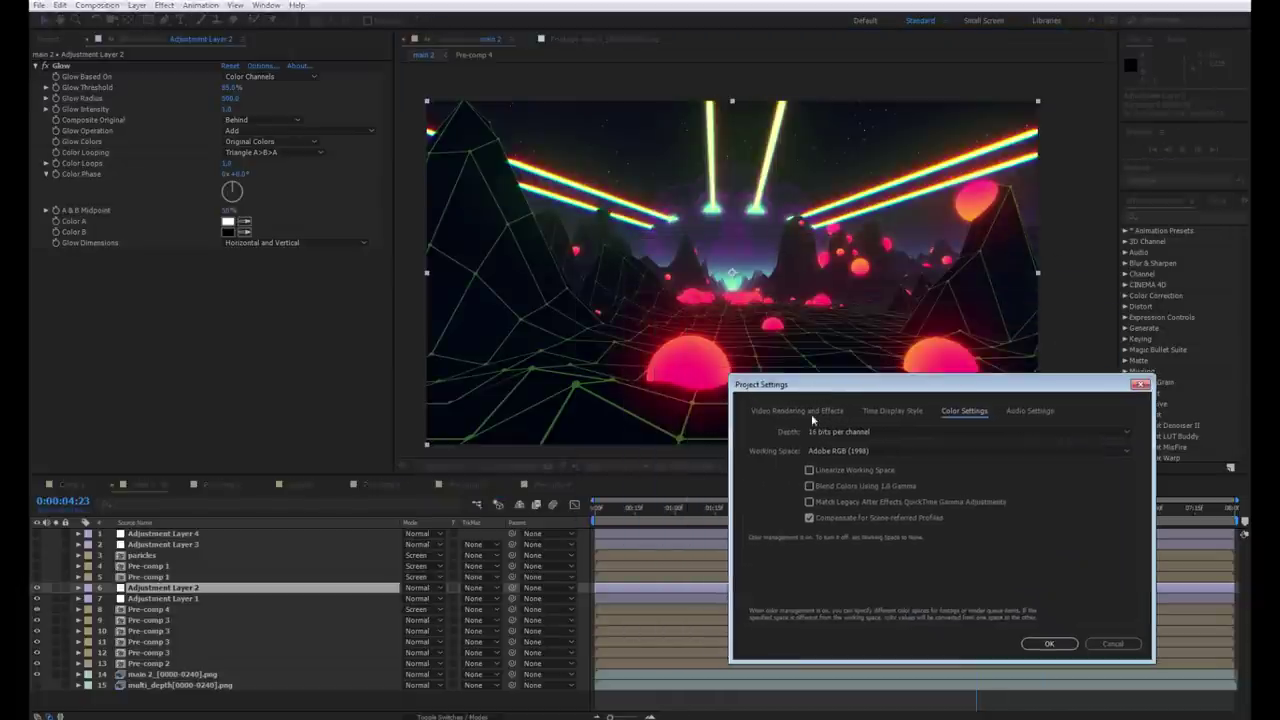
left_click(838, 431)
left_click(858, 443)
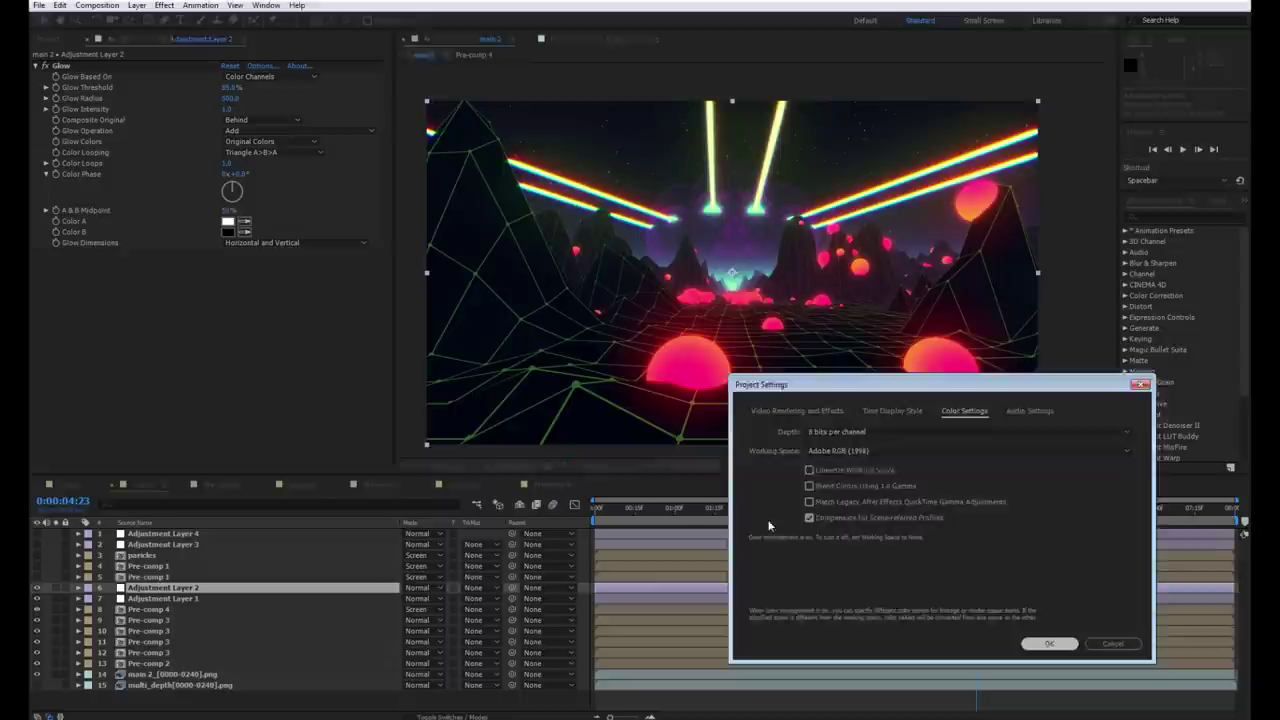
key("Return")
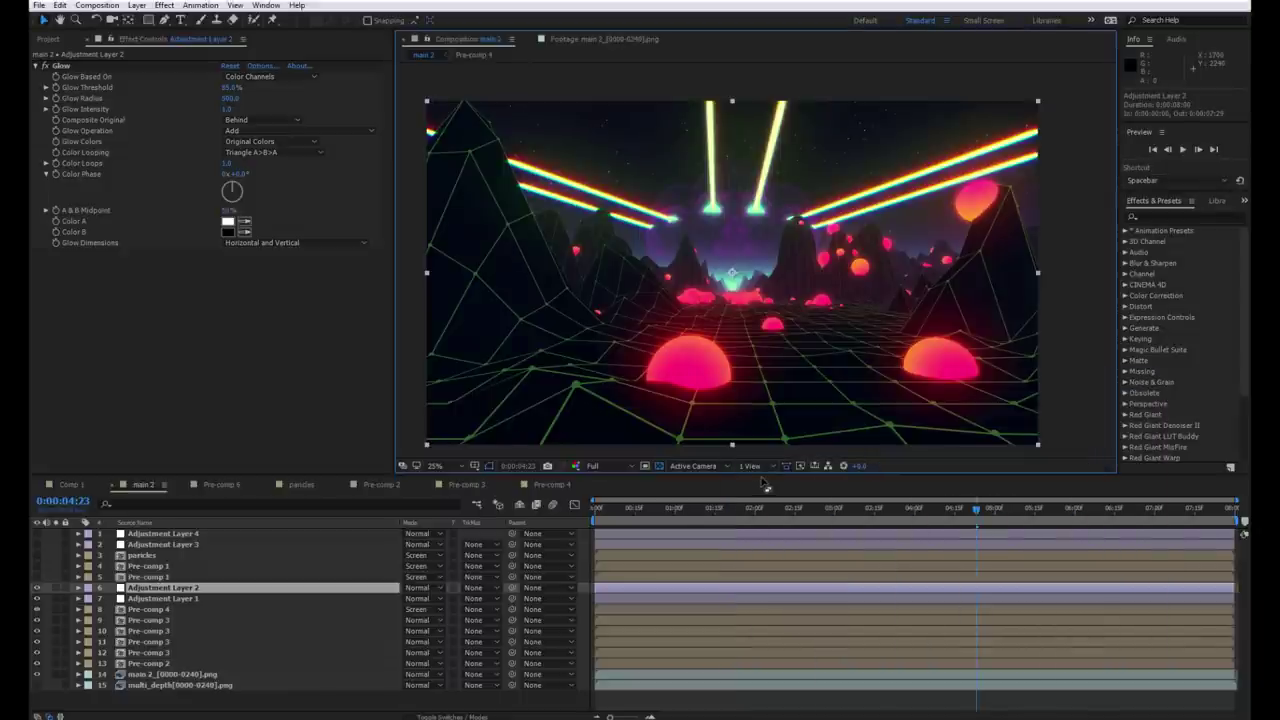
key("ctrl+z")
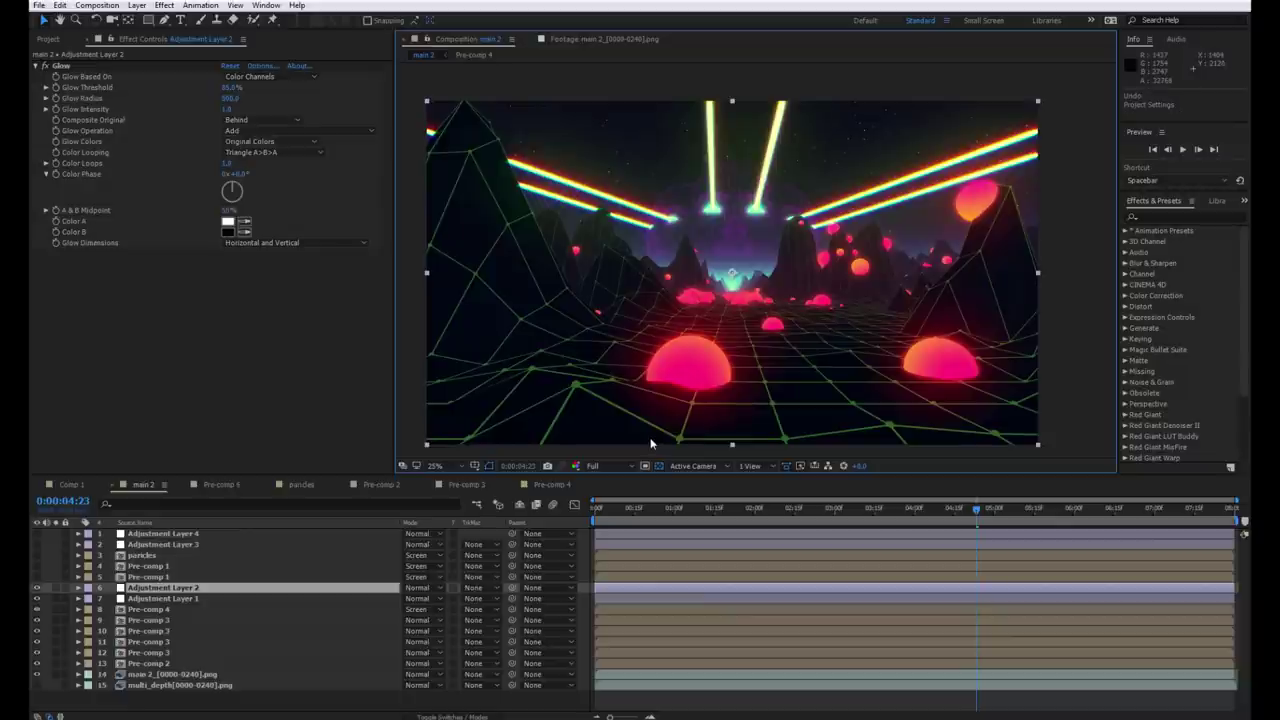
Turn on layer 5, Pre-comp 1, with its Fast Blur
scroll(628, 398, "up", 1)
scroll(628, 398, "up", 1)
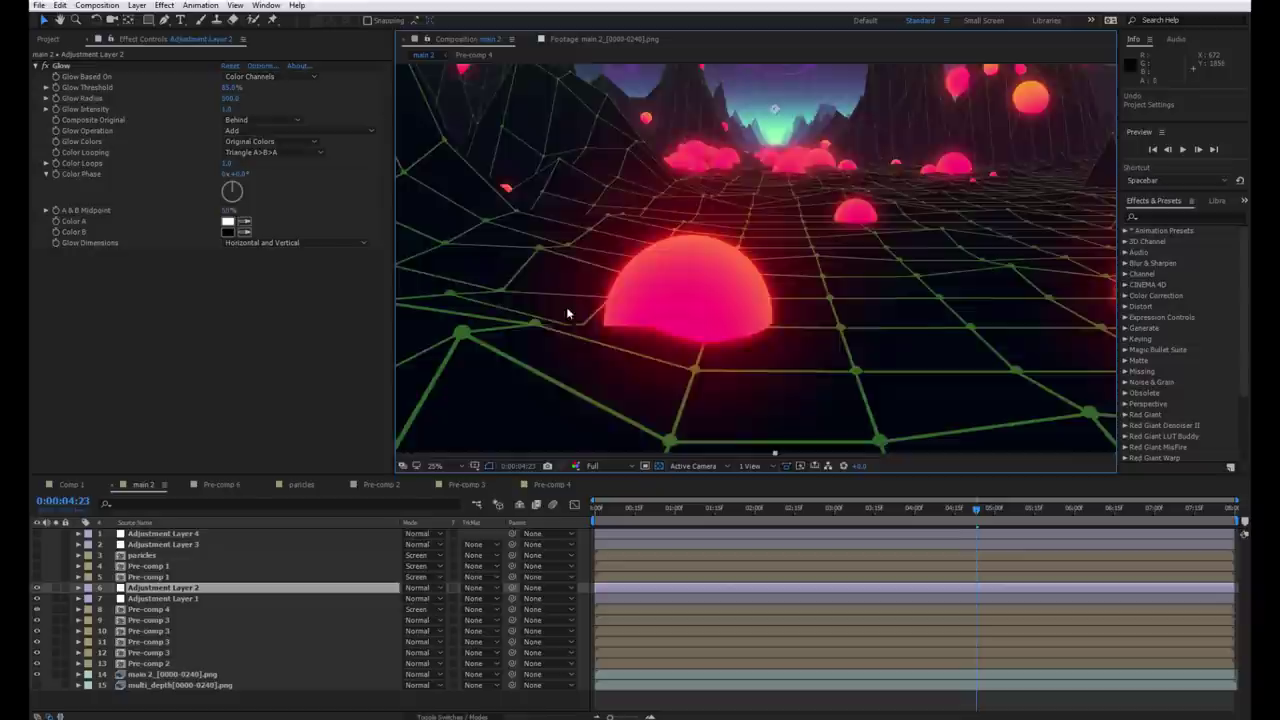
scroll(566, 306, "down", 2)
left_click(36, 576)
left_click(36, 577)
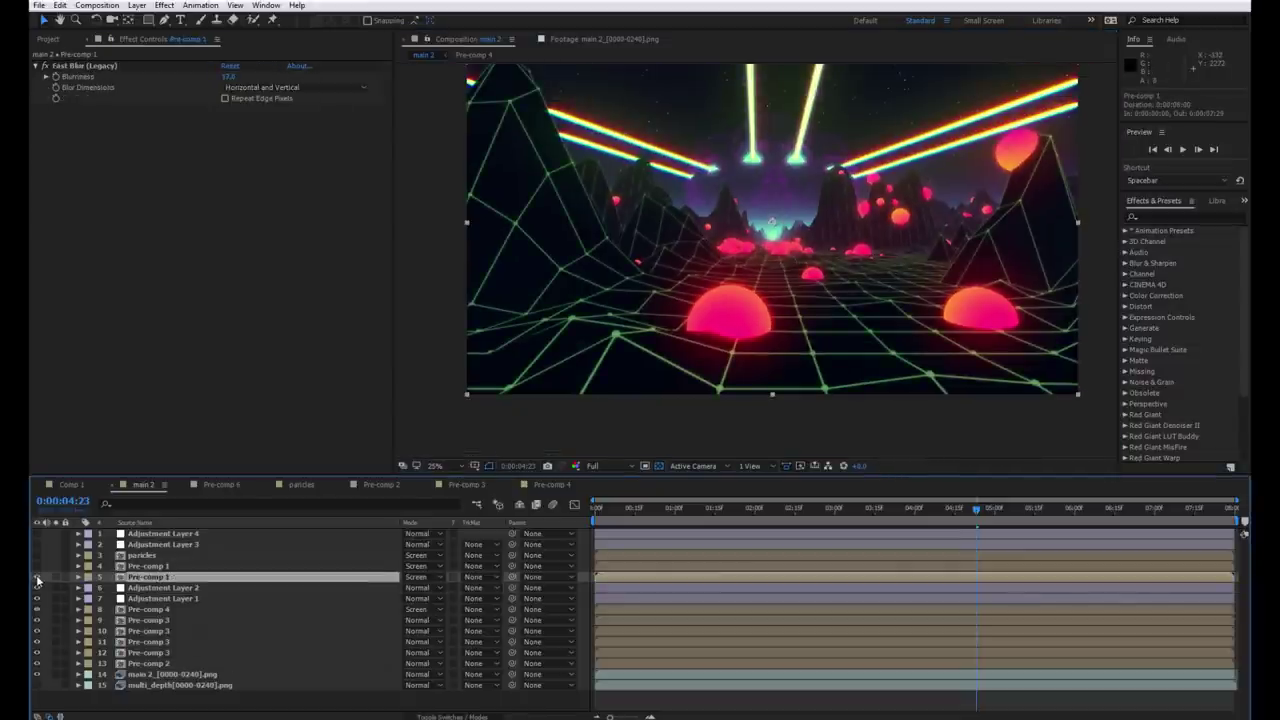
Toggle layer 5 Pre-comp 1 to compare, and pan the view slightly with the Hand tool
left_click(37, 577)
left_click(37, 577)
key("h")
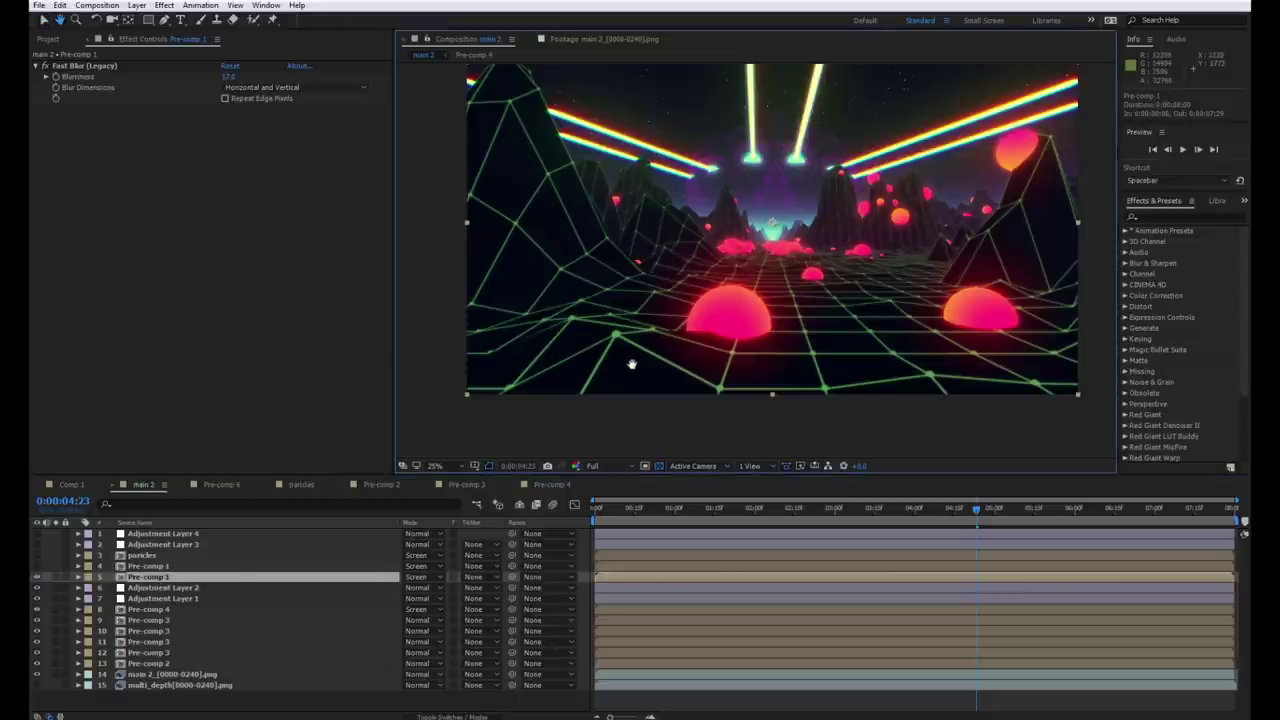
left_click_drag(657, 343, 619, 378)
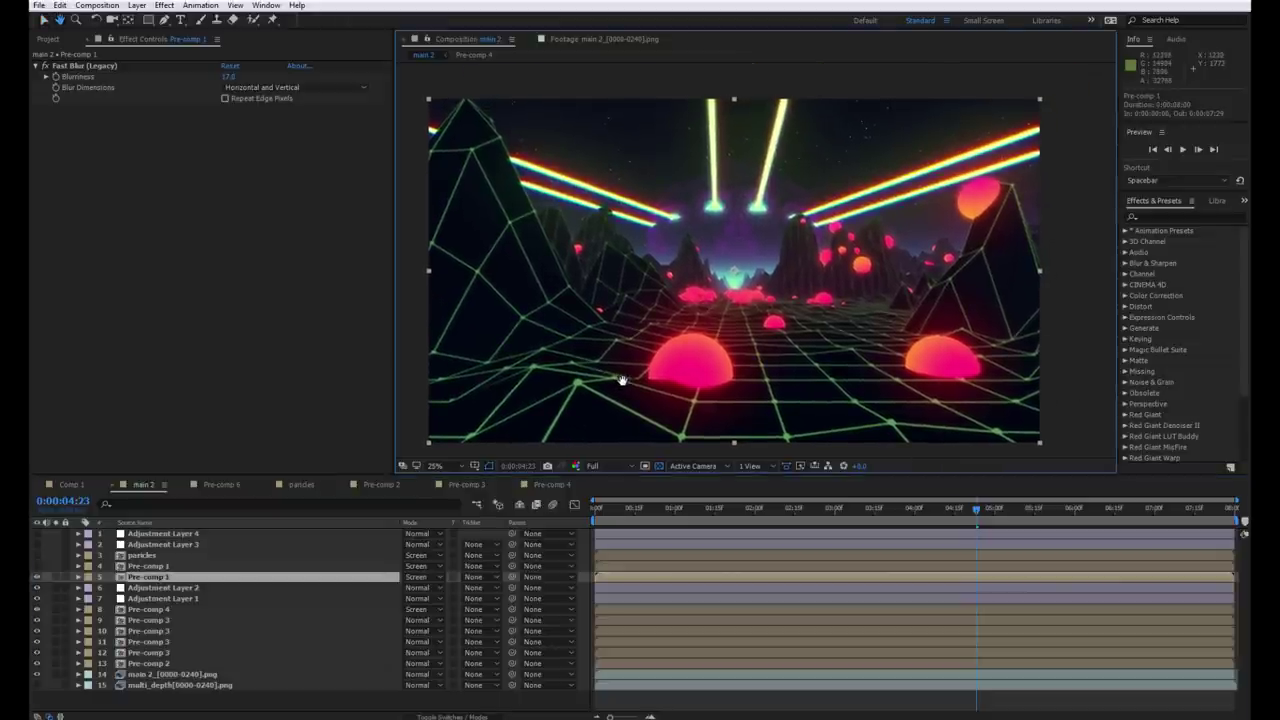
key("v")
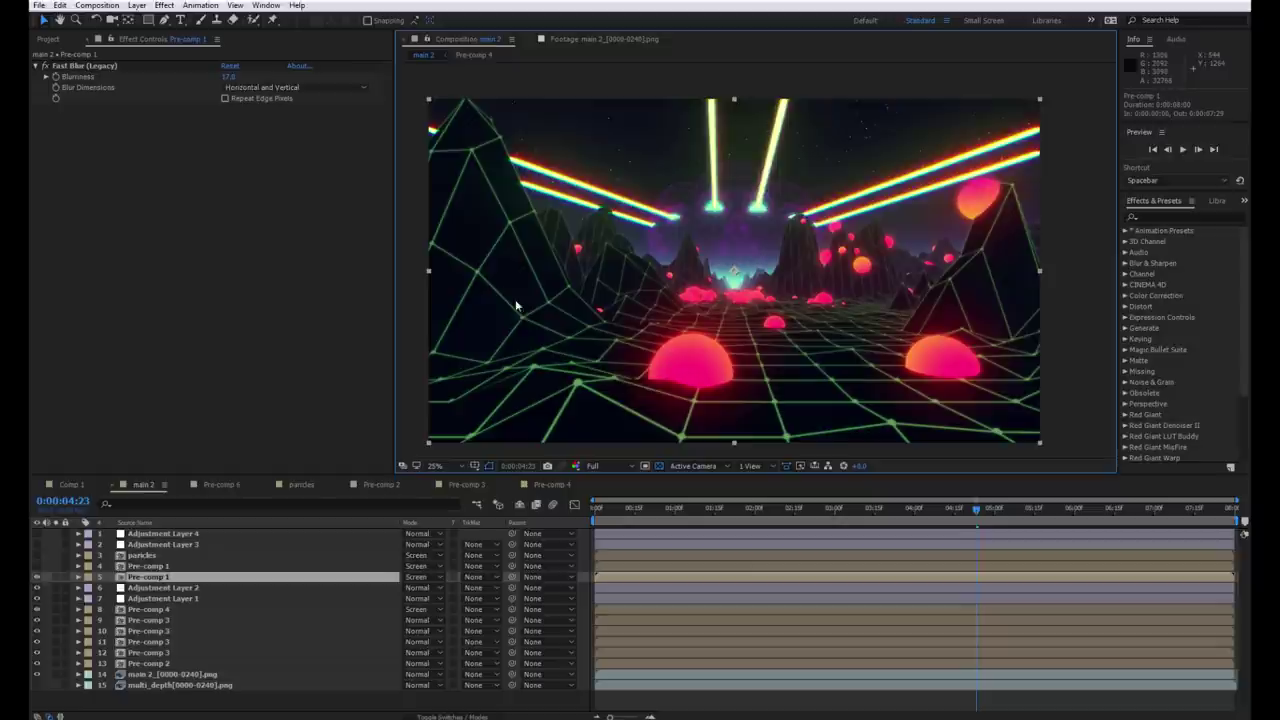
Turn on layer 4 Pre-comp 1's Starglow so the grid lines glow white
left_click(63, 566)
left_click(37, 566)
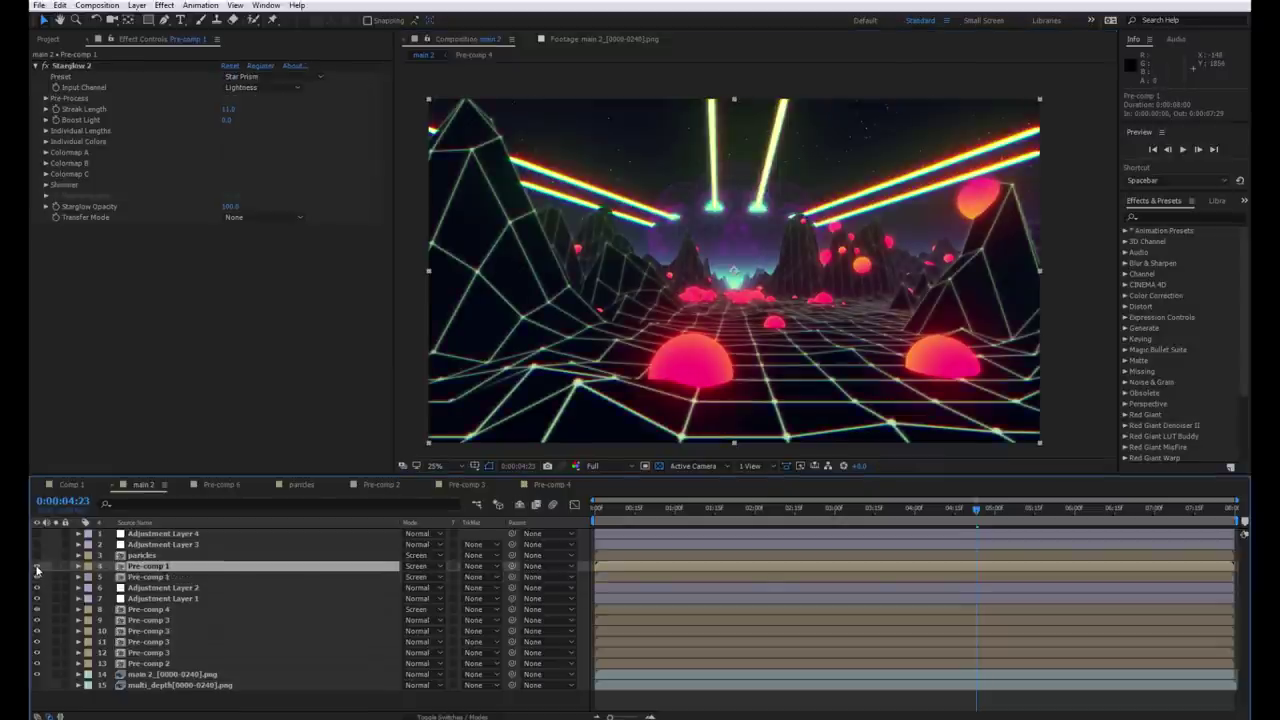
left_click(37, 567)
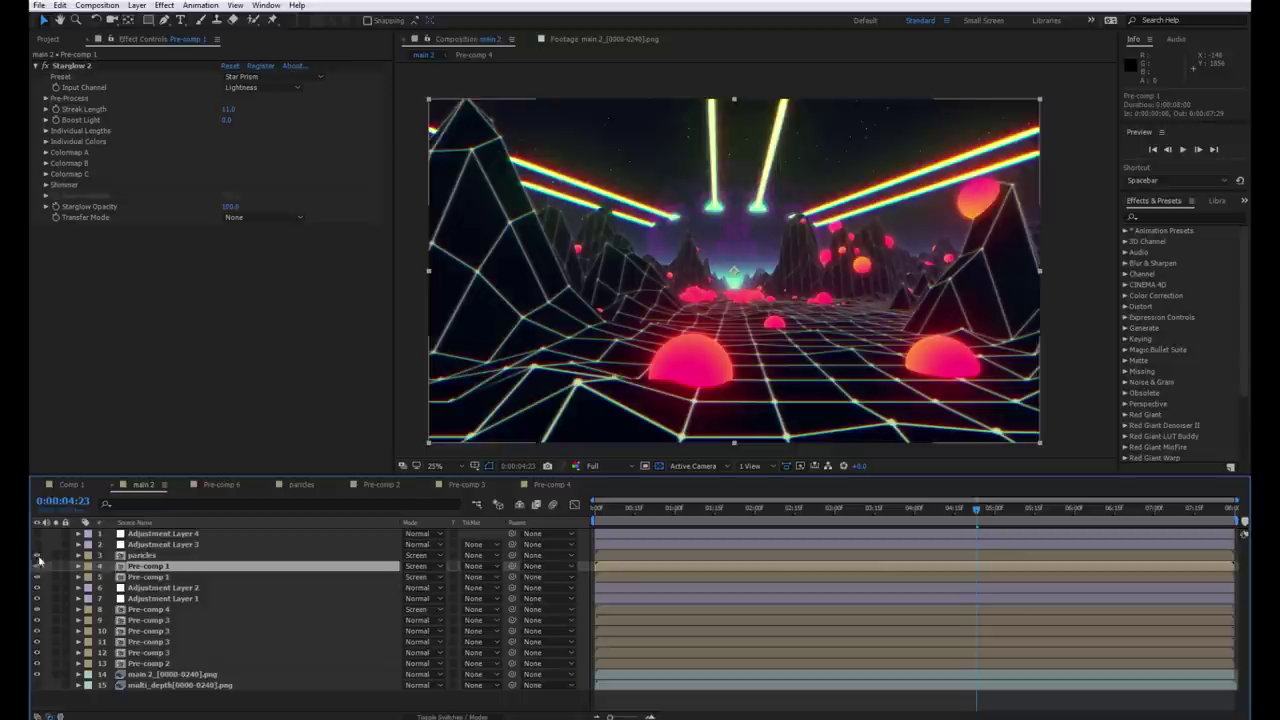
left_click(132, 556)
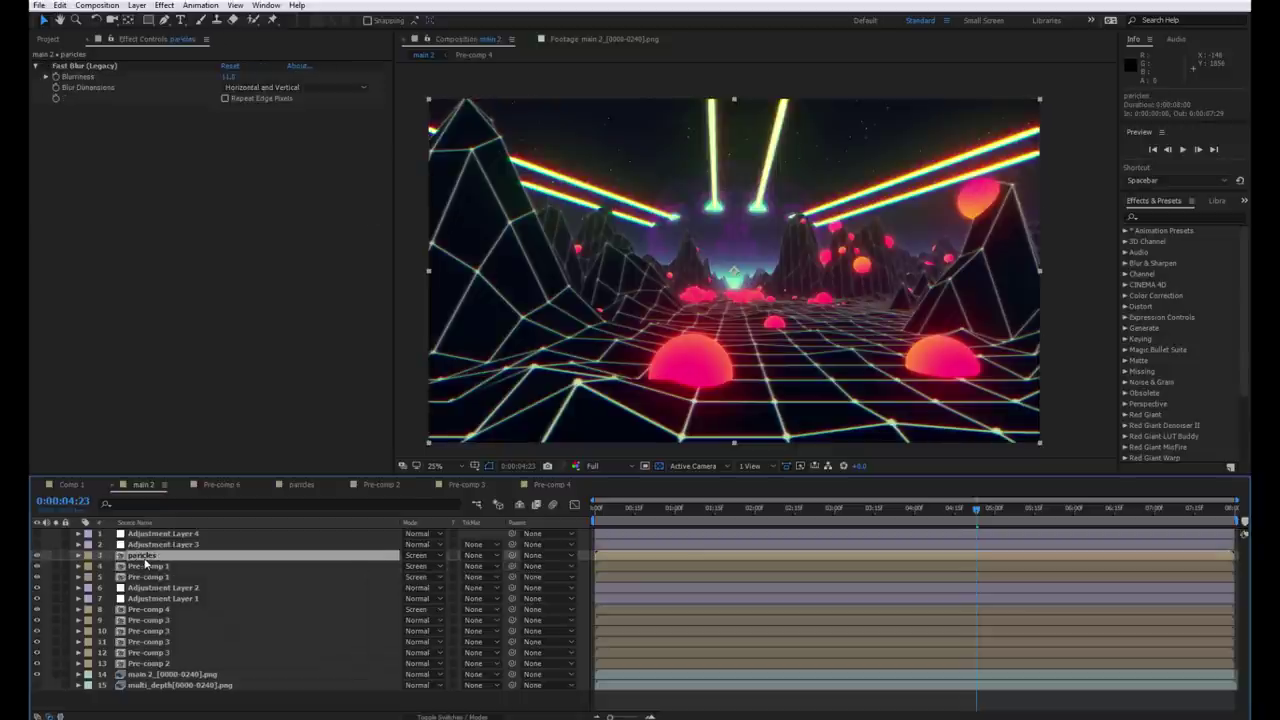
double_click(143, 556)
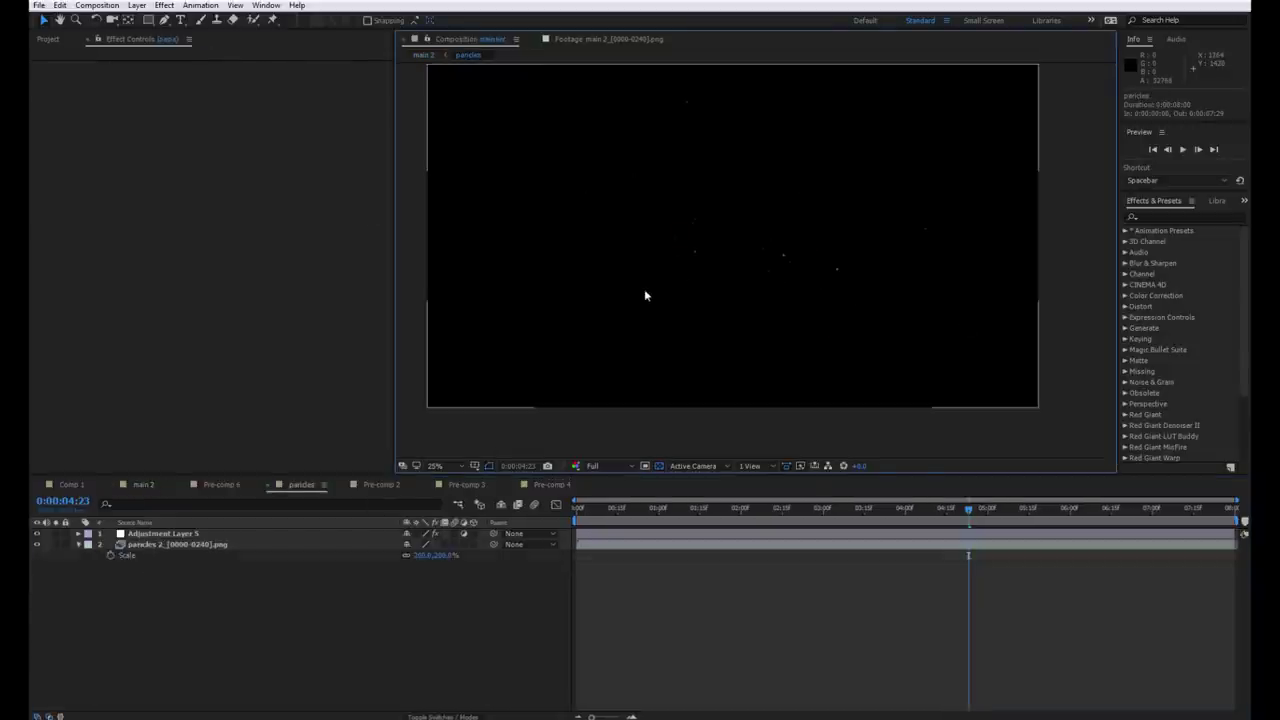
left_click_drag(613, 510, 548, 520)
key("space")
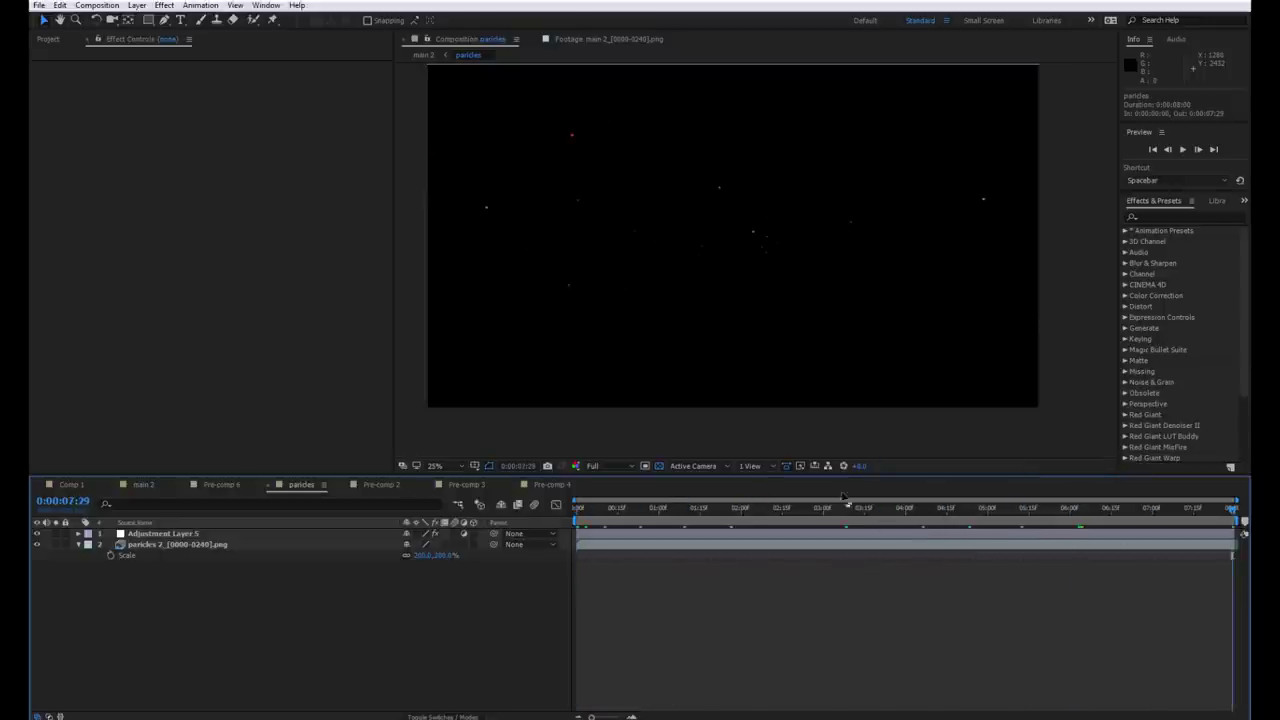
left_click(141, 484)
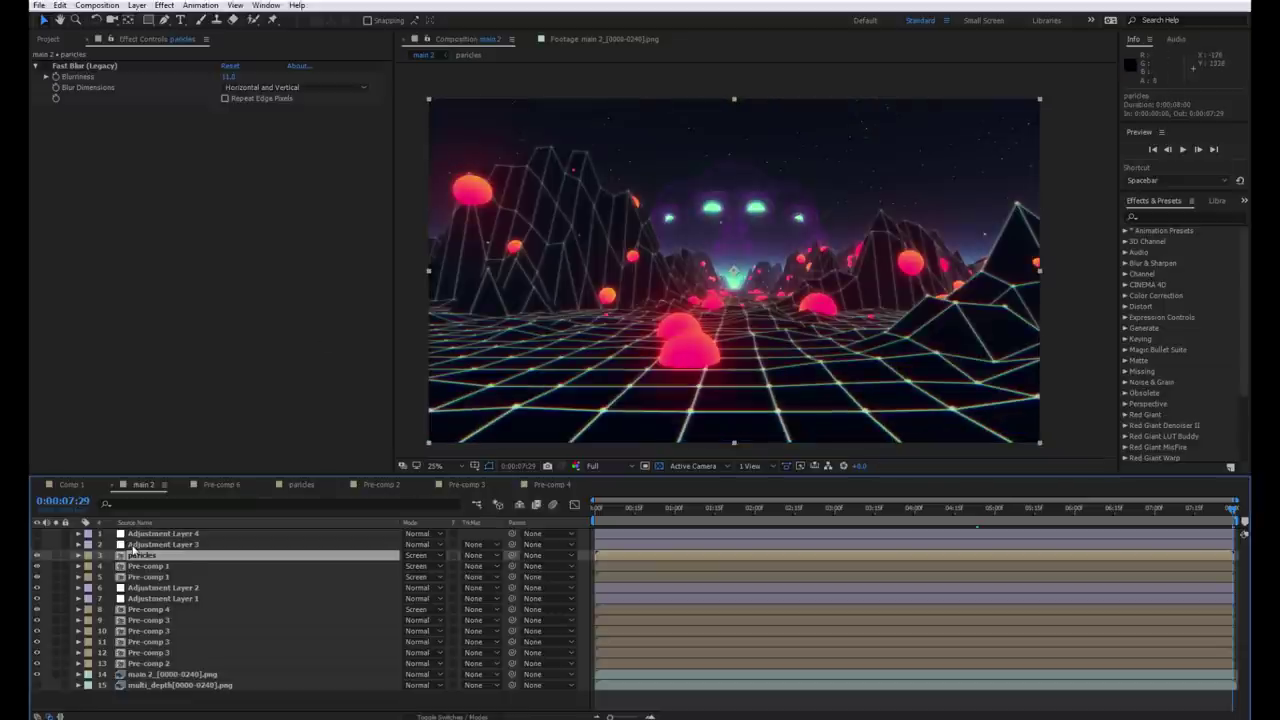
Select Adjustment Layer 4 after Layer 3 and launch its Magic Bullet Looks editor
left_click(33, 545)
left_click(163, 534)
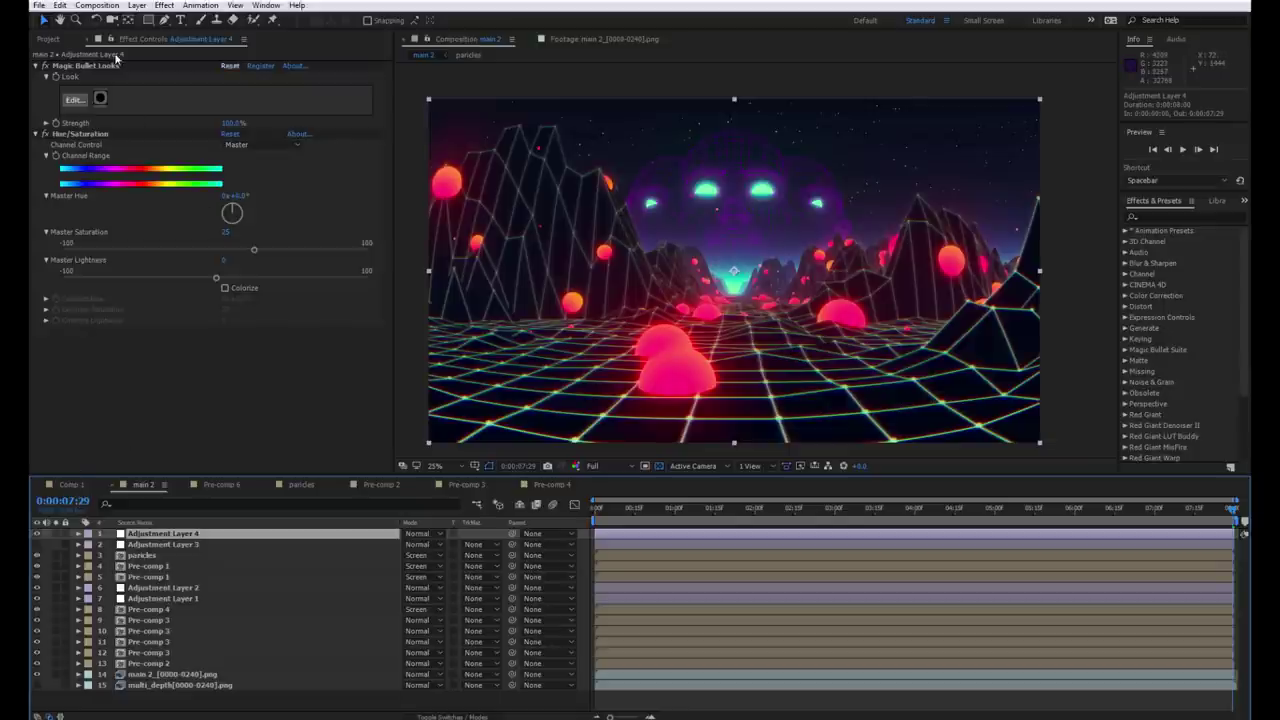
left_click(115, 64)
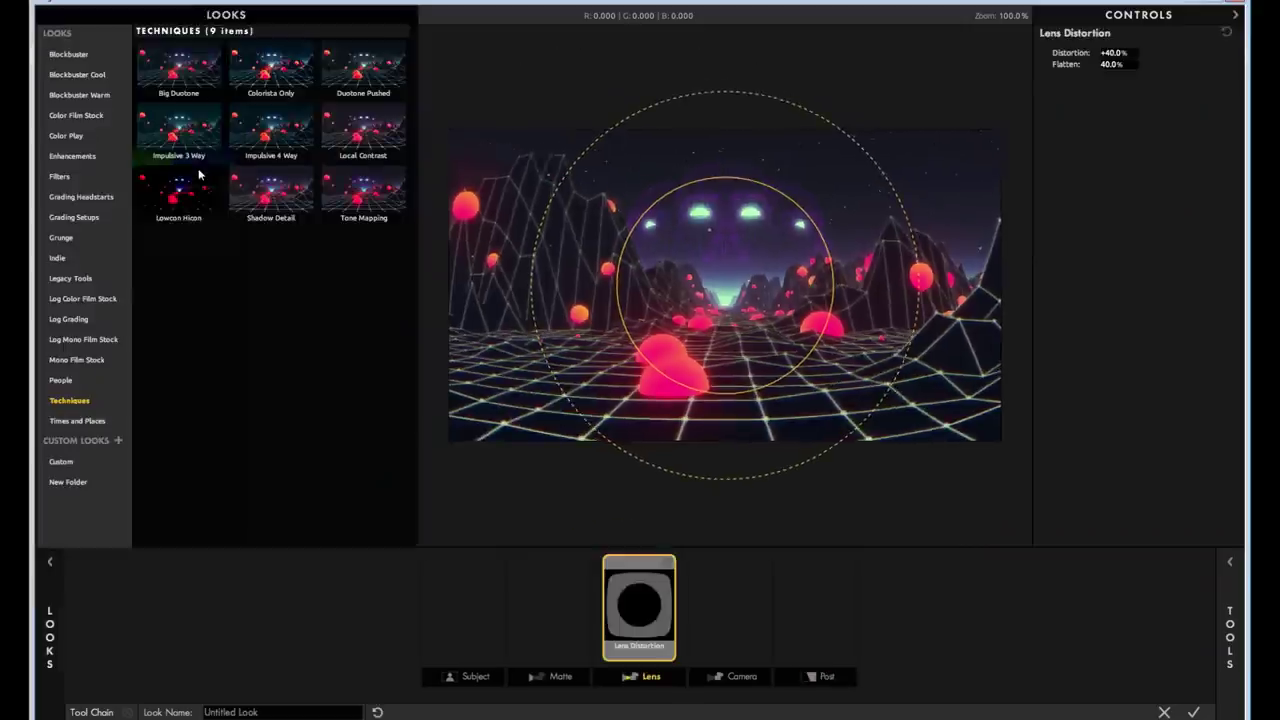
Open the Looks preset library and toggle Lens Distortion off and on to compare
left_click(198, 172)
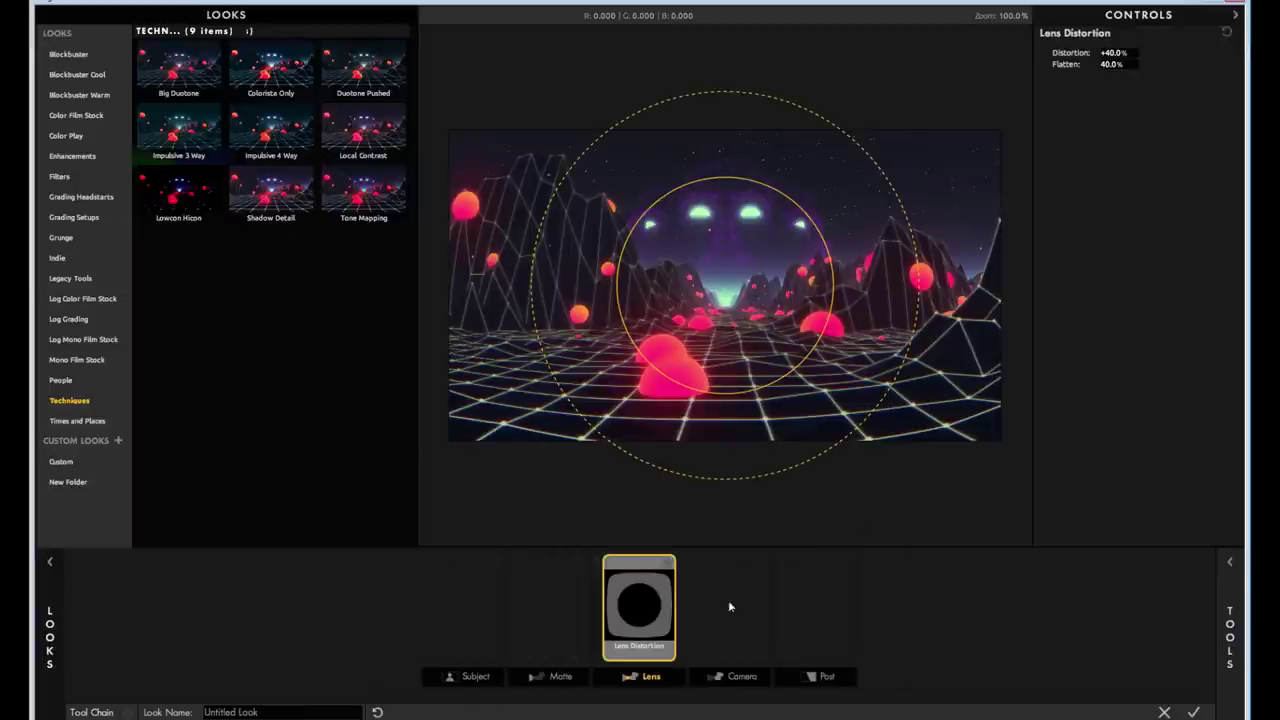
left_click(669, 563)
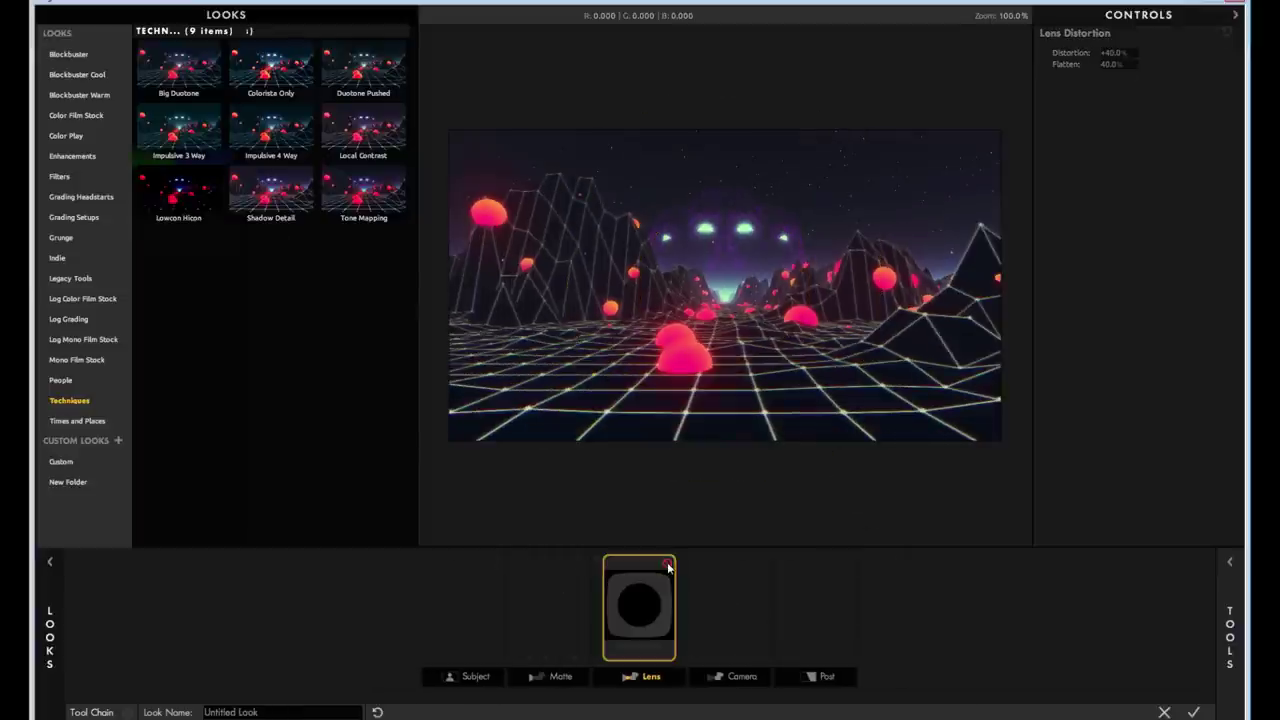
left_click(669, 563)
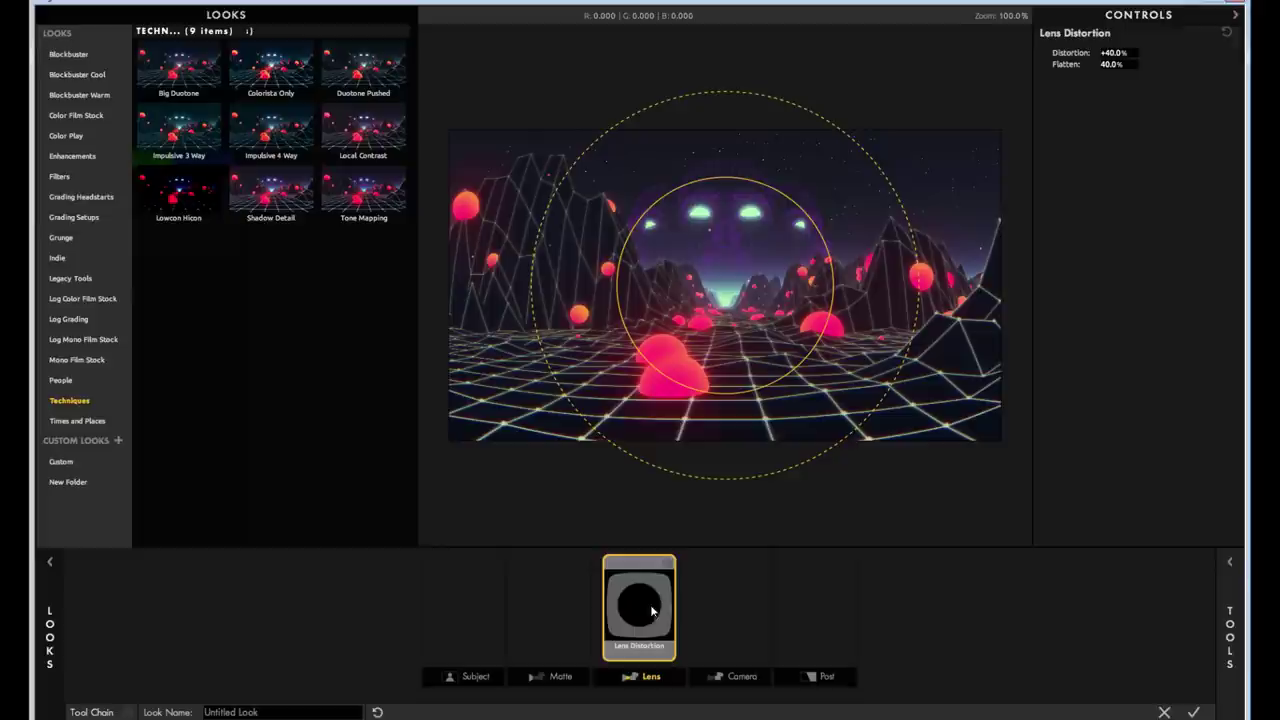
left_click(668, 564)
left_click(668, 564)
Recheck Lens Distortion, then apply the look at +40% distortion, 40% flatten
left_click(668, 564)
left_click(668, 564)
left_click(668, 564)
left_click(668, 564)
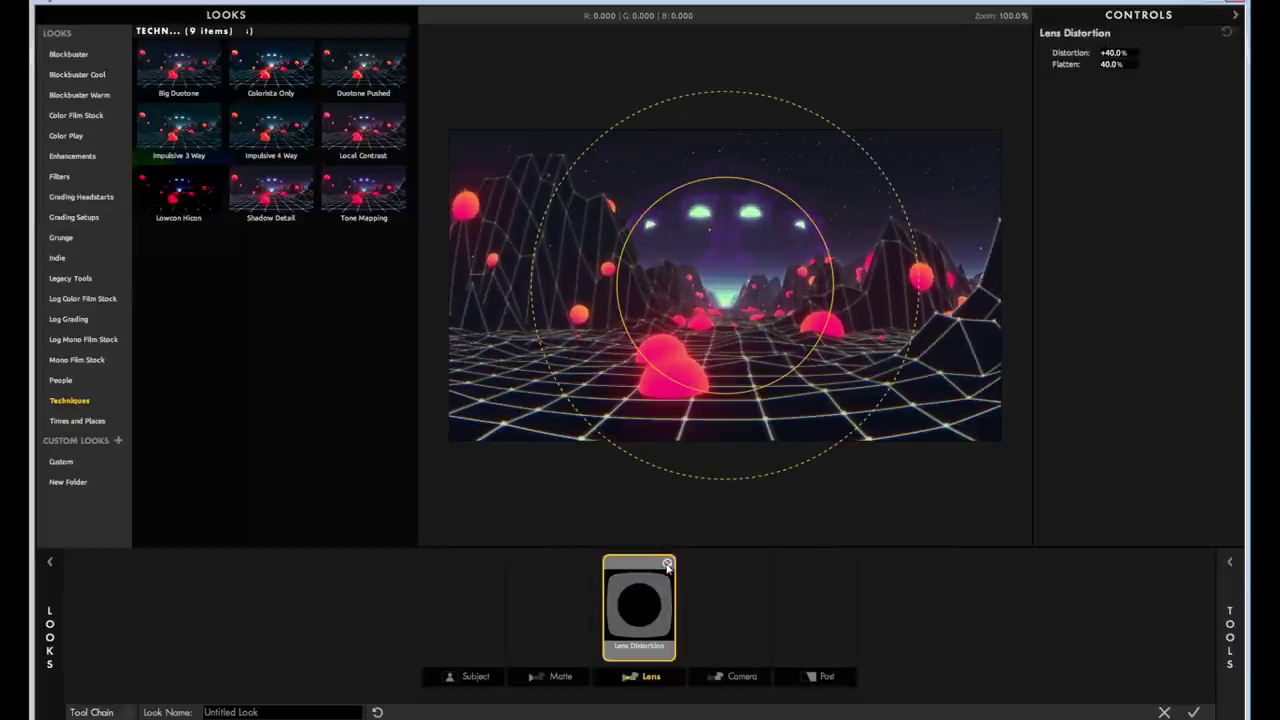
left_click(1193, 712)
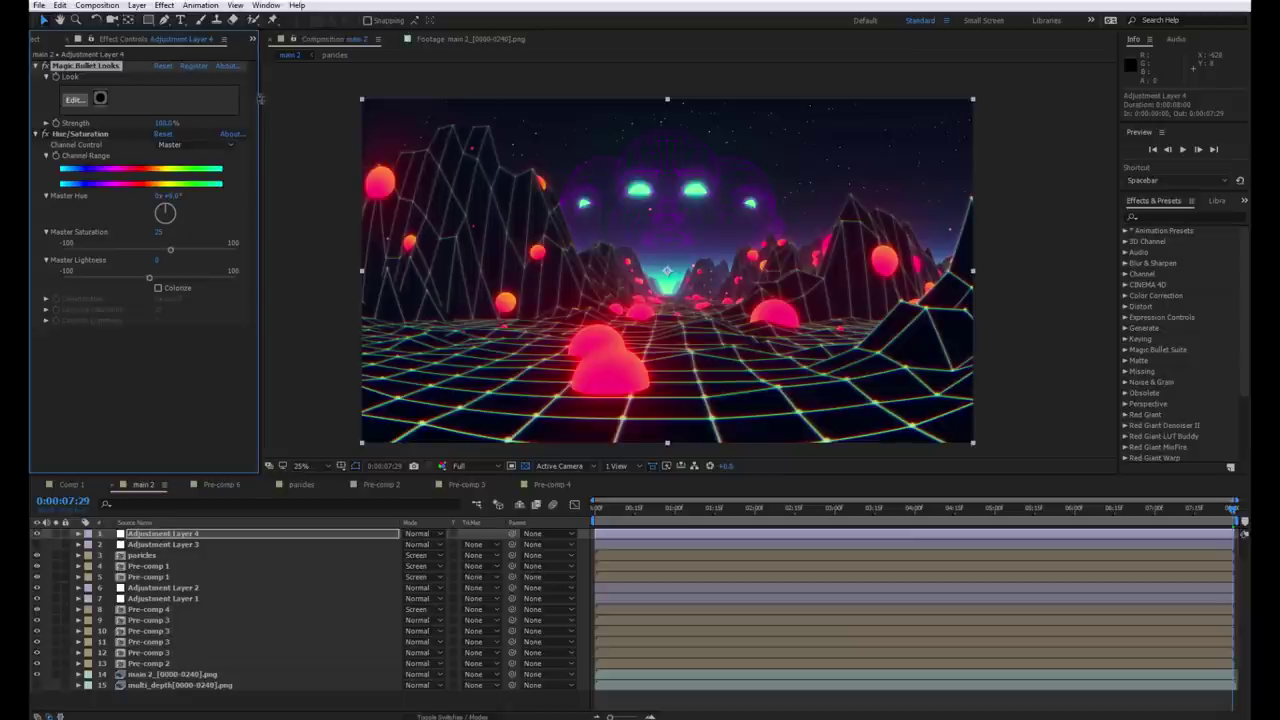
left_click_drag(260, 98, 362, 254)
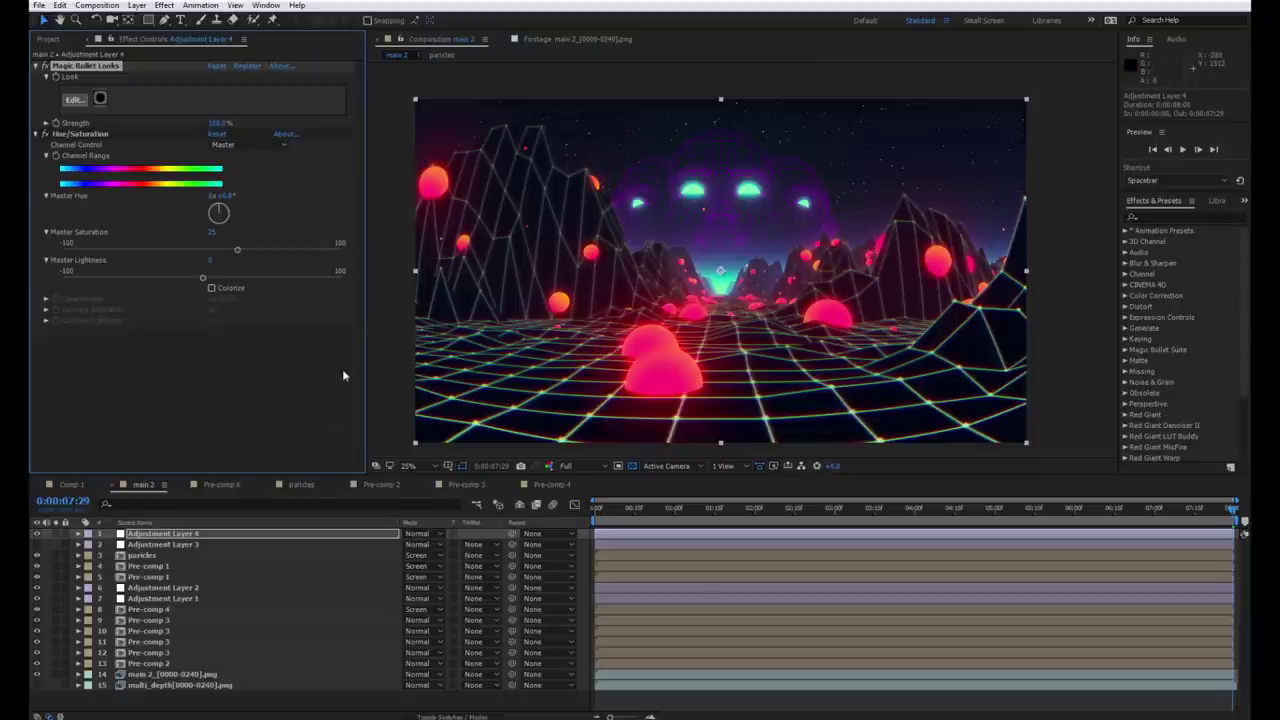
middle_click_drag(500, 282, 493, 273)
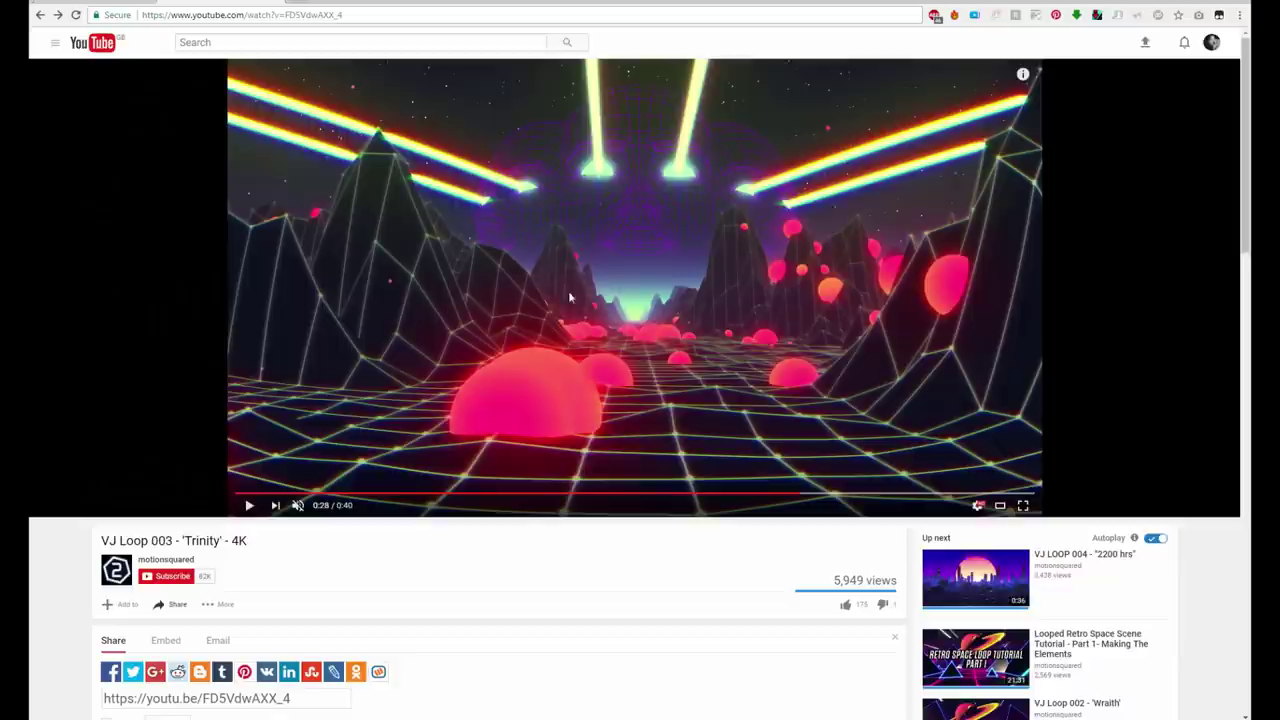
Play the Looped Retro Space Scene tutorial from Up next, pause at 0:11, return to the store
scroll(550, 322, "down", 4)
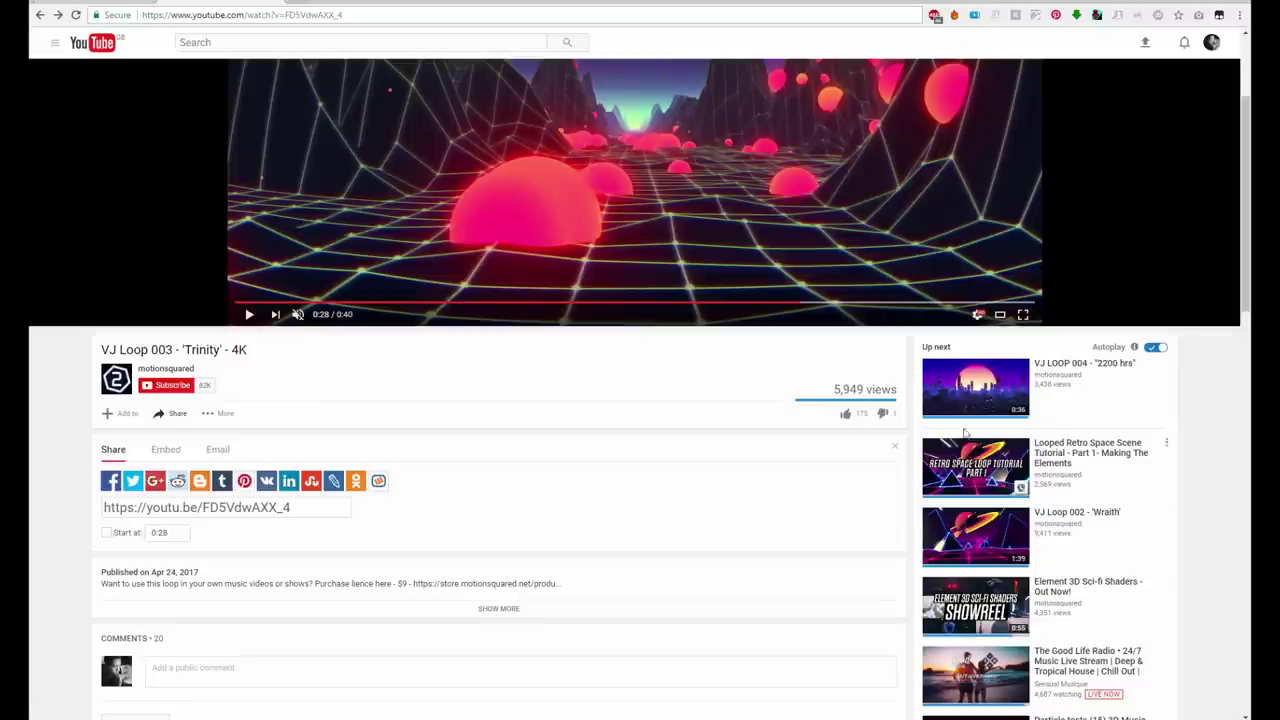
left_click(975, 465)
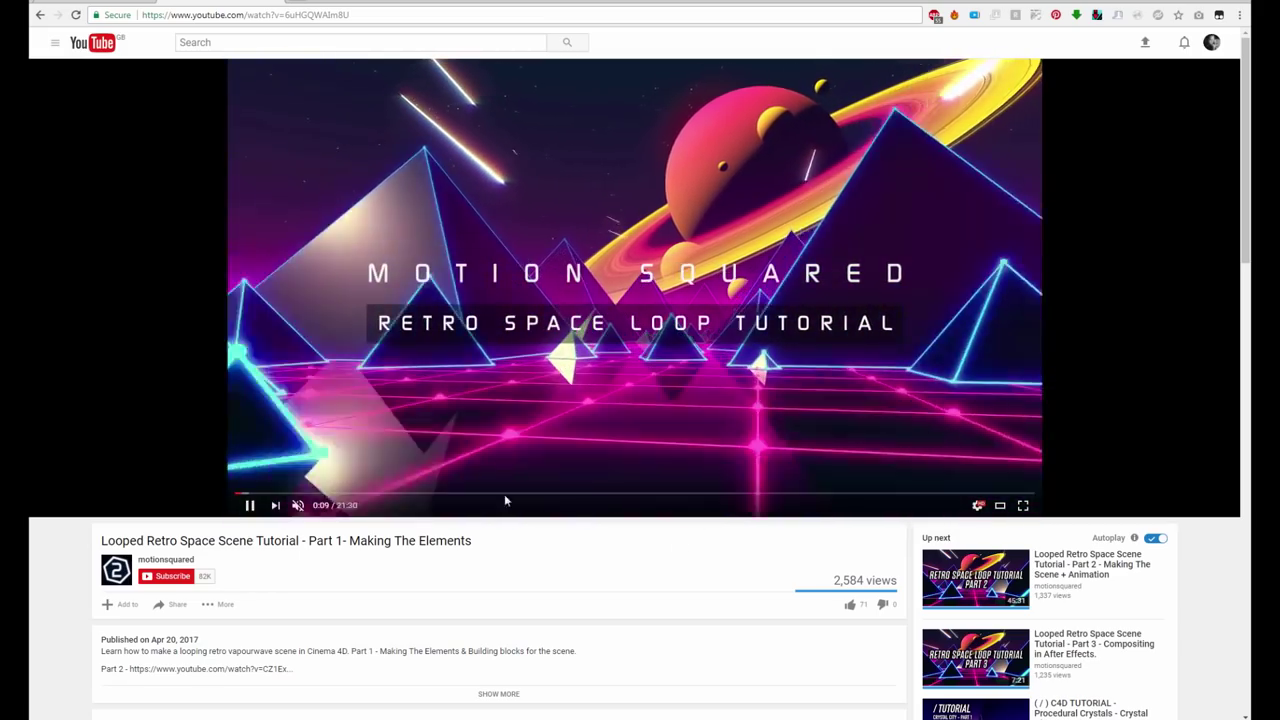
left_click(251, 506)
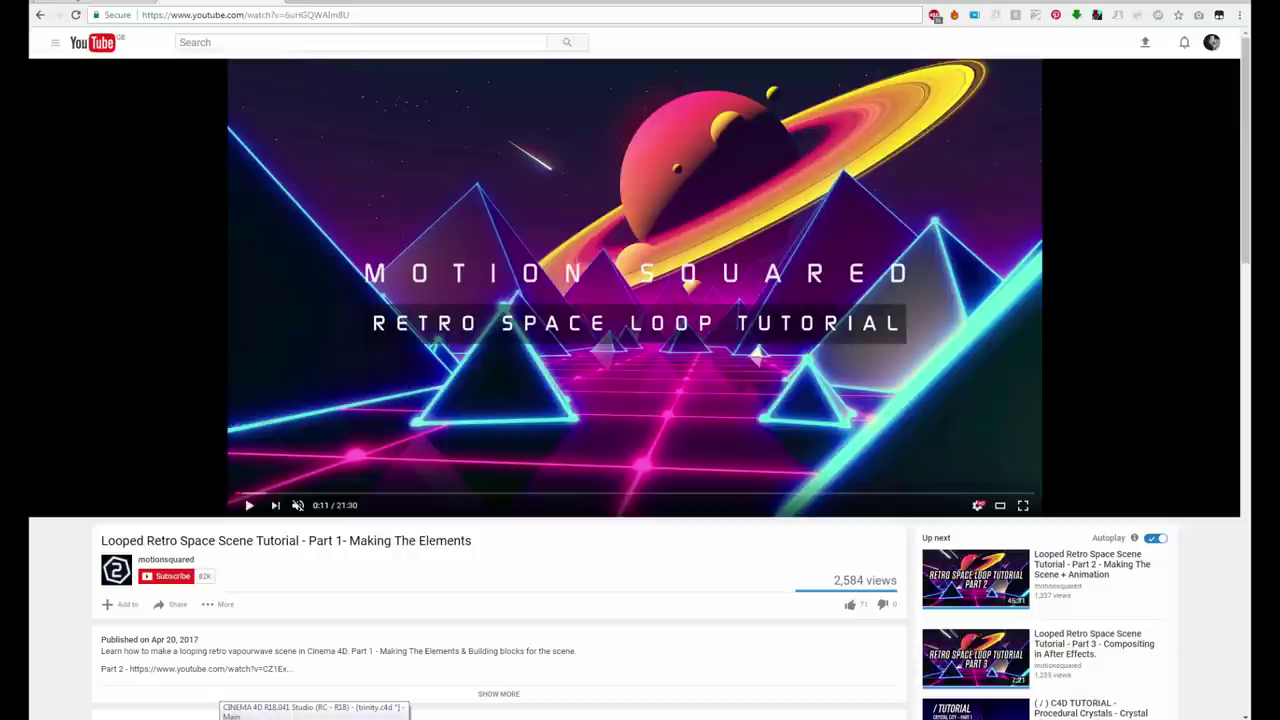
key("alt+Left")
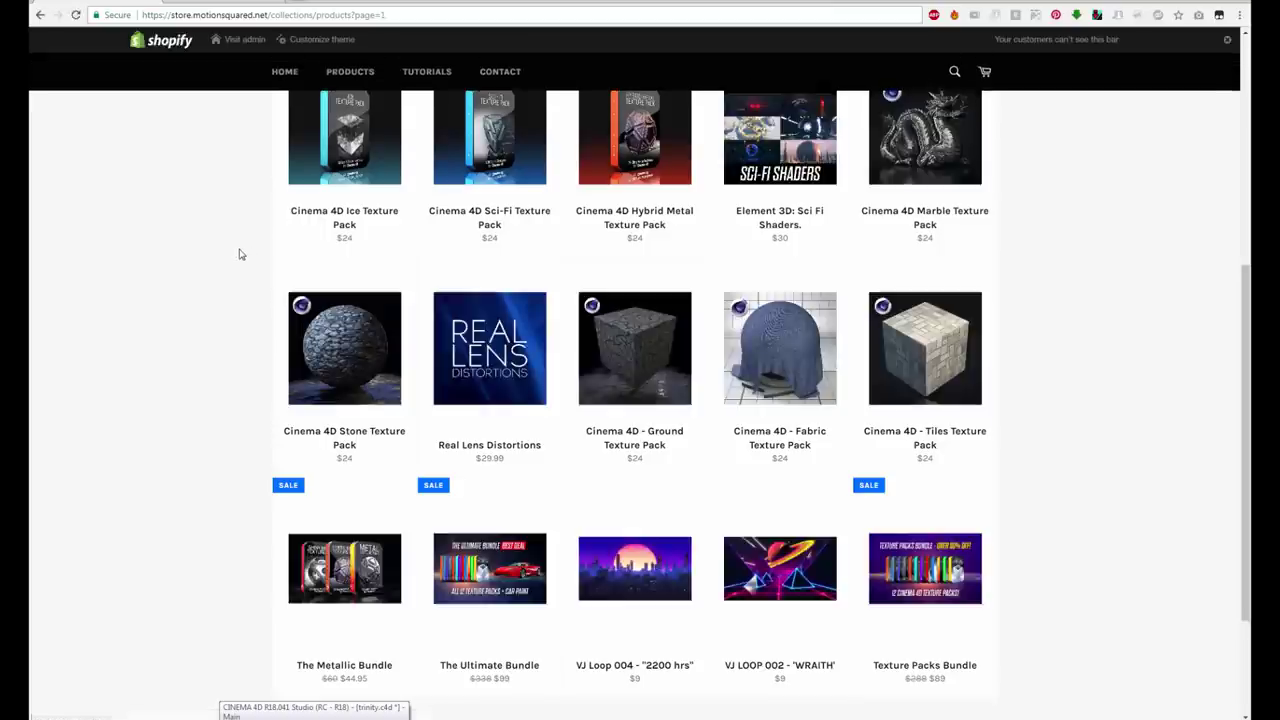
Scroll the Motion Squared products page down to the $9 VJ Loop 004 and VJ LOOP 002 listings
scroll(220, 245, "up", 2)
scroll(218, 246, "up", 3)
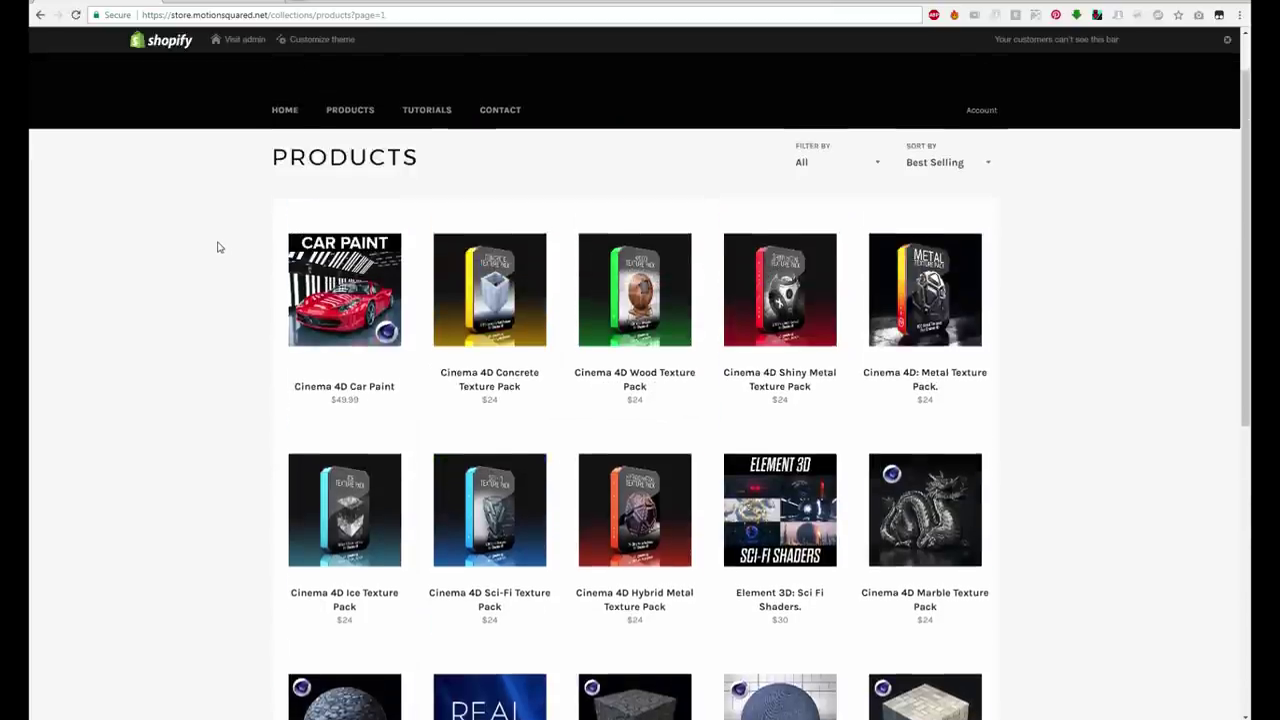
scroll(178, 221, "down", 1)
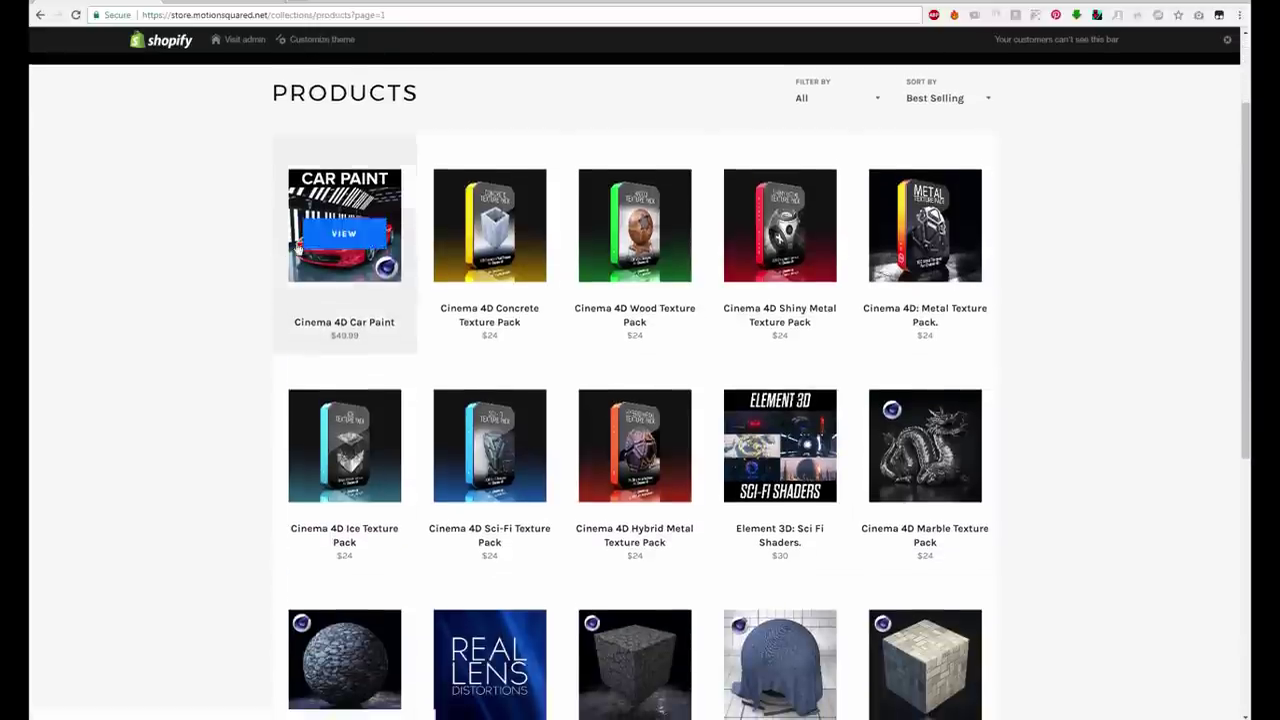
scroll(240, 238, "down", 2)
scroll(230, 238, "down", 1)
scroll(228, 238, "down", 2)
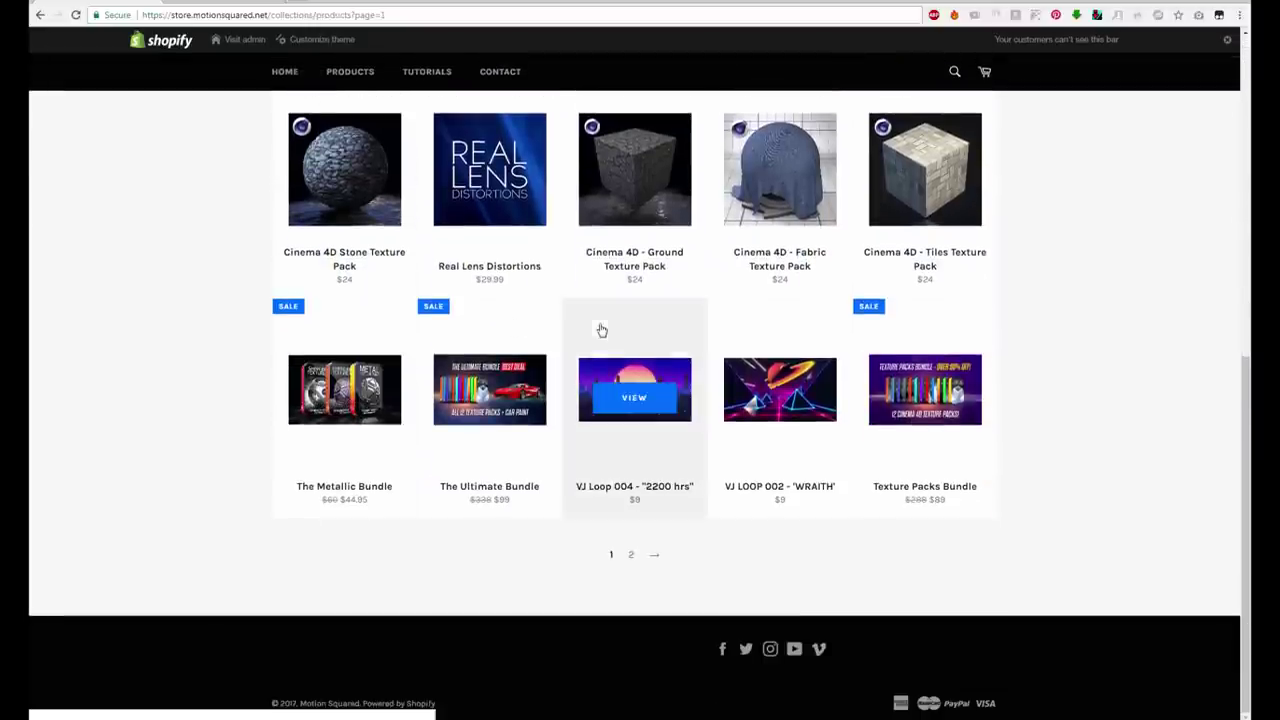